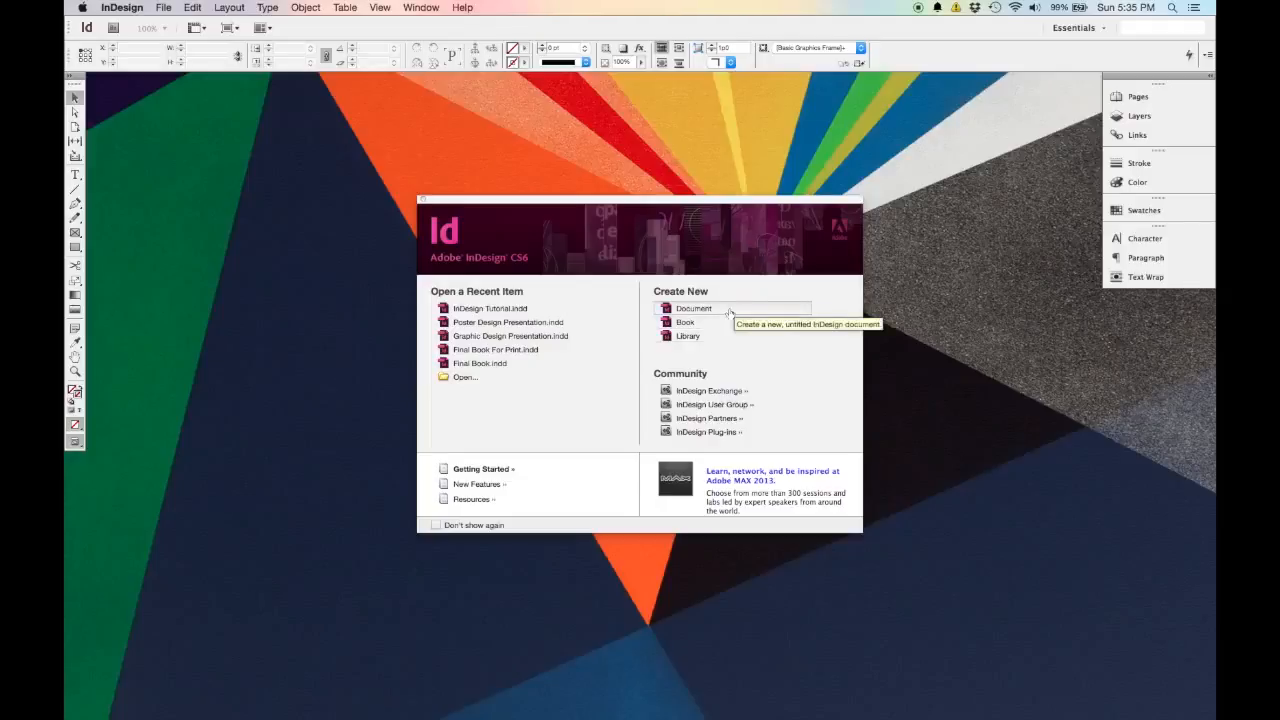
Start a new document with 8 pages and keep facing pages enabled.
left_click(730, 313)
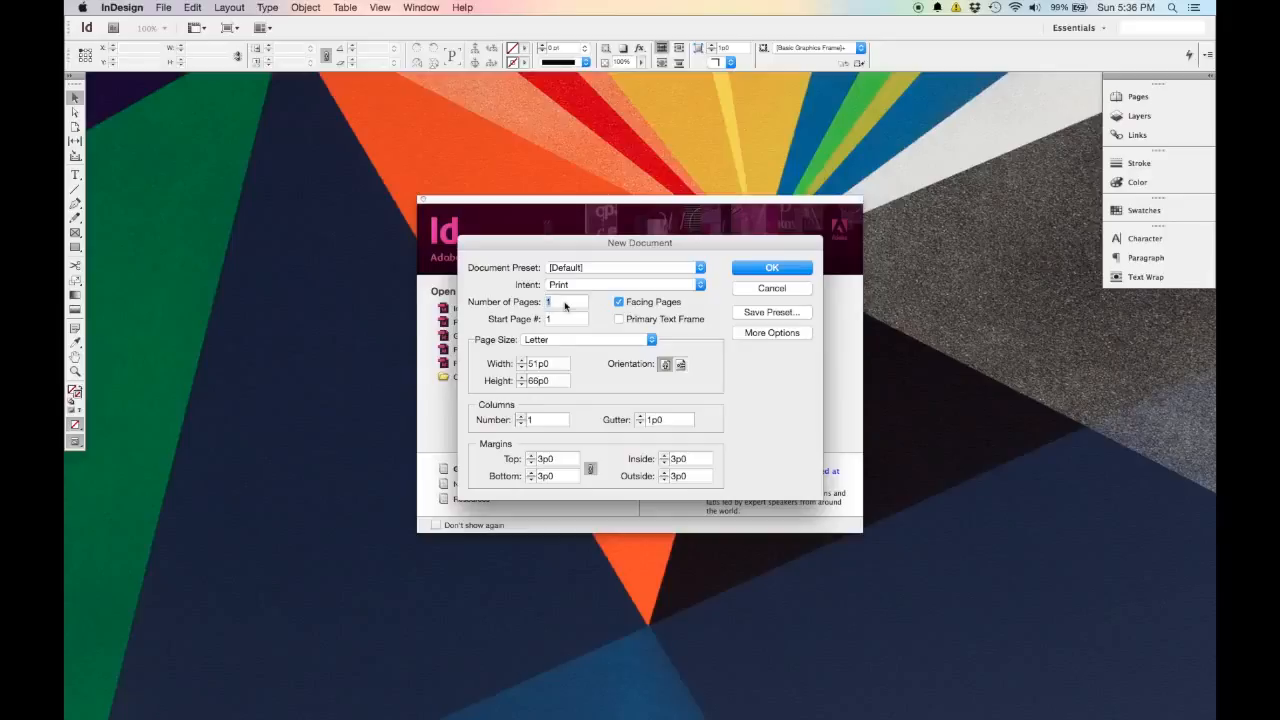
type("8")
key("Tab")
left_click(619, 302)
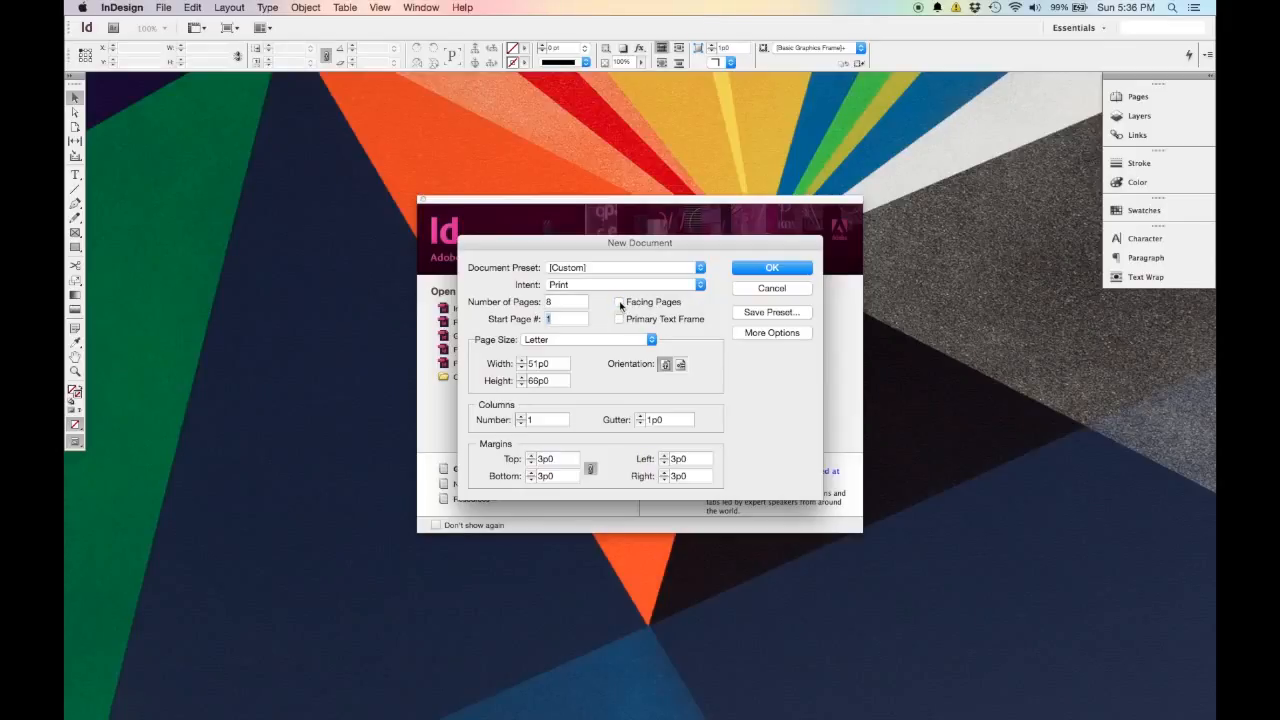
left_click(619, 302)
Set a custom page size of 36 inches wide by 36 inches high.
left_click(650, 340)
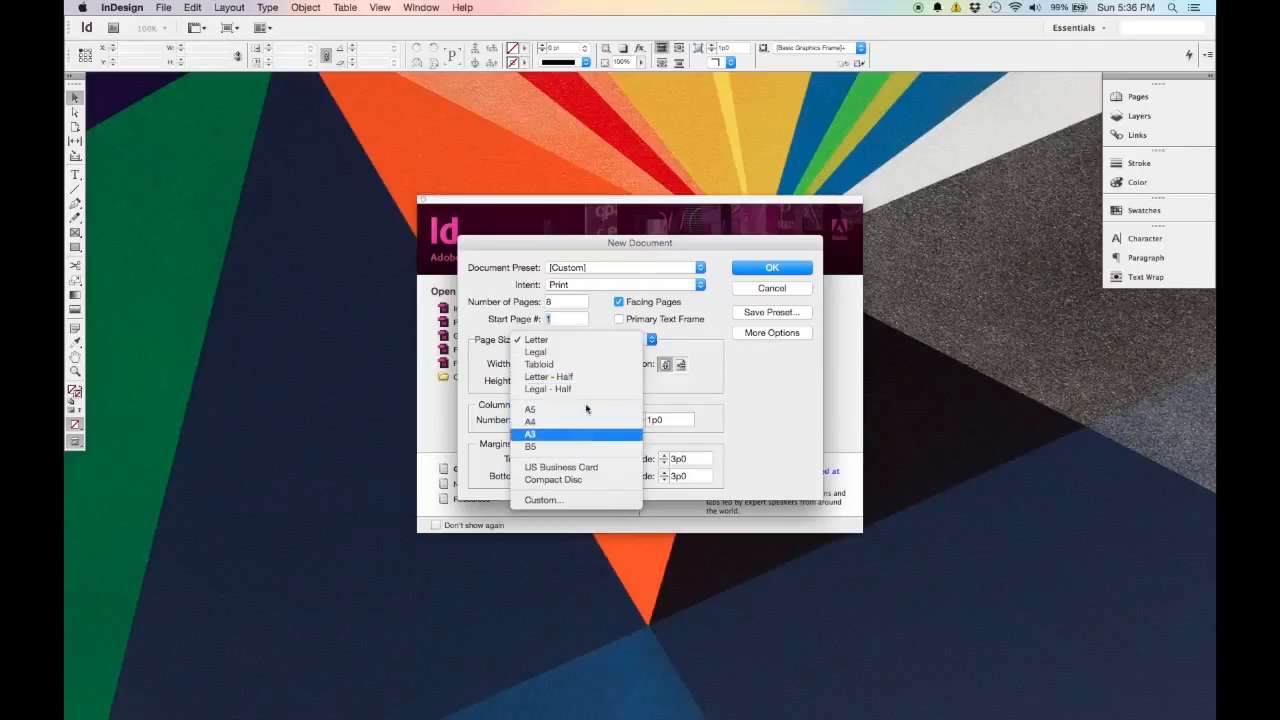
left_click(740, 379)
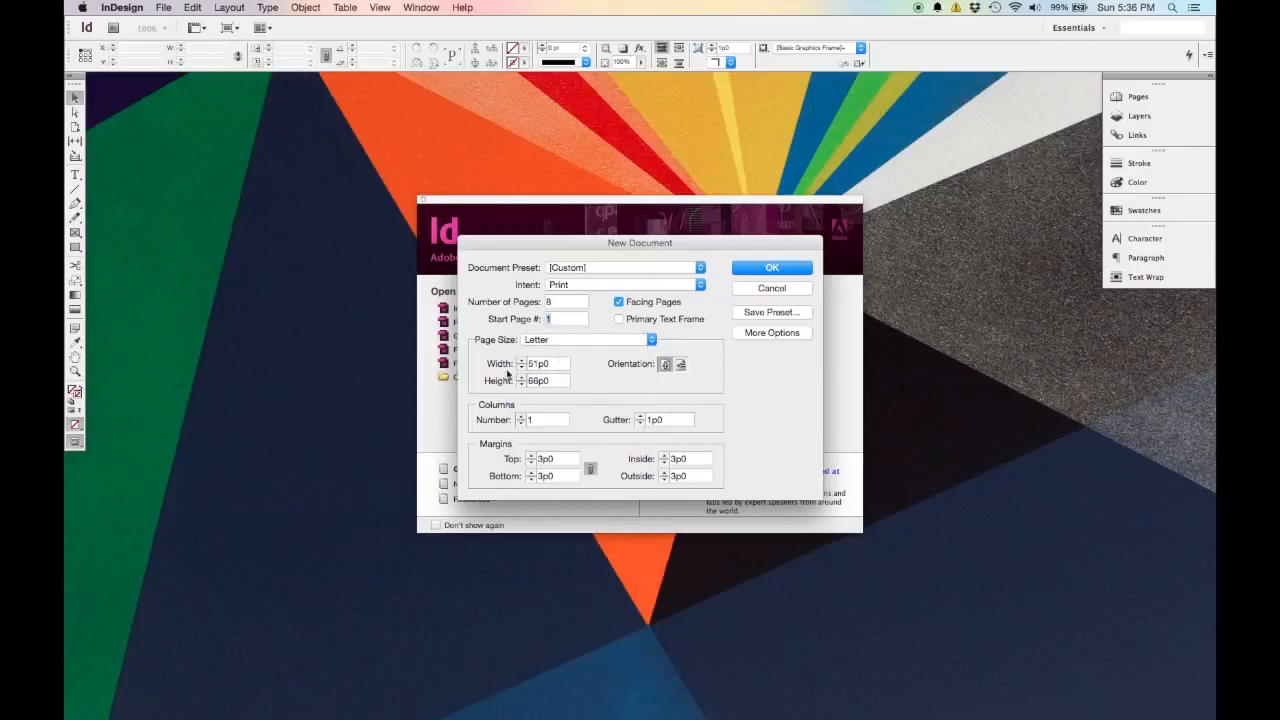
double_click(553, 368)
type("36\"")
key("Tab")
type("36\"")
key("Tab")
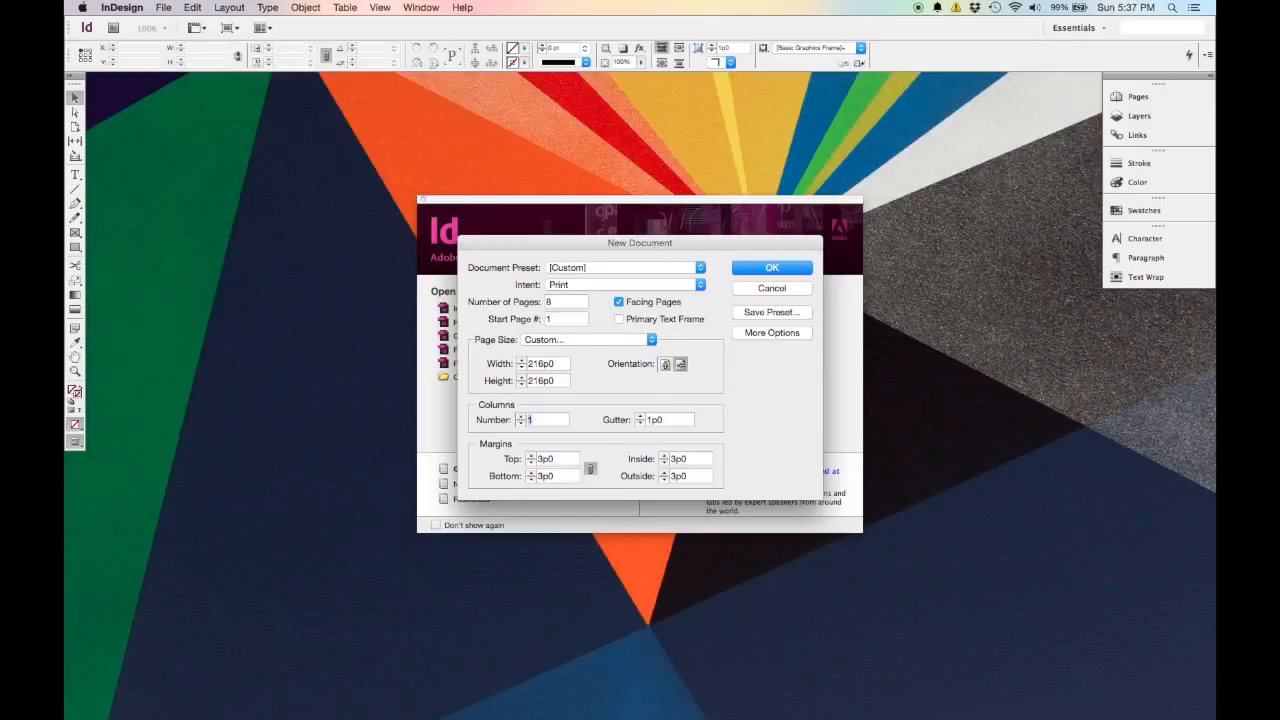
Set the page size to Letter in portrait orientation.
left_click(652, 341)
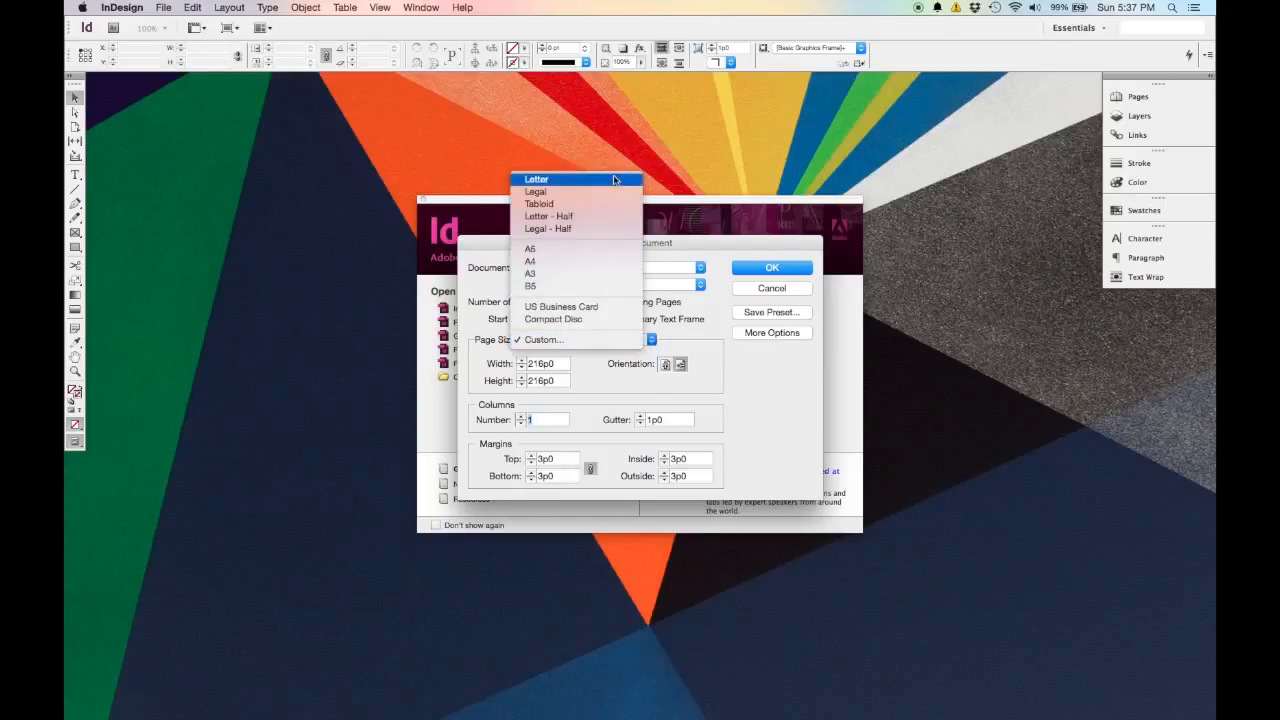
left_click(537, 179)
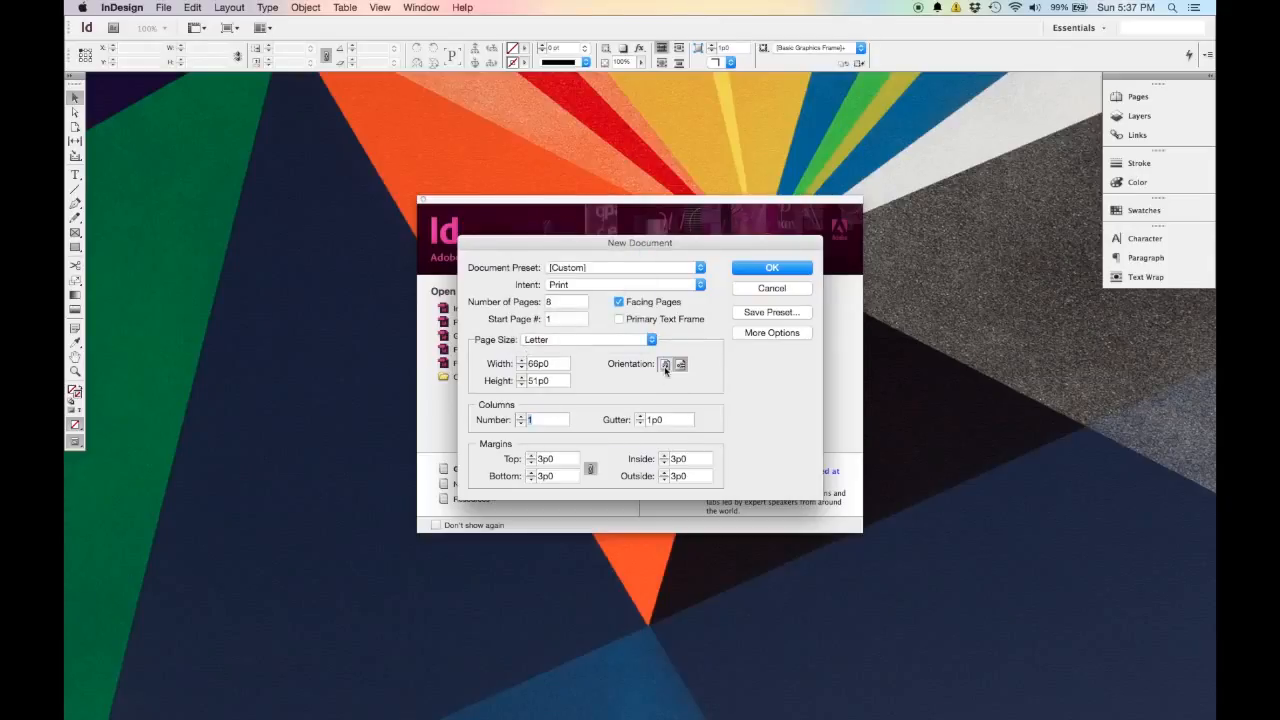
left_click(665, 366)
left_click(666, 305)
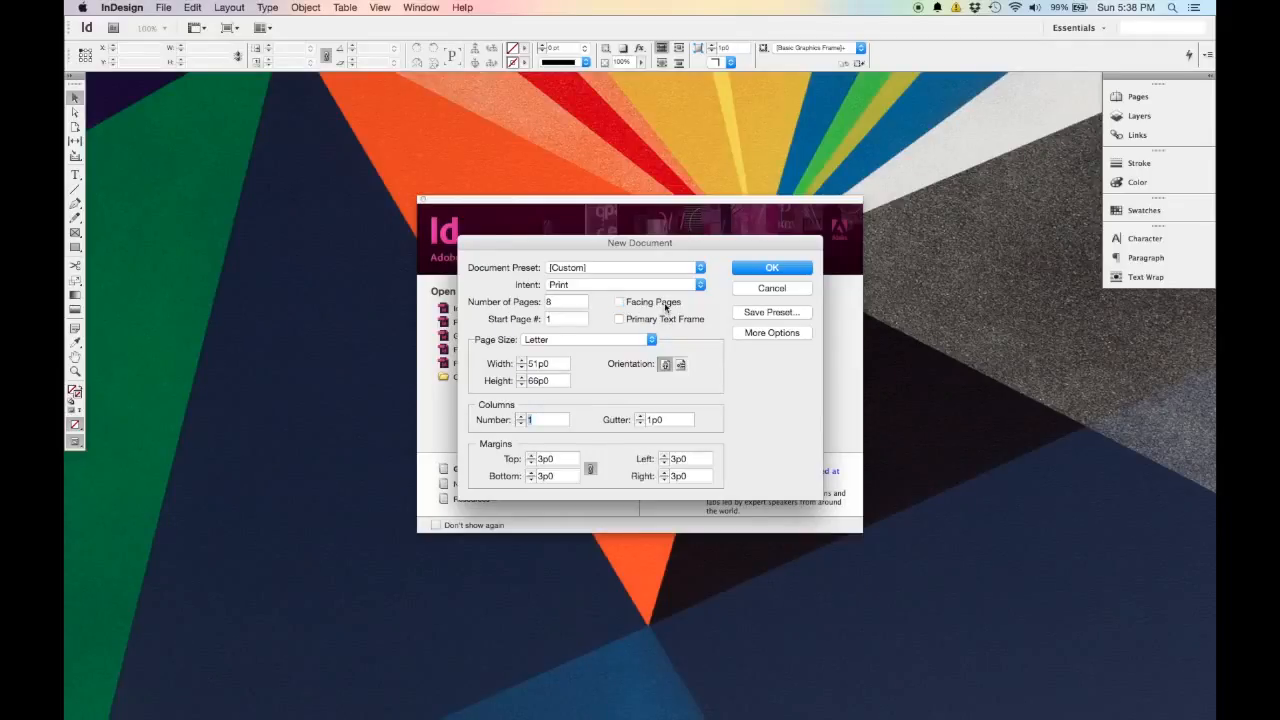
left_click(666, 305)
left_click(666, 305)
left_click(667, 306)
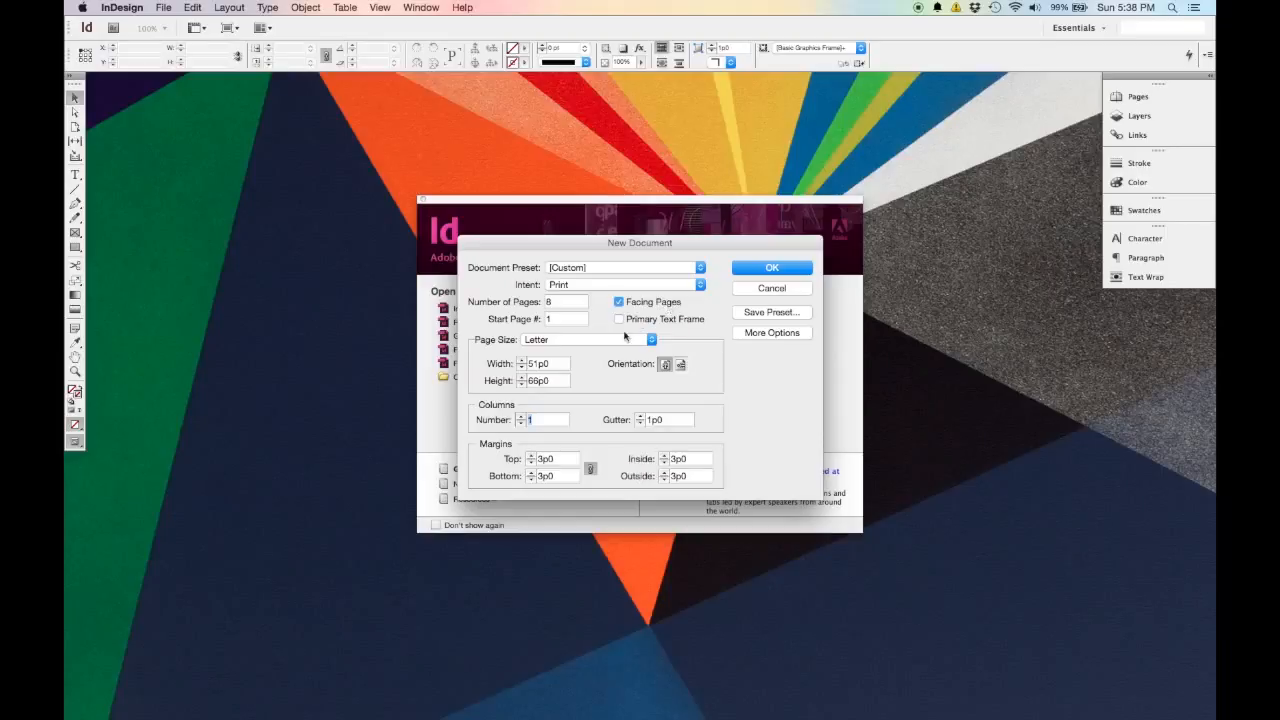
Unlink the margins, set only the inside margin to 4p6, and create the document.
left_click(590, 470)
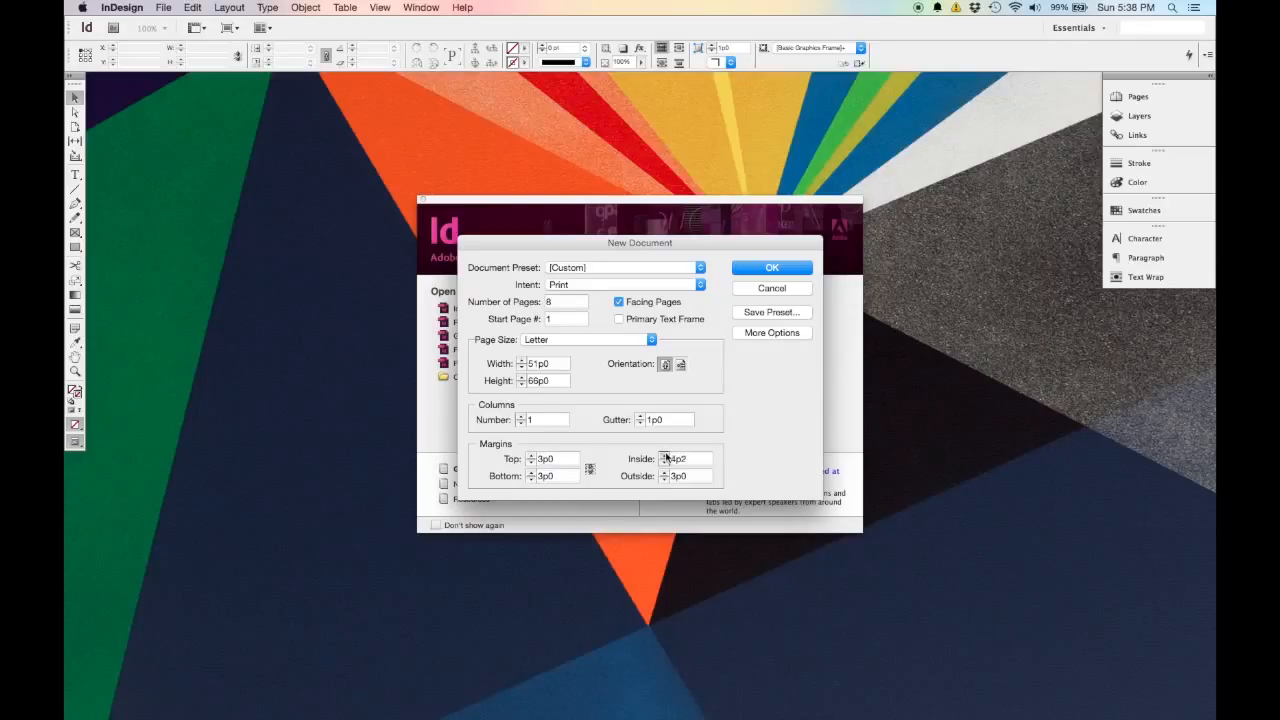
left_click(664, 455)
left_click(789, 268)
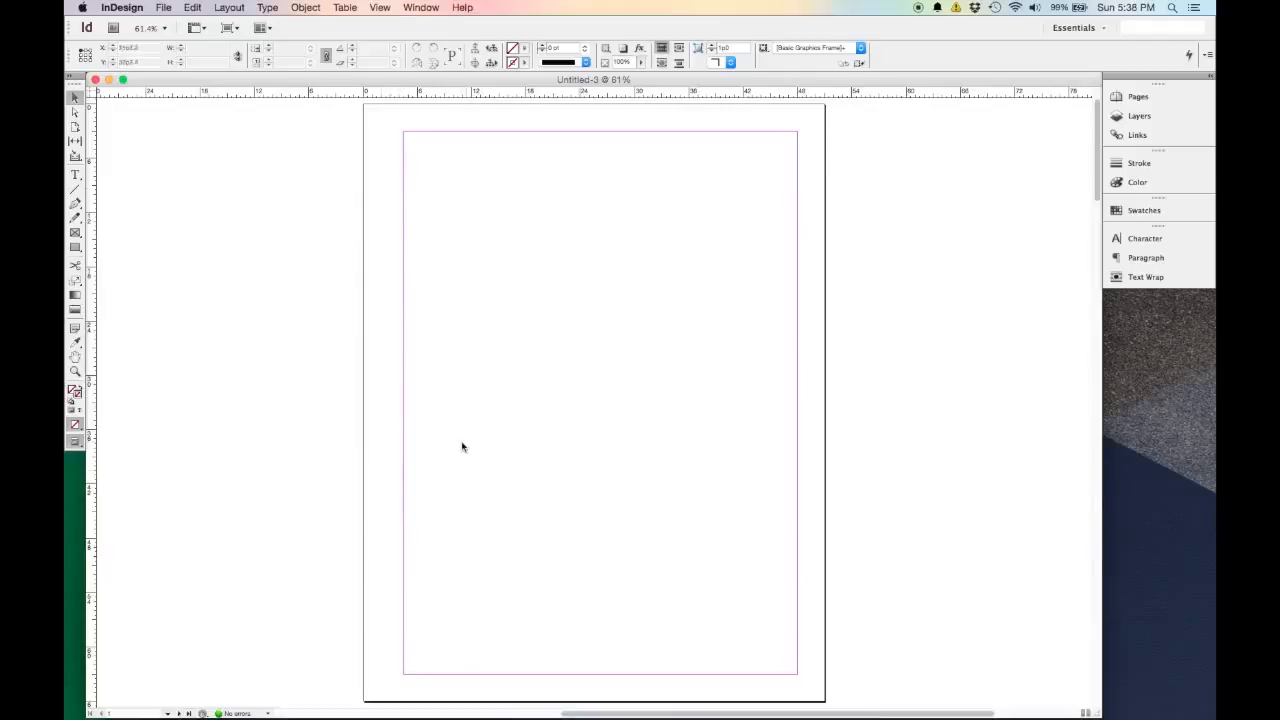
Examine the new document's pages and facing spreads at several magnifications.
scroll(462, 445, "down", 3)
scroll(462, 446, "down", 10)
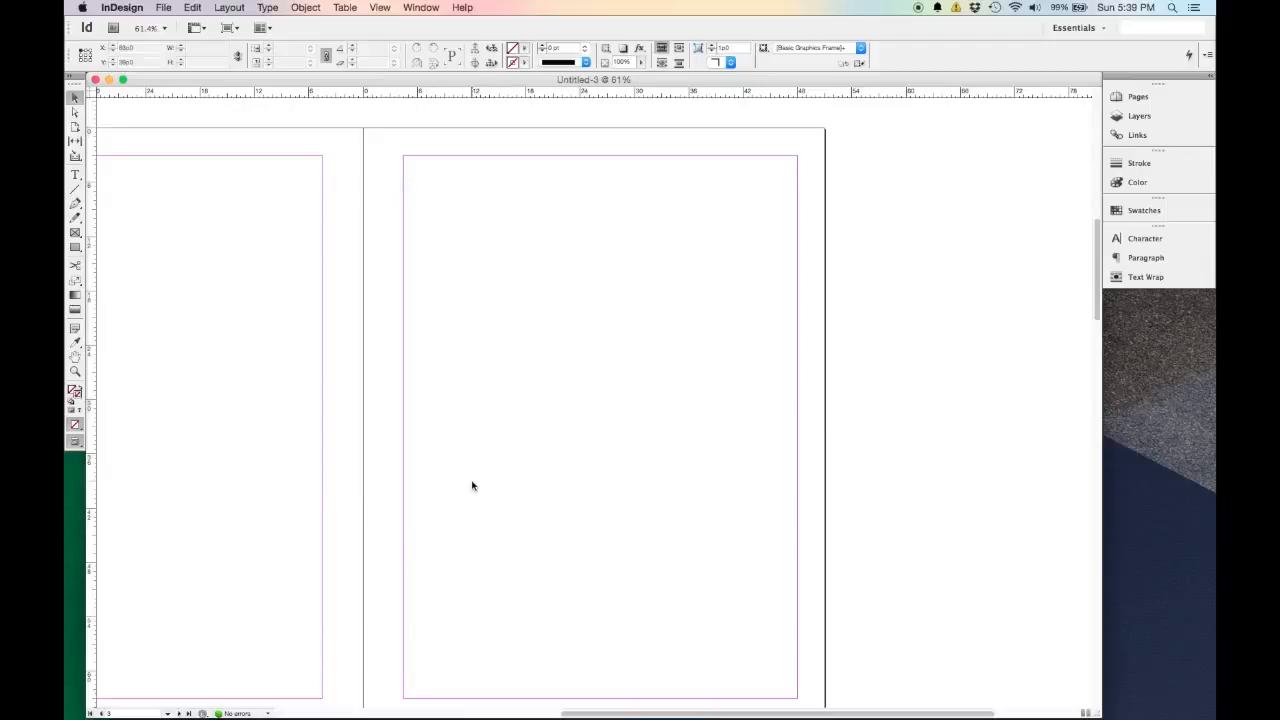
key("super+2")
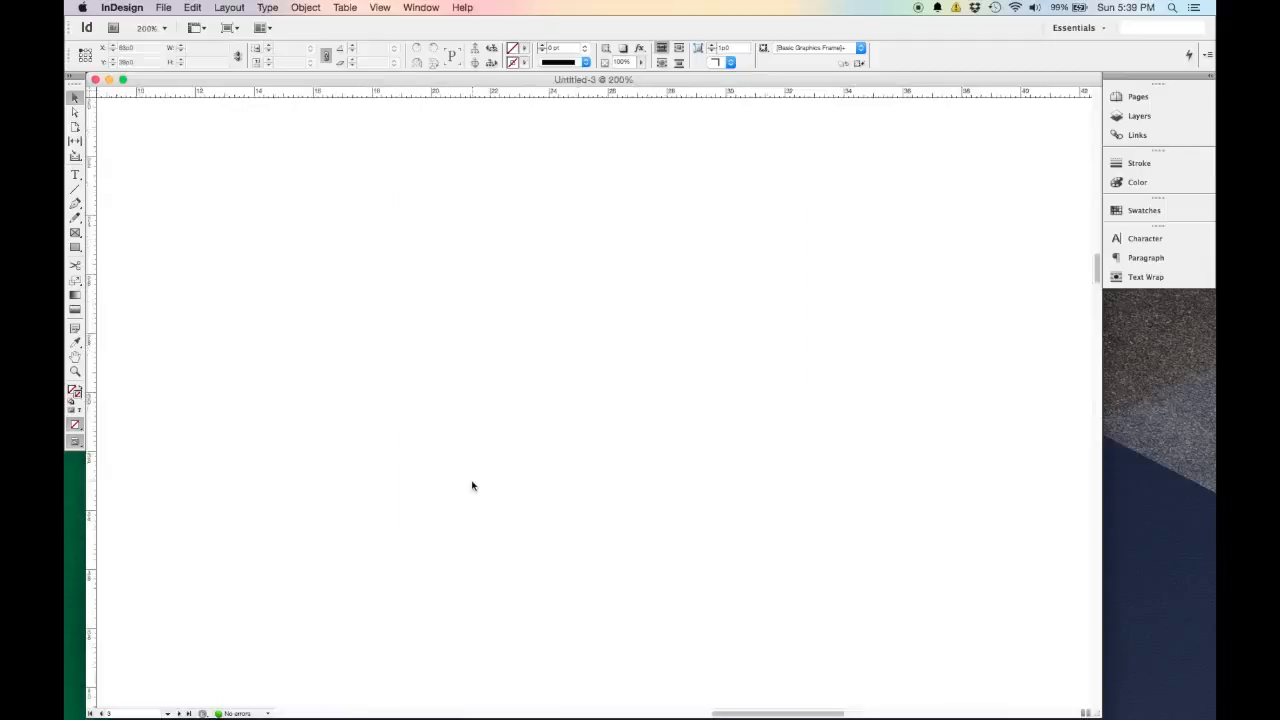
key("super+1")
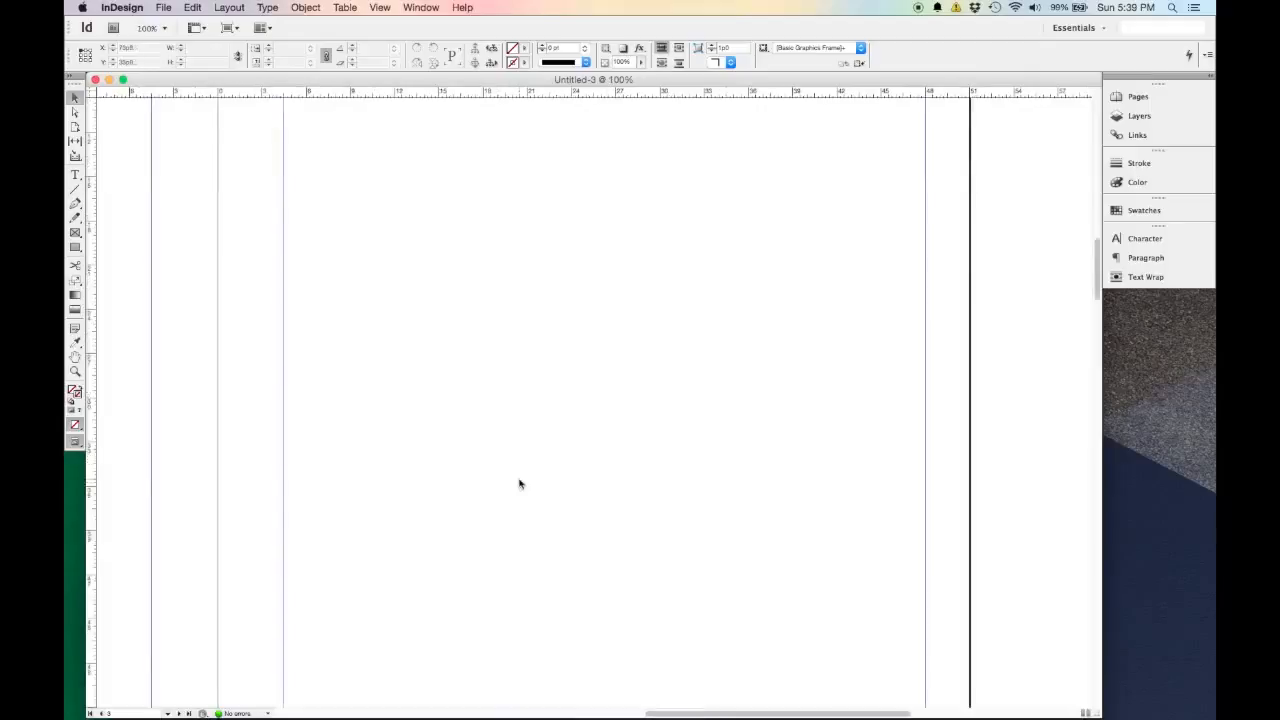
key("super+0")
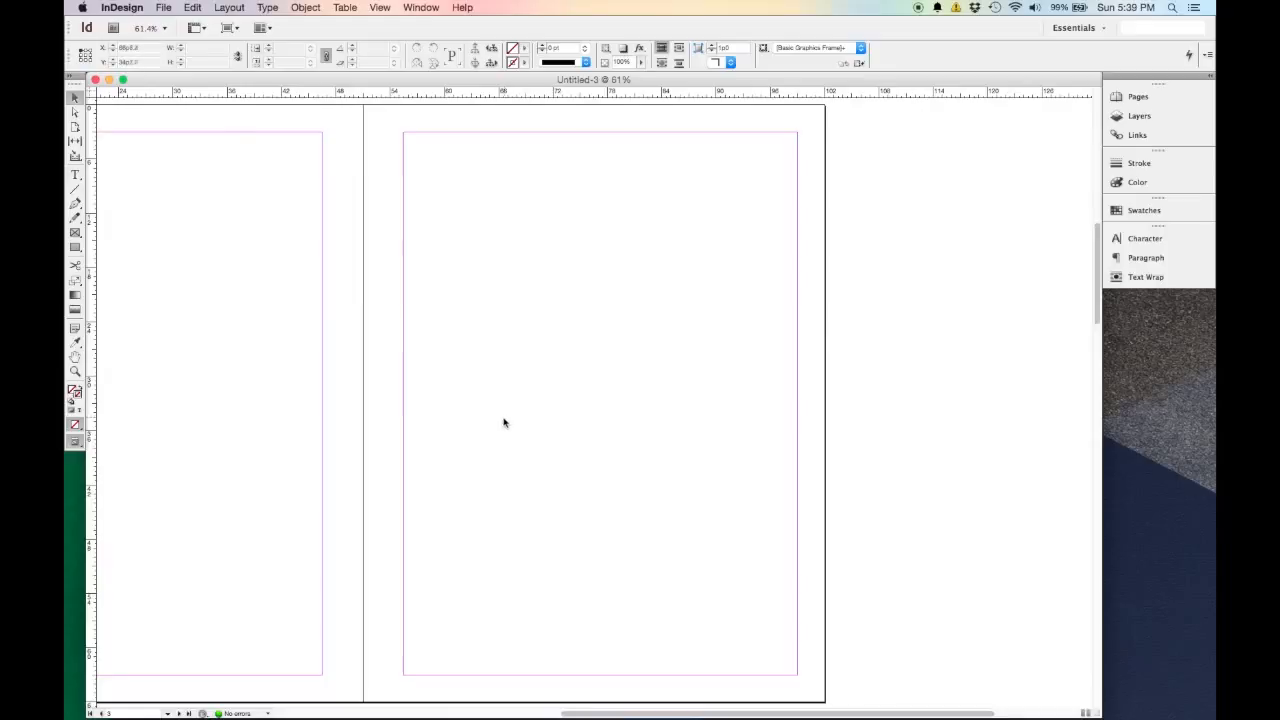
key("super+minus")
key("super+minus")
key("super+minus")
key("super+equal")
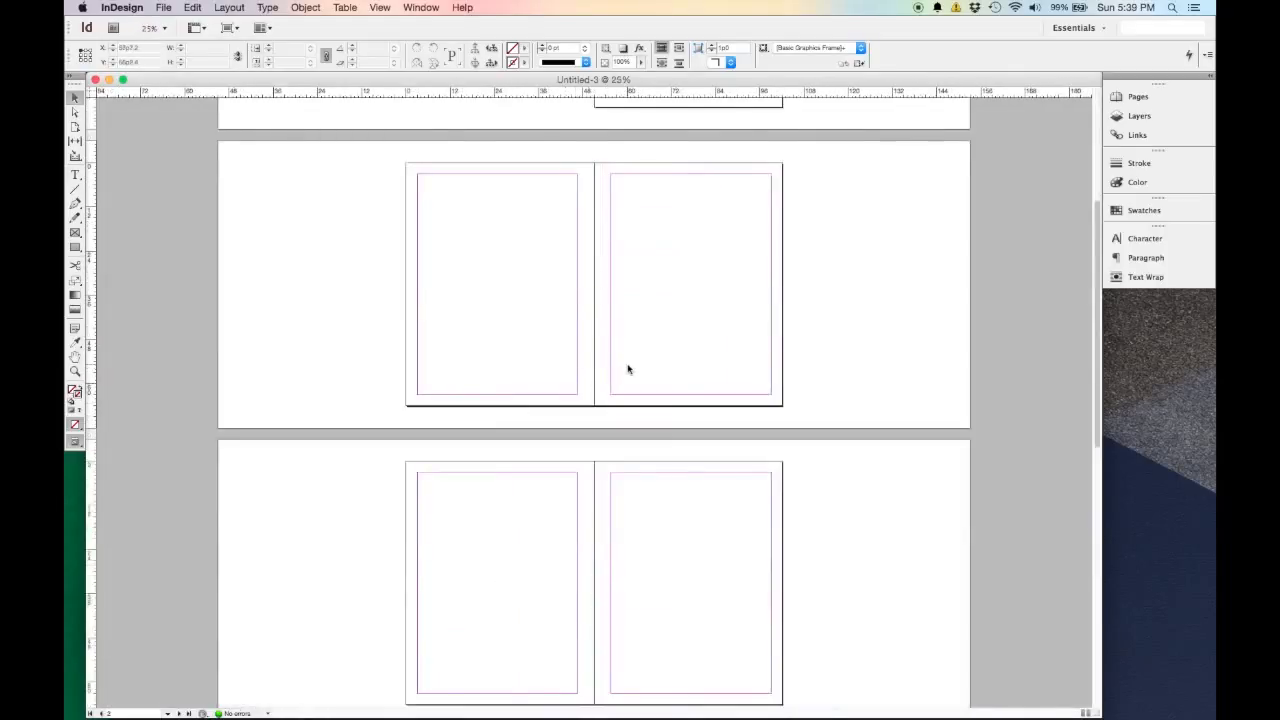
key("super+equal")
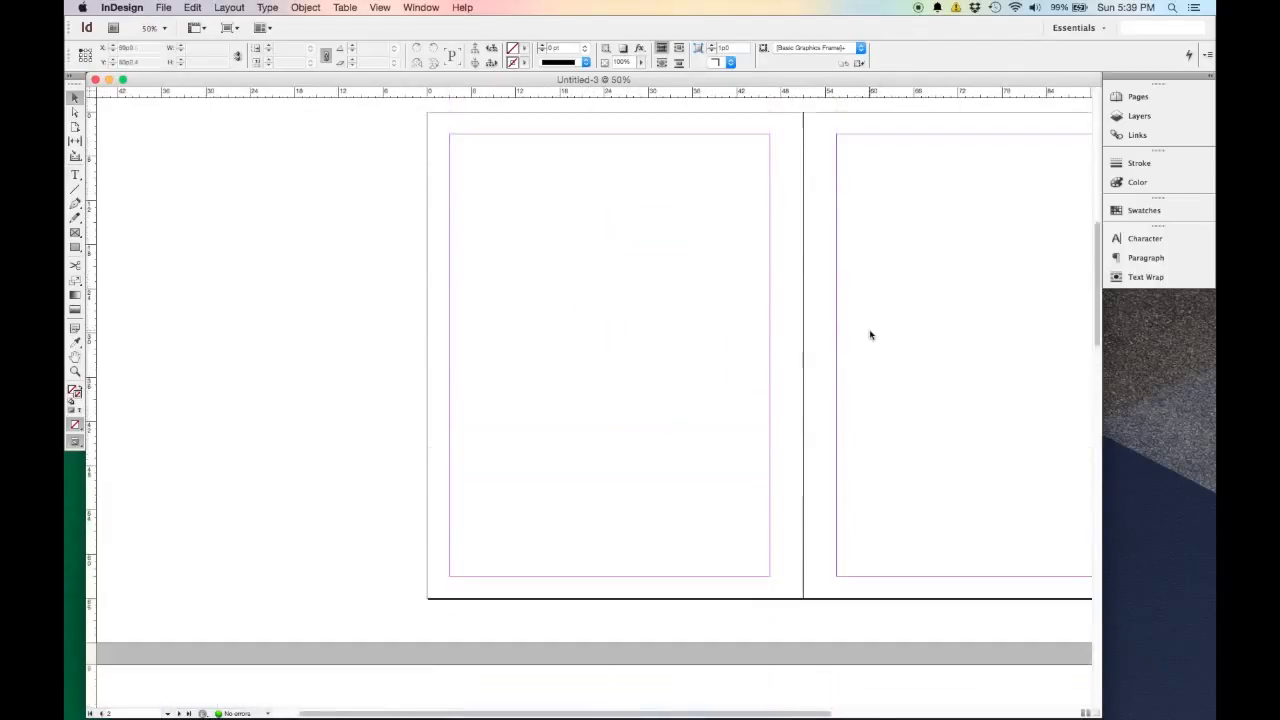
scroll(870, 335, "up", 3)
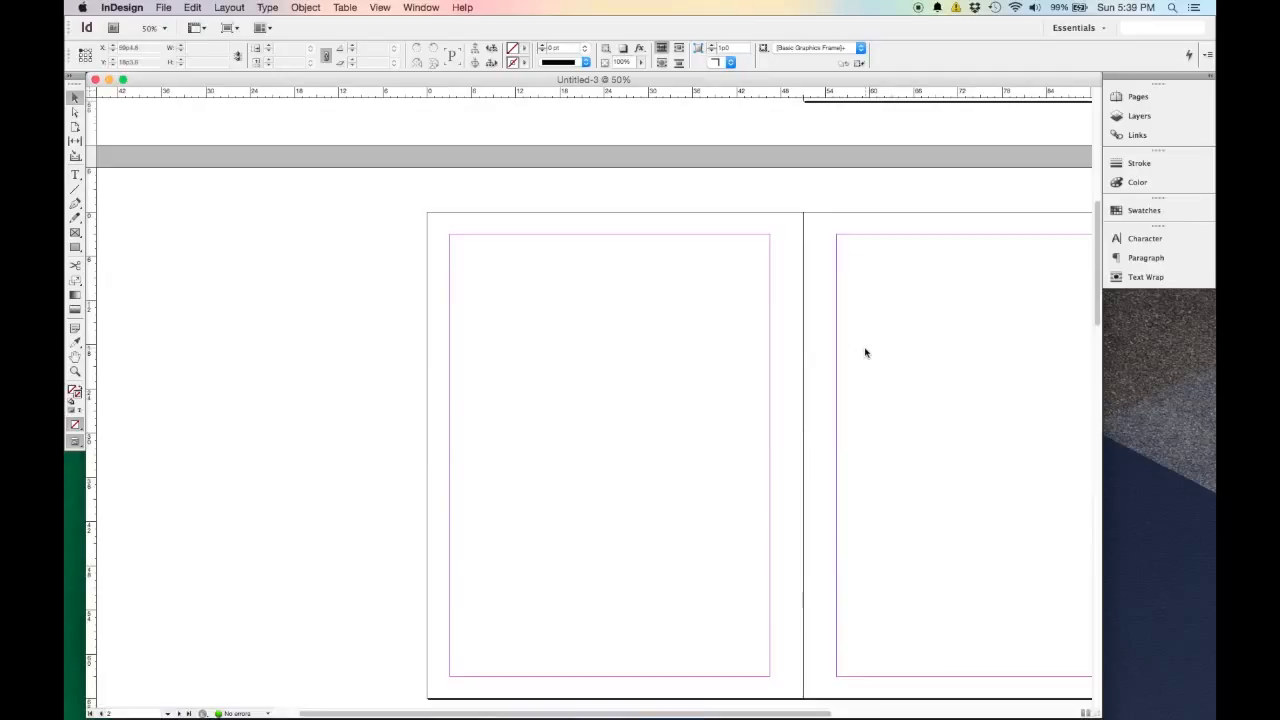
left_click_drag(812, 716, 971, 716)
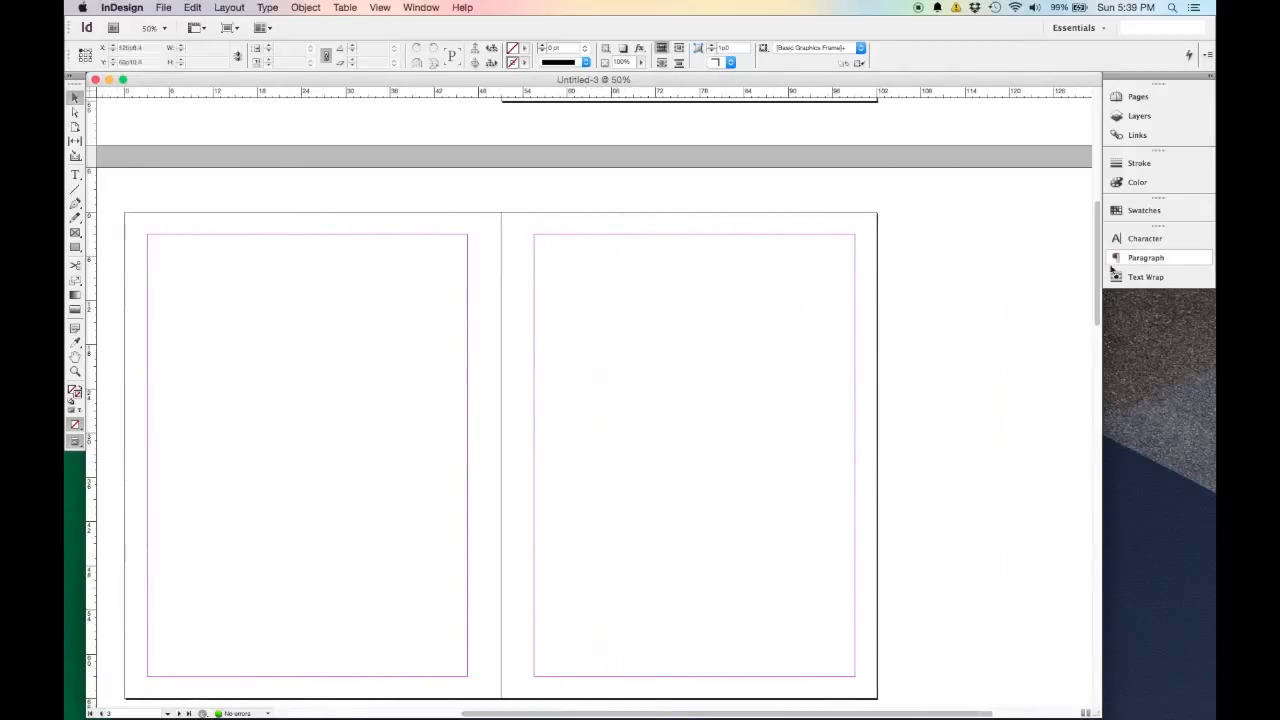
Inspect the layout and margins of the spread on pages 2 and 3.
scroll(768, 356, "up", 5)
scroll(768, 356, "down", 6)
scroll(768, 356, "up", 1)
scroll(768, 356, "down", 3)
scroll(768, 356, "up", 3)
scroll(768, 356, "down", 3)
scroll(768, 356, "up", 3)
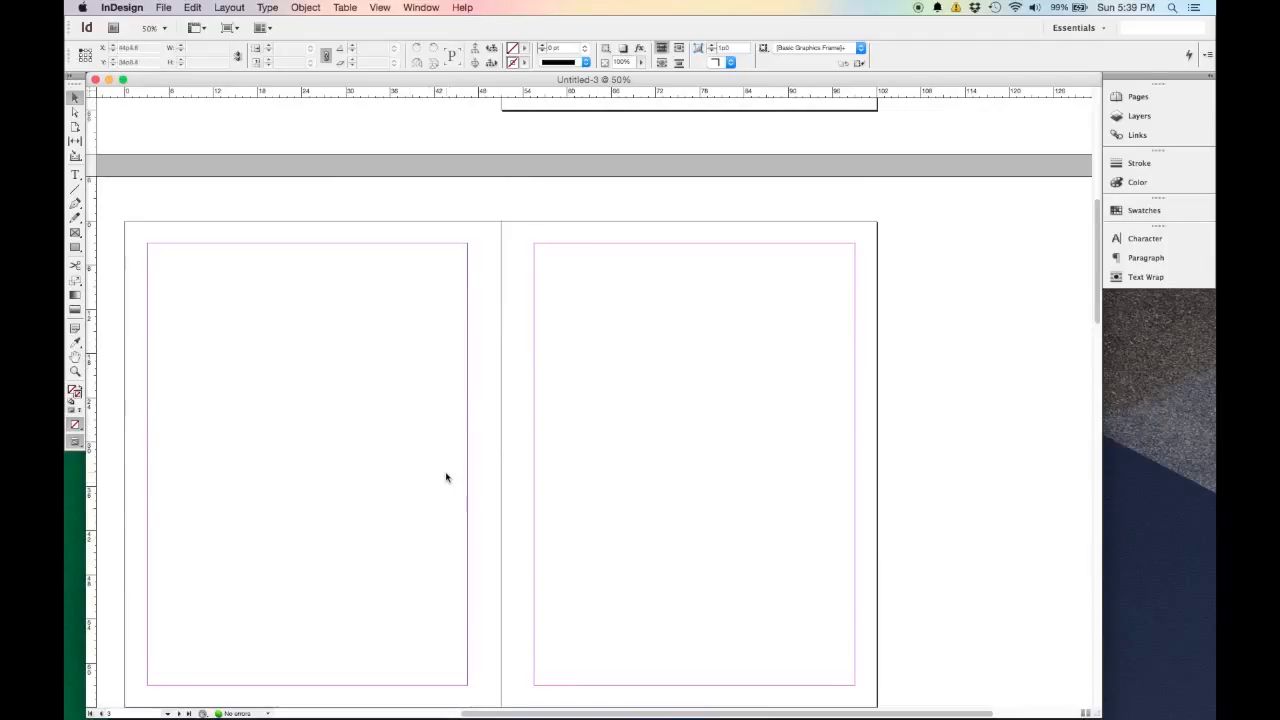
key("space")
left_click_drag(375, 457, 423, 400)
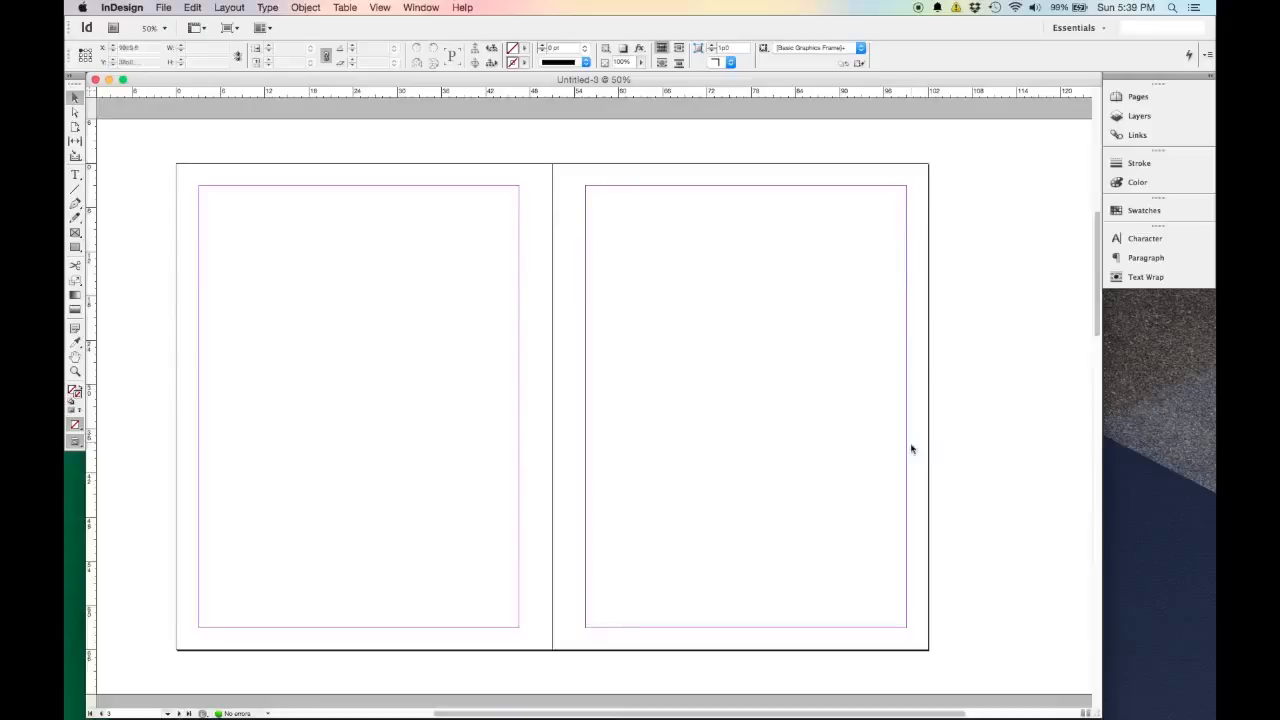
Draw a rectangular picture frame across page 1 from margin to margin, about 43p6 wide and 32p7 high.
scroll(911, 450, "up", 8)
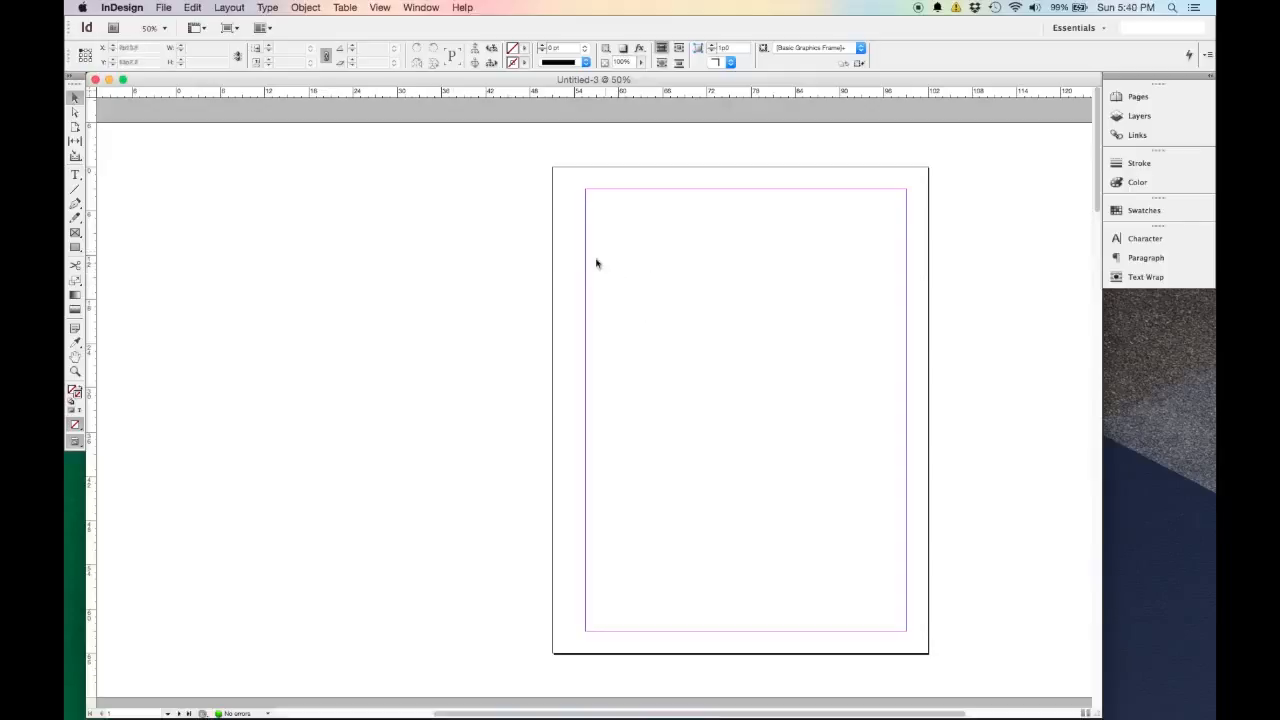
left_click(73, 234)
left_click_drag(584, 271, 906, 510)
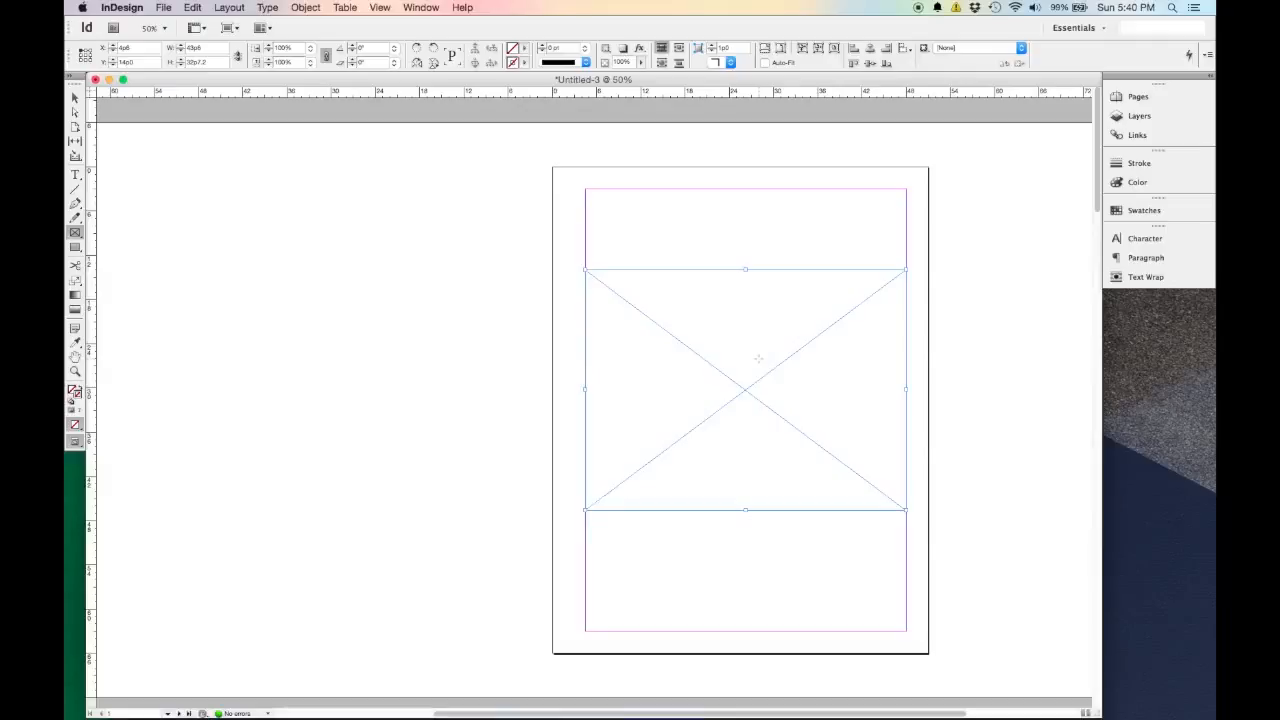
left_click(75, 97)
Place Capital Bike Share.jpg from the IMAGES folder on the Desktop into the selected frame.
left_click(163, 8)
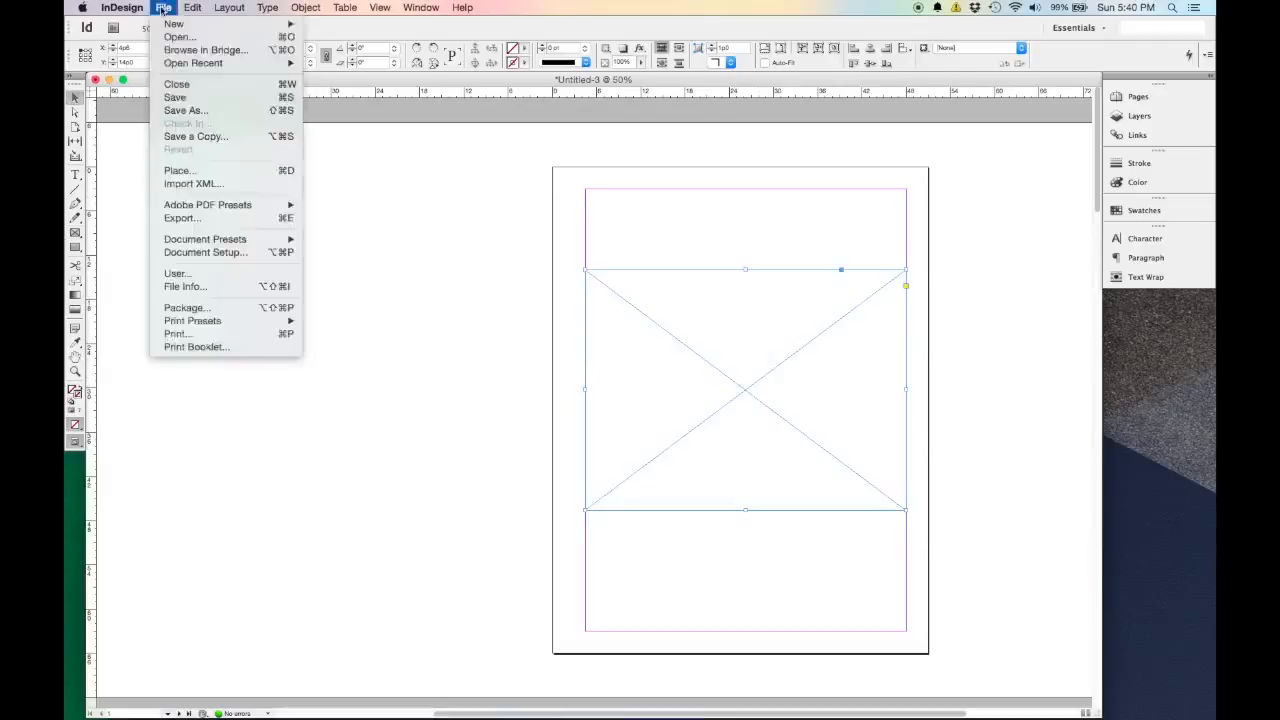
left_click(231, 174)
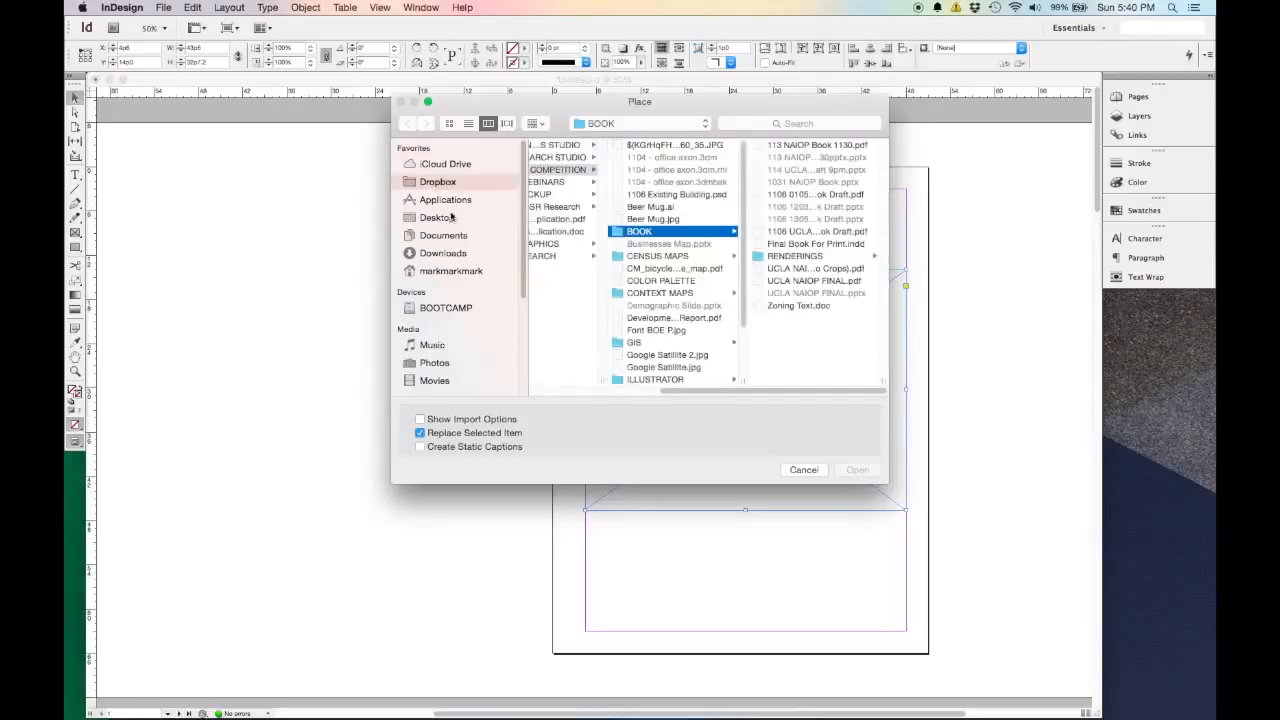
left_click(450, 217)
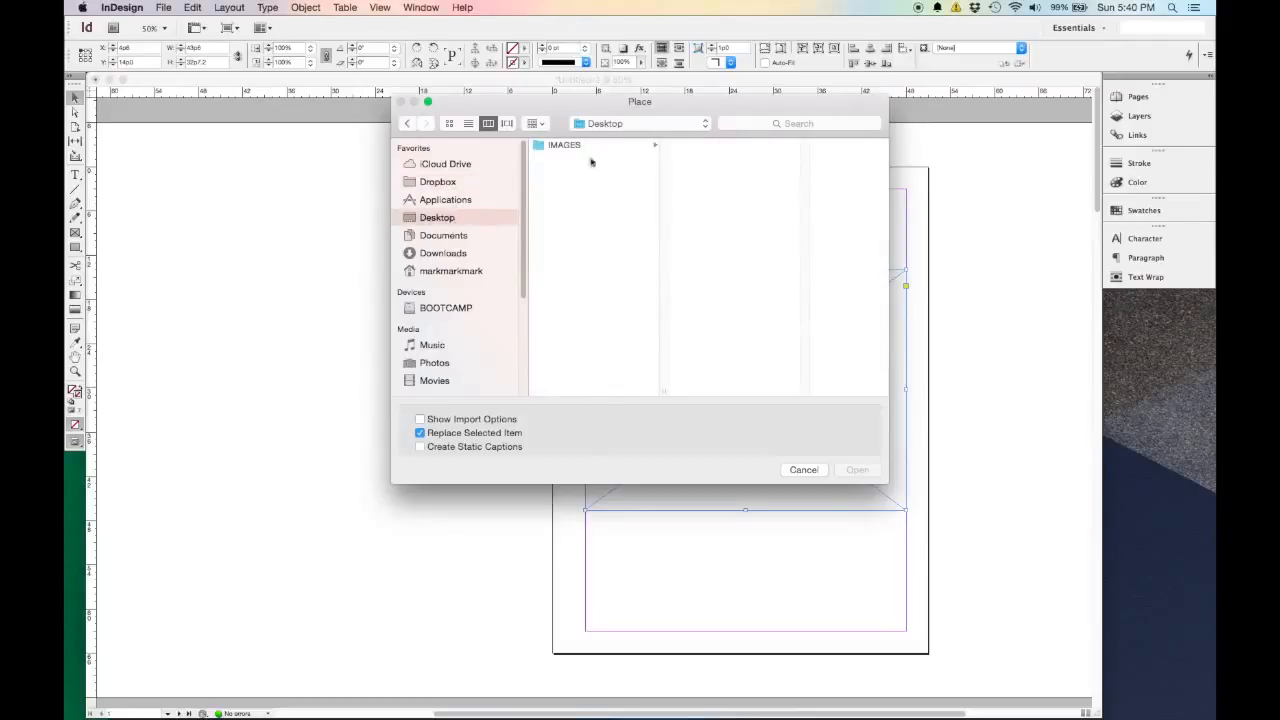
left_click(593, 147)
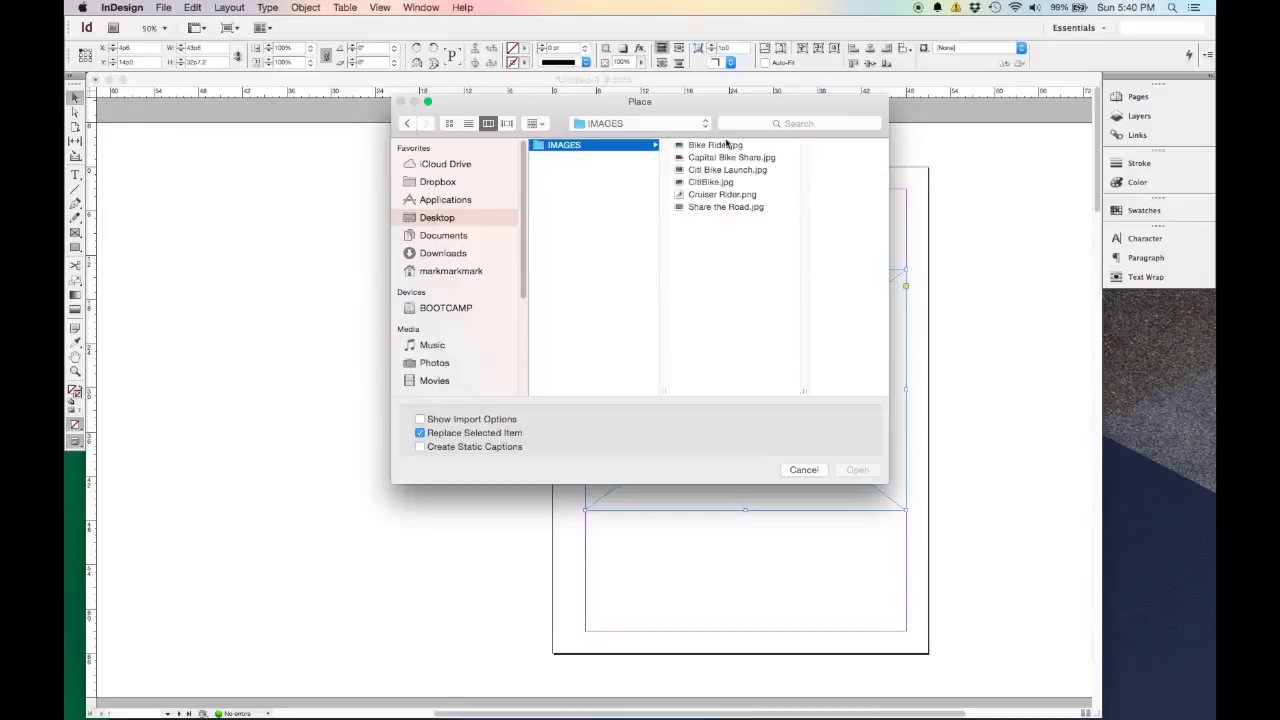
left_click(718, 158)
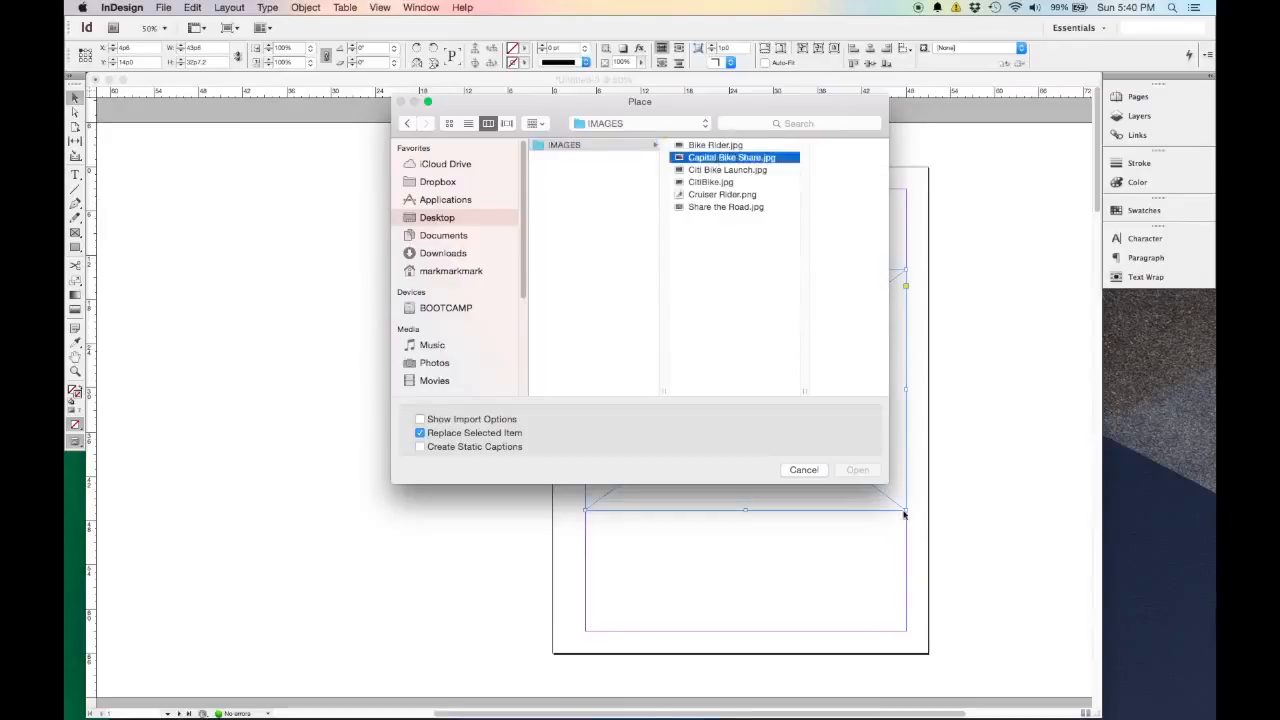
left_click(860, 470)
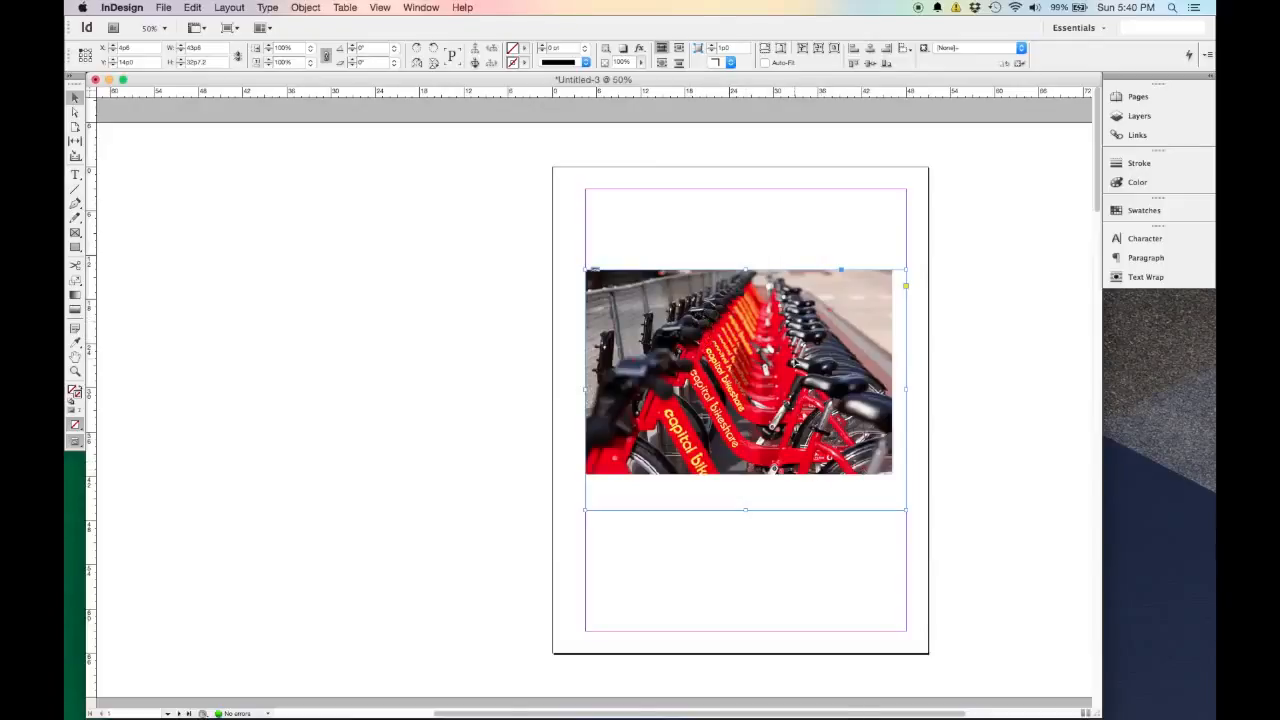
Fit the bike share picture to its frame, and delete the frame together with the picture.
left_click(801, 49)
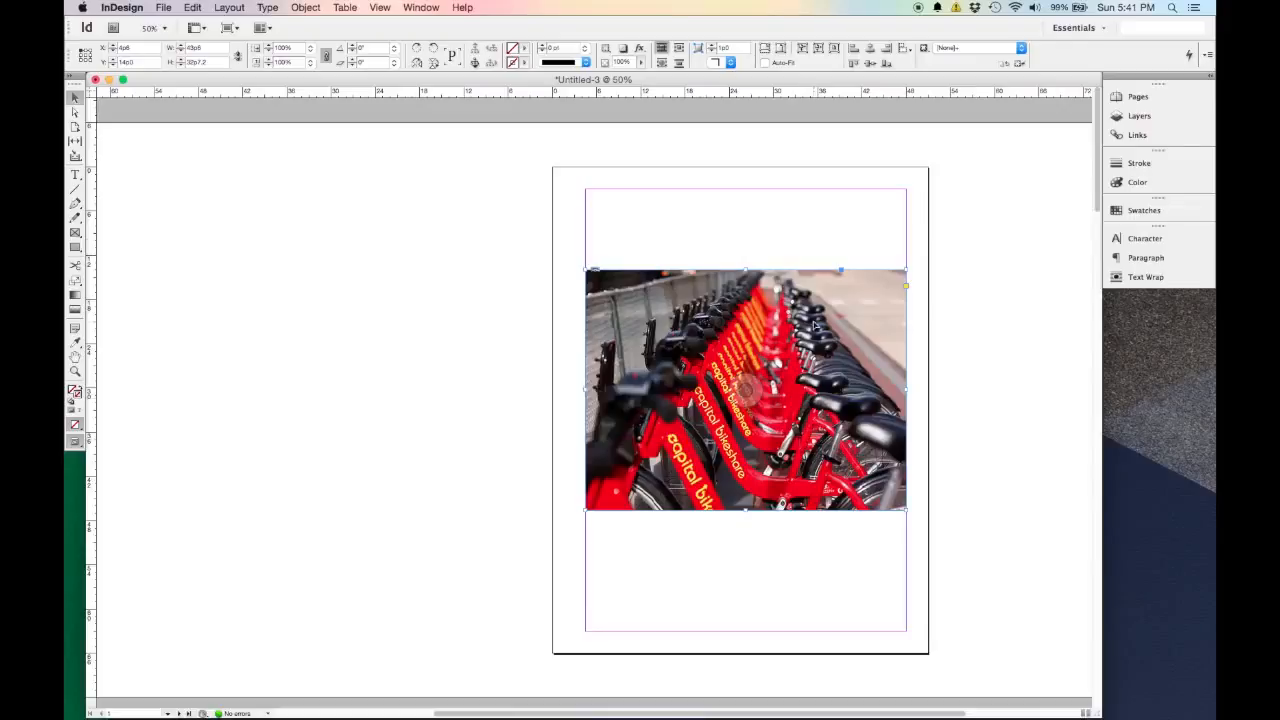
key("Delete")
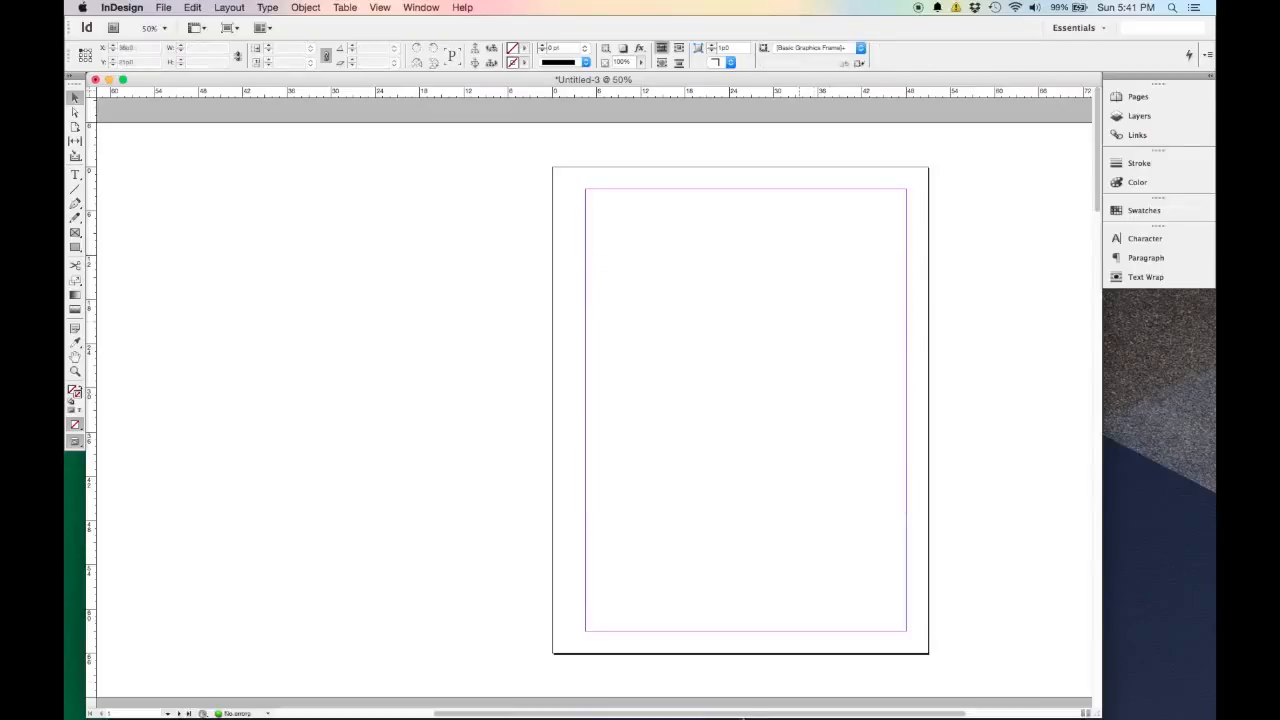
Bring Capital Bike Share.jpg from the Desktop's IMAGES folder in Finder onto page 1, about 43p6 wide between the margins, and move it up slightly.
mouse_move(580, 714)
left_click(203, 698)
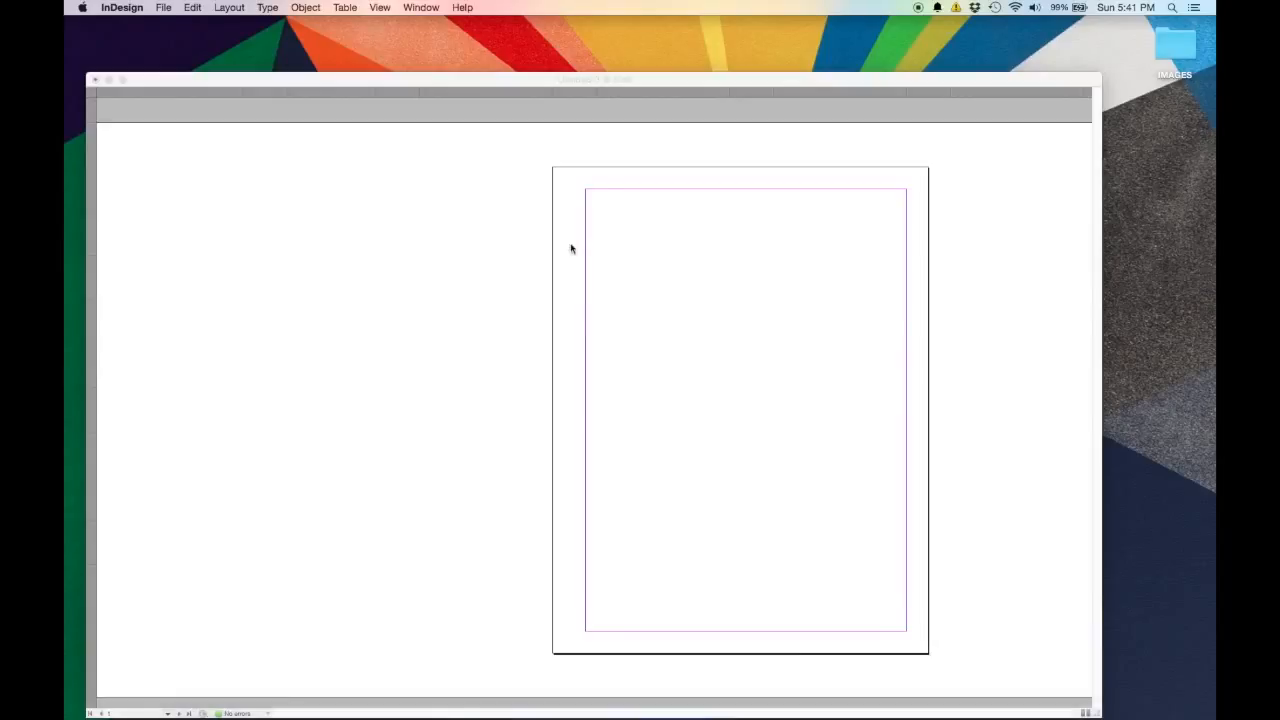
left_click_drag(668, 304, 211, 144)
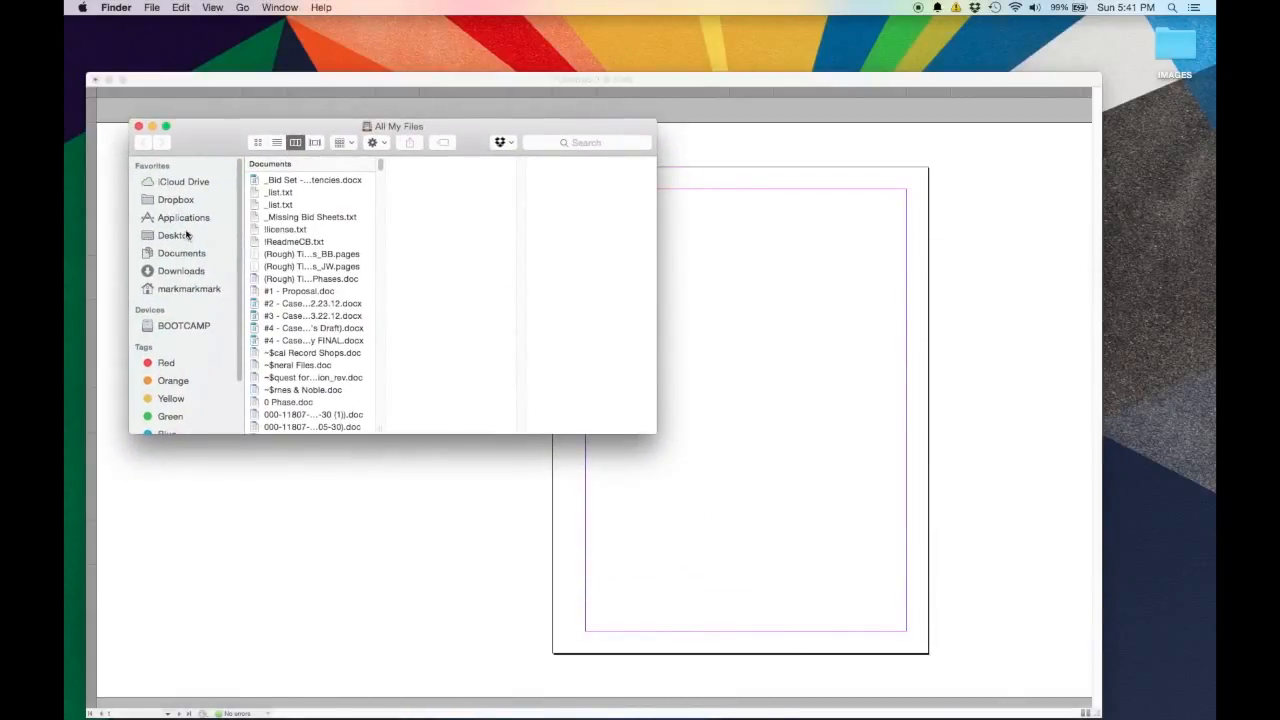
left_click(190, 238)
left_click(323, 164)
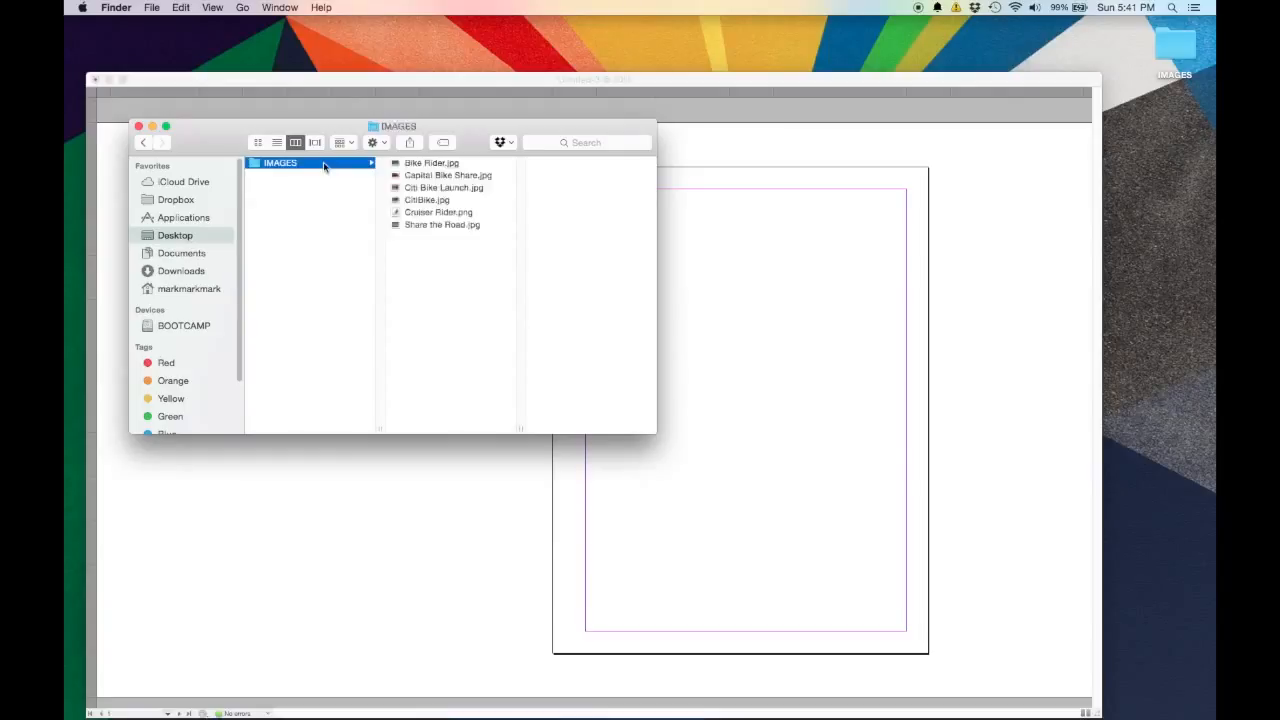
left_click_drag(448, 177, 766, 343)
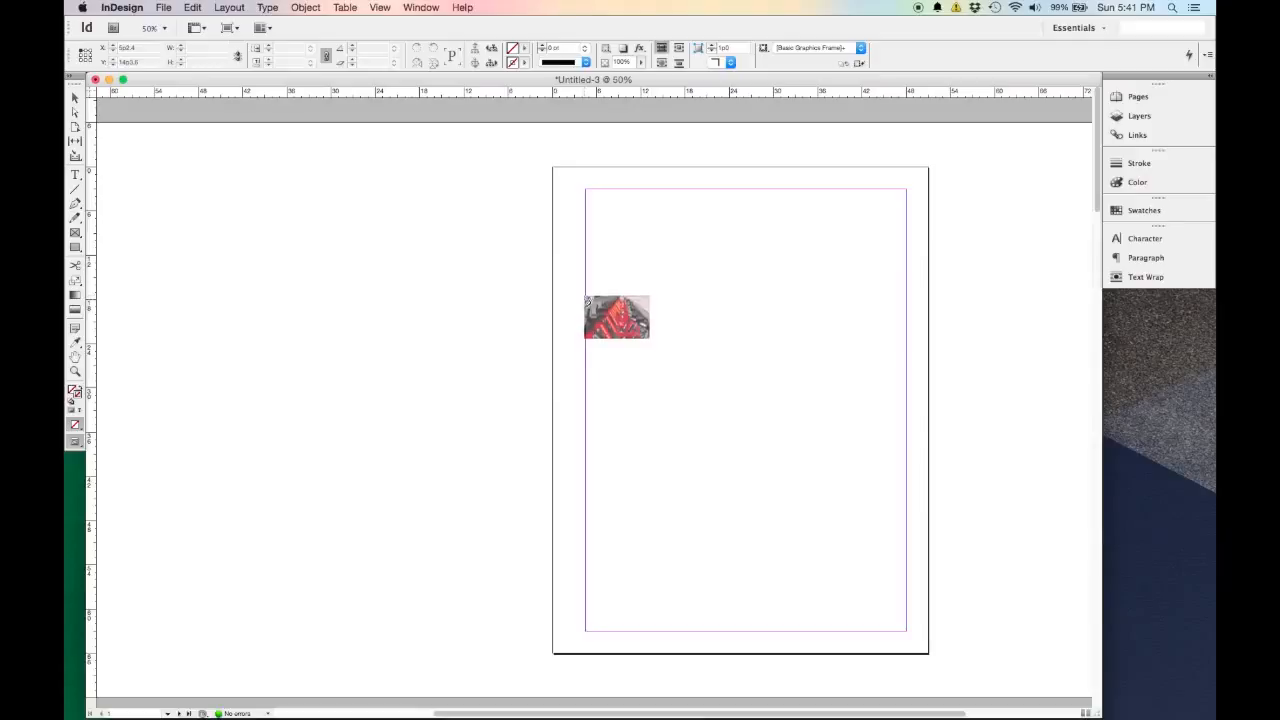
left_click_drag(586, 287, 906, 503)
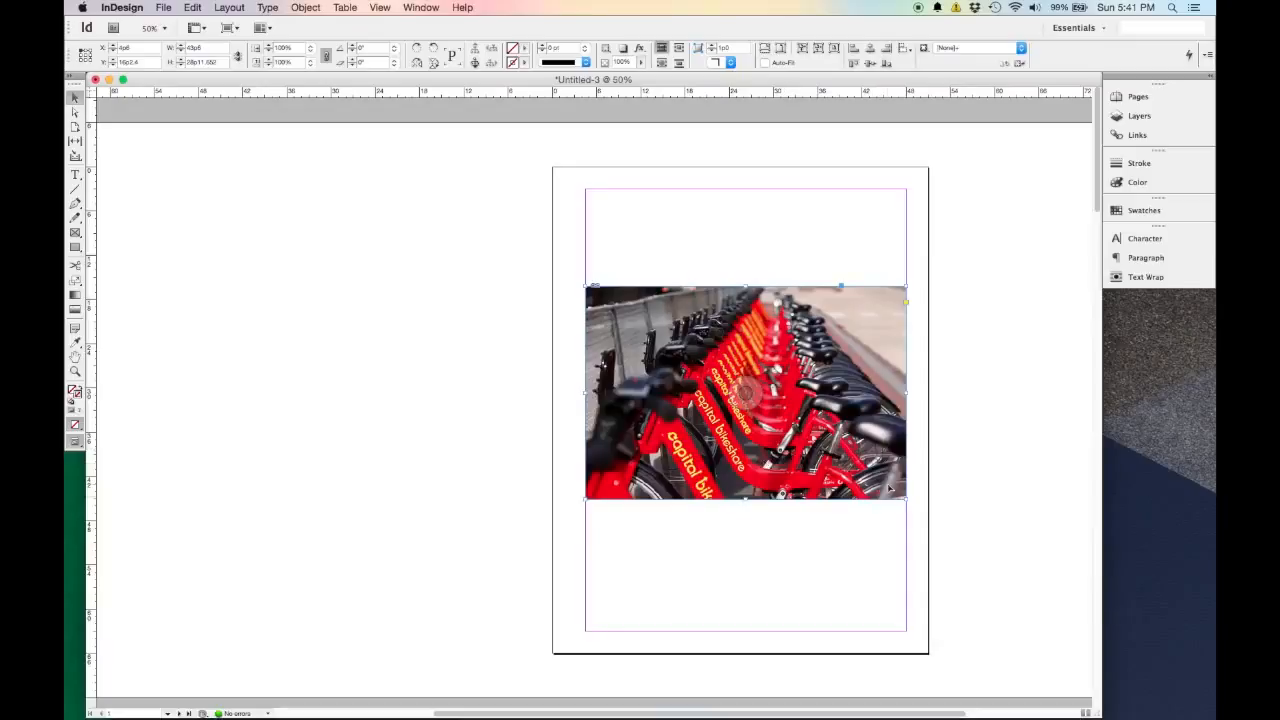
left_click_drag(889, 487, 888, 469)
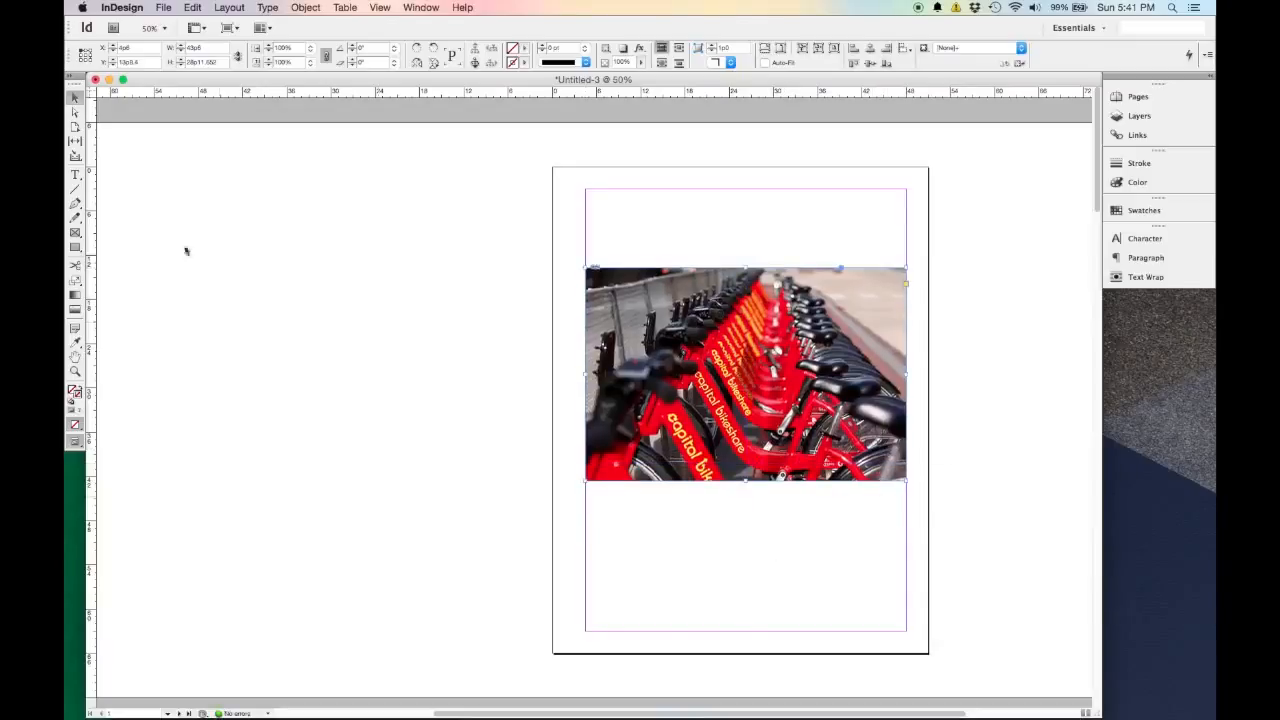
Add a text frame about 43p6 wide and 5p8 high above the picture, from margin to margin, containing "Bike Share".
left_click(76, 175)
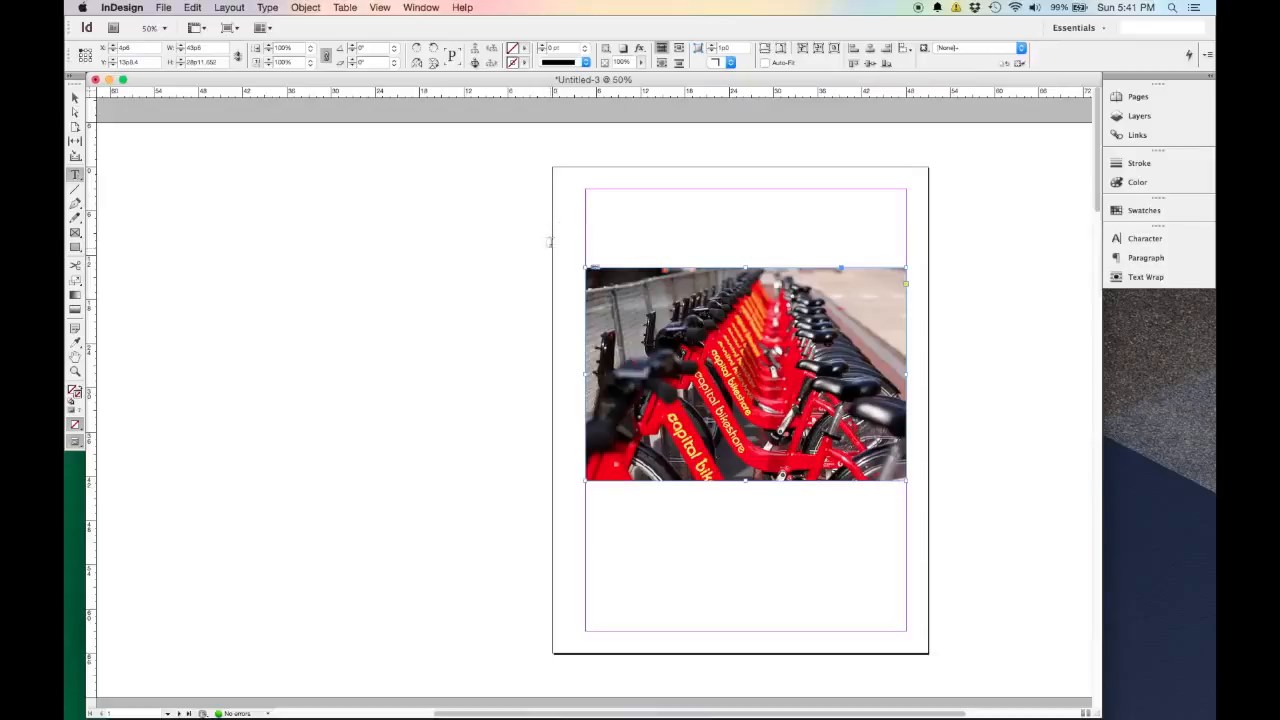
left_click_drag(587, 213, 907, 256)
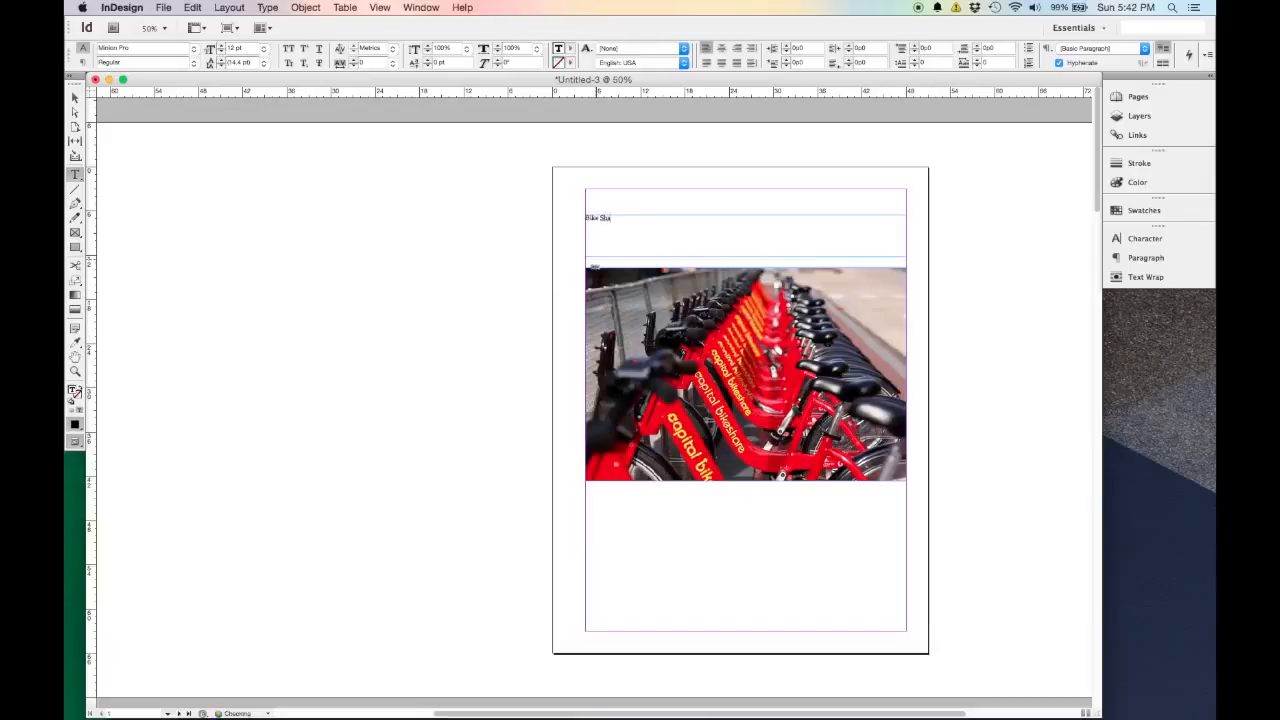
left_click(76, 99)
left_click(613, 227)
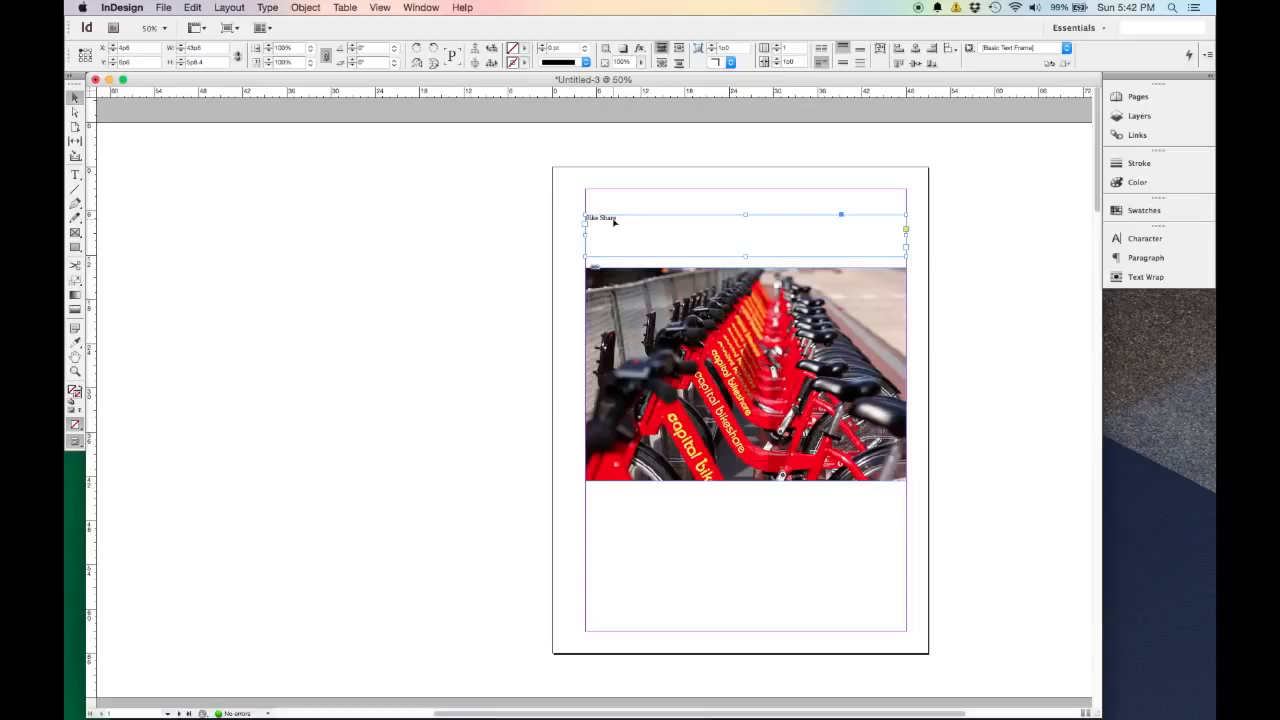
Set the "Bike Share" text in Myriad Pro with the Bold style.
key("super+equal")
key("super+equal")
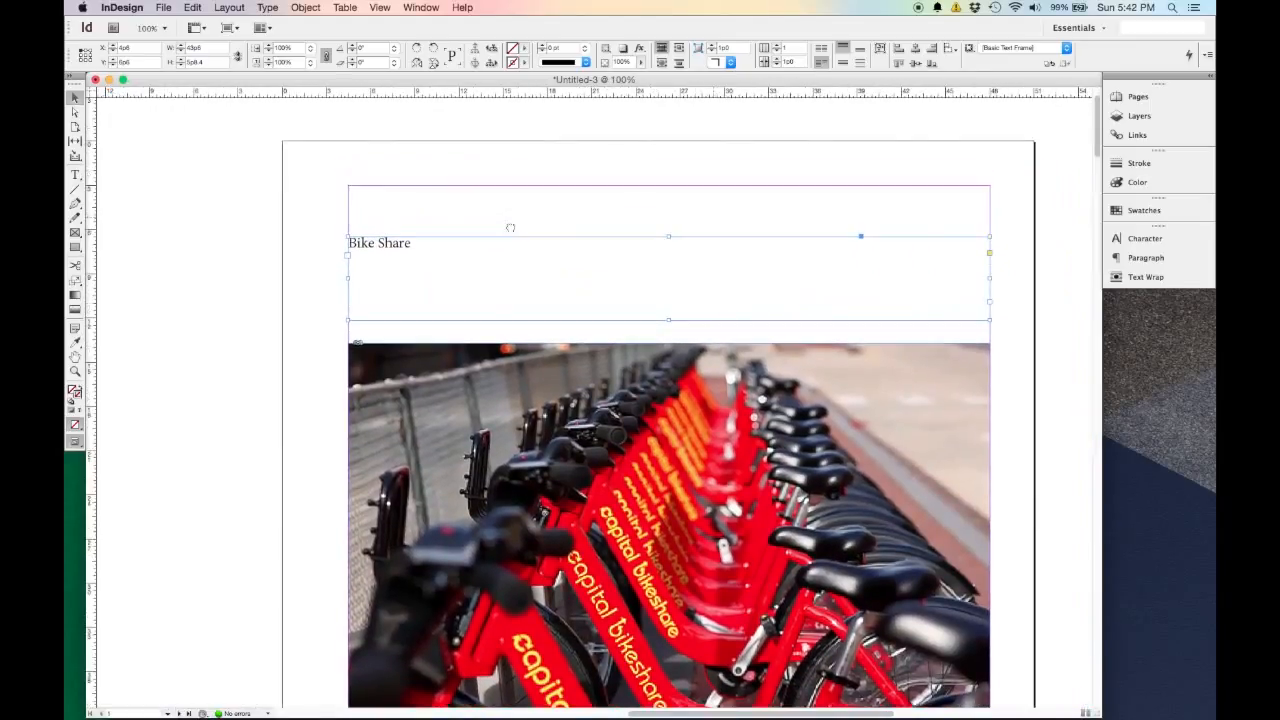
triple_click(417, 235)
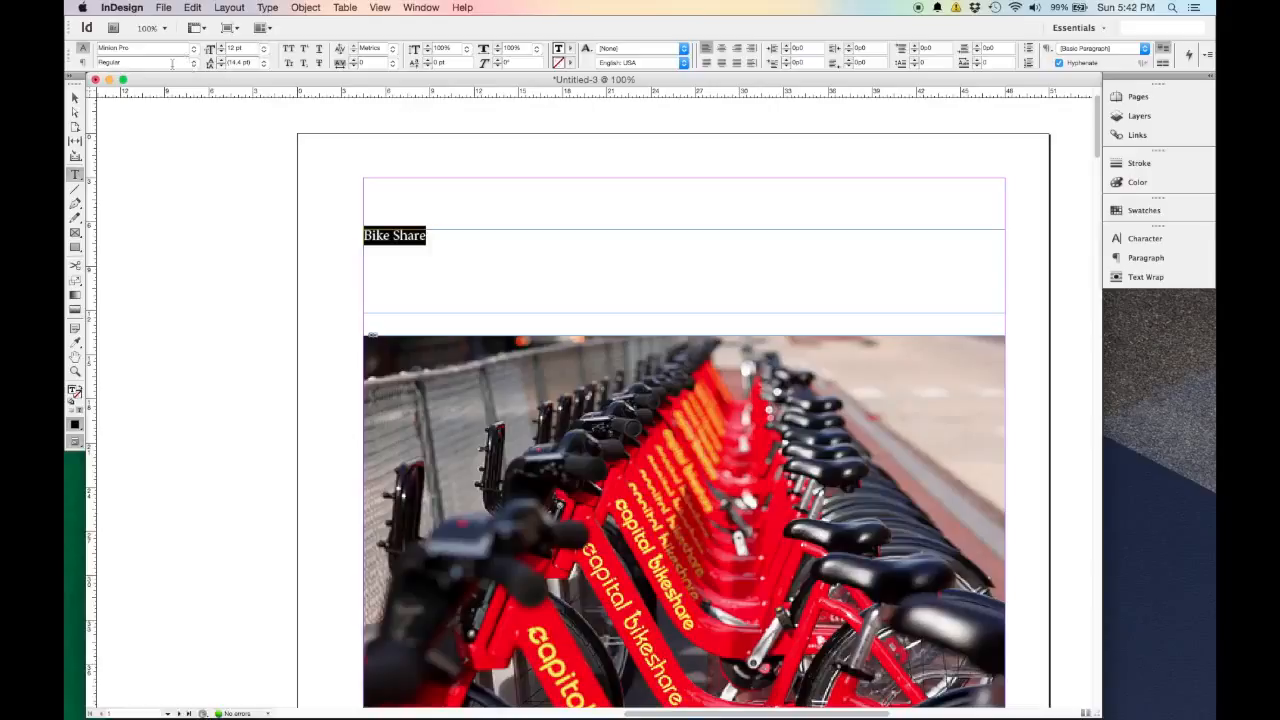
left_click(410, 8)
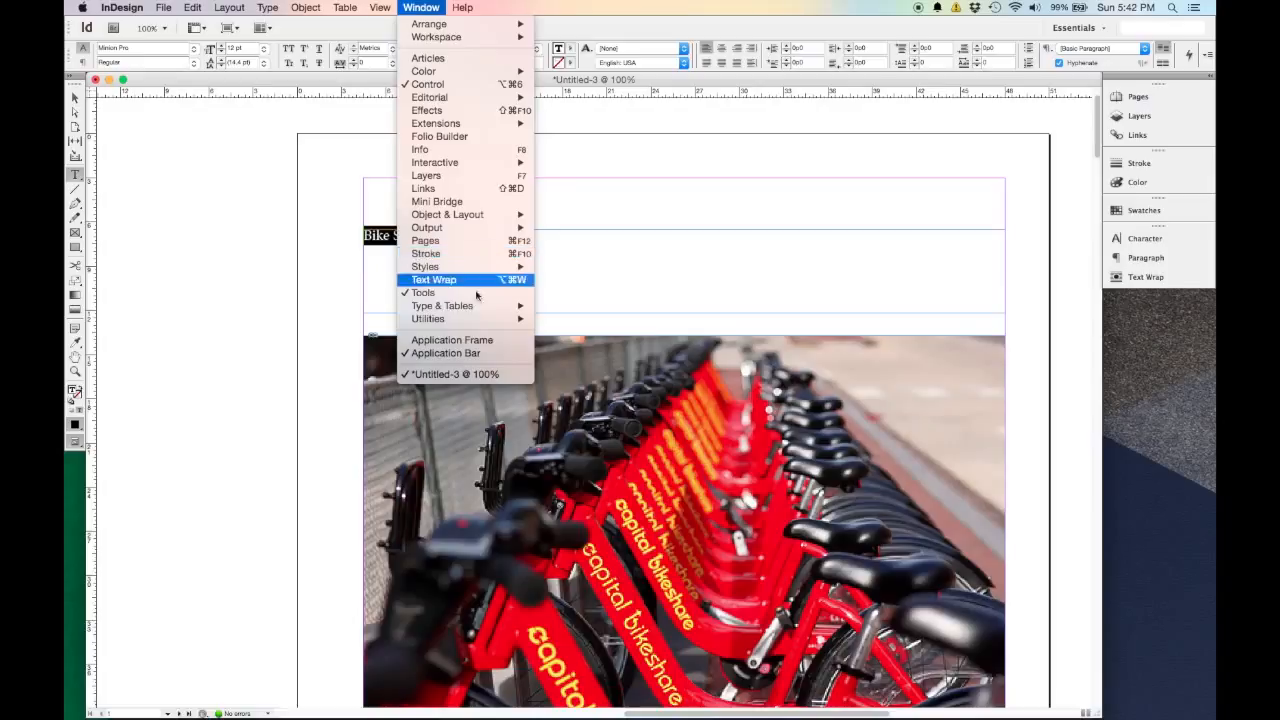
mouse_move(478, 315)
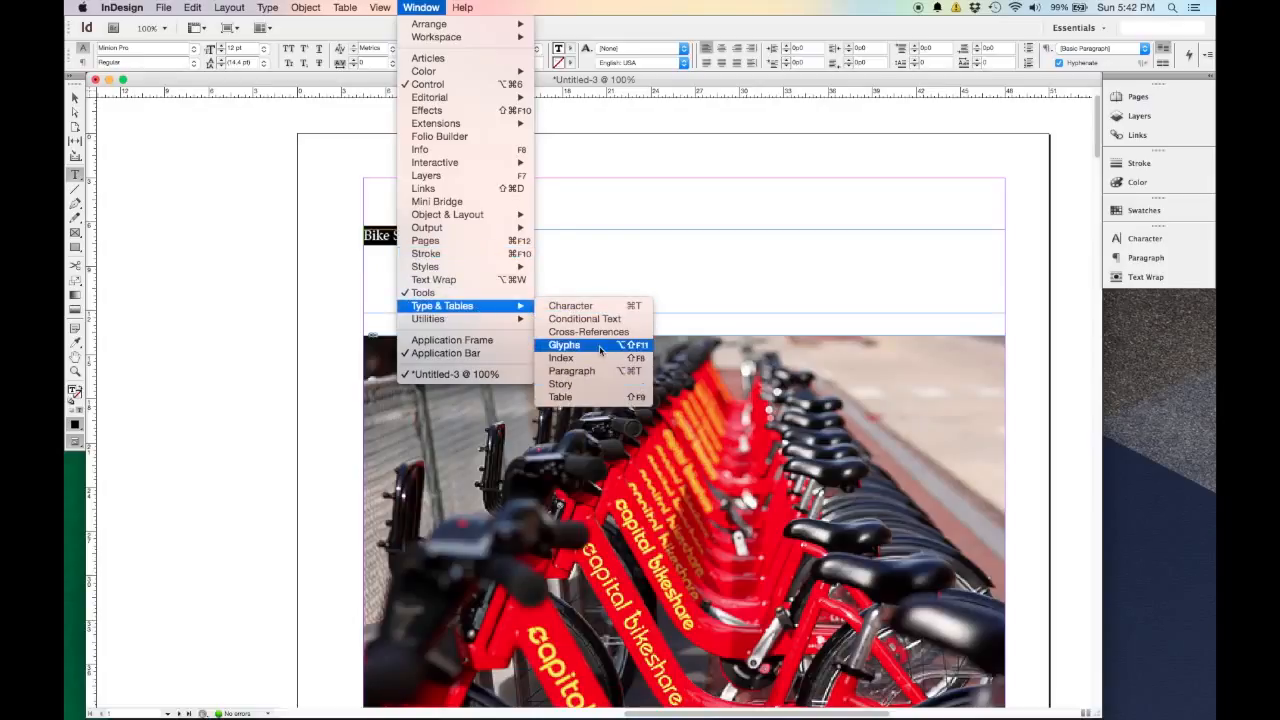
left_click(588, 305)
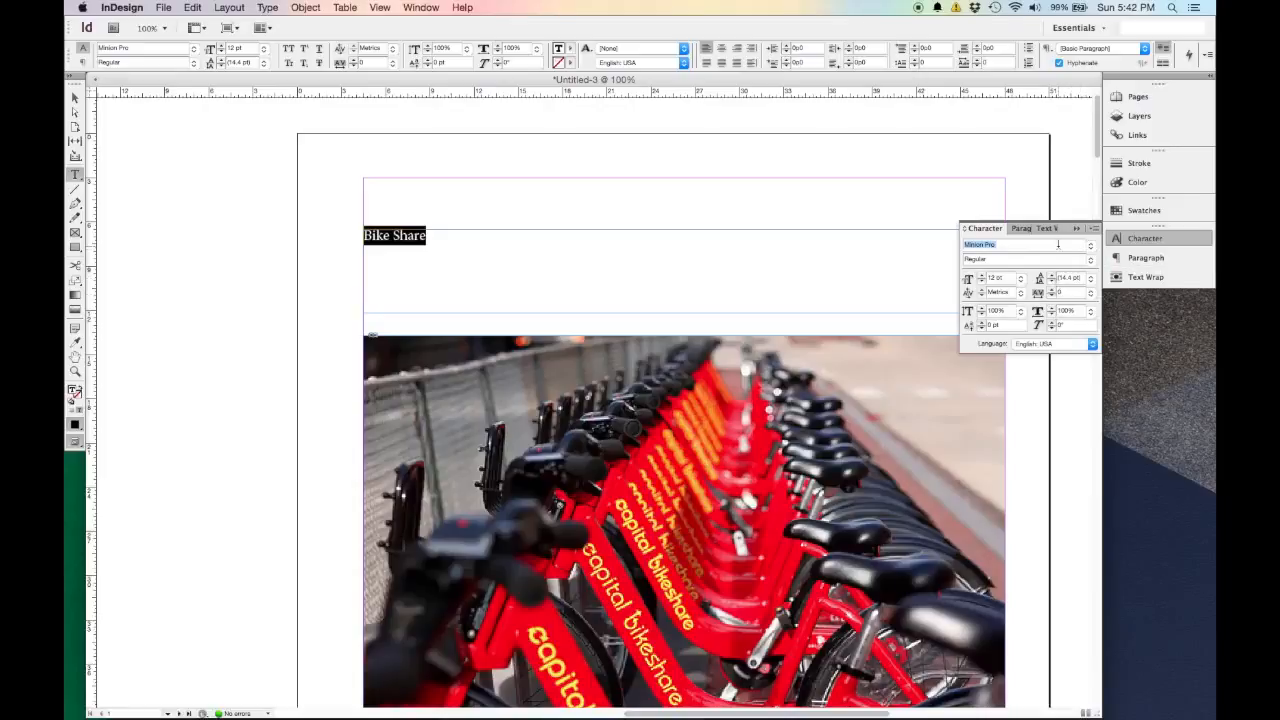
type("Myriad")
key("Tab")
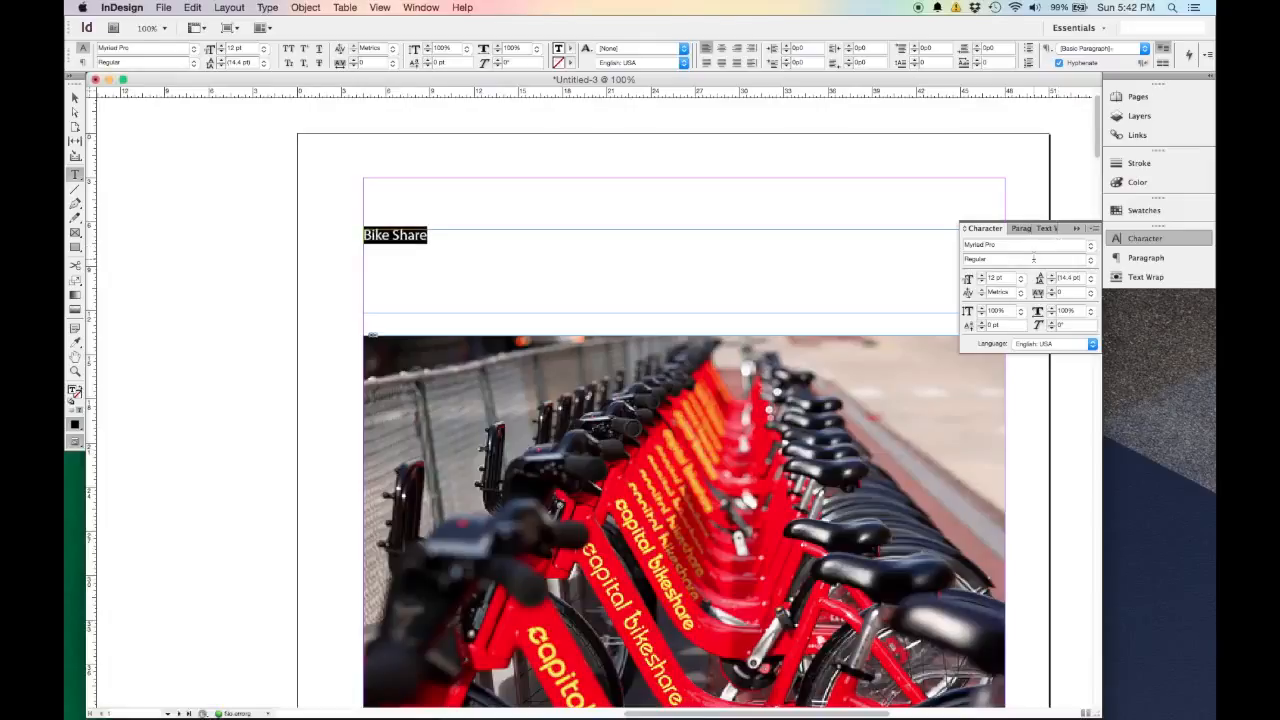
type("Bold Condensed")
left_click(1091, 261)
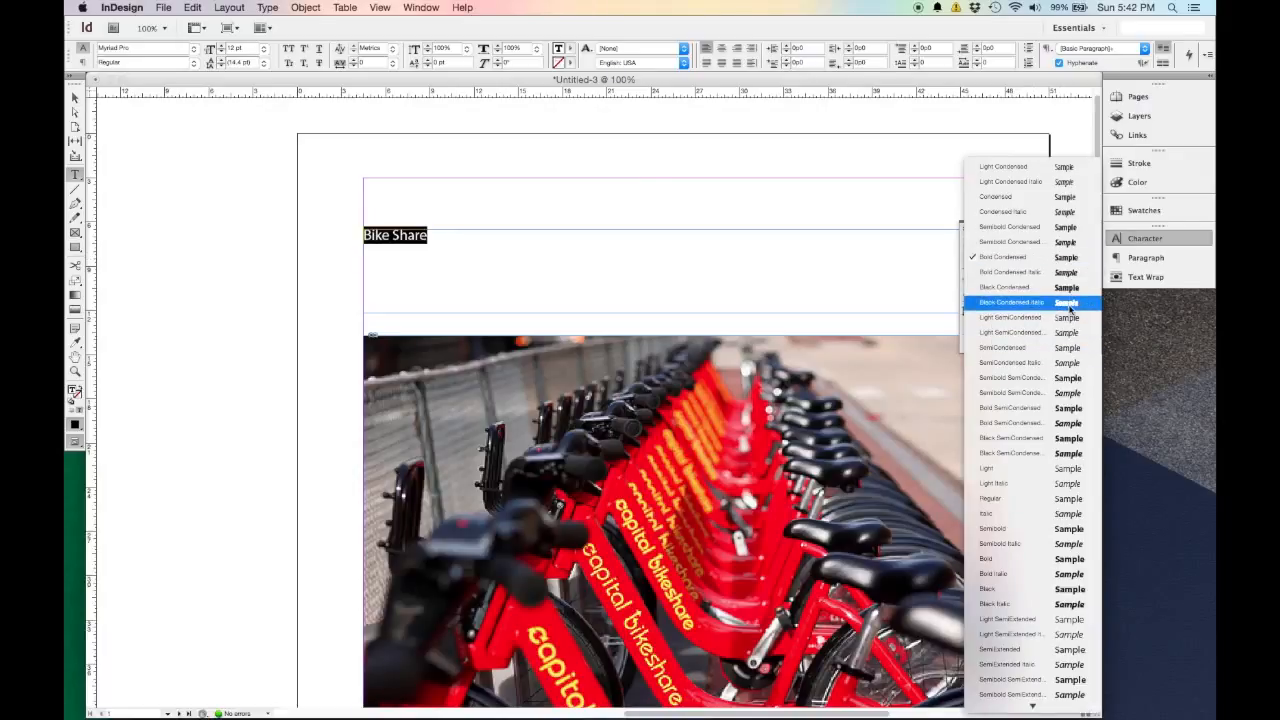
left_click(1052, 559)
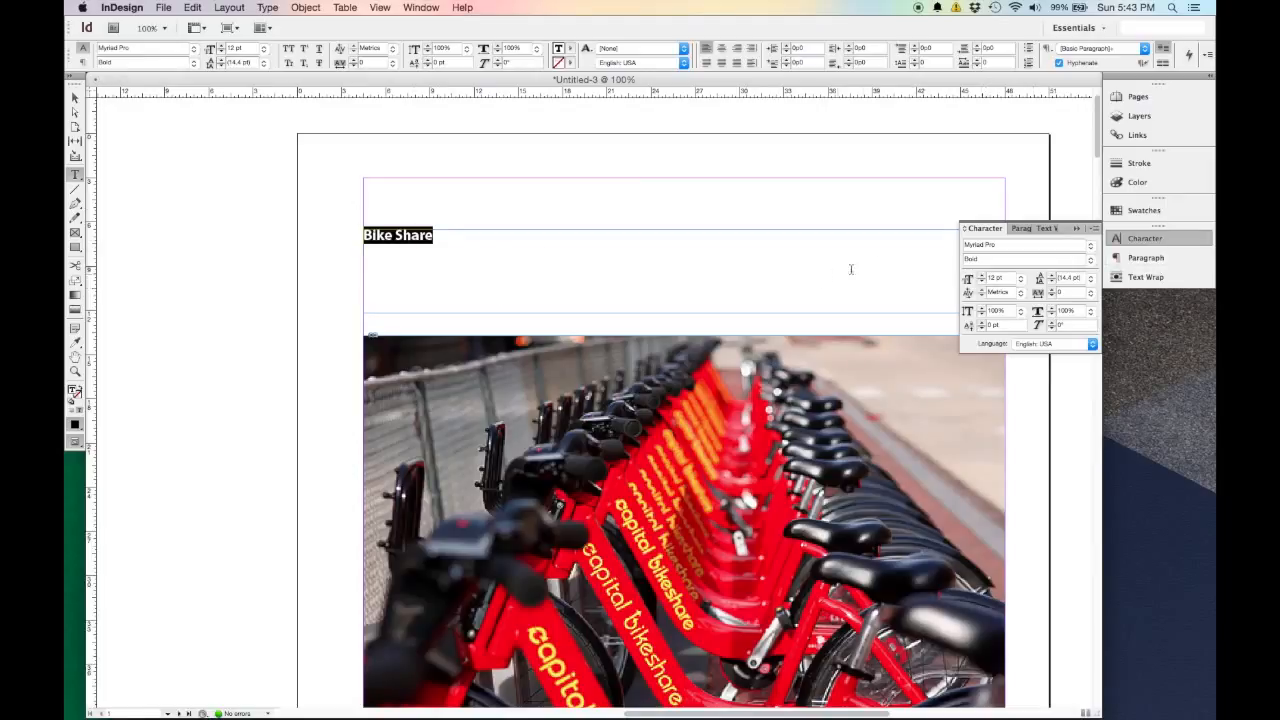
Set the font size of the "Bike Share" title to 72 pt.
left_click(74, 97)
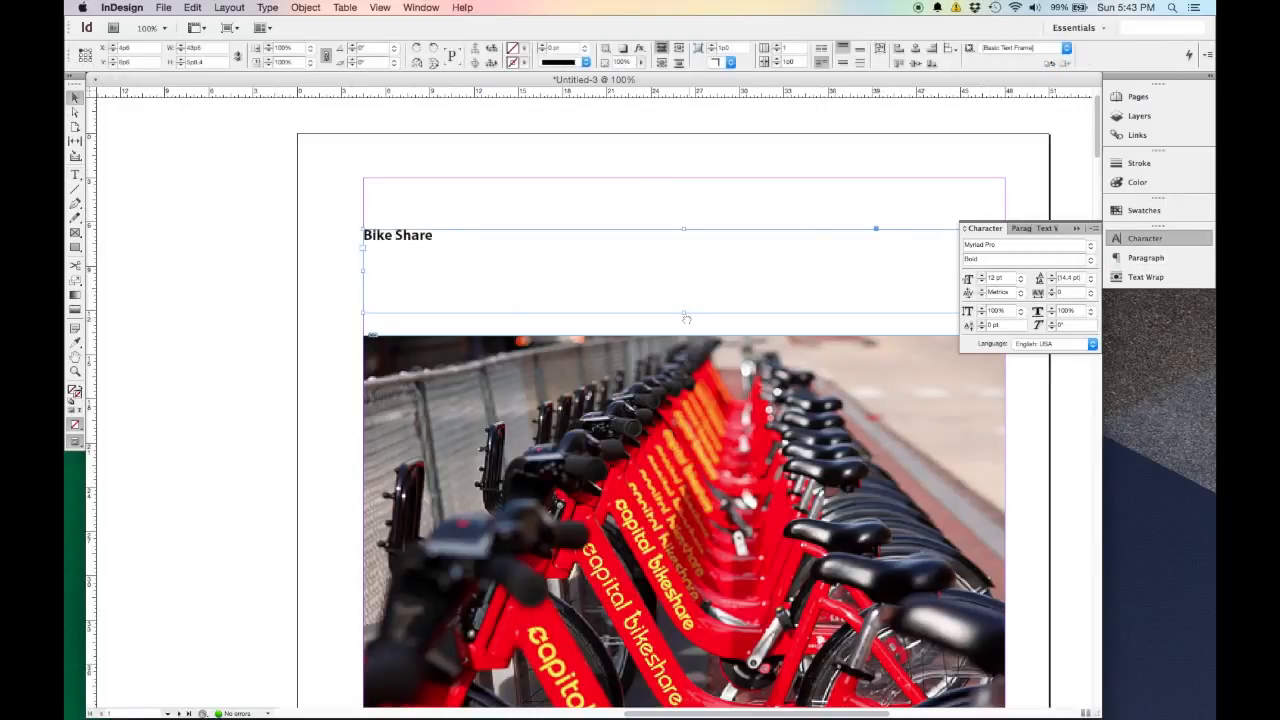
scroll(518, 325, "right", 4)
key("super+minus")
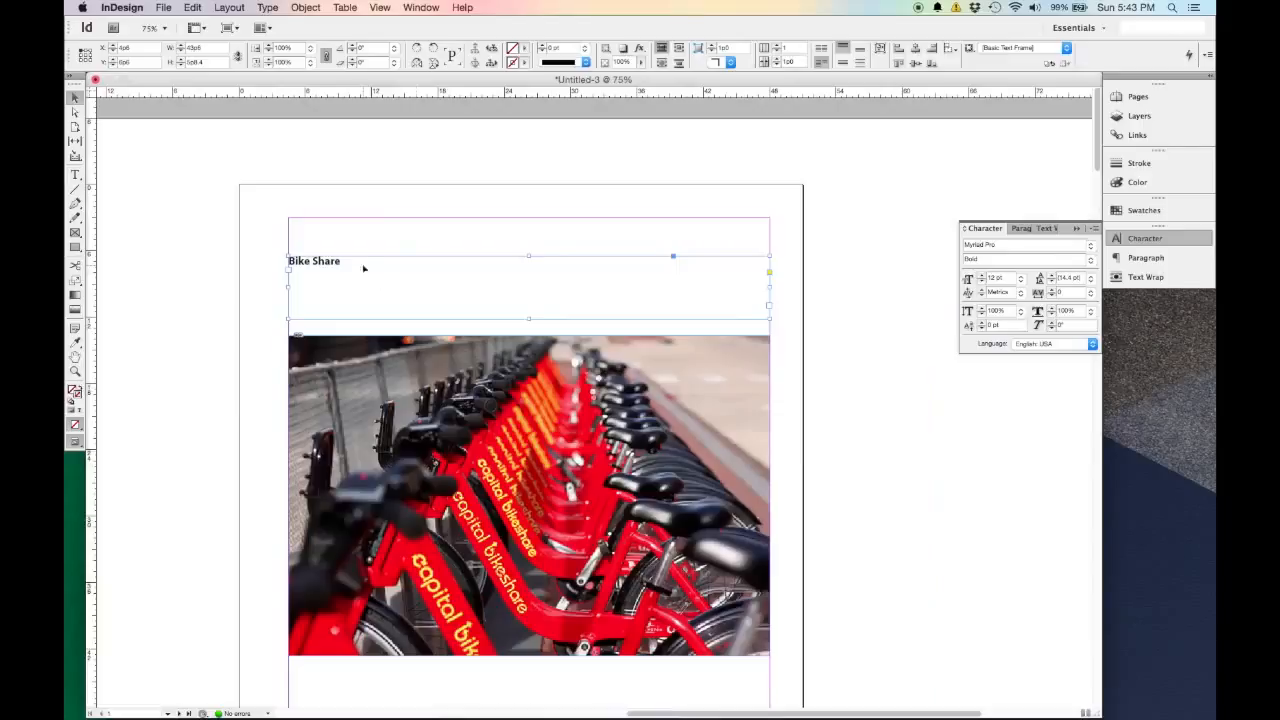
double_click(363, 268)
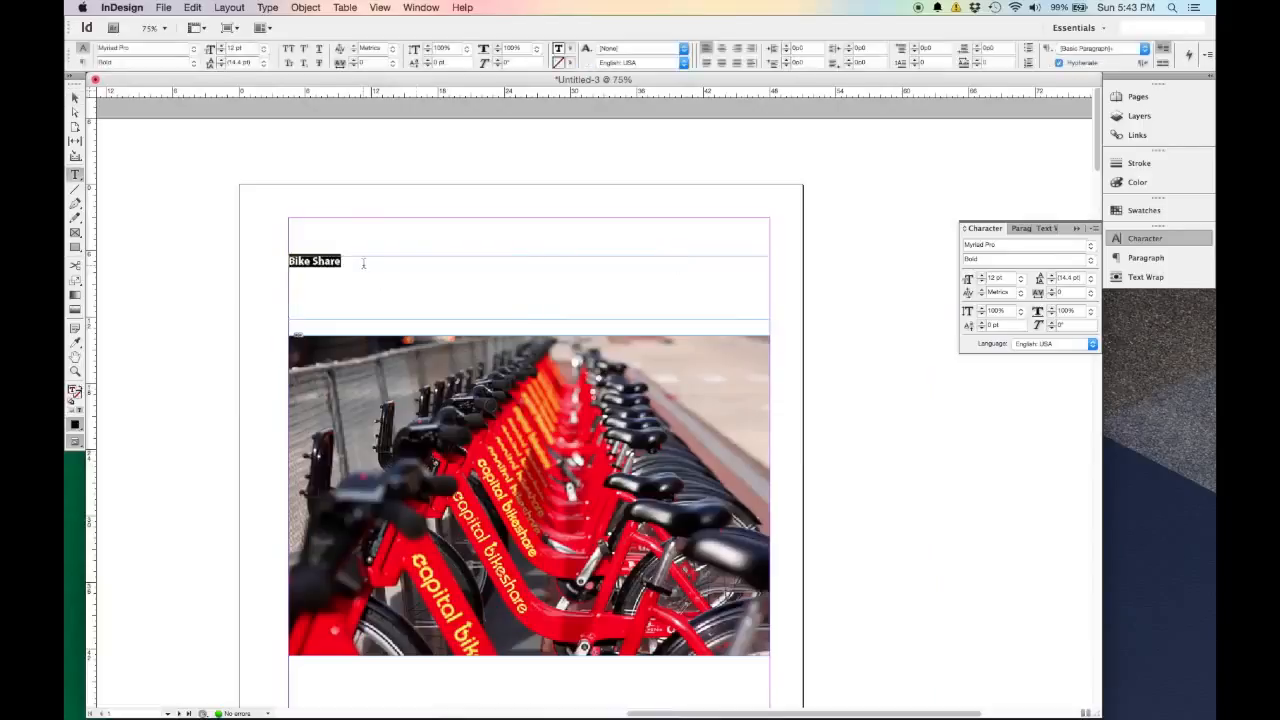
left_click(265, 48)
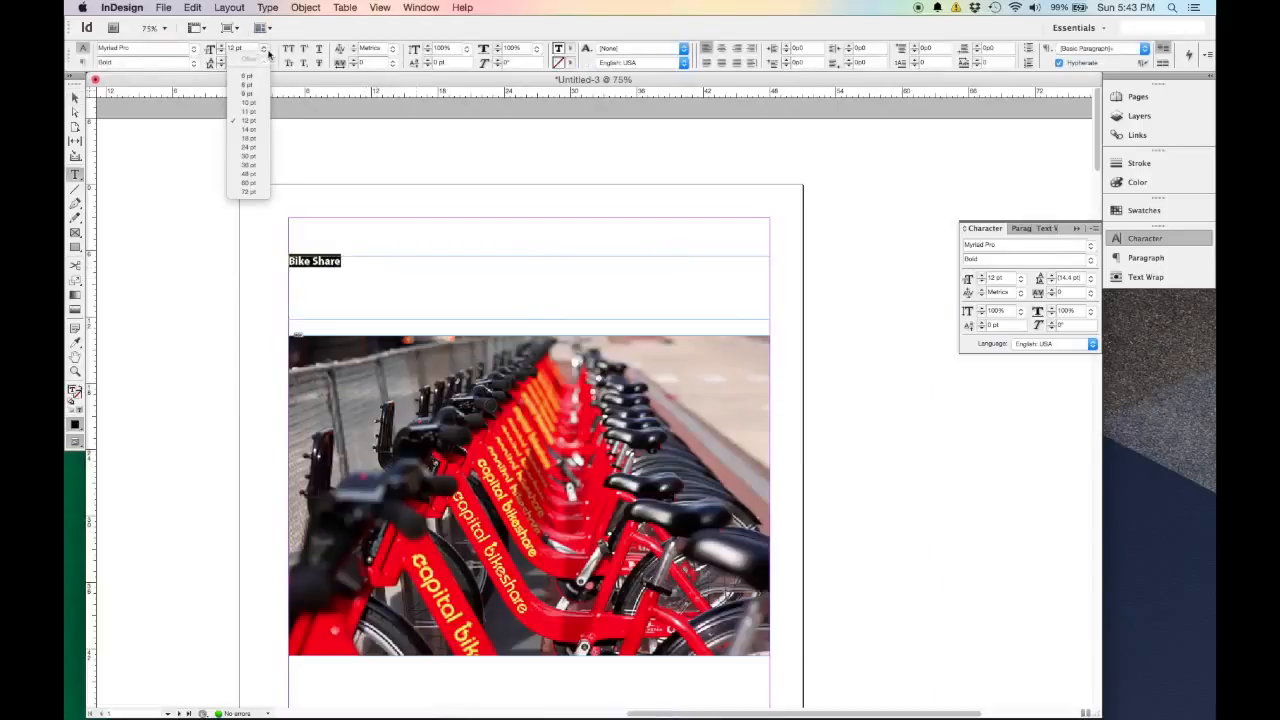
left_click(250, 191)
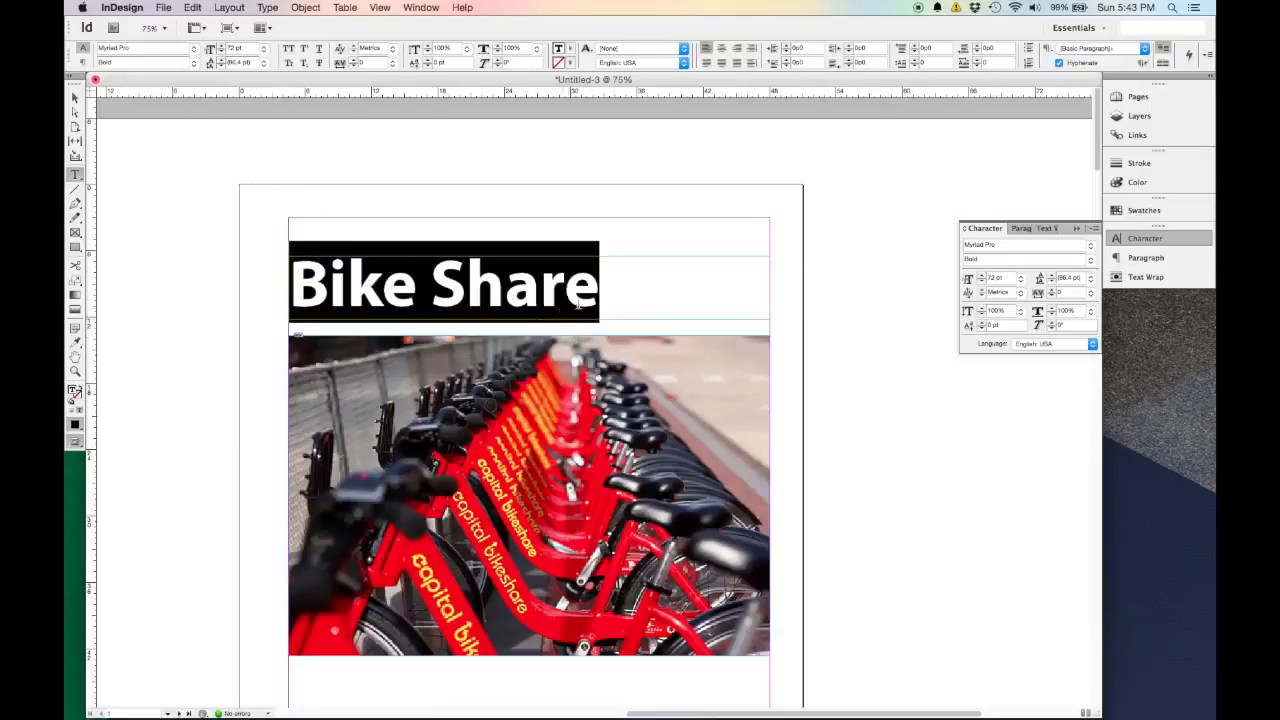
Try a font size of 100 pt for the "Bike Share" title, and set it to 80 pt instead.
left_click(1008, 278)
type("100")
key("Tab")
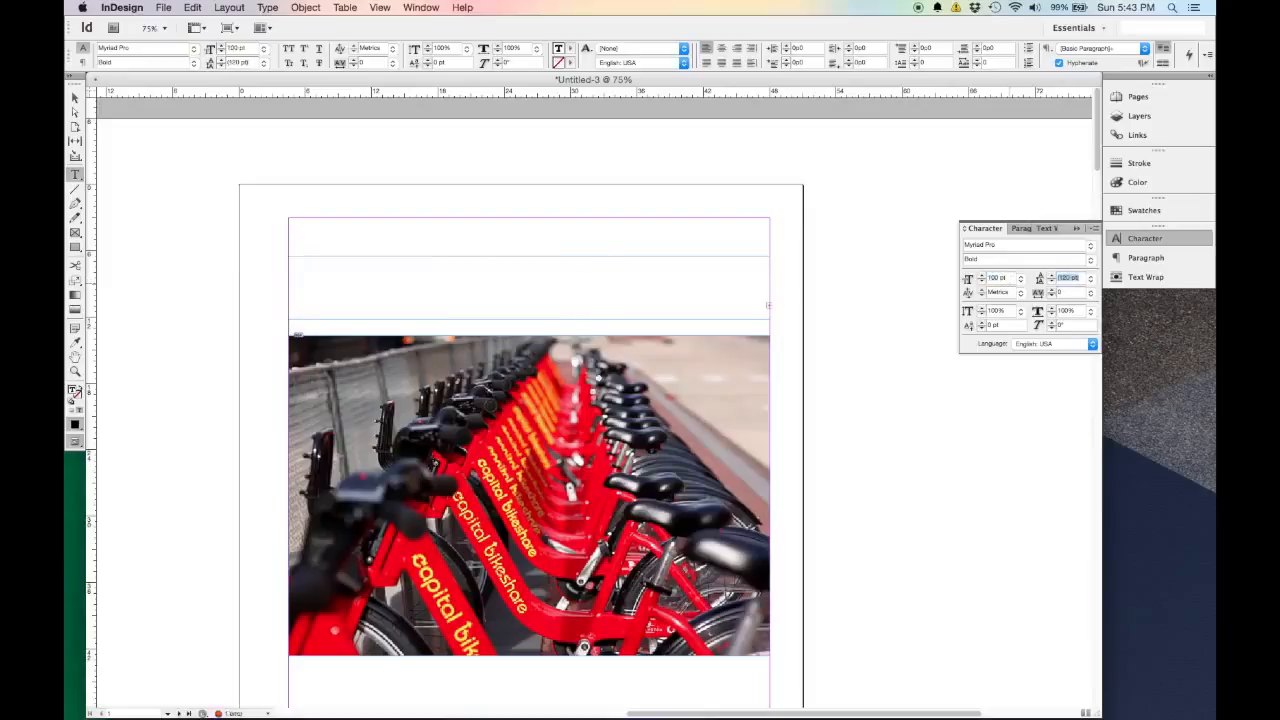
triple_click(1010, 277)
type("80")
key("Tab")
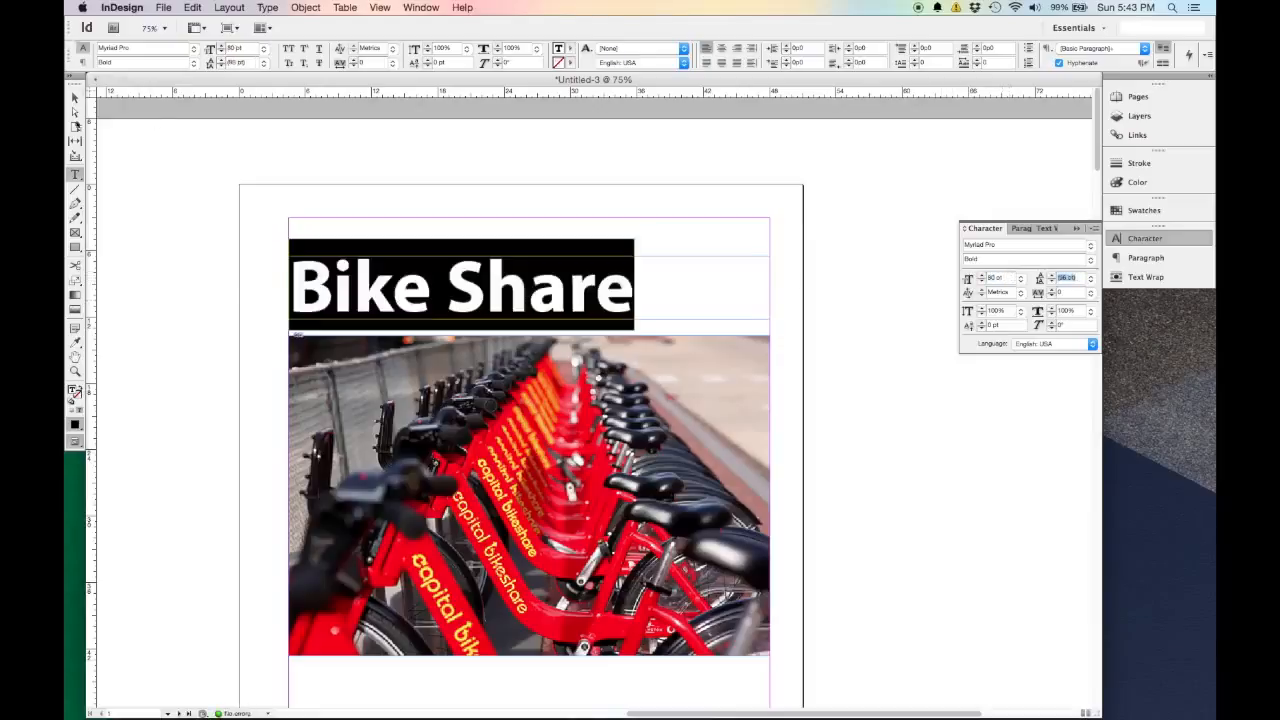
Select the title's frame as an object and enlarge its text in 2 pt increments to 90 pt.
left_click(75, 96)
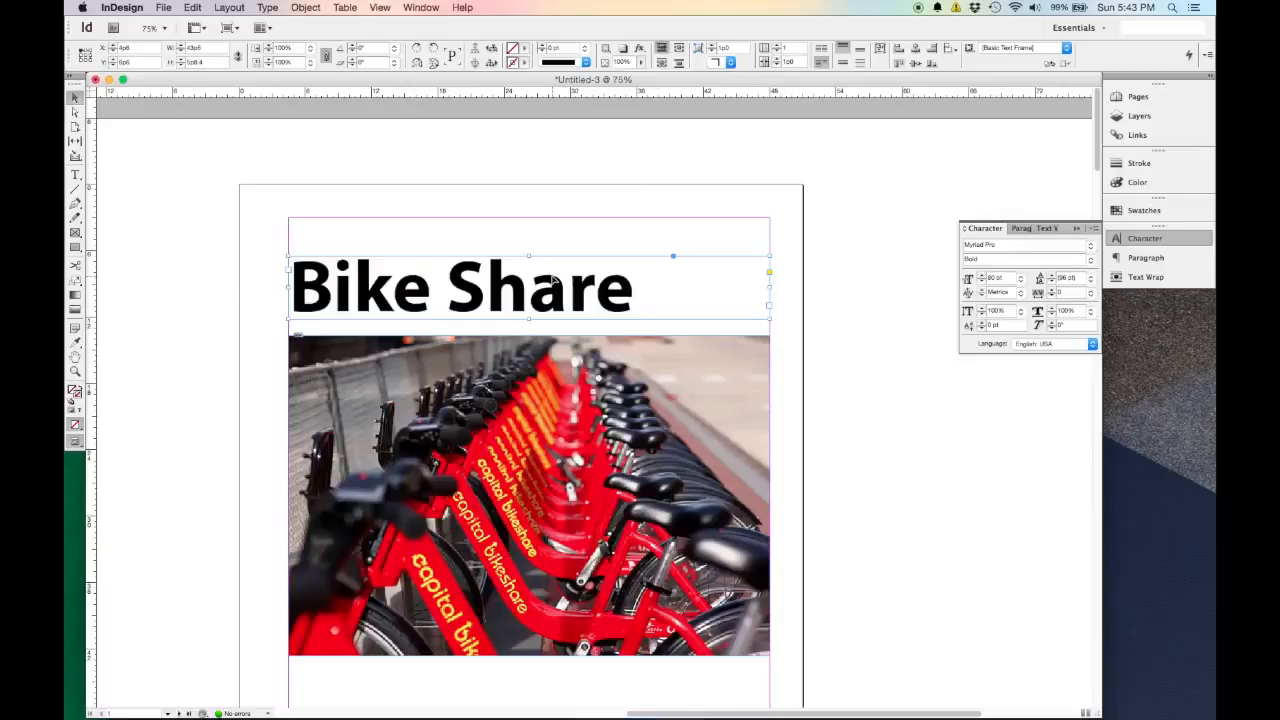
key("alt+Right")
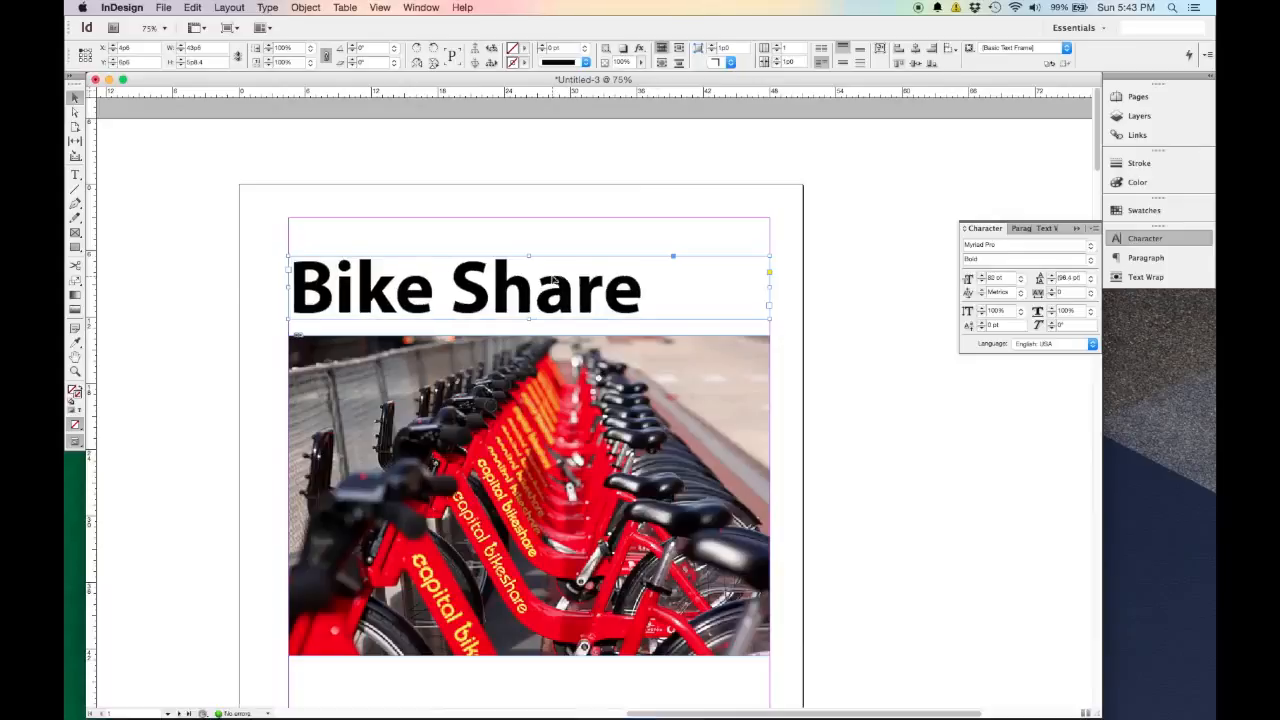
key("super+shift+period")
key("super+shift+period")
key("super+shift+period")
key("super+shift+period")
key("super+shift+period")
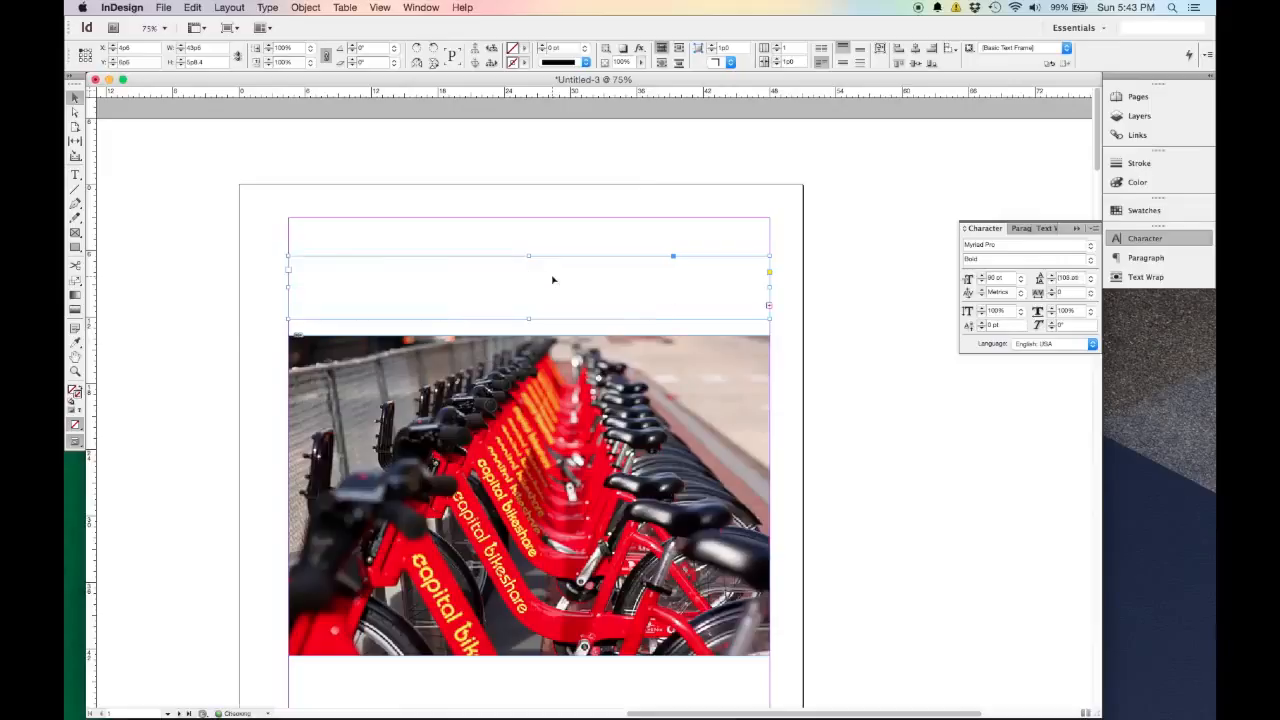
key("super+shift+comma")
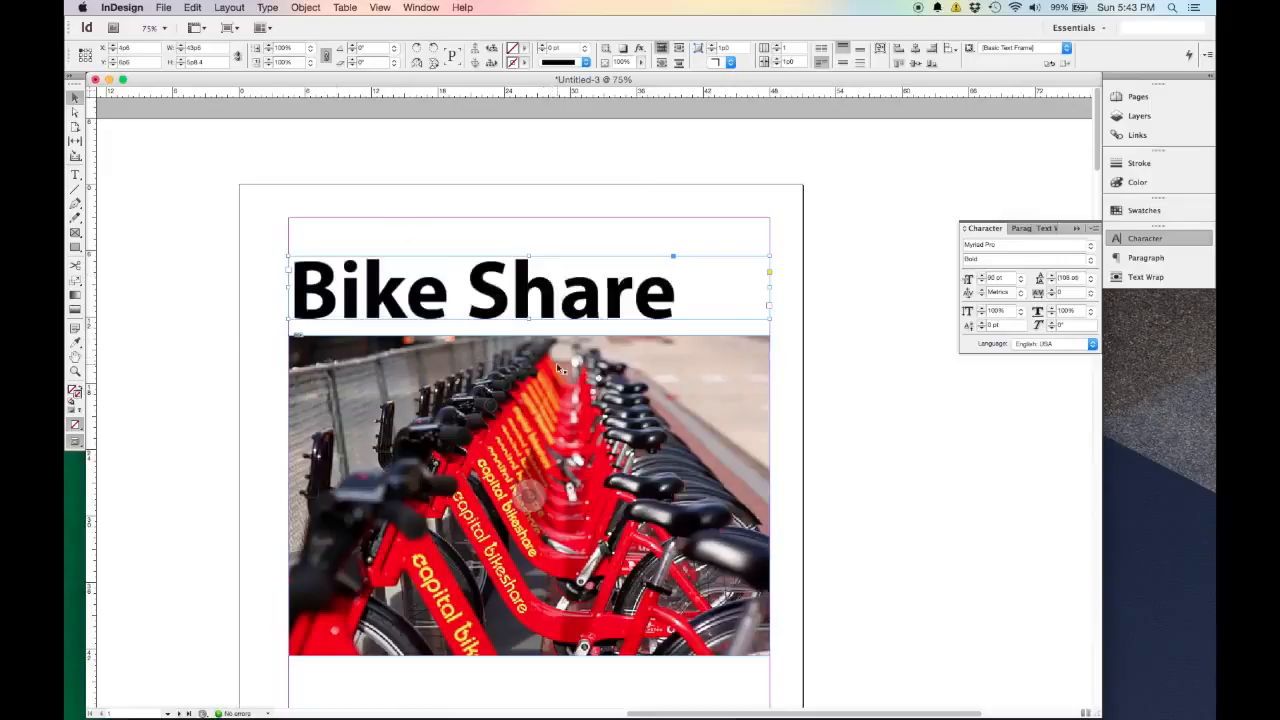
Extend the title frame down to the picture's upper edge, enlarge the title text to 100 pt, and deselect the frame.
key("super+shift+period")
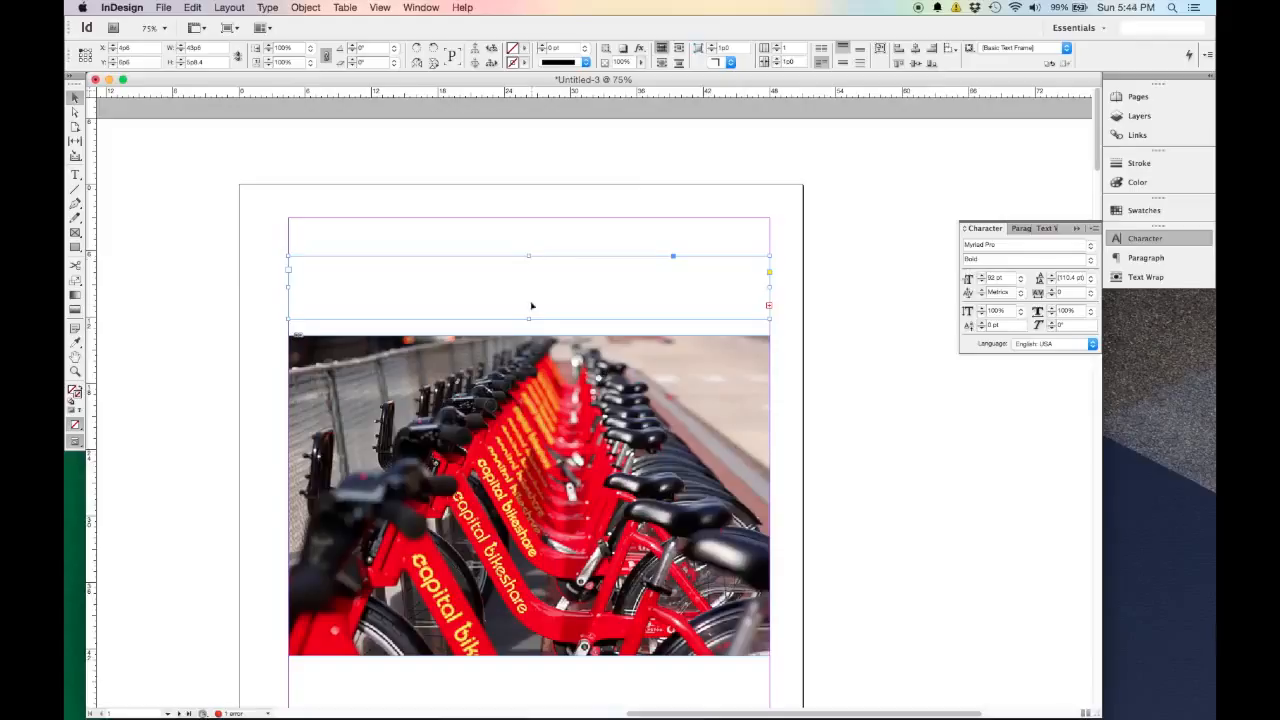
left_click_drag(529, 316, 528, 331)
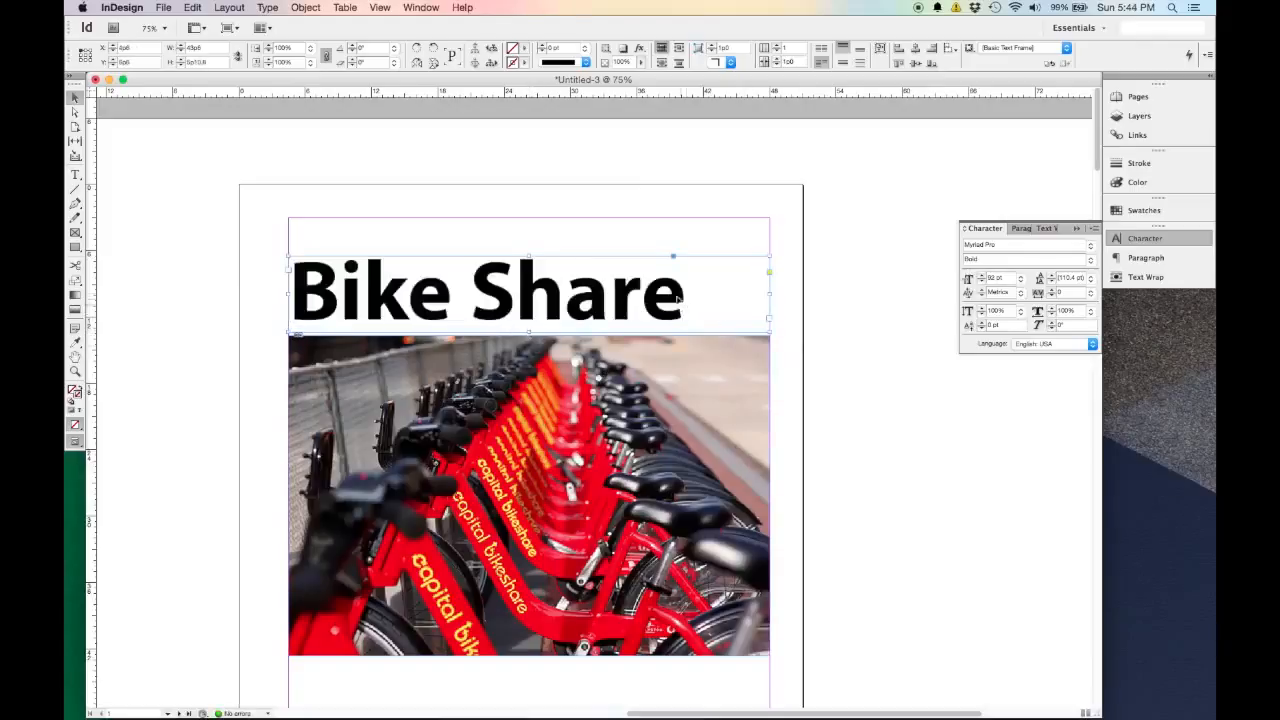
key("super+shift+period")
key("super+shift+period")
key("super+shift+period")
key("super+shift+period")
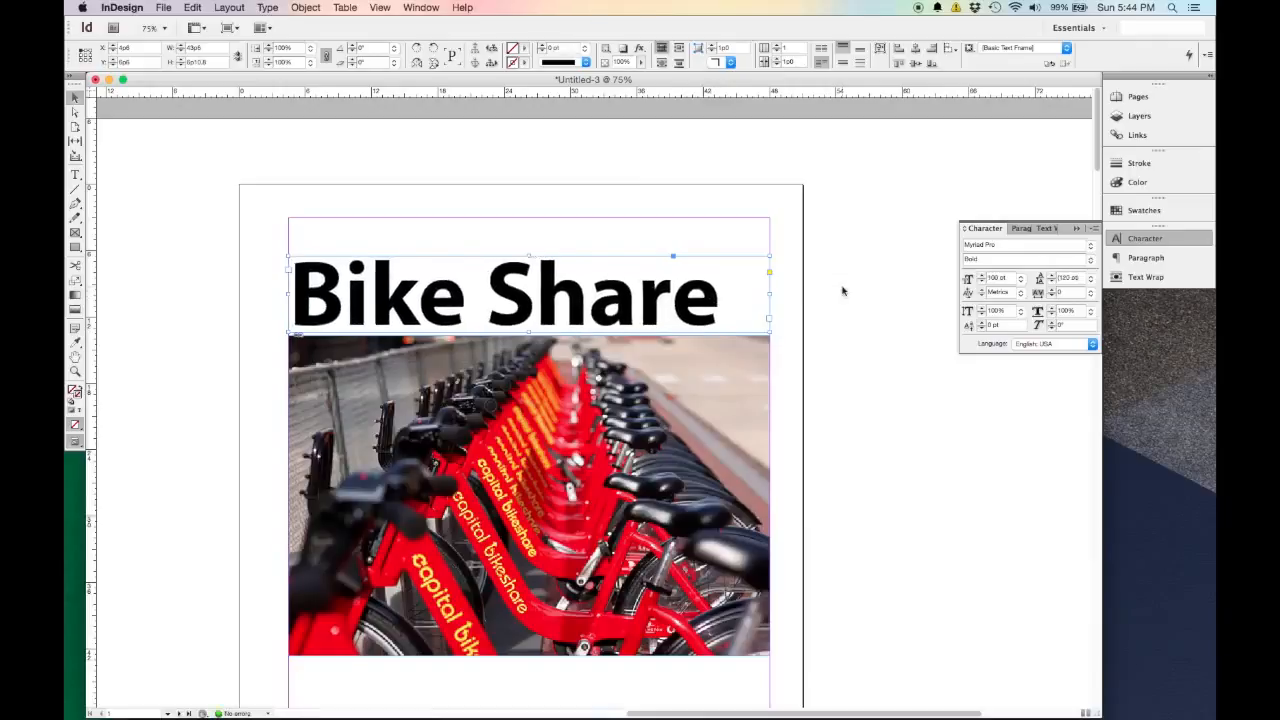
left_click(262, 289)
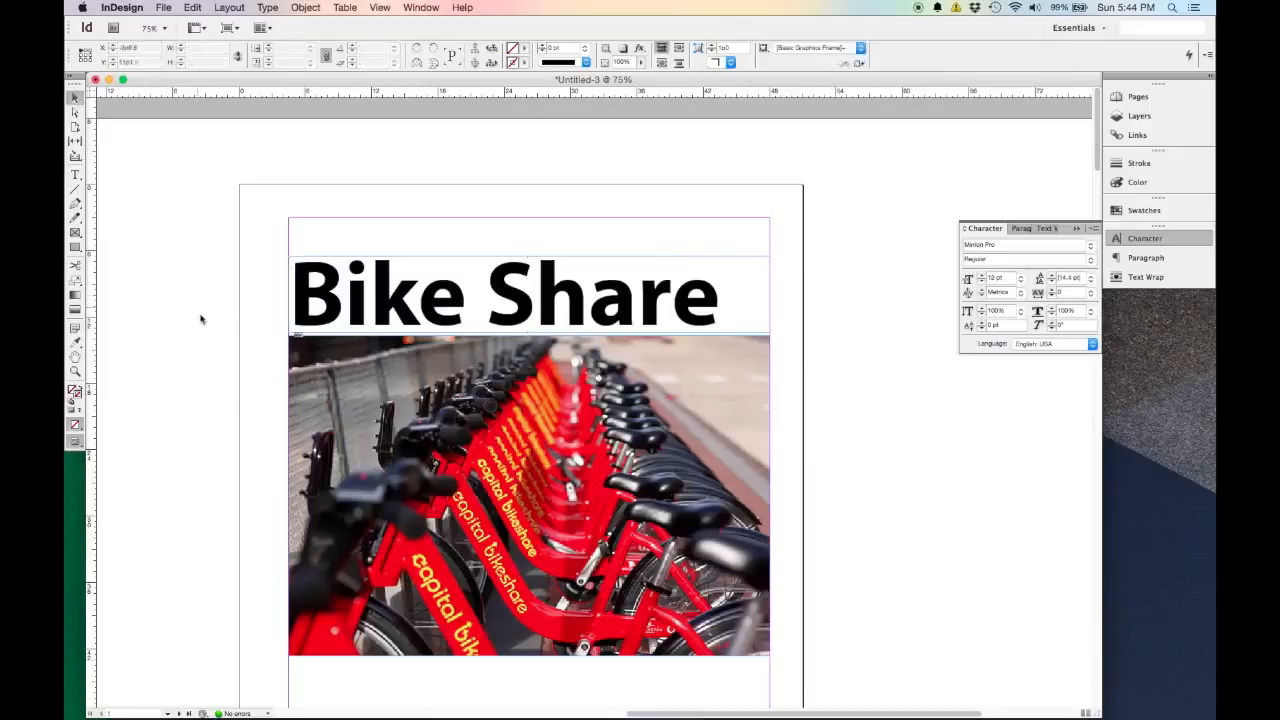
Add a text frame above the title, from margin to margin at the top margin, containing "Urban Transportation of the Future".
left_click(75, 174)
left_click_drag(288, 217, 770, 243)
type("Urb")
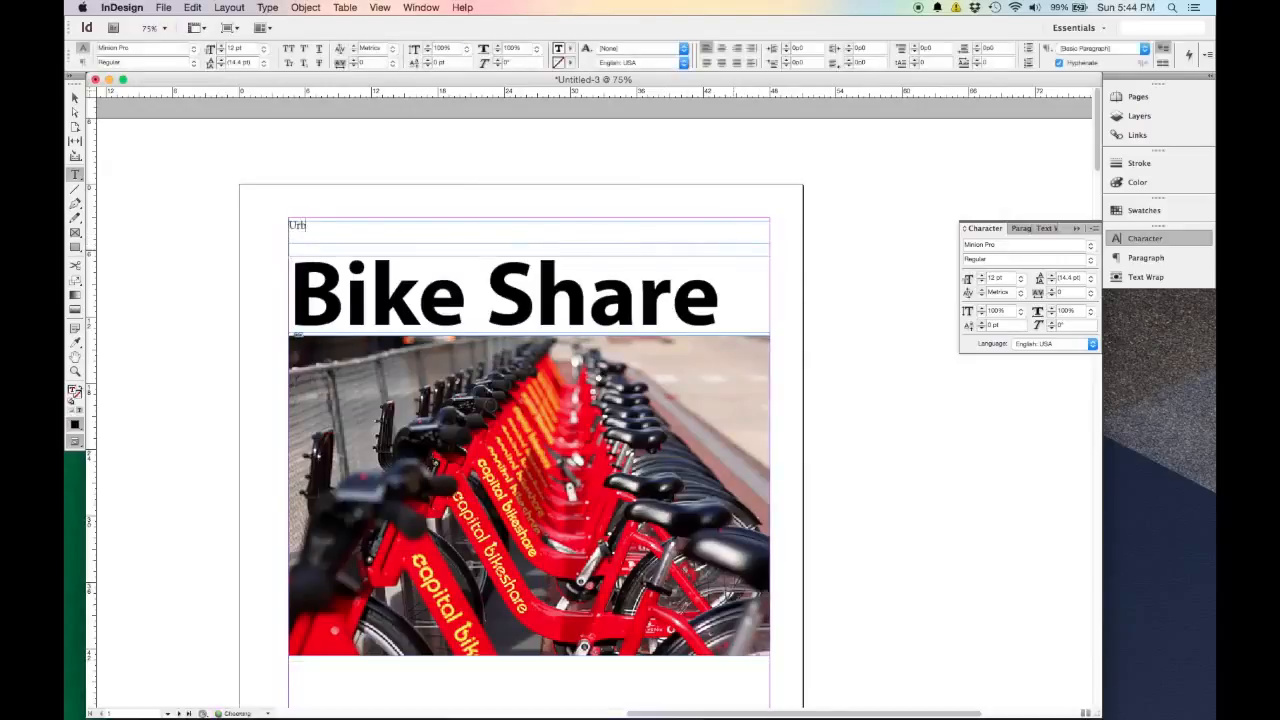
type("an Transportation of the Future")
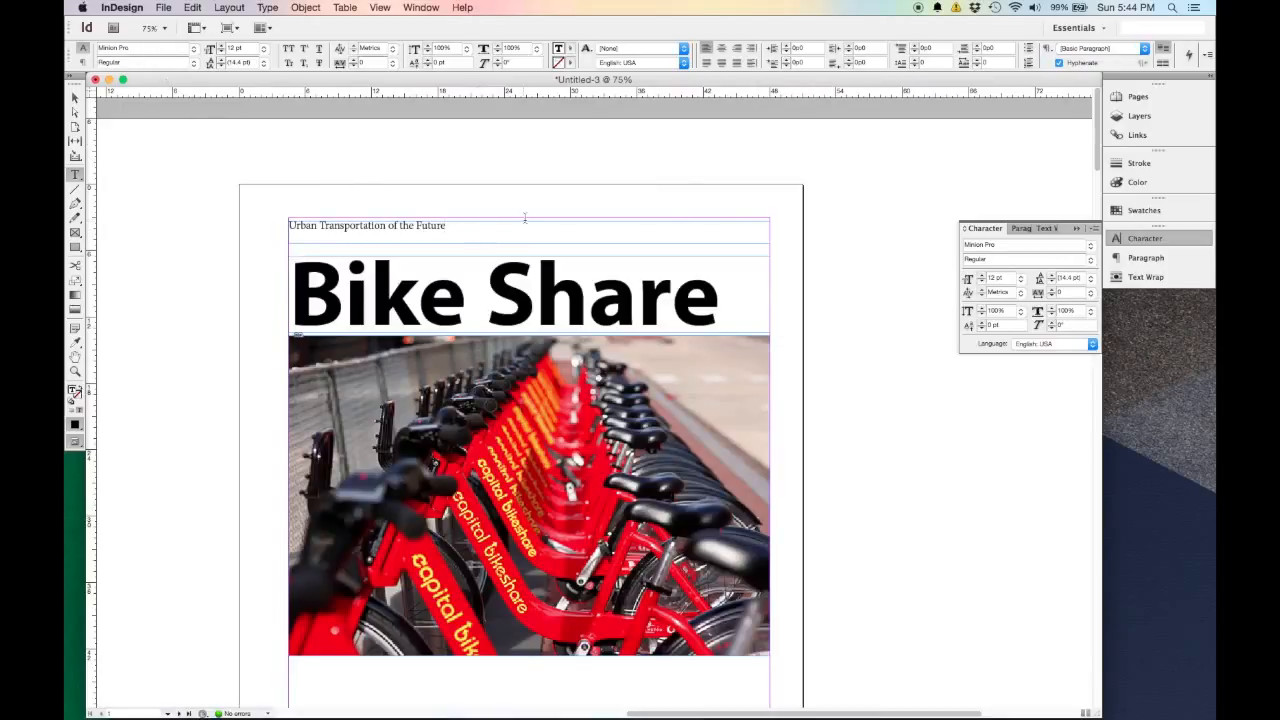
scroll(440, 225, "down", 2)
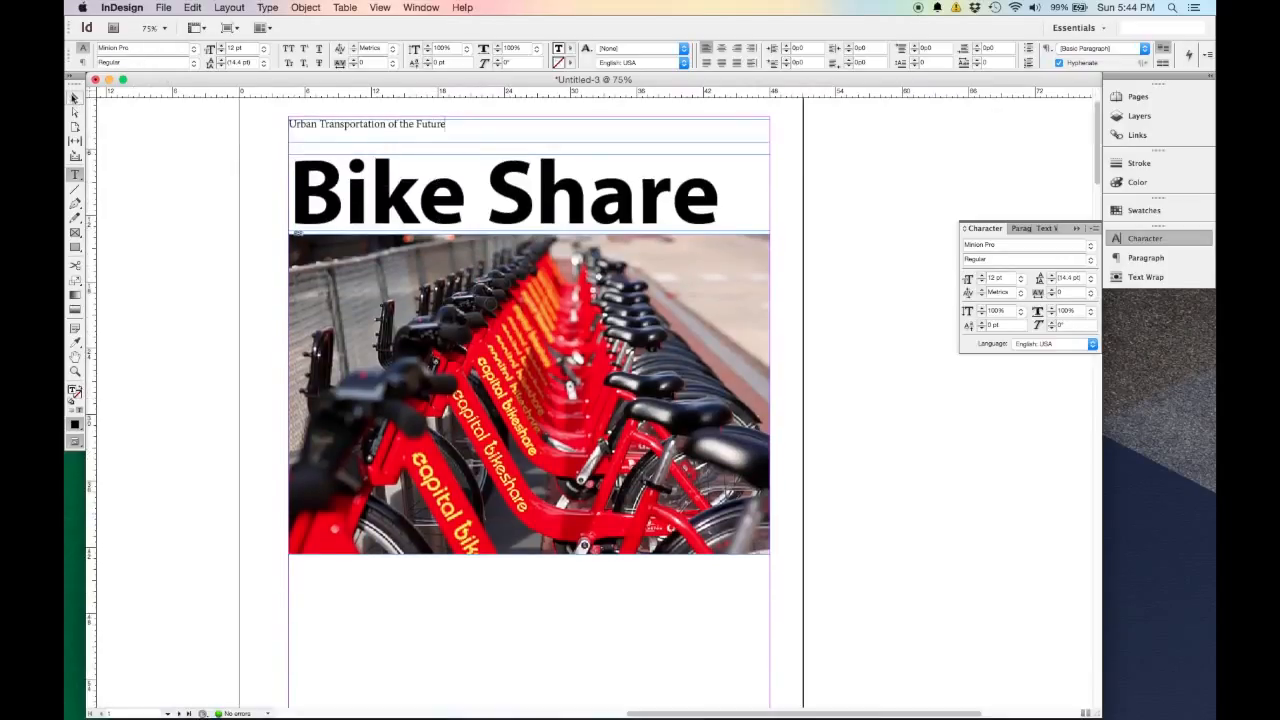
Add a text frame beneath the bike share picture, from margin to margin, containing "Washington DC has a very successful program".
left_click(73, 97)
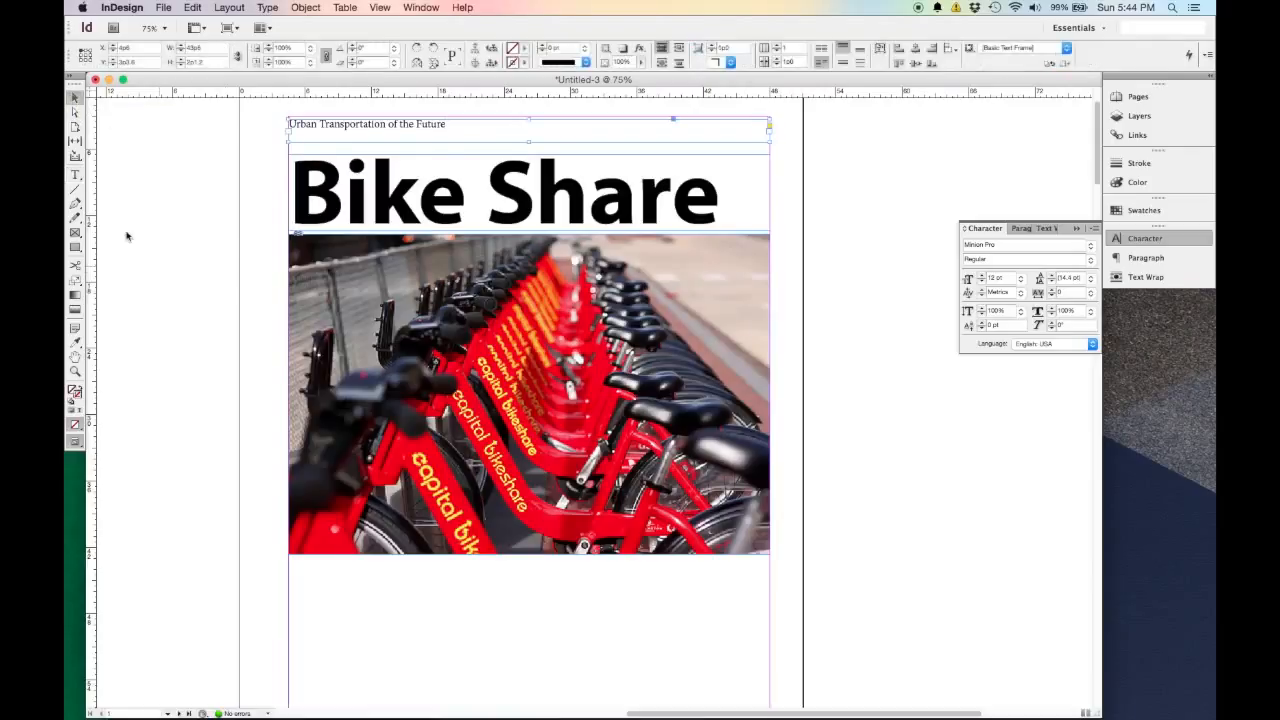
left_click(75, 174)
left_click_drag(289, 565, 772, 593)
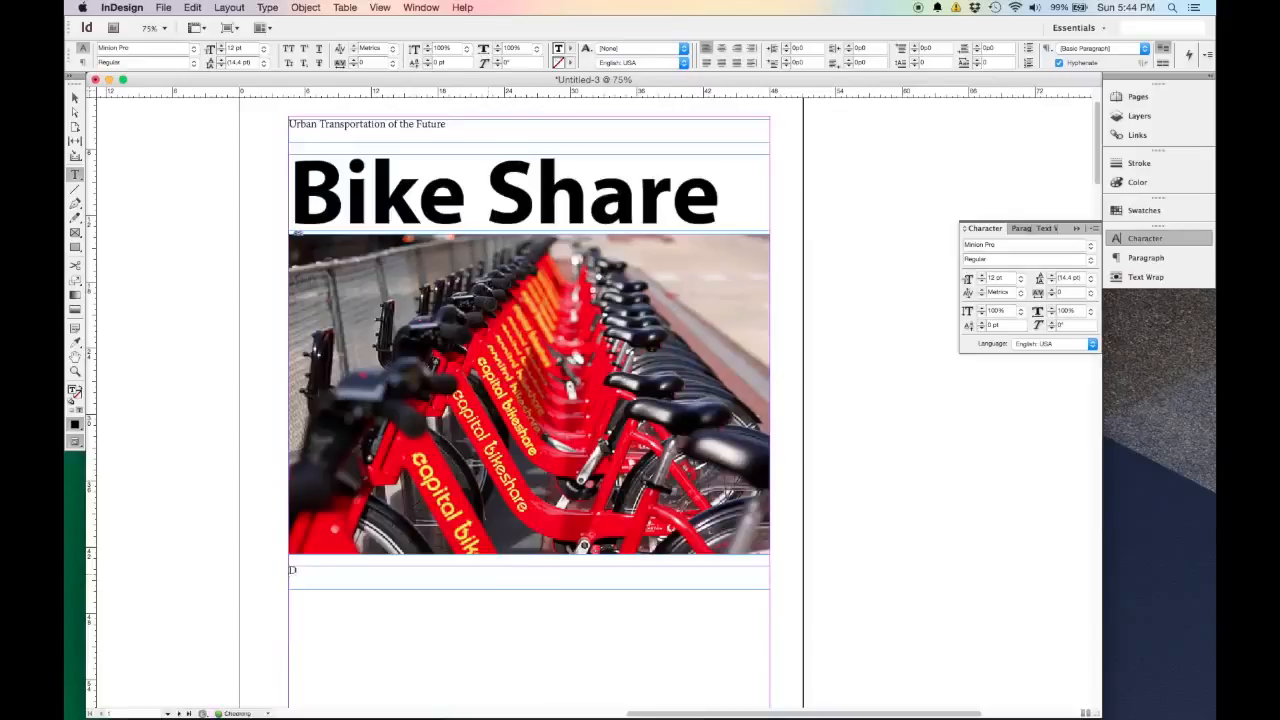
type("Washington D")
type("sfu")
key("BackSpace")
key("BackSpace")
type("l Progr")
key("BackSpace")
key("BackSpace")
key("BackSpace")
key("BackSpace")
key("BackSpace")
type("program")
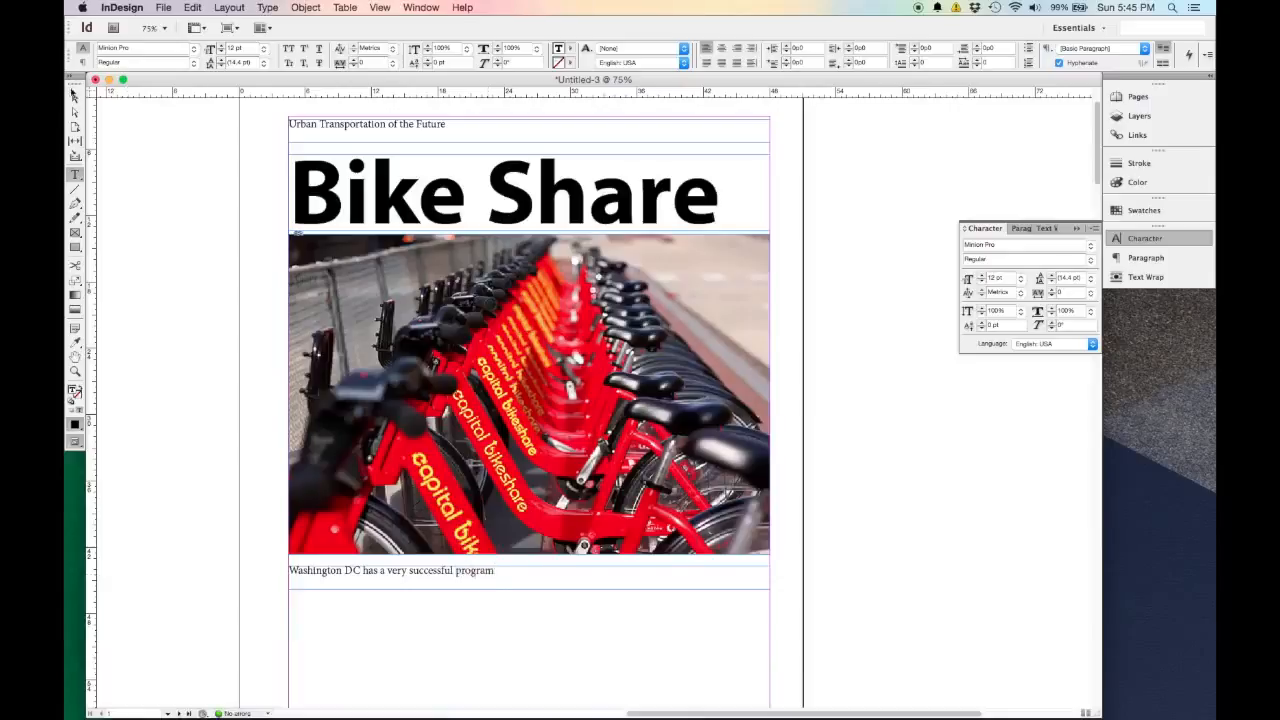
left_click(75, 97)
Try placing Bike Rider.jpg in the empty area below the caption, and delete the placed picture.
scroll(204, 313, "down", 3)
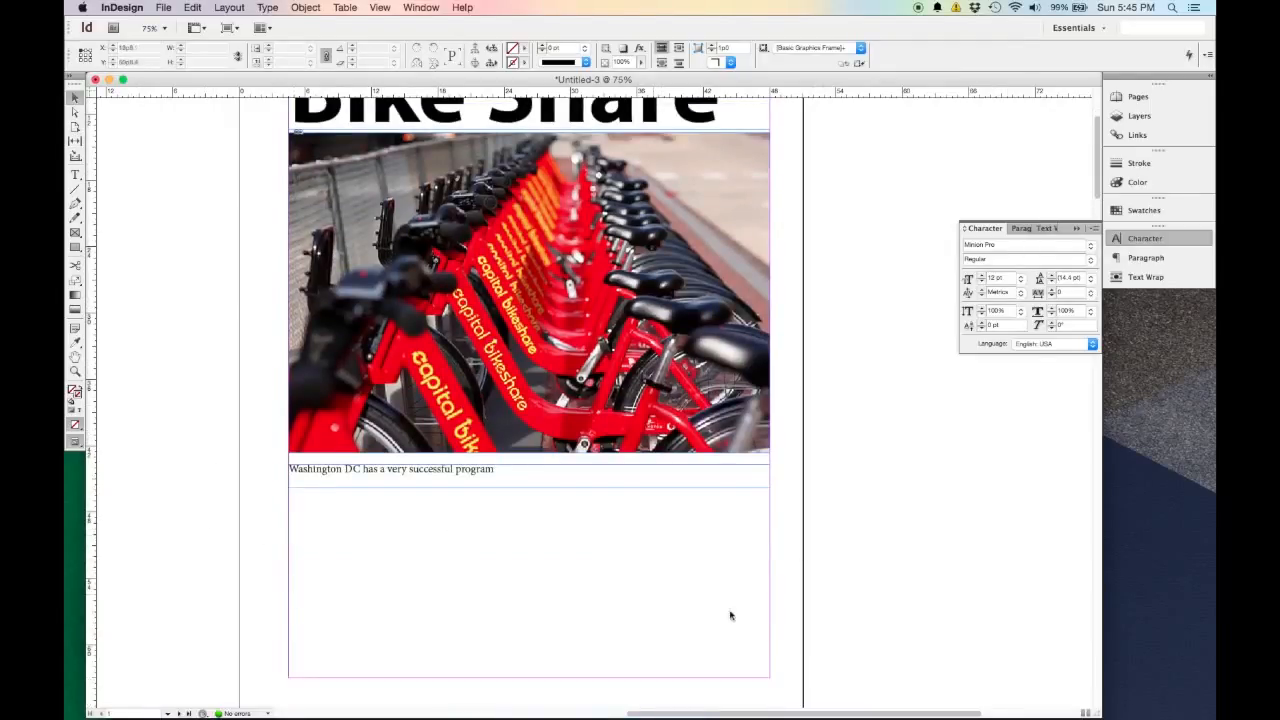
scroll(426, 570, "down", 2)
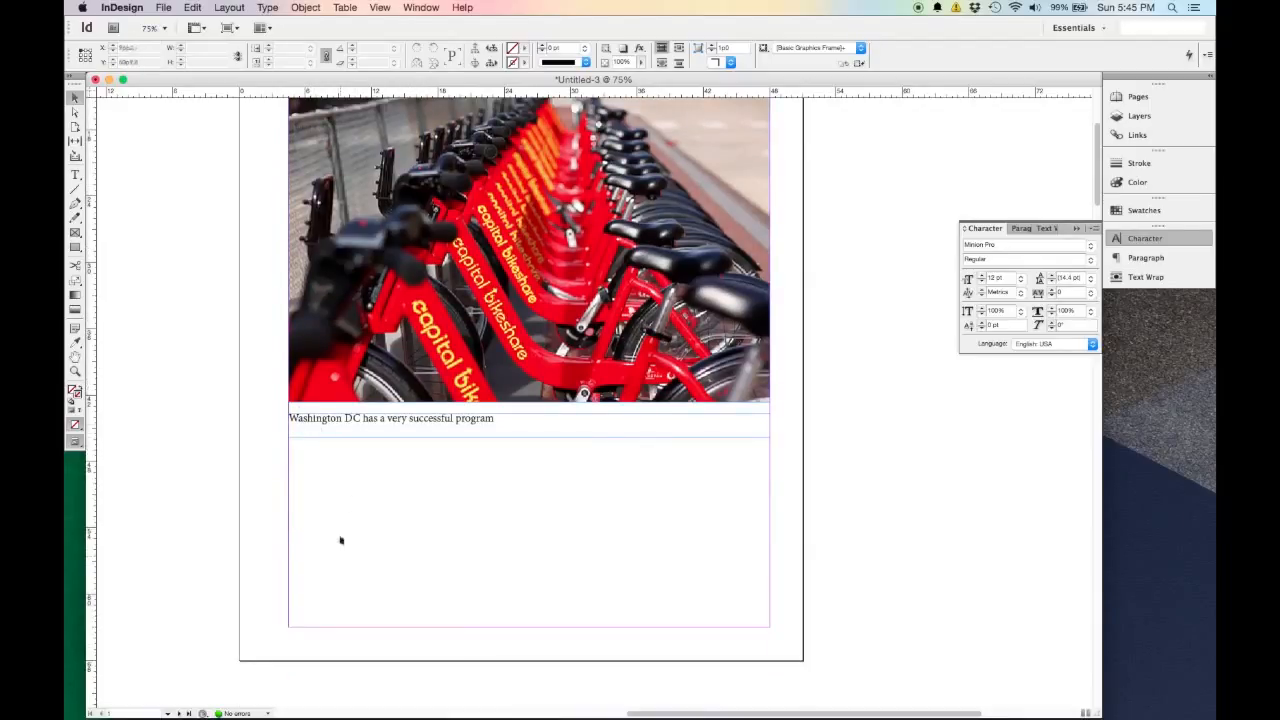
left_click(162, 7)
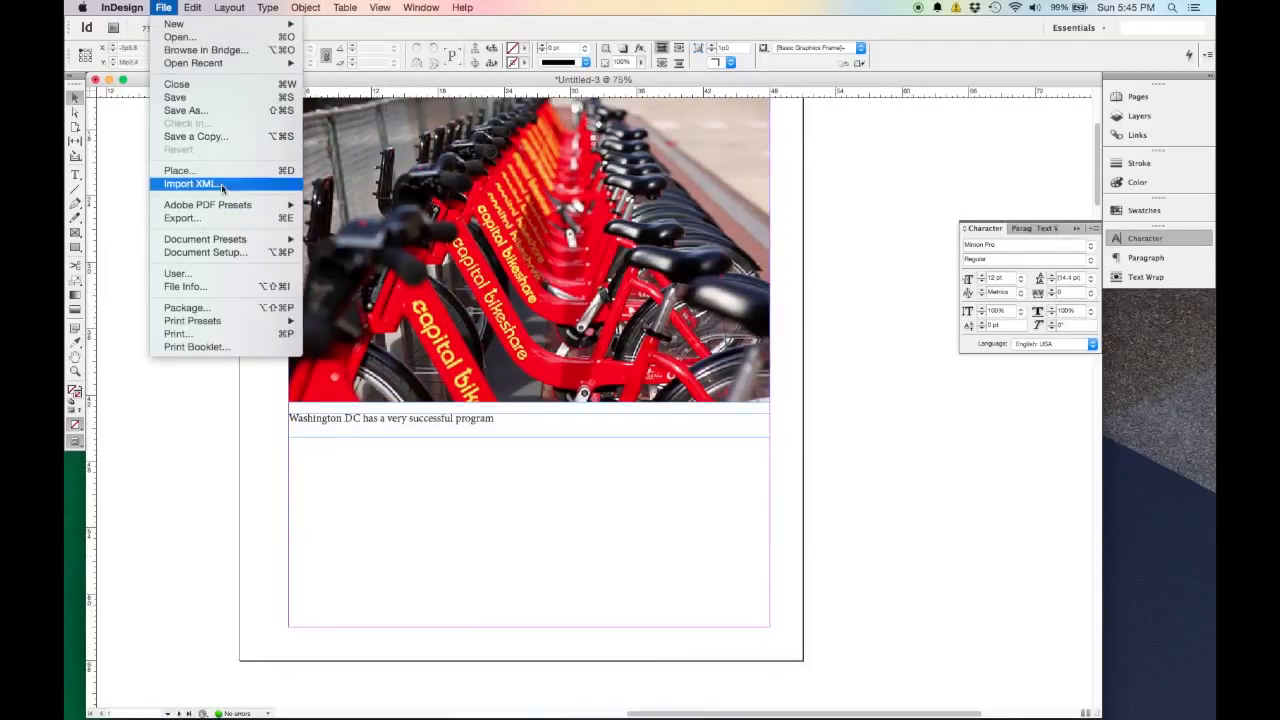
left_click(180, 170)
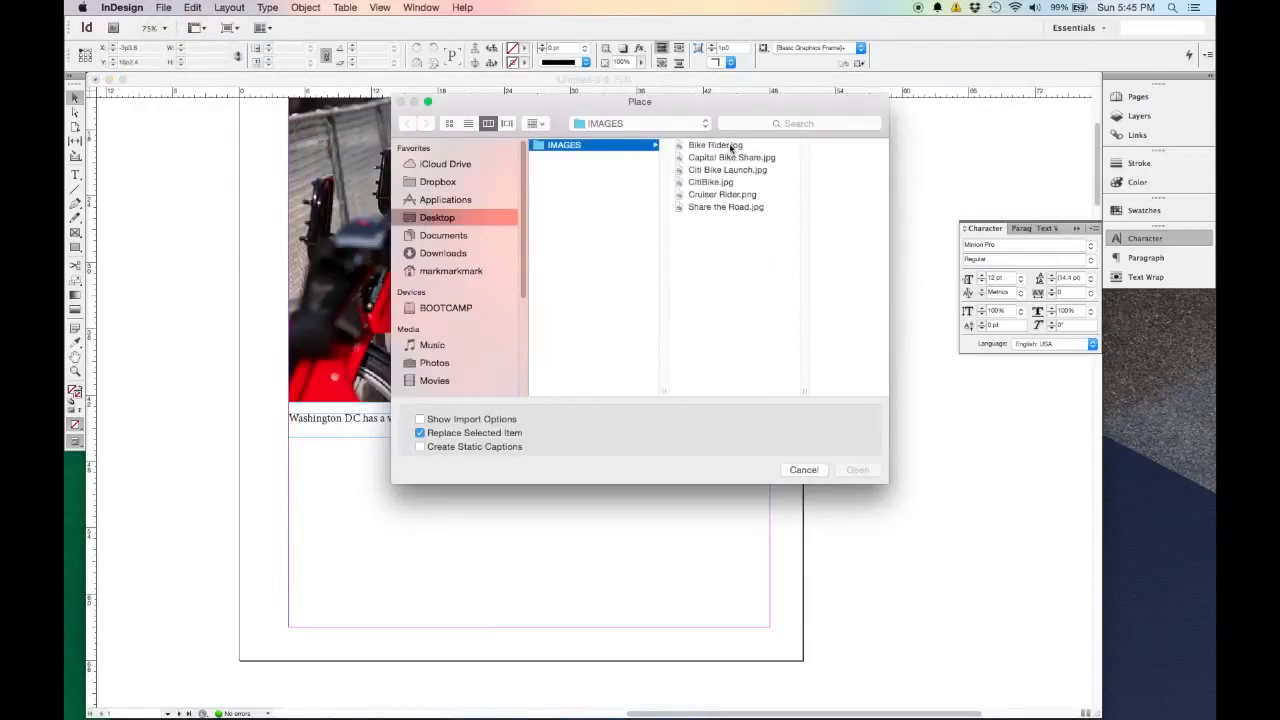
left_click(729, 145)
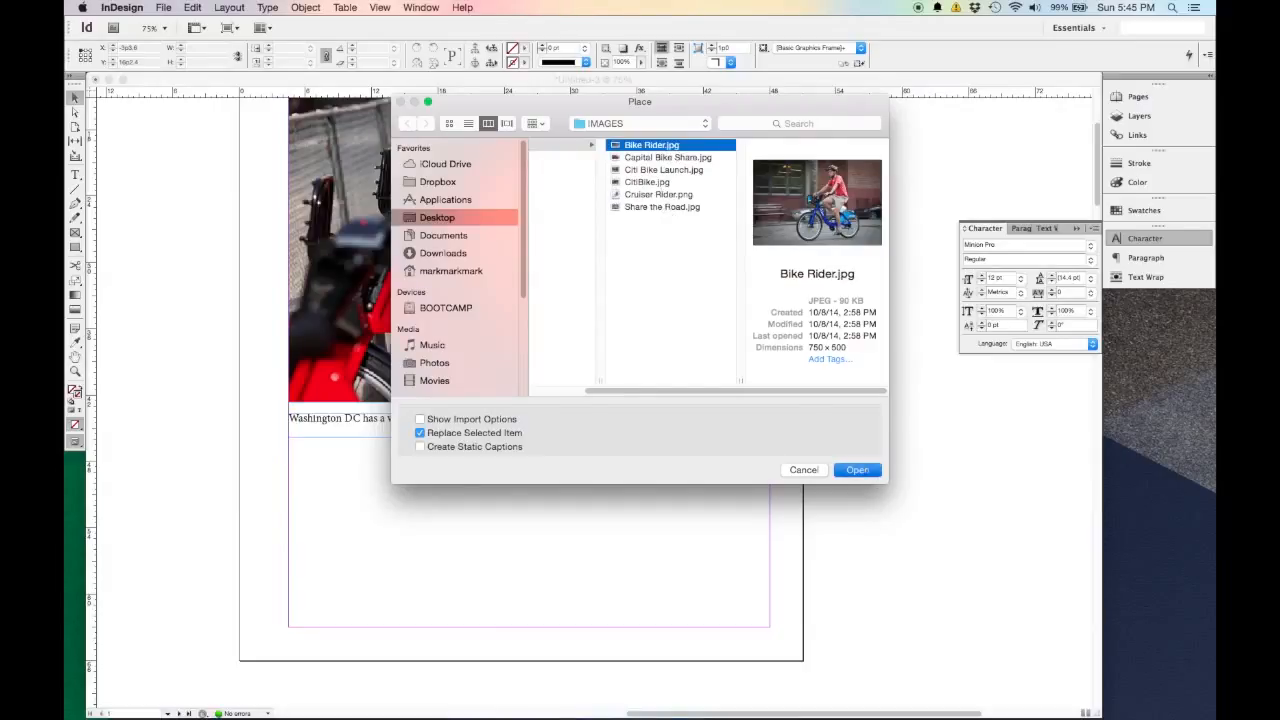
left_click(857, 469)
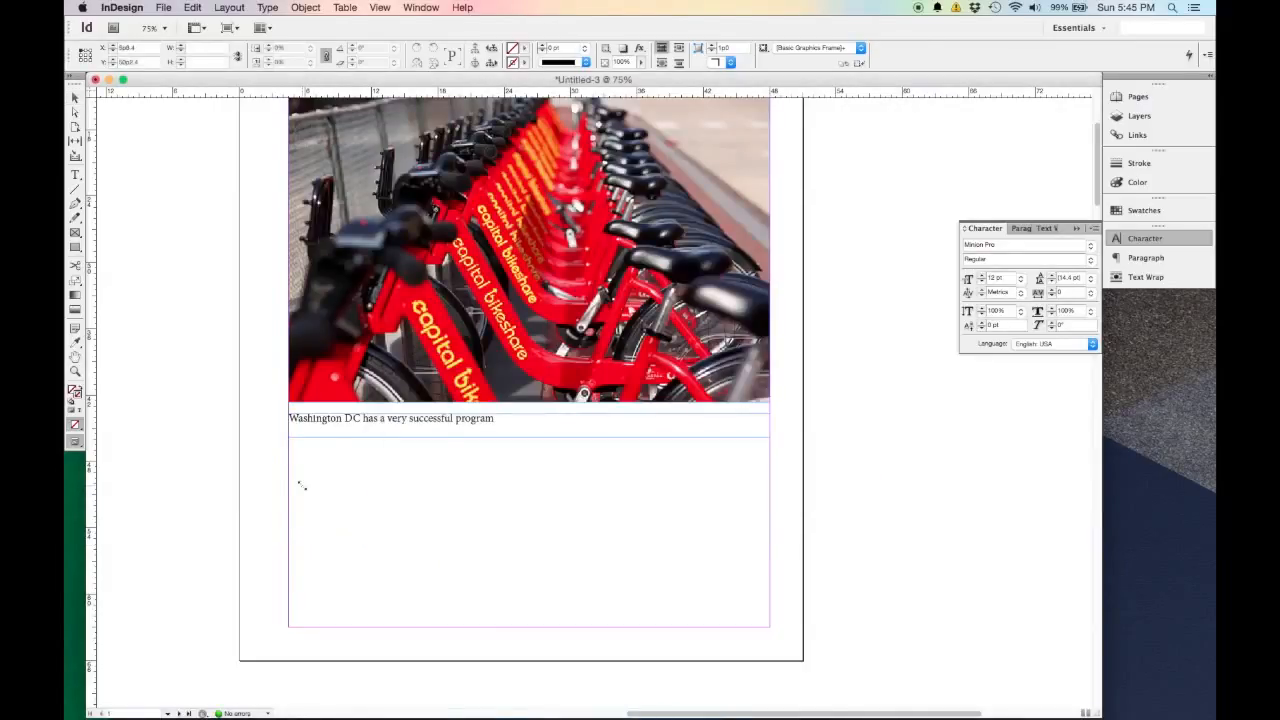
left_click(300, 485)
left_click_drag(628, 602, 510, 546)
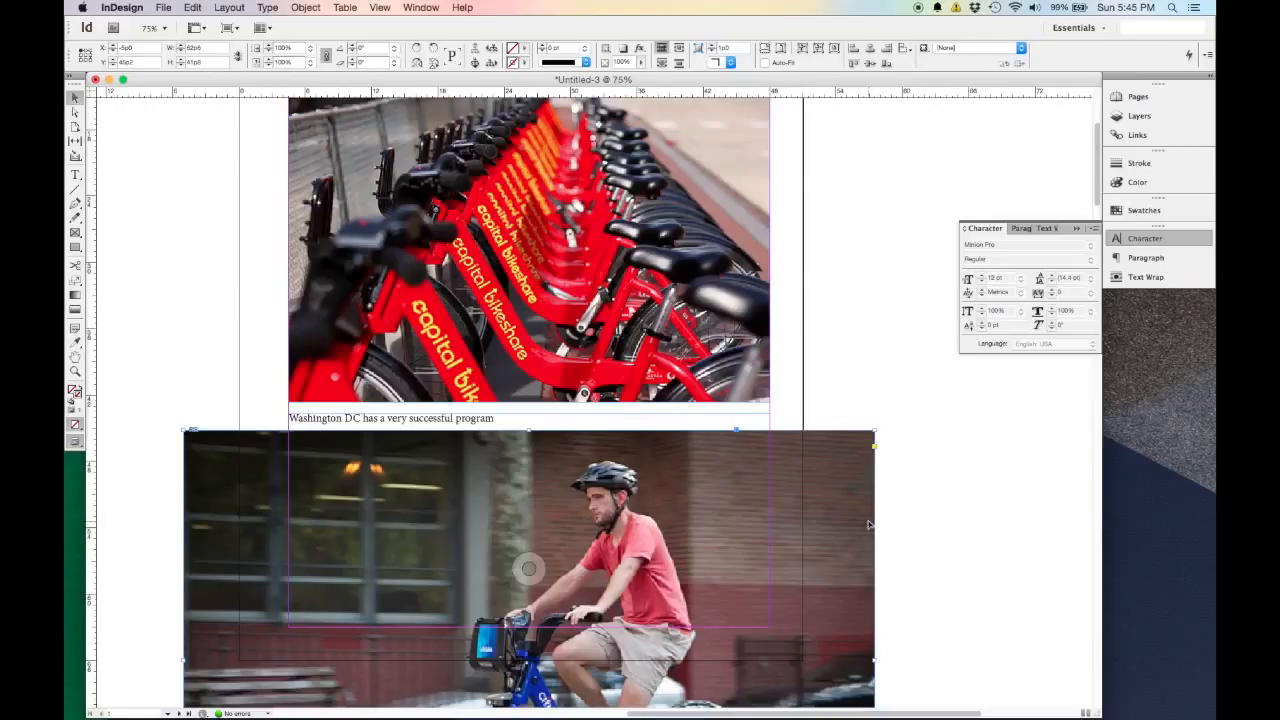
key("Delete")
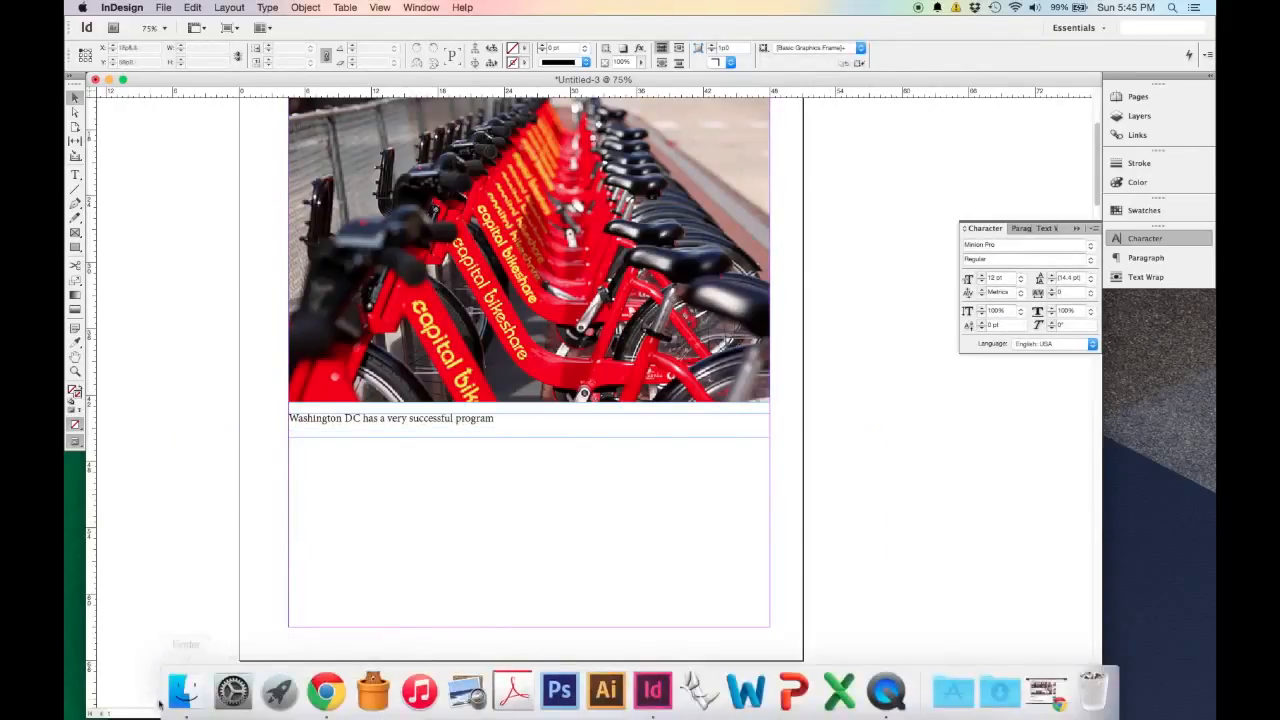
Switch to Finder and load Bike Rider.jpg, CitiBike.jpg and Share the Road.jpg together for placing in the InDesign document.
left_click(178, 694)
left_click_drag(465, 148, 958, 97)
left_click(928, 114)
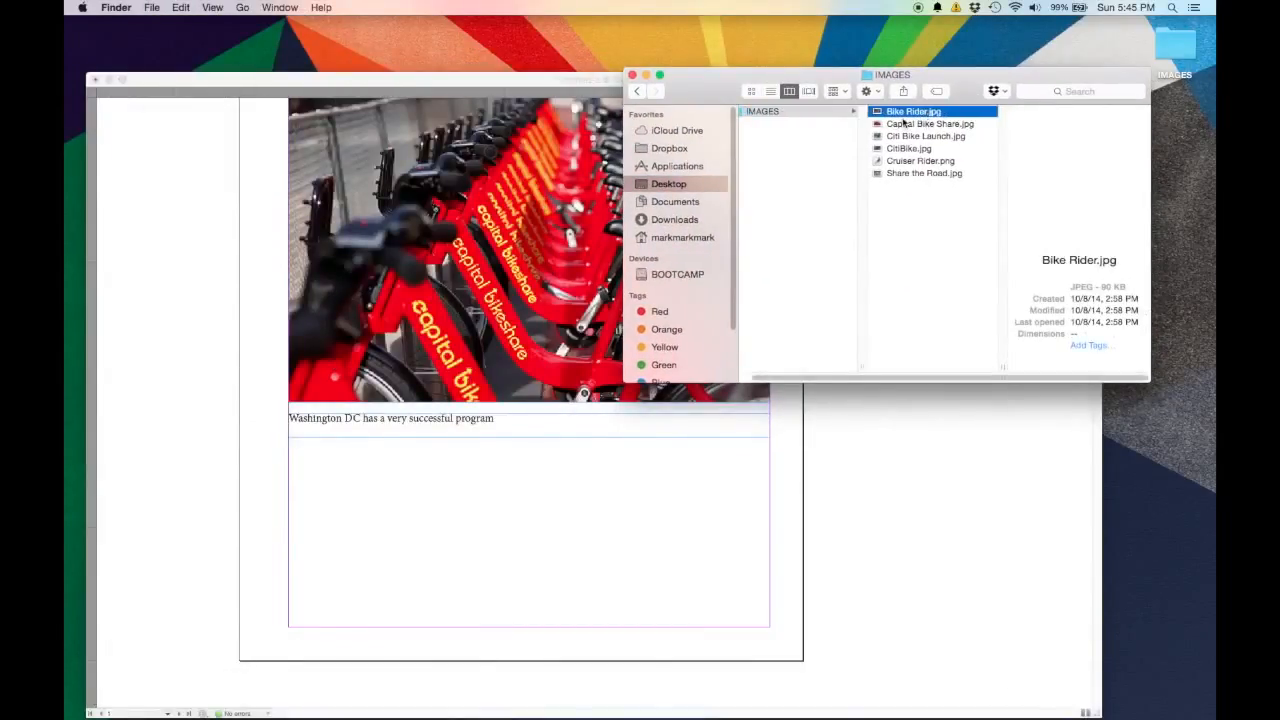
left_click(927, 176, "super")
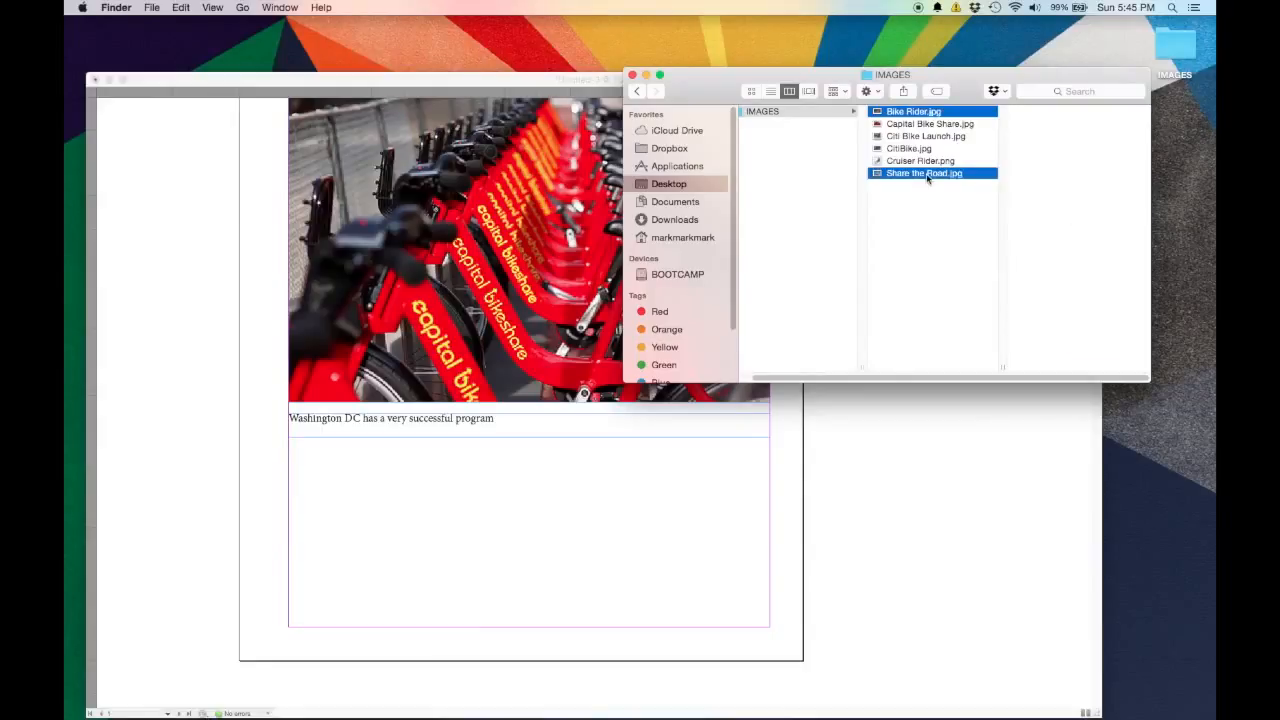
left_click(917, 150, "super")
left_click_drag(945, 178, 471, 526)
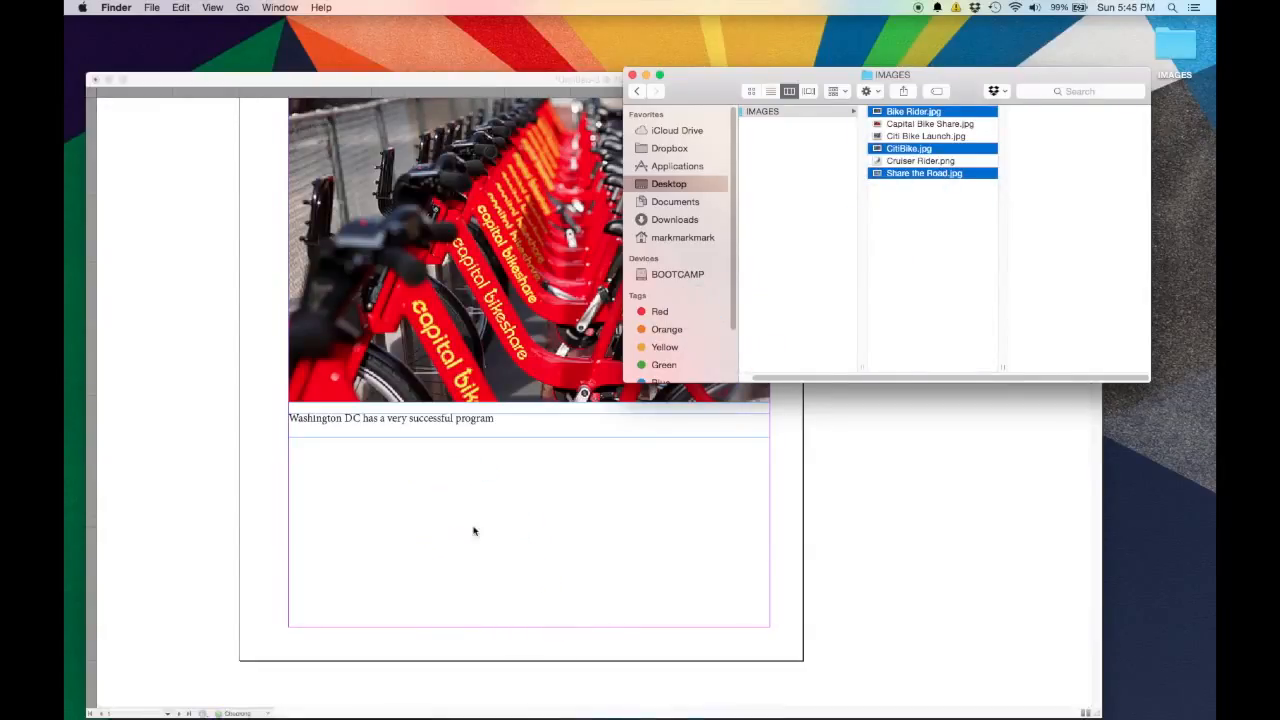
left_click(489, 90)
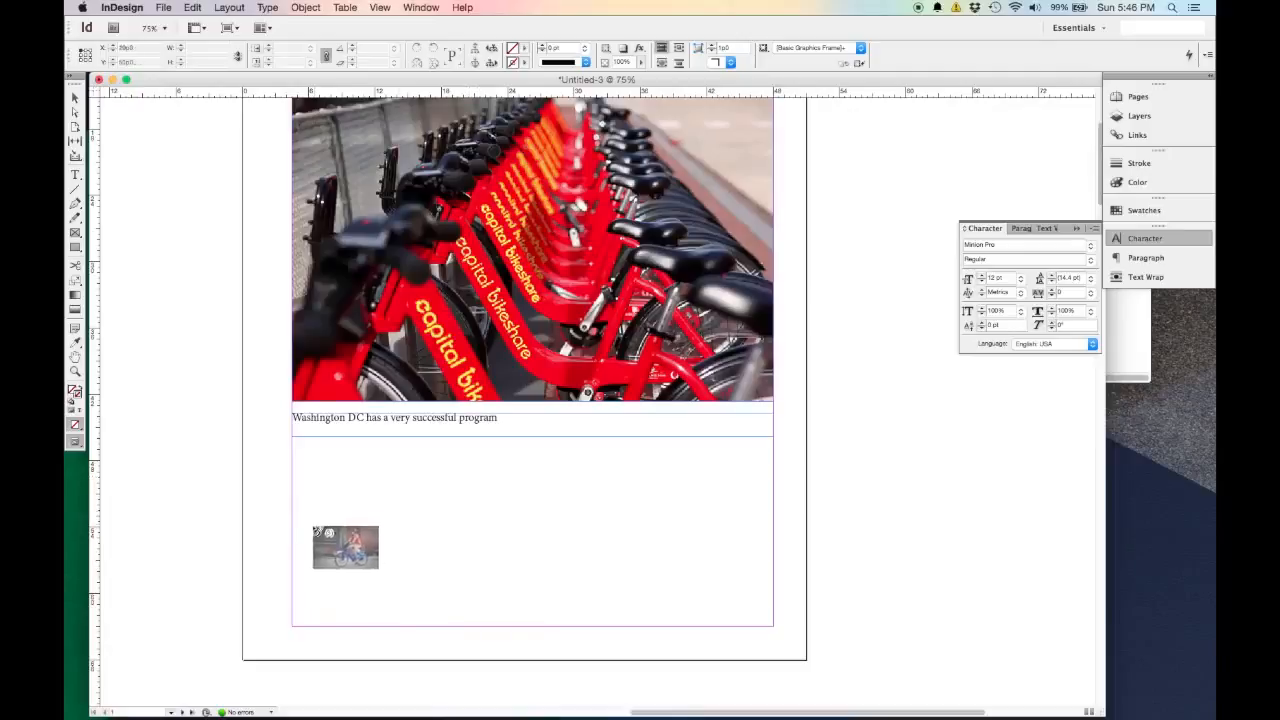
Try placing the bike rider picture across the full column width and the other two side by side, and undo both placements.
left_click_drag(292, 496, 775, 596)
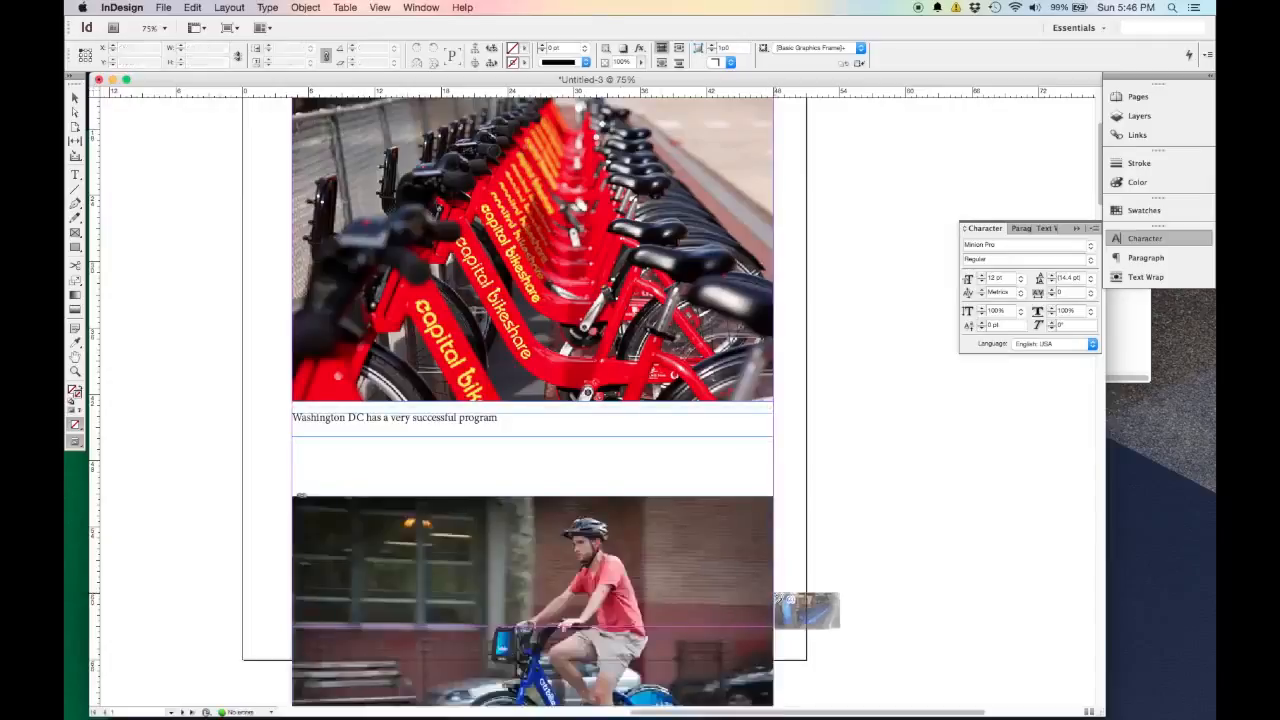
scroll(775, 596, "down", 3)
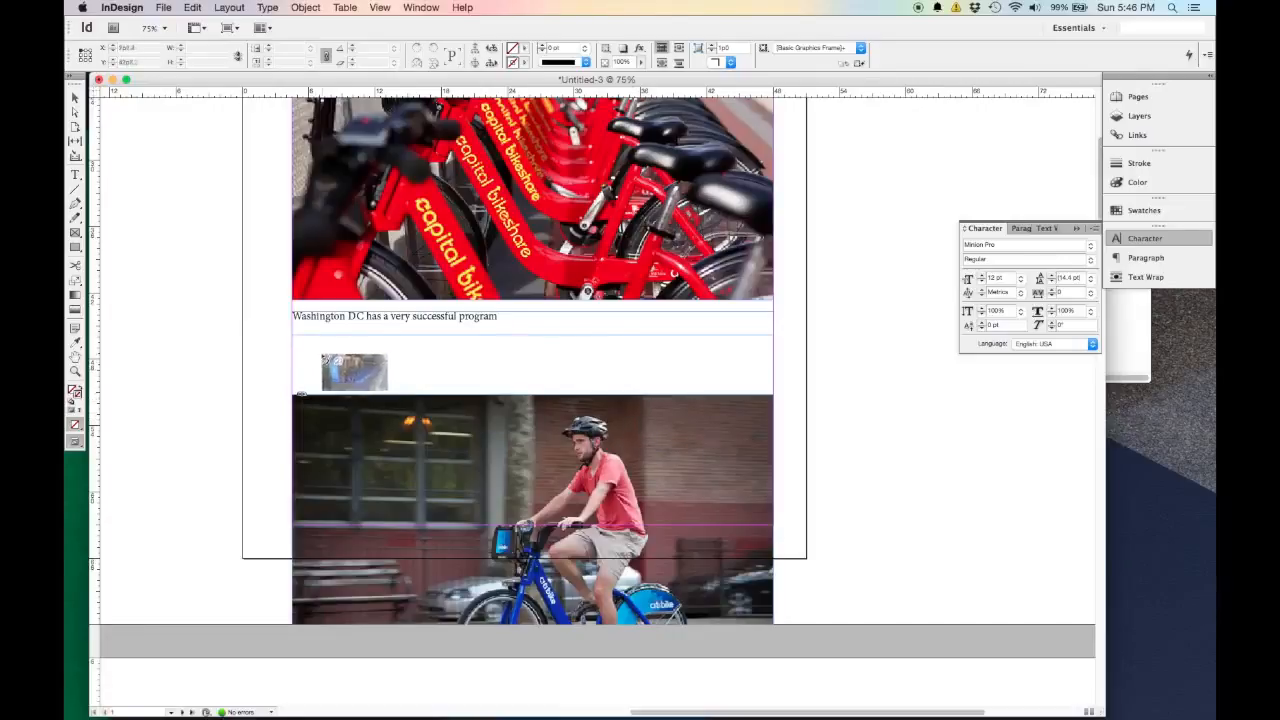
left_click_drag(293, 359, 773, 500)
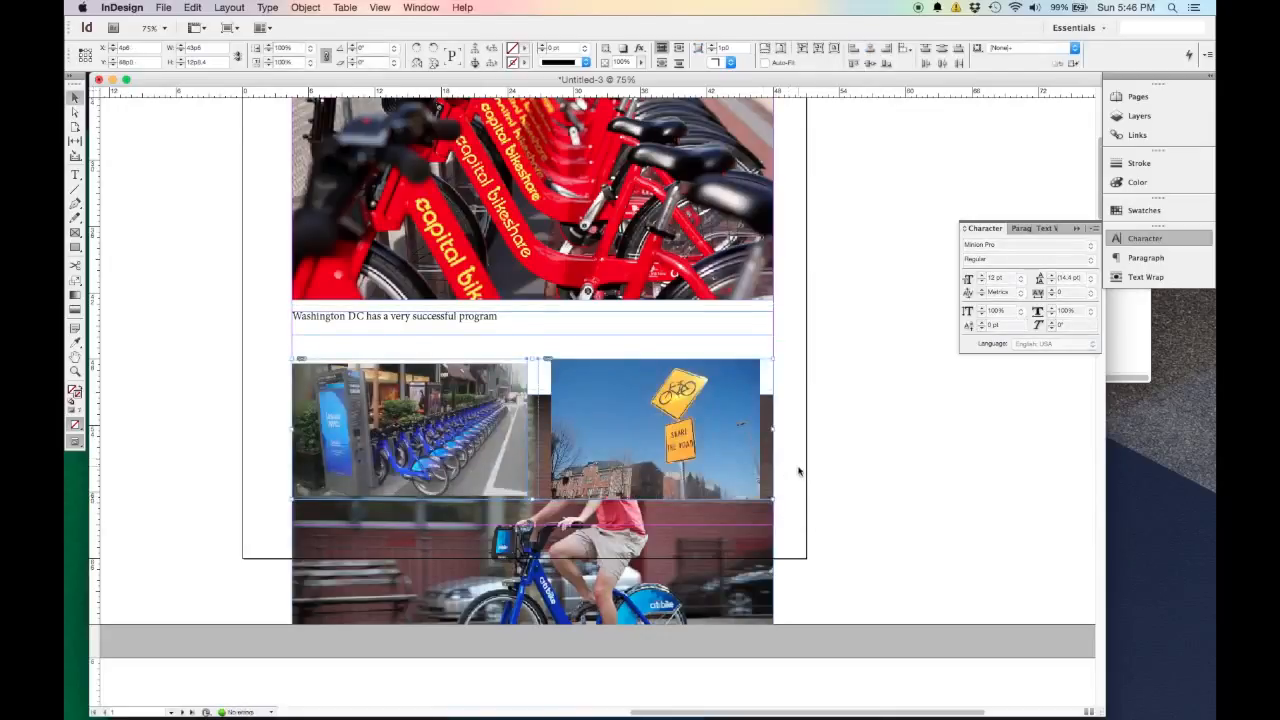
key("super+z")
key("super+z")
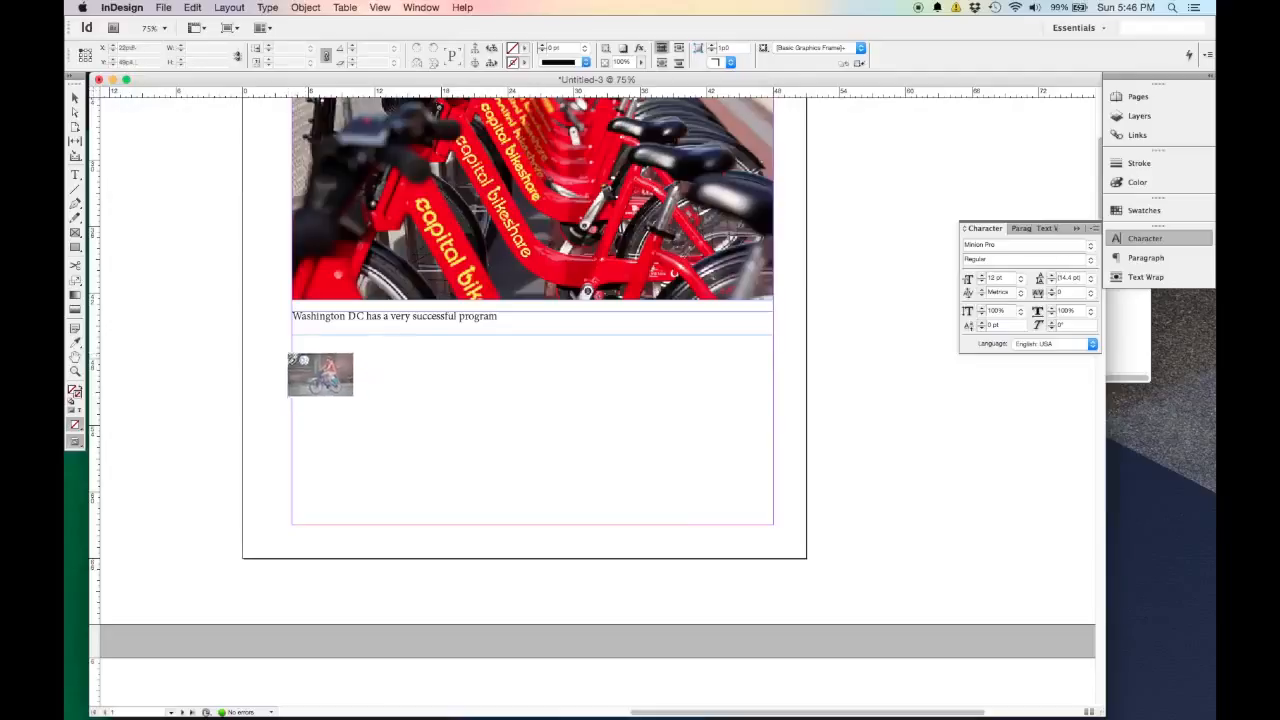
Place the three loaded pictures below the caption as one row of three columns, from margin to margin and about 11p6 high.
left_click_drag(292, 348, 778, 476)
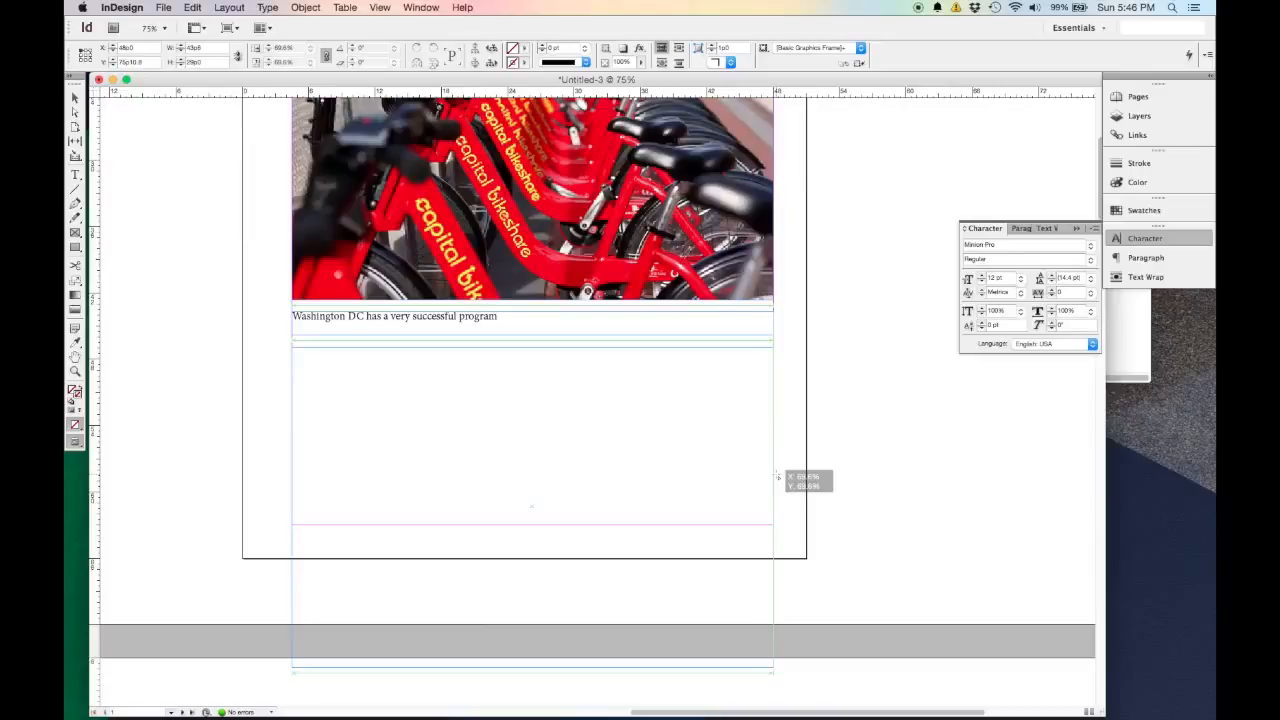
key("Right")
left_click_drag(778, 476, 778, 476)
key("Right")
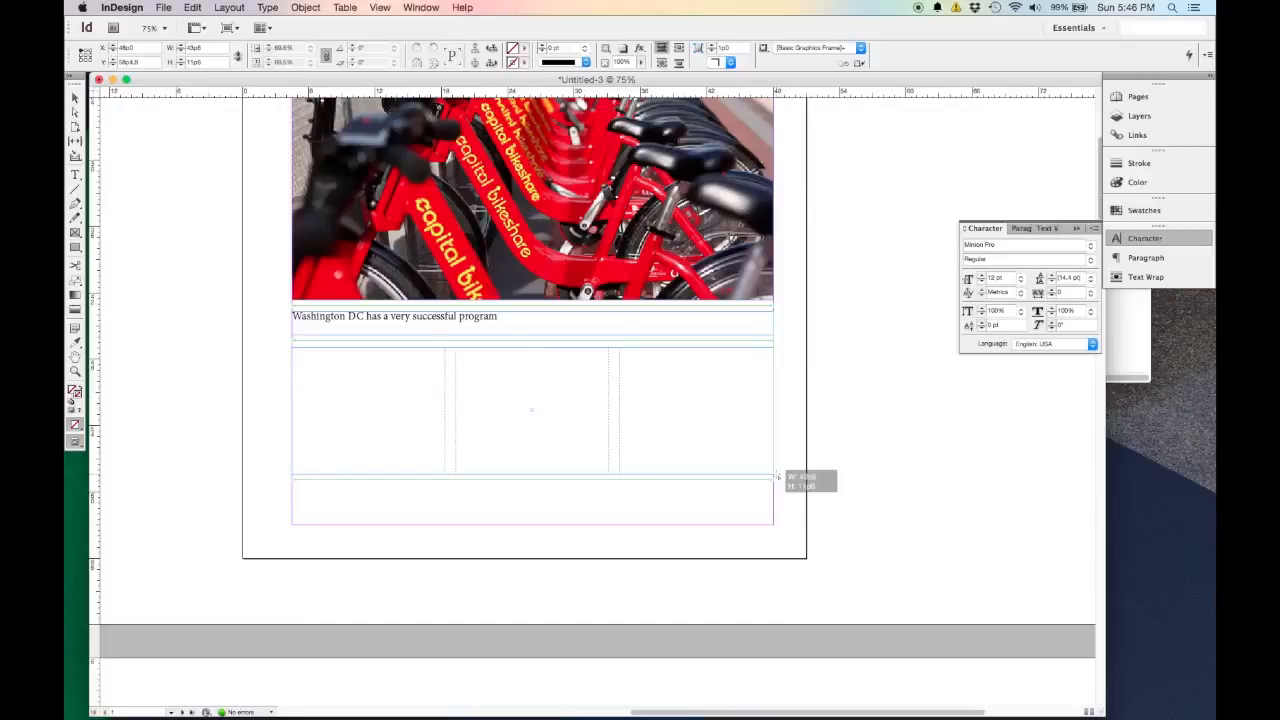
left_click_drag(776, 476, 776, 476)
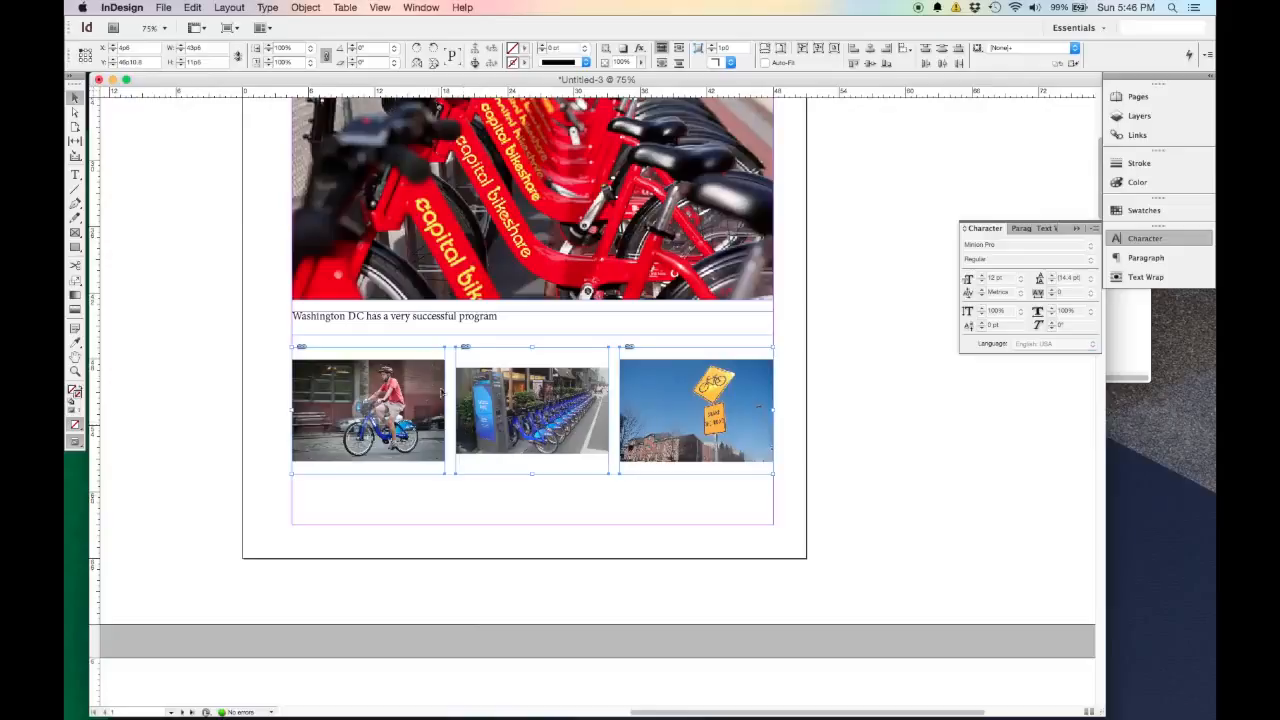
Trim the upper and lower edges of the three selected frames to the height of the bike rider picture.
left_click_drag(533, 346, 534, 359)
left_click_drag(534, 474, 538, 461)
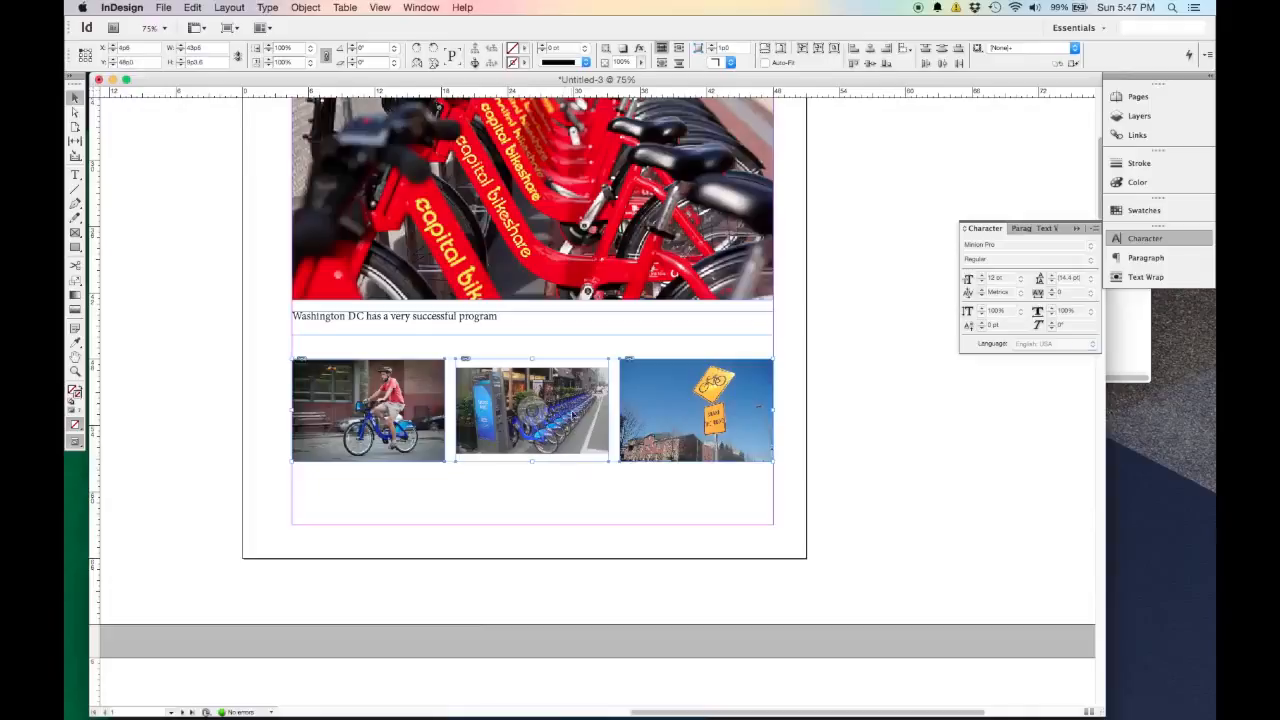
Try filling the three small frames proportionally with their pictures, and undo the fill.
left_click(805, 50)
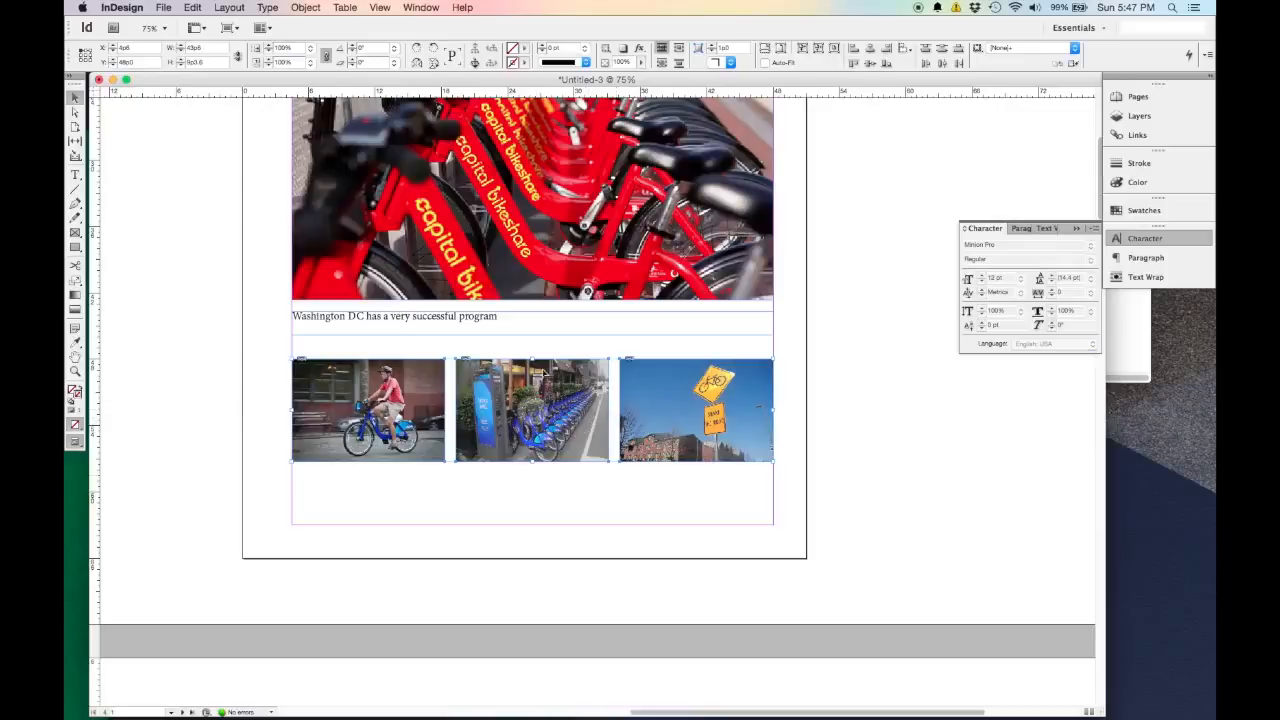
left_click(589, 489)
key("super+z")
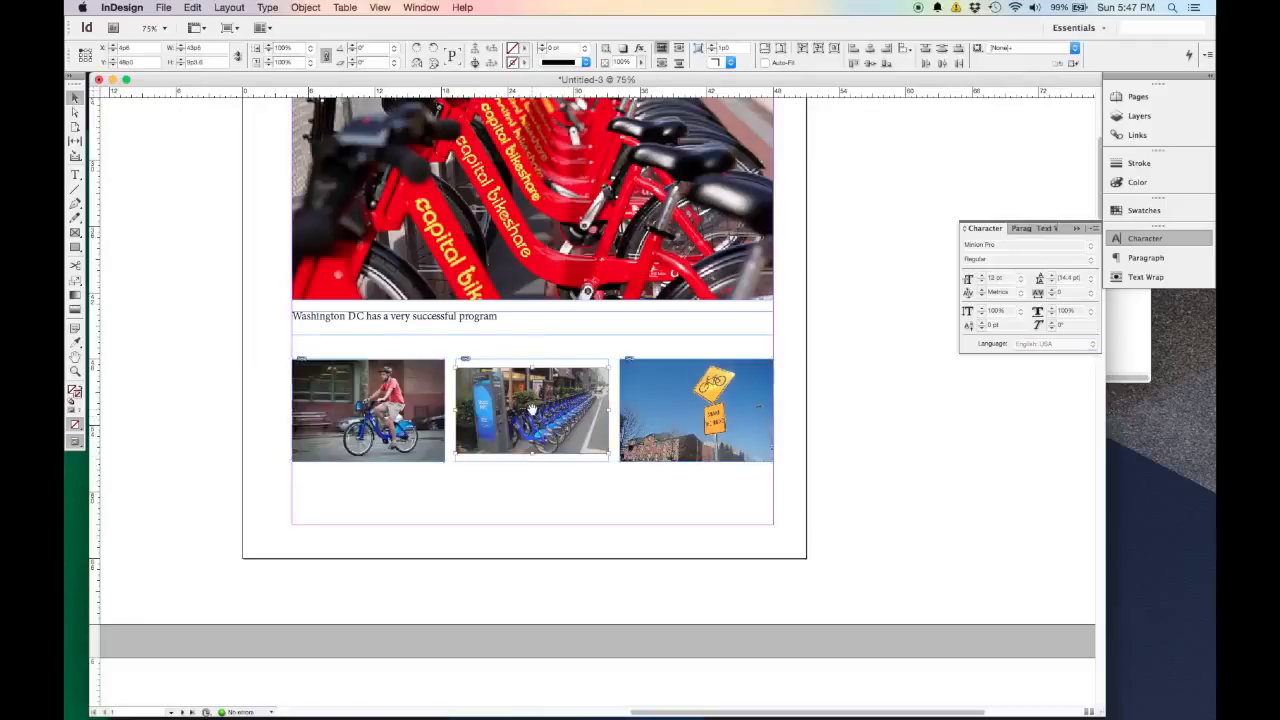
Scale the picture inside the middle frame from its centre to about 8.17% so it fills the frame, and deselect it.
left_click(532, 408)
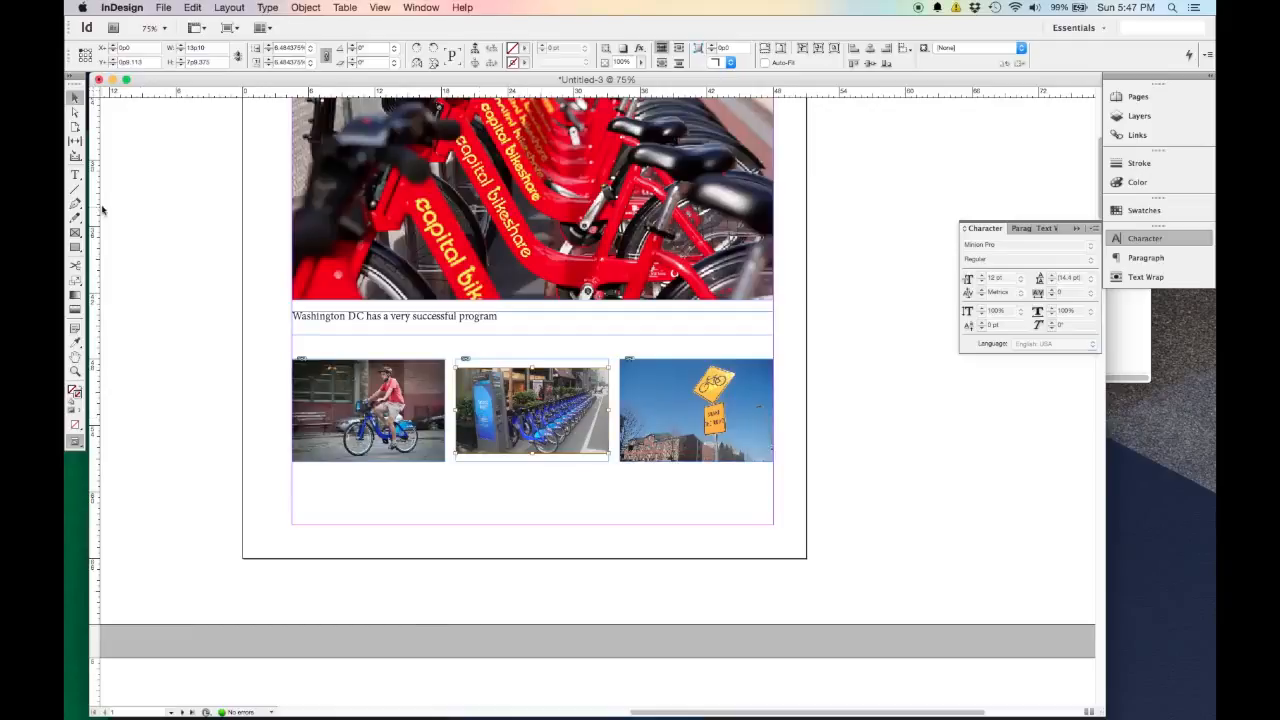
left_click(78, 284)
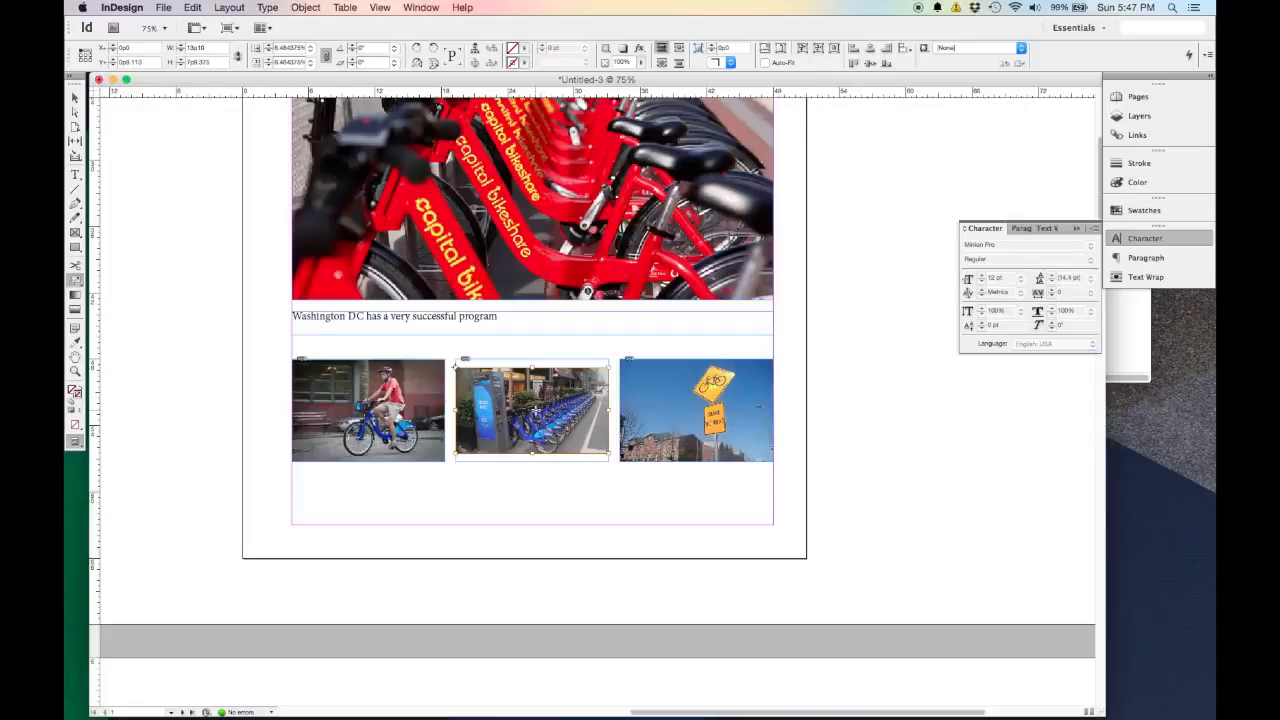
left_click(728, 519)
left_click_drag(643, 497, 675, 518)
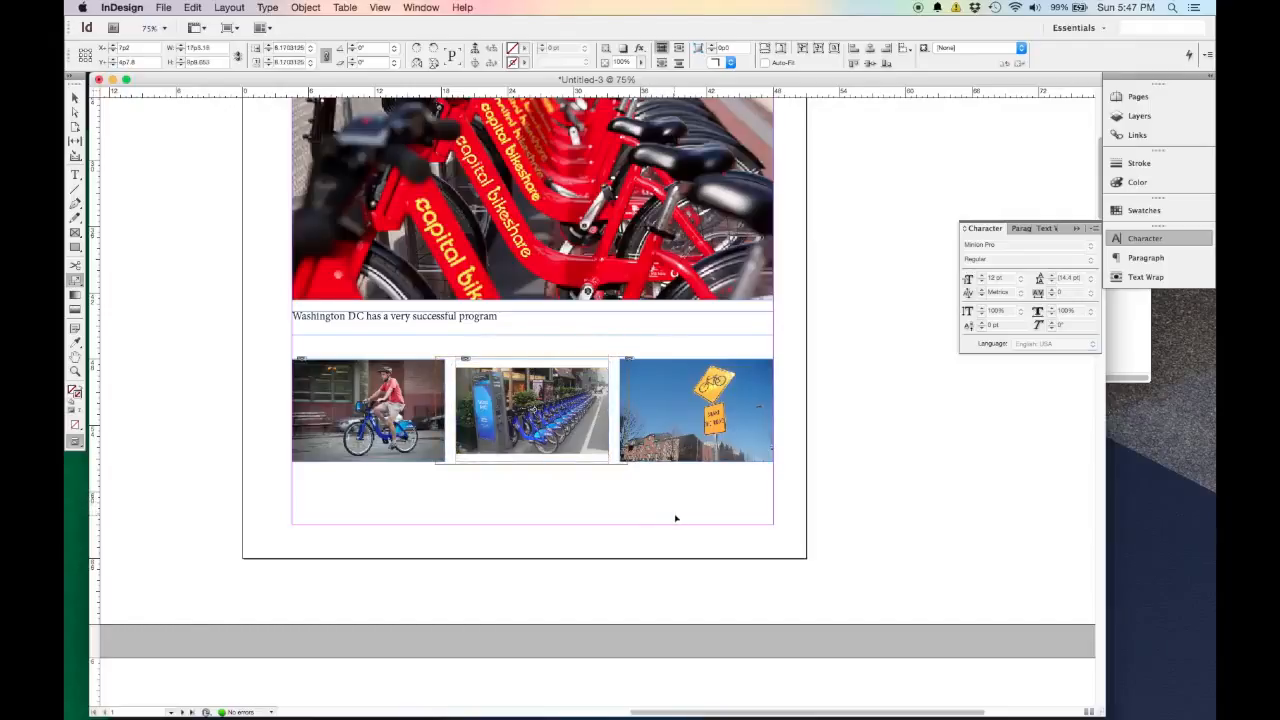
key("super+alt+shift+c")
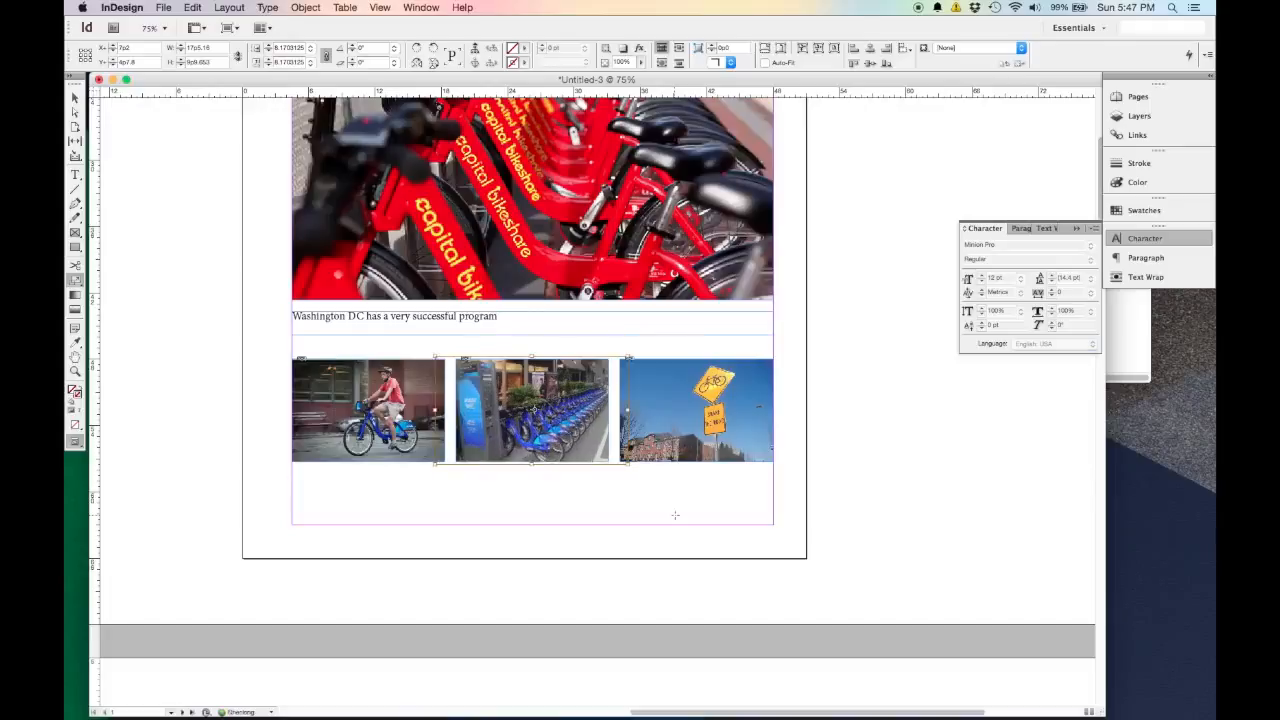
key("v")
left_click(680, 509)
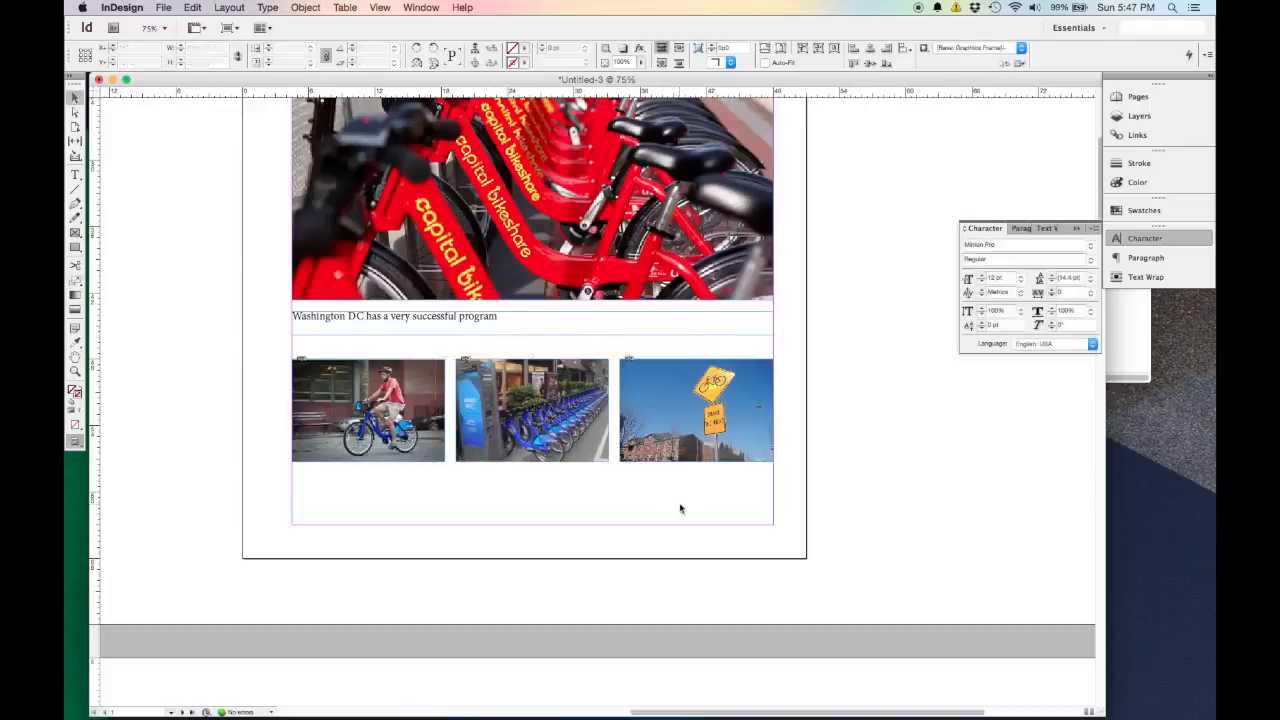
Move the three small pictures down together until they rest on the page's bottom margin, and deselect them.
left_click_drag(708, 501, 346, 402)
left_click_drag(668, 461, 666, 509)
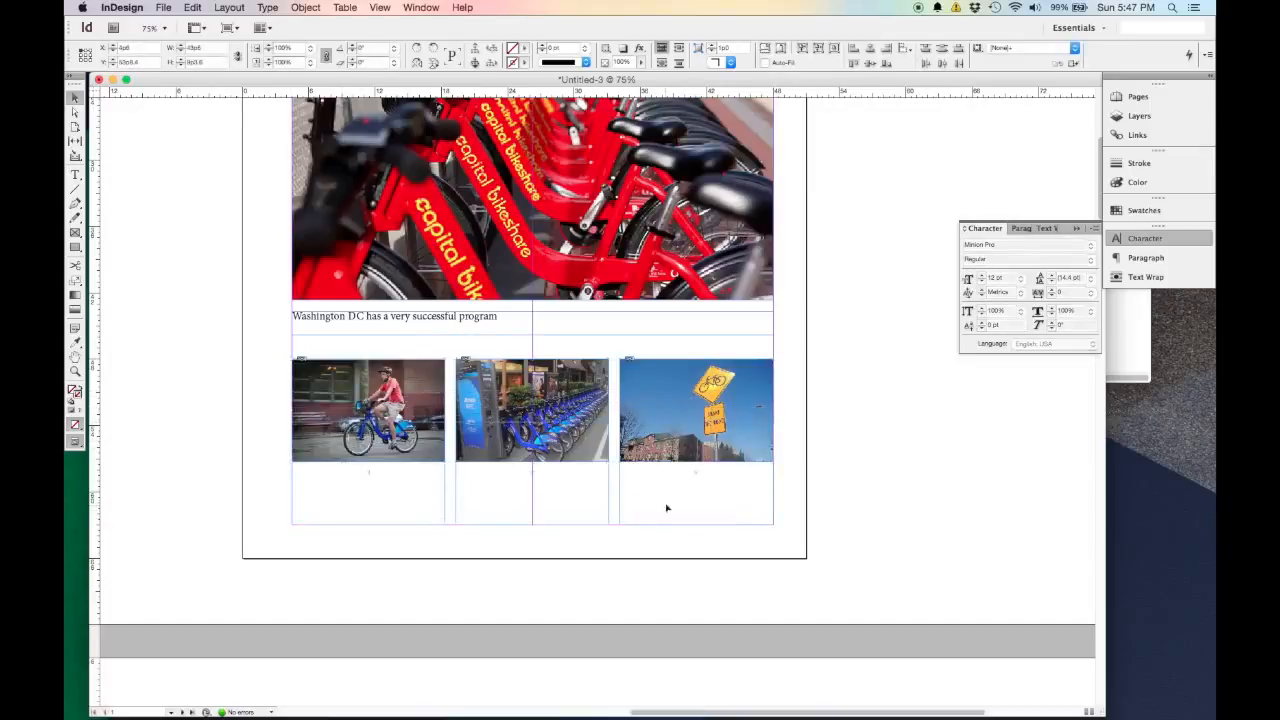
left_click(917, 440)
Move the tagline frame up to the page's top margin and shorten it to the height of its single text line.
scroll(886, 444, "up", 5)
scroll(886, 444, "down", 1)
scroll(885, 445, "up", 5)
scroll(885, 446, "down", 3)
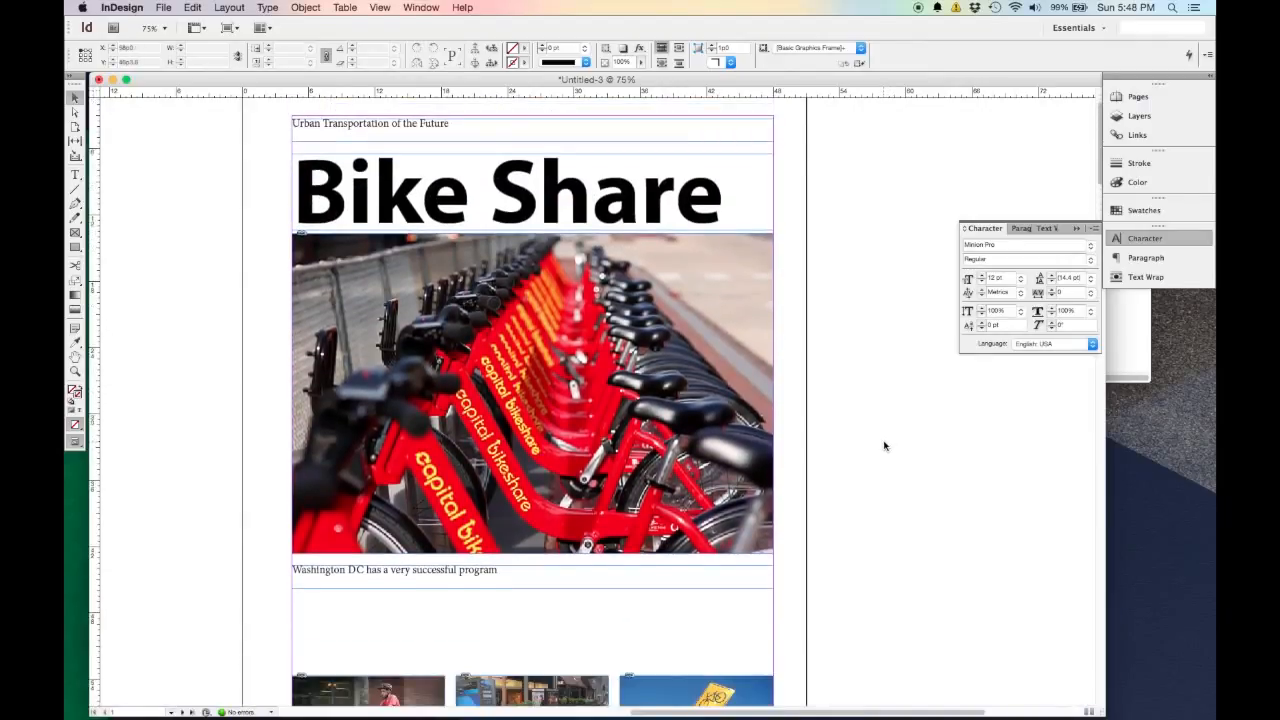
scroll(525, 360, "up", 2)
left_click_drag(514, 134, 534, 138)
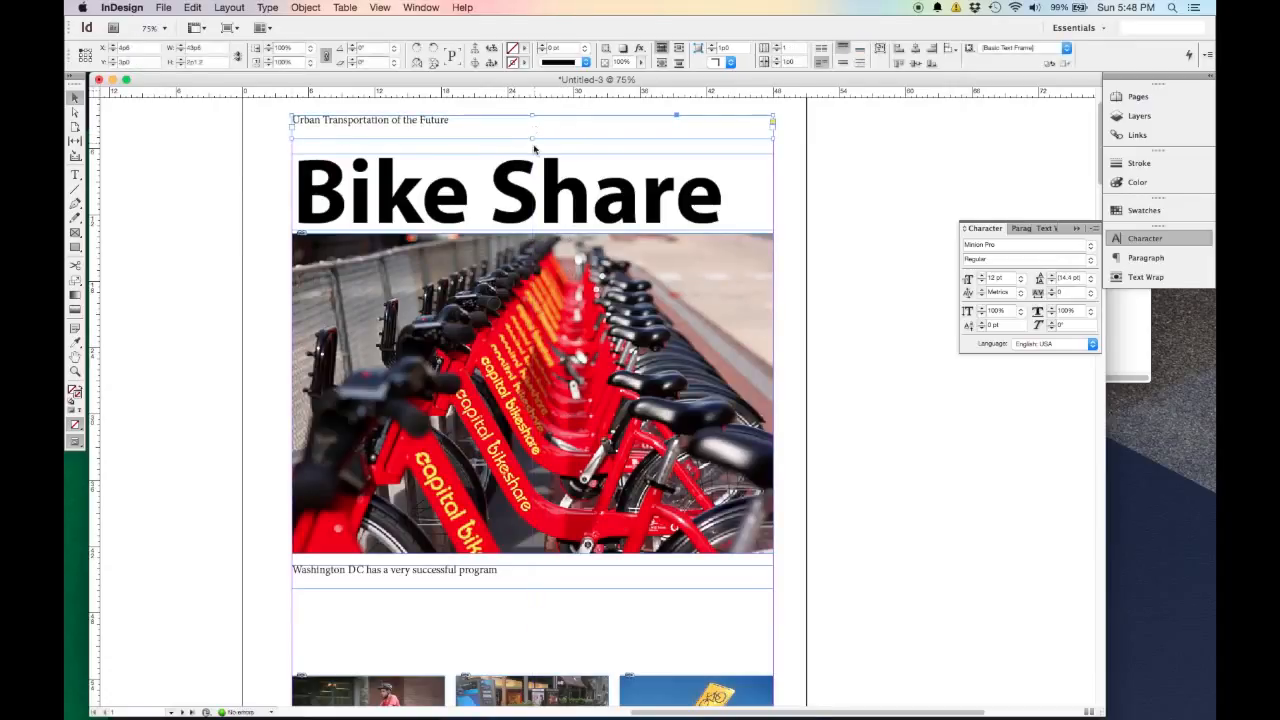
left_click_drag(533, 139, 534, 125)
Move the "Bike Share" title up beneath the tagline, leaving slightly more height for the tagline's line.
left_click_drag(570, 190, 570, 145)
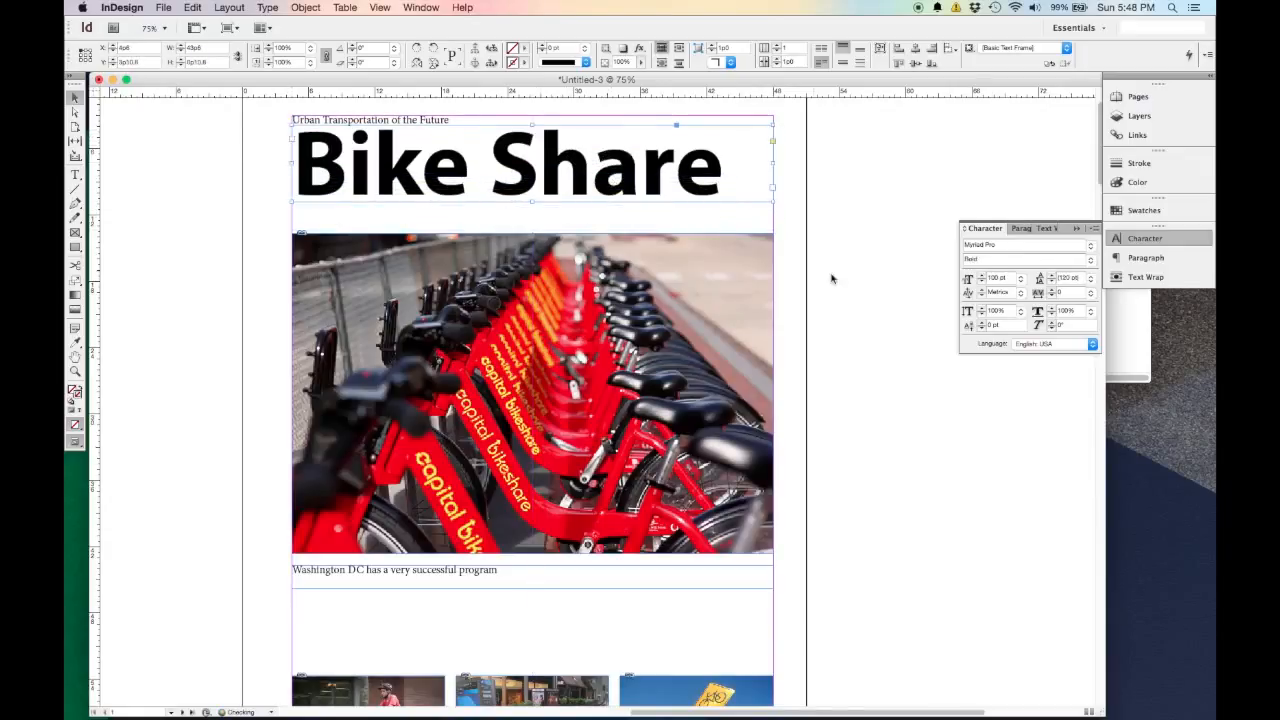
left_click(826, 211)
left_click(529, 127)
left_click_drag(531, 126, 531, 136)
Increase the "Urban Transportation of the Future" tagline's font size to 18 pt and deselect it.
triple_click(409, 121)
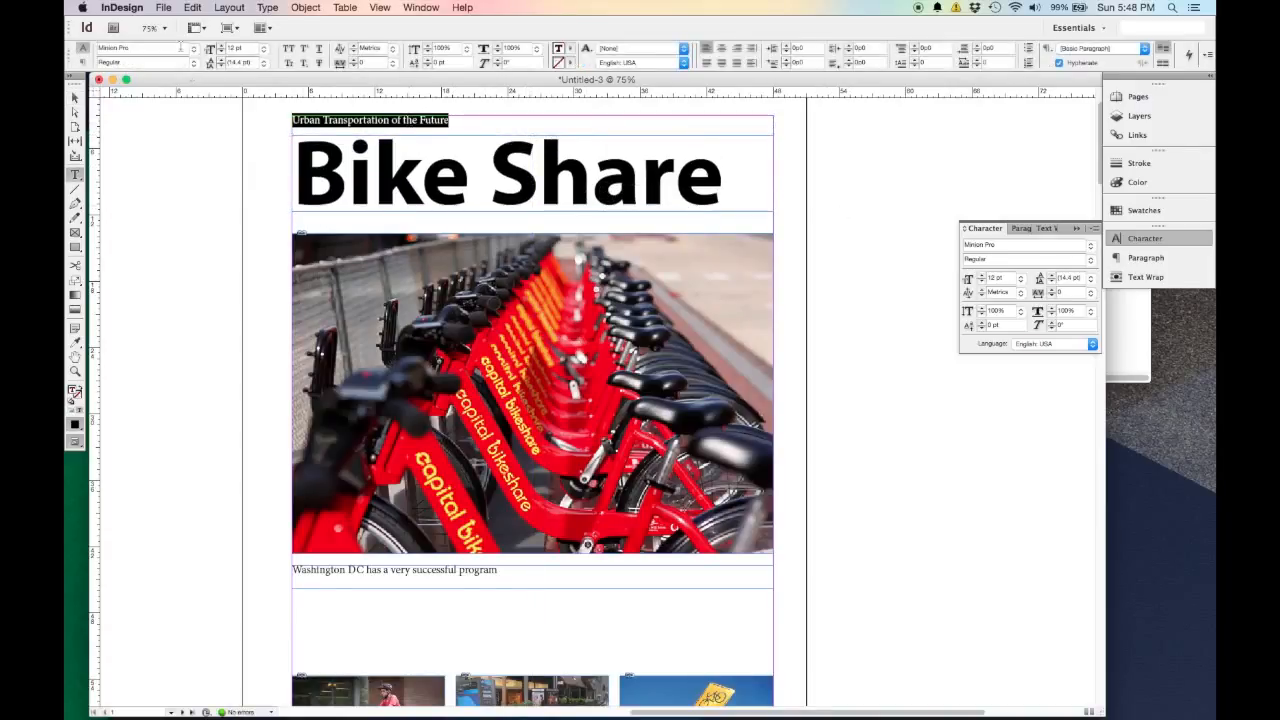
left_click(221, 46)
left_click(221, 46)
left_click(221, 46)
left_click(221, 46)
left_click(221, 46)
left_click(221, 46)
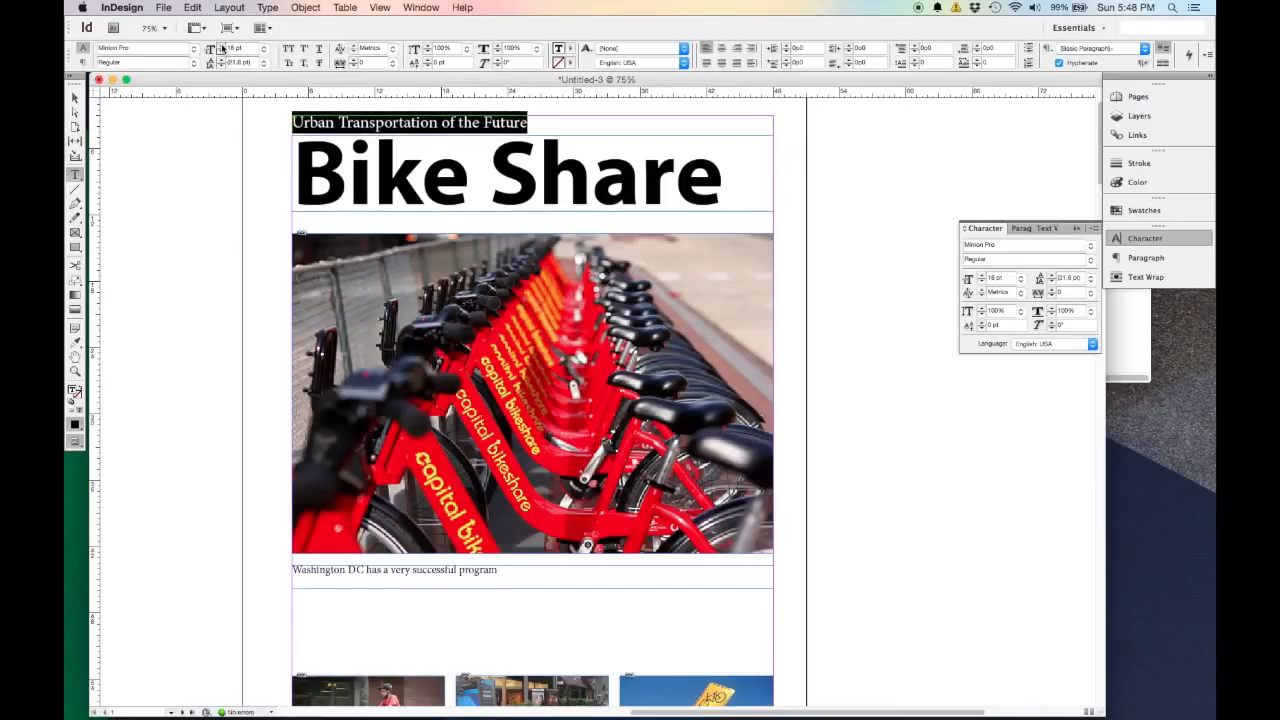
left_click(74, 97)
left_click(213, 260)
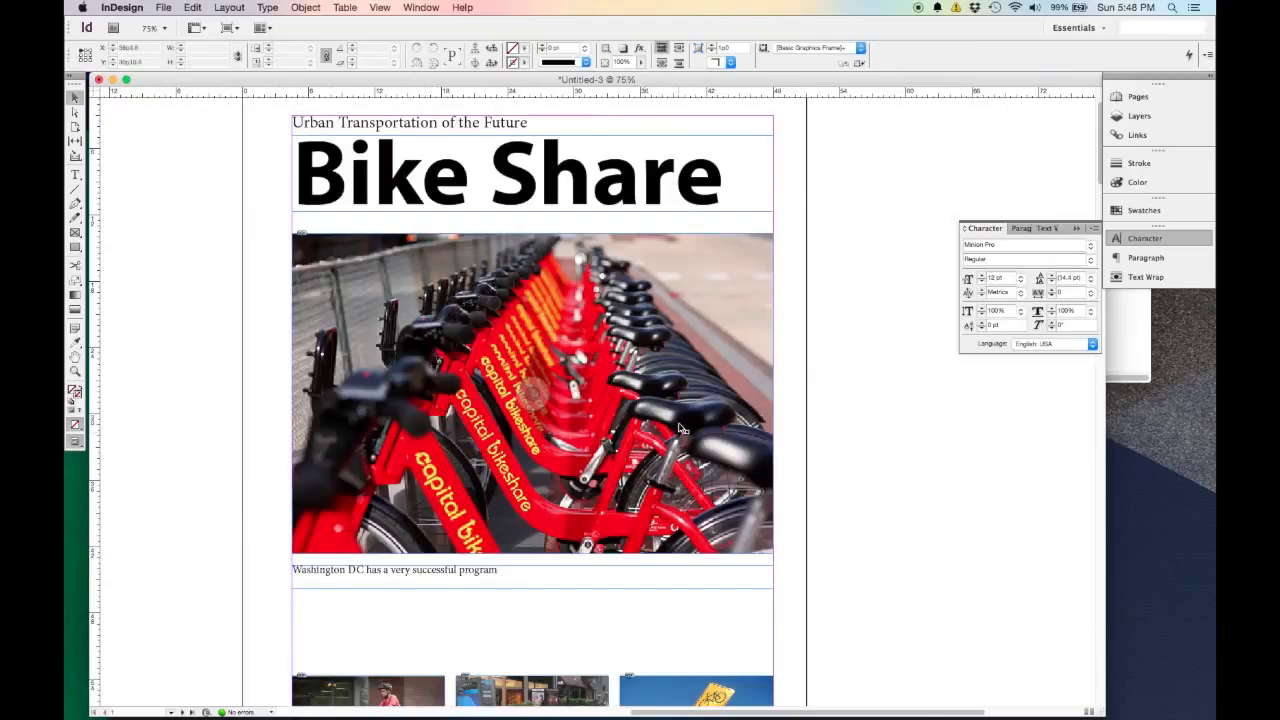
Move the main picture up closer to the "Bike Share" title and bring its caption up directly beneath it.
left_click_drag(684, 462, 680, 448)
left_click_drag(610, 585, 610, 569)
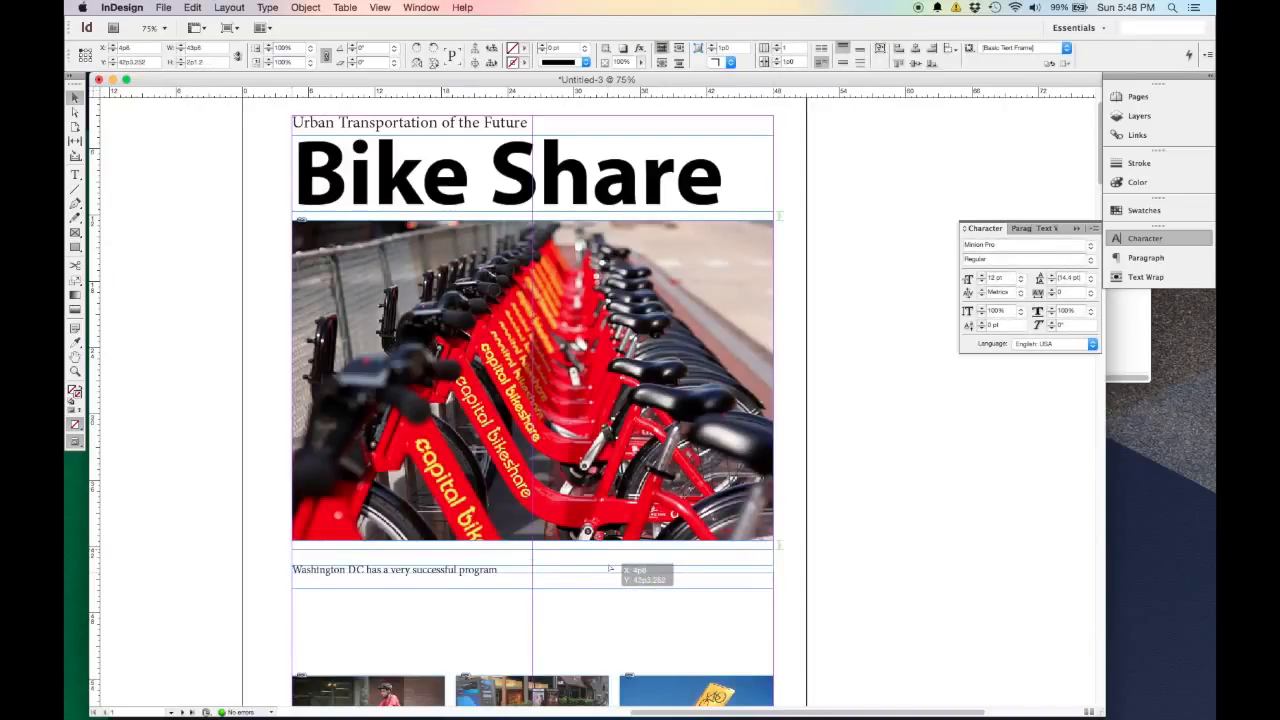
left_click_drag(610, 569, 610, 571)
left_click_drag(611, 571, 611, 568)
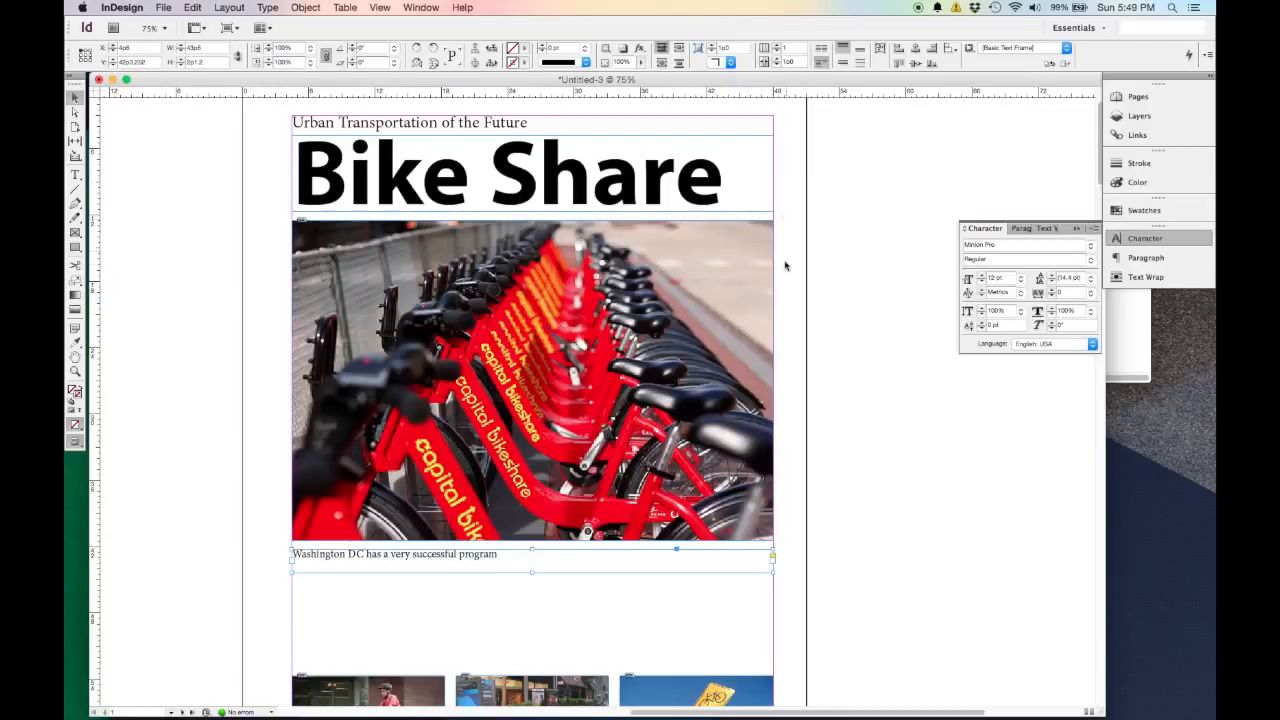
Shorten the caption frame to the height of its single text line and deselect it.
scroll(785, 272, "down", 3)
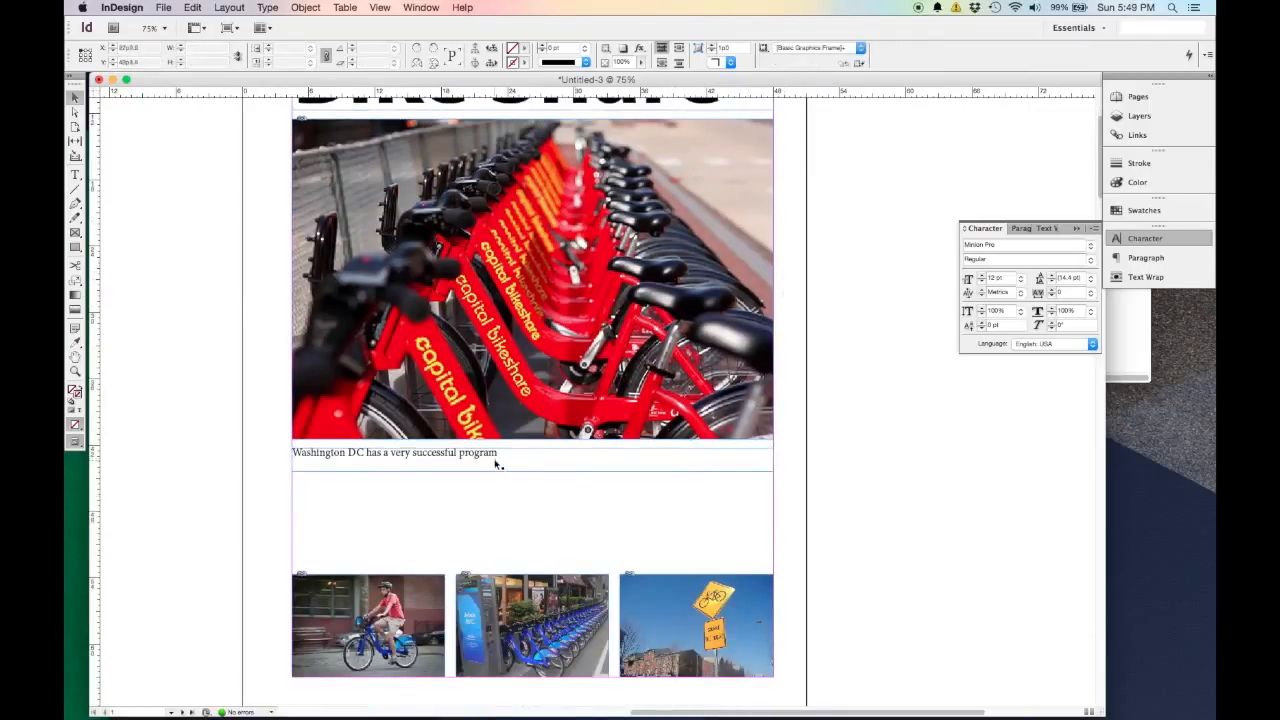
left_click_drag(533, 471, 534, 460)
left_click(223, 397)
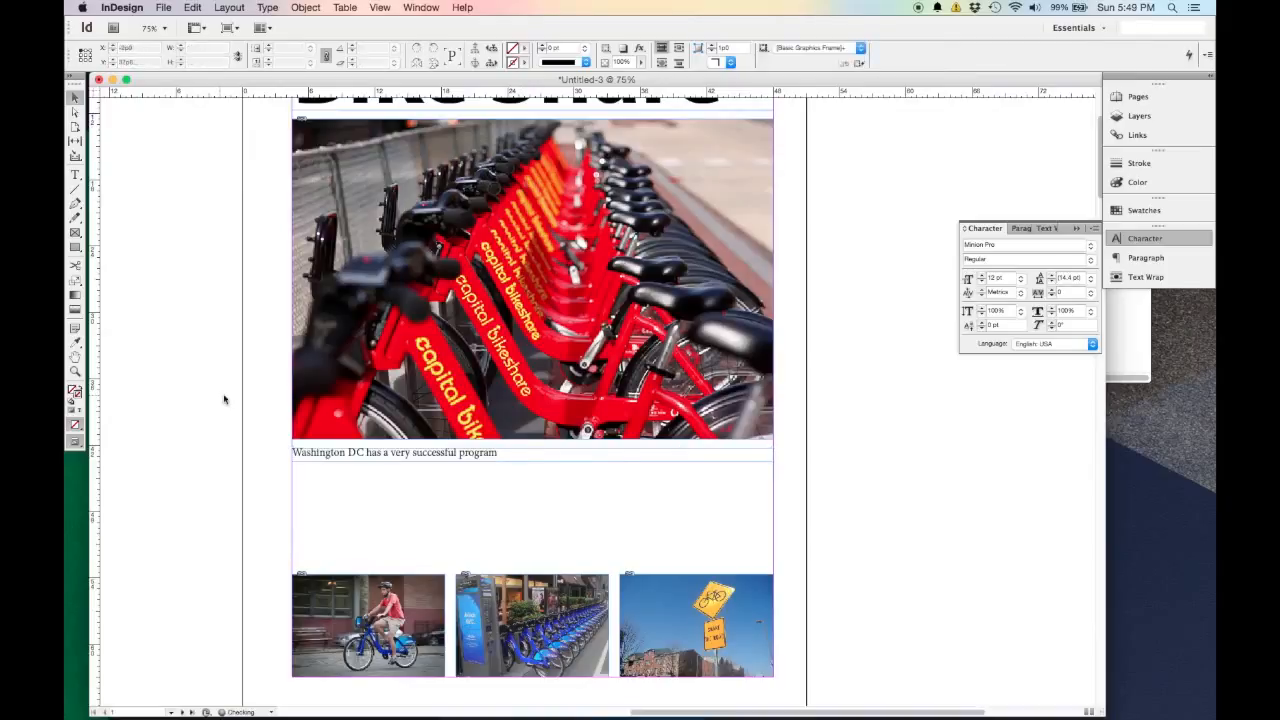
Draw three linked text frames side by side between the caption and small pictures, about 43p6 wide overall and 7p9 high.
left_click(75, 175)
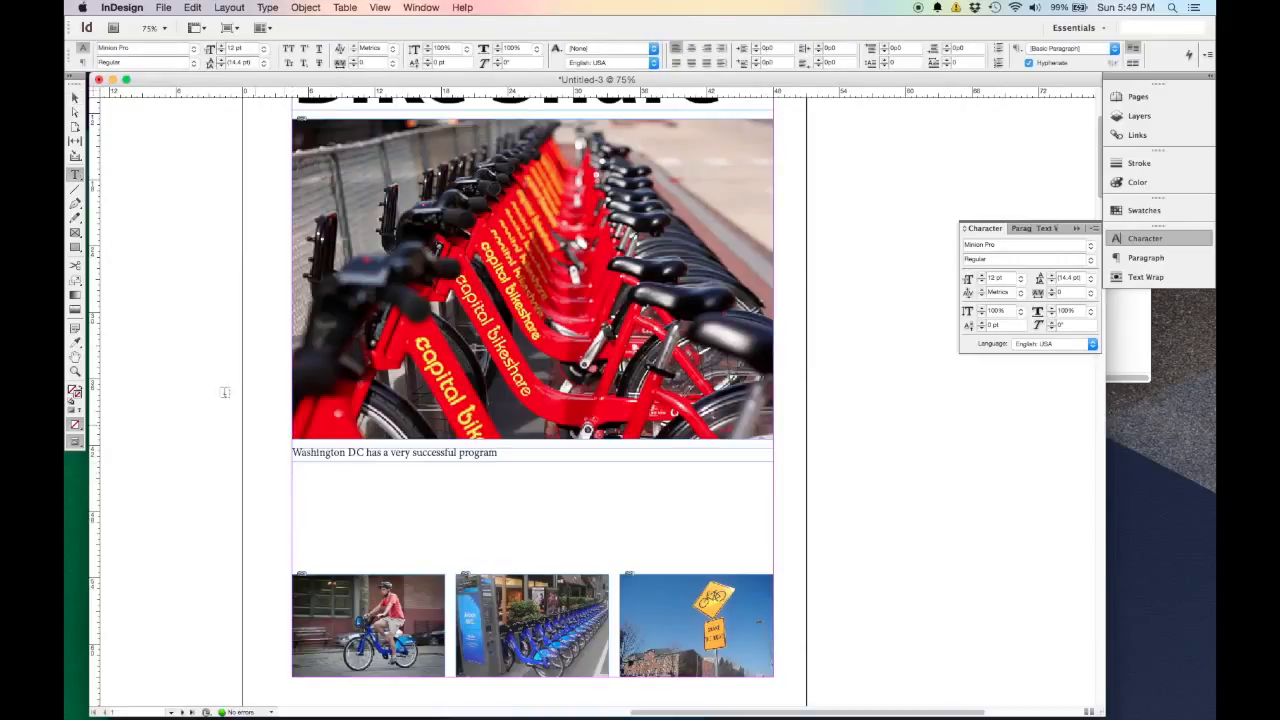
left_click_drag(292, 467, 776, 562)
key("Right")
key("Right")
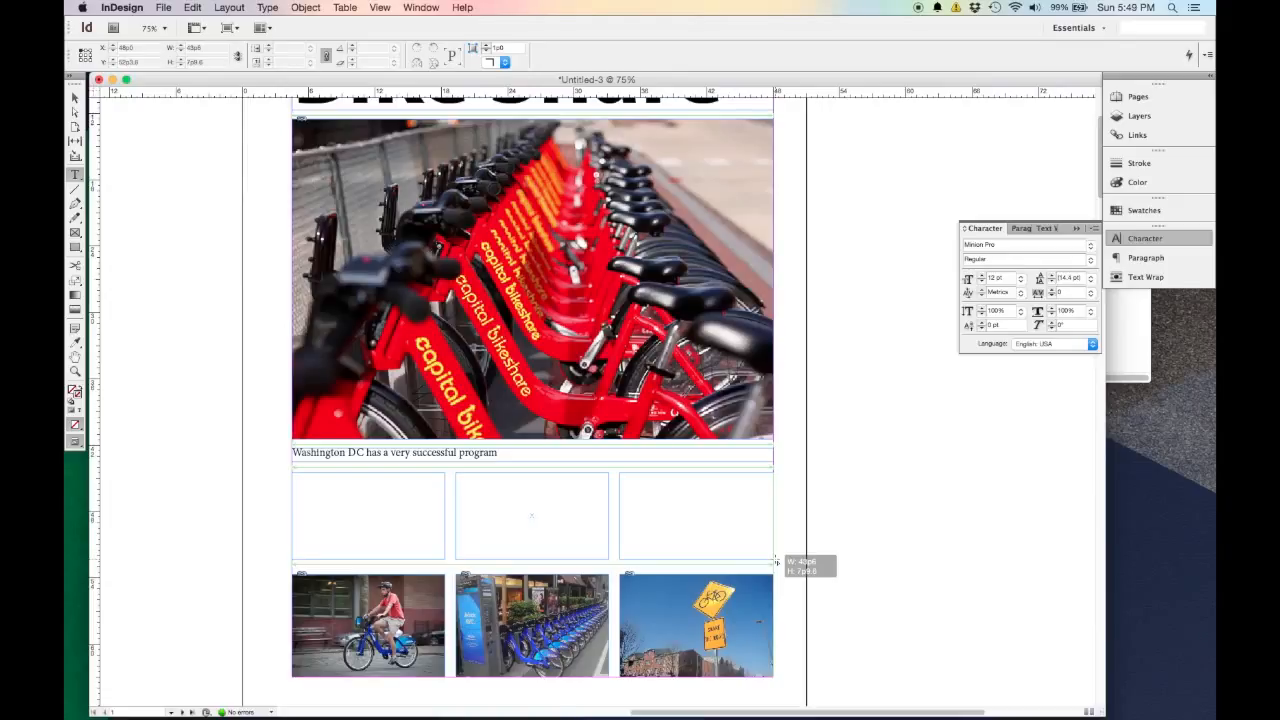
left_click_drag(776, 562, 776, 562)
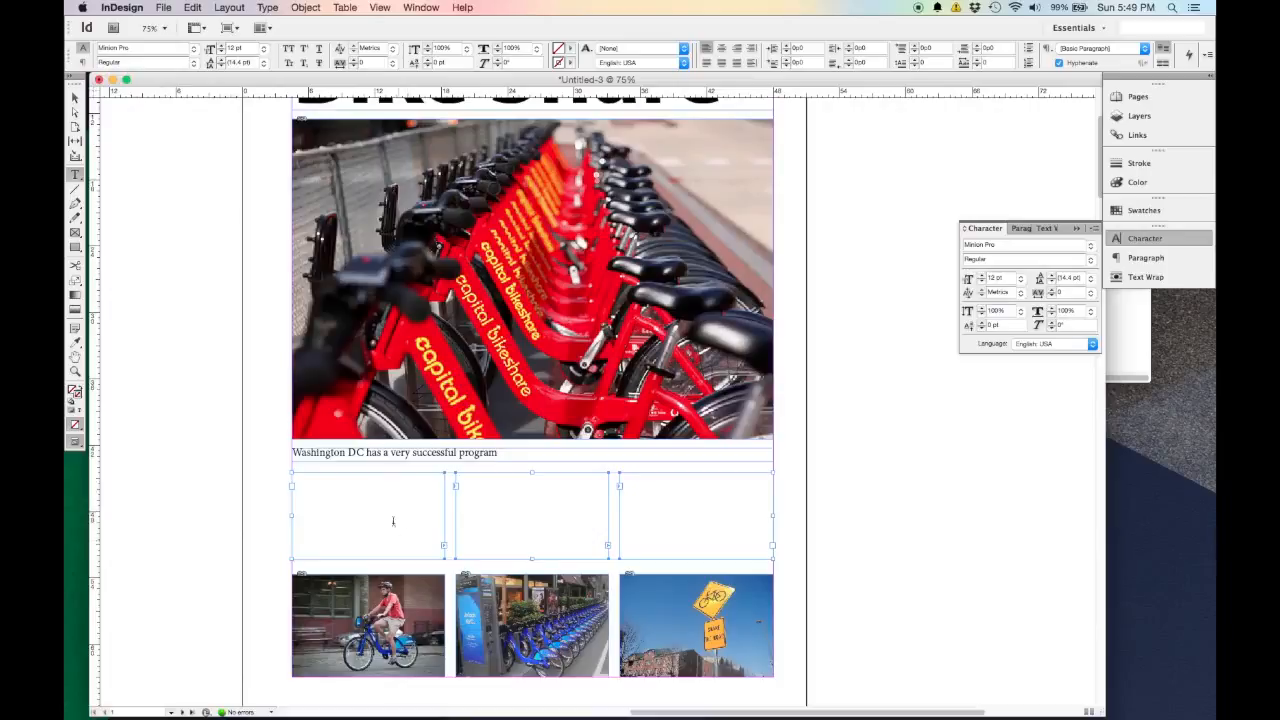
Fill the three linked text frames with placeholder text.
key("Escape")
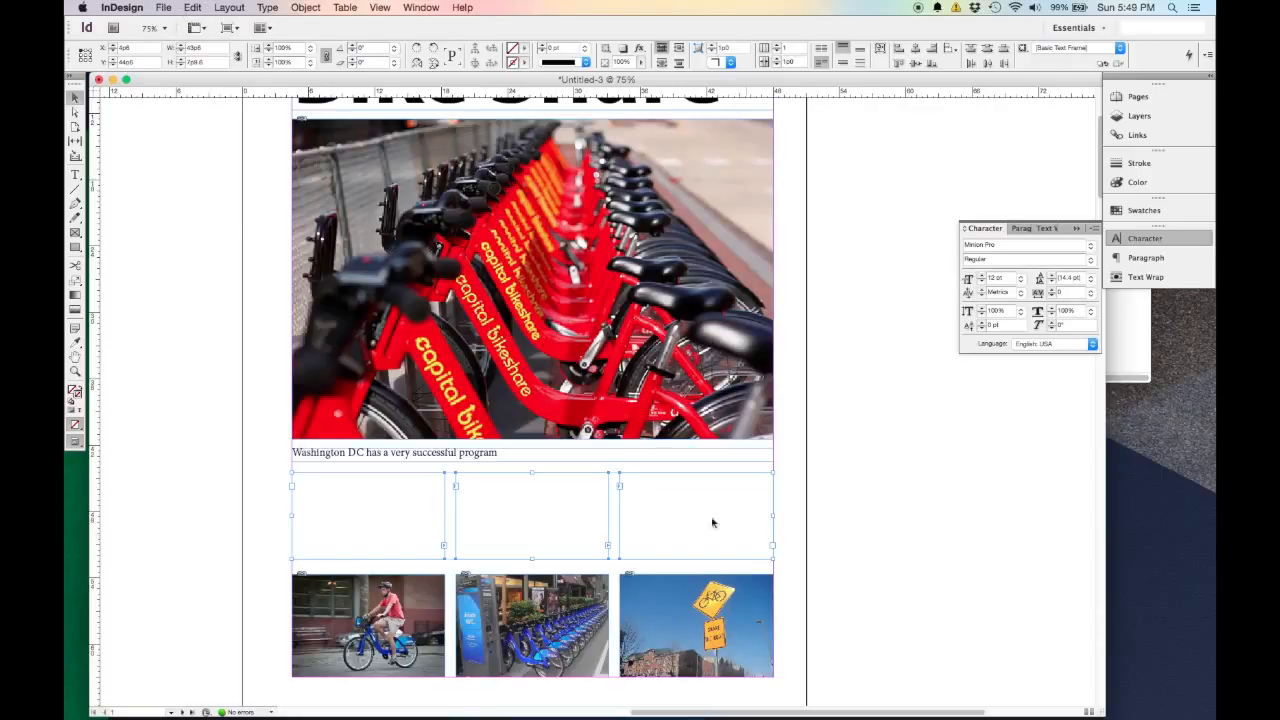
left_click(165, 7)
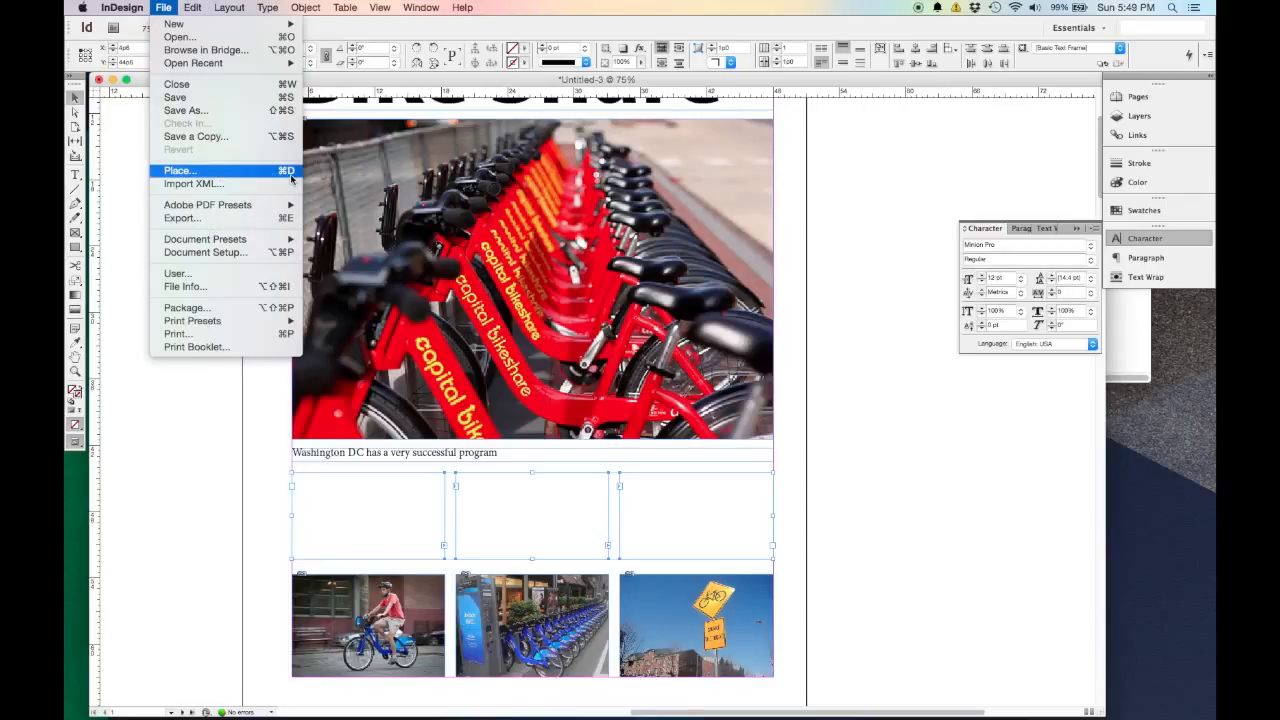
left_click(165, 8)
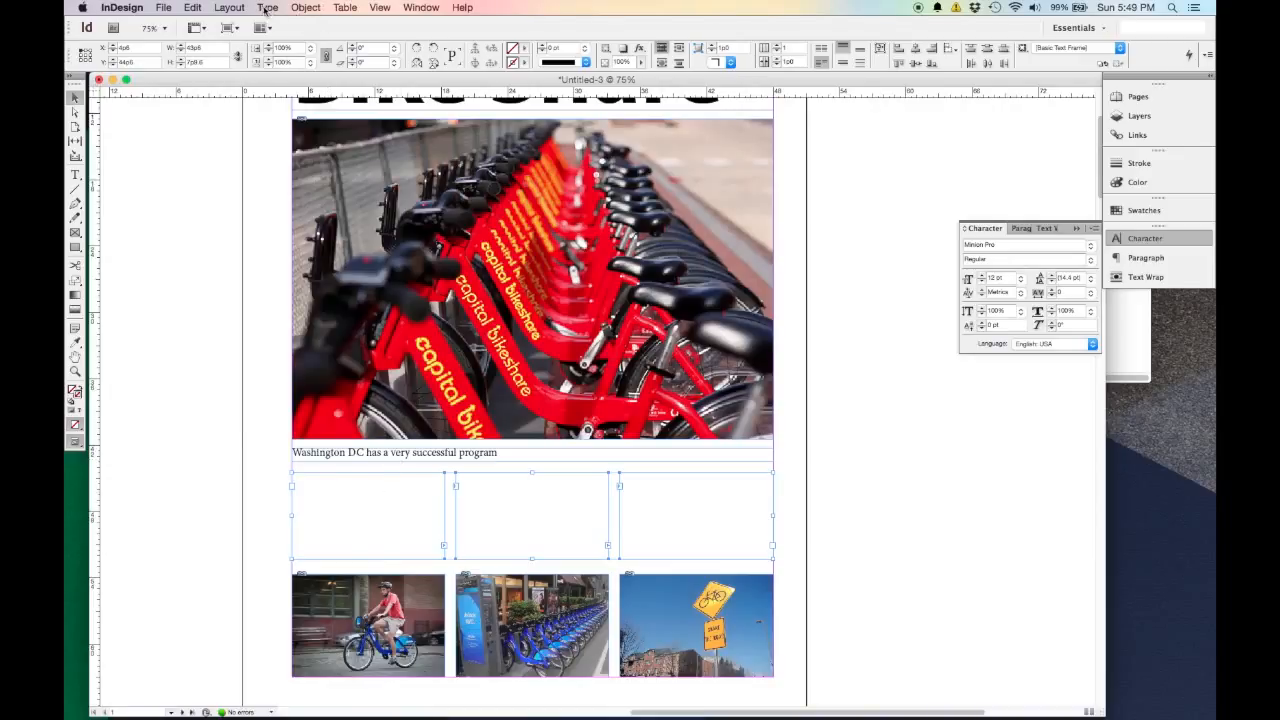
left_click(267, 8)
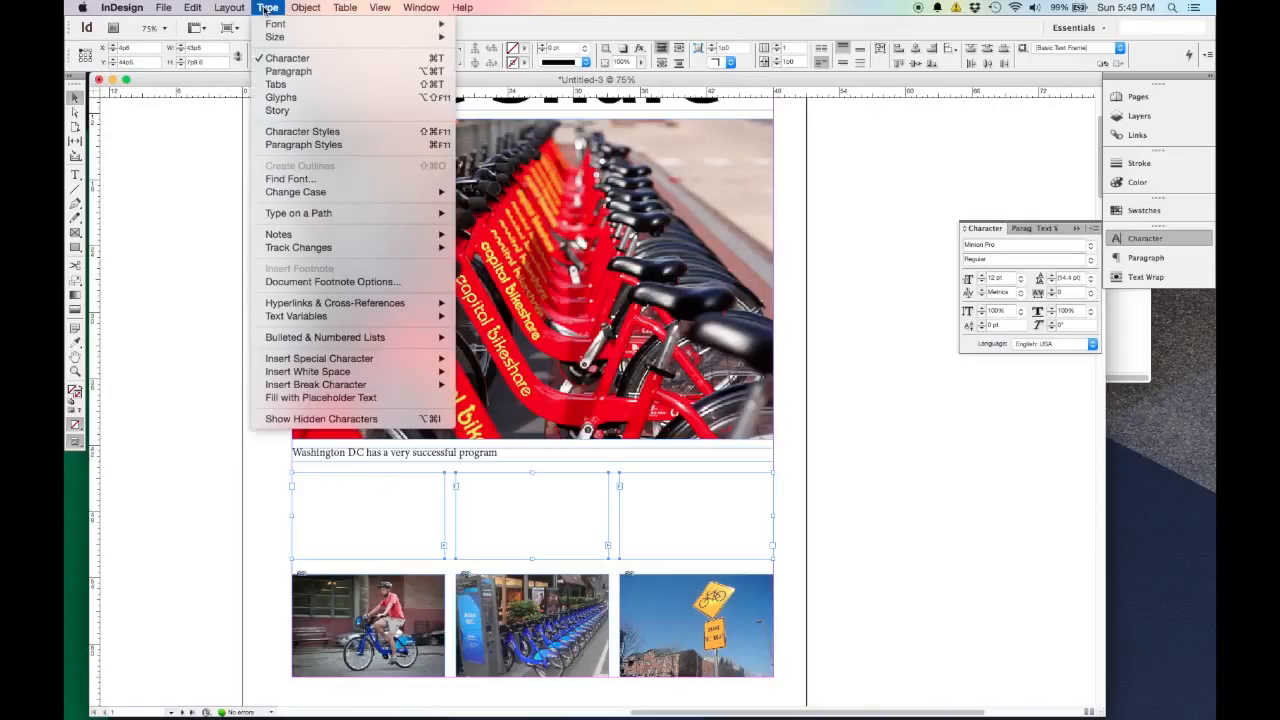
left_click(405, 403)
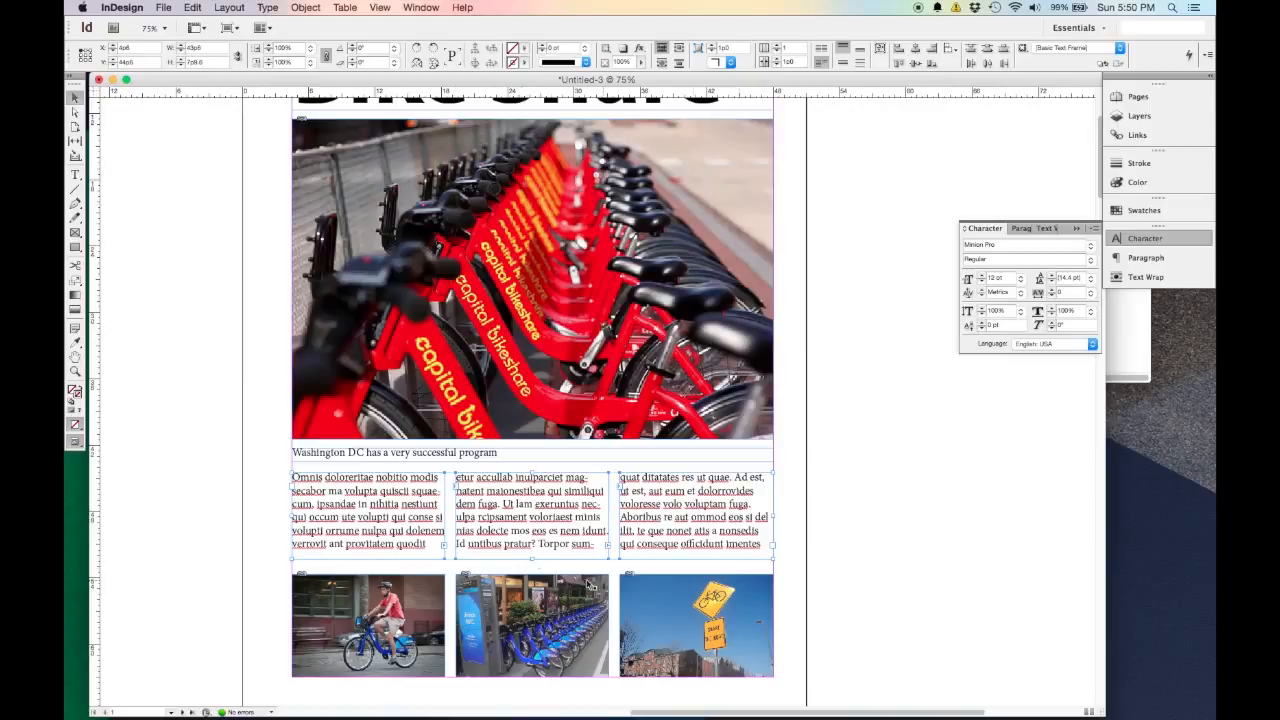
Extend the three text frames downward together to a height of about 8p5, and deselect them.
left_click_drag(532, 559, 533, 568)
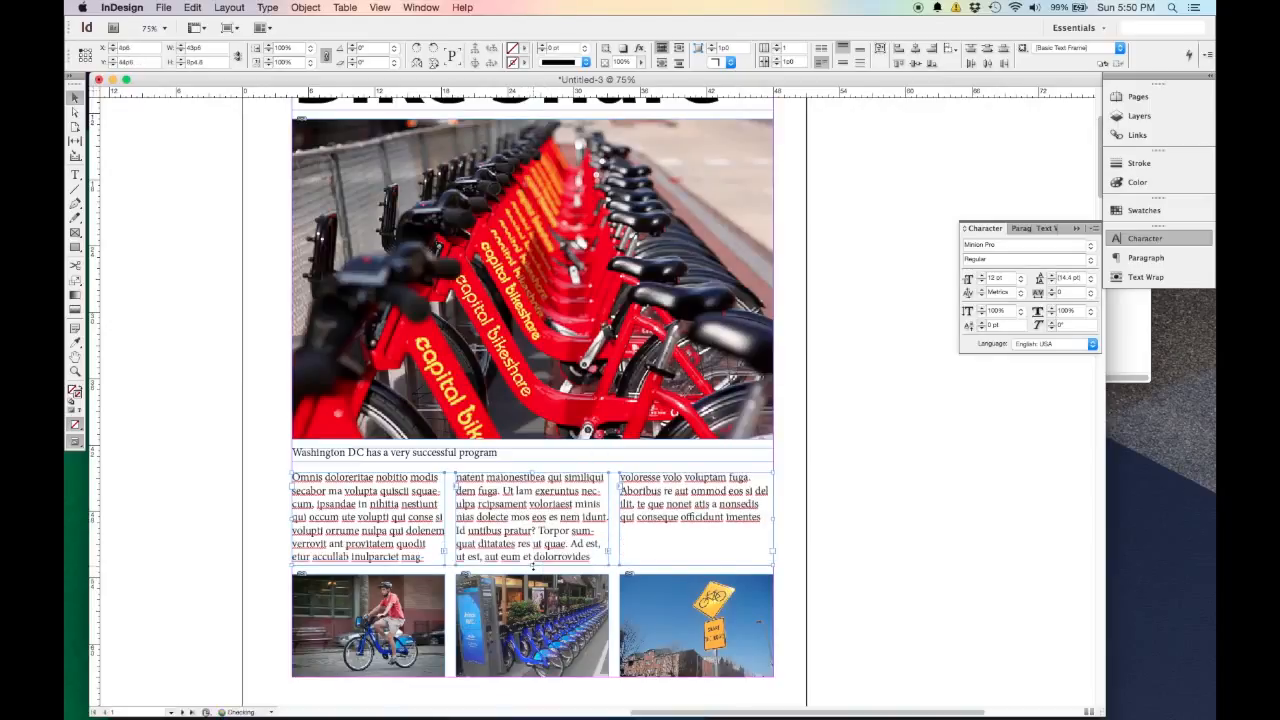
left_click(897, 554)
left_click(681, 535)
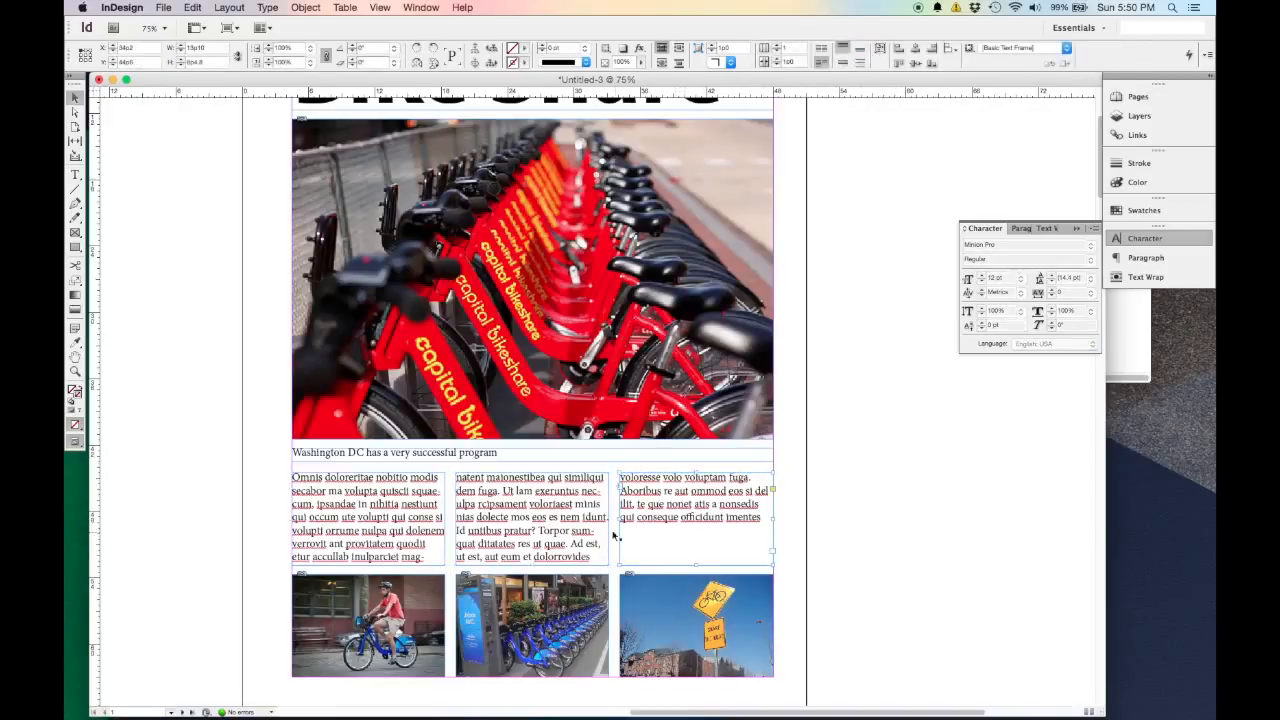
left_click(225, 502)
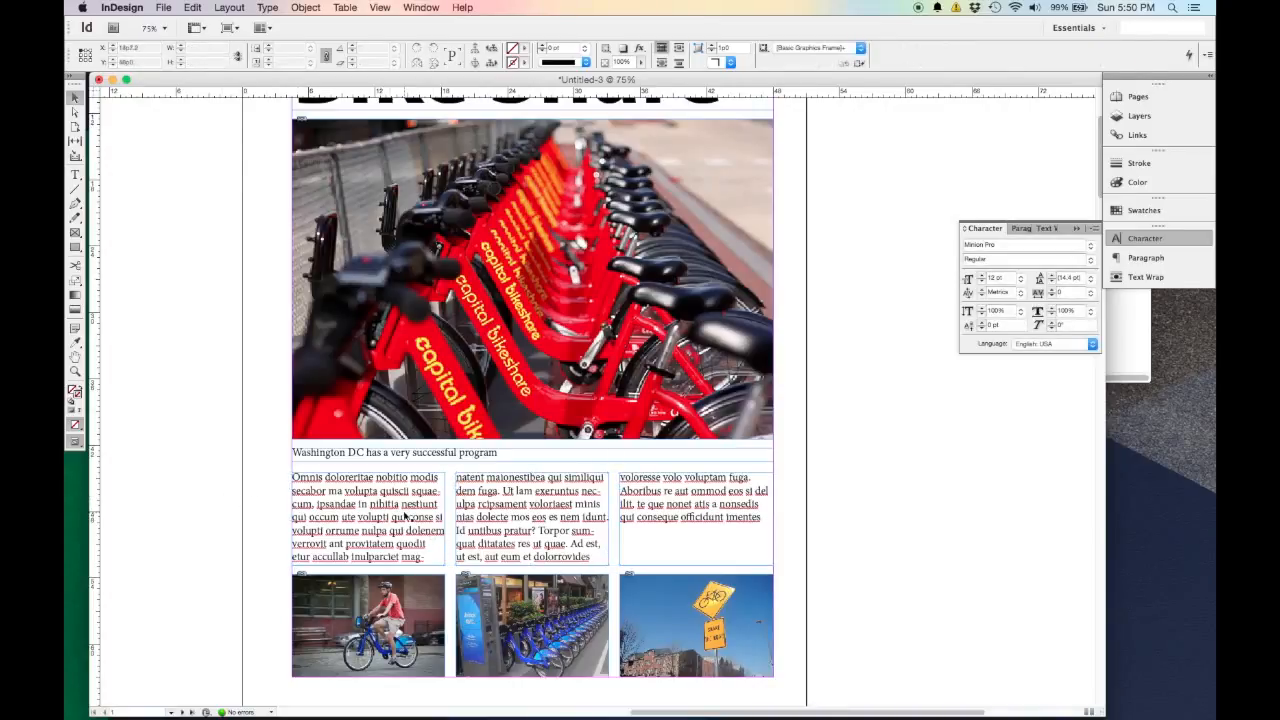
Fill the empty space at the end of the third column with more placeholder text.
left_click(680, 525)
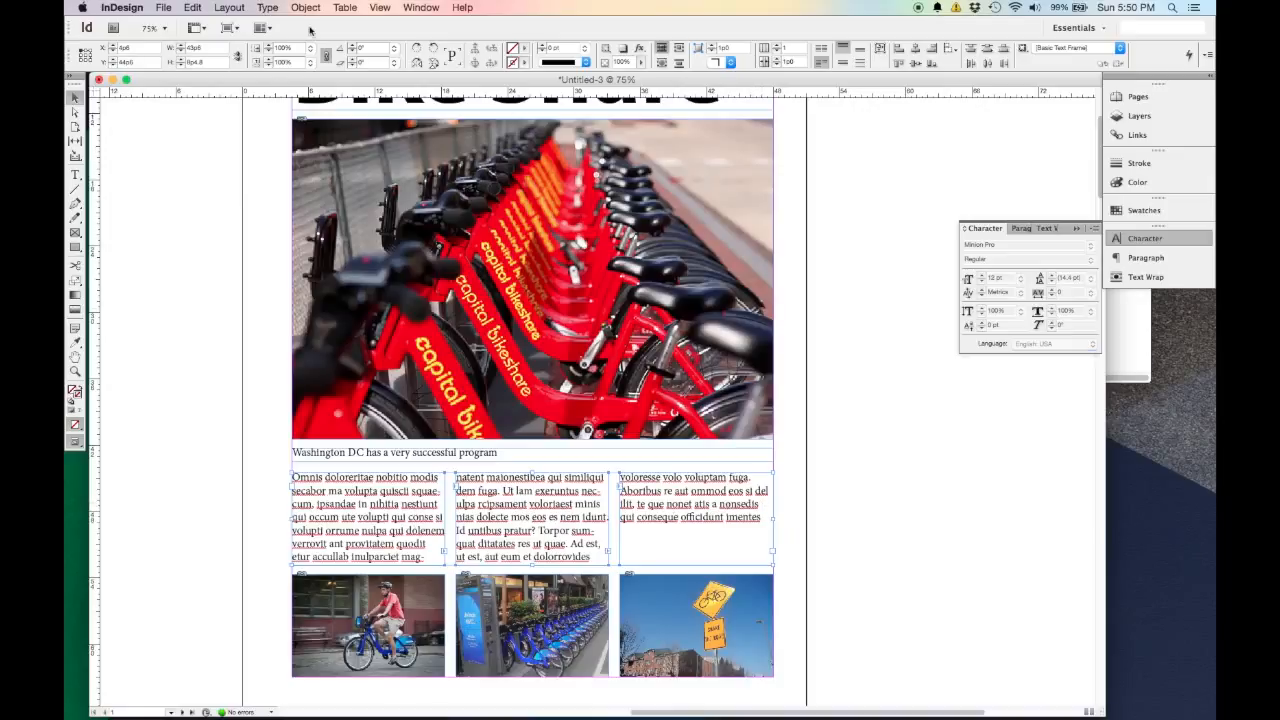
left_click(270, 8)
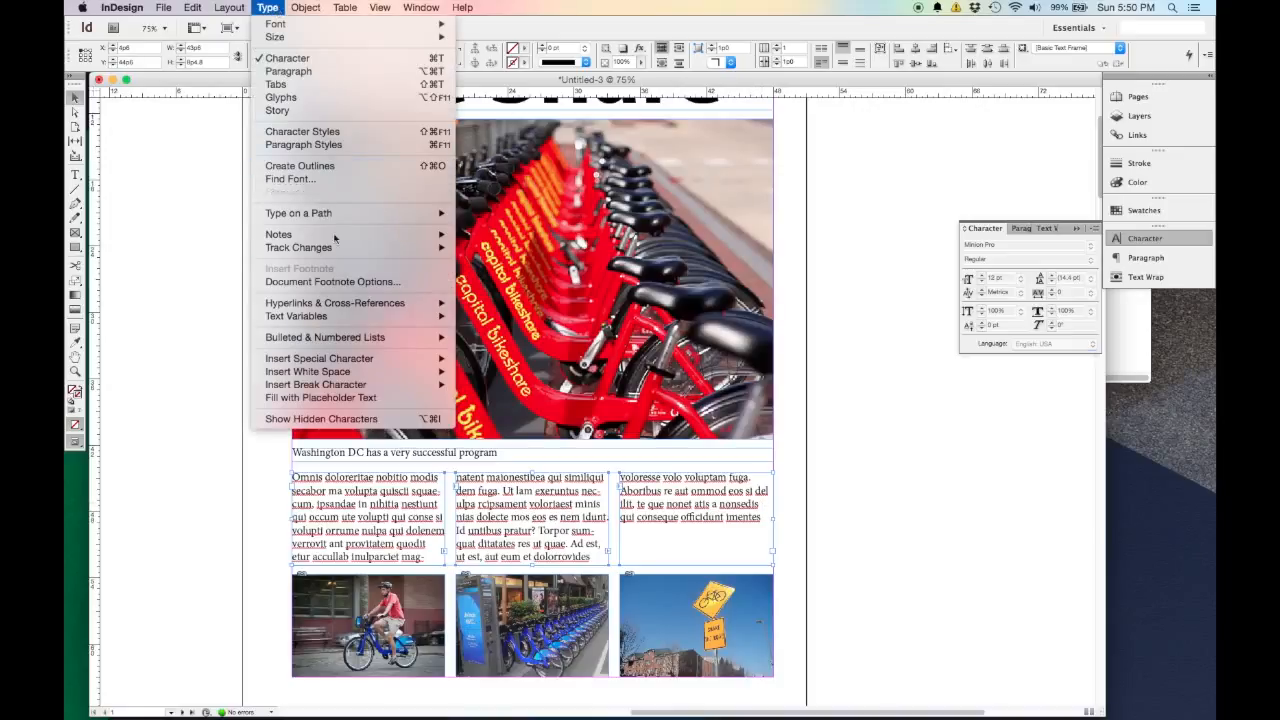
left_click(380, 400)
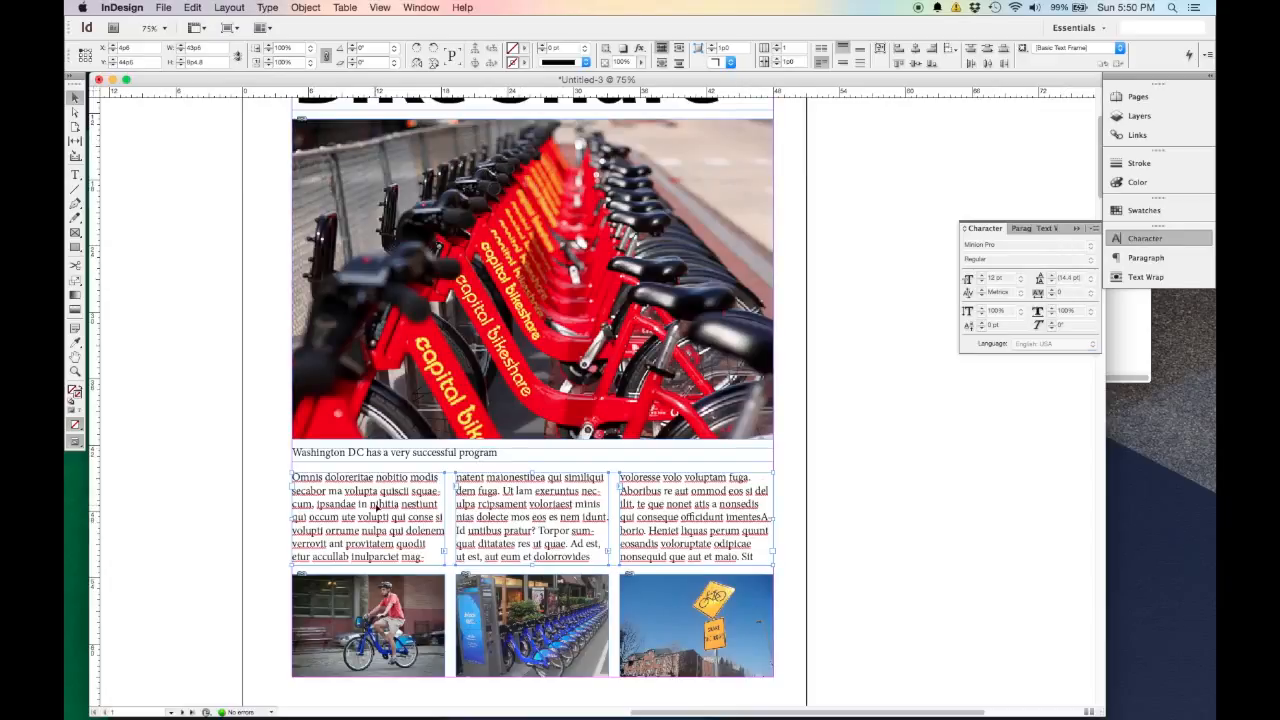
Set all the body text in the three linked columns to 10 pt and deselect it.
key("t")
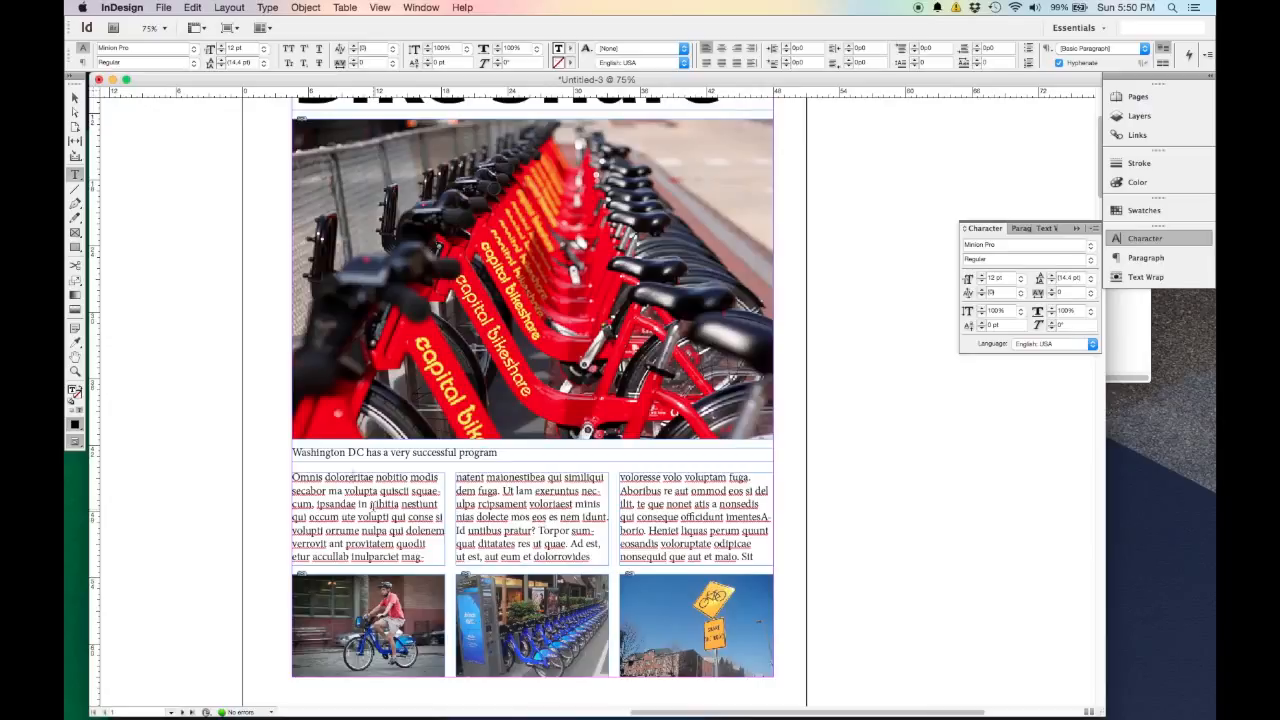
left_click(201, 7)
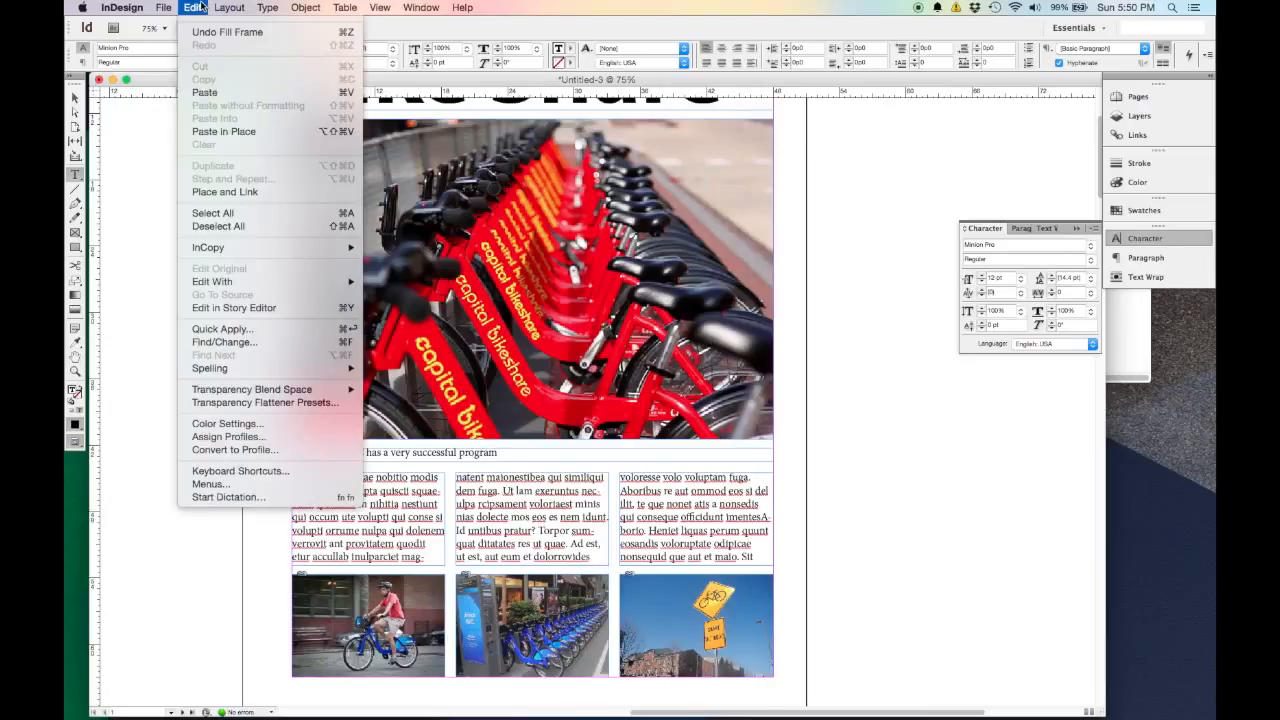
left_click(352, 216)
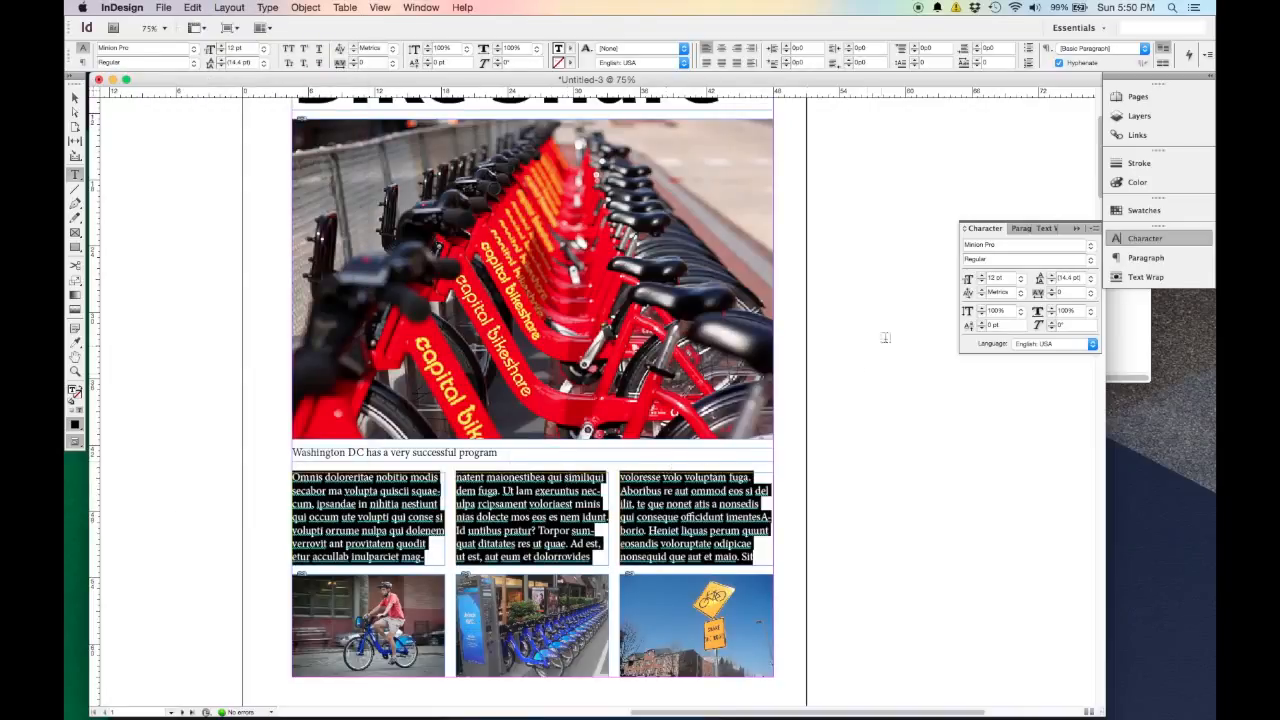
left_click(1021, 285)
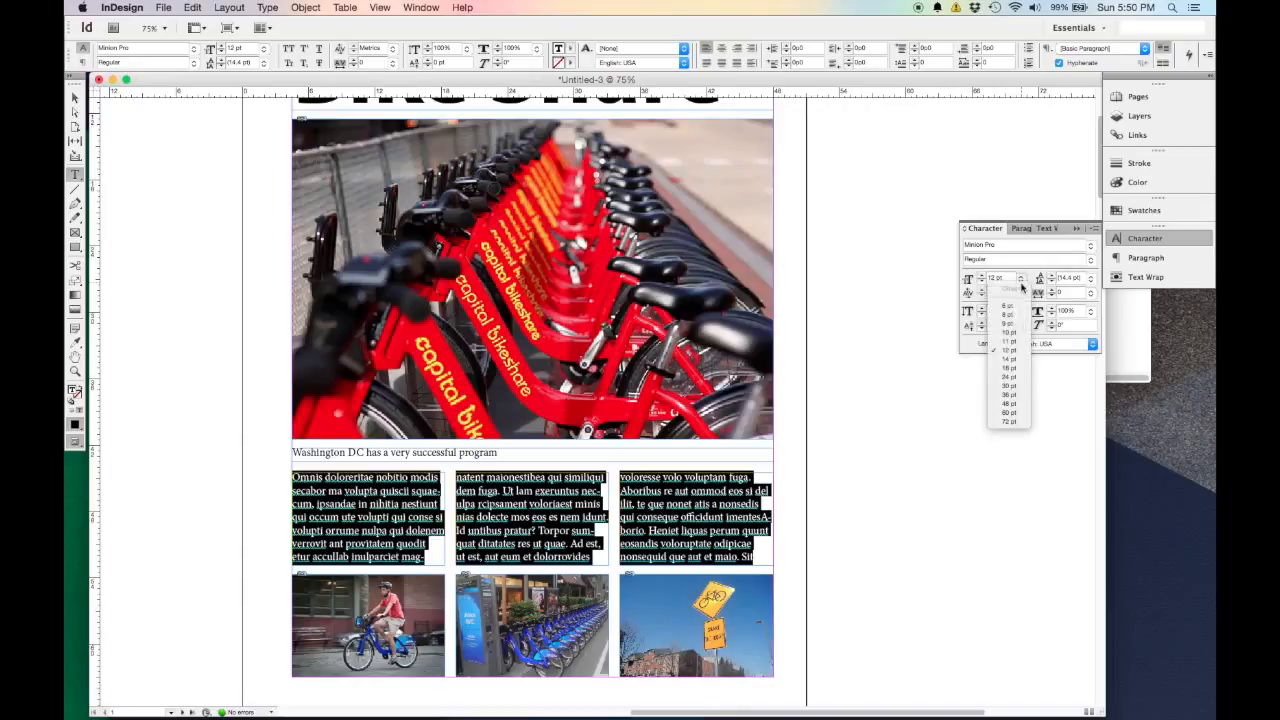
left_click(1012, 332)
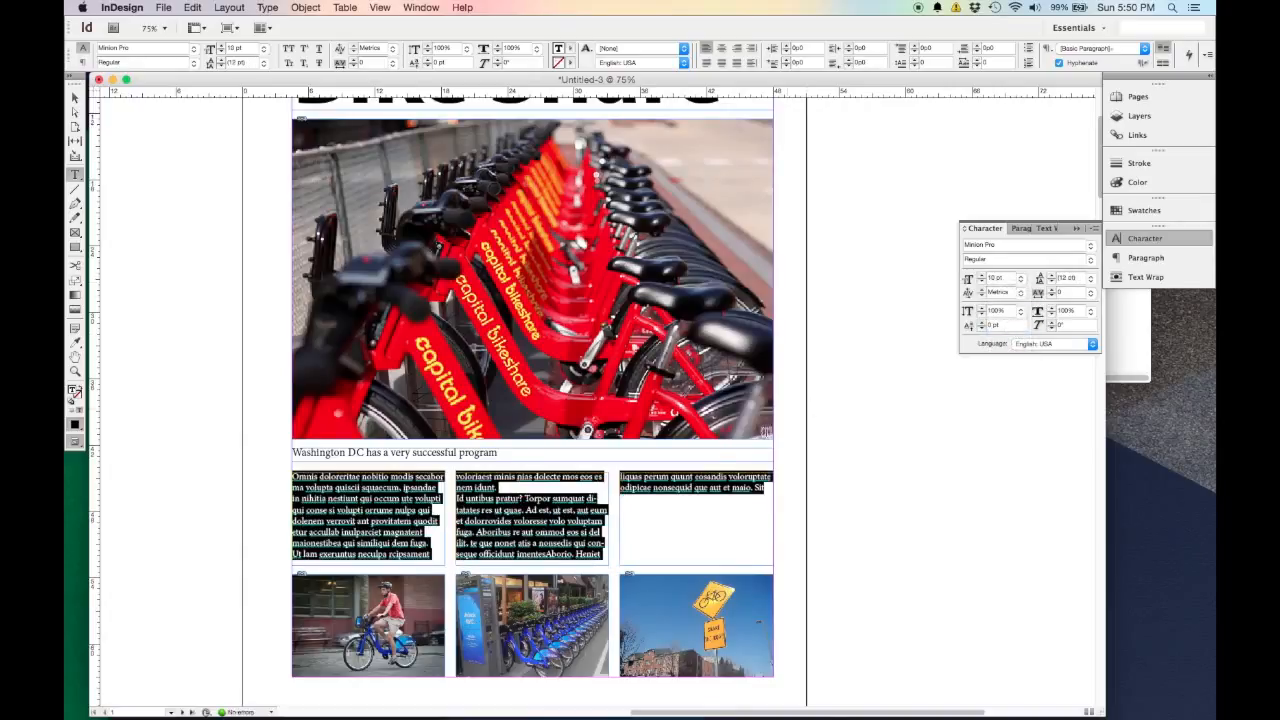
left_click(75, 97)
left_click(251, 523)
scroll(900, 506, "up", 1)
scroll(900, 506, "down", 1)
Top up the 10 pt body text with placeholder text until the third column is full, and deselect it.
double_click(632, 516)
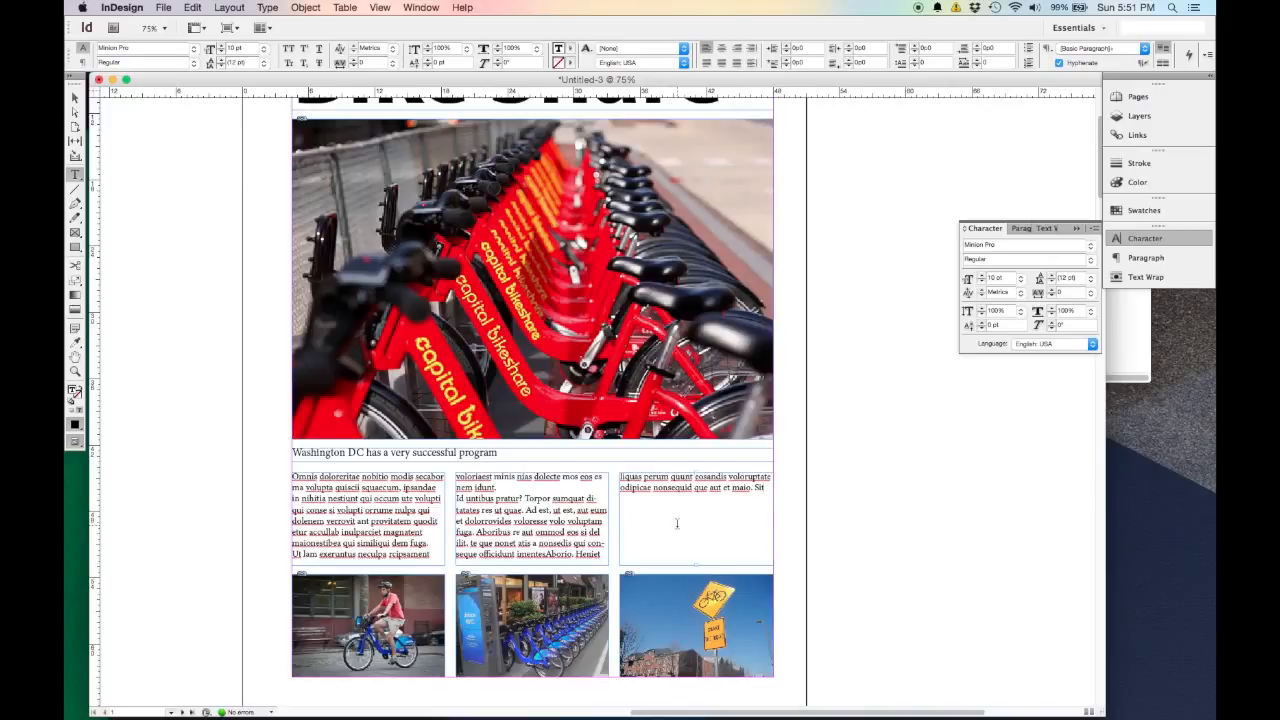
key("super+a")
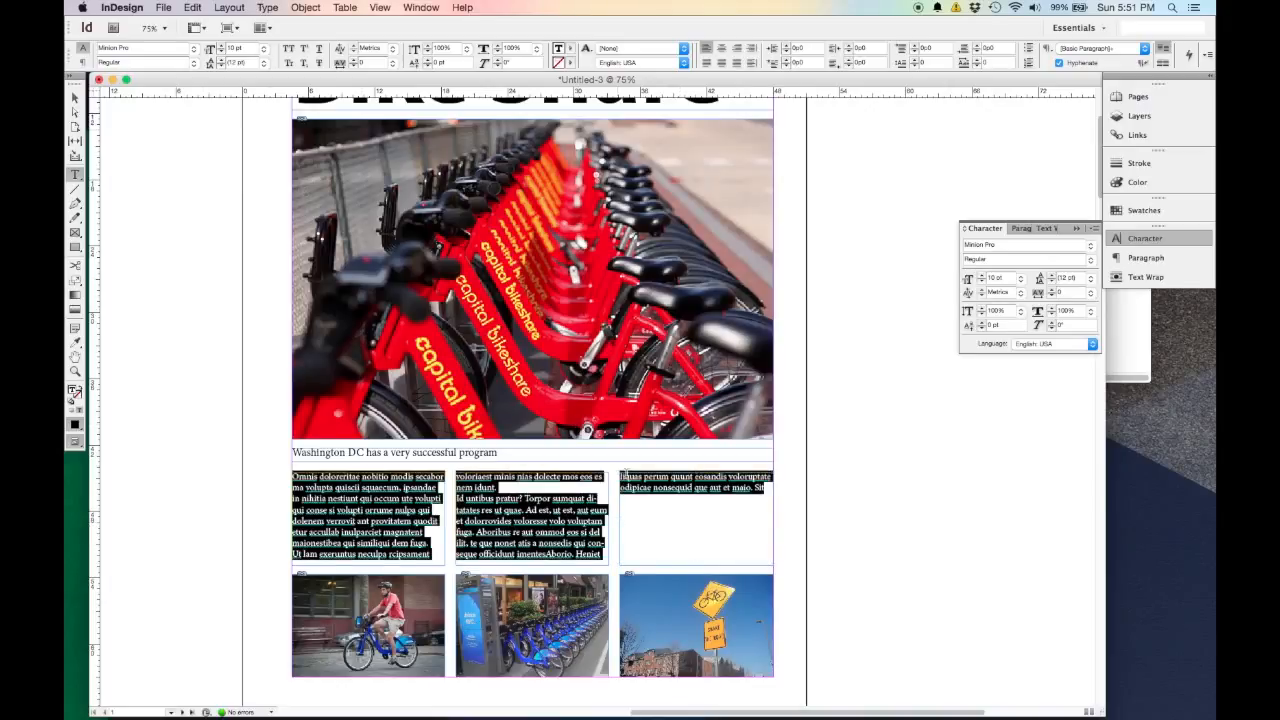
left_click(309, 7)
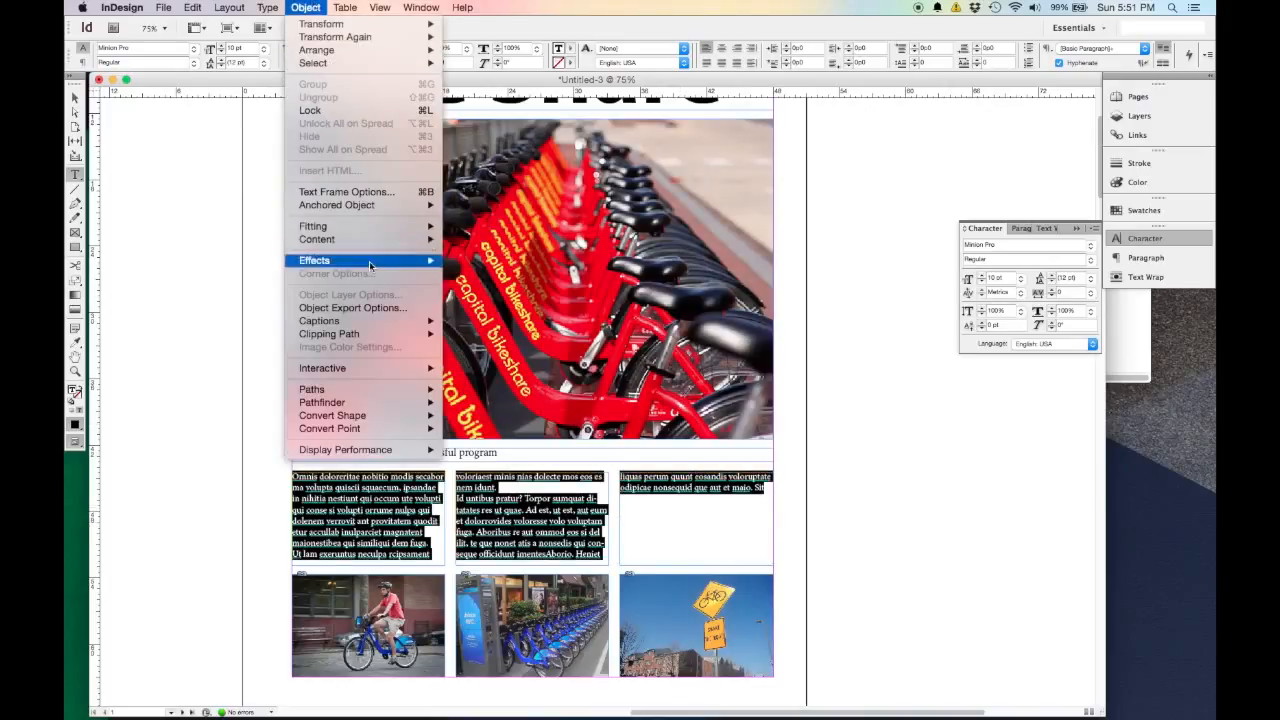
mouse_move(267, 7)
left_click(362, 398)
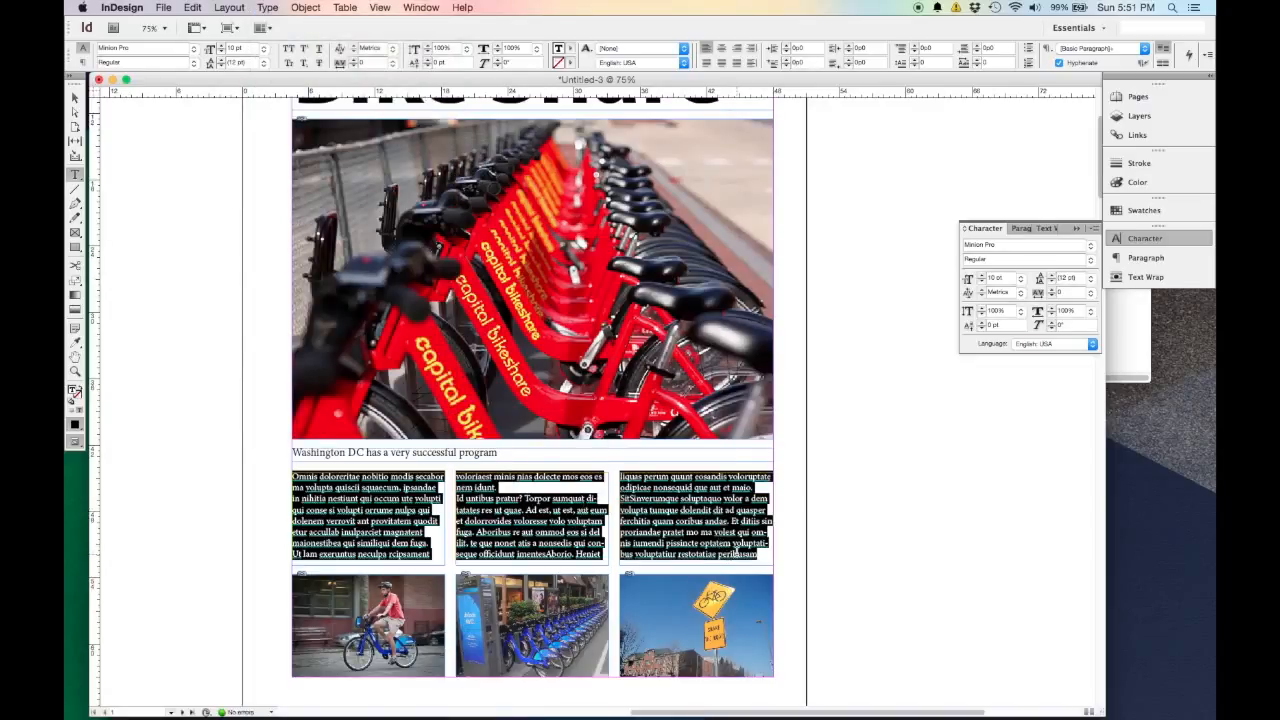
left_click(378, 494)
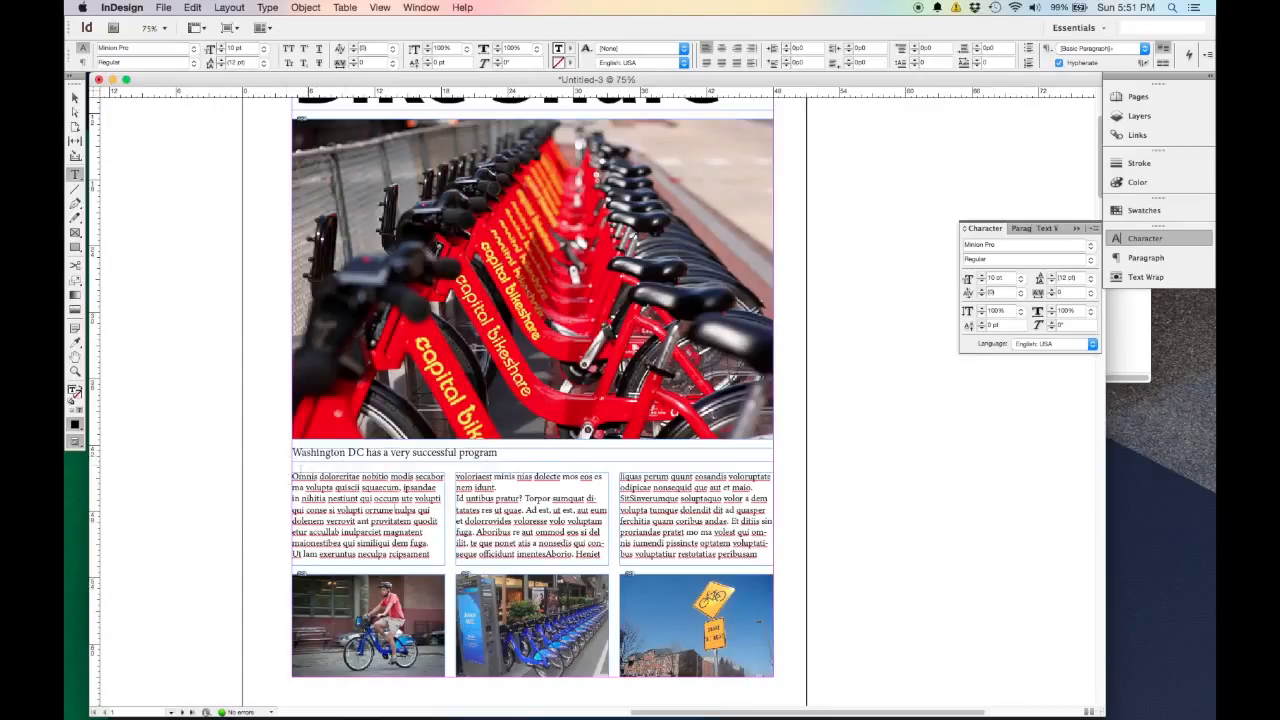
Give the opening body paragraph in the first column a one-character drop cap three lines high, and deselect it.
mouse_move(293, 476)
left_mouse_down()
mouse_move(315, 488)
mouse_move(306, 506)
mouse_move(299, 497)
left_mouse_up()
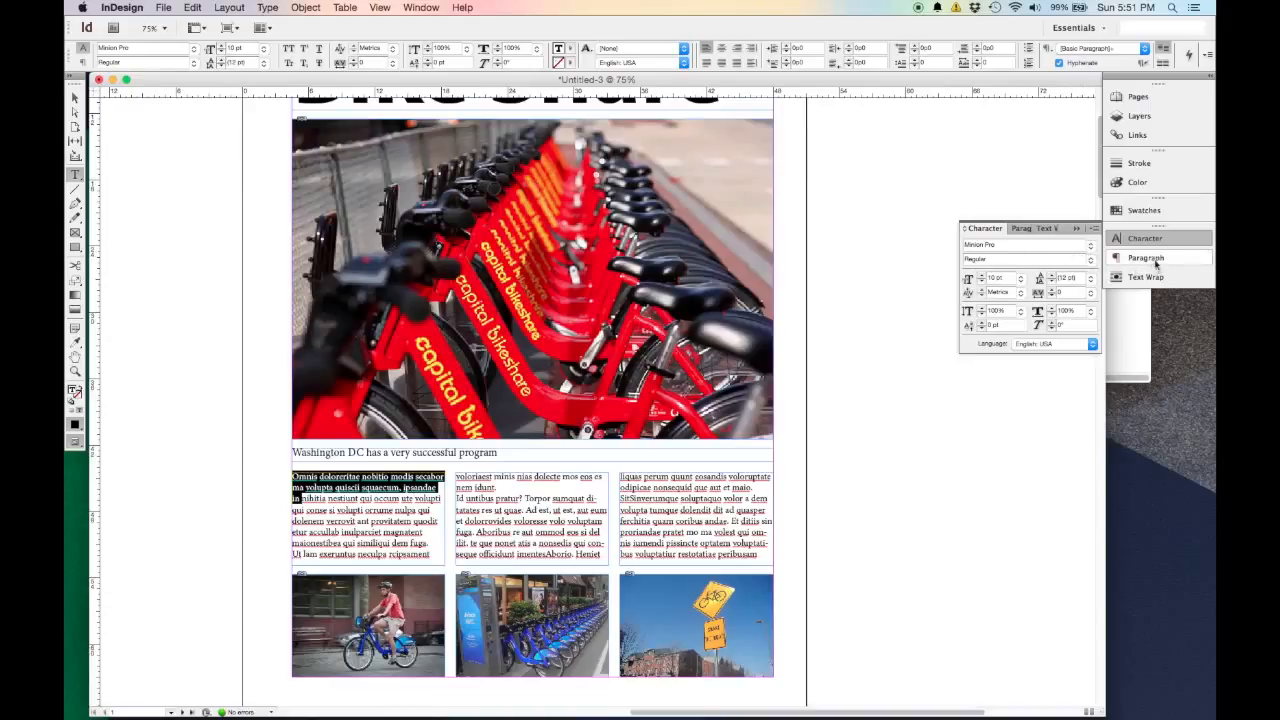
left_click(421, 7)
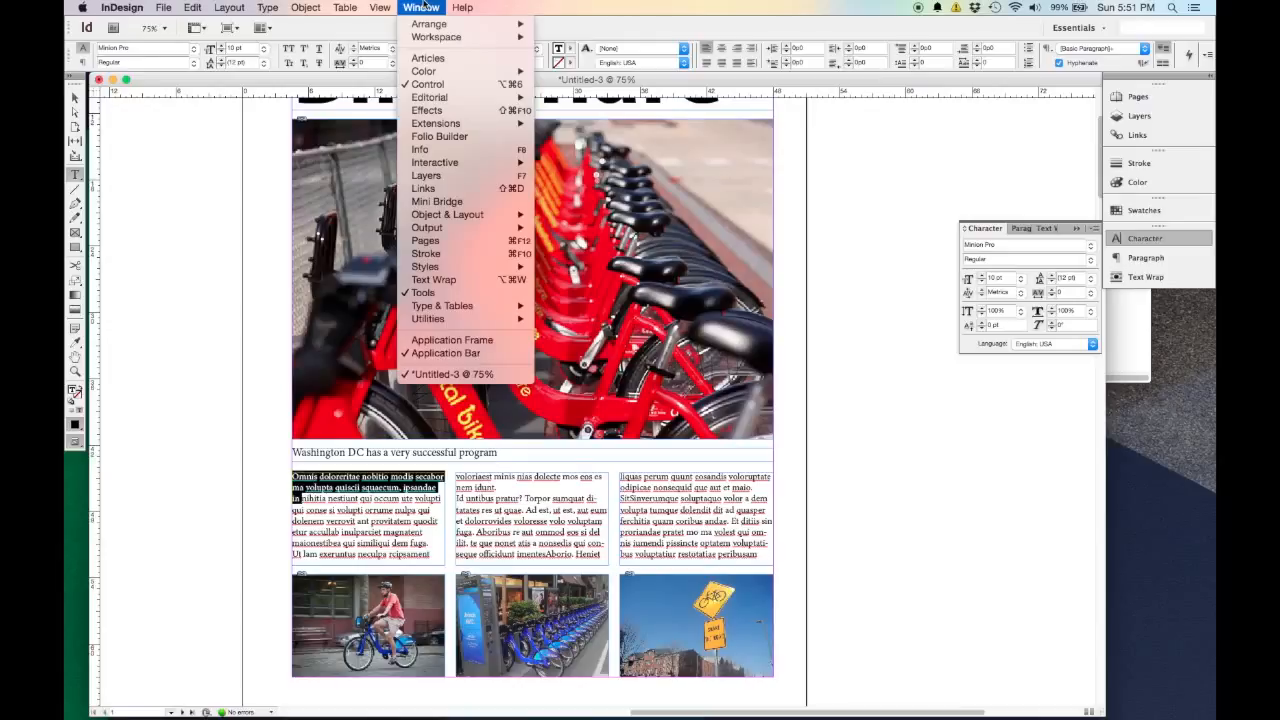
mouse_move(490, 308)
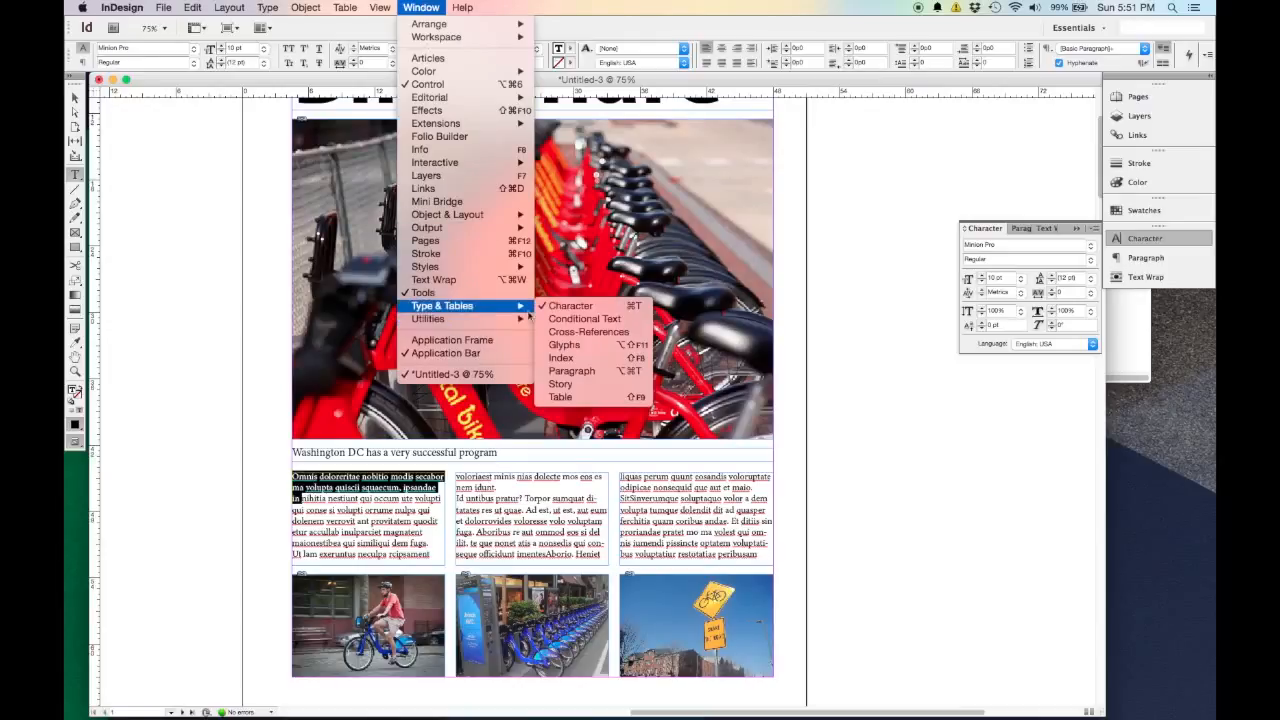
left_click(571, 371)
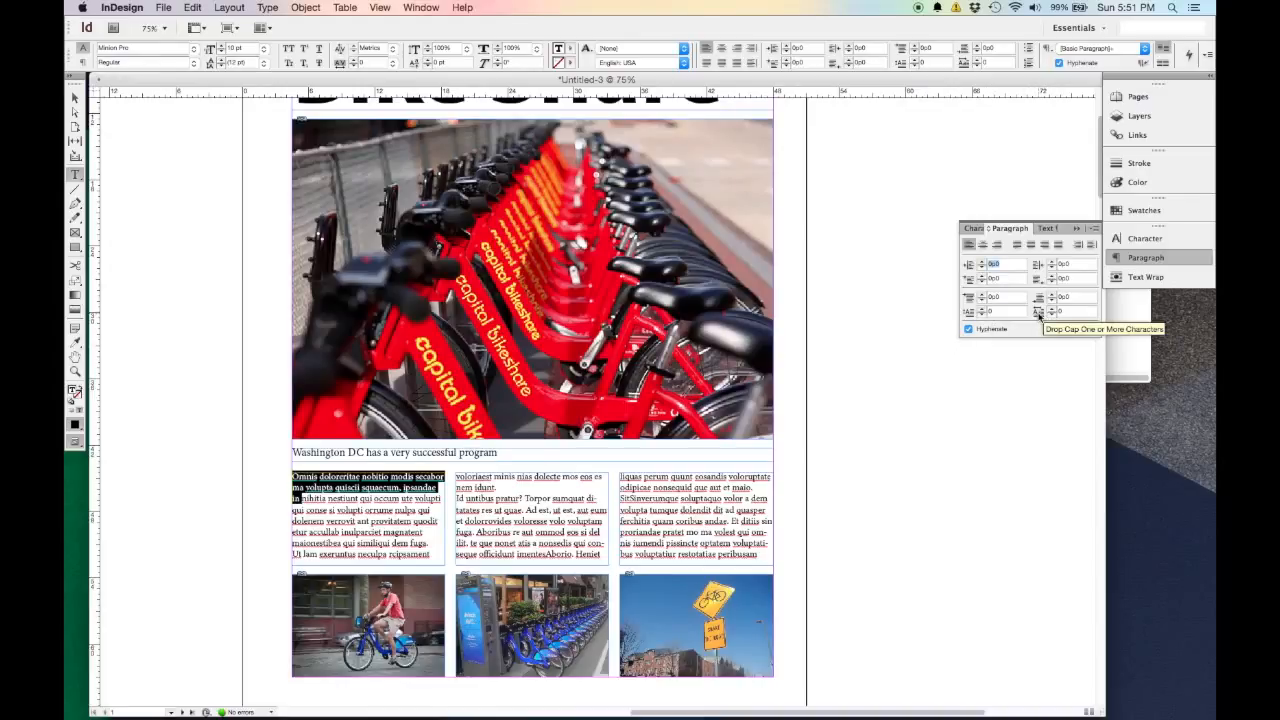
left_click(1051, 307)
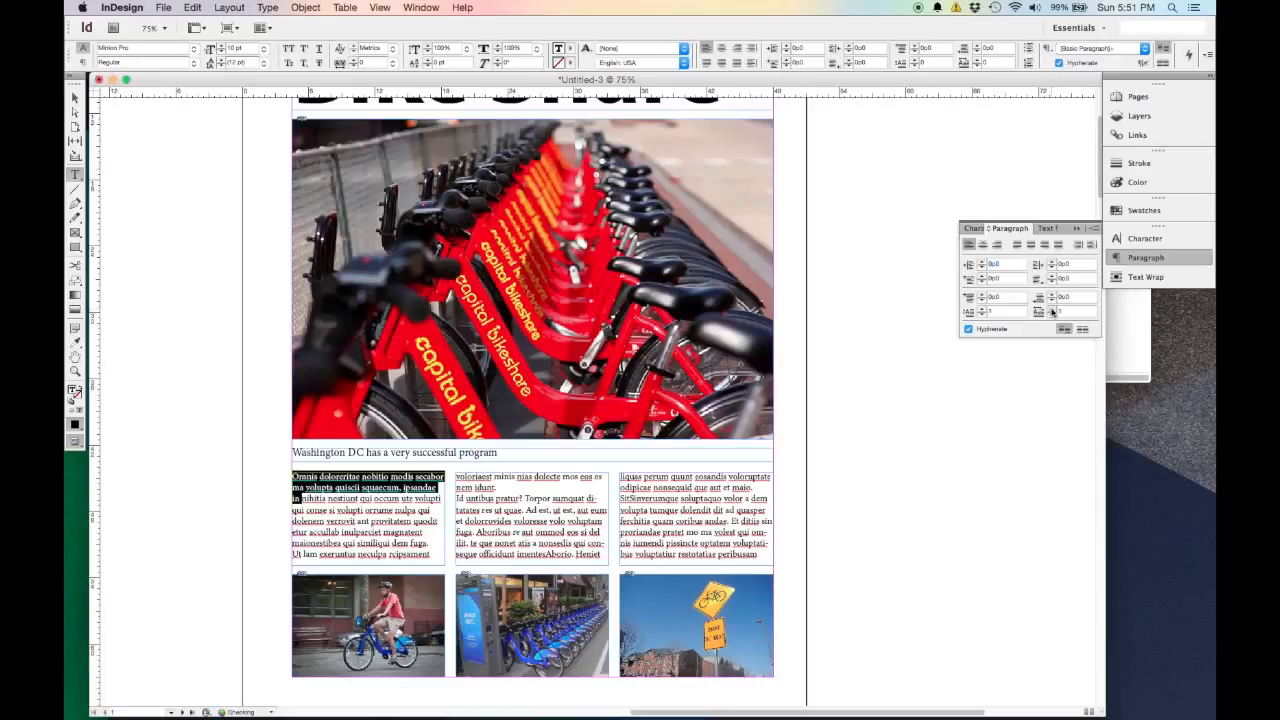
left_click(982, 310)
left_click(982, 310)
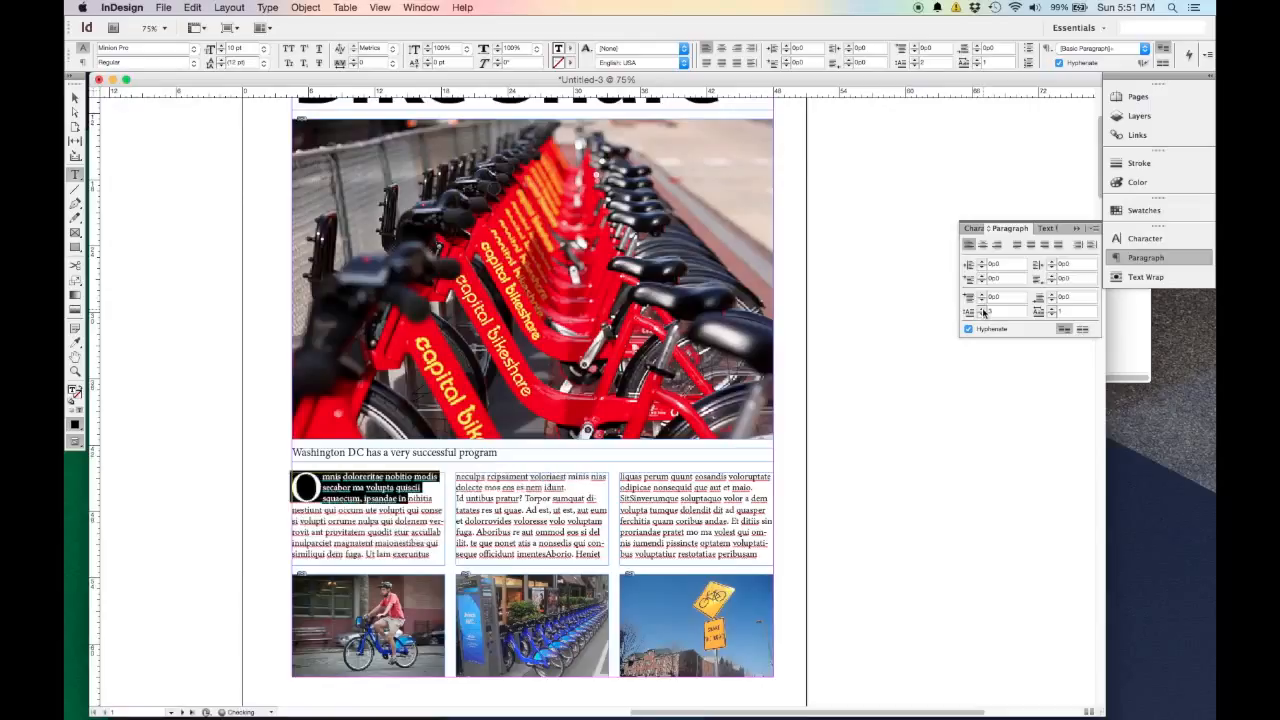
left_click(428, 532)
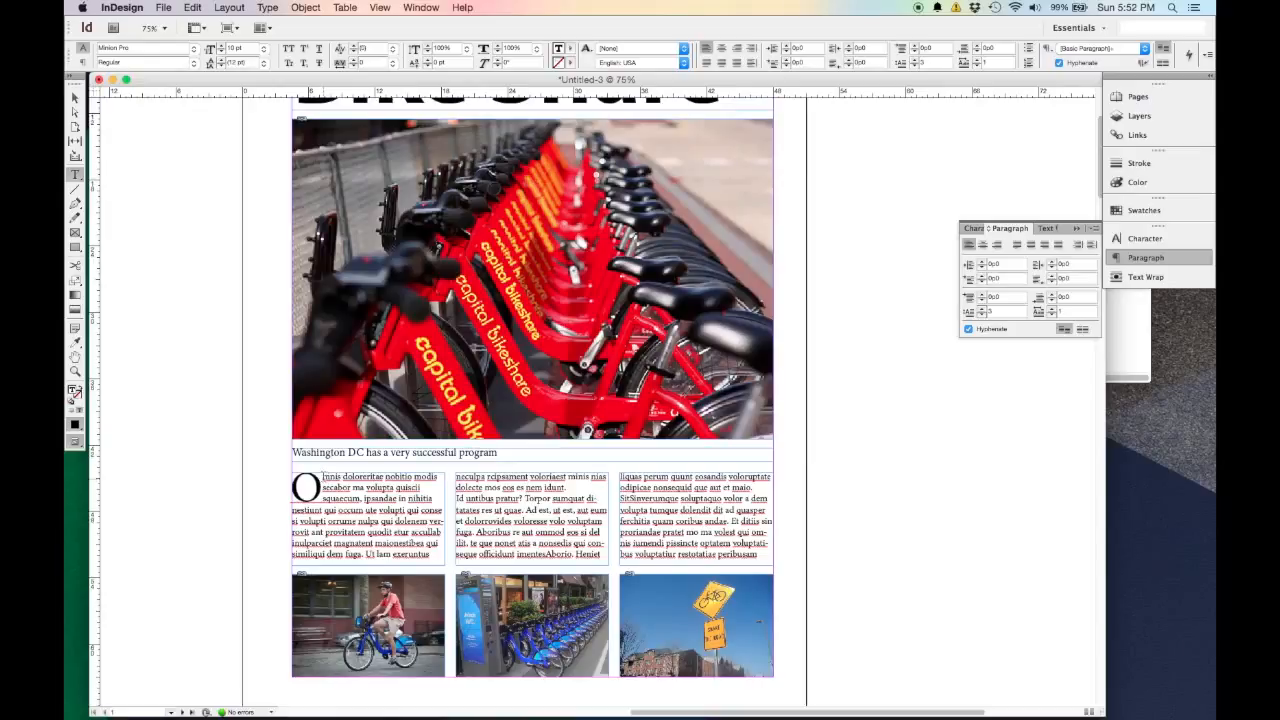
mouse_move(322, 497)
left_mouse_down()
mouse_move(322, 479)
mouse_move(303, 491)
left_mouse_up()
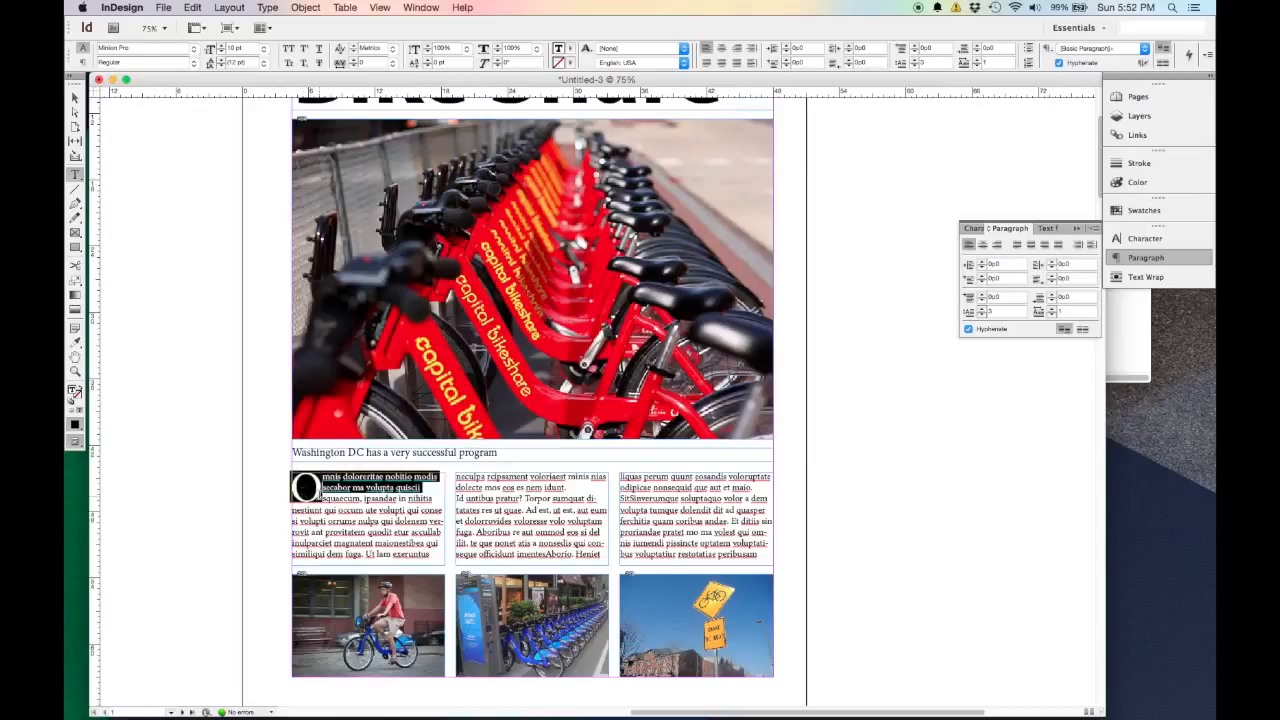
left_click(321, 496)
left_click(333, 476)
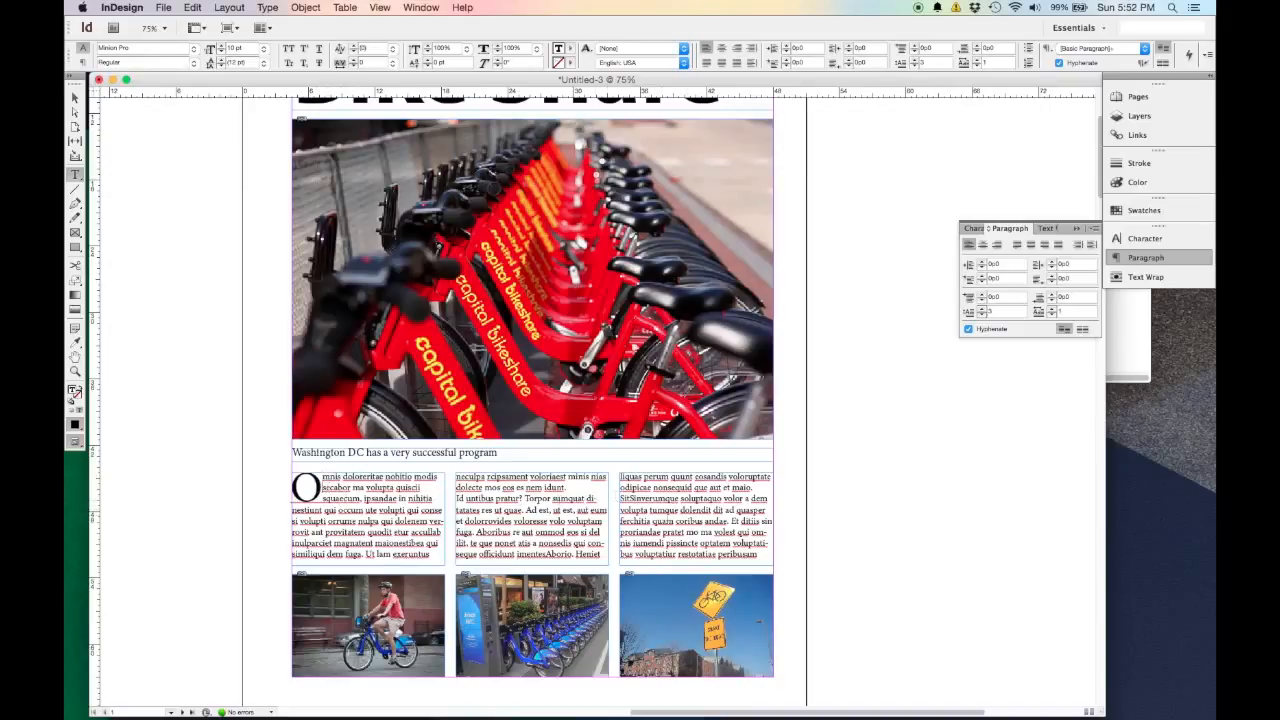
Review the whole cover page in preview mode without guides and frame edges, and return to the normal view.
left_click(75, 97)
key("super+minus")
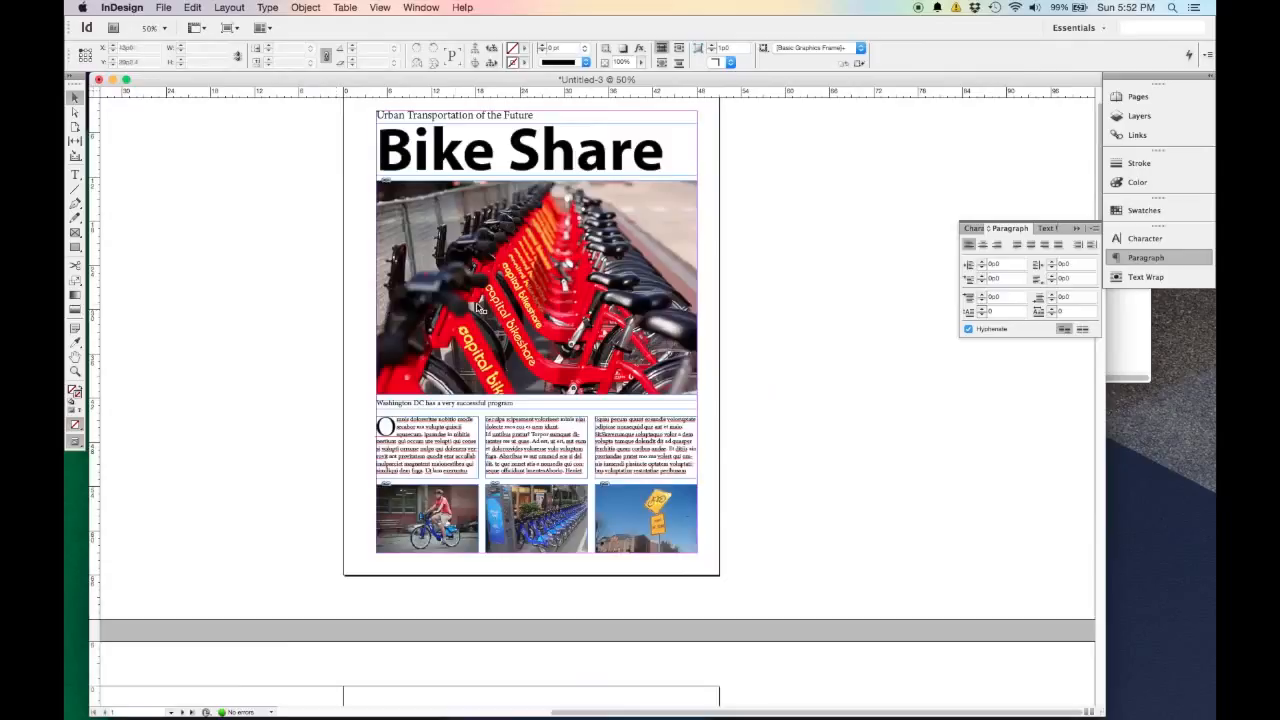
scroll(798, 358, "down", 1)
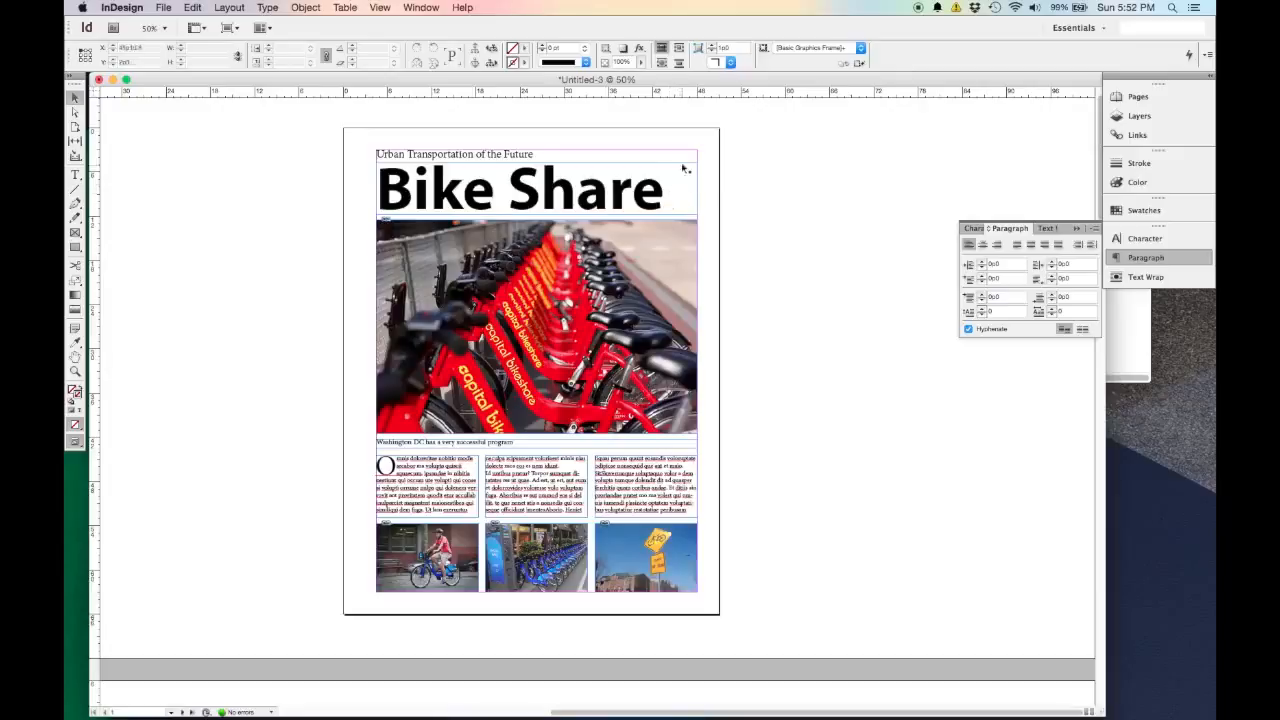
left_click(650, 558)
left_click(536, 327)
key("w")
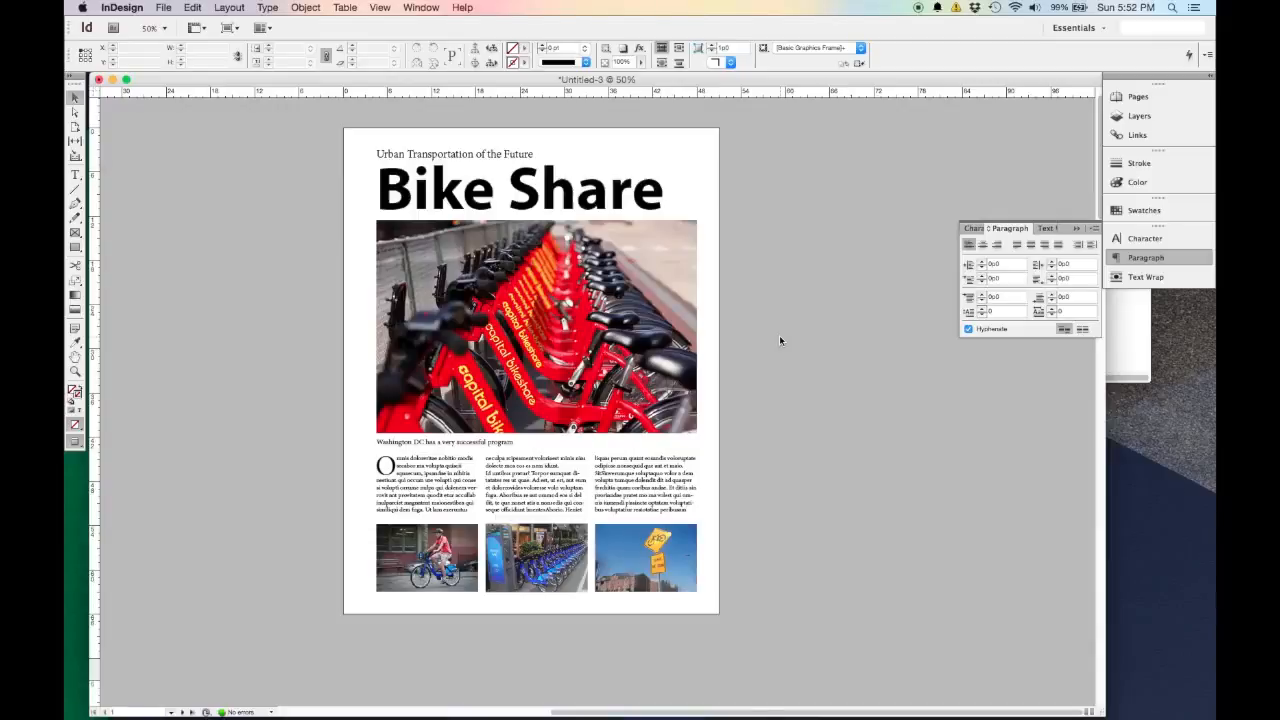
key("w")
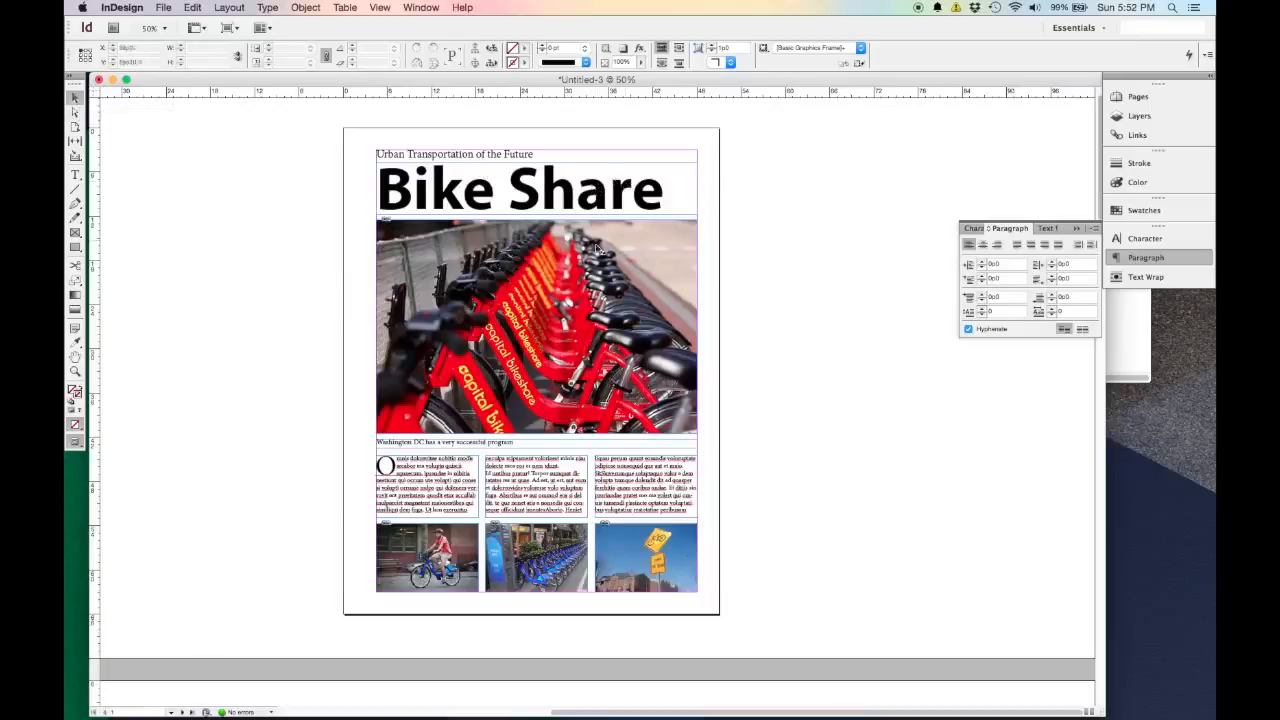
Select all the text of the Bike Share title and switch its color controls to CMYK.
double_click(568, 186)
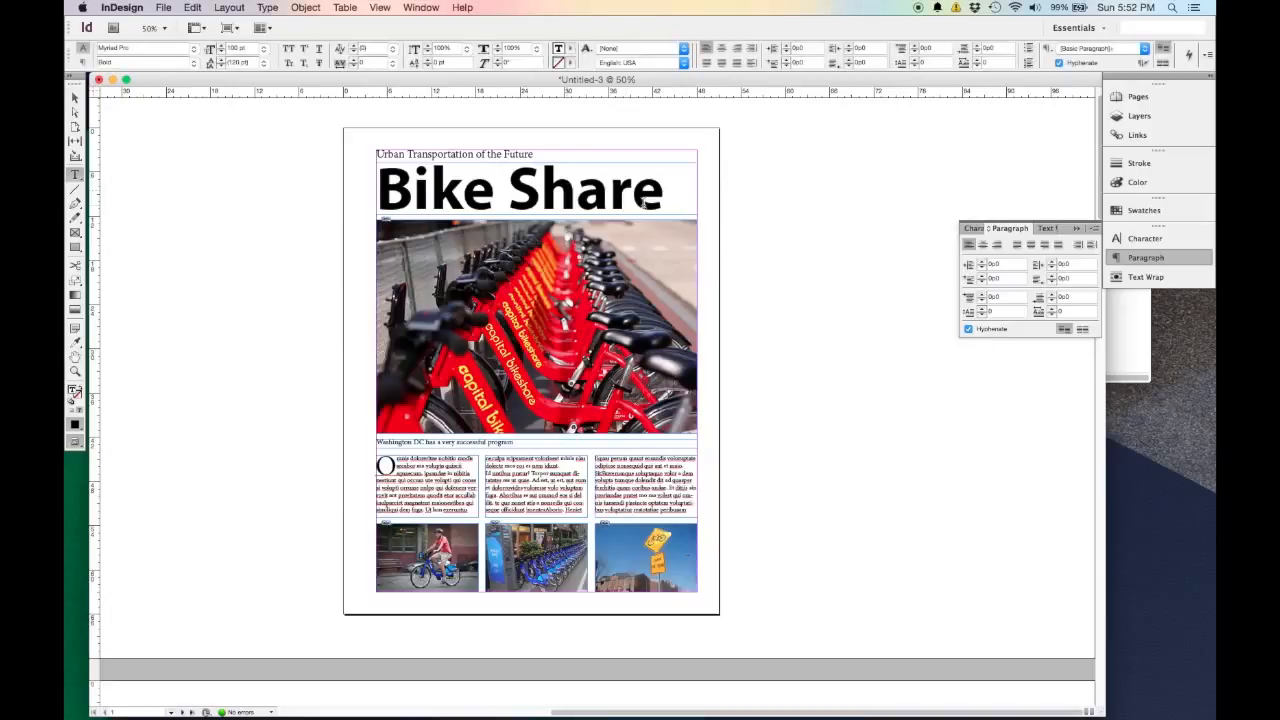
left_click_drag(666, 200, 378, 156)
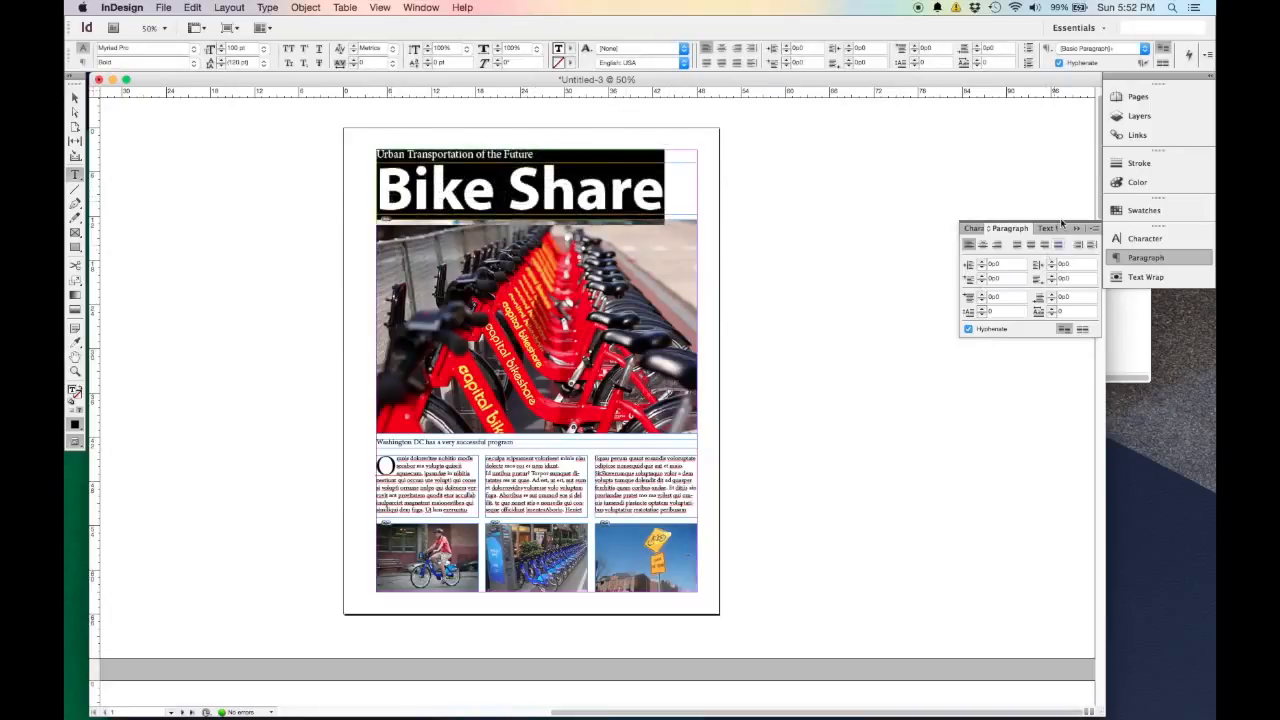
left_click(1137, 183)
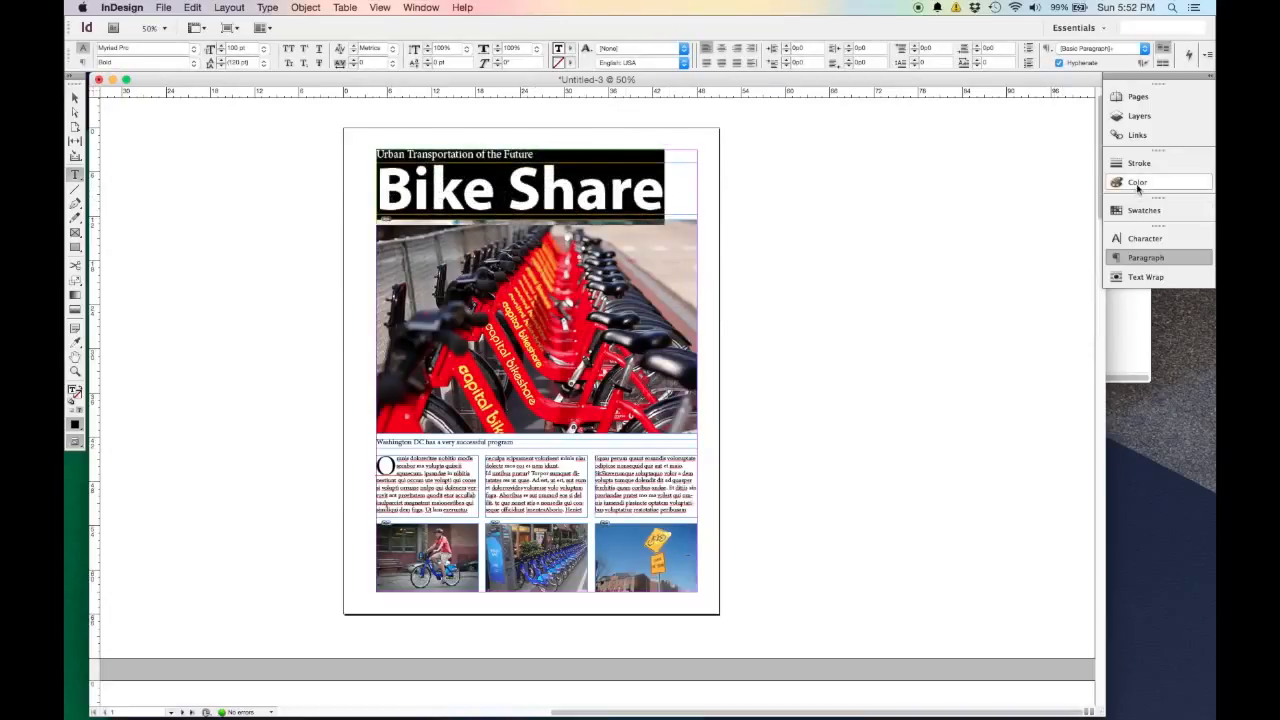
left_click(438, 8)
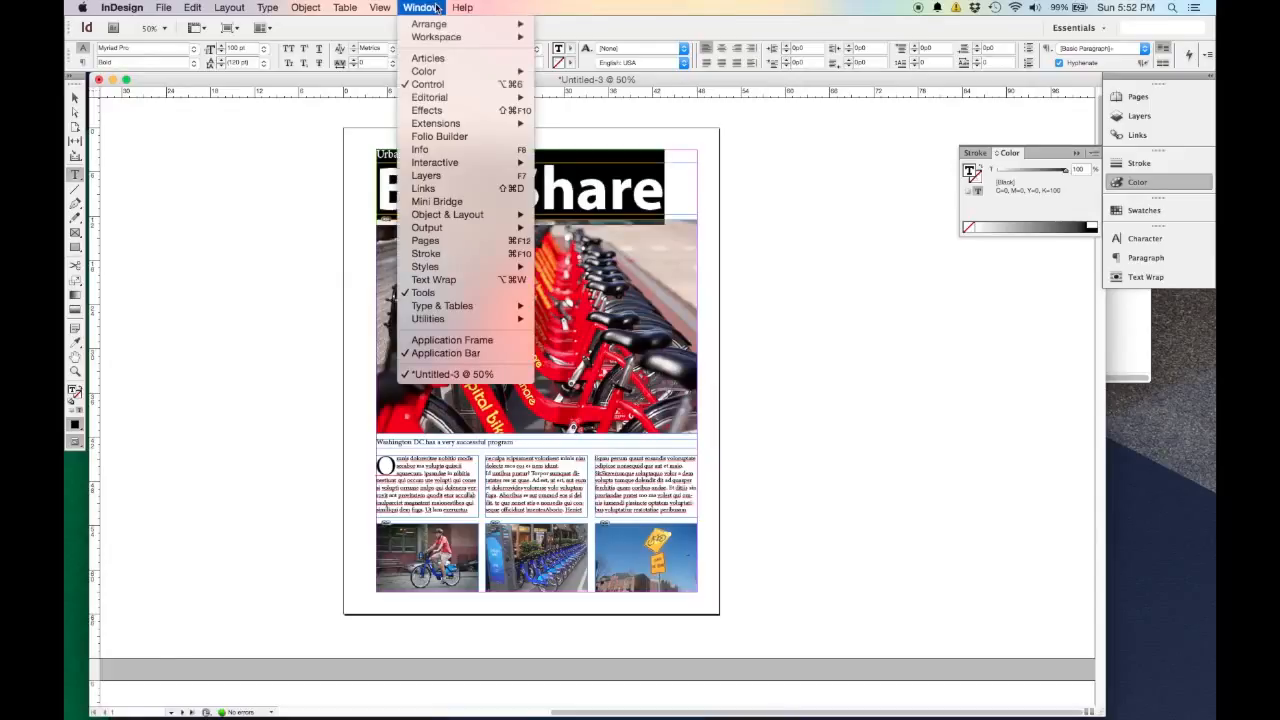
mouse_move(447, 78)
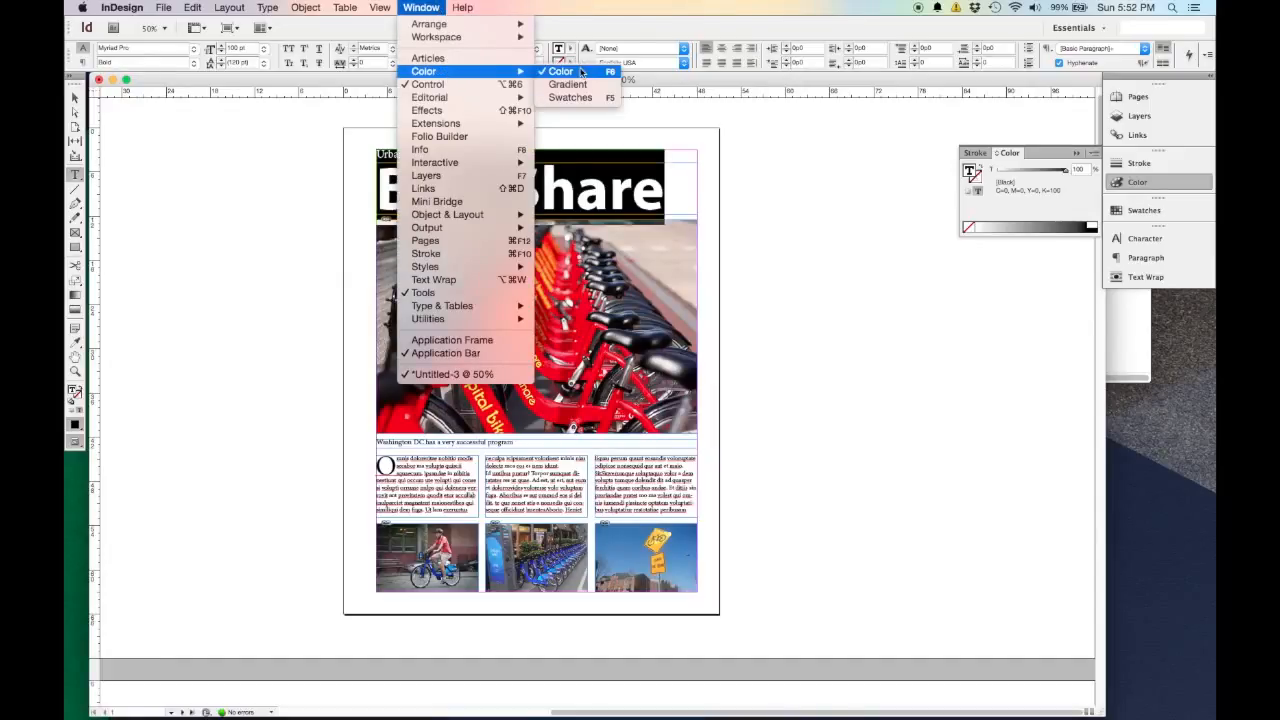
left_click(1036, 202)
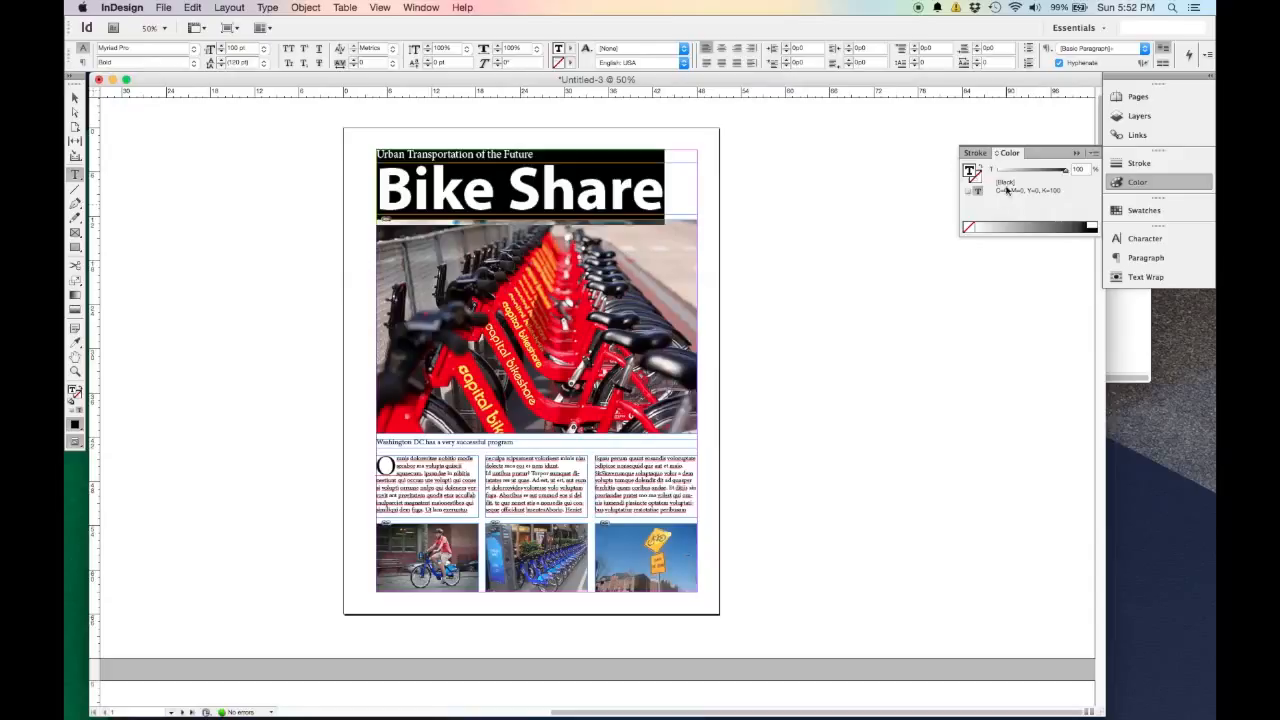
left_click(1094, 157)
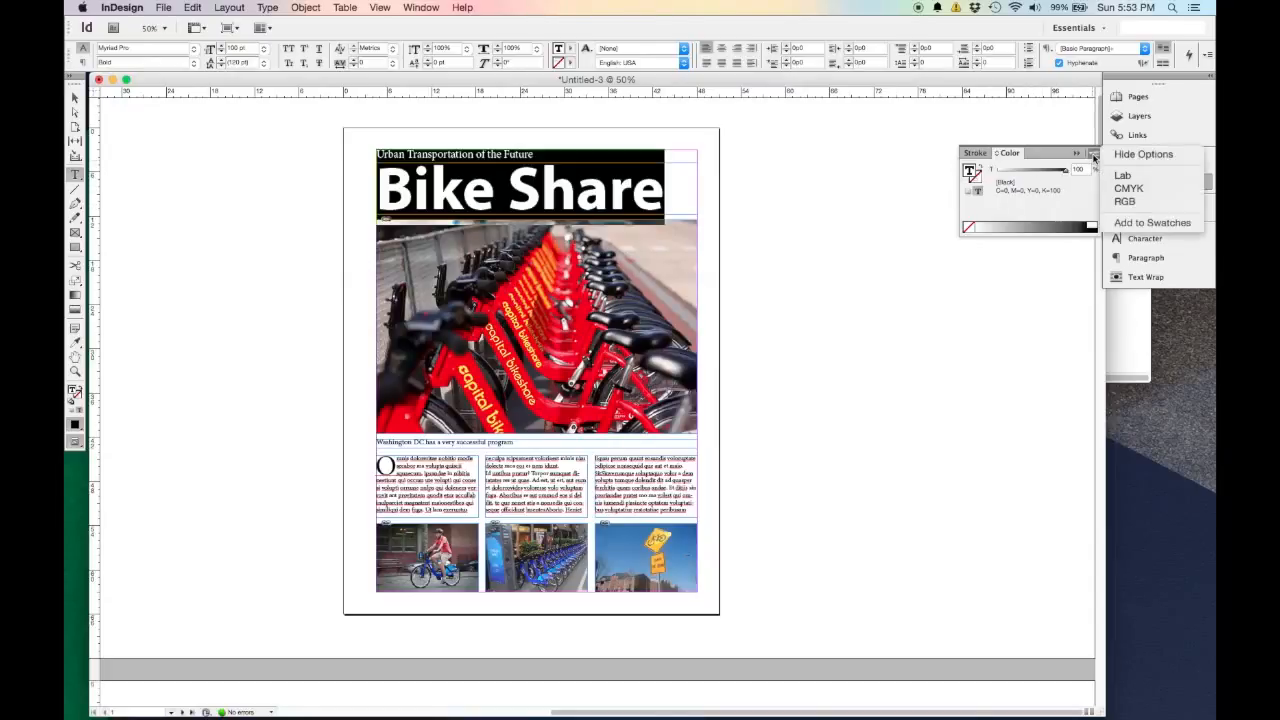
left_click(1145, 189)
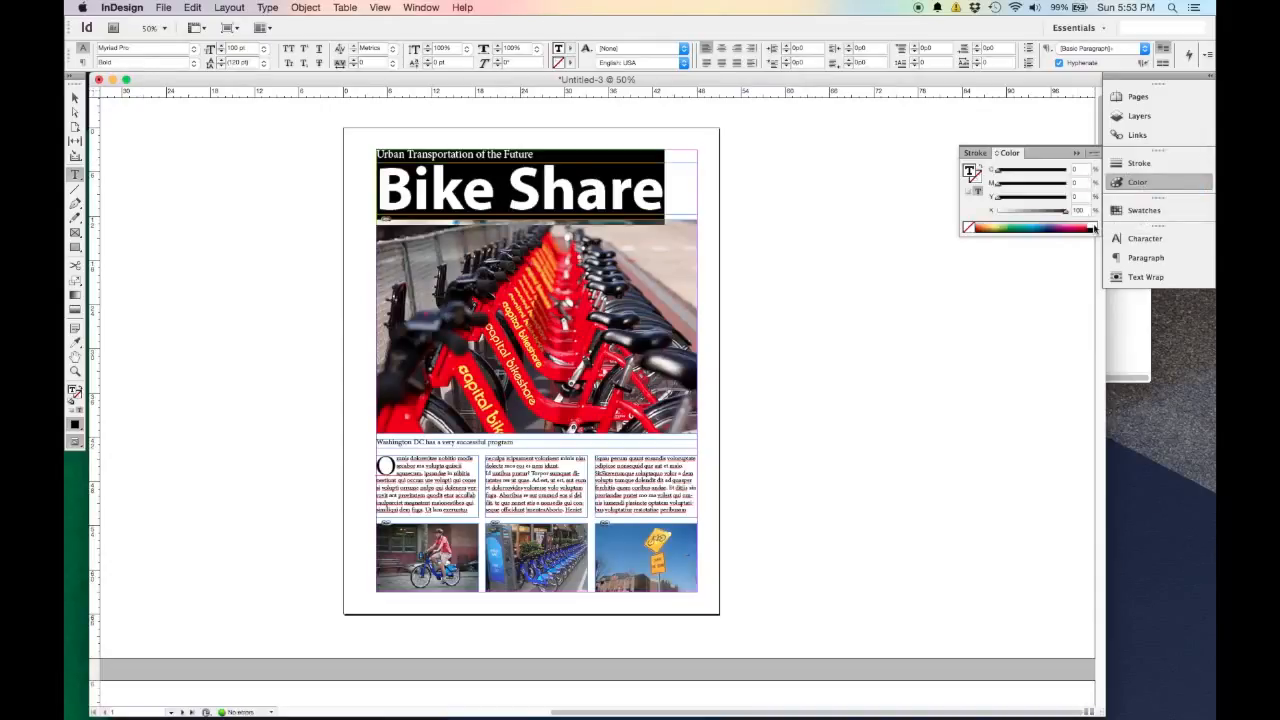
Color the selected Bike Share title a light cyan blue from the color spectrum, and deselect it.
left_click(1036, 225)
left_click(1033, 226)
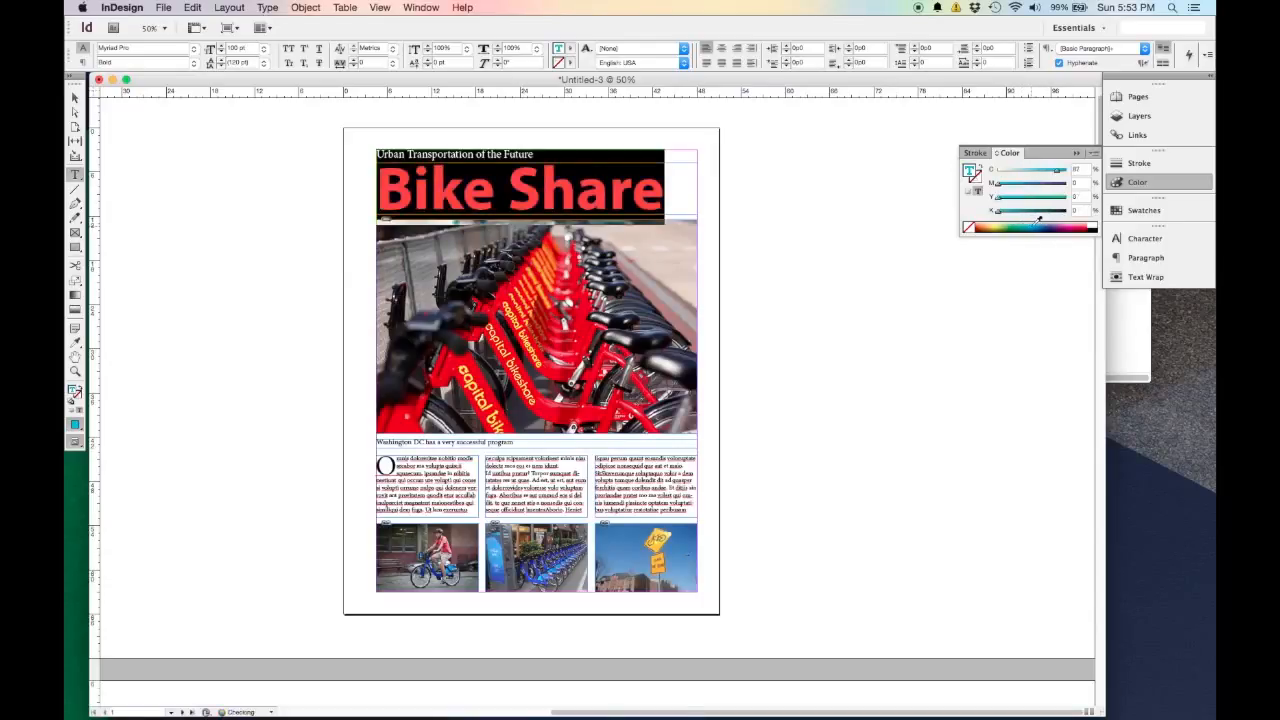
left_click(1035, 225)
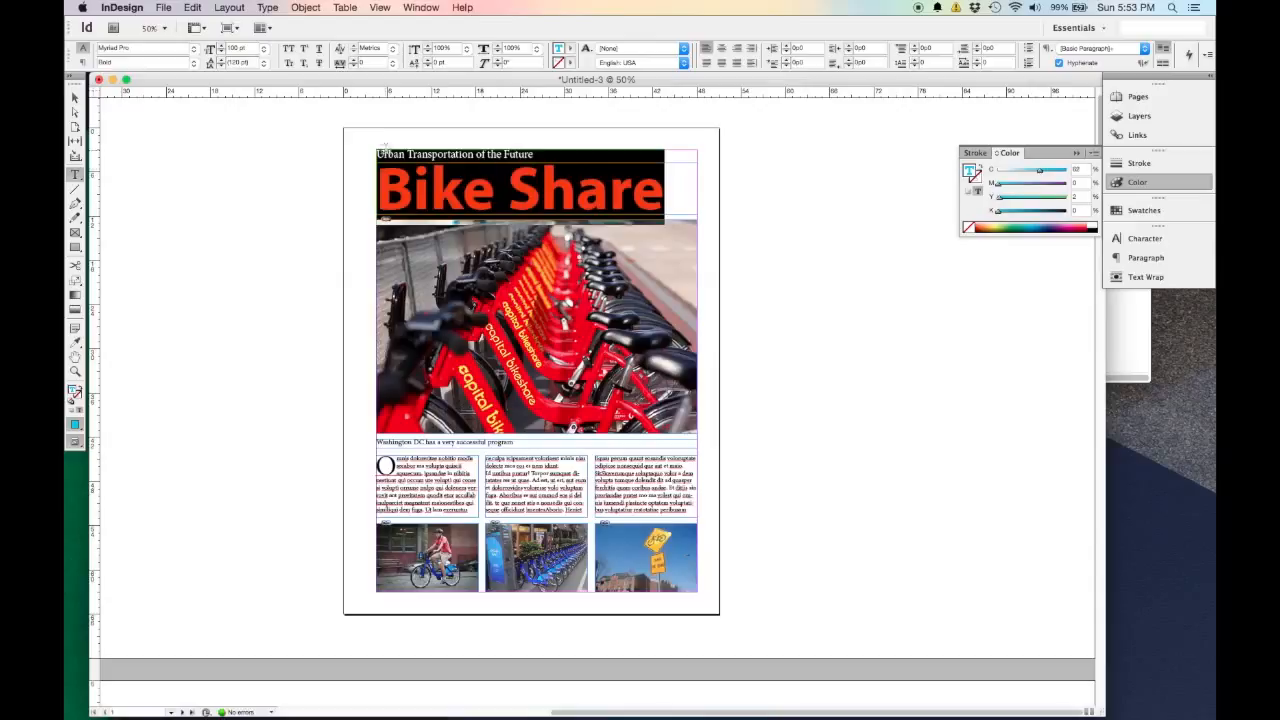
left_click(74, 97)
left_click(200, 212)
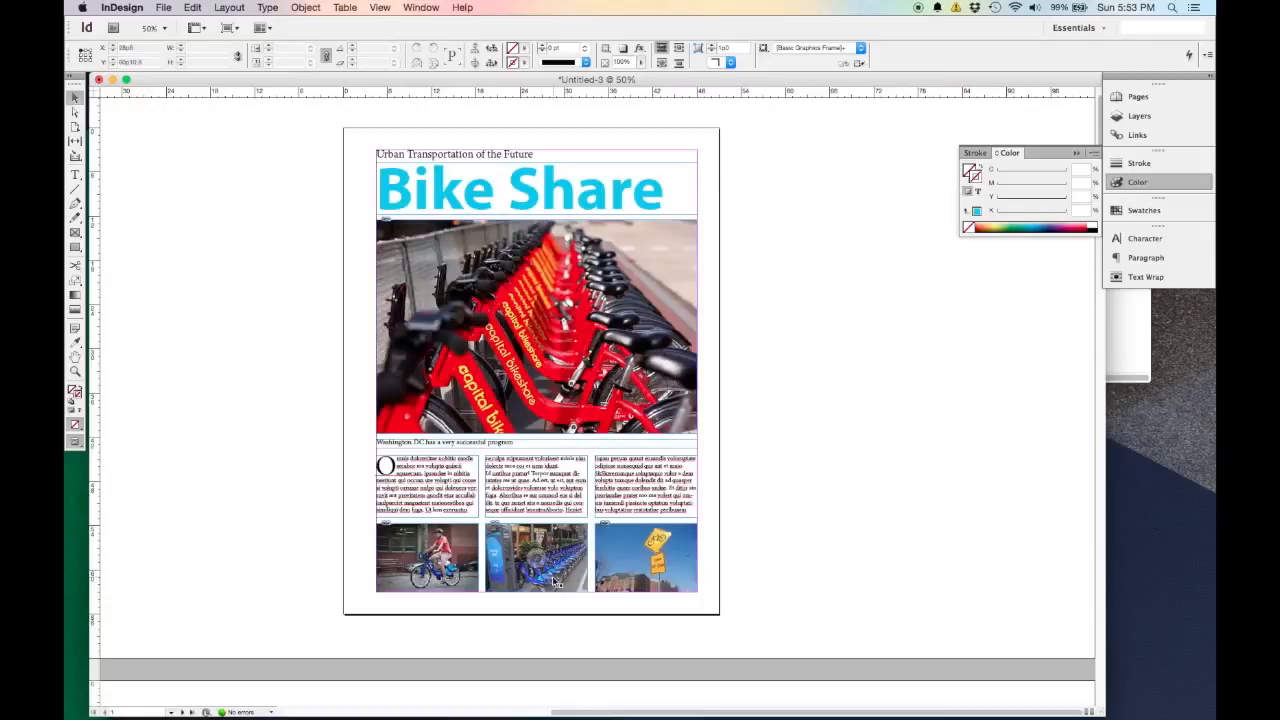
Sample the blue of the bikes in the middle small picture with the Eyedropper and swap it from stroke to fill.
scroll(553, 582, "up", 4)
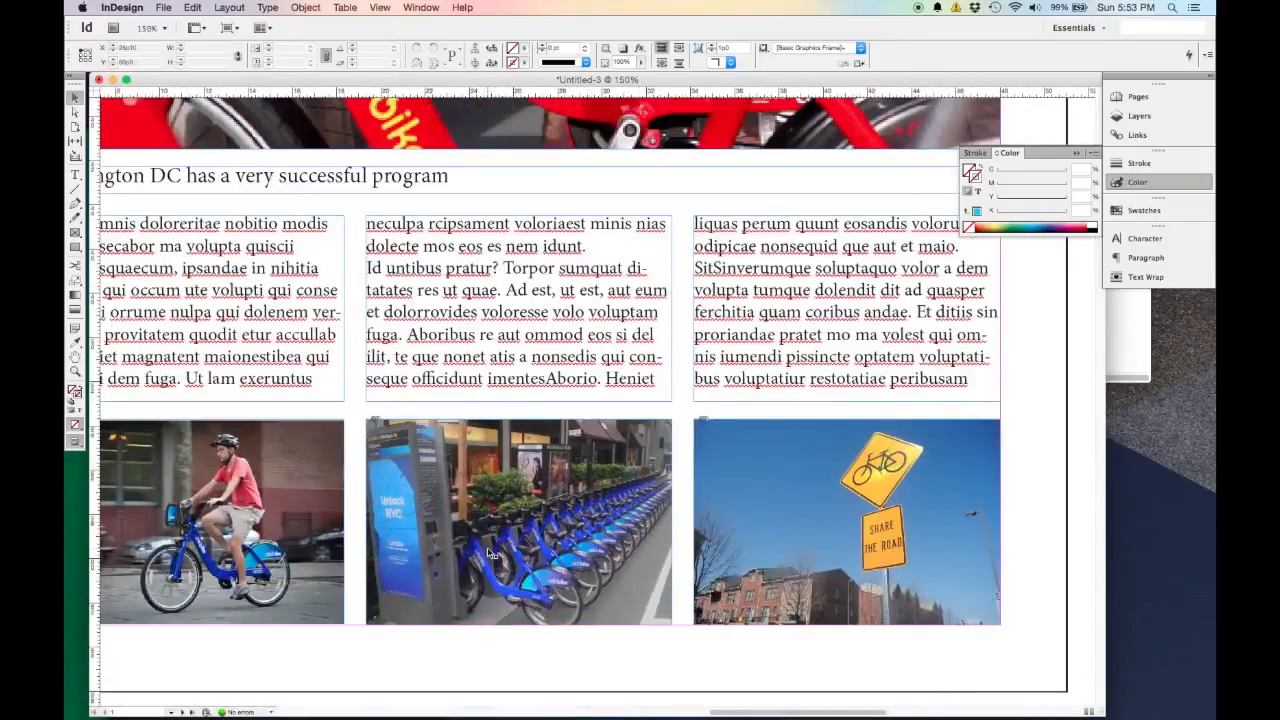
left_click(76, 342)
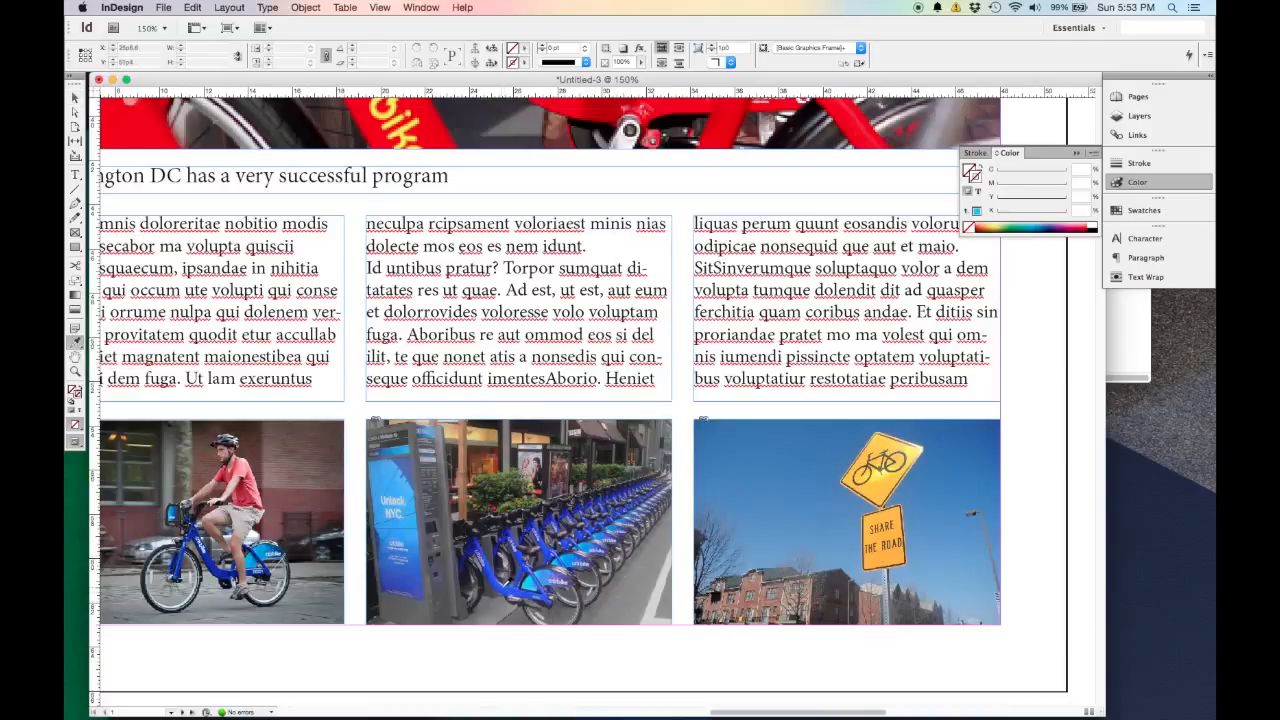
left_click(491, 587)
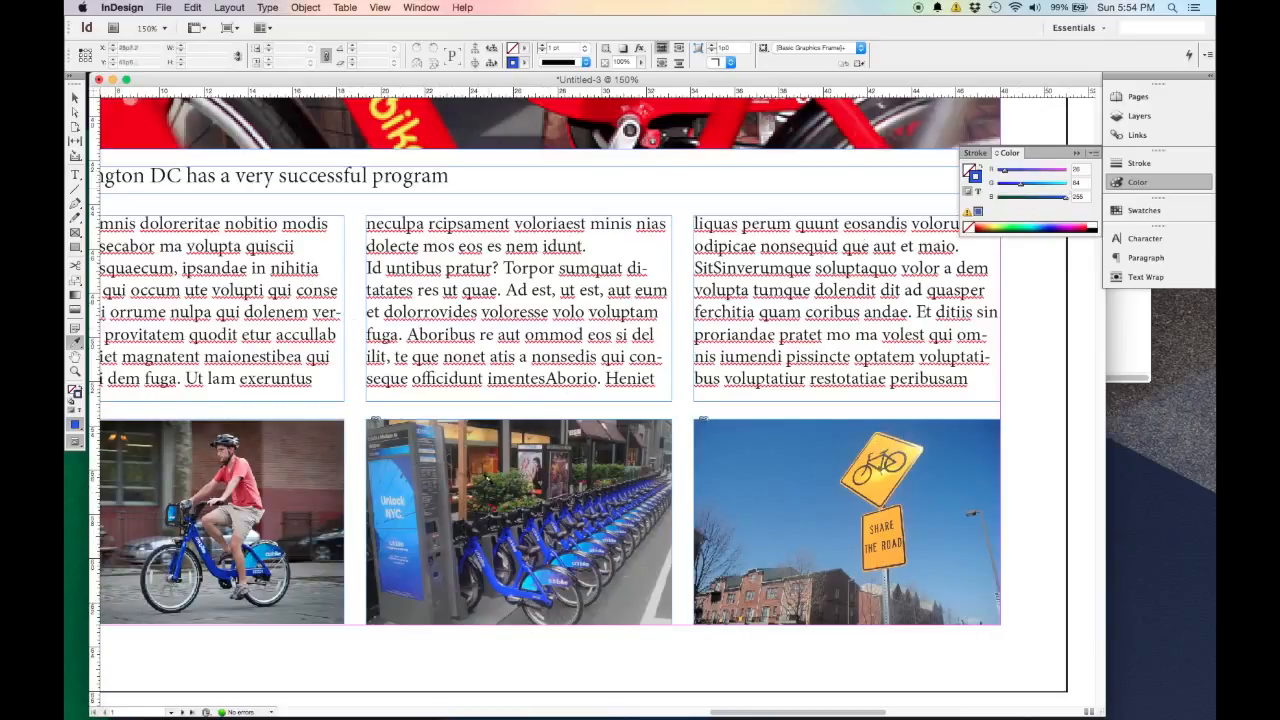
left_click(76, 97)
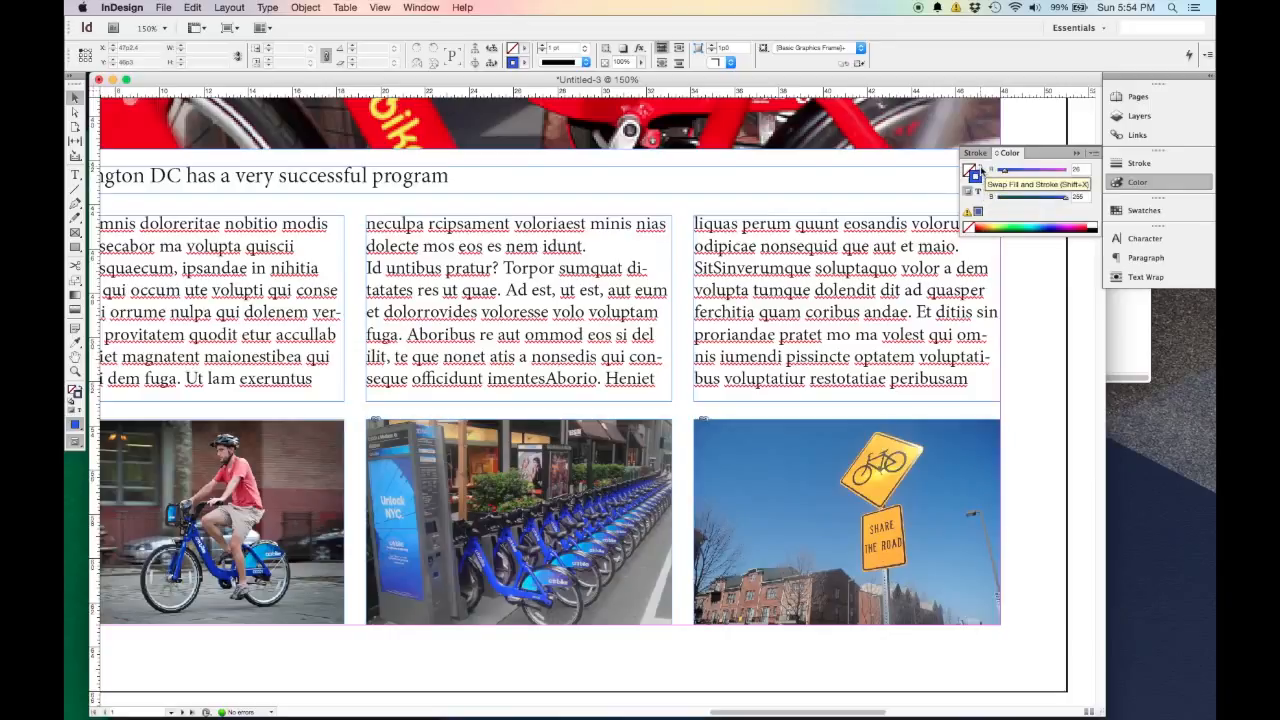
left_click(980, 172)
Sample a blue of RGB 33, 71, 255 from the small pictures with the Eyedropper and apply blue to the whole Bike Share title.
scroll(815, 283, "up", 10)
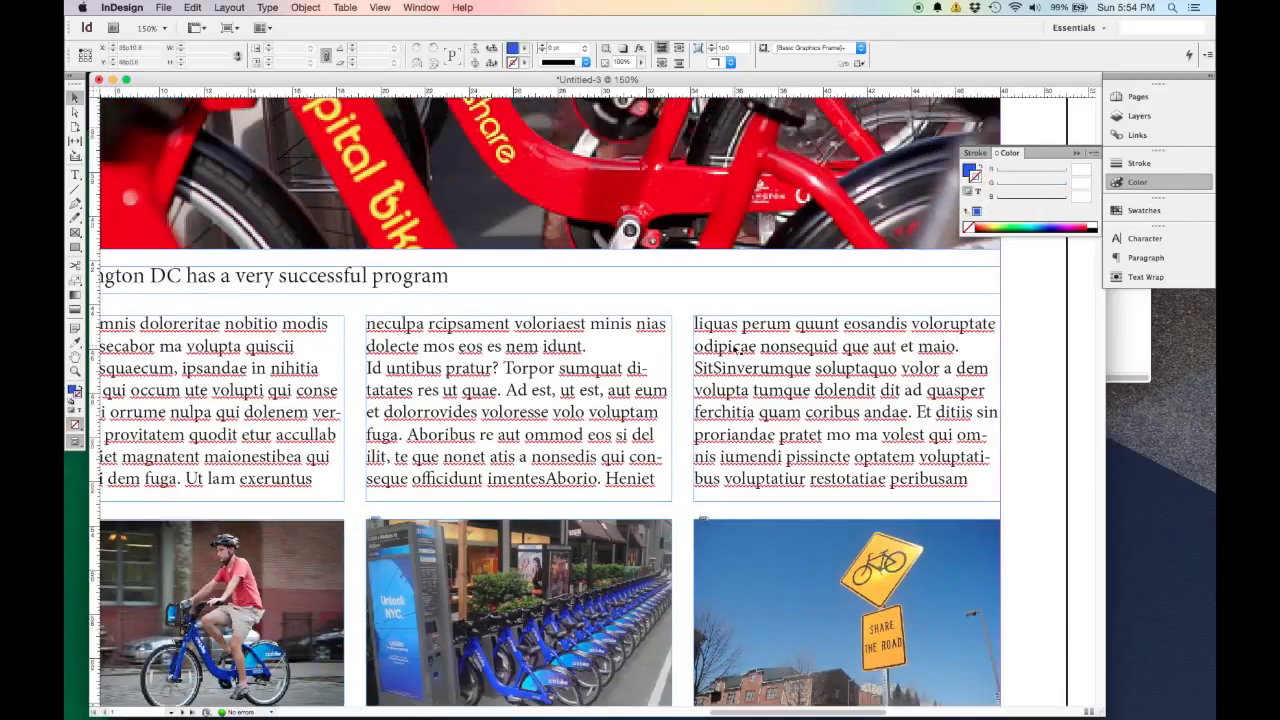
scroll(557, 383, "up", 5)
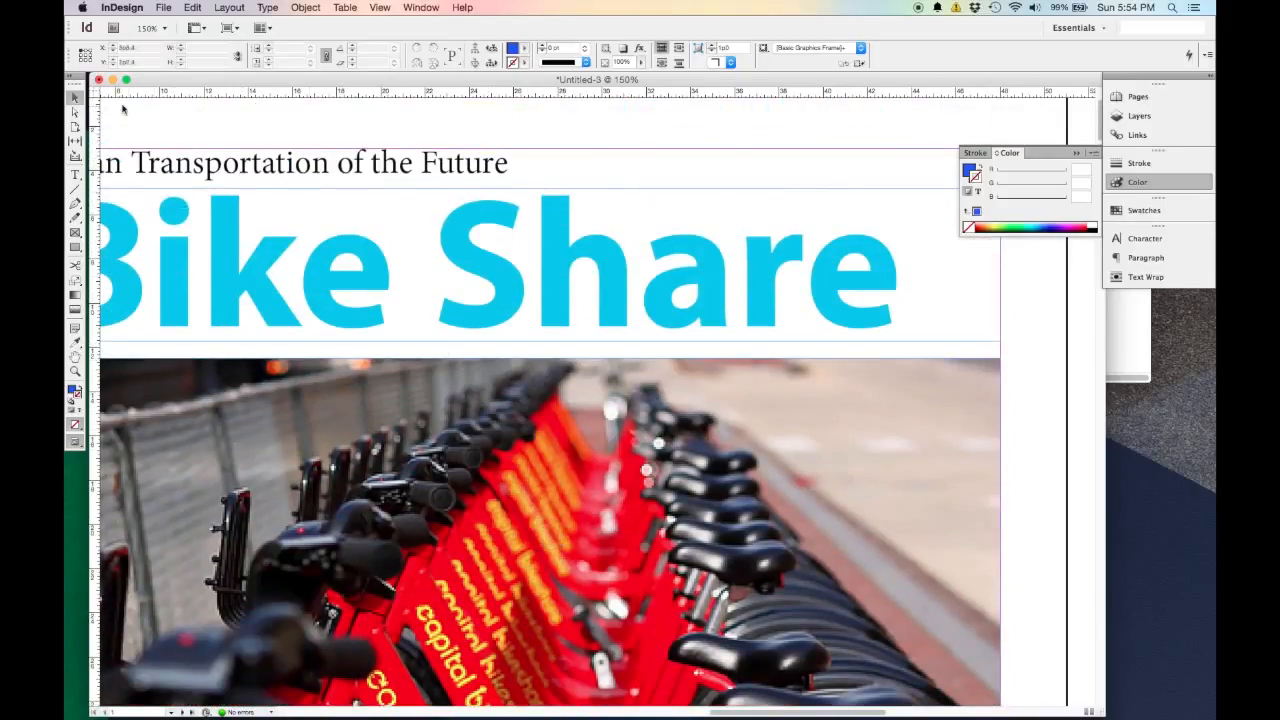
left_click(74, 343)
scroll(731, 243, "down", 10)
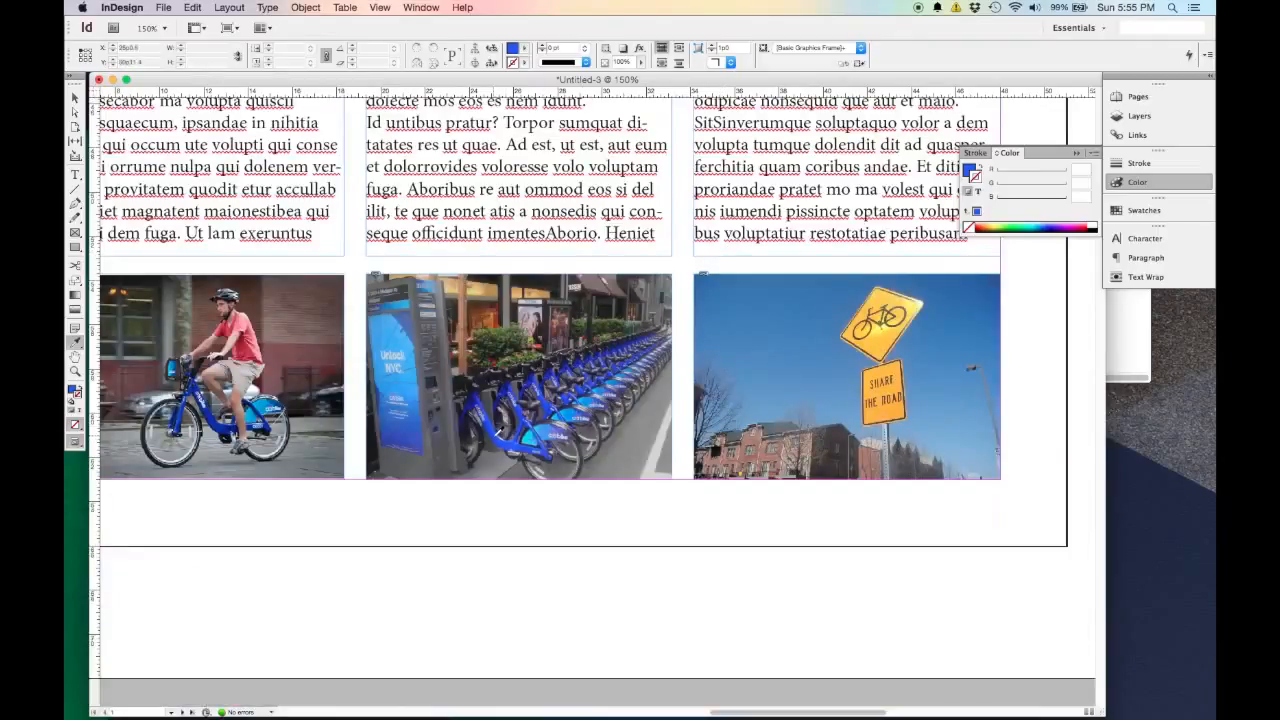
scroll(494, 430, "up", 5)
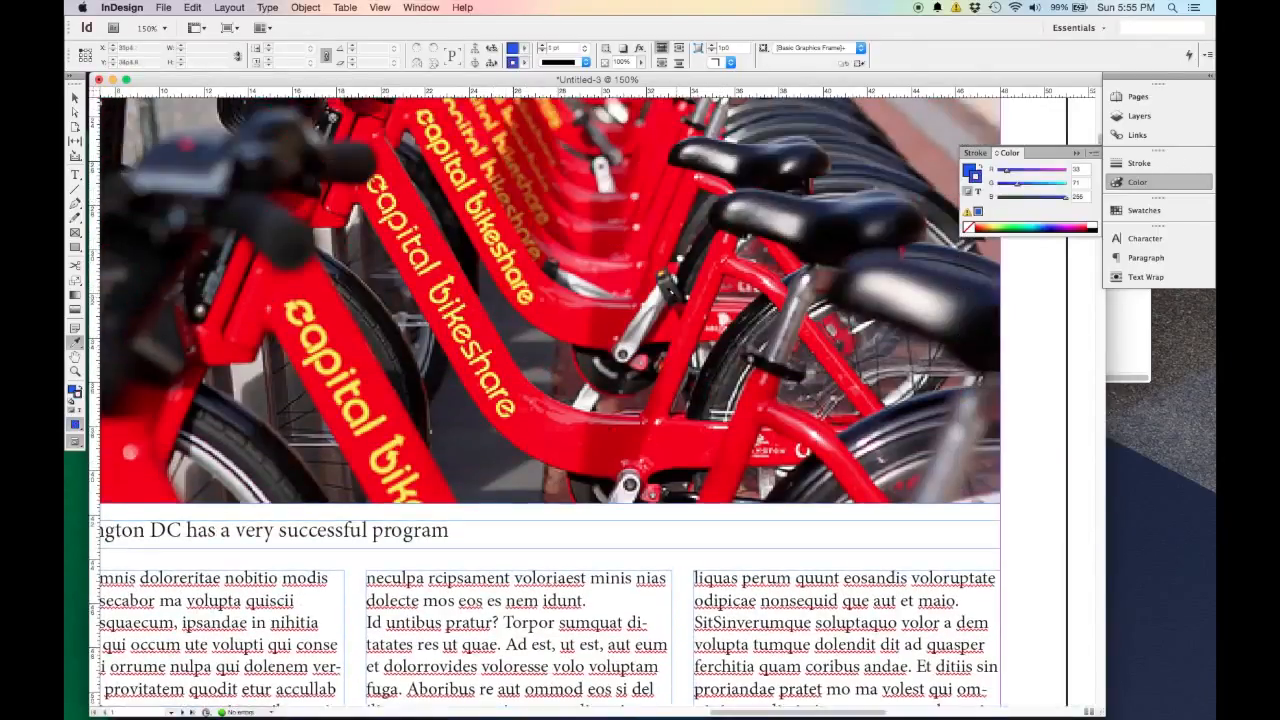
scroll(670, 298, "up", 8)
scroll(670, 298, "up", 1)
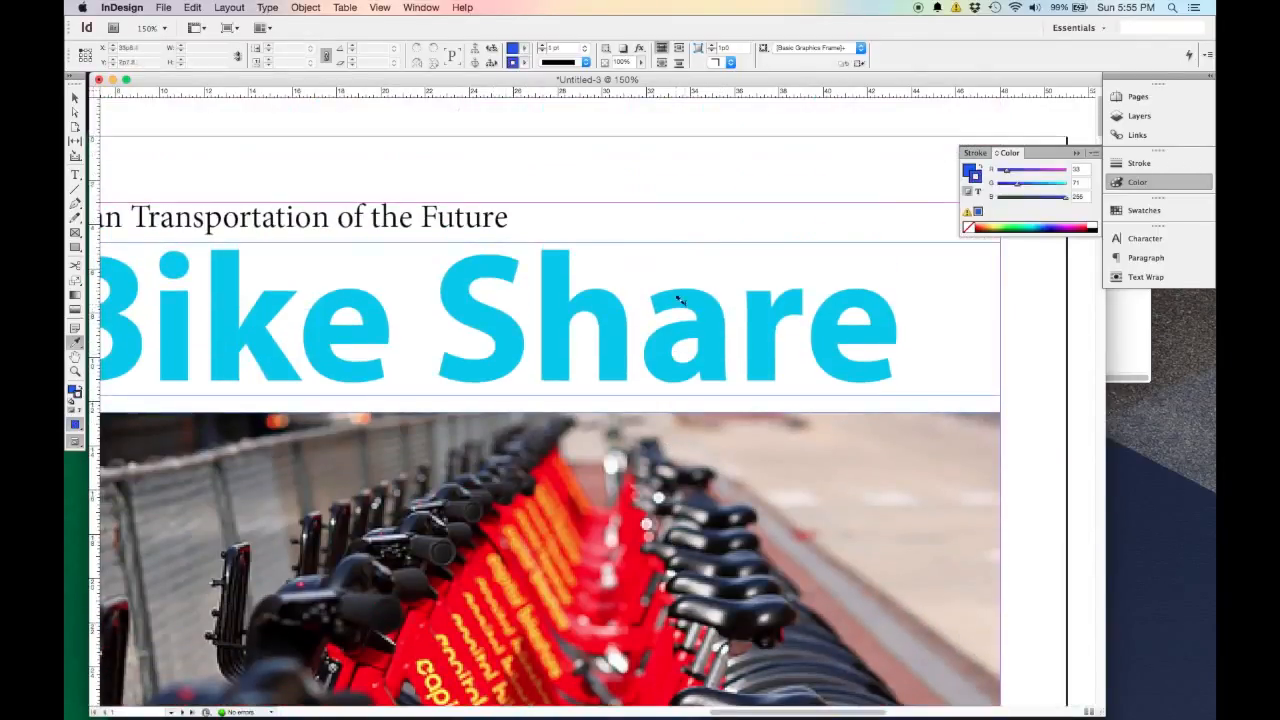
scroll(705, 310, "down", 1, "alt")
scroll(717, 308, "down", 1, "alt")
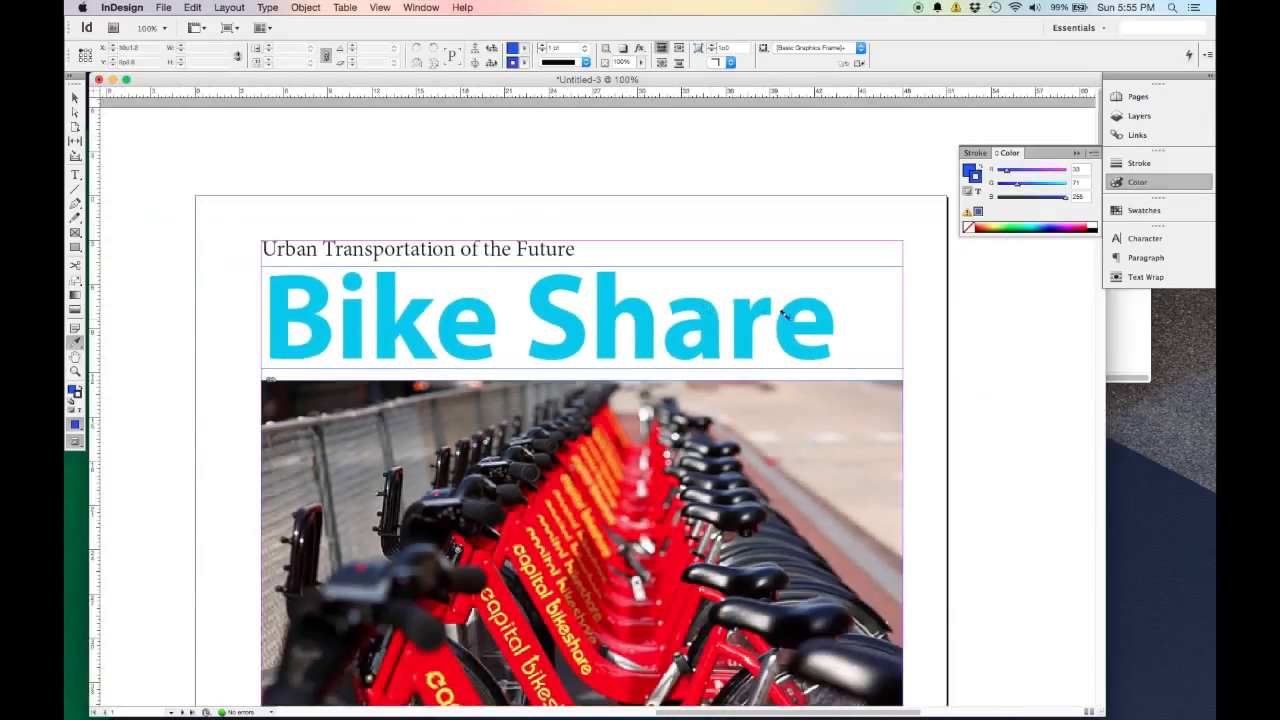
left_click_drag(837, 320, 195, 342)
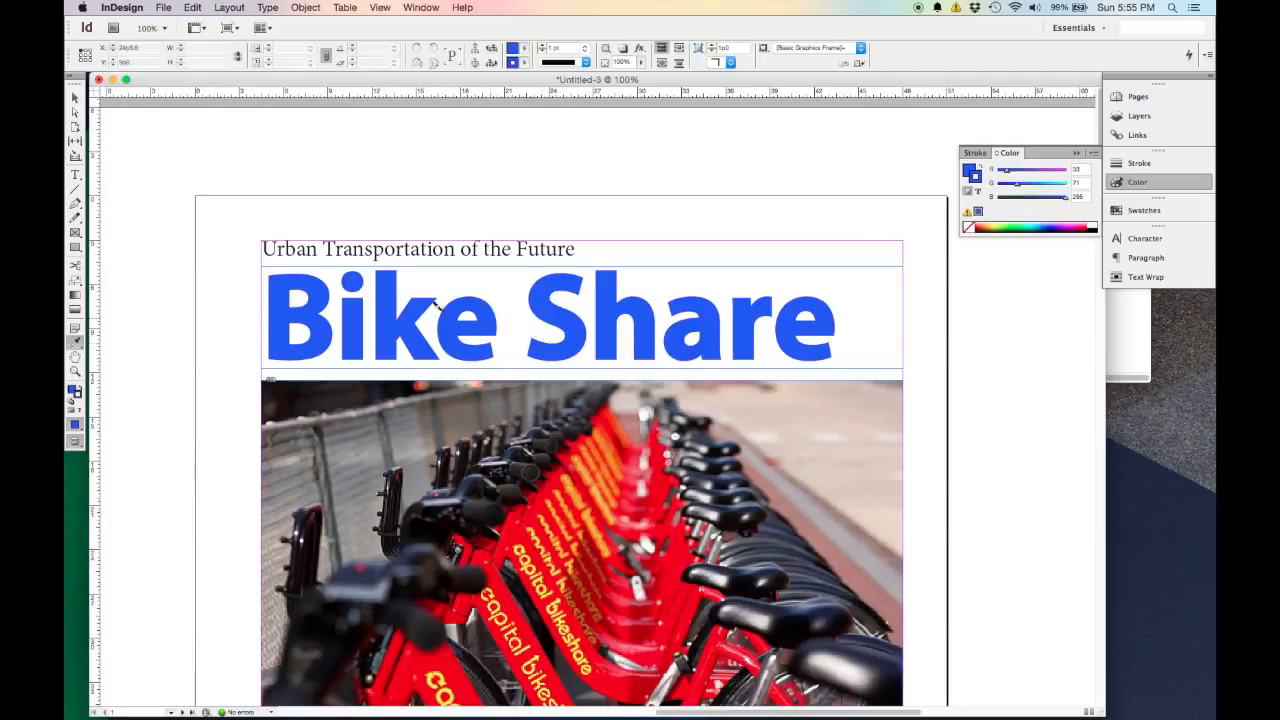
Remove the stroke color from the text of the Bike Share title, keeping its blue fill, and deselect the title.
scroll(472, 318, "down", 10)
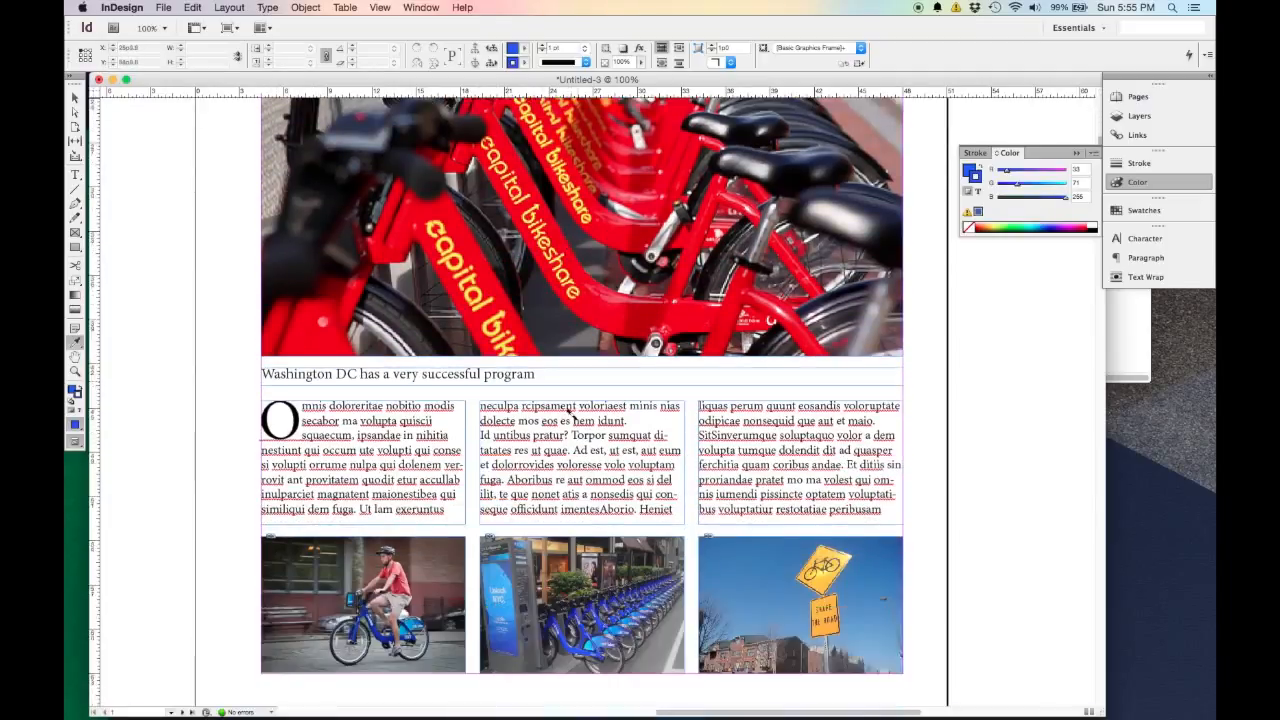
scroll(737, 234, "up", 10)
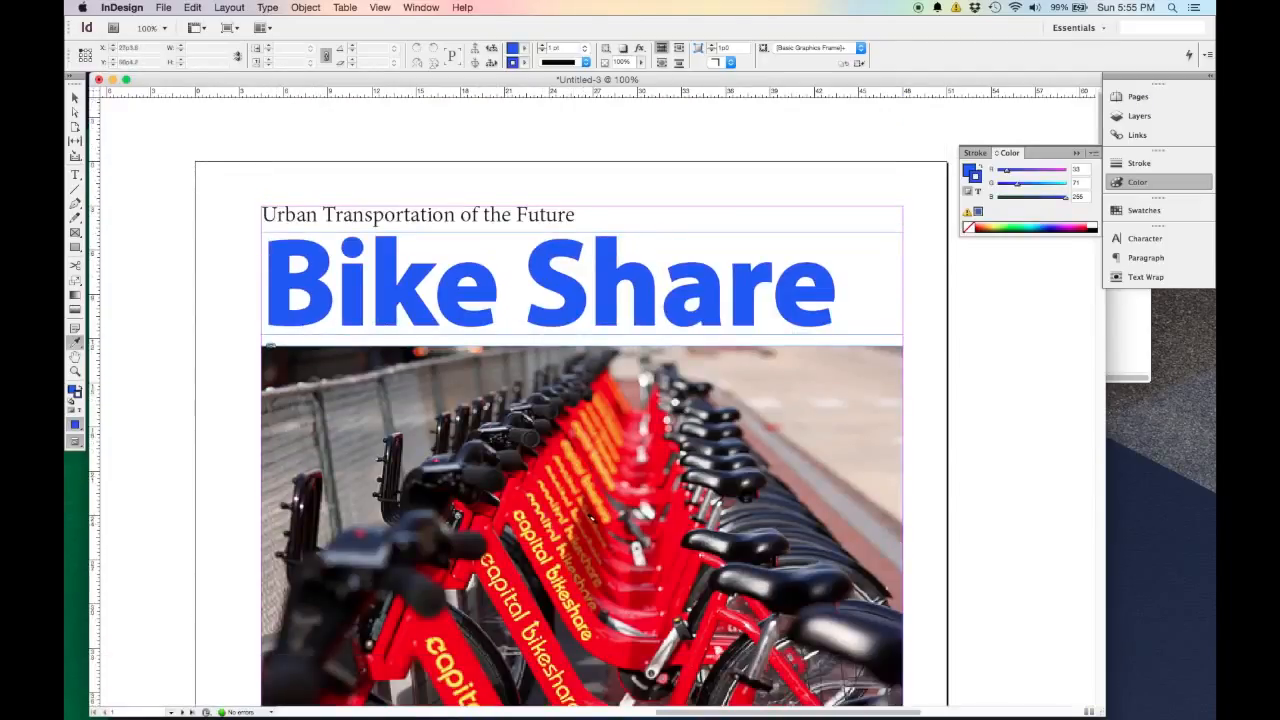
left_click(75, 97)
left_click(643, 293)
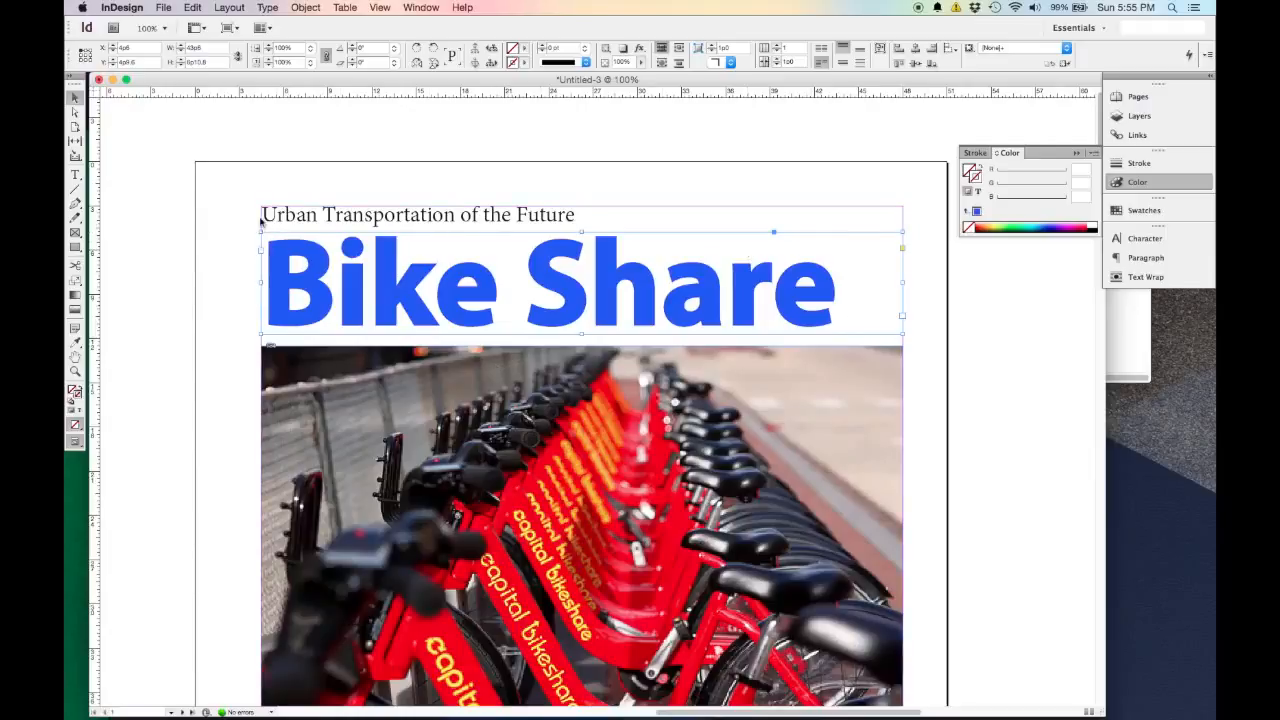
left_click(979, 194)
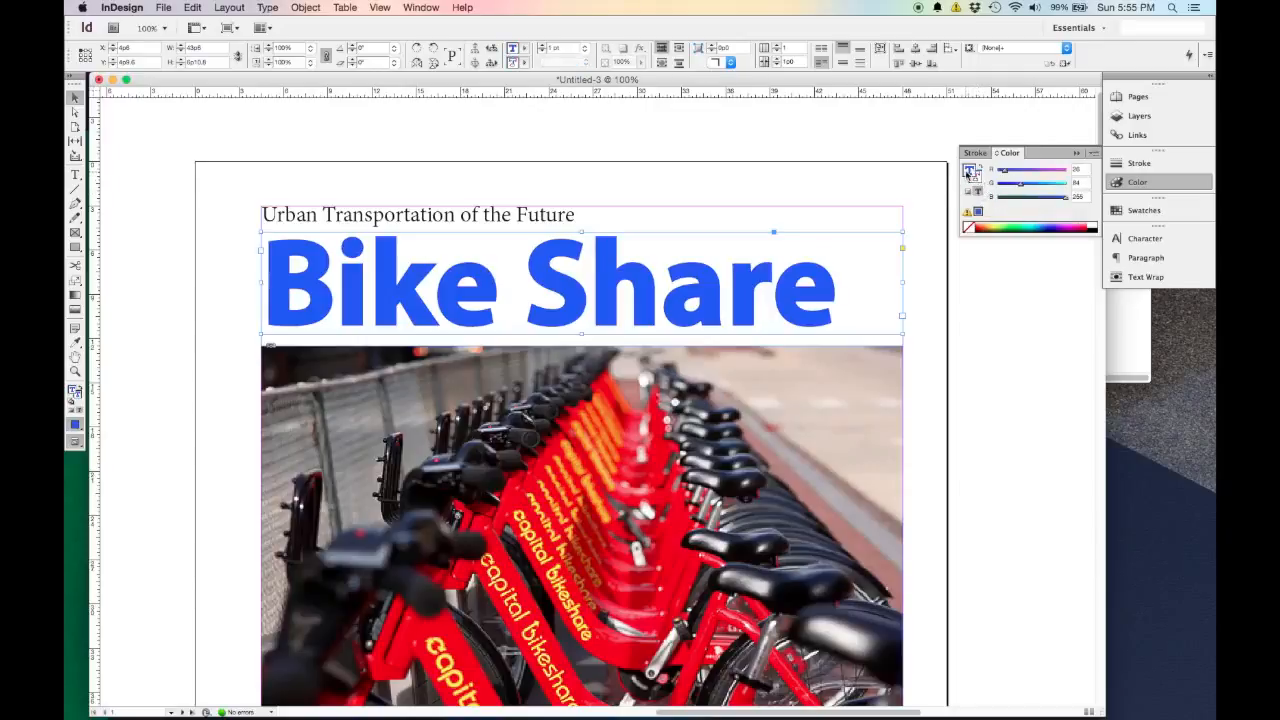
left_click(978, 185)
left_click(969, 229)
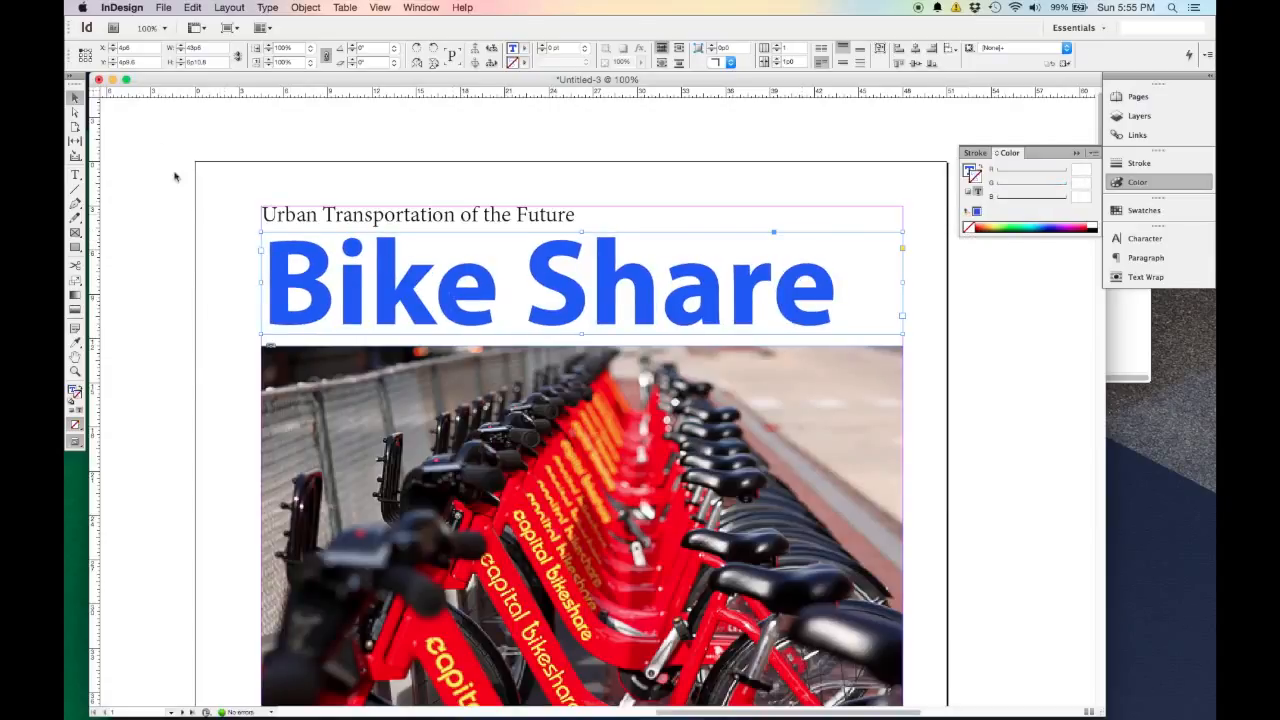
left_click(129, 249)
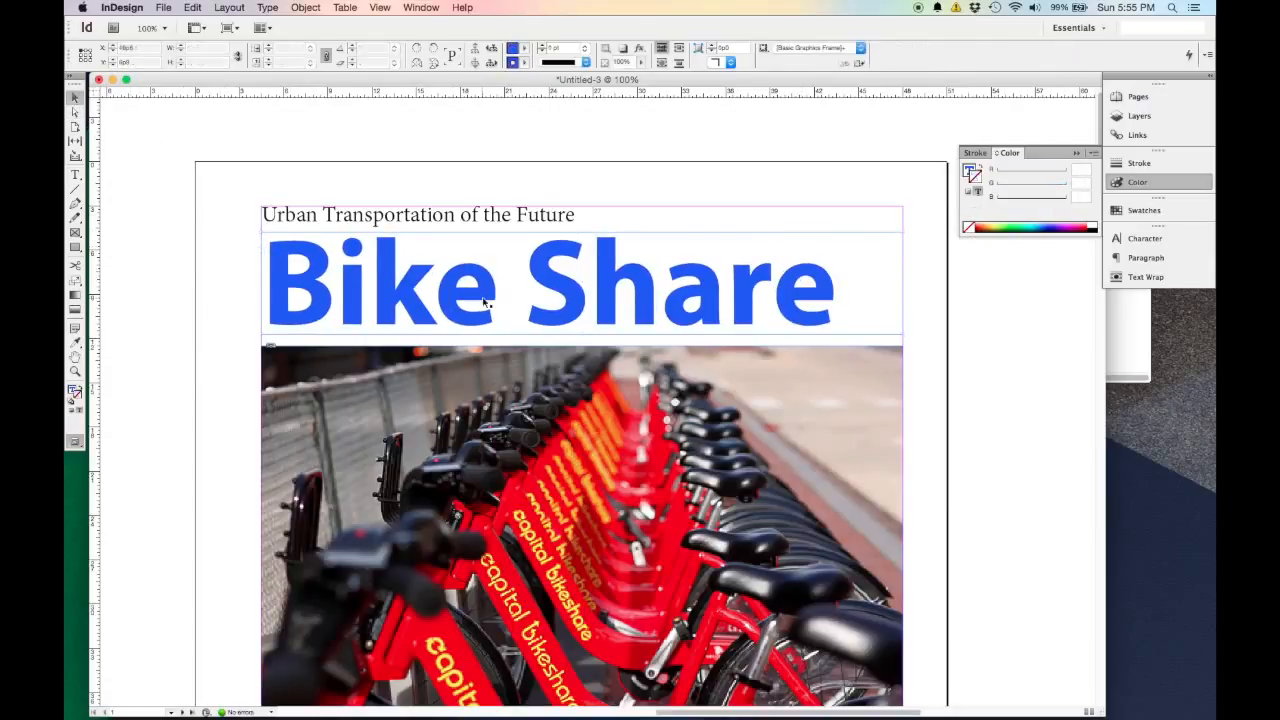
Move the Washington DC caption slightly up, closer to the large picture, and deselect it.
scroll(484, 302, "down", 10)
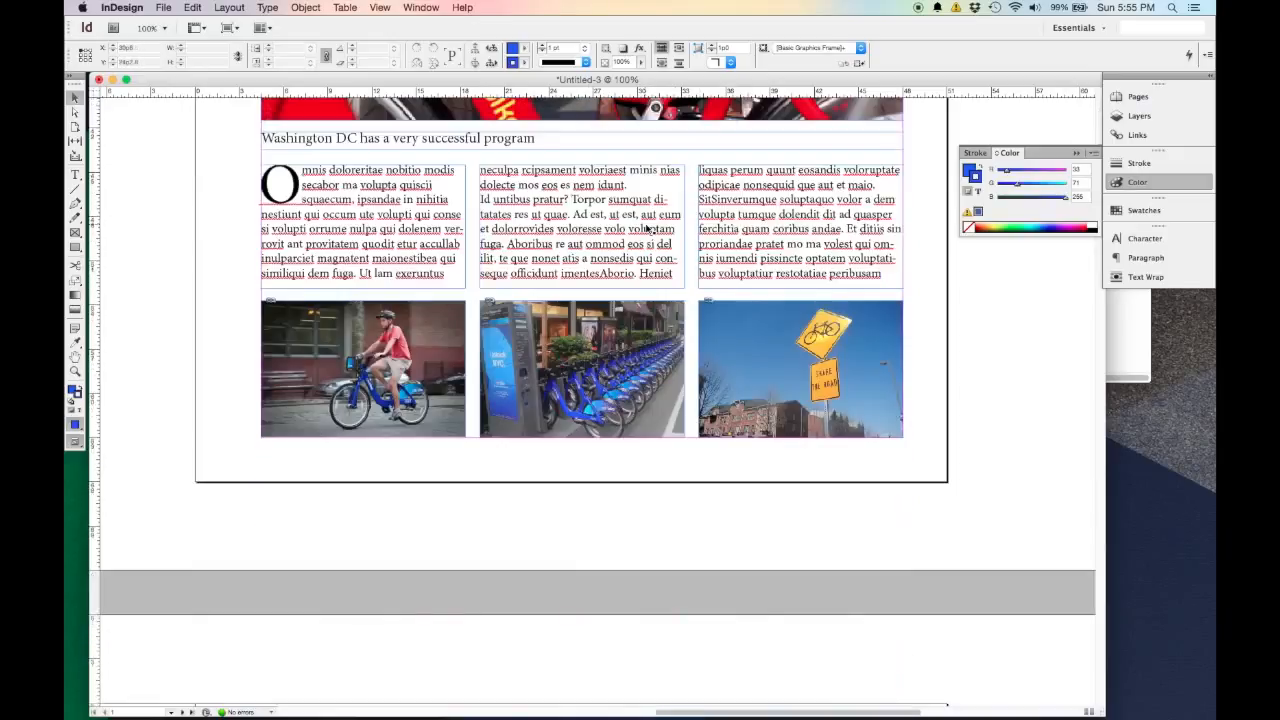
scroll(611, 274, "up", 10)
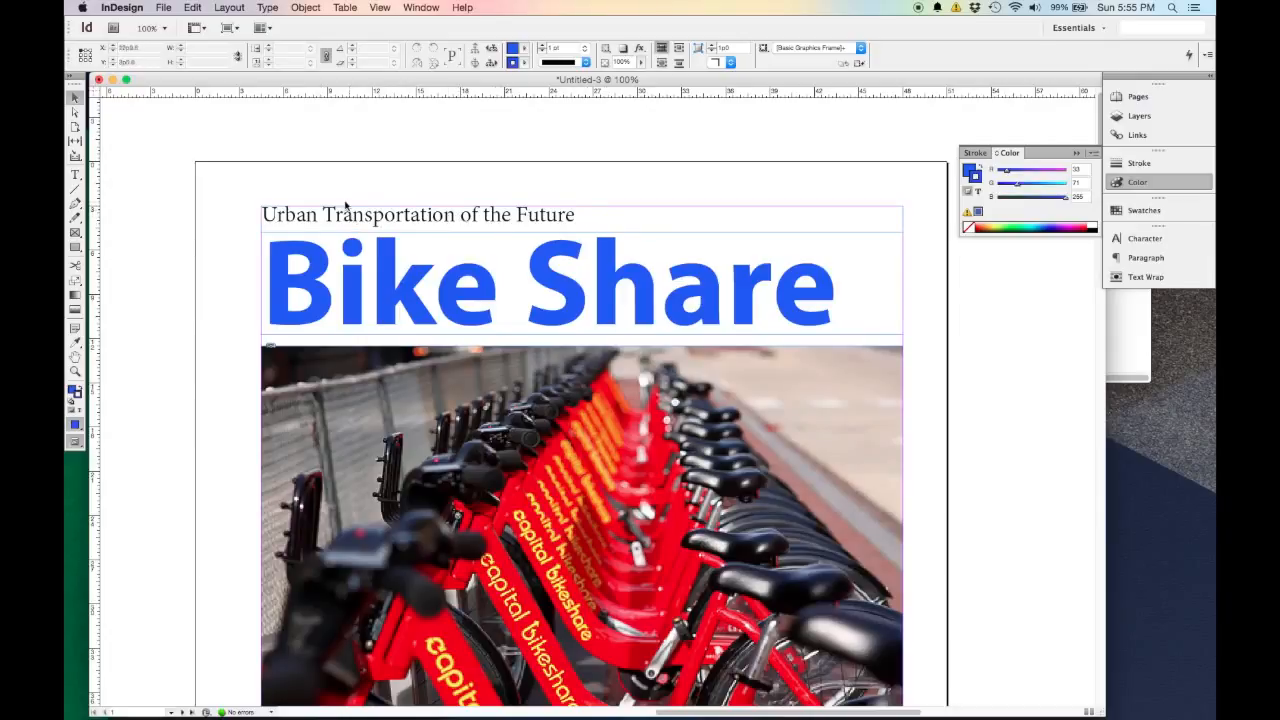
scroll(527, 232, "down", 7)
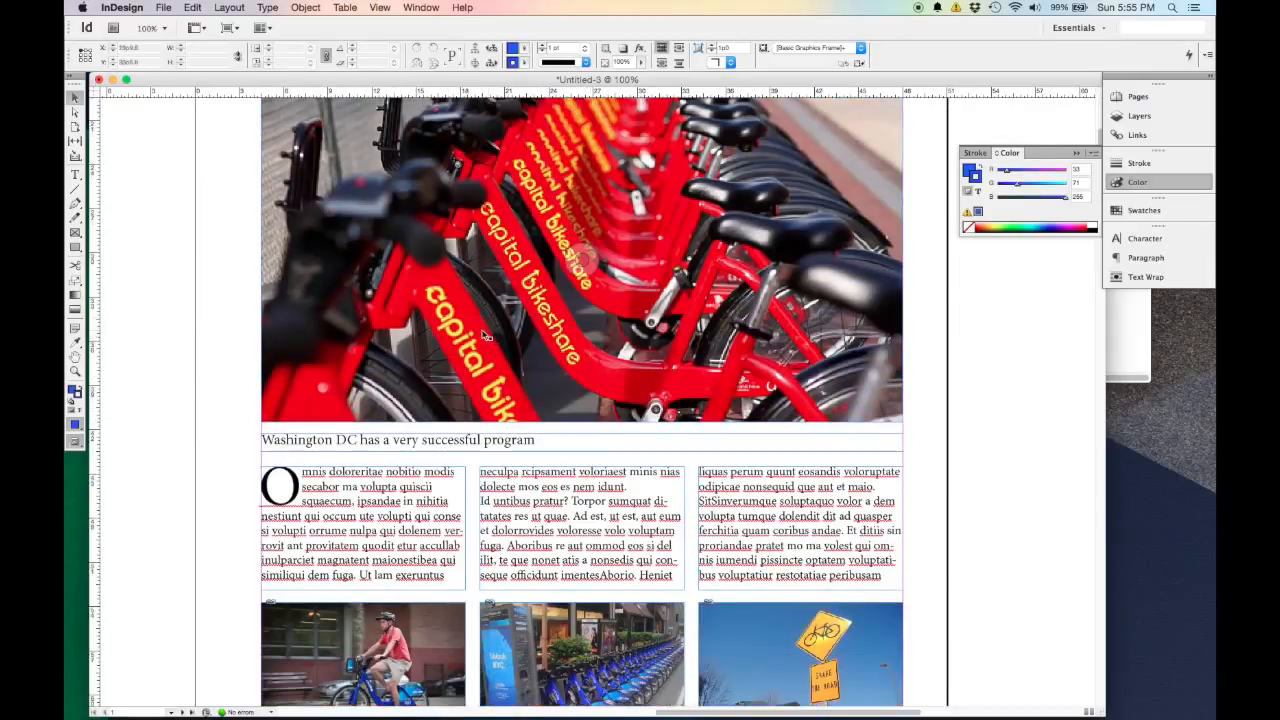
left_click_drag(491, 442, 491, 436)
left_click(205, 404)
Try to color the Urban Transportation of the Future line with a gray sampled from the middle small picture, and undo it.
scroll(205, 404, "down", 3)
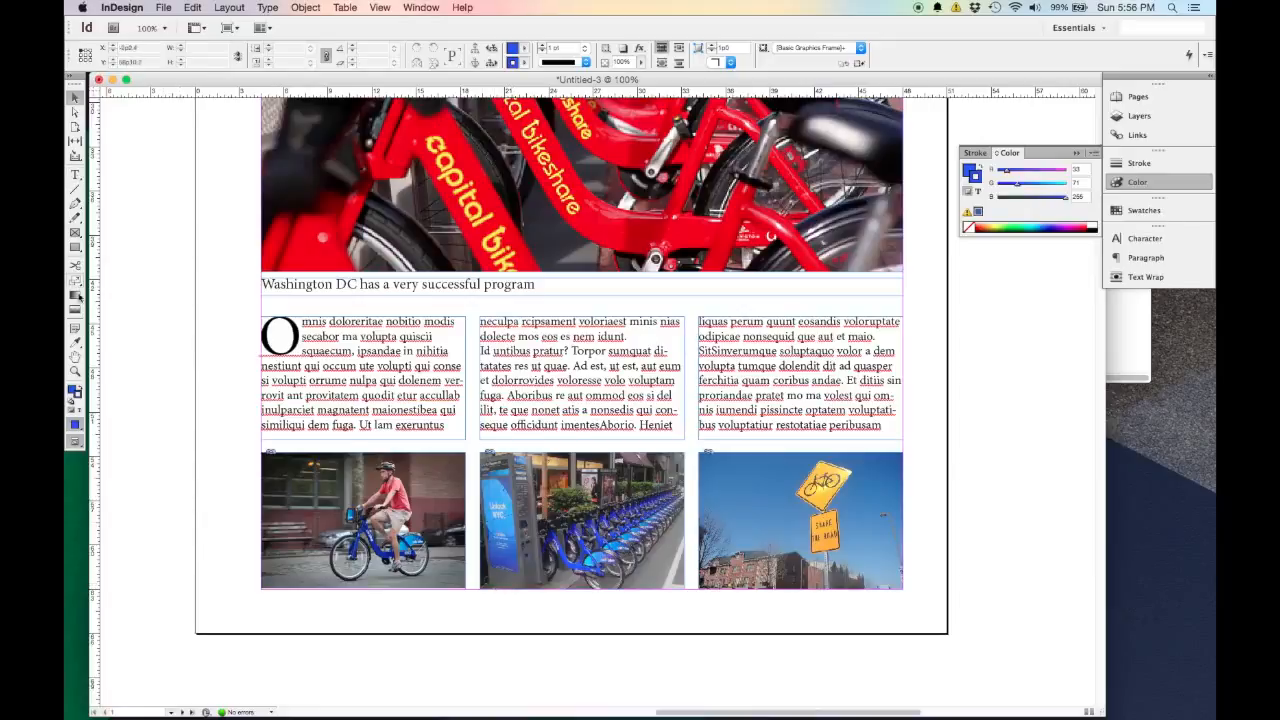
left_click(76, 343)
left_click(501, 577)
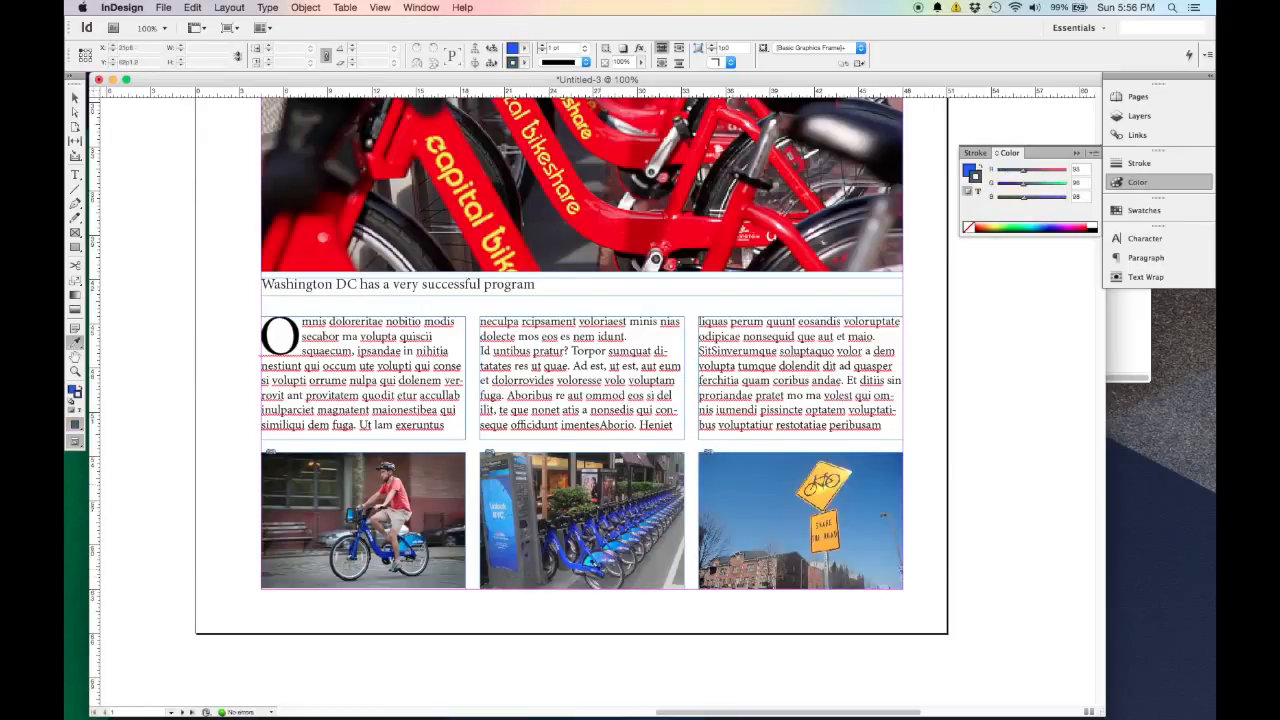
scroll(760, 456, "up", 3)
scroll(688, 503, "down", 2)
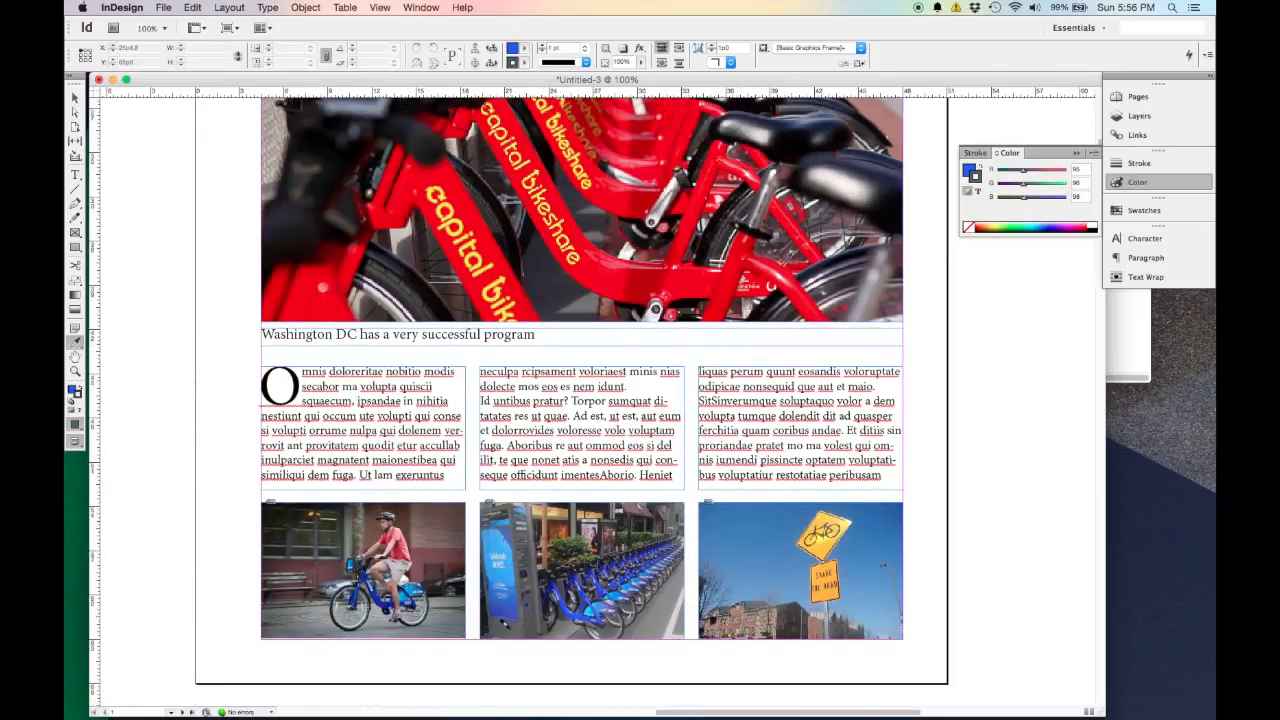
scroll(664, 398, "up", 8)
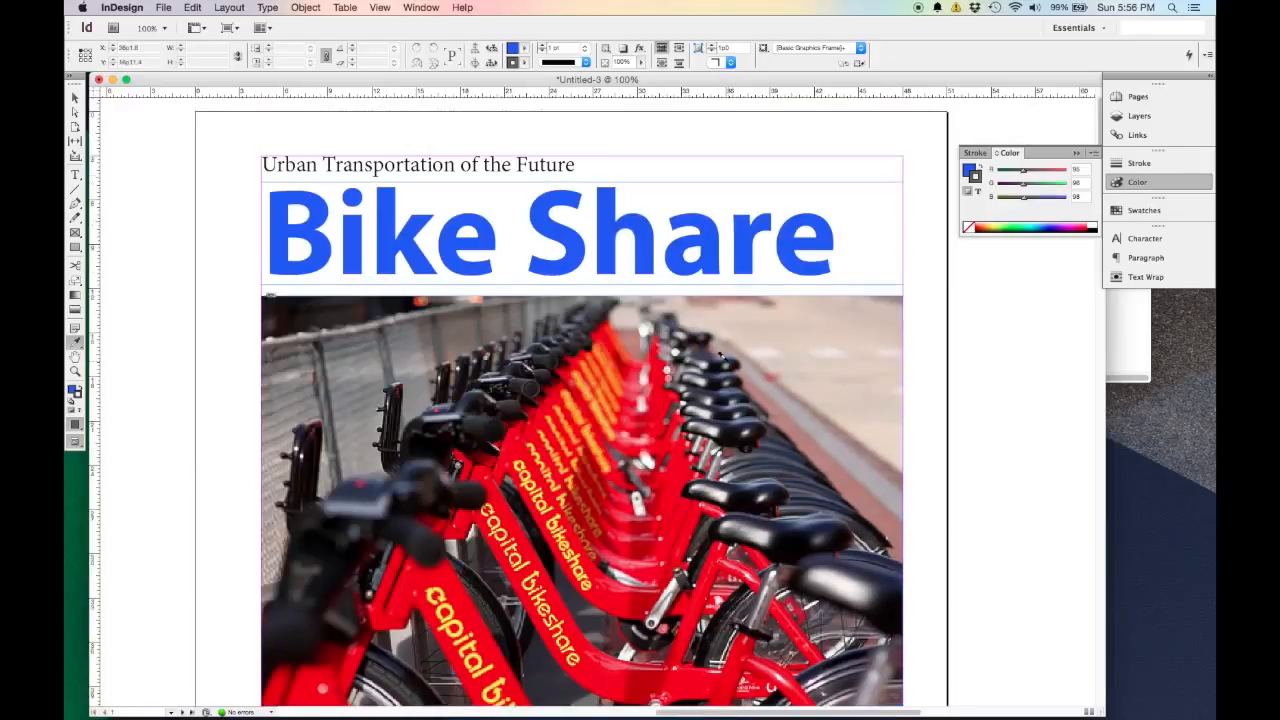
left_click_drag(578, 268, 252, 270)
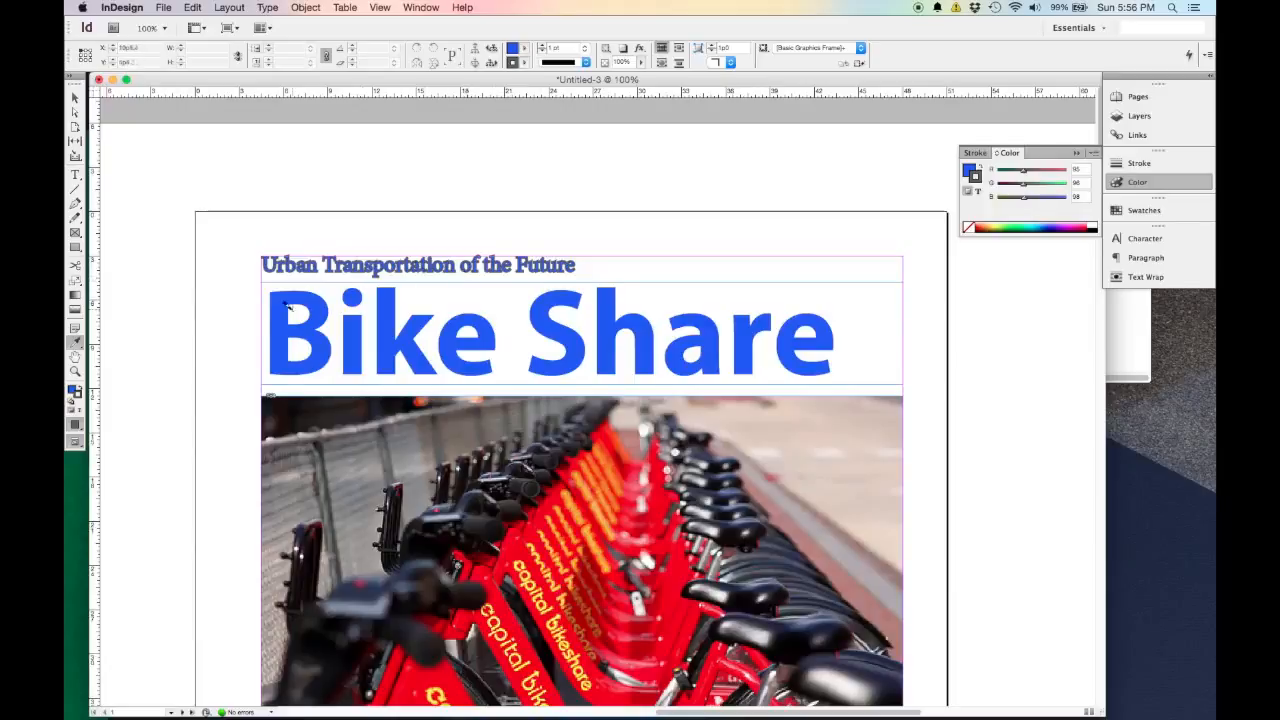
key("super+z")
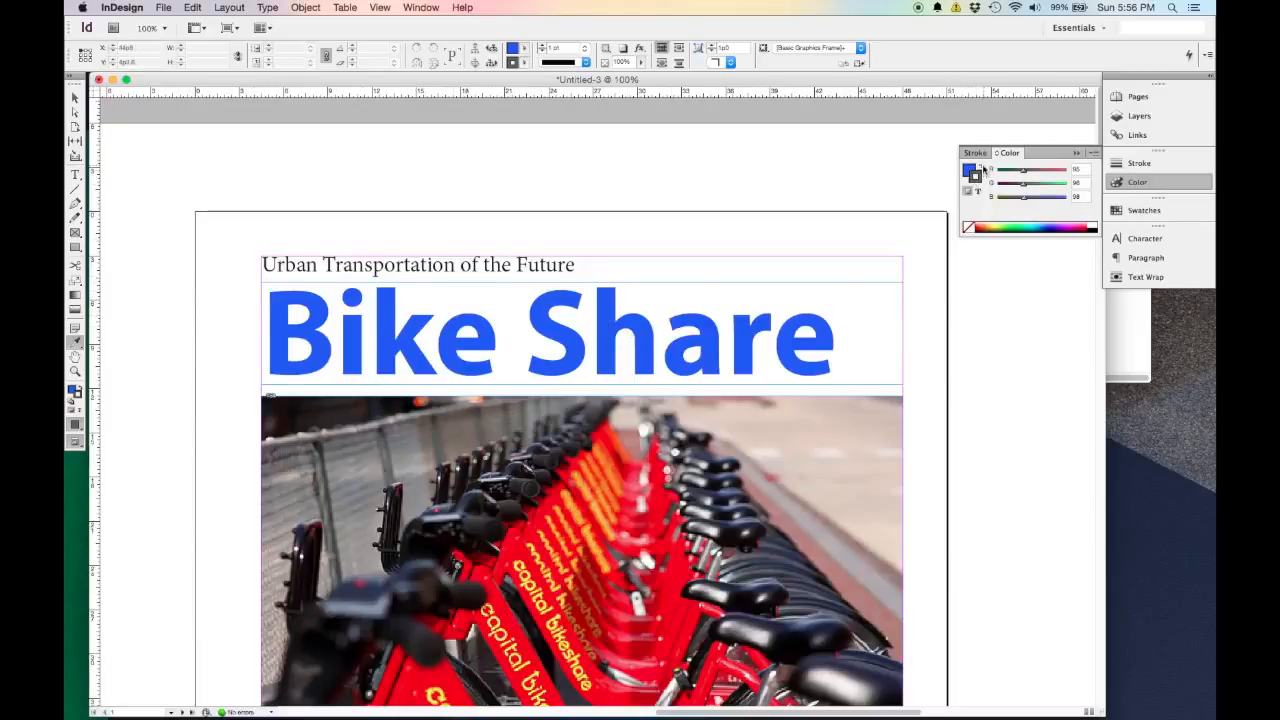
Swap the sampled gray from stroke to fill, set the stroke to none, and make the fill active.
left_click(981, 172)
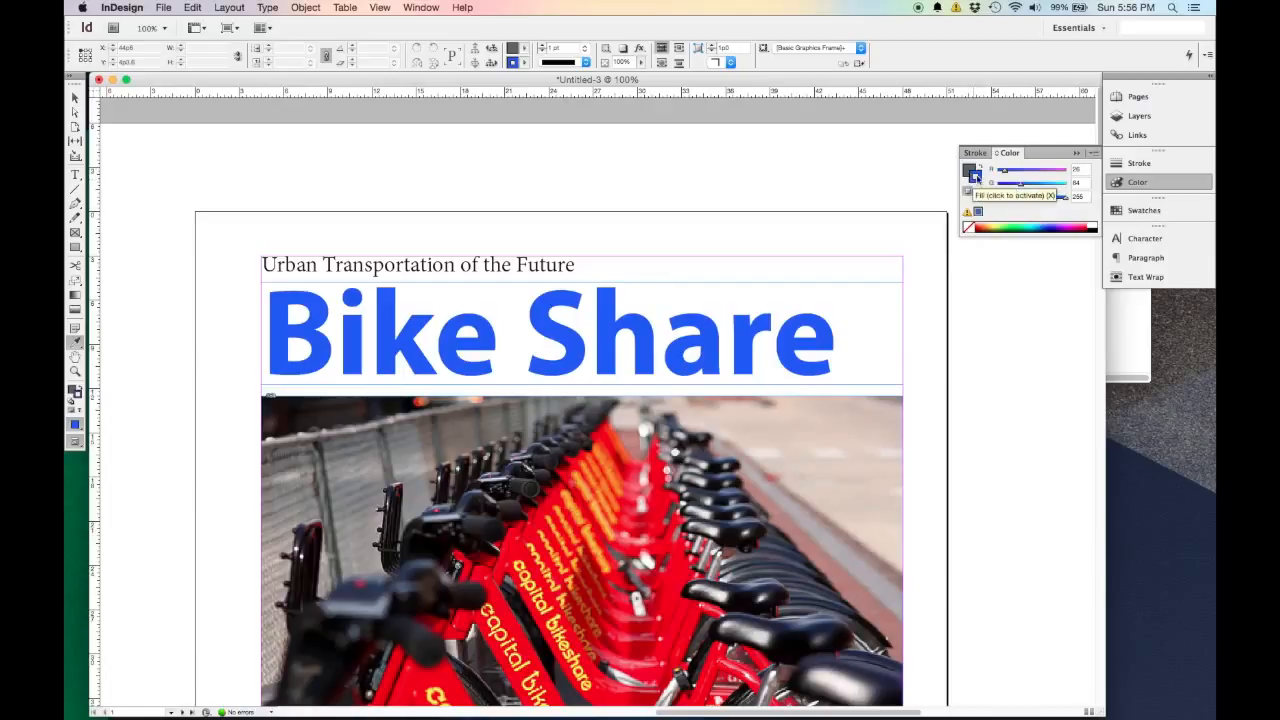
left_click(968, 228)
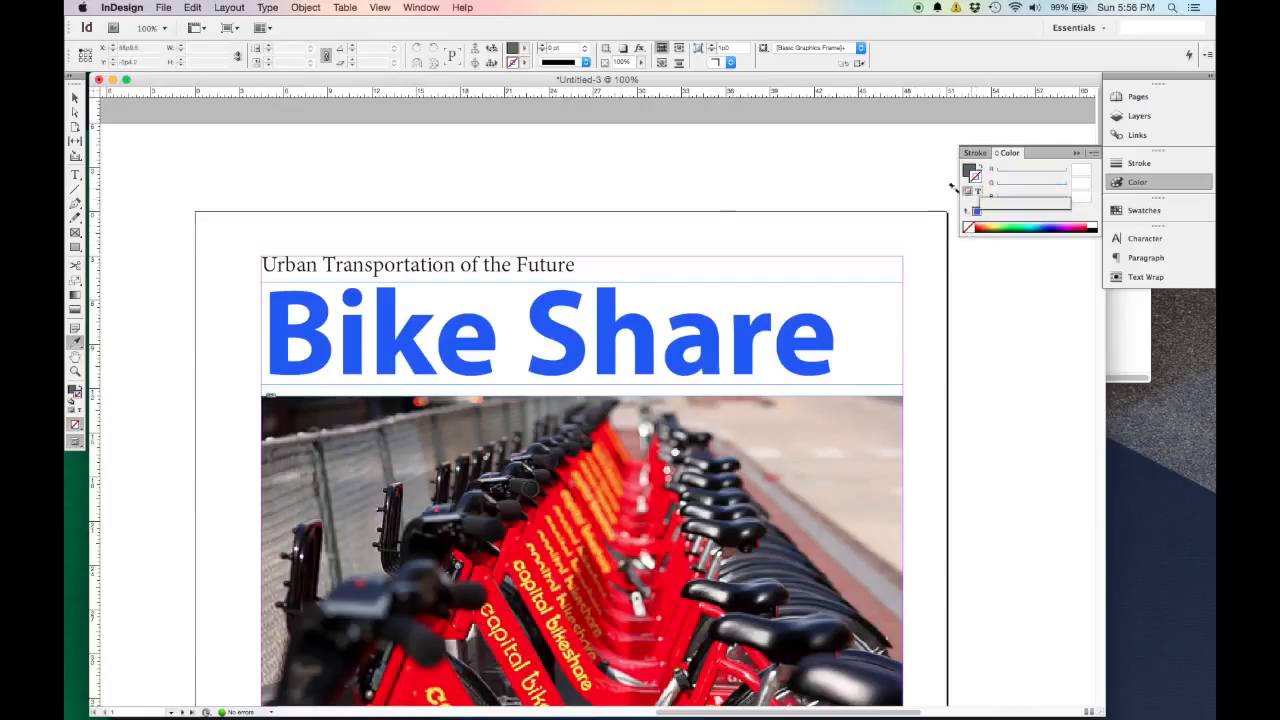
scroll(258, 278, "down", 1)
left_click(75, 392)
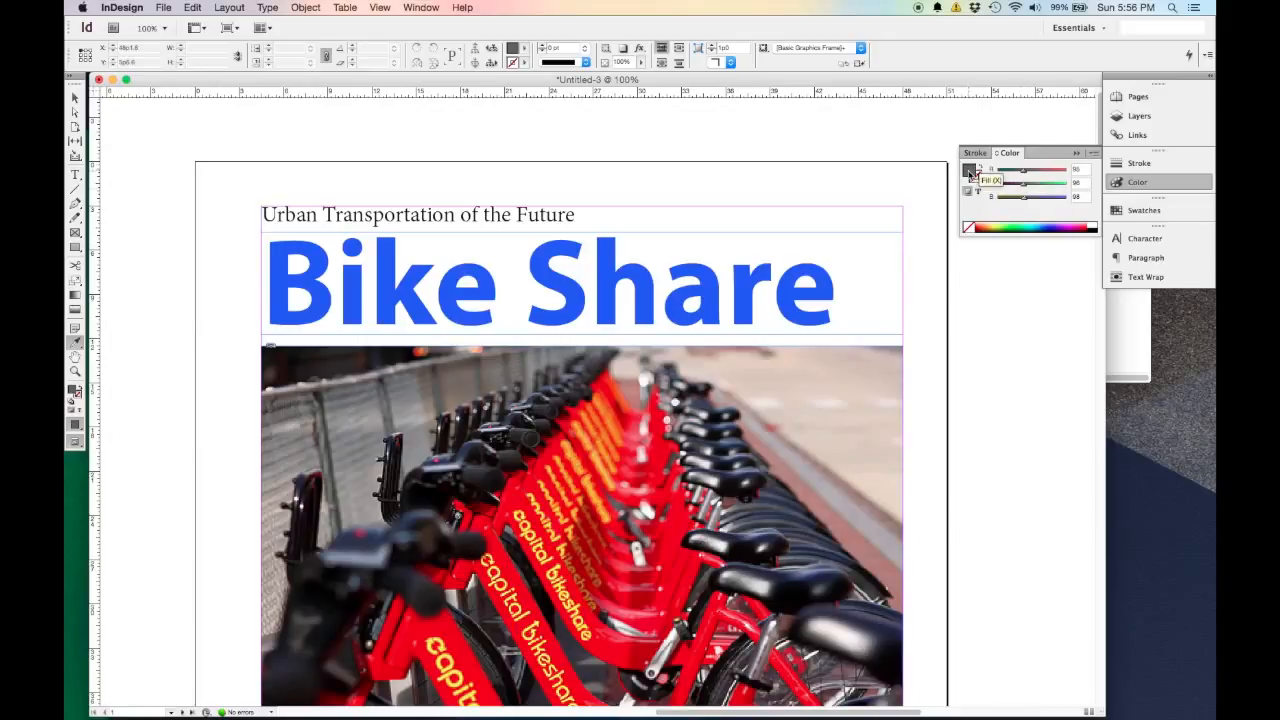
Sample a dark gray from the middle small picture with the Eyedropper and apply it to the Urban Transportation of the Future line.
scroll(811, 183, "down", 10)
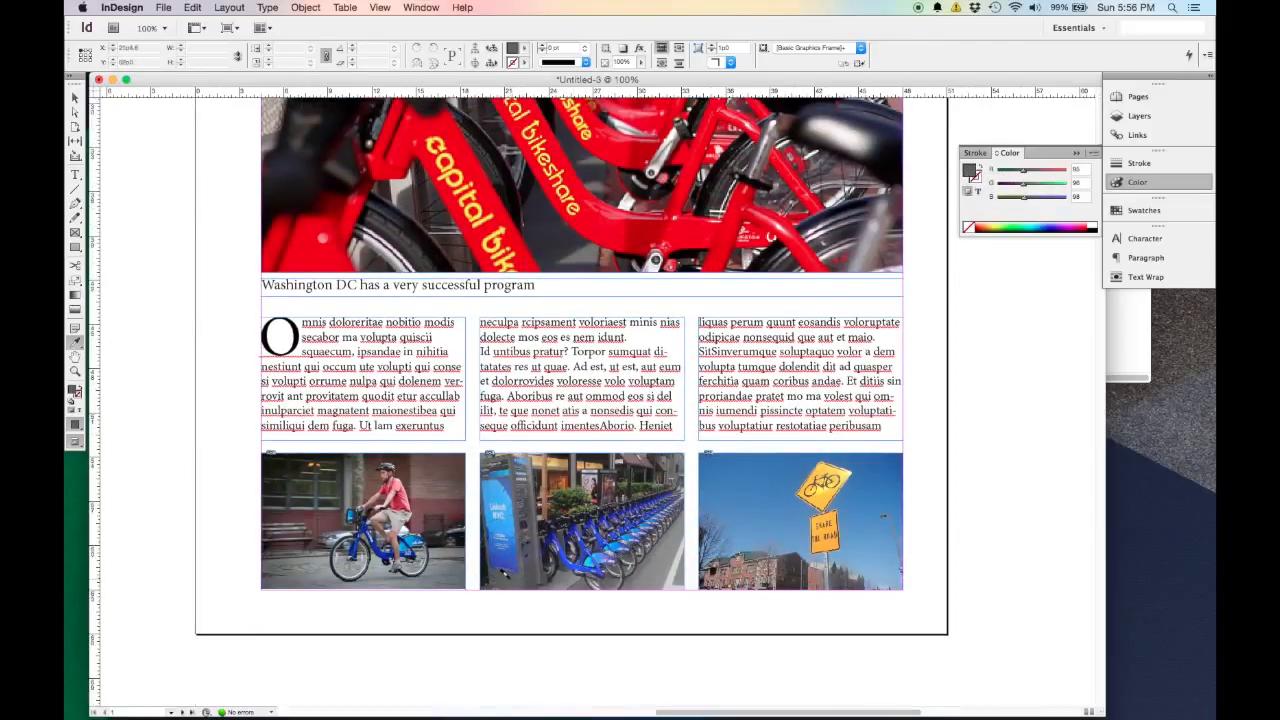
left_click(75, 98)
left_click(77, 343)
scroll(728, 506, "up", 10)
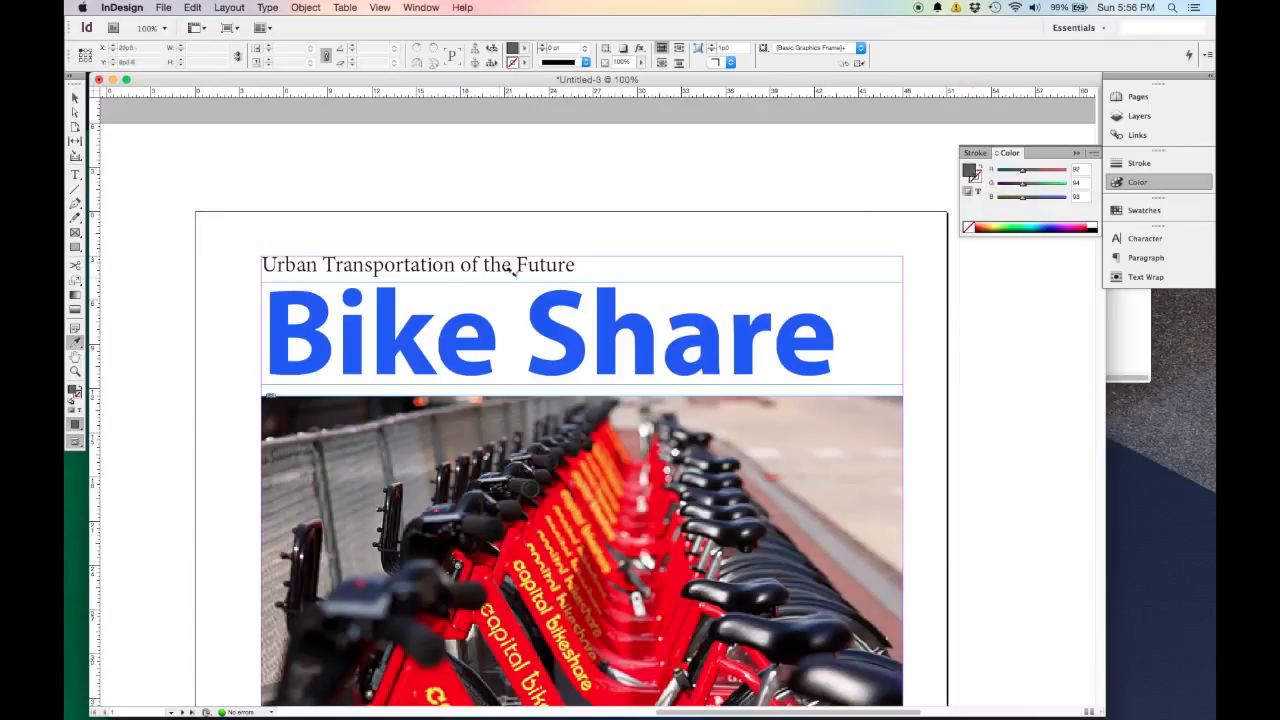
left_click_drag(563, 262, 231, 251)
left_click(240, 260)
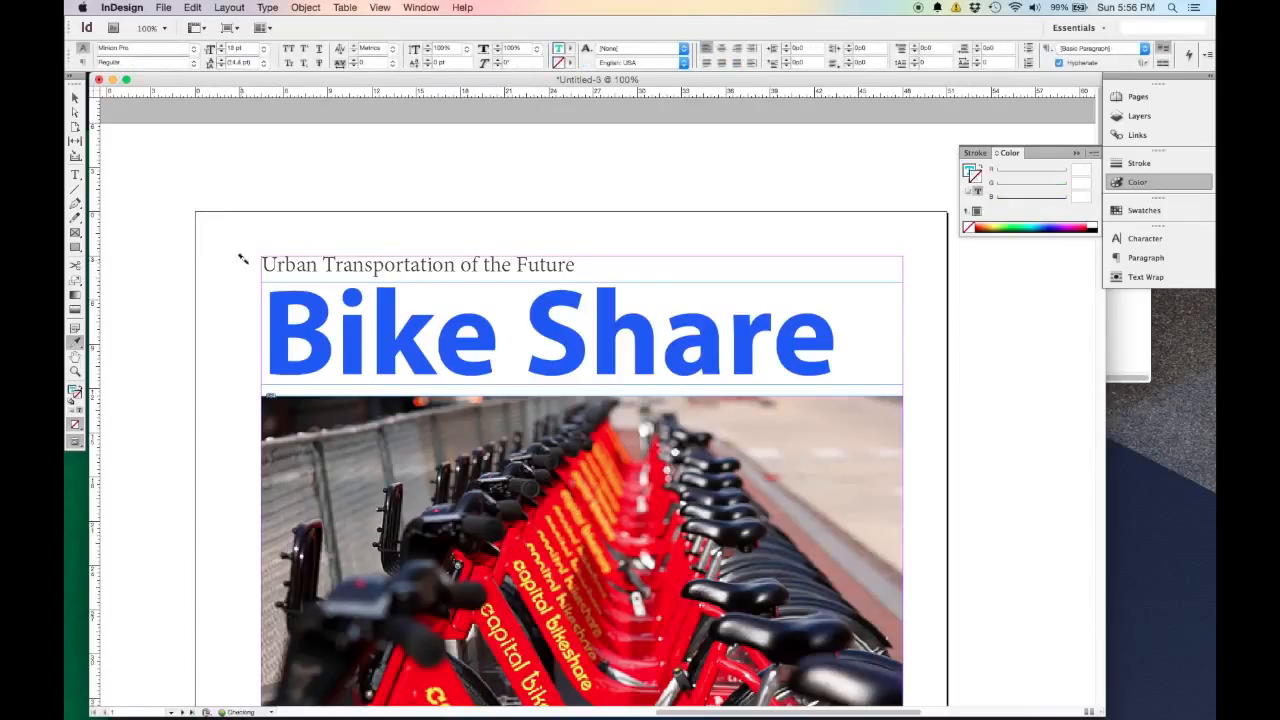
Apply the sampled dark gray to the whole caption Washington DC has a very successful program.
scroll(240, 260, "down", 3)
left_click_drag(536, 536, 246, 530)
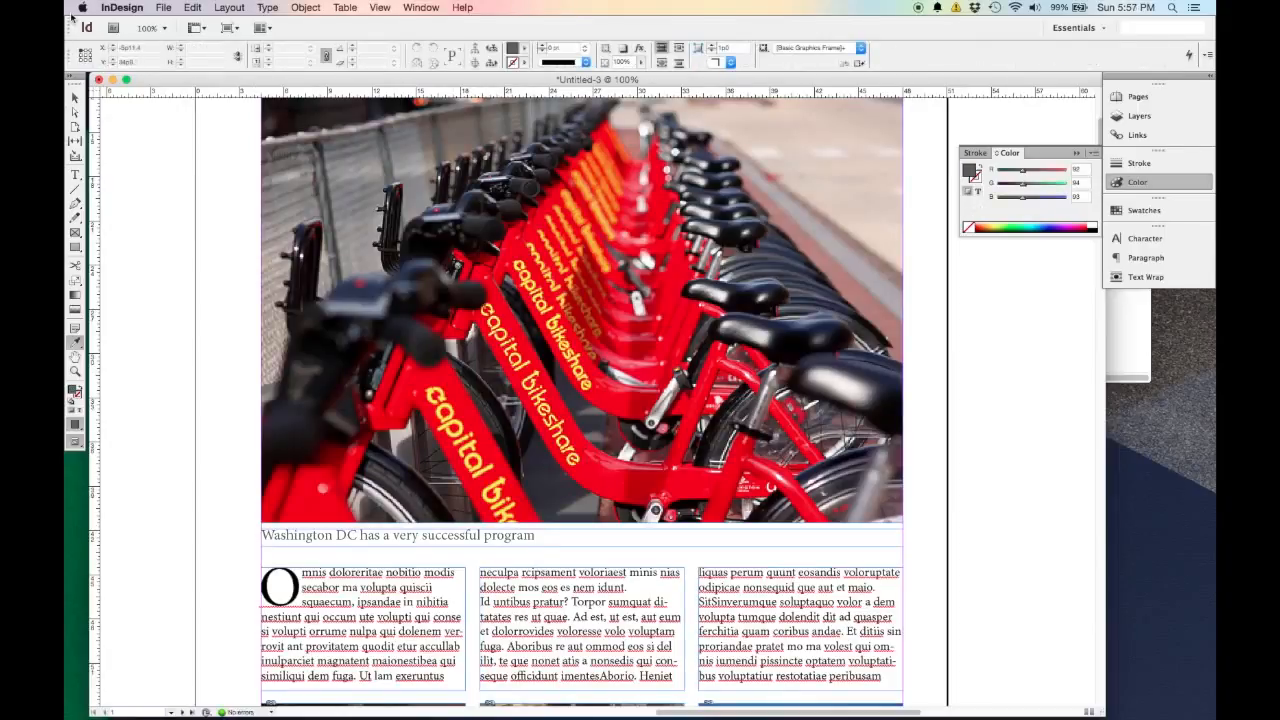
left_click(76, 98)
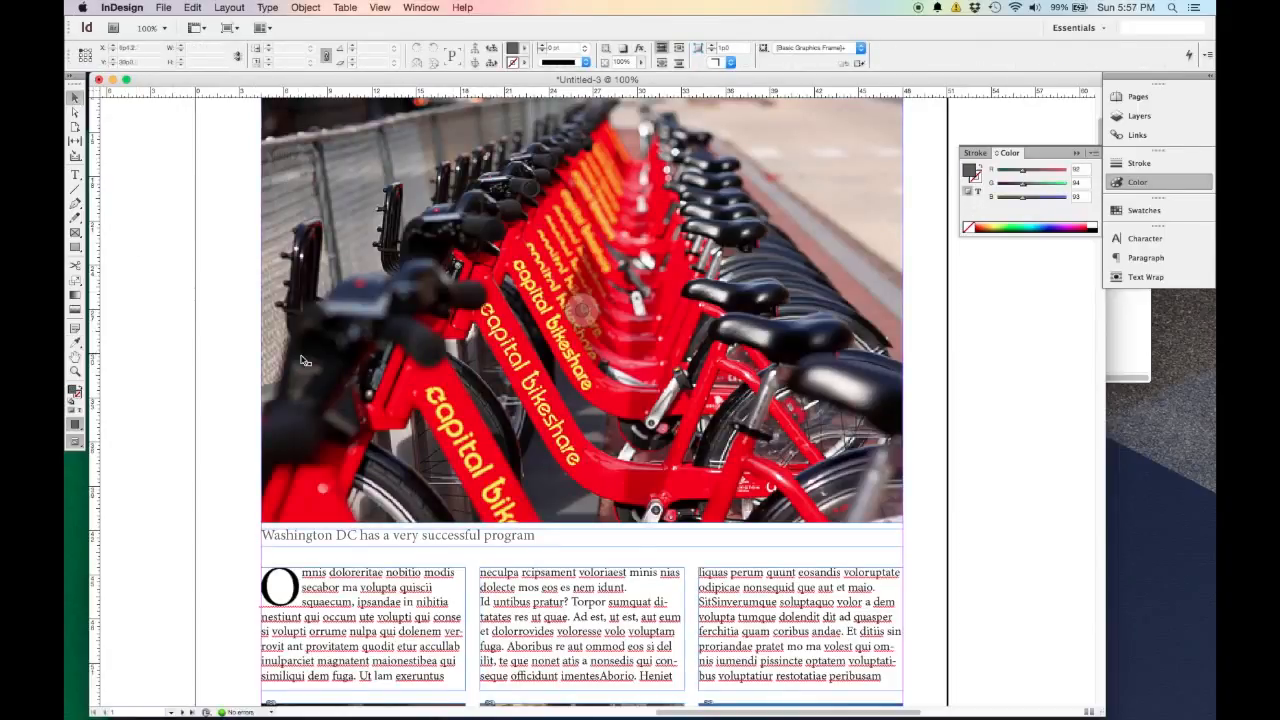
Show the whole cover page centered at 50% zoom and switch to Preview mode.
key("super+minus")
key("super+minus")
key("super+minus")
key("super+equal")
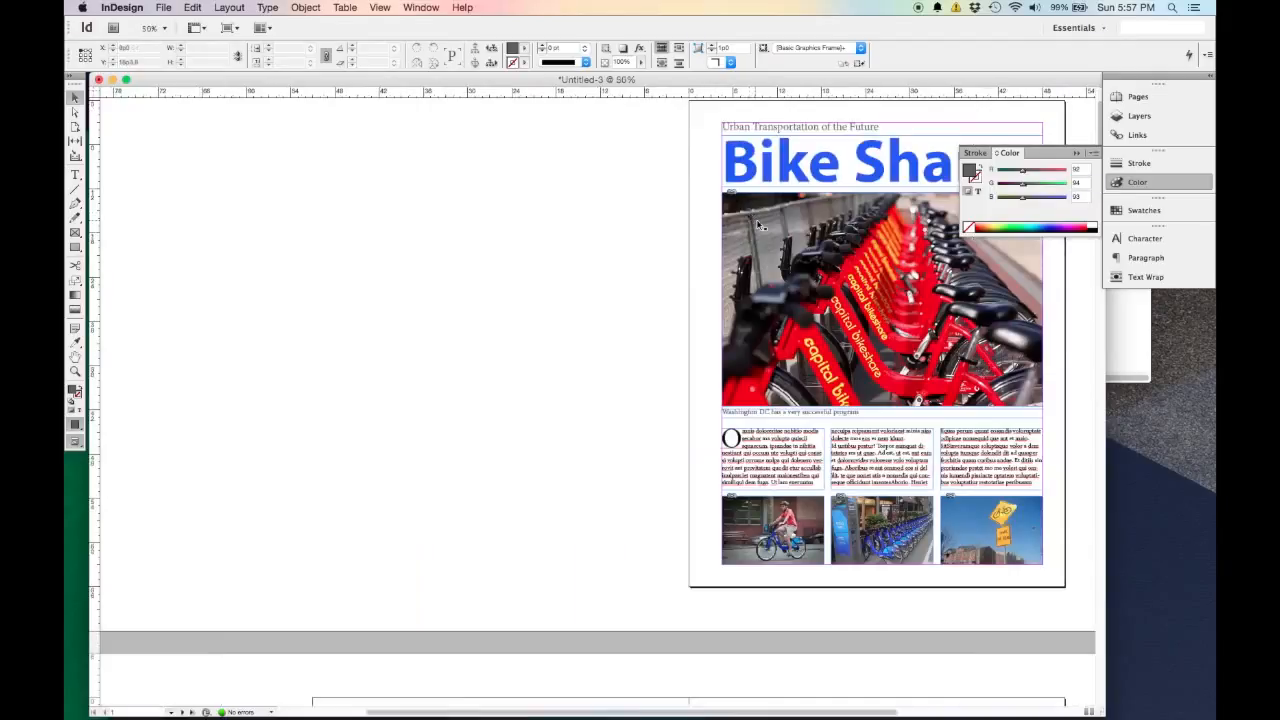
left_click_drag(879, 237, 612, 271)
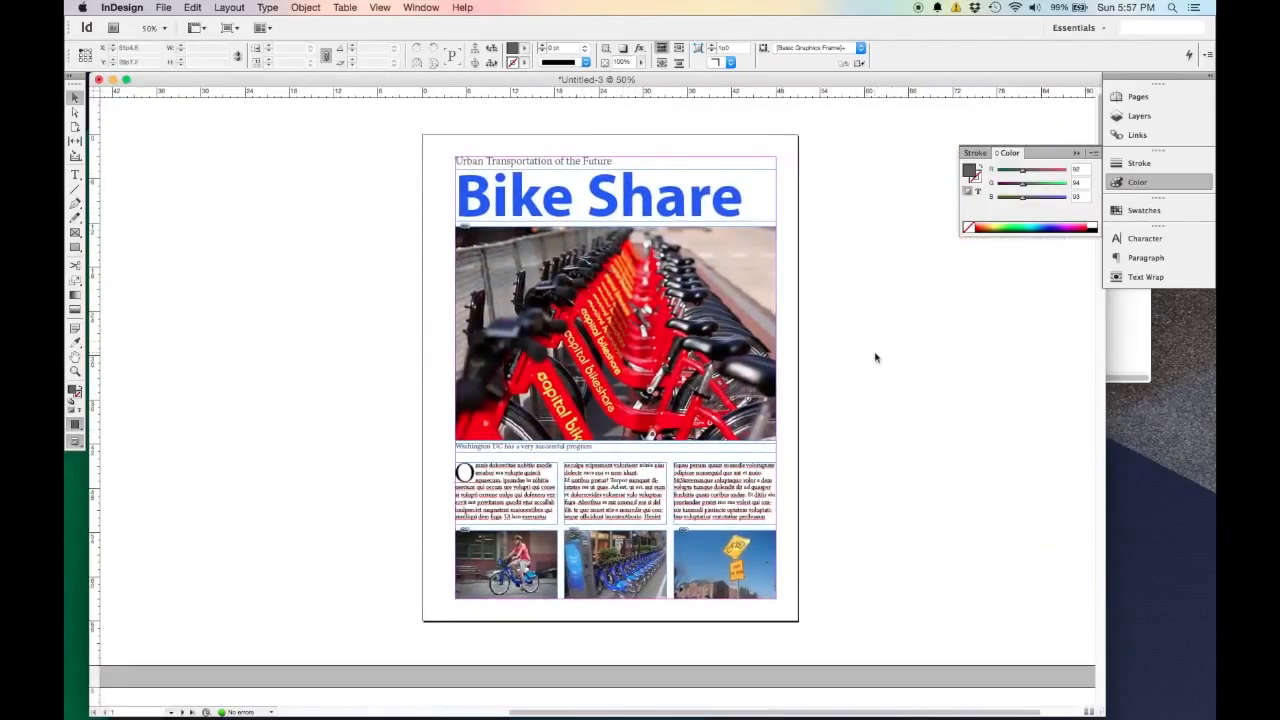
key("w")
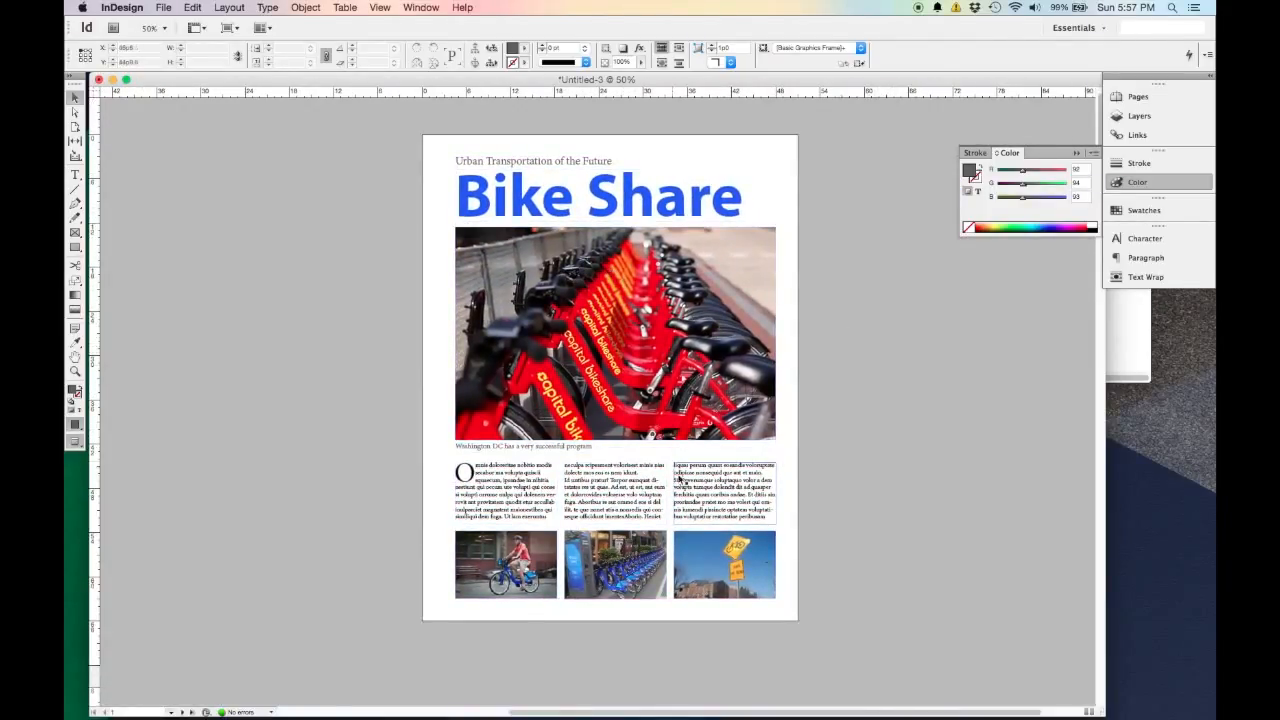
Select the three column text frames together and extend their upper edges slightly toward the caption, leaving them deselected.
scroll(708, 474, "up", 1)
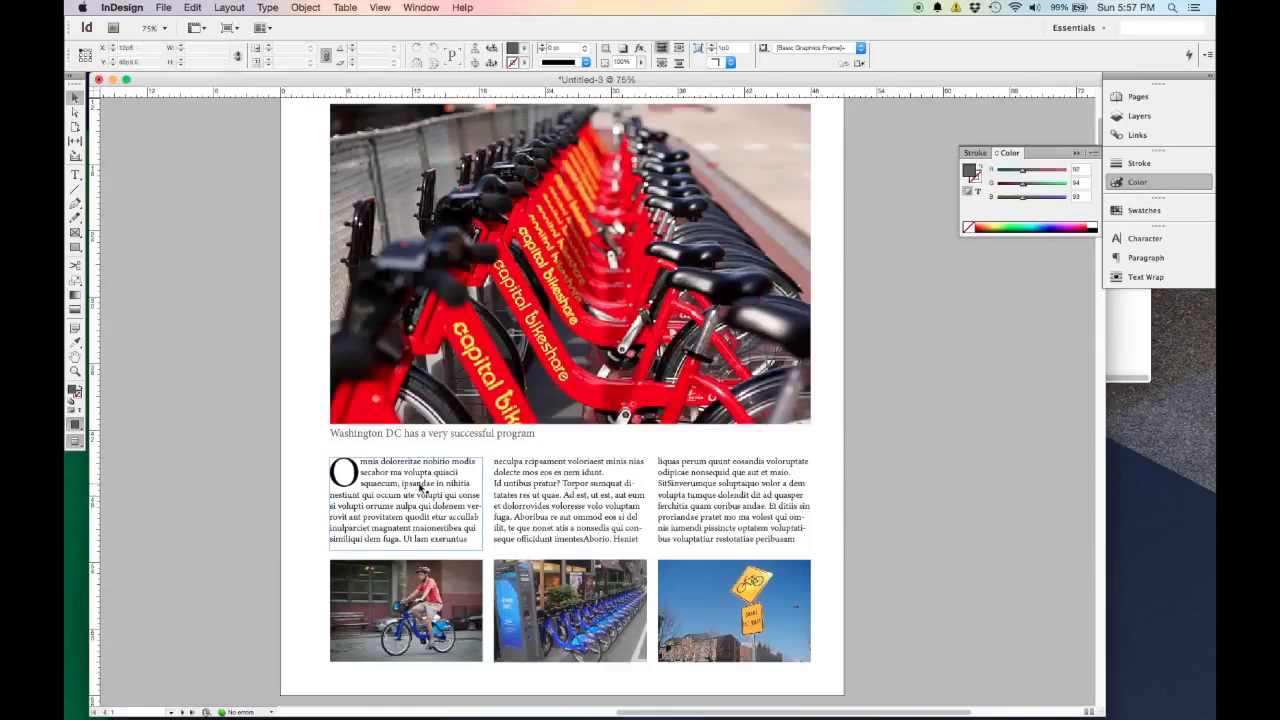
left_click(434, 461)
left_click(570, 500, "shift")
left_click(735, 494, "shift")
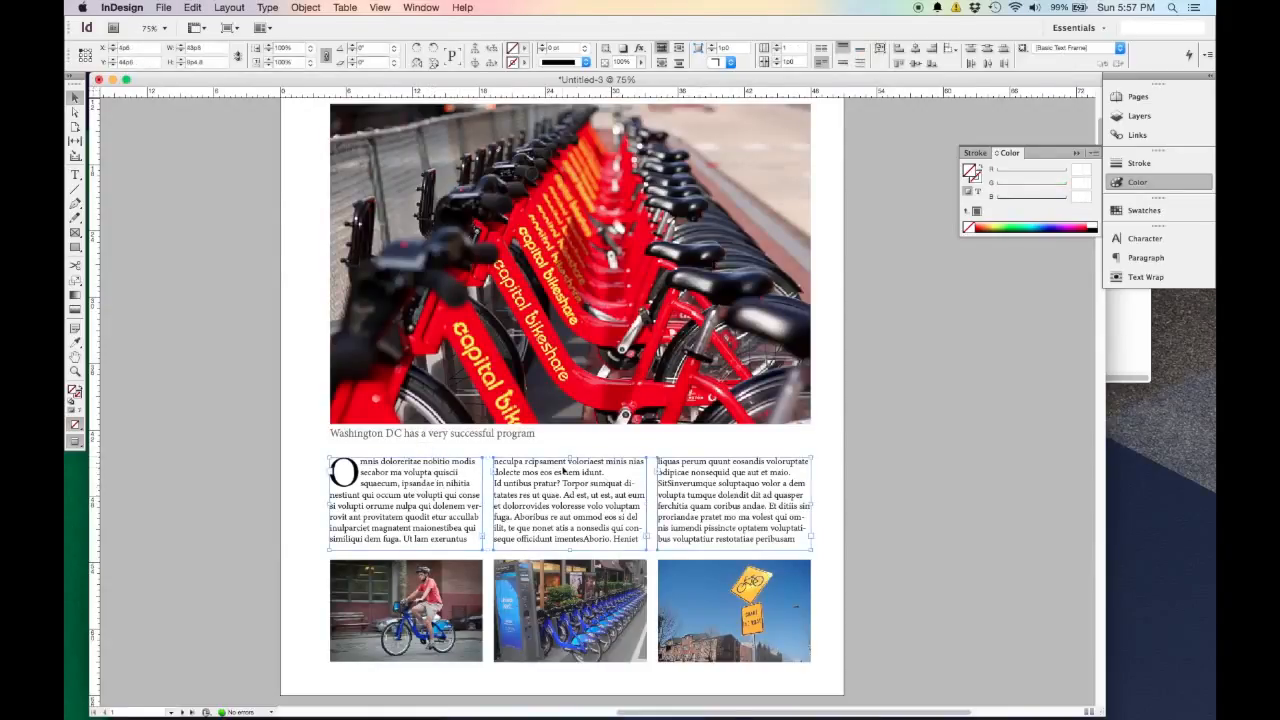
left_click_drag(570, 457, 574, 446)
left_click(874, 479)
Review the previewed cover from the title down to the small pictures, checking the layout and the colors taken from the pictures.
scroll(865, 495, "up", 5)
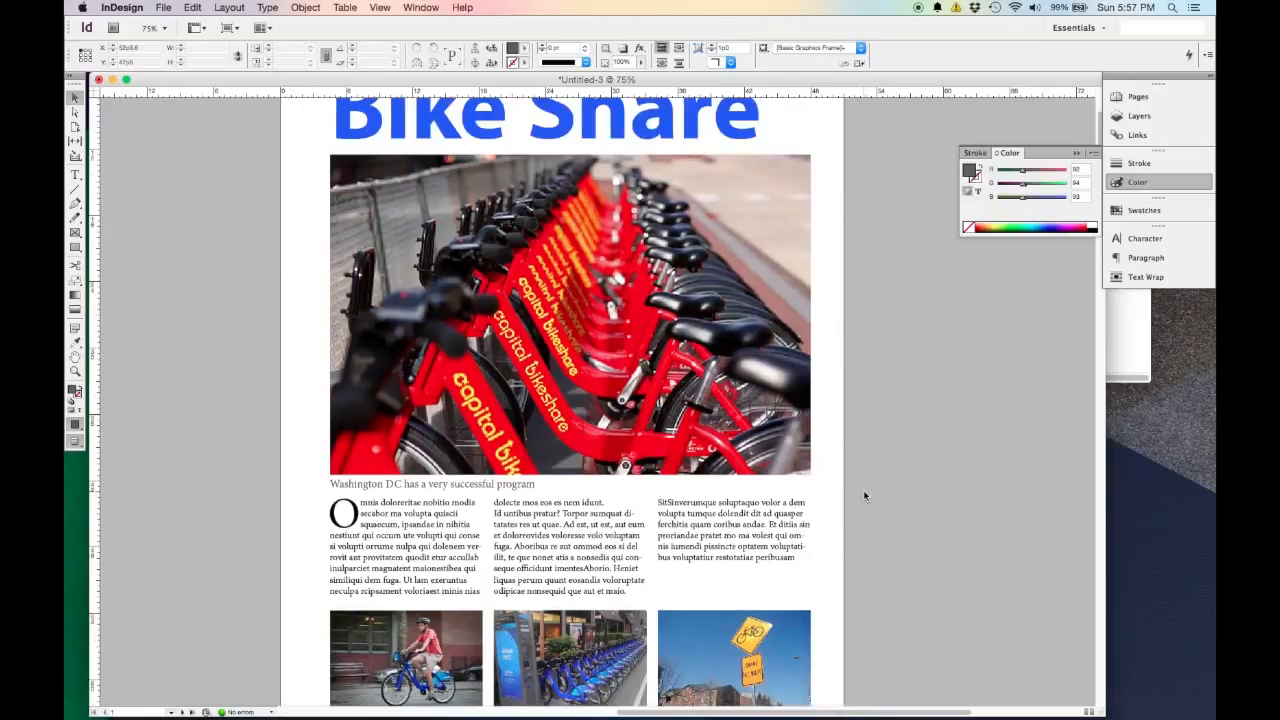
scroll(865, 495, "down", 4)
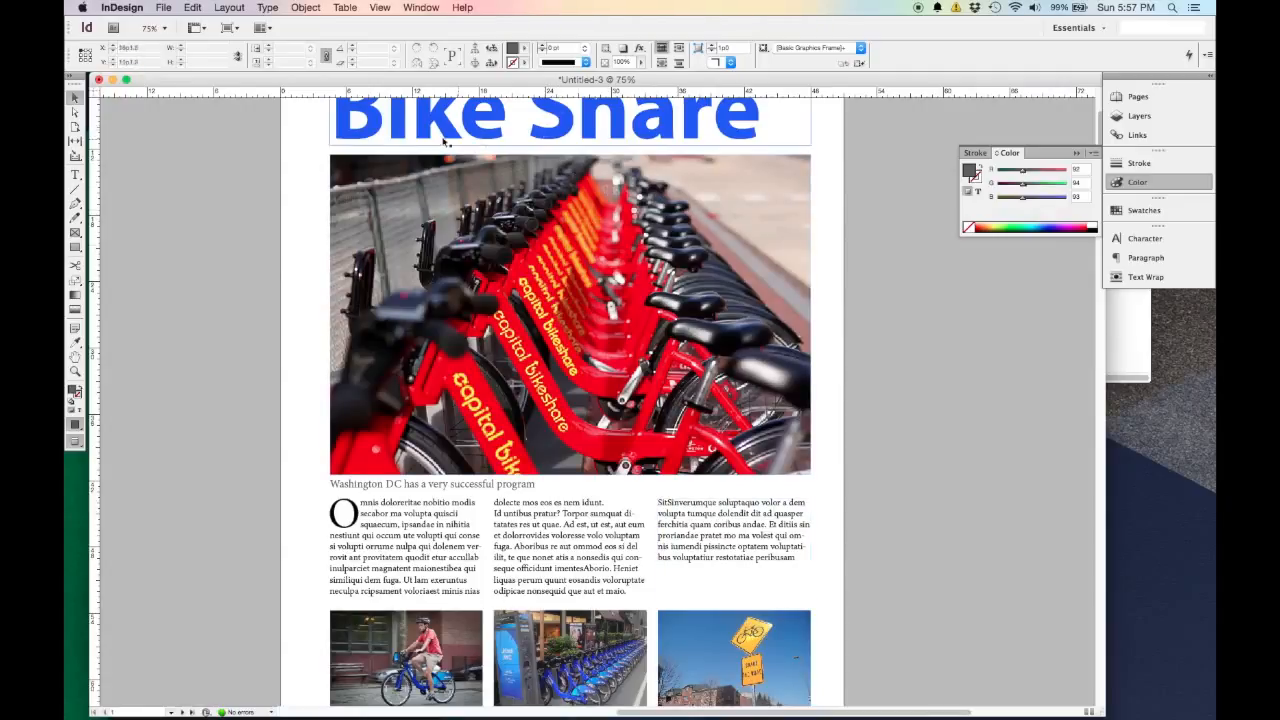
scroll(500, 513, "up", 3)
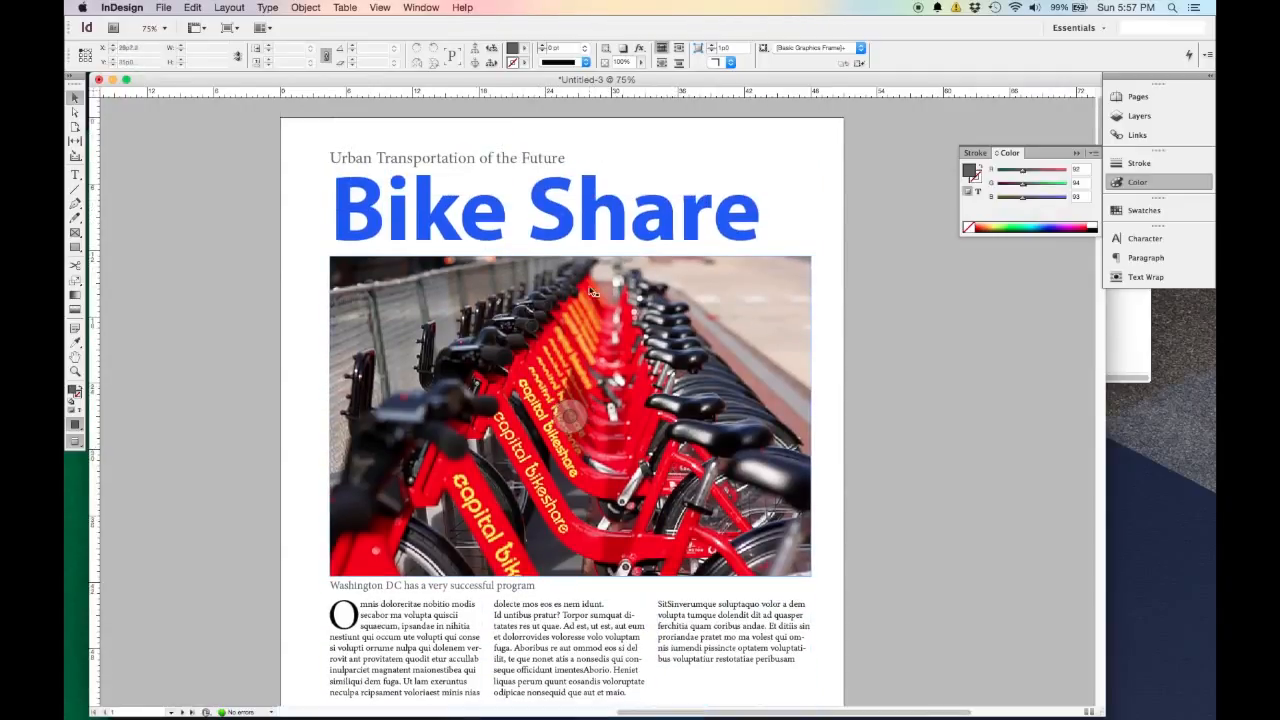
scroll(696, 516, "down", 2)
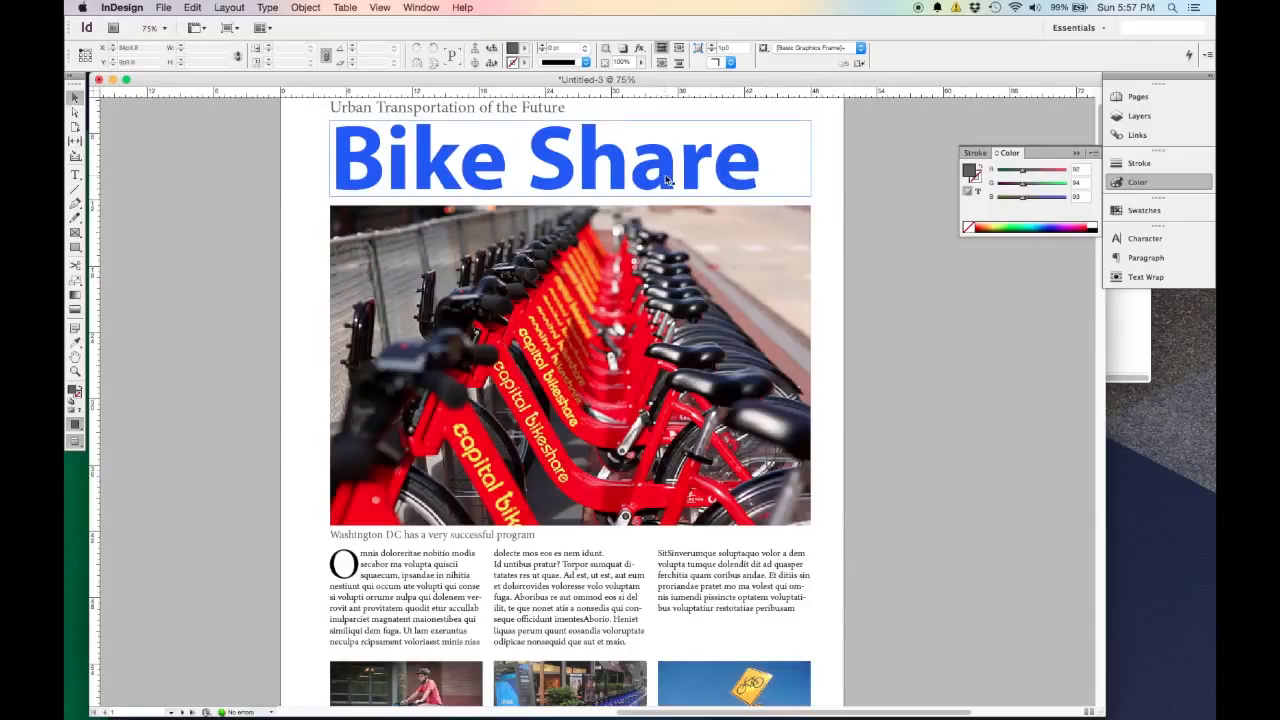
scroll(760, 183, "down", 2)
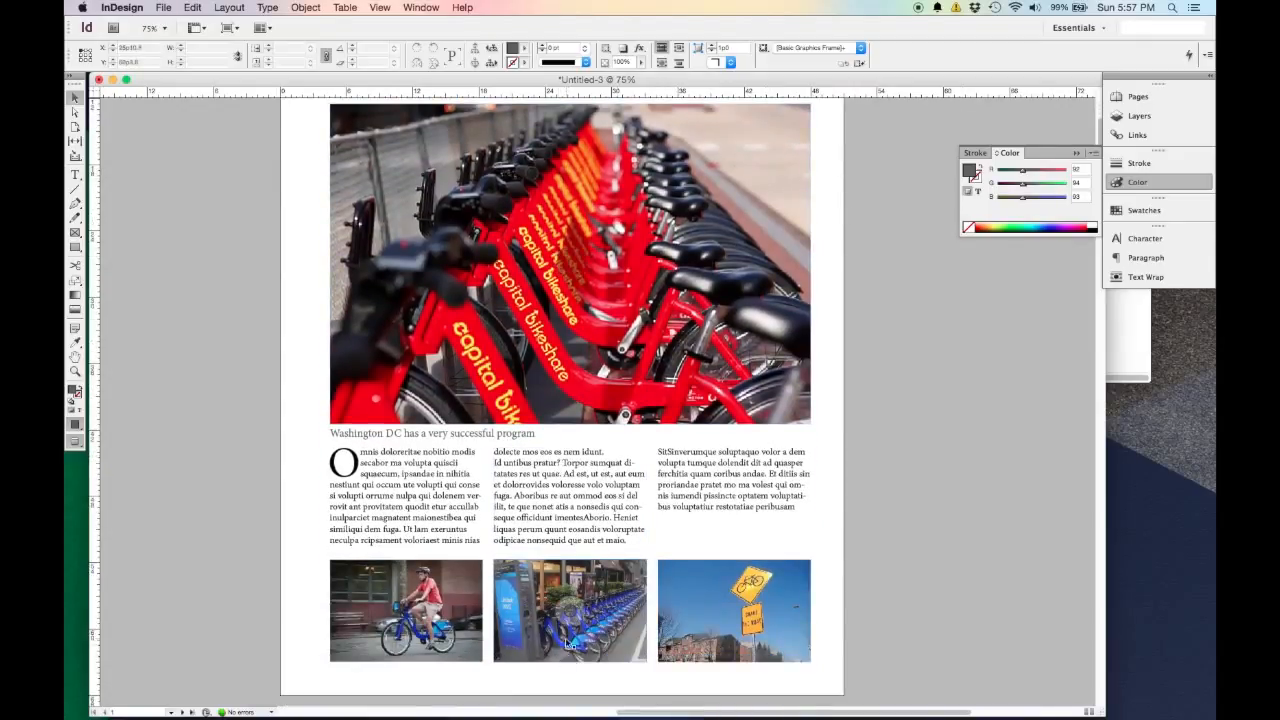
left_click(75, 342)
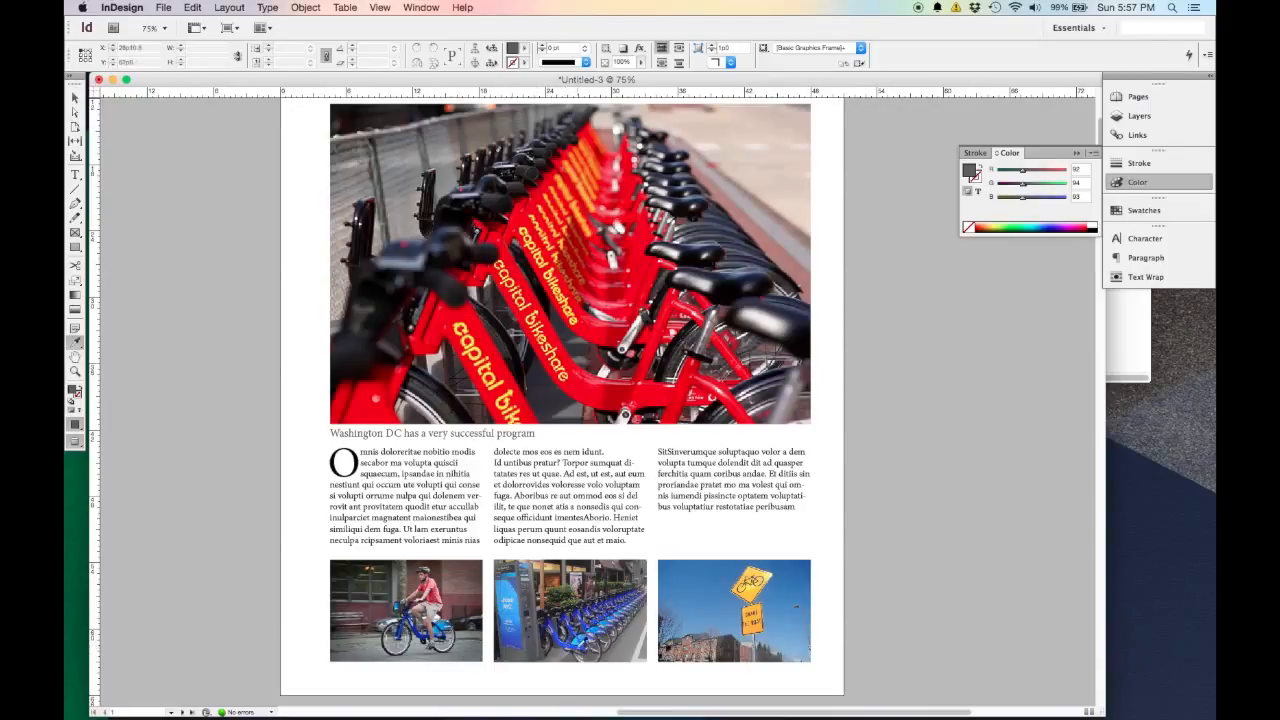
scroll(529, 649, "up", 5)
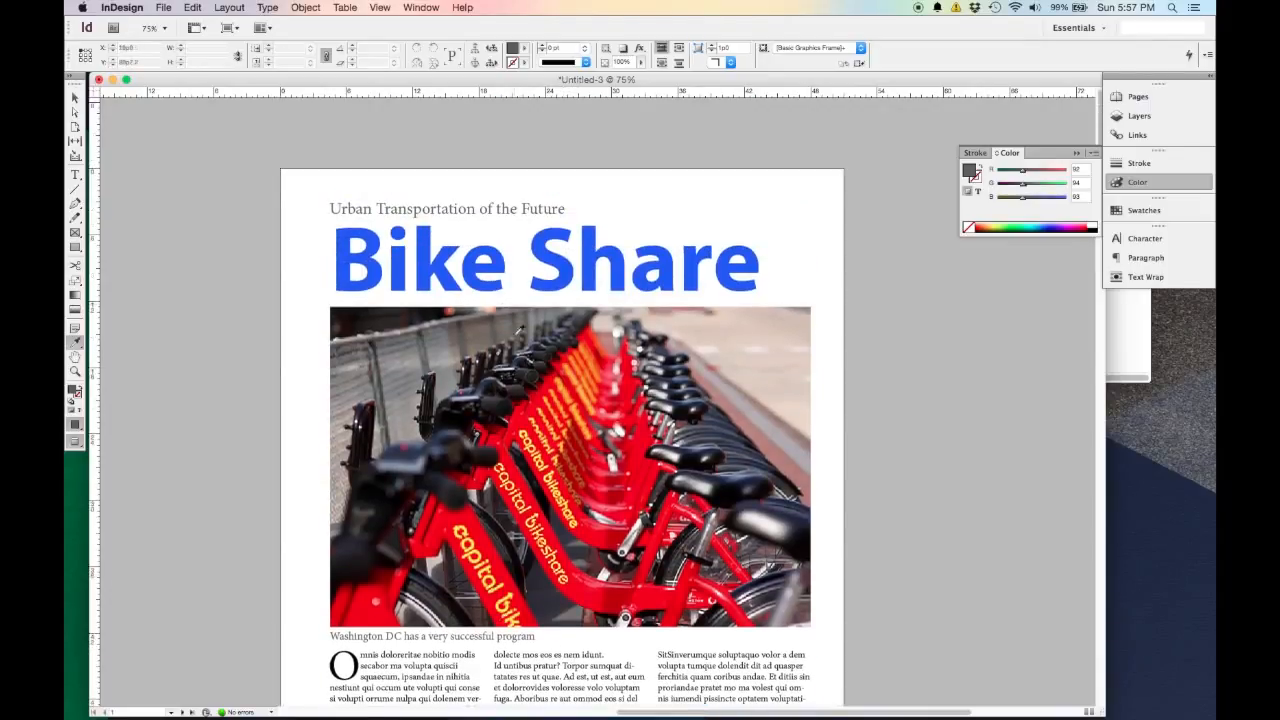
Save the blue fill color of the Bike Share title text as a new swatch, leaving the text deselected.
left_click(74, 97)
left_click(571, 285)
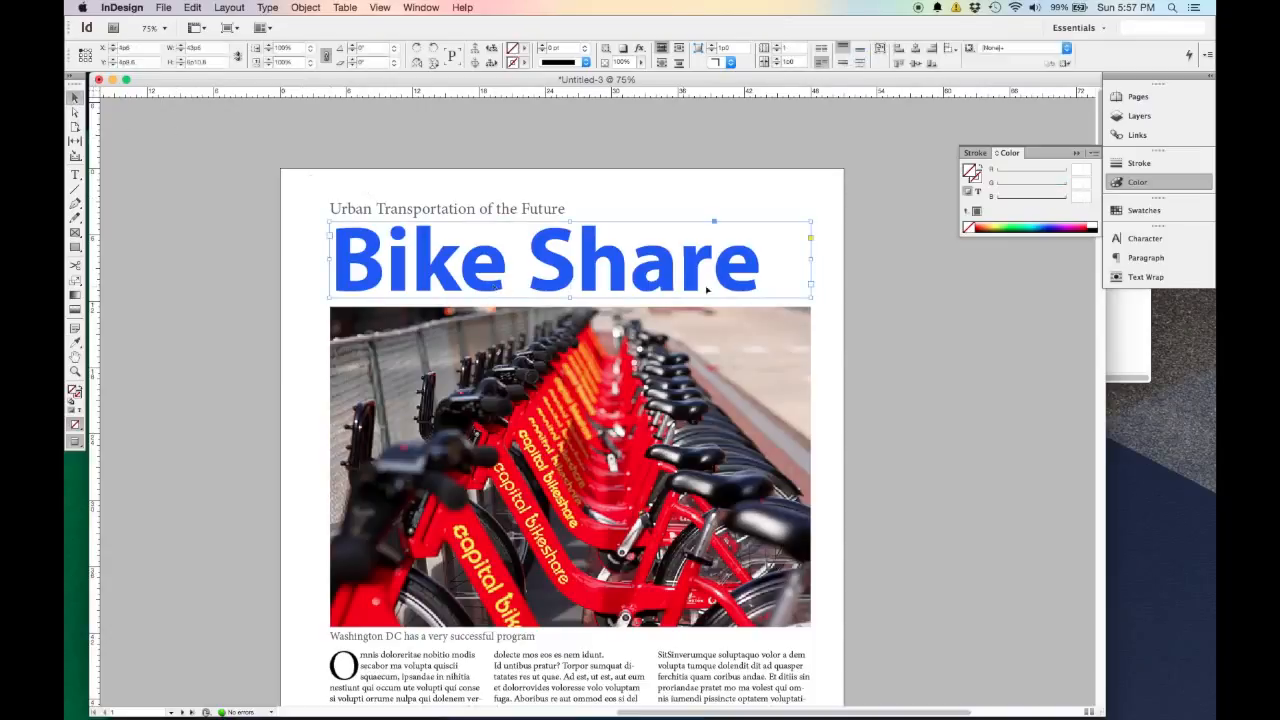
double_click(748, 257)
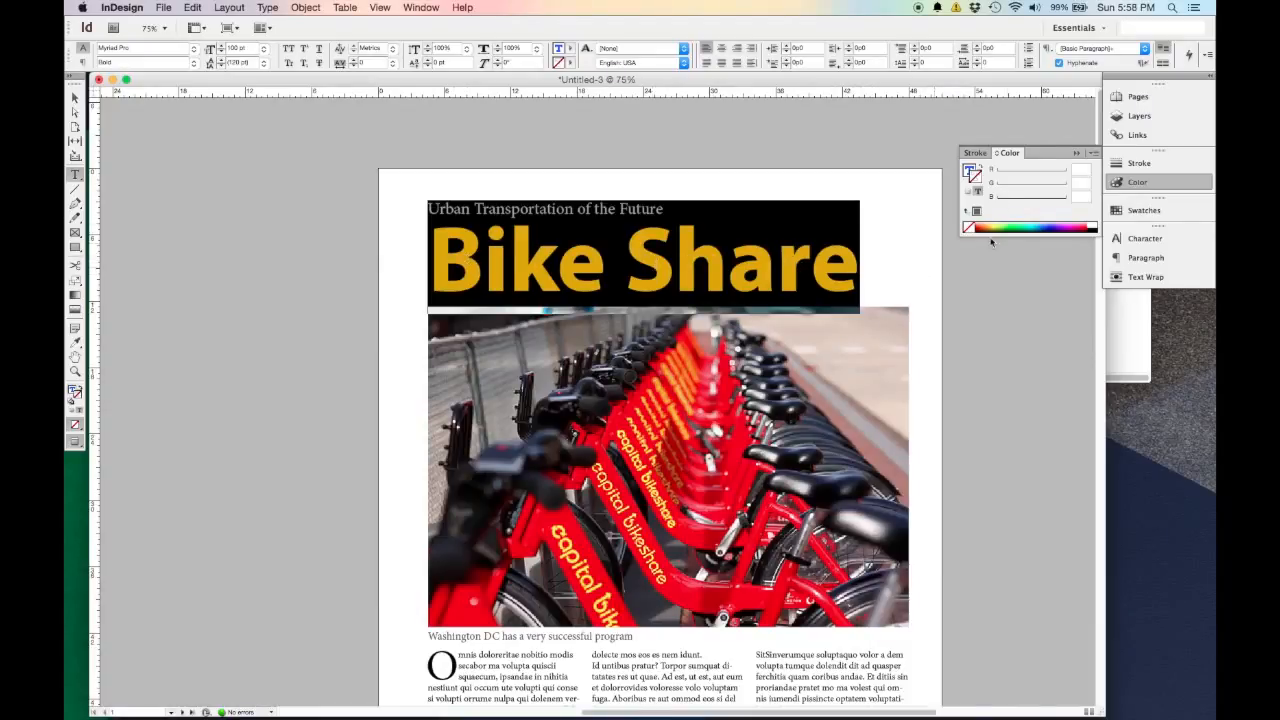
left_click(969, 171)
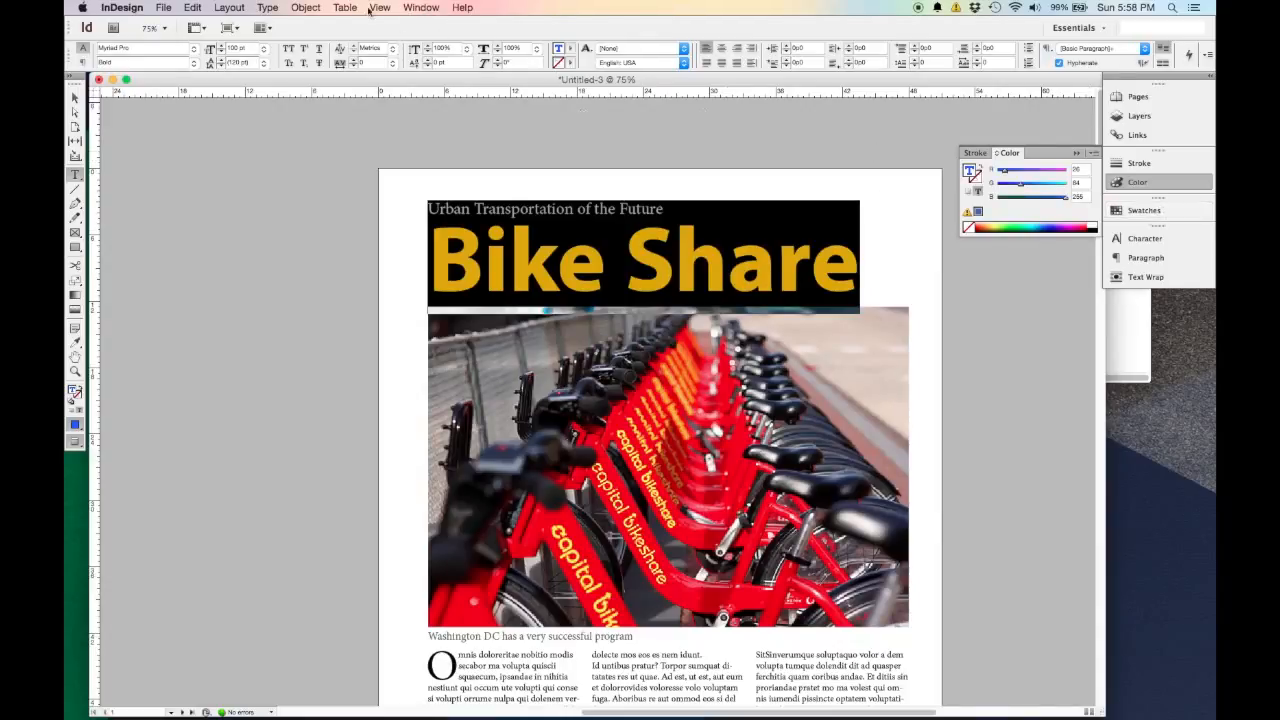
left_click(420, 8)
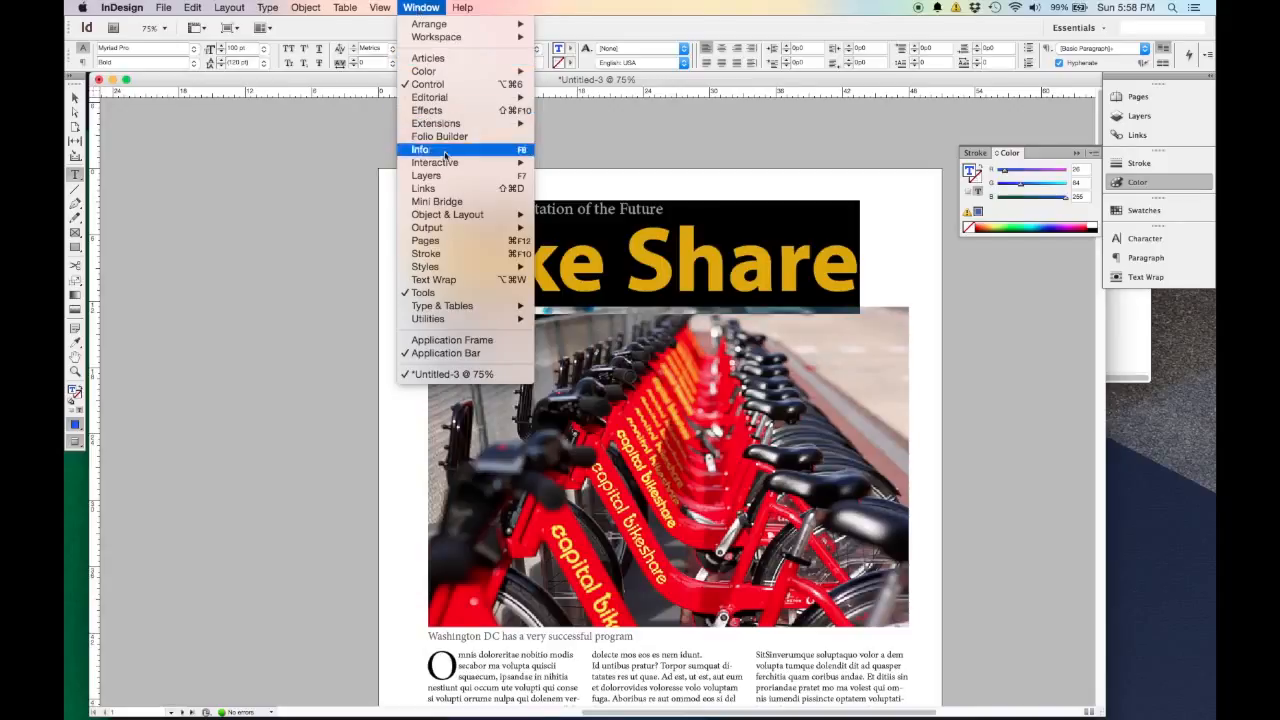
mouse_move(468, 72)
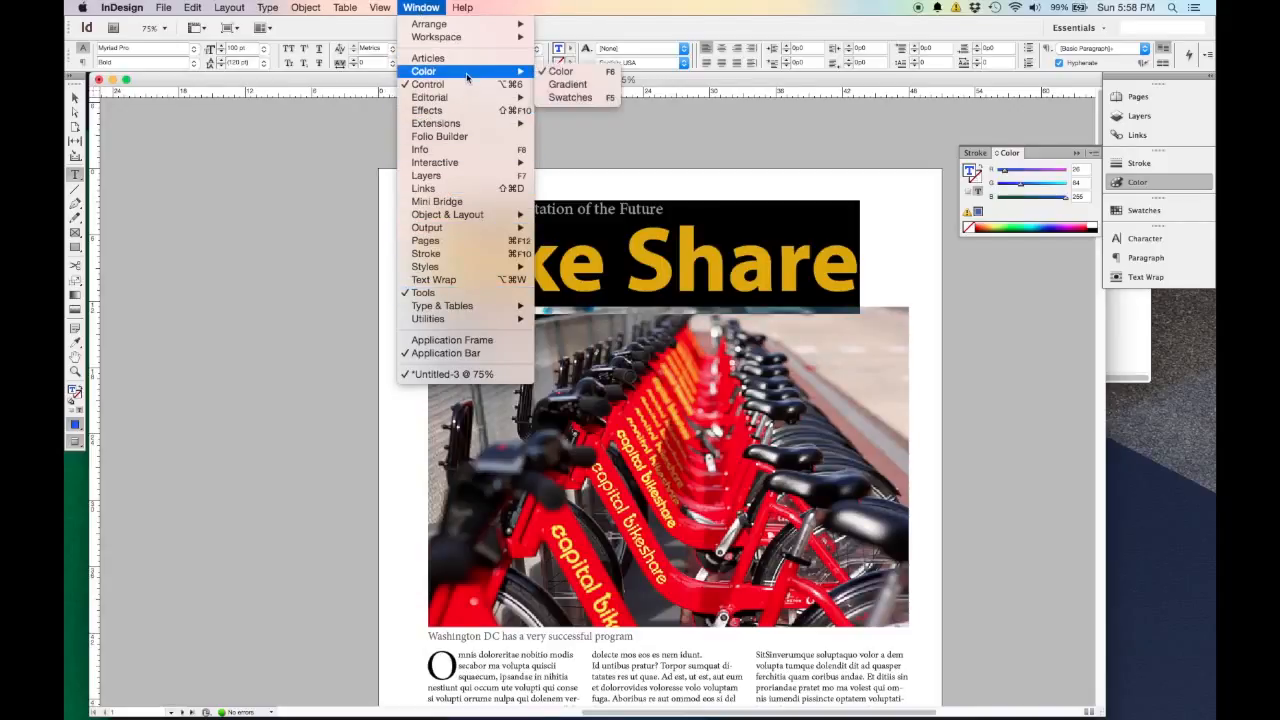
left_click(565, 97)
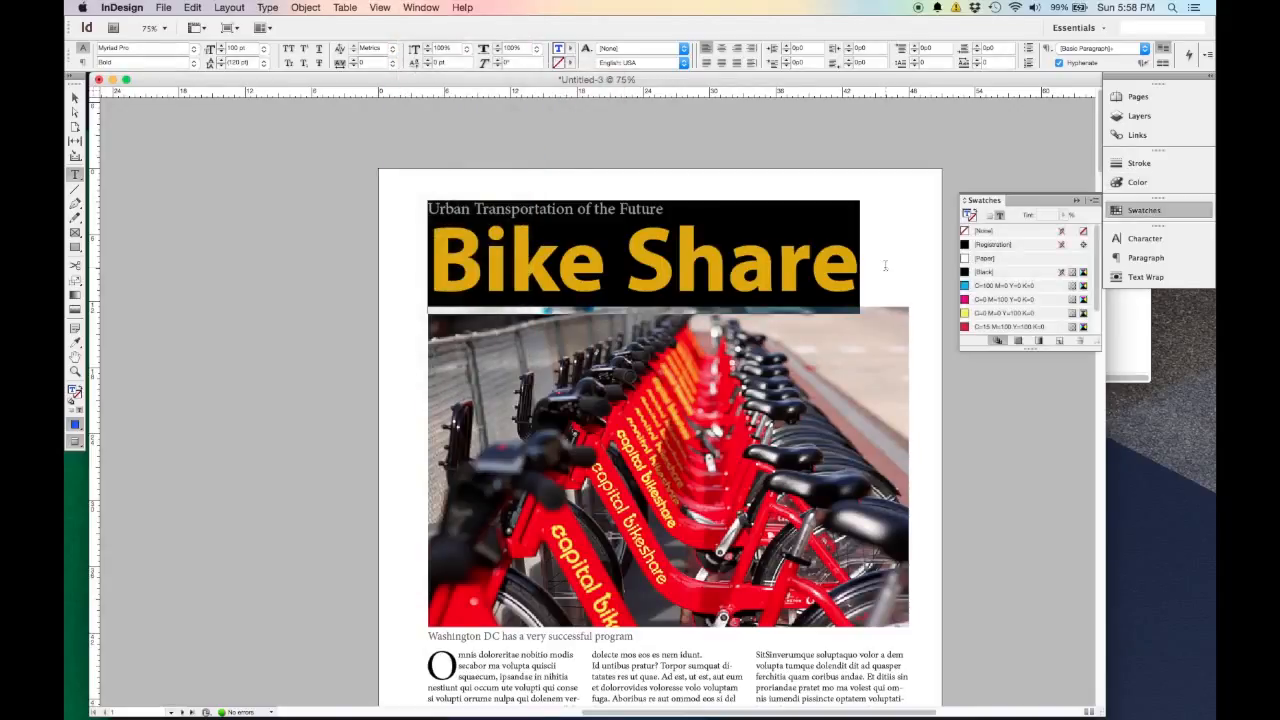
left_click_drag(1031, 348, 1037, 474)
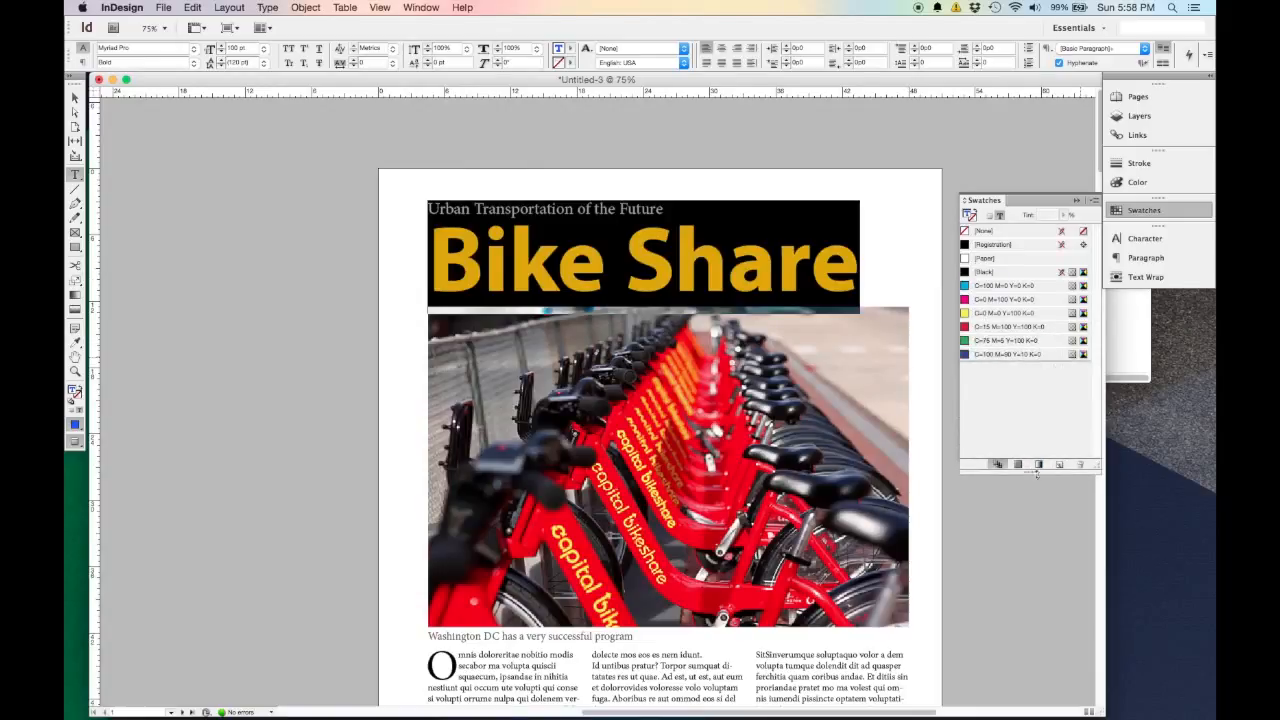
left_click(1060, 464)
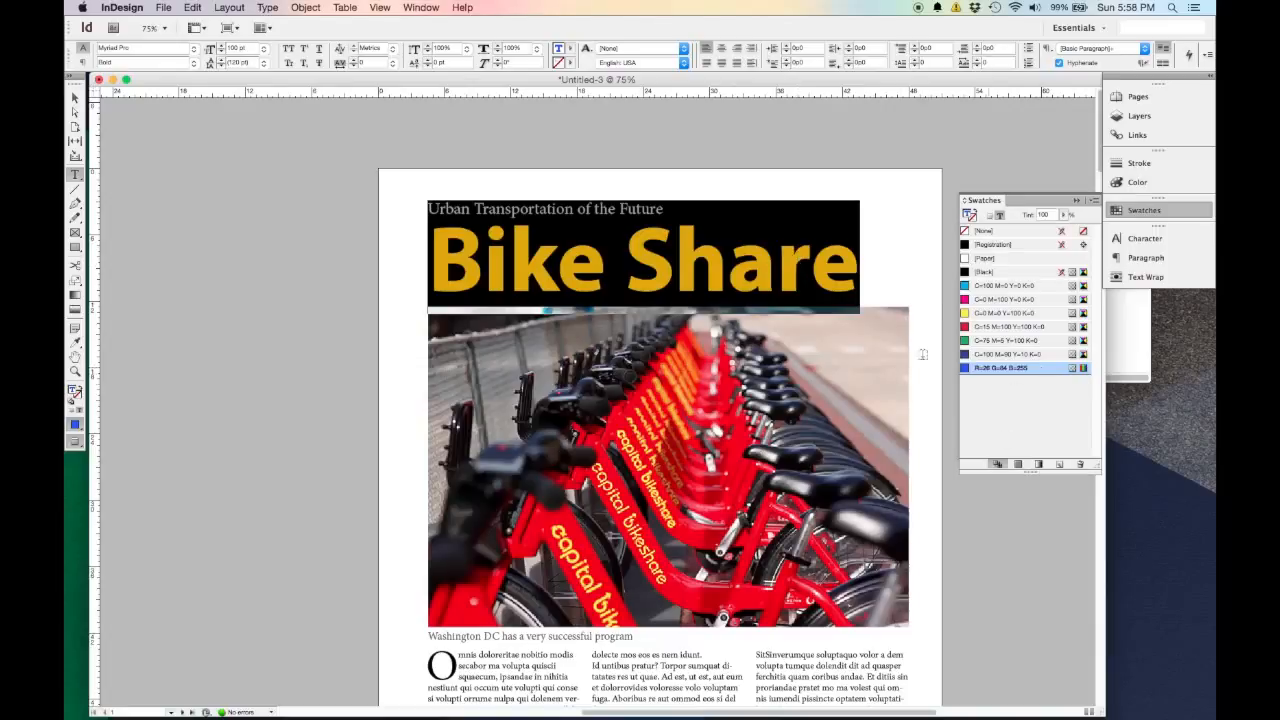
left_click(75, 97)
left_click(660, 190)
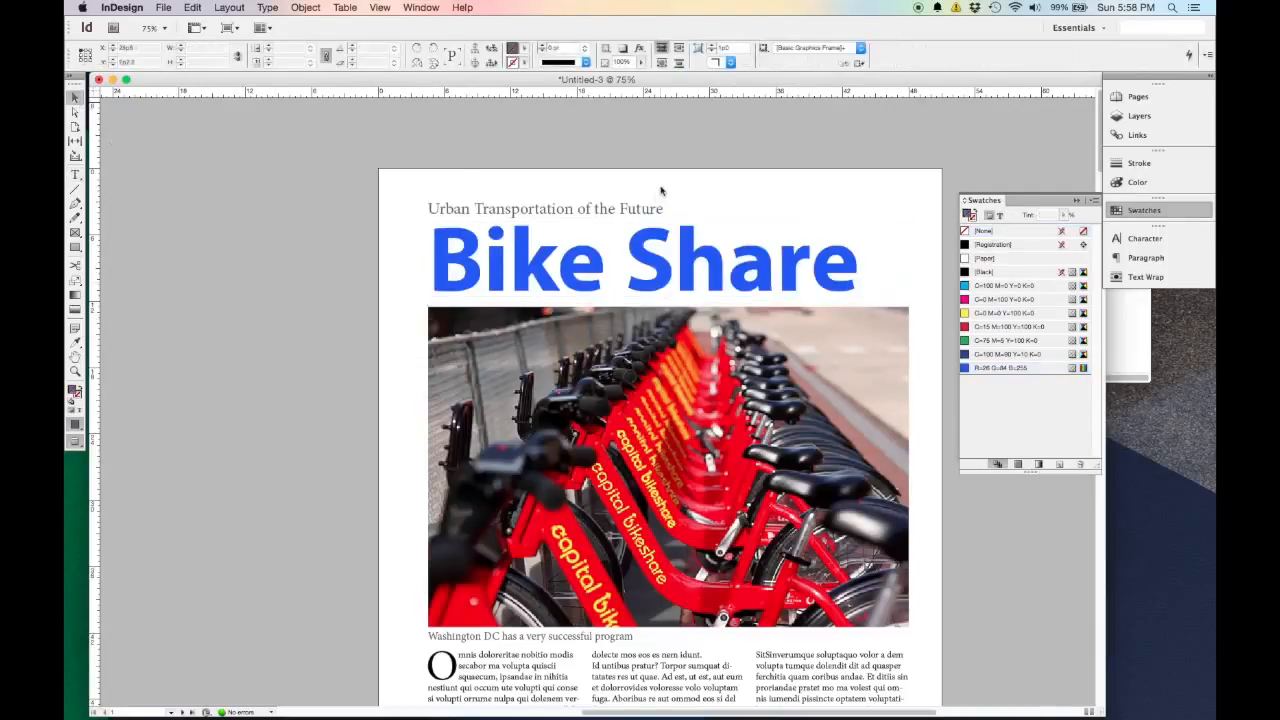
Return to Normal view mode and save the dark gray of the line Urban Transportation of the Future as a new swatch.
key("w")
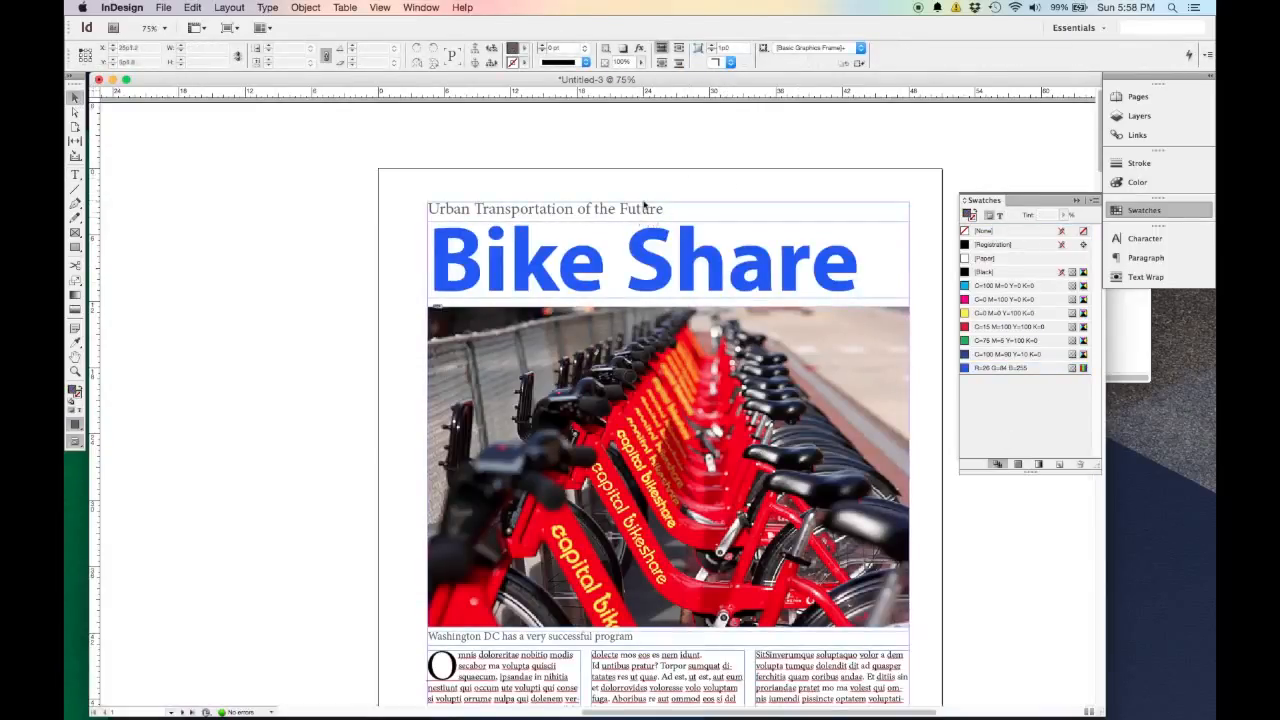
double_click(668, 212)
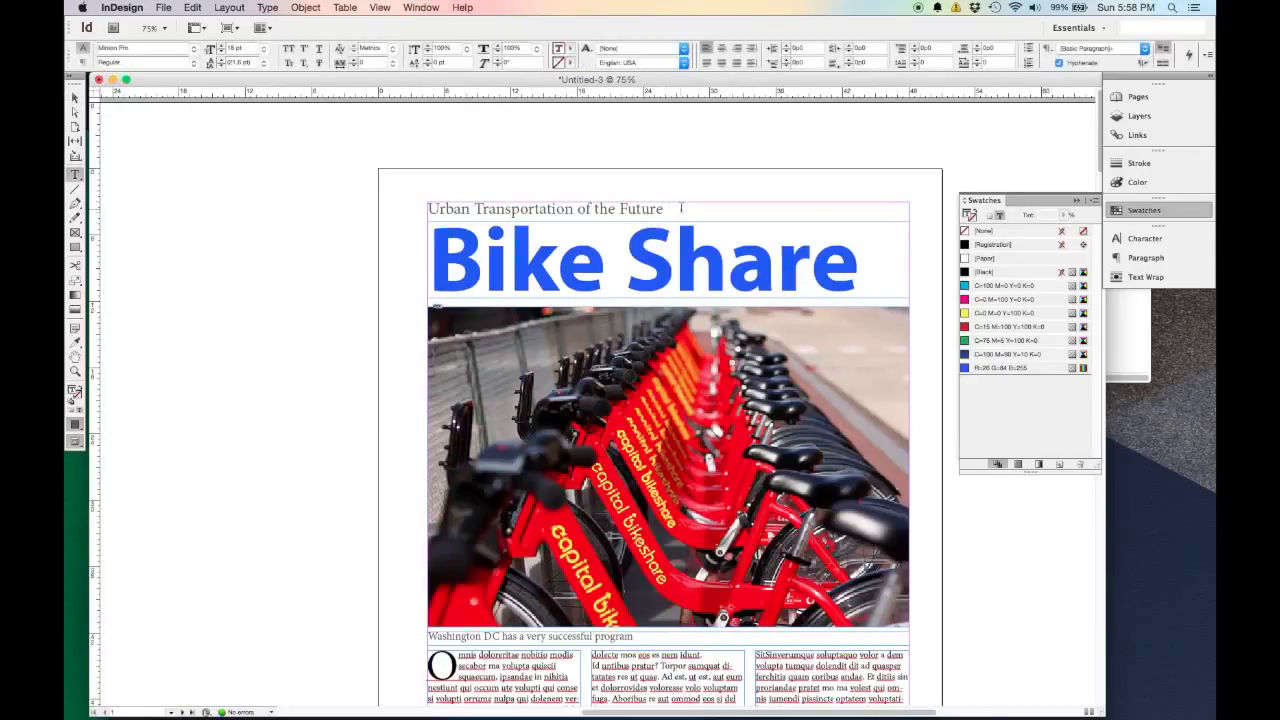
left_click_drag(668, 212, 436, 194)
left_click(1059, 464)
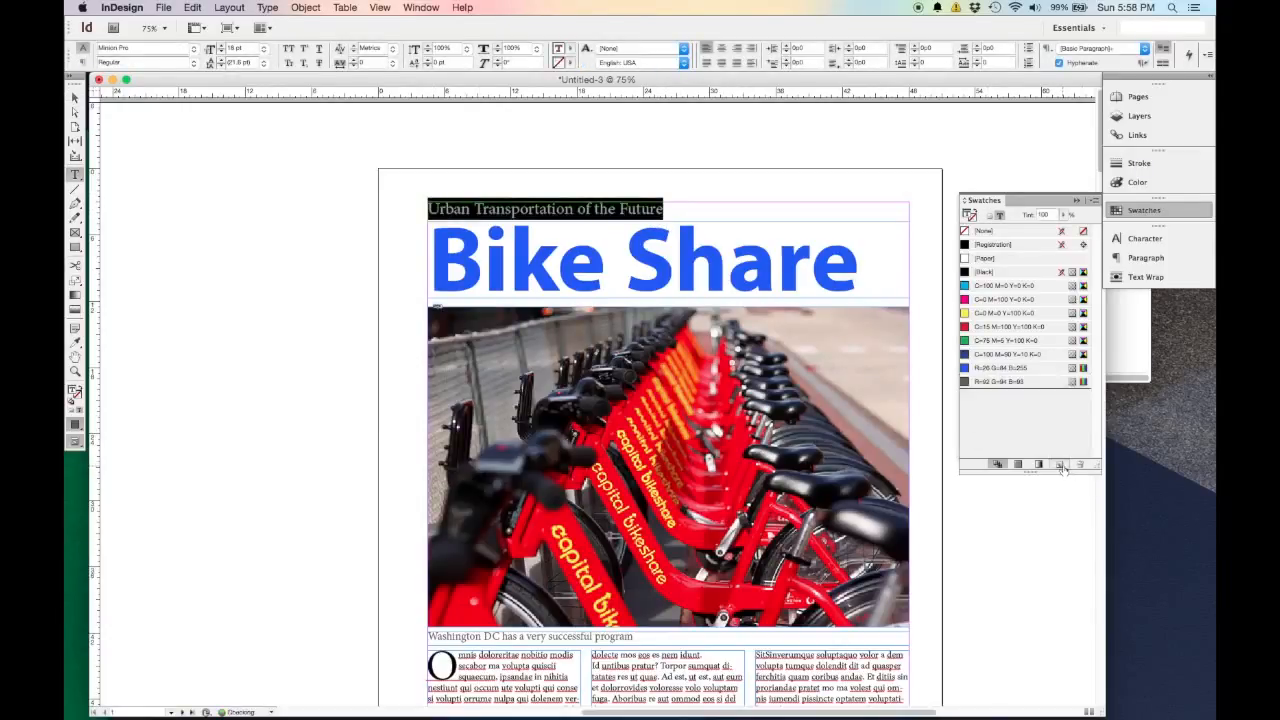
Rename the blue RGB swatch as Citibike Blue instead of naming it with its color value.
left_click(1013, 368)
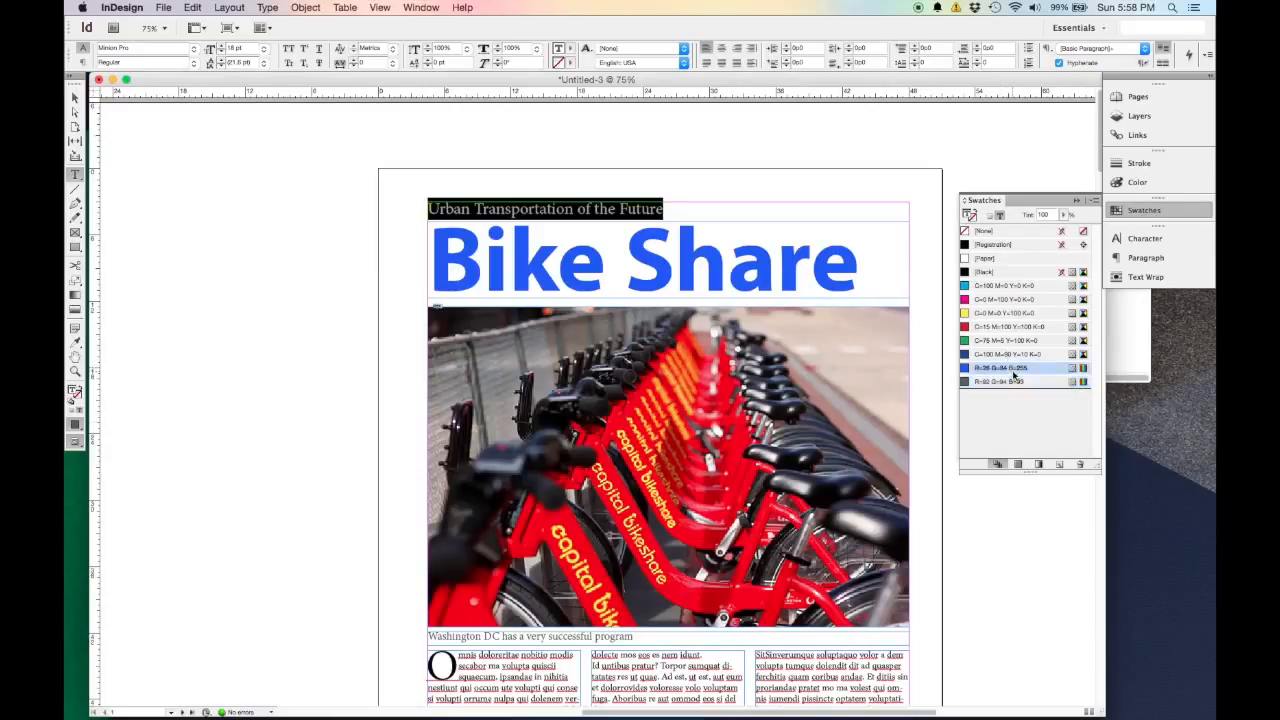
double_click(1013, 368)
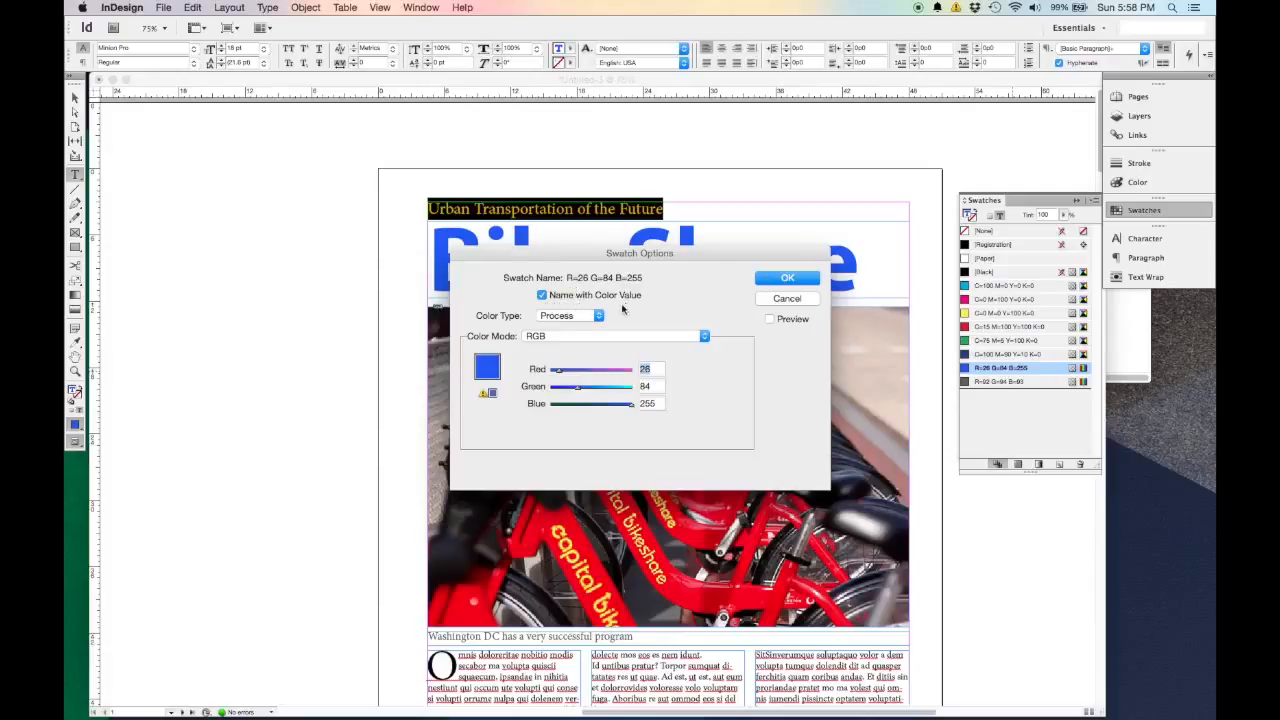
left_click(542, 295)
type("Cli")
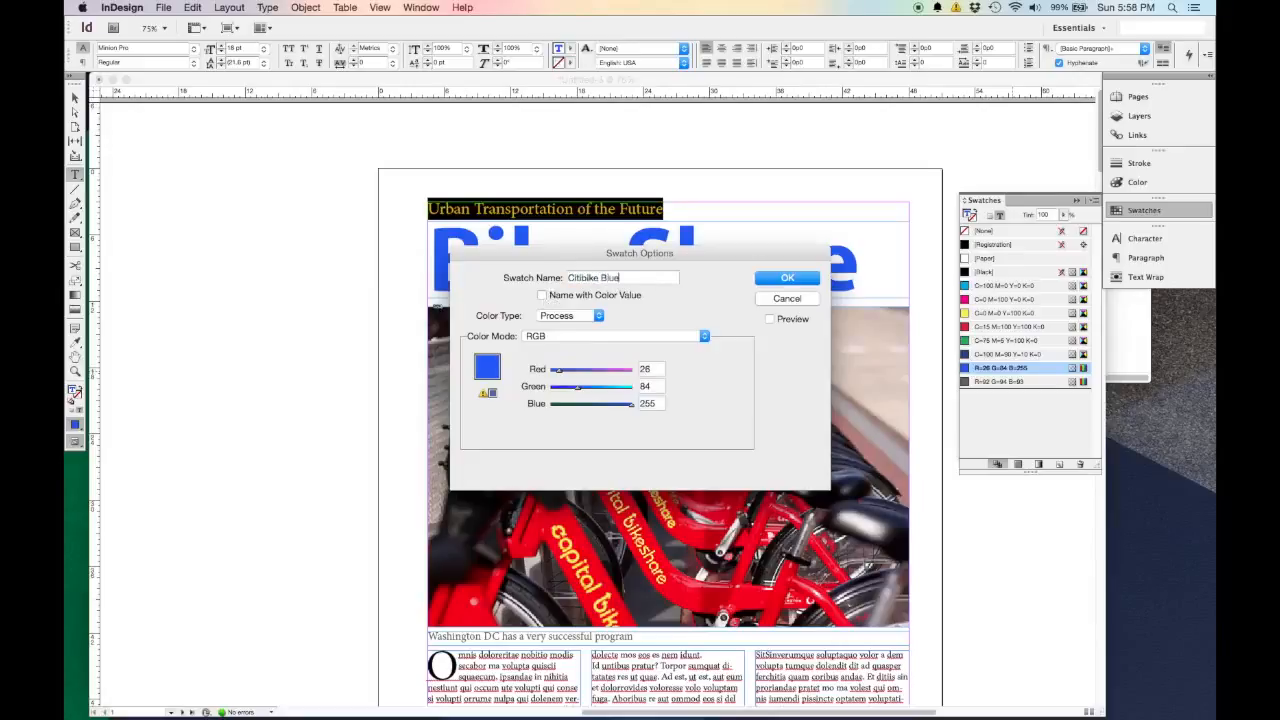
left_click(787, 279)
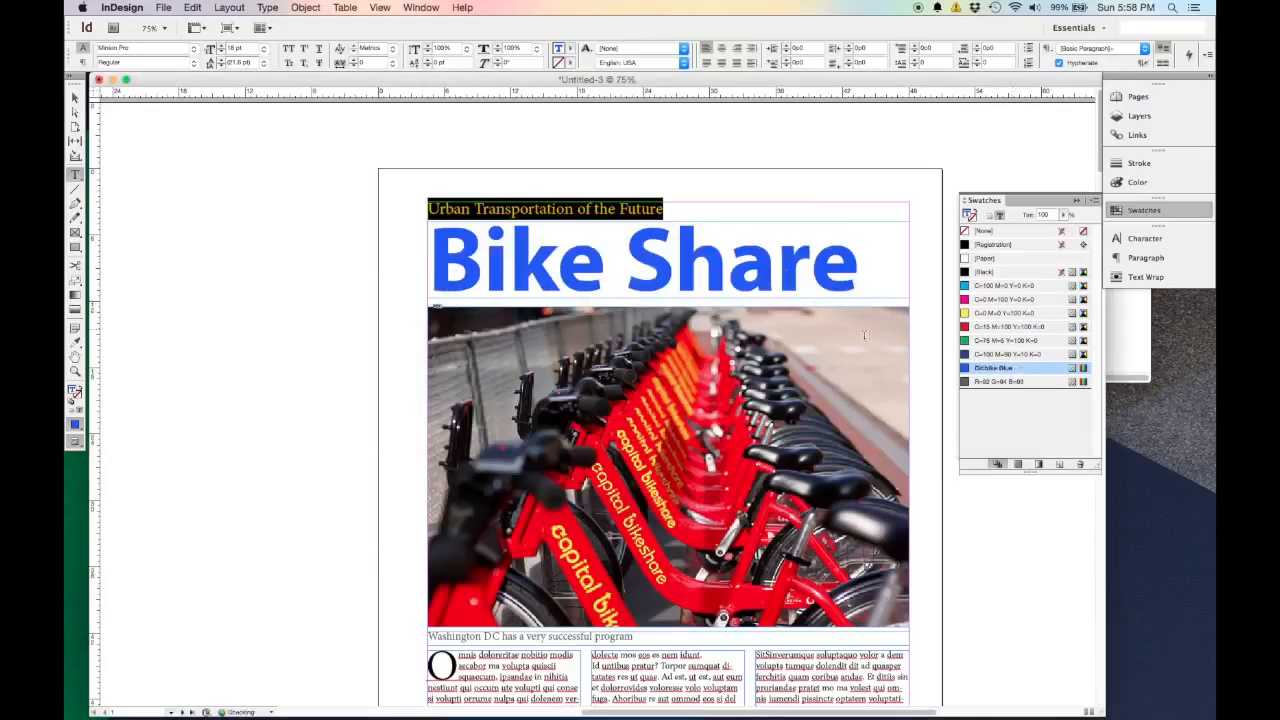
Rename the dark gray RGB swatch as Docking Station Grey instead of naming it with its color value.
double_click(993, 382)
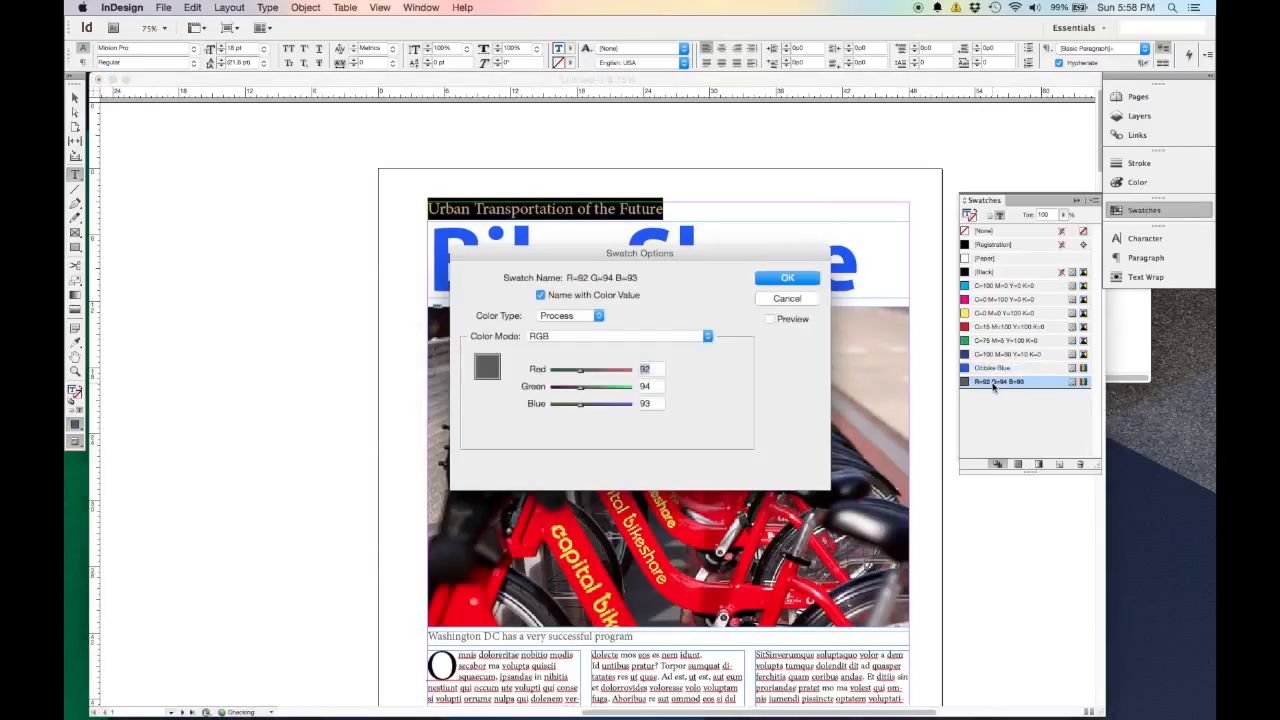
left_click(548, 297)
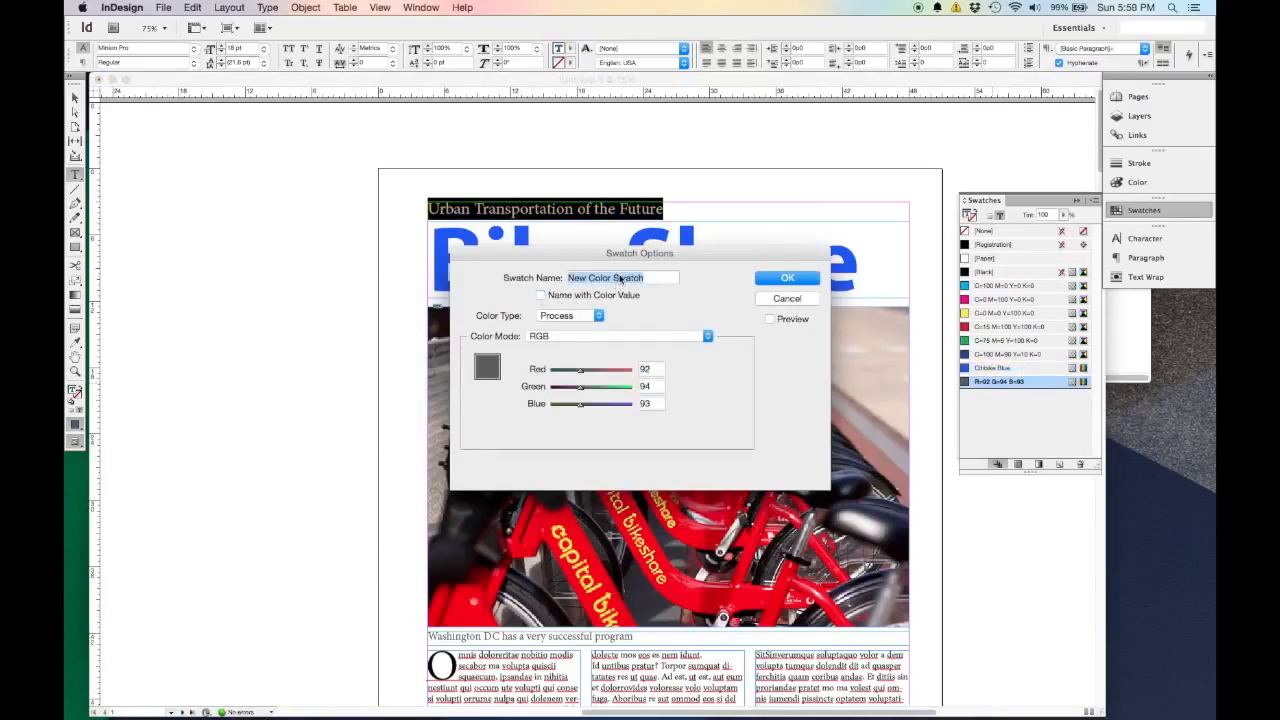
type("Docking Station Grey")
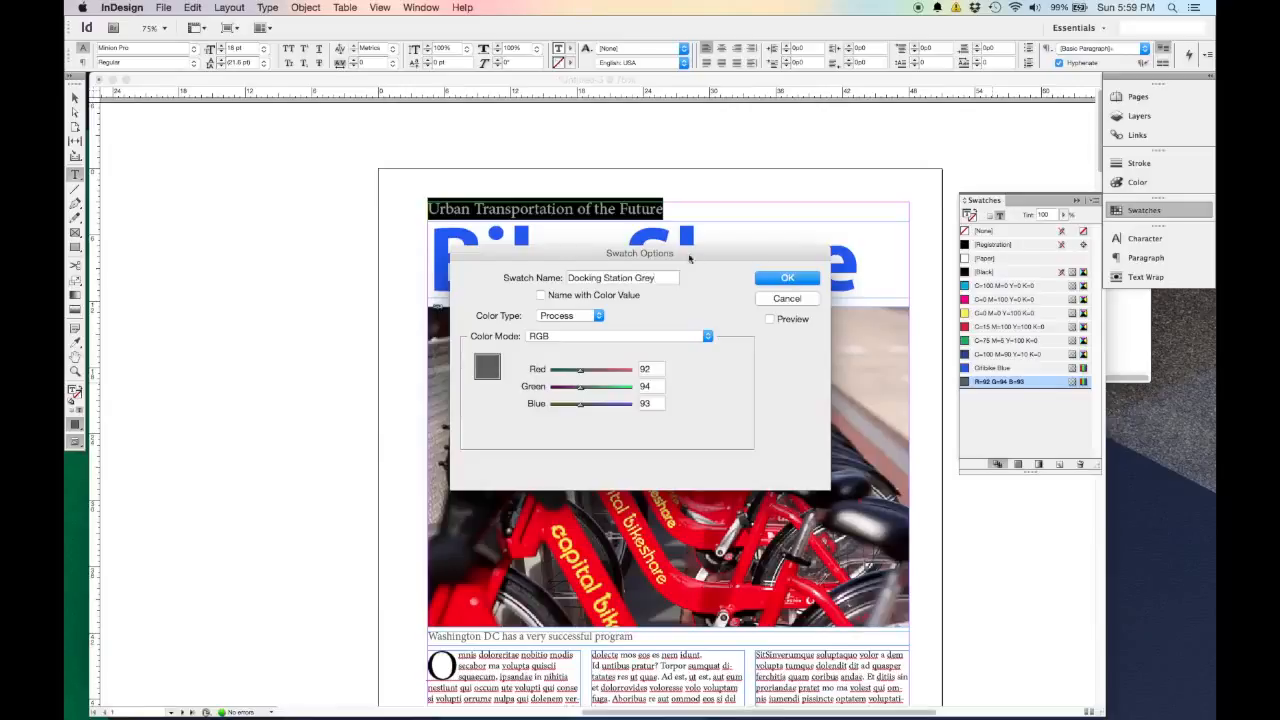
left_click(811, 283)
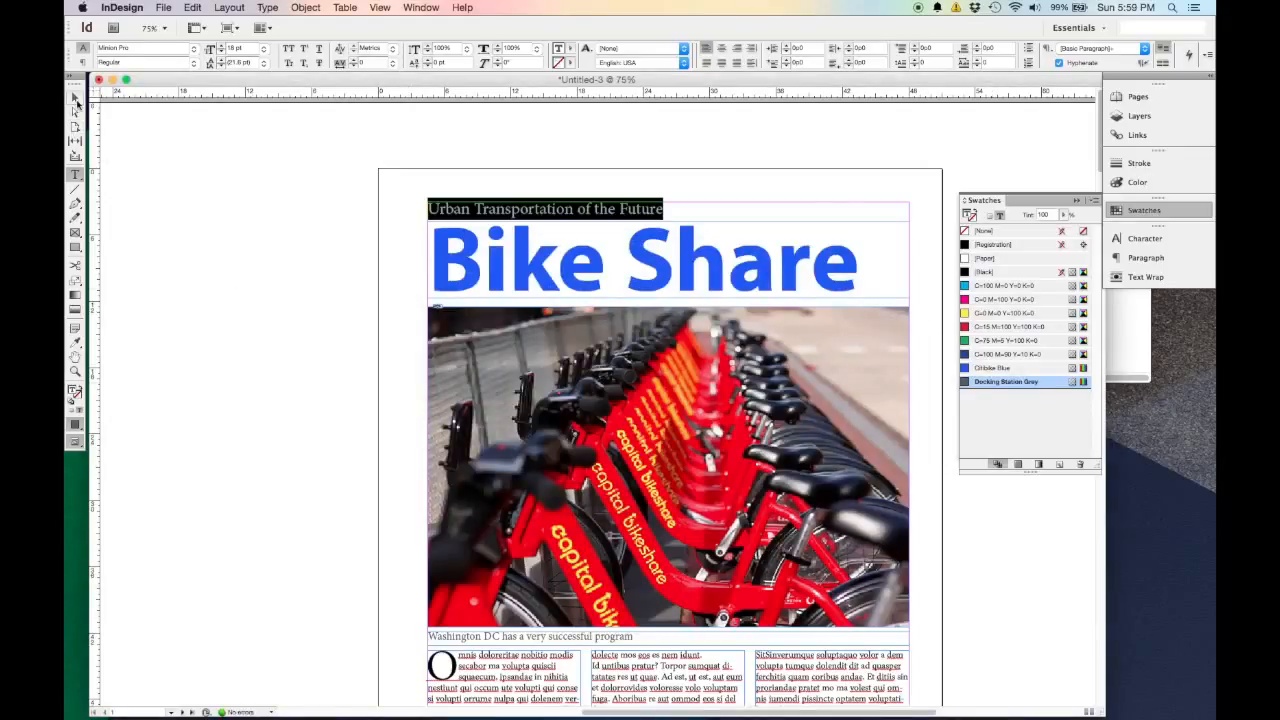
Select all the text in the three columns and color it with the Citibike Blue swatch.
left_click(76, 97)
scroll(314, 410, "down", 3)
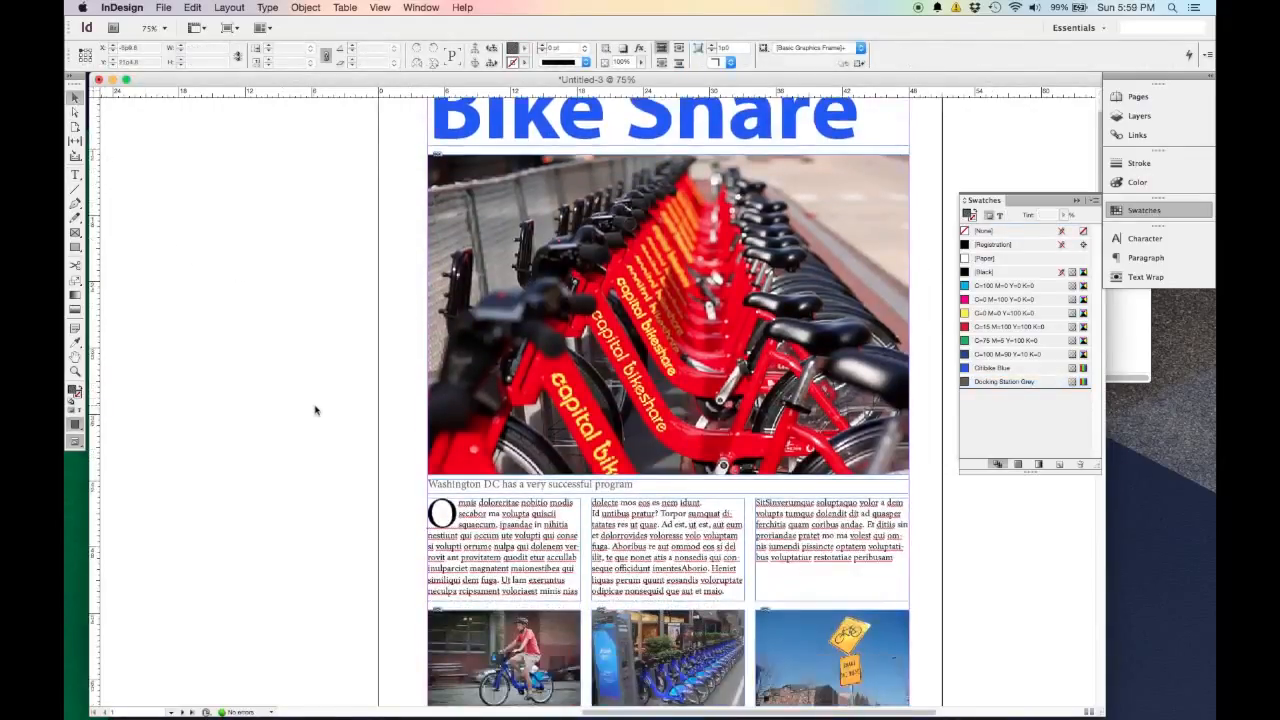
double_click(896, 576)
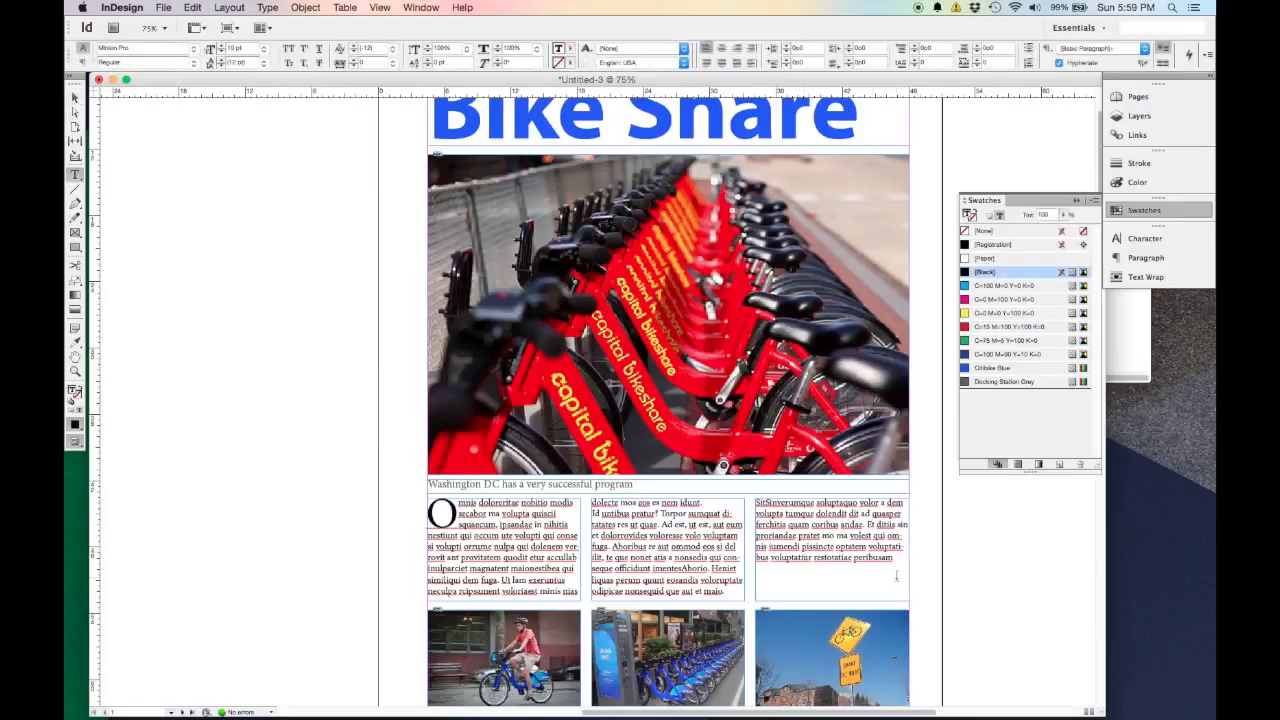
left_click_drag(898, 570, 486, 484)
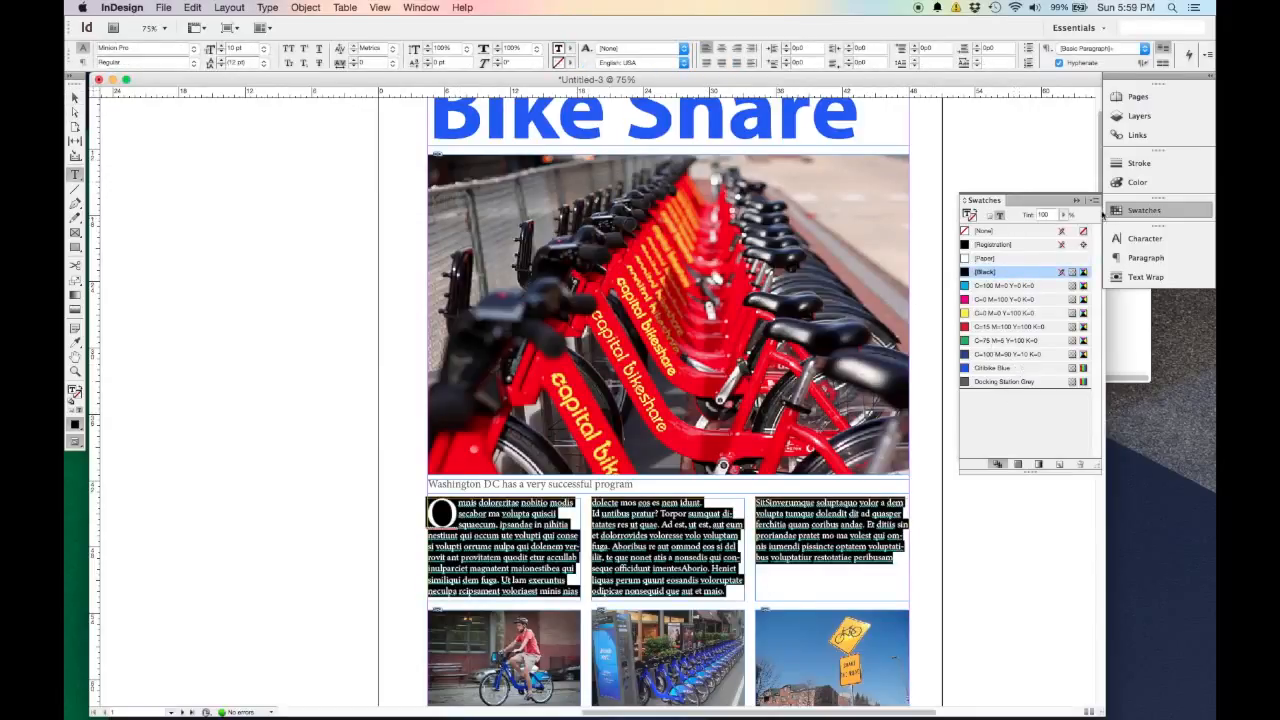
left_click(990, 368)
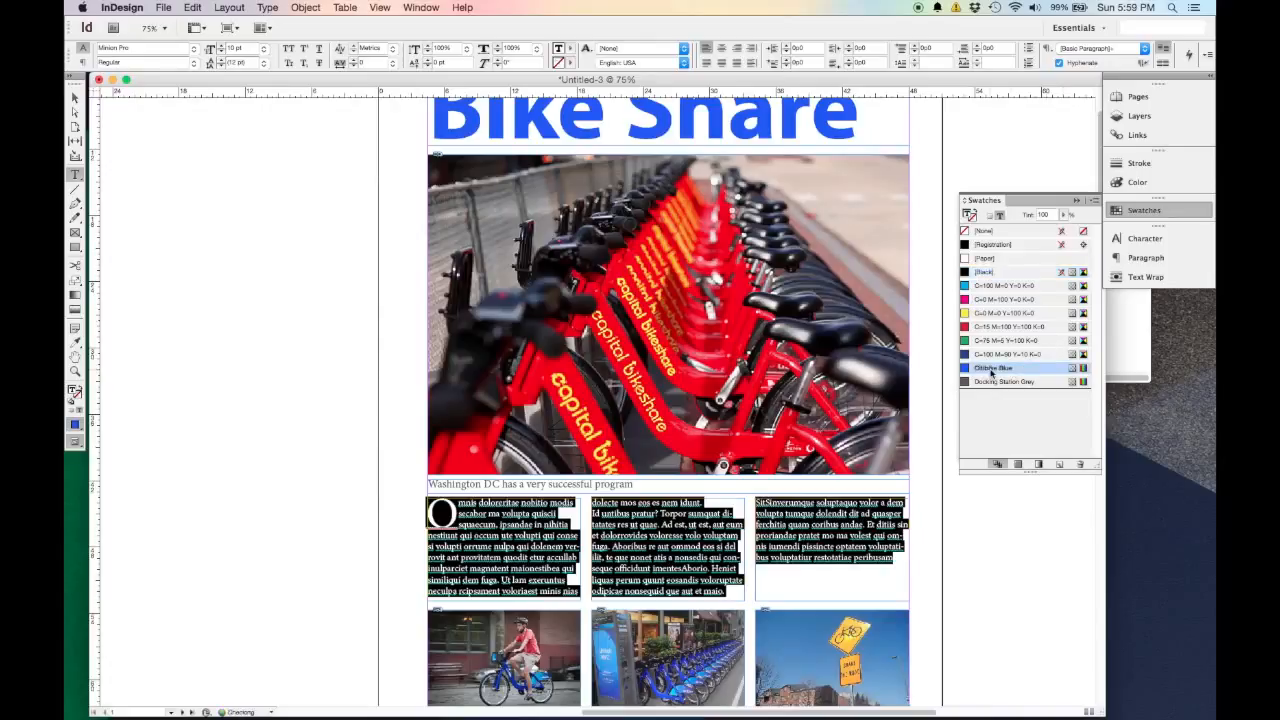
left_click(75, 97)
left_click(190, 298)
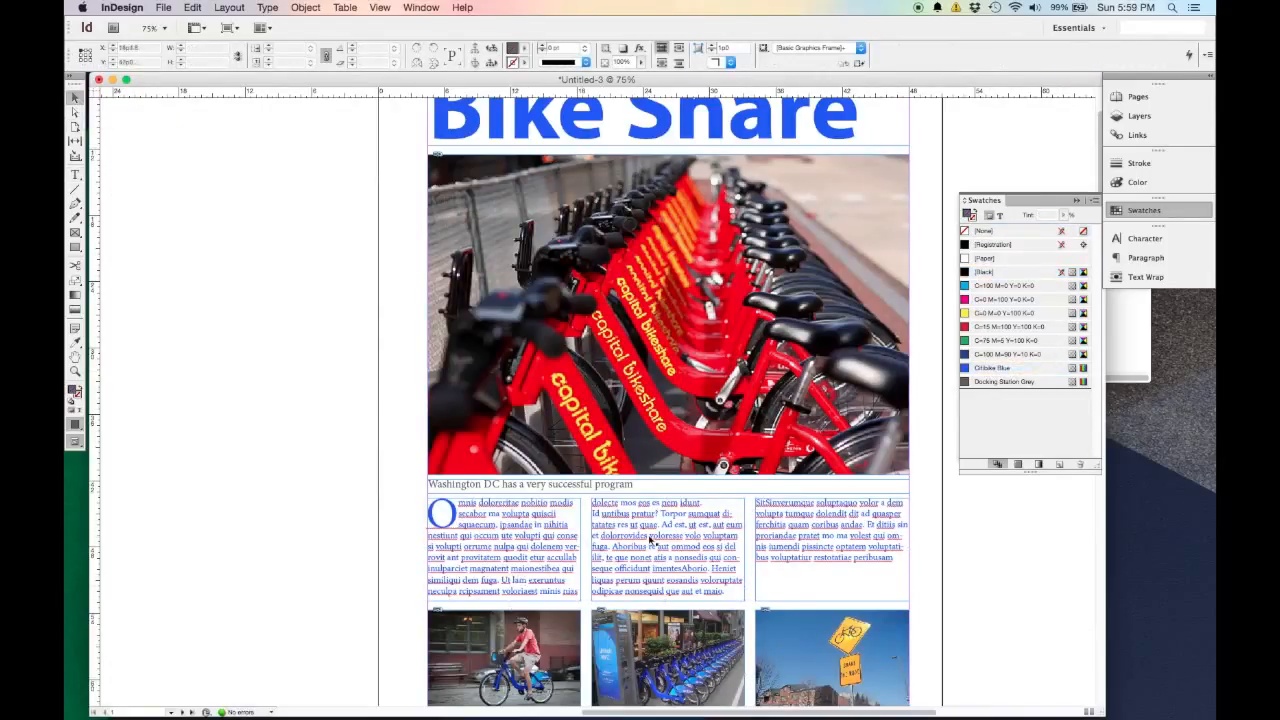
Check the blue three-column text against the rest of the cover and undo its color change.
scroll(622, 208, "up", 2)
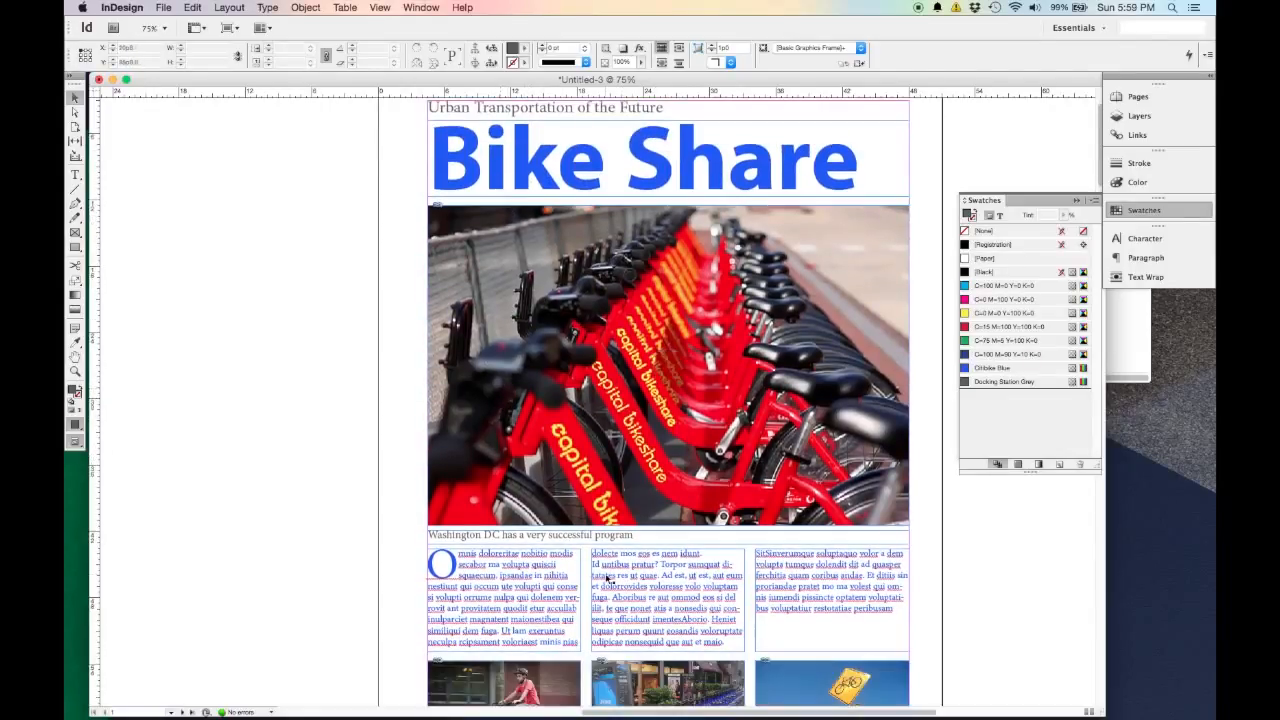
scroll(600, 405, "down", 2)
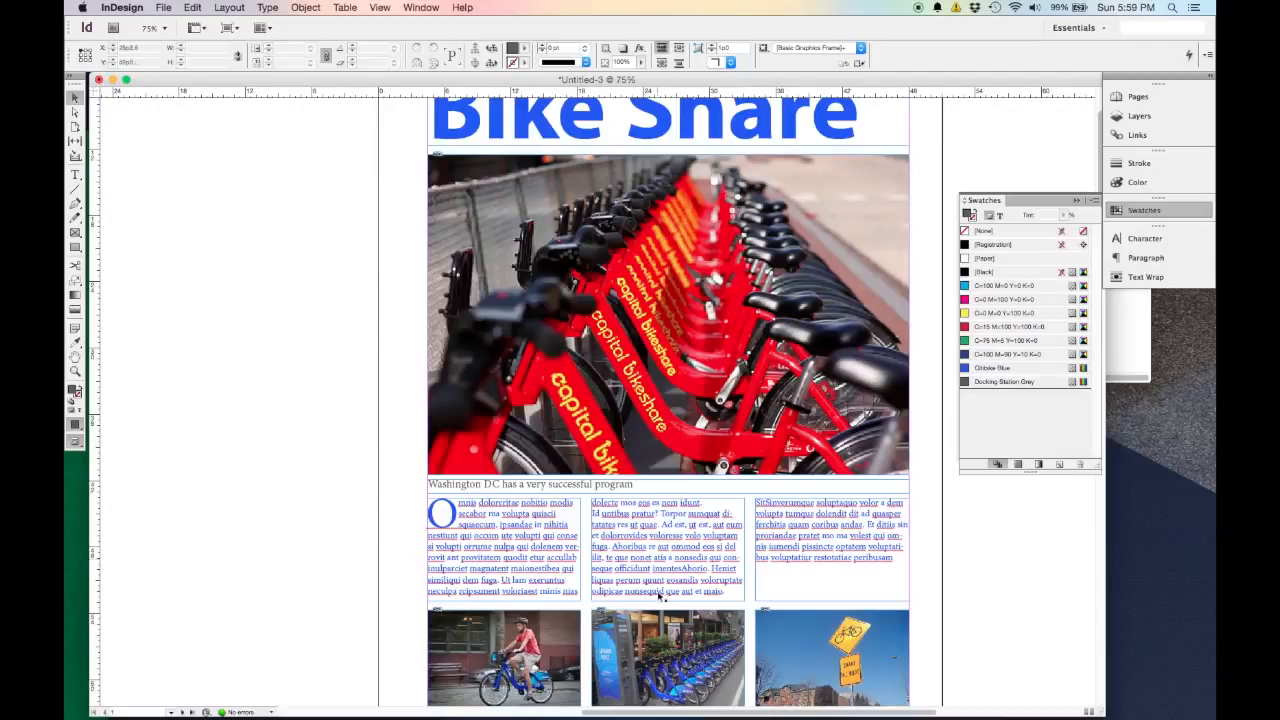
key("super+a")
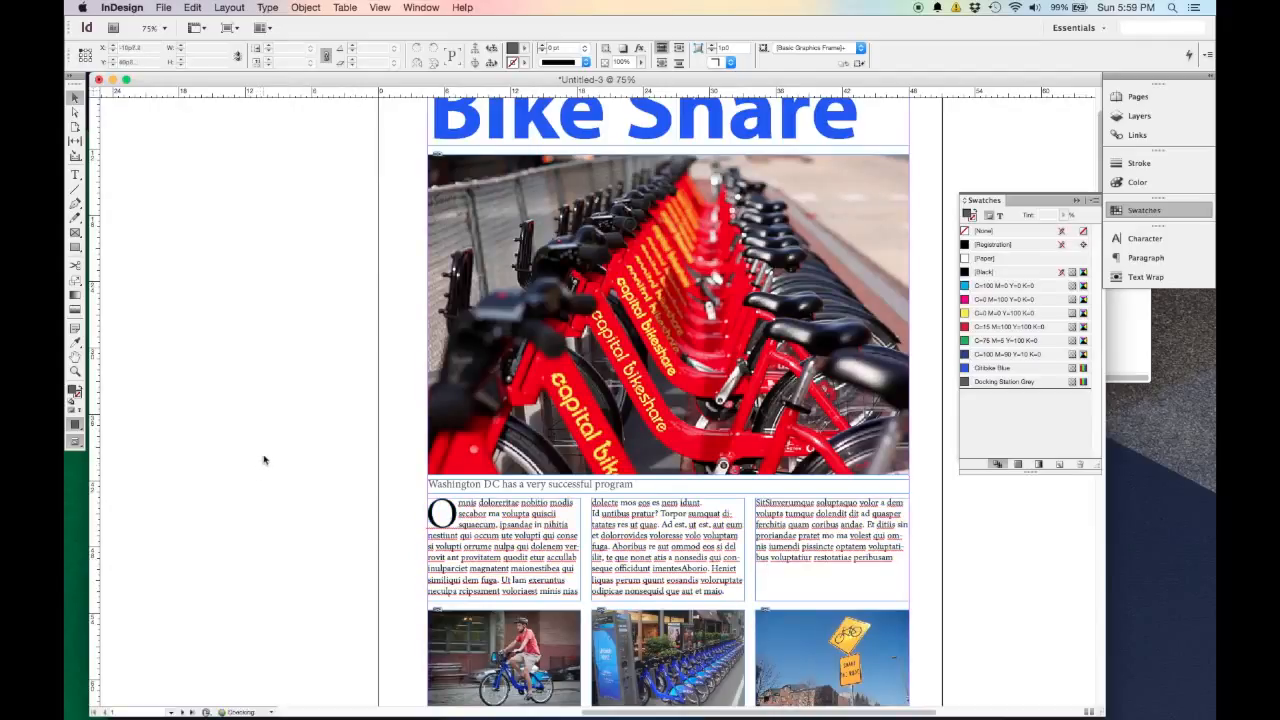
left_click(194, 8)
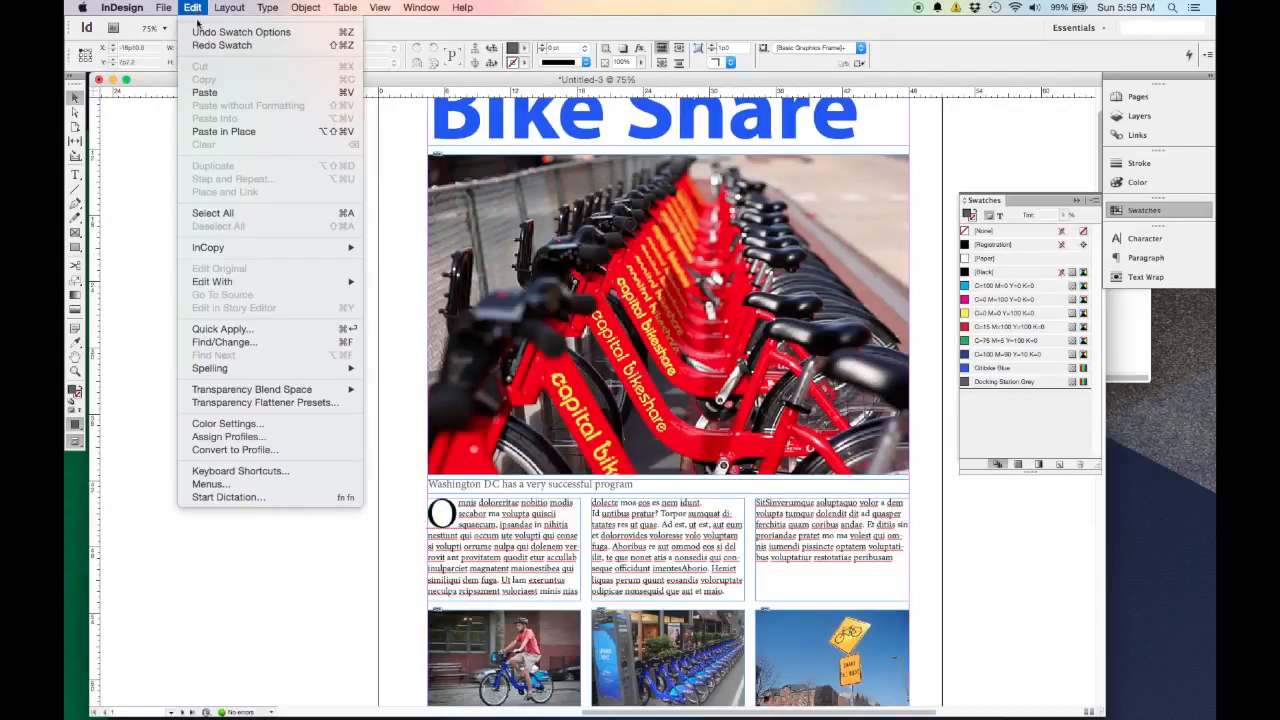
left_click(200, 31)
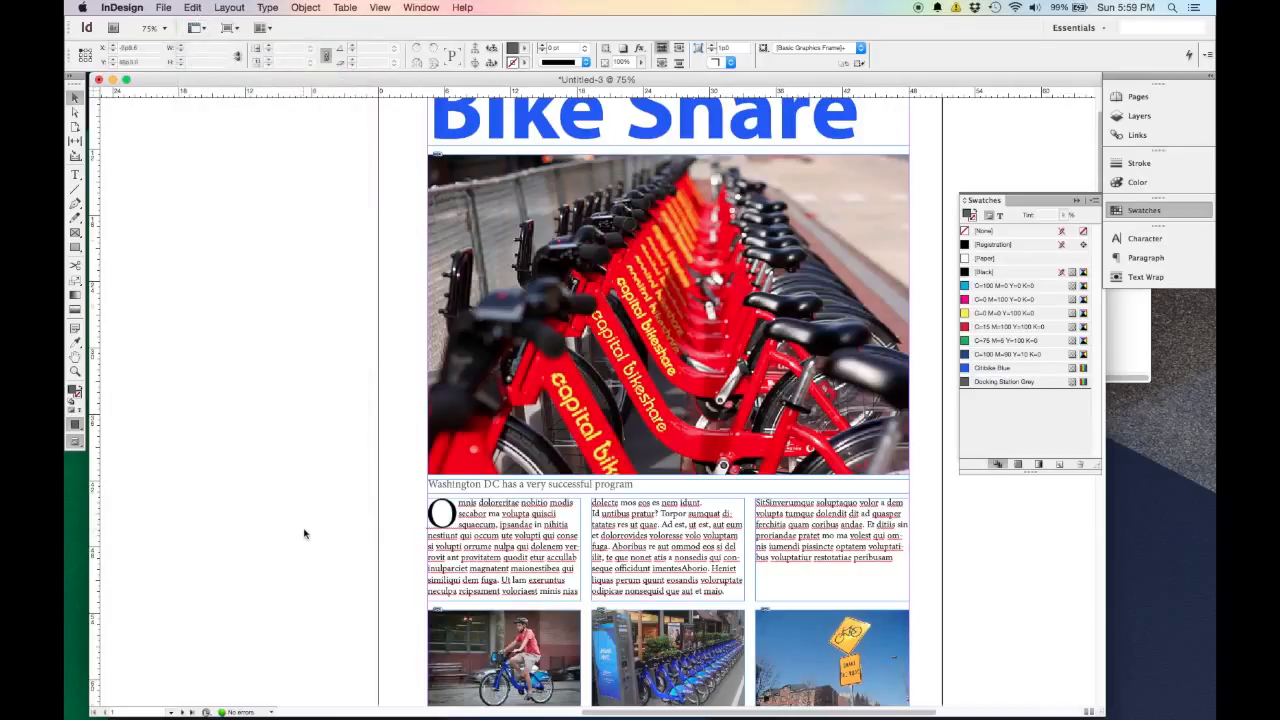
Collapse the swatch list and look over the cover from the small pictures up to the title.
scroll(303, 527, "down", 1)
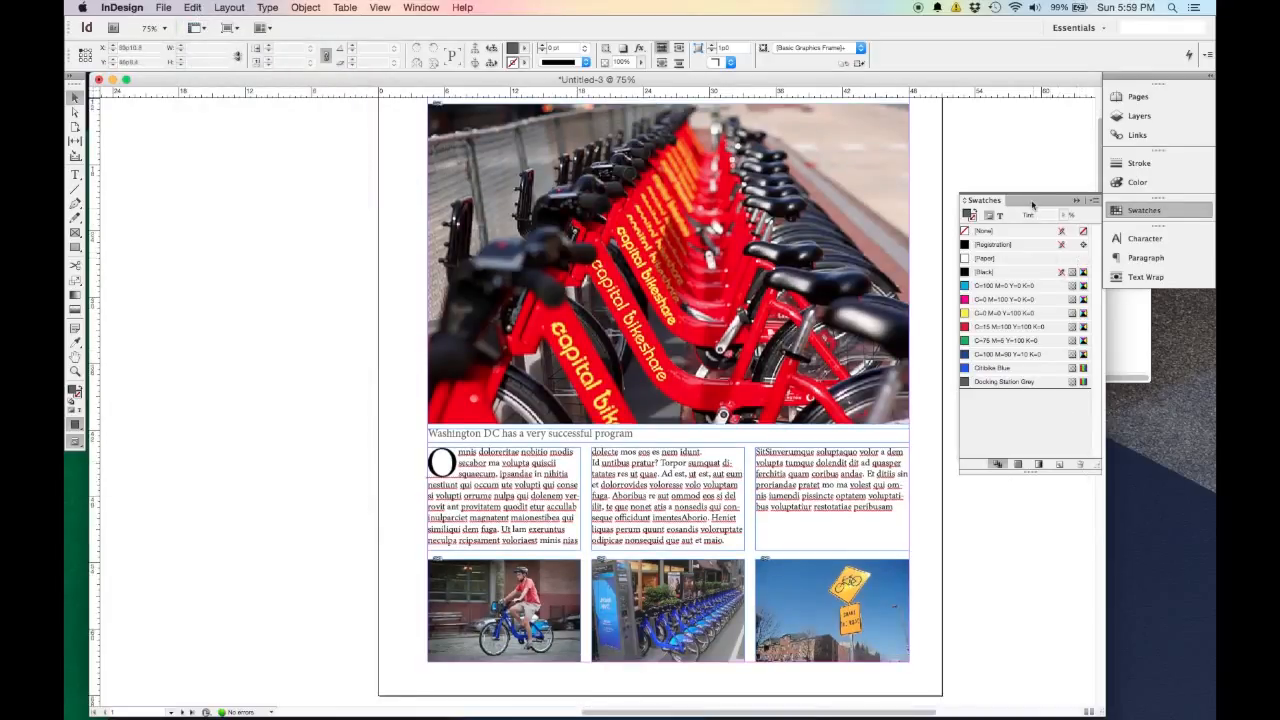
left_click(1077, 201)
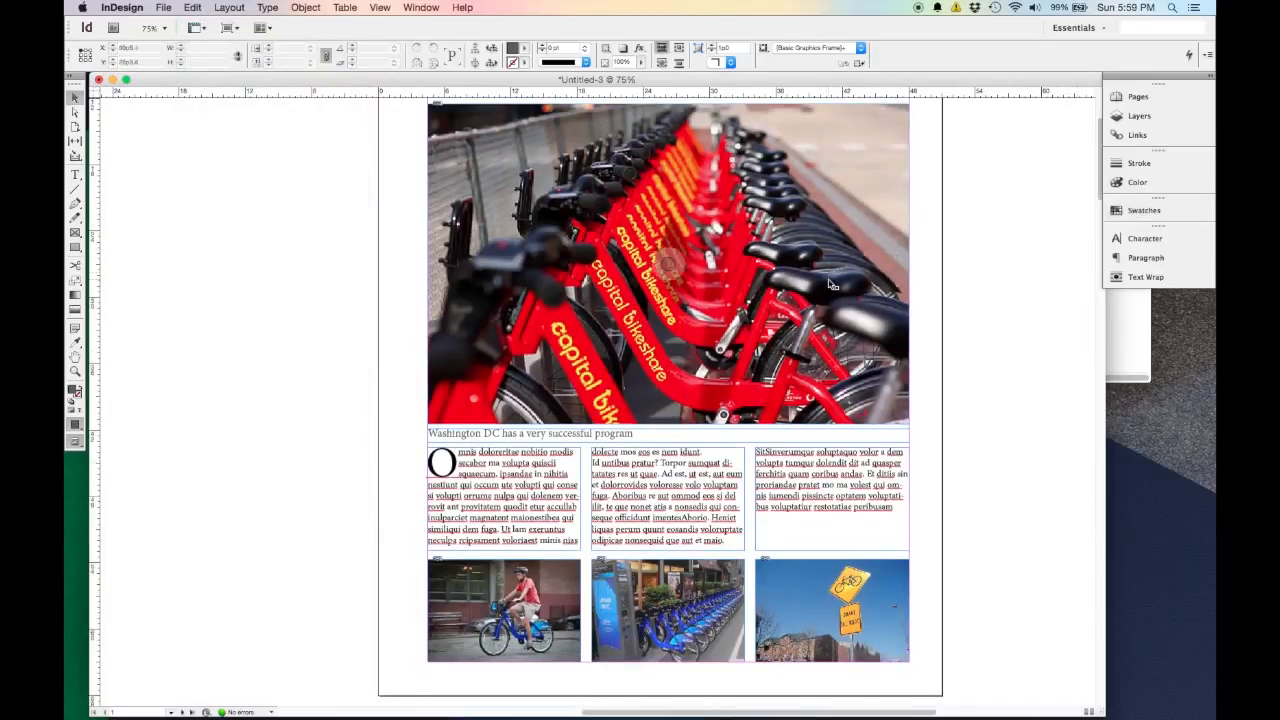
scroll(943, 330, "up", 2)
scroll(977, 360, "up", 1)
scroll(977, 360, "down", 1)
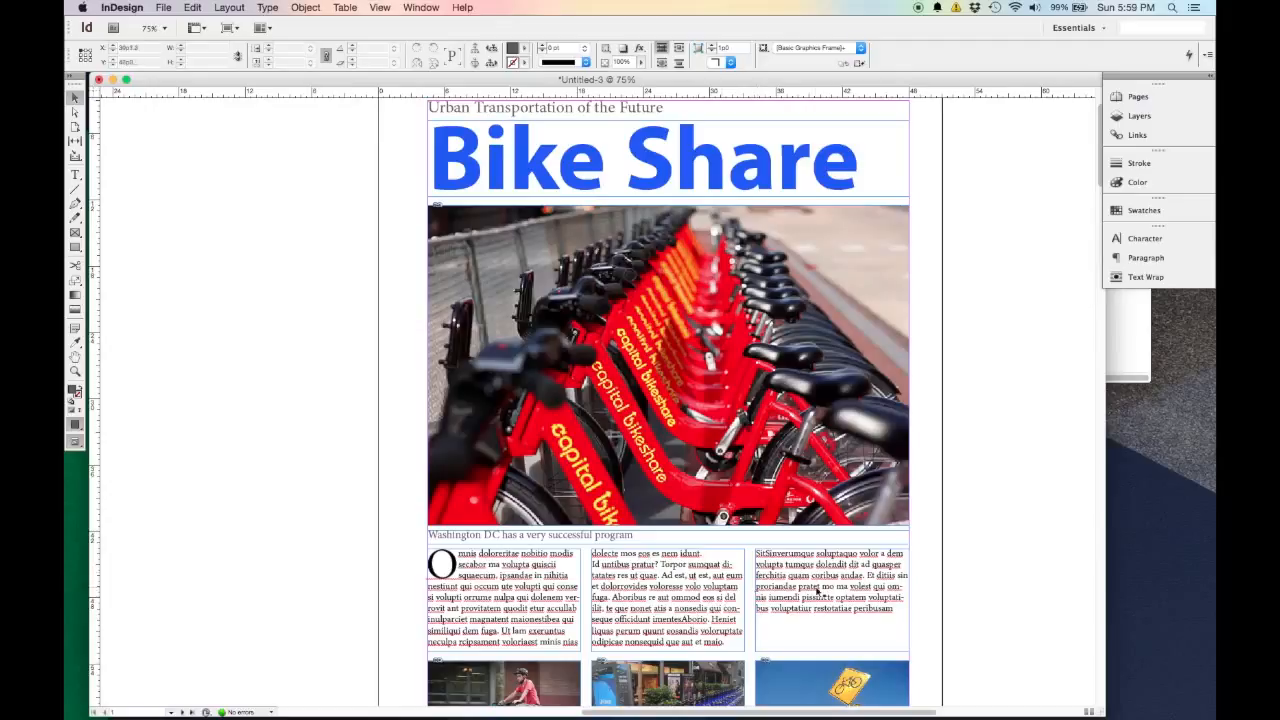
Show the list of paragraph styles, make it slightly taller and place it beside the cover.
scroll(760, 574, "down", 1)
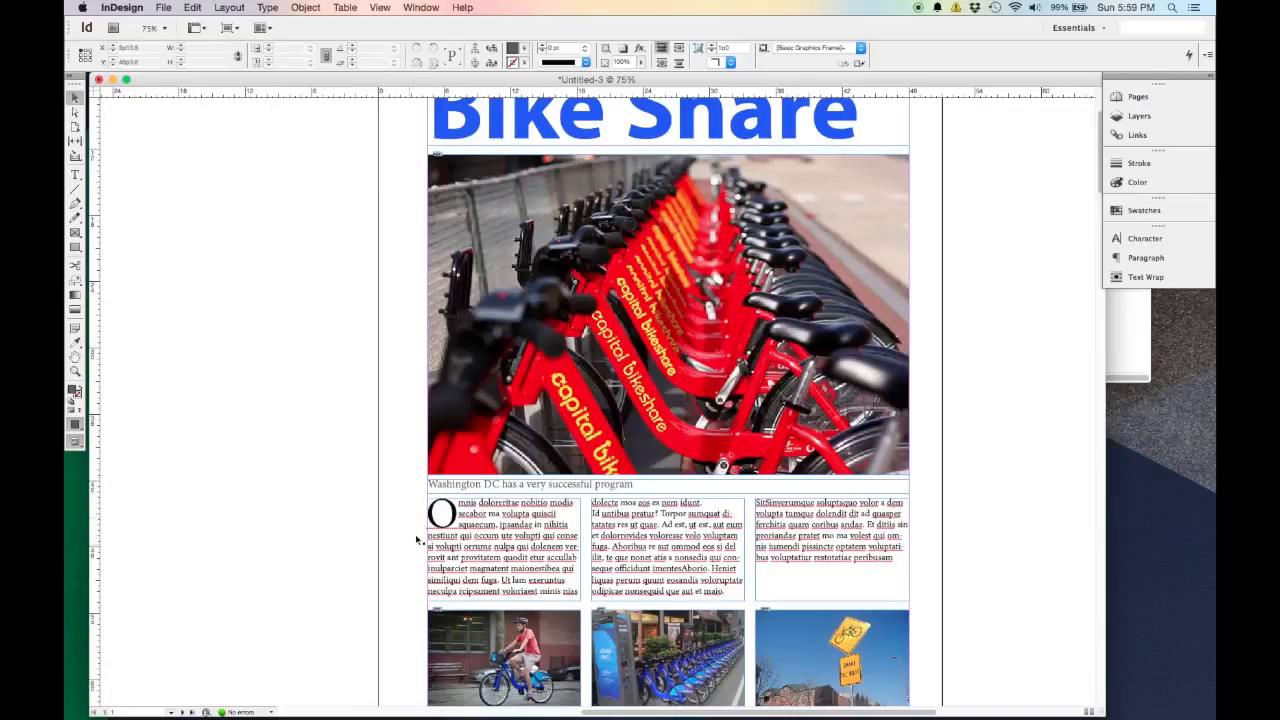
left_click(421, 7)
mouse_move(481, 273)
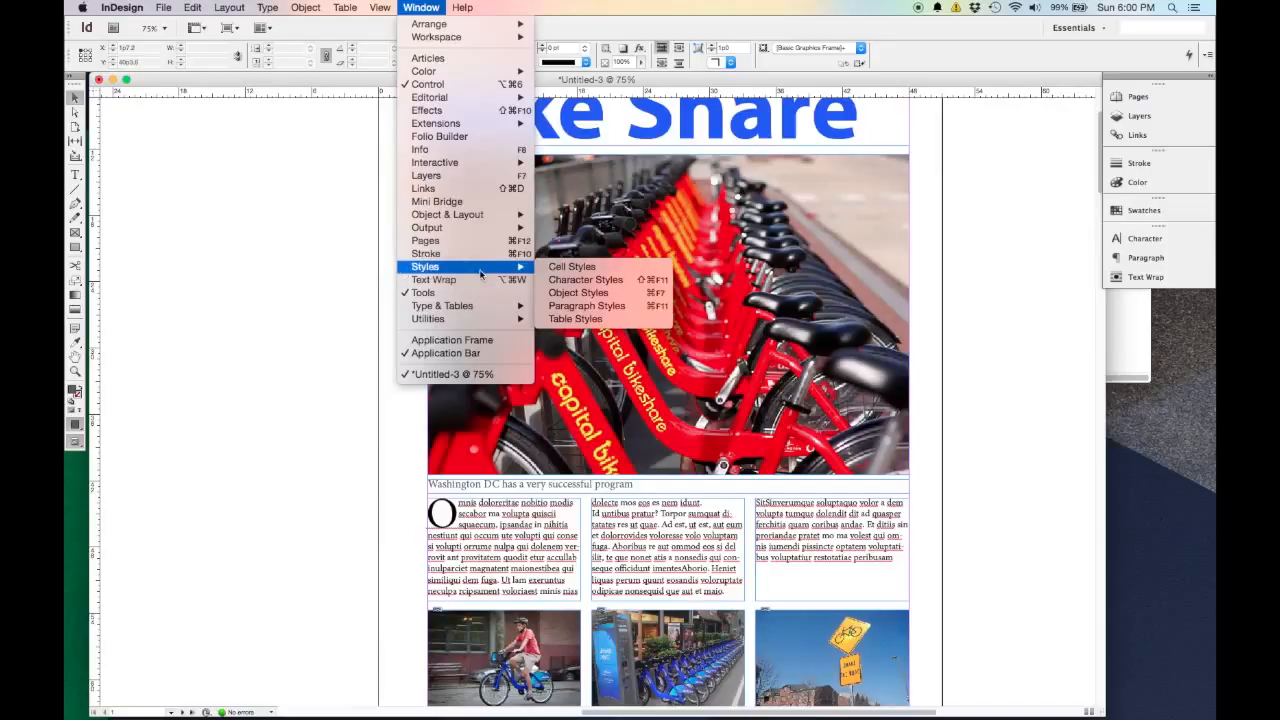
left_click(596, 306)
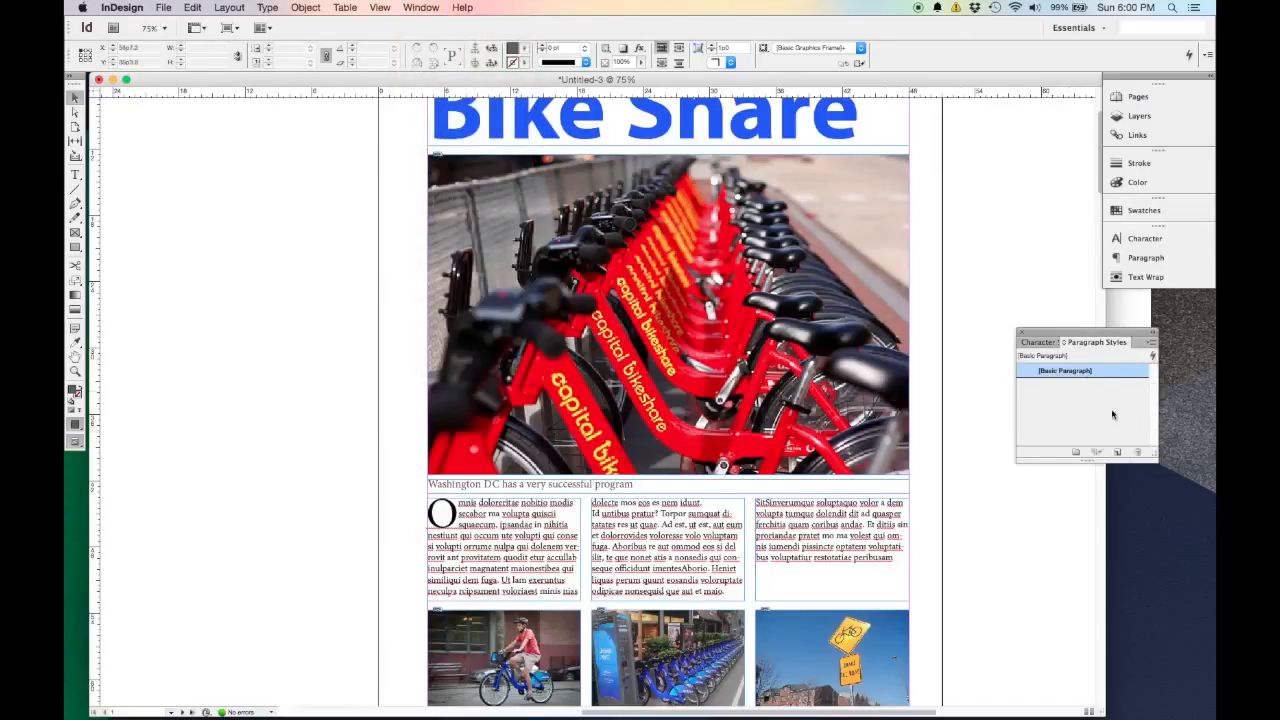
left_click_drag(1092, 460, 1092, 489)
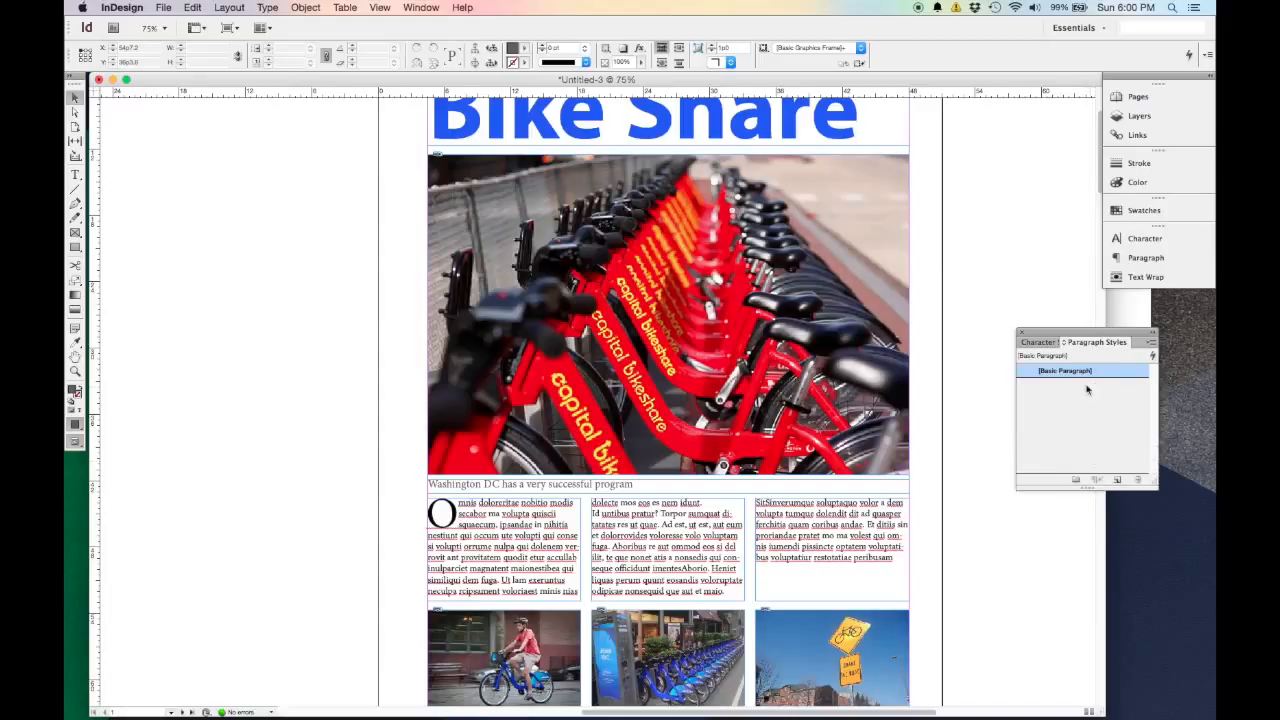
left_click_drag(1090, 338, 1092, 318)
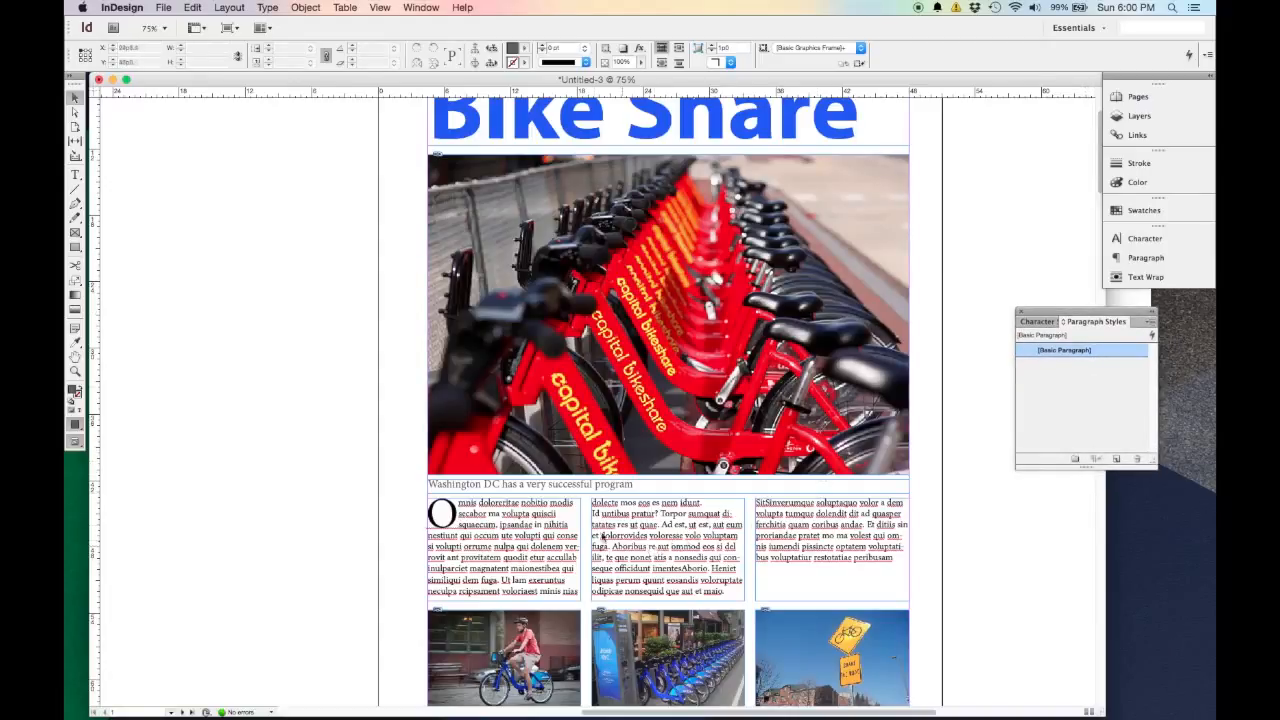
Create a paragraph style named Title from the formatting of the large blue Bike Share heading.
left_click(866, 115)
double_click(866, 115)
scroll(968, 258, "up", 3)
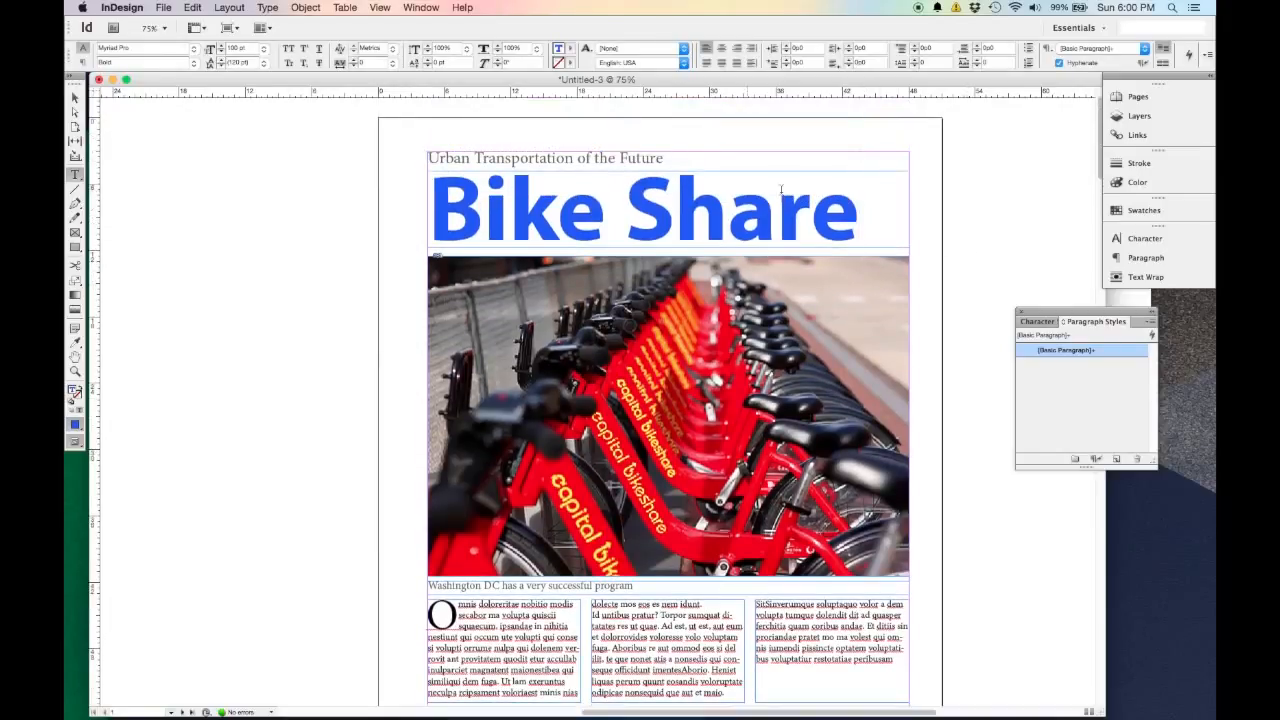
left_click(508, 200)
left_click(1117, 458)
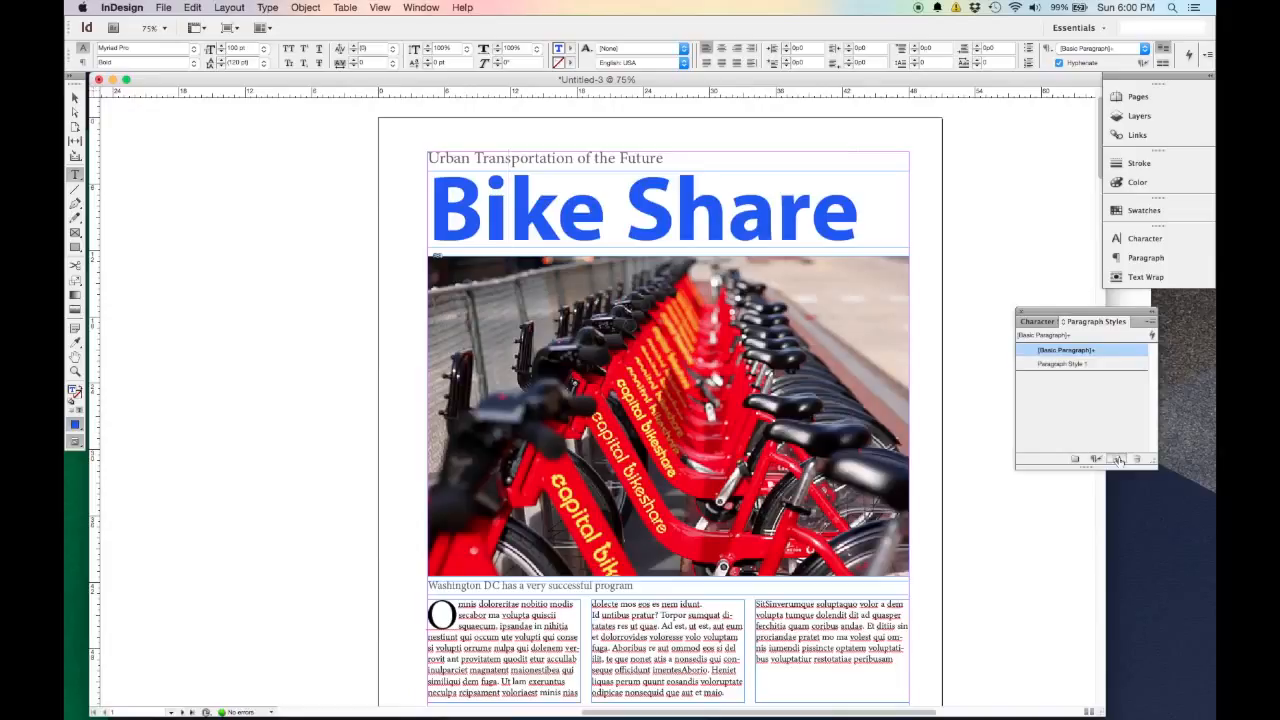
left_click(1076, 365)
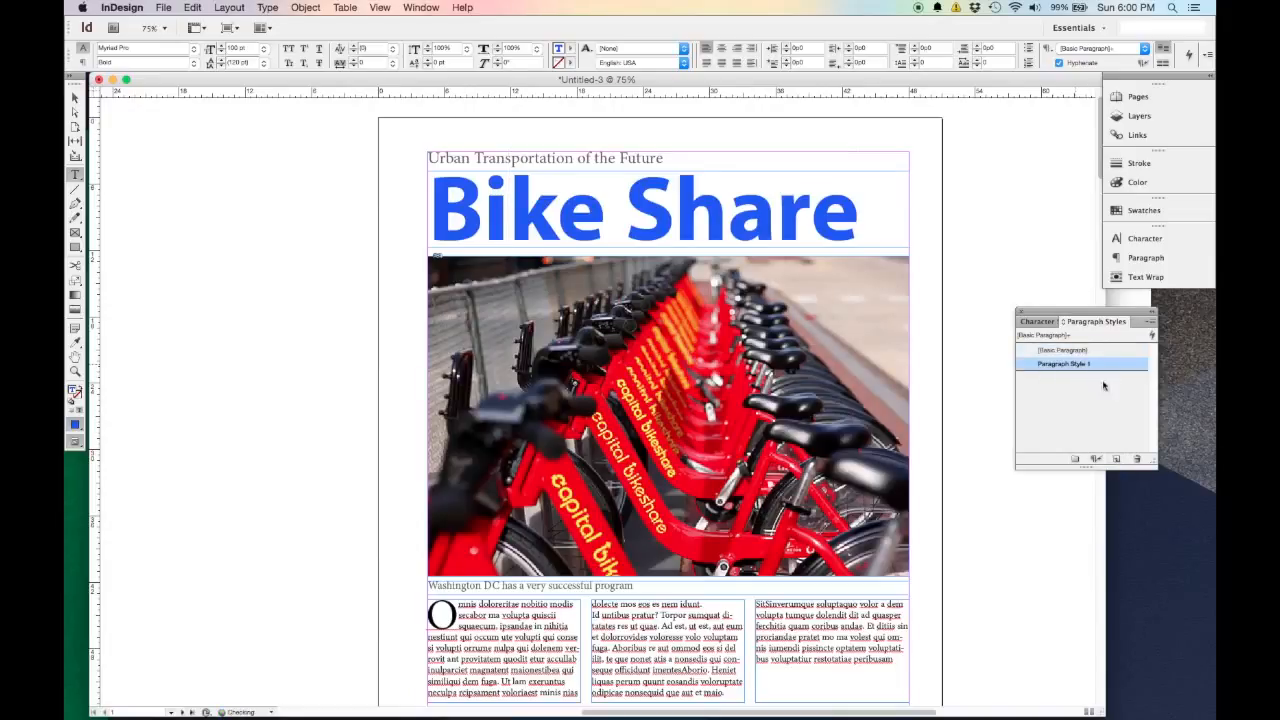
double_click(1086, 363)
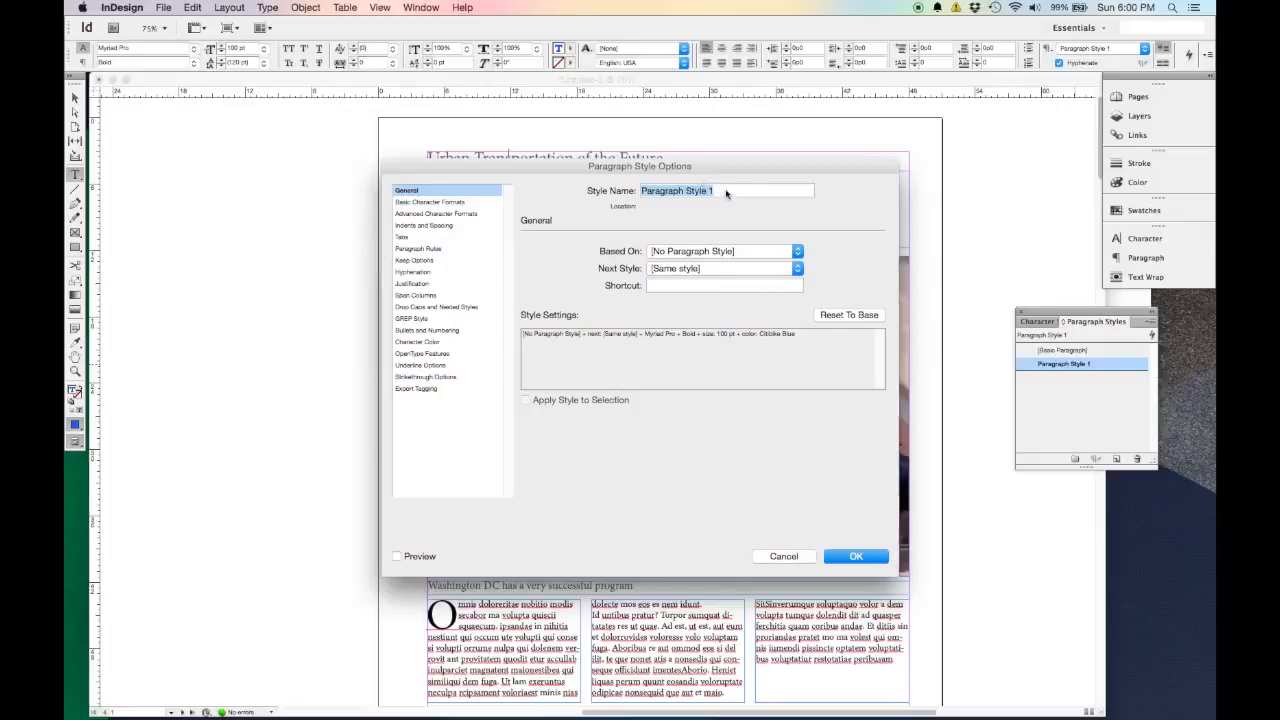
type("Title")
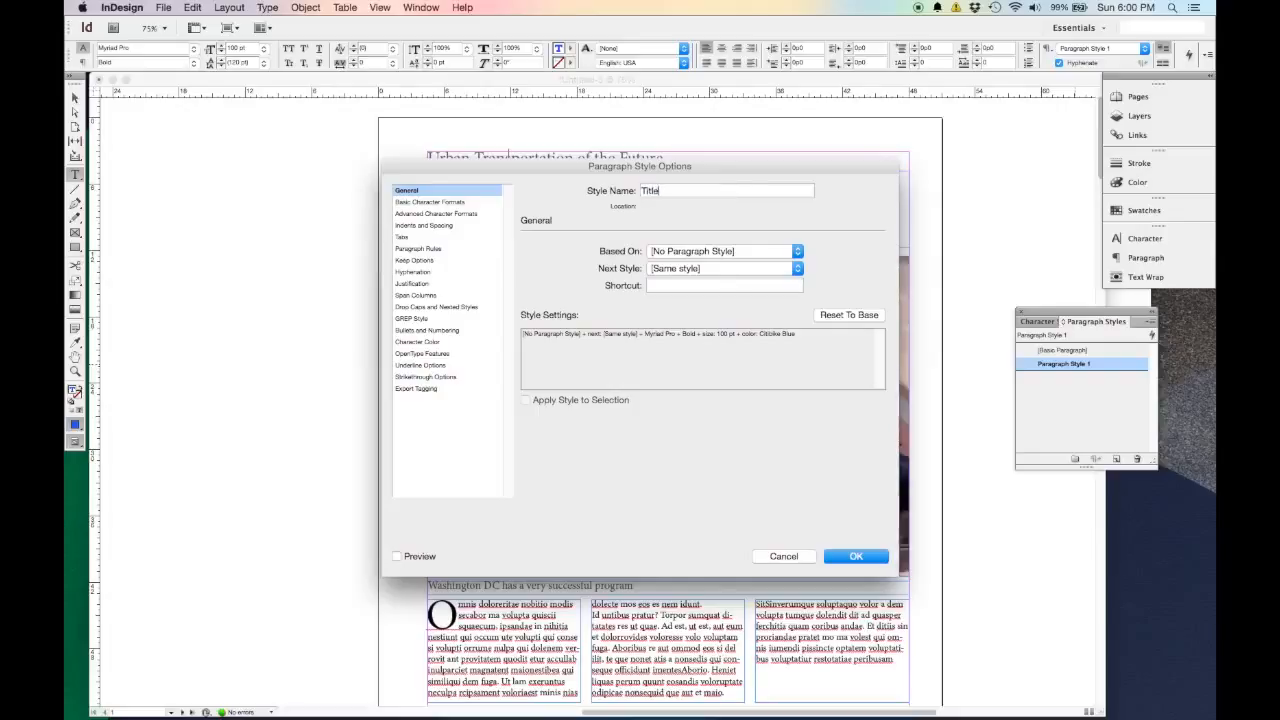
left_click(852, 562)
Create a paragraph style named Body Text from the plain text in the middle column.
scroll(885, 415, "down", 3)
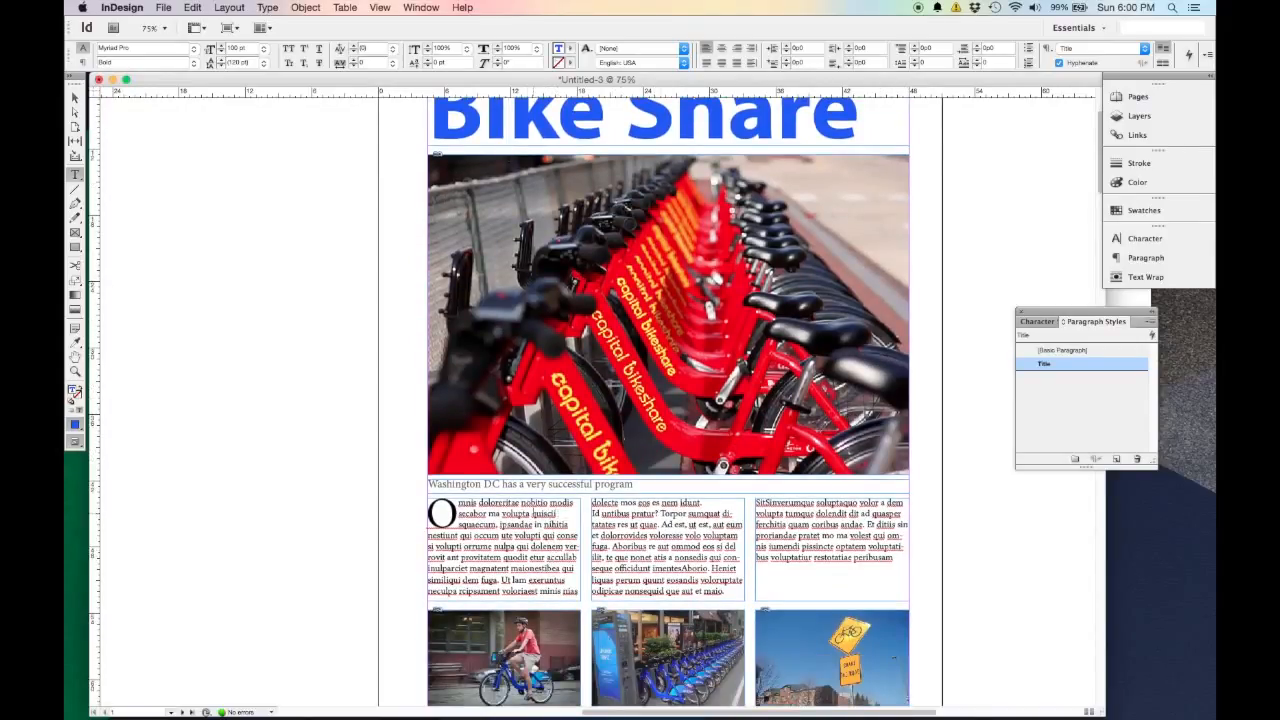
left_click_drag(729, 592, 614, 546)
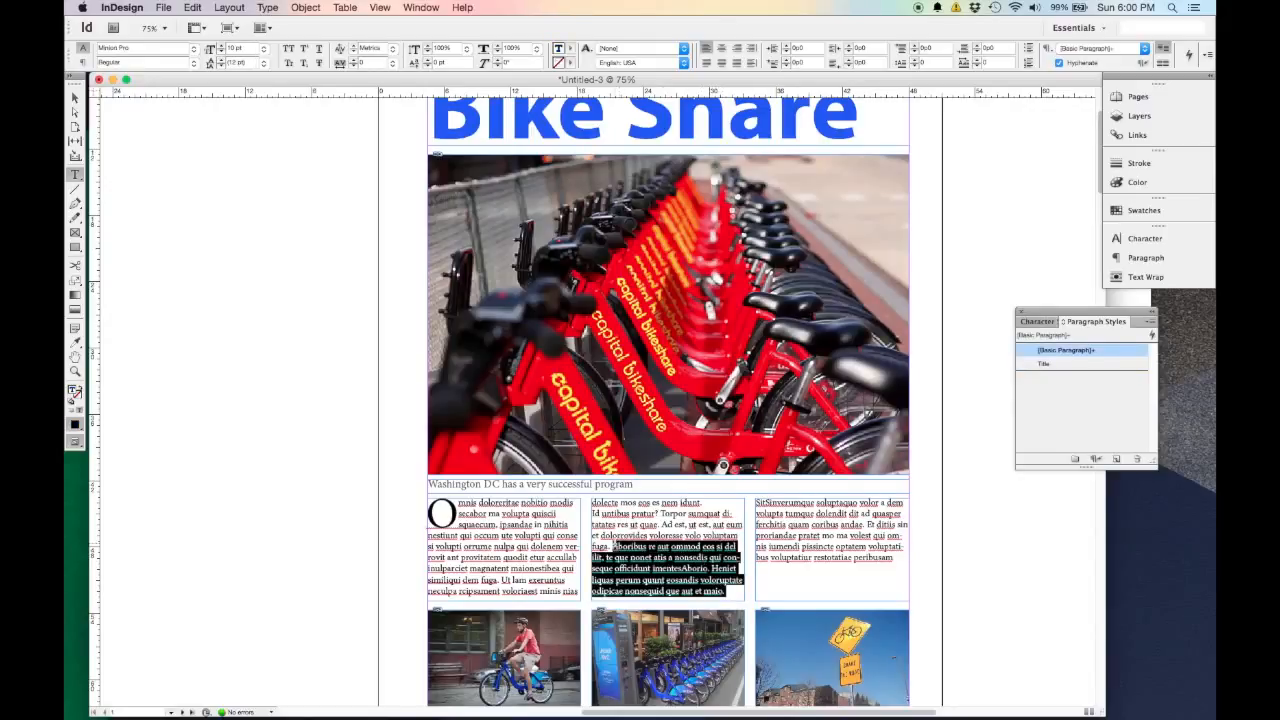
left_click(1117, 459)
double_click(1070, 364)
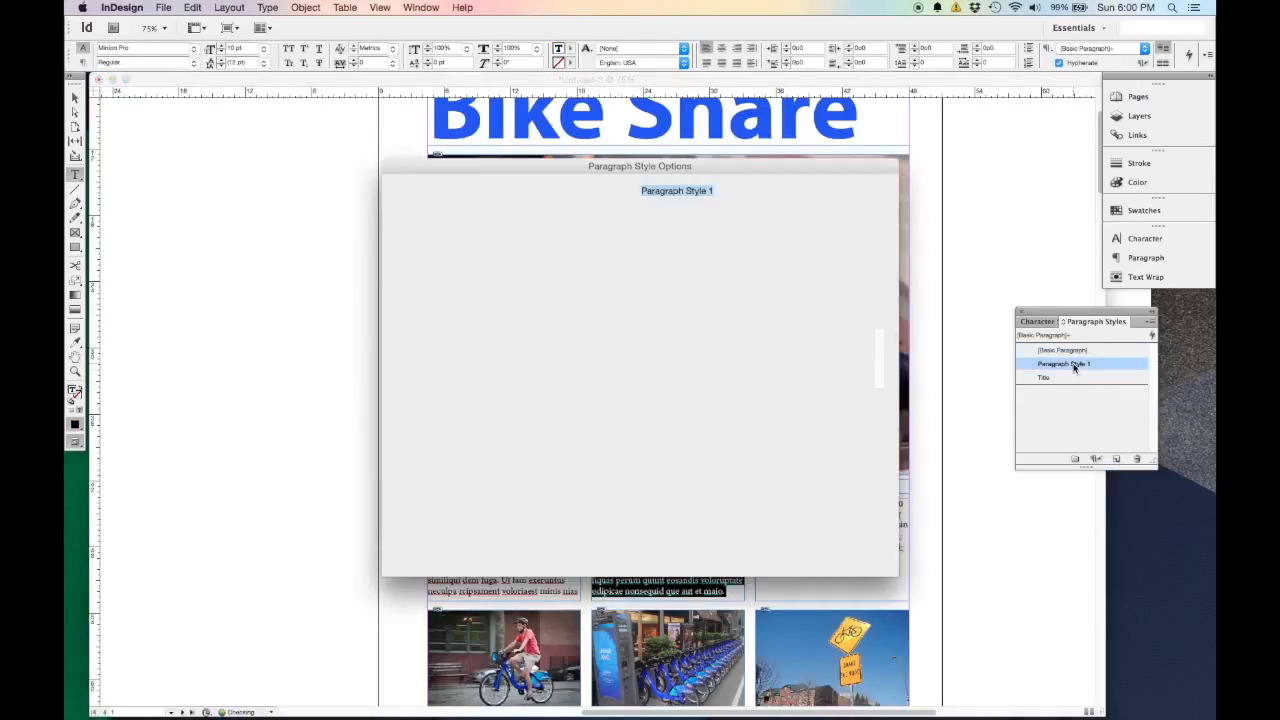
type("Body T")
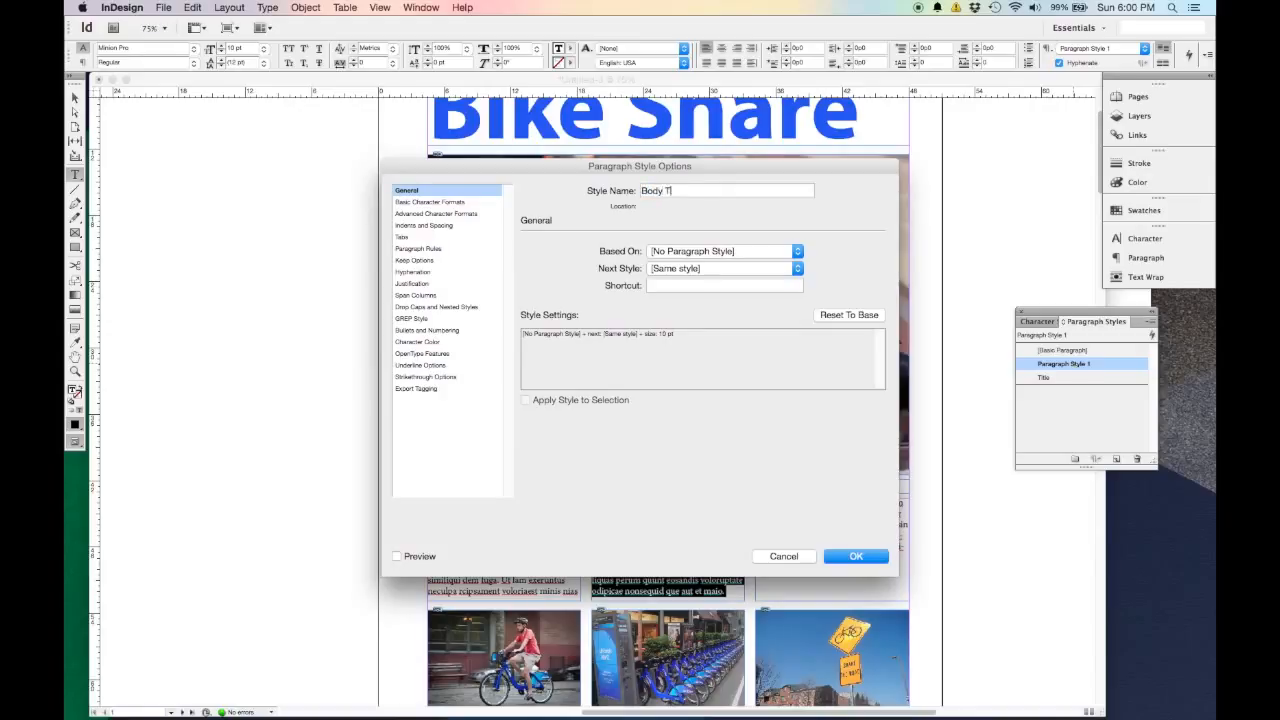
type("ext")
left_click(849, 560)
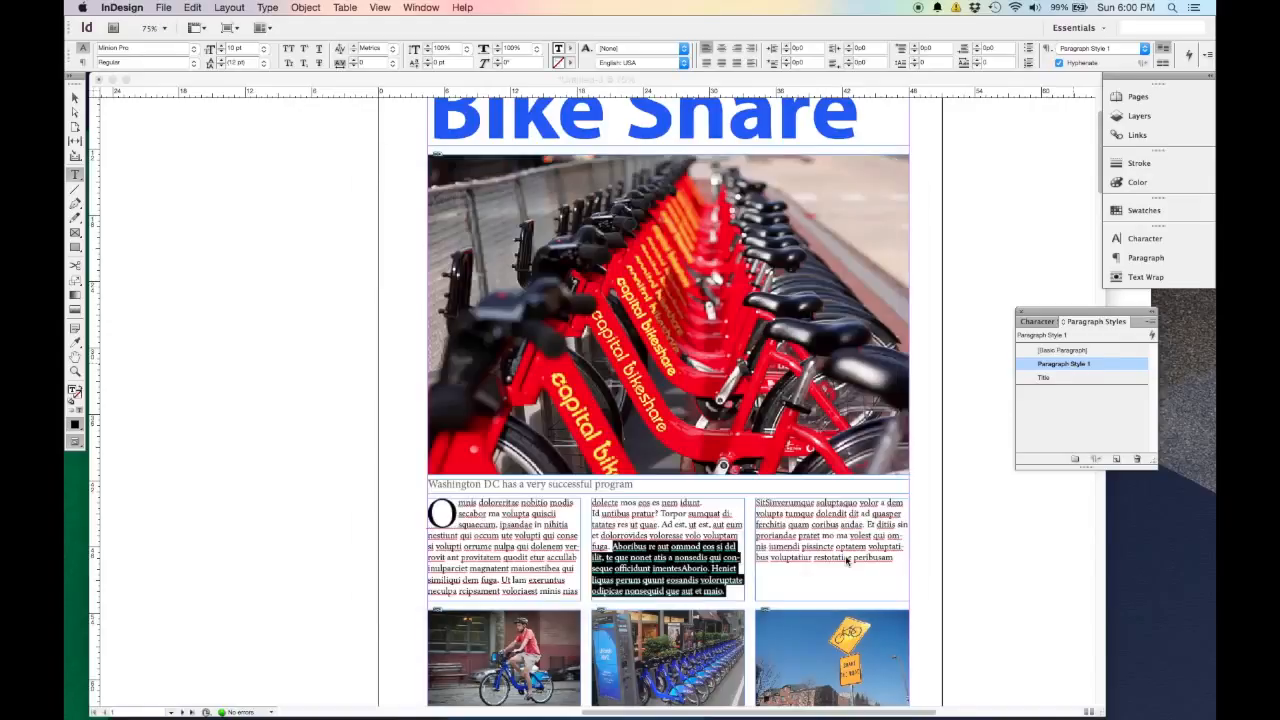
Create a paragraph style named Caption from the line of text under the large bicycle picture.
triple_click(507, 484)
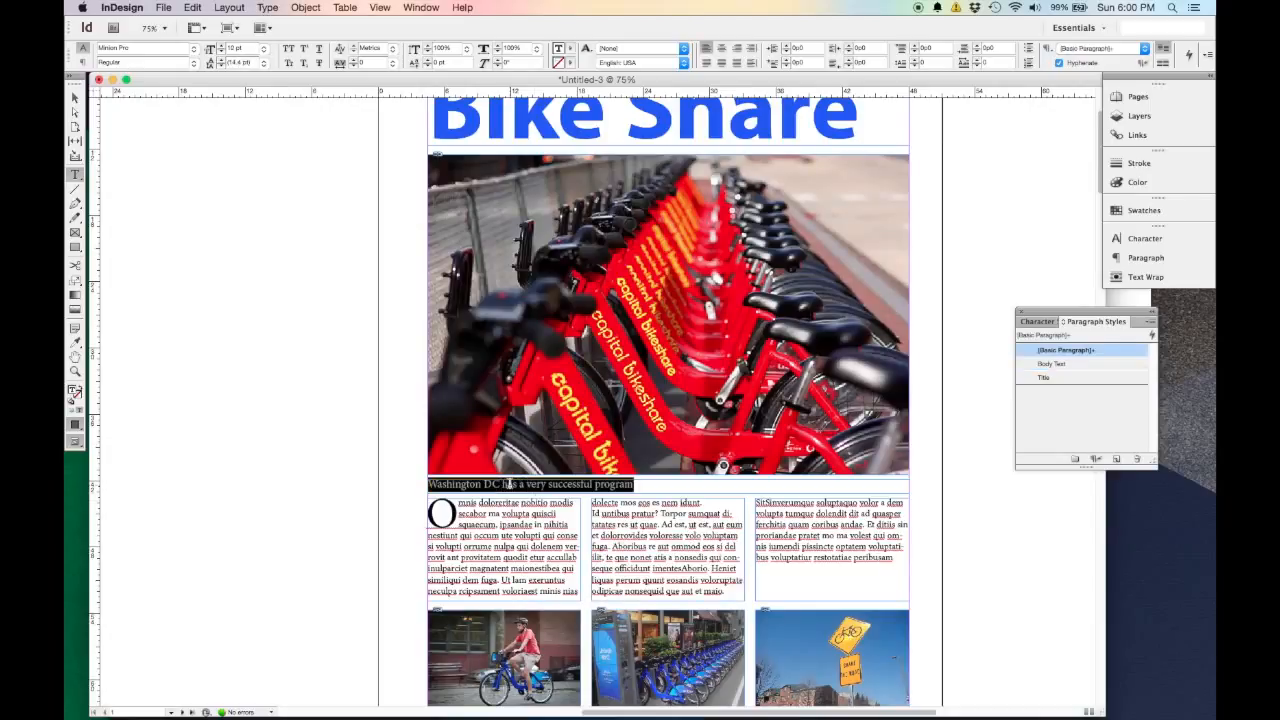
left_click(1117, 458)
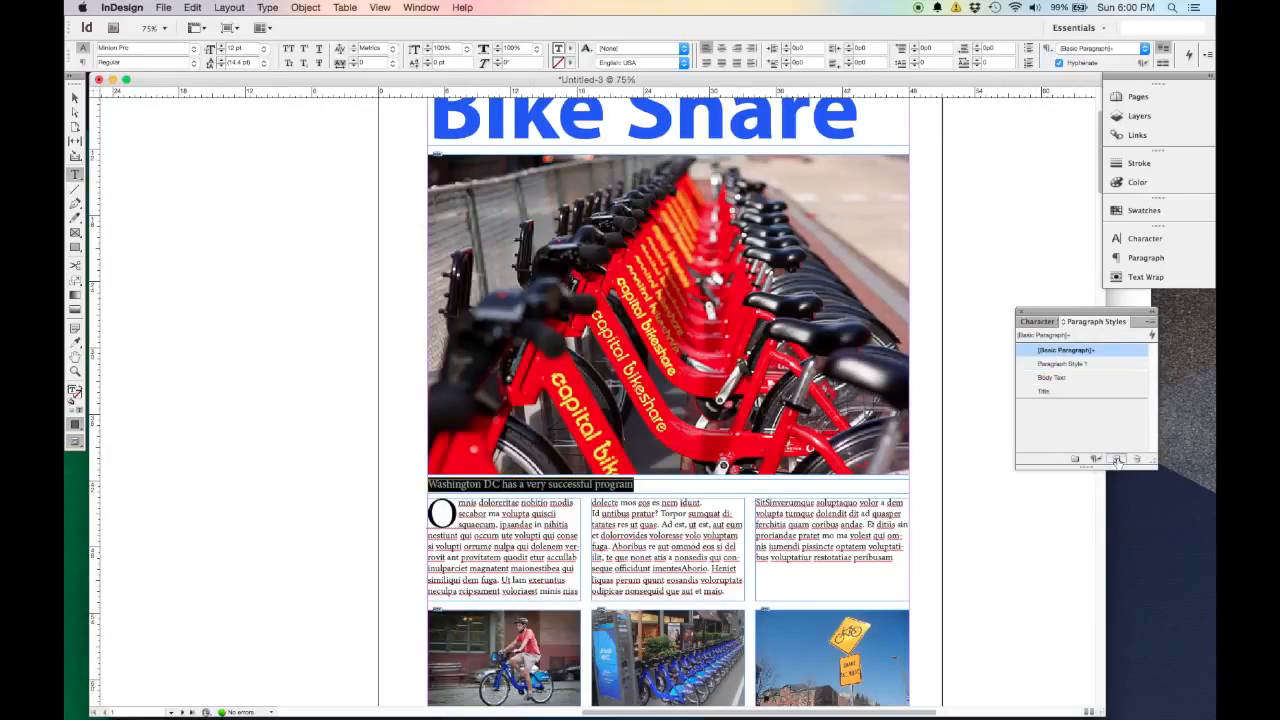
double_click(1076, 366)
type("C")
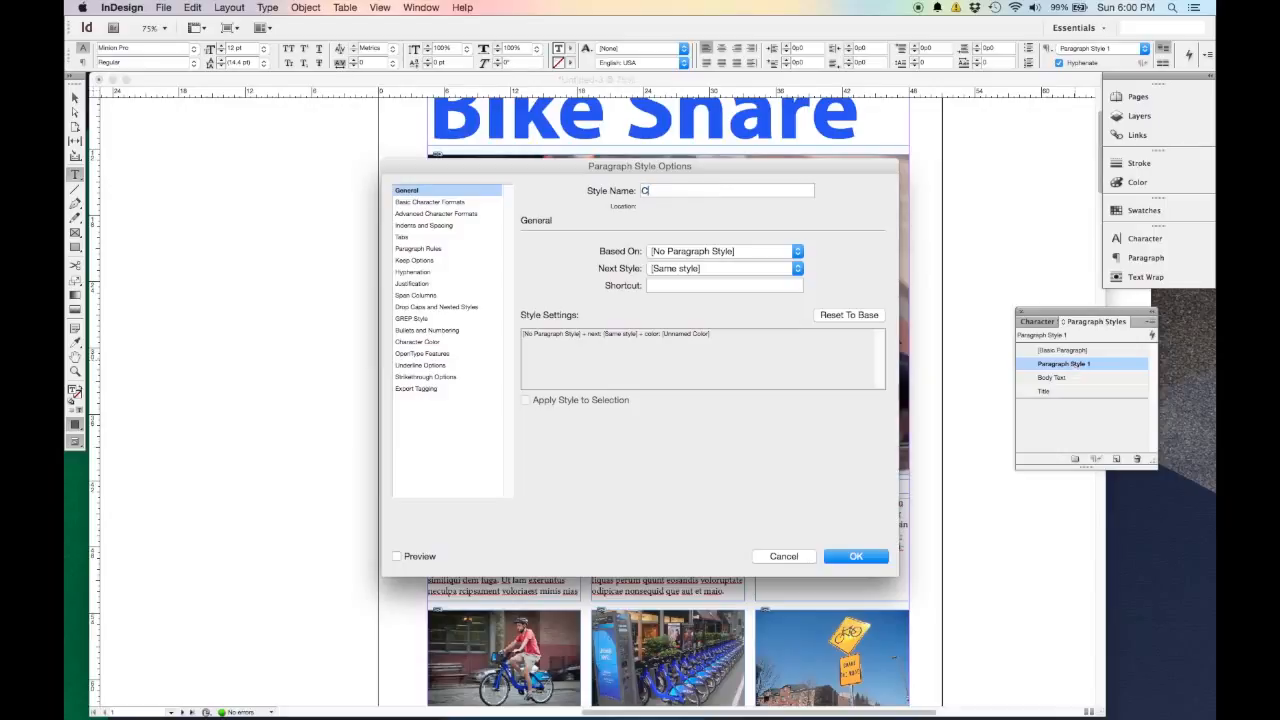
type("aption")
key("Return")
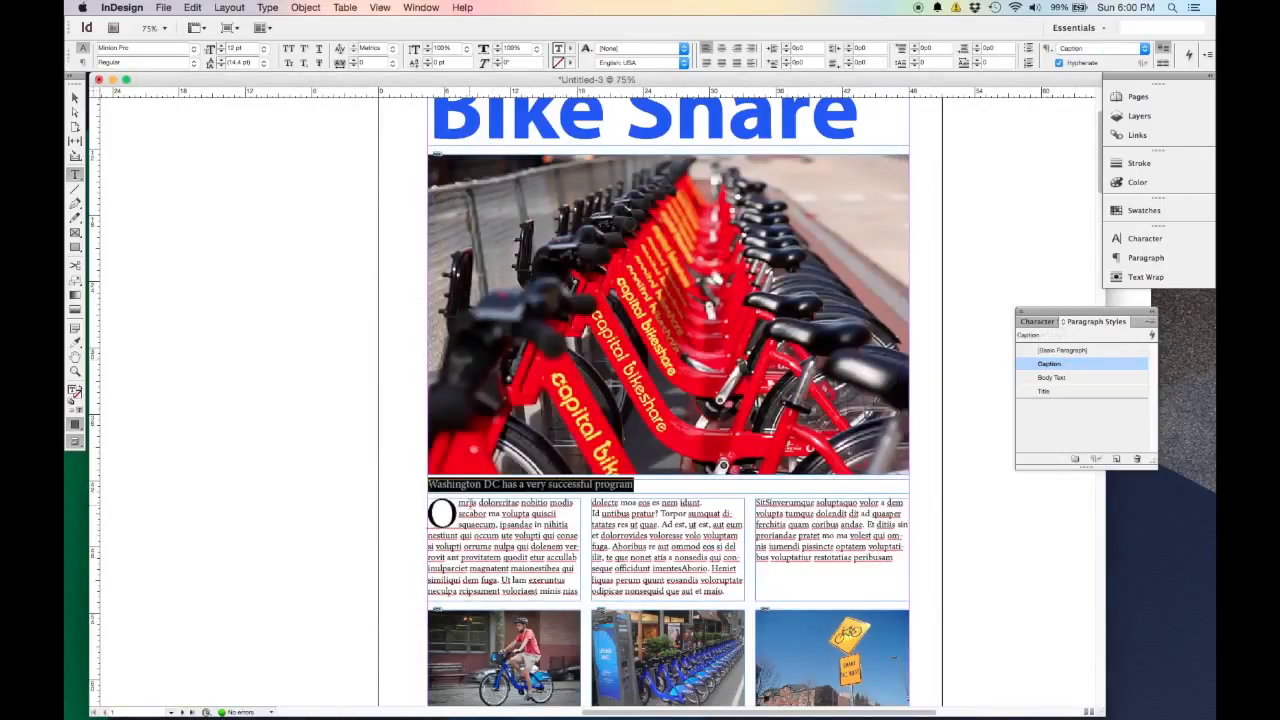
Create a paragraph style named First Body from the drop-cap paragraph in the first column.
scroll(497, 508, "up", 2)
scroll(500, 512, "down", 2)
left_click(463, 514)
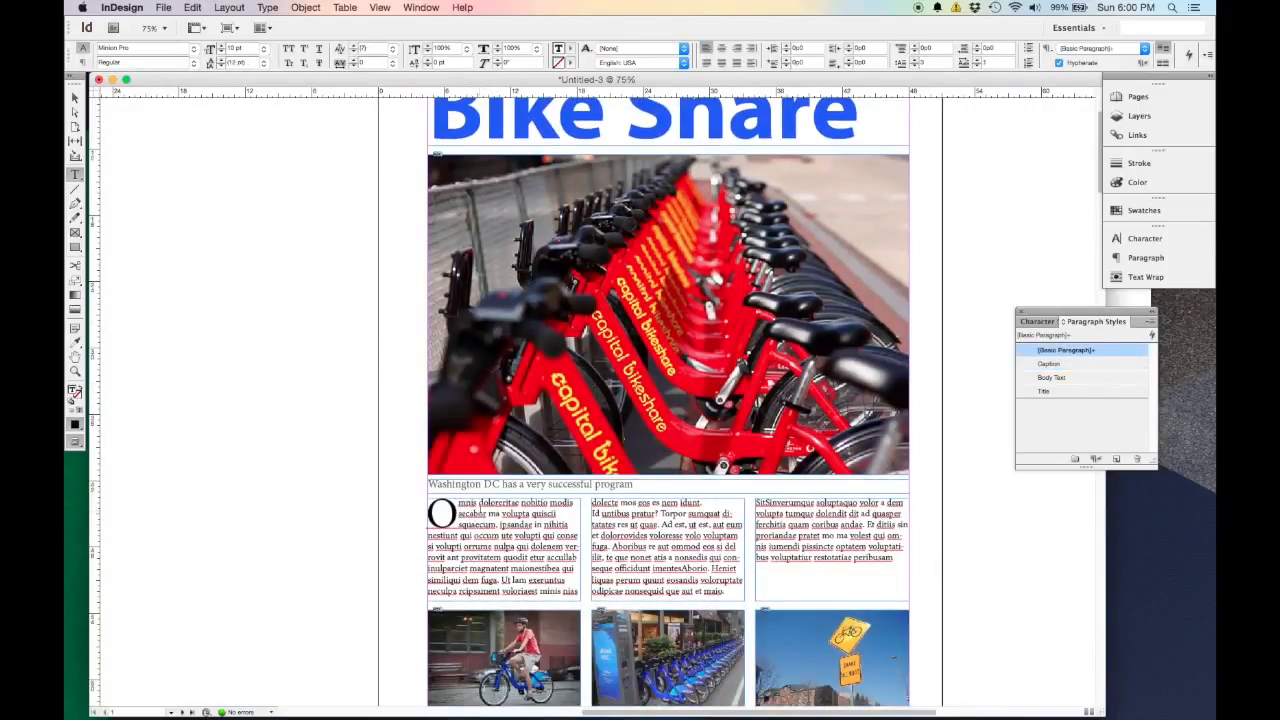
left_click_drag(576, 503, 432, 508)
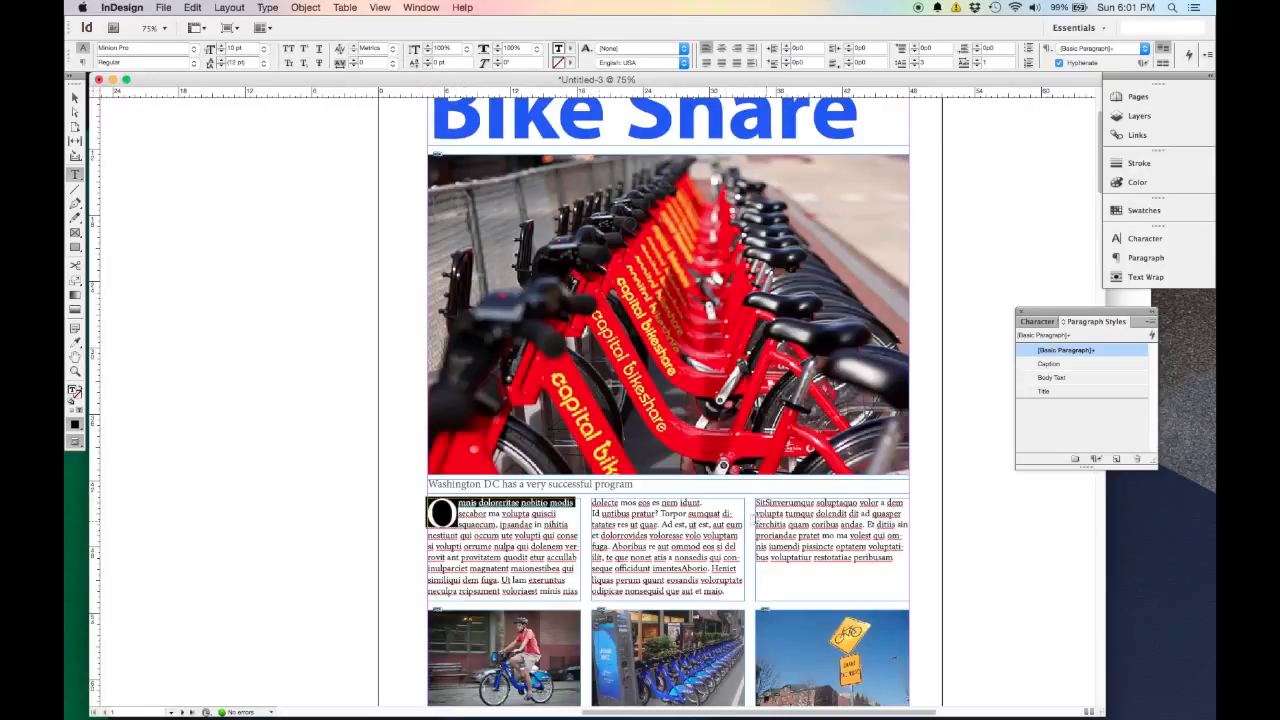
left_click(1116, 458)
double_click(1076, 366)
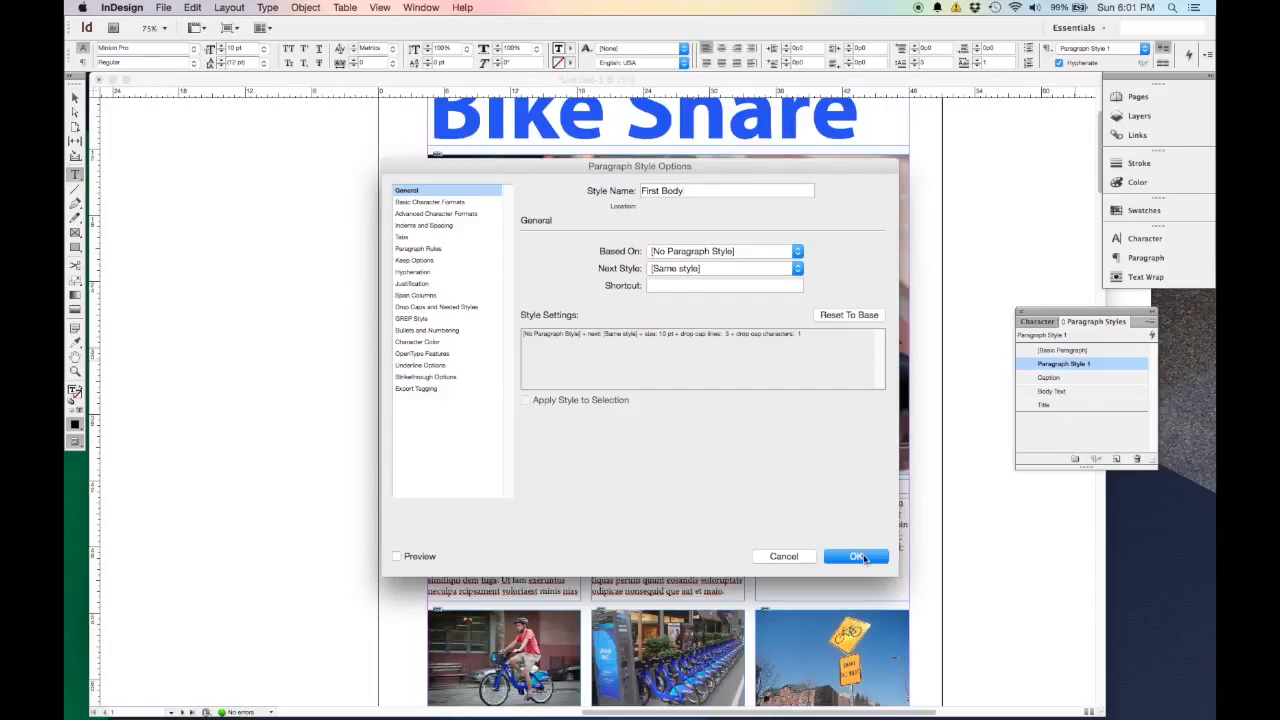
left_click(857, 557)
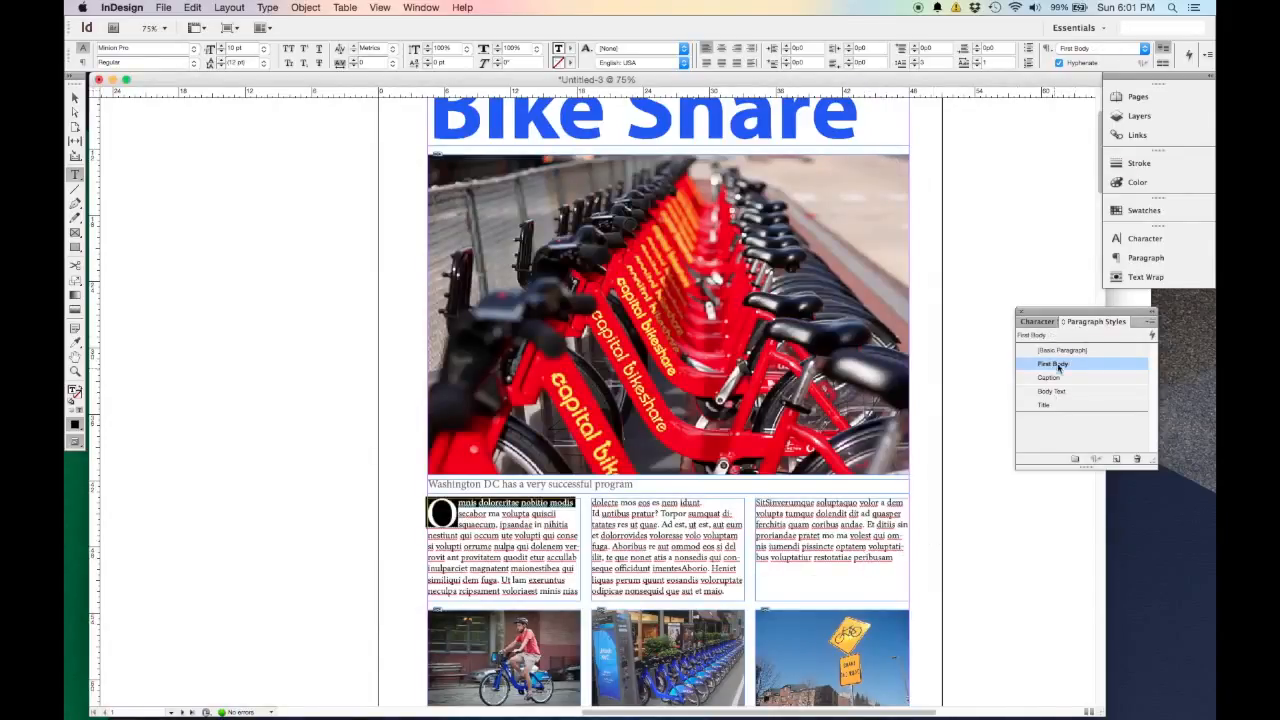
Dock the character and paragraph styles below Text Wrap, check that the style list opens there, and collapse it.
left_click_drag(1092, 320, 1137, 357)
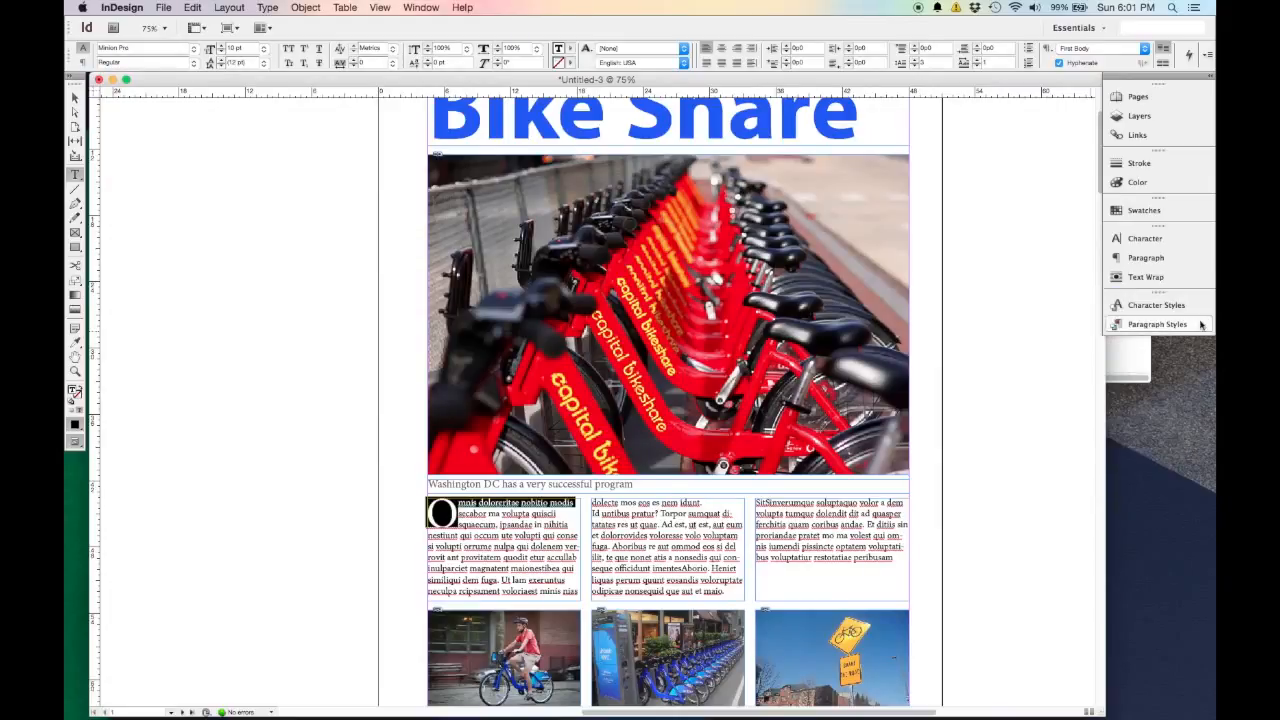
mouse_move(1152, 298)
left_mouse_down()
mouse_move(1020, 348)
mouse_move(1005, 385)
mouse_move(1143, 308)
left_mouse_up()
left_click(1147, 326)
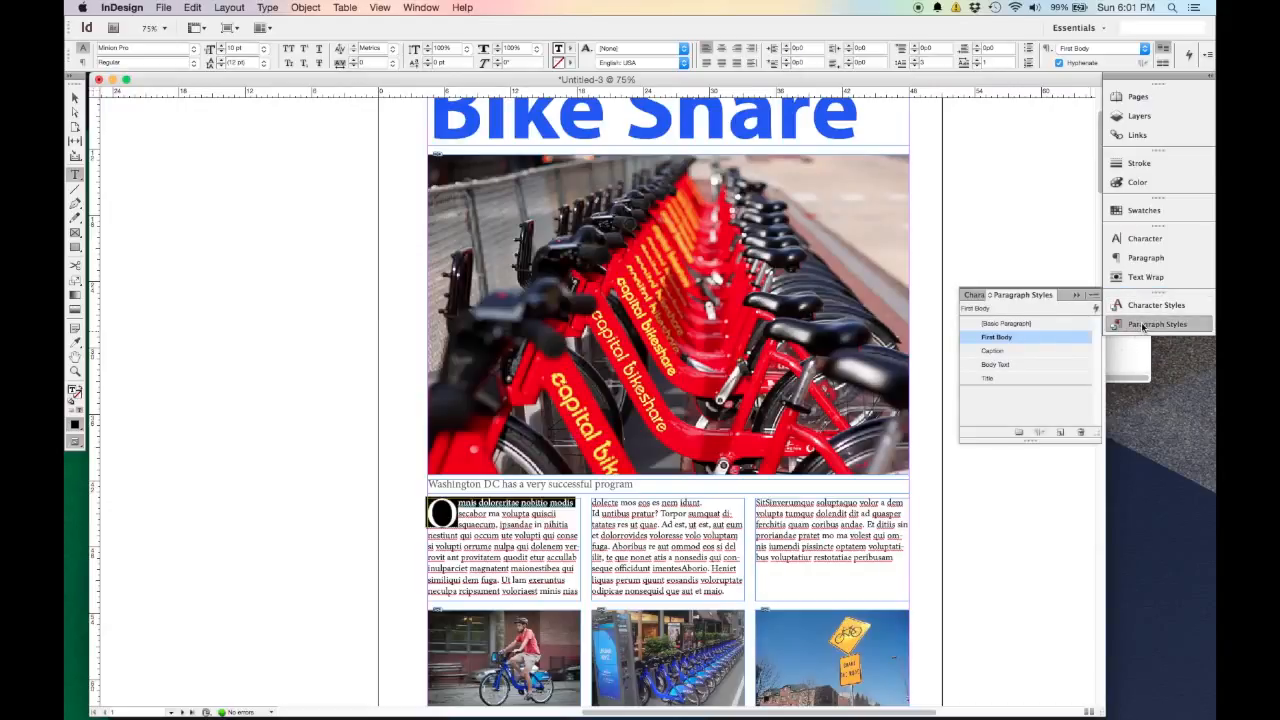
left_click(1143, 326)
Look over the finished lower half of the cover and the empty facing-page spreads that follow it.
scroll(871, 343, "down", 2)
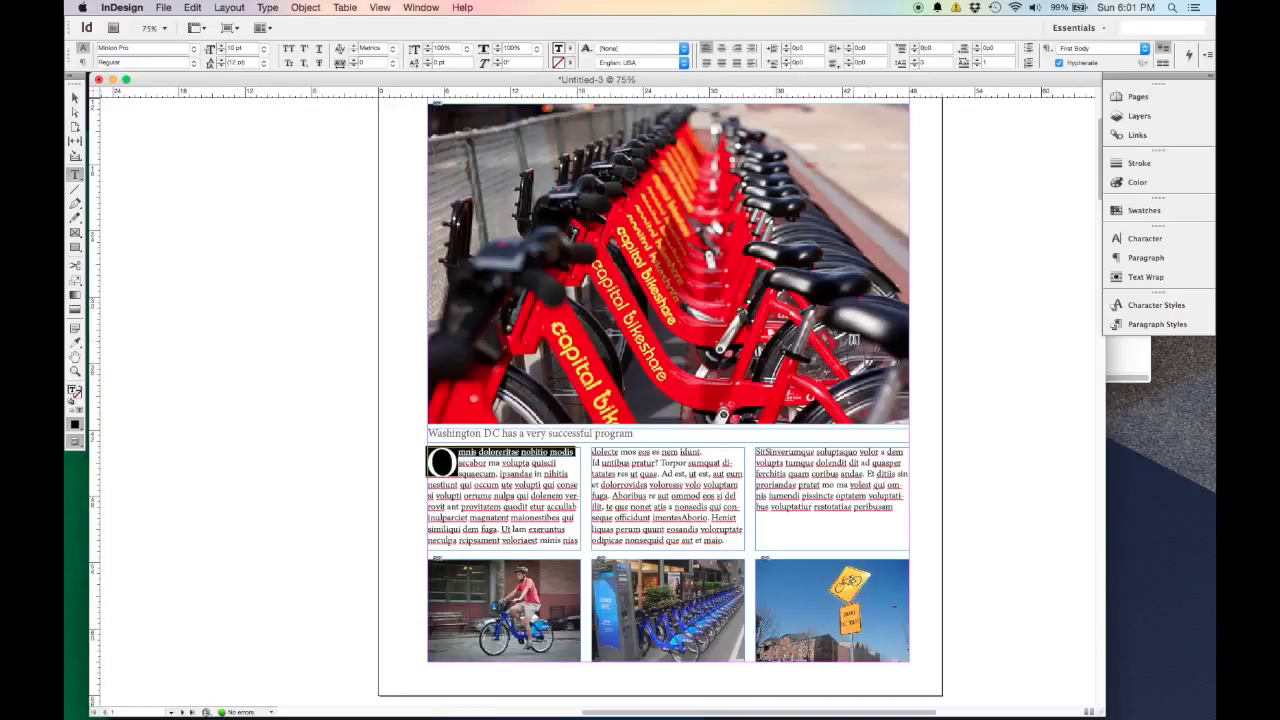
scroll(872, 452, "down", 4)
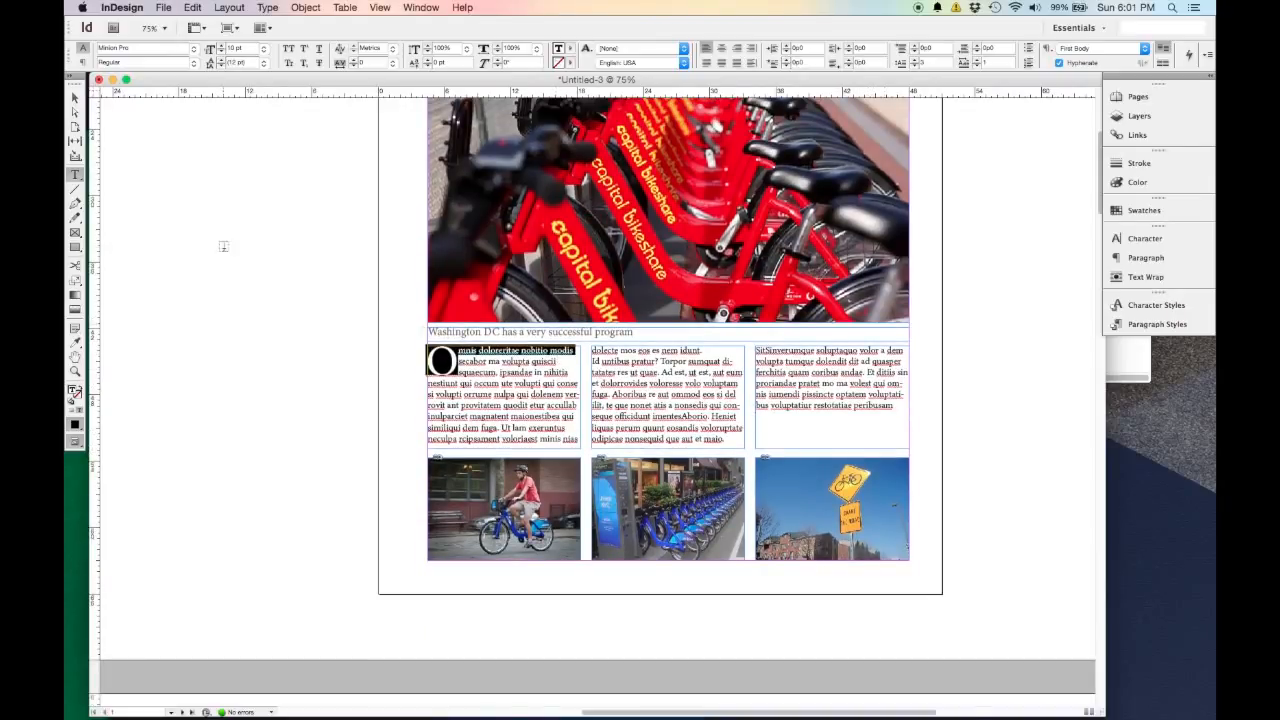
left_click(75, 97)
scroll(560, 480, "up", 4)
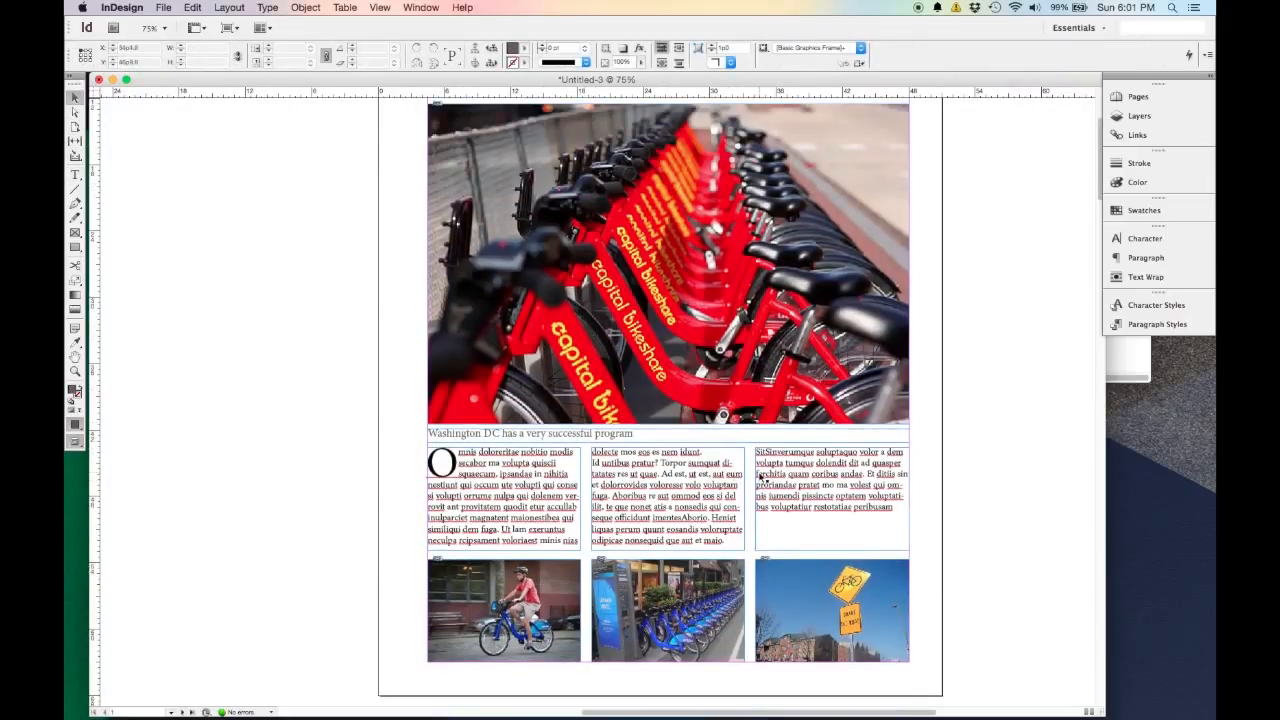
key("super+minus")
key("super+minus")
scroll(751, 600, "down", 4)
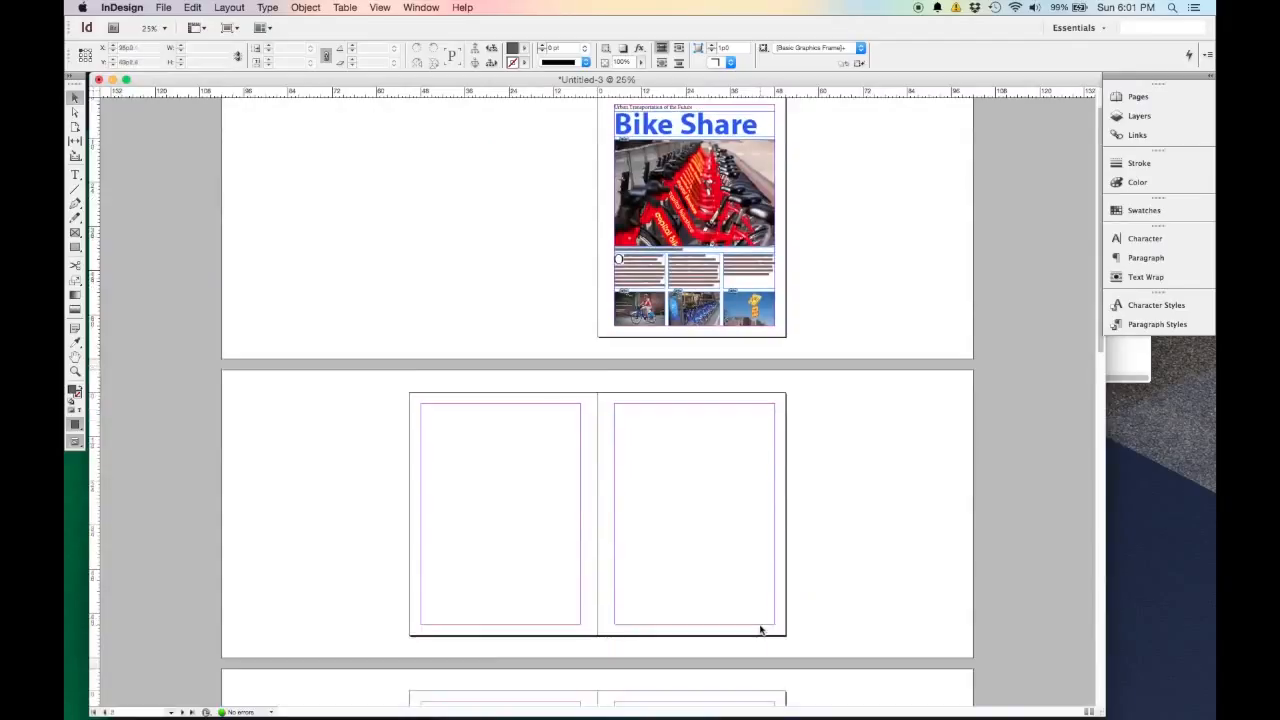
scroll(790, 565, "down", 2)
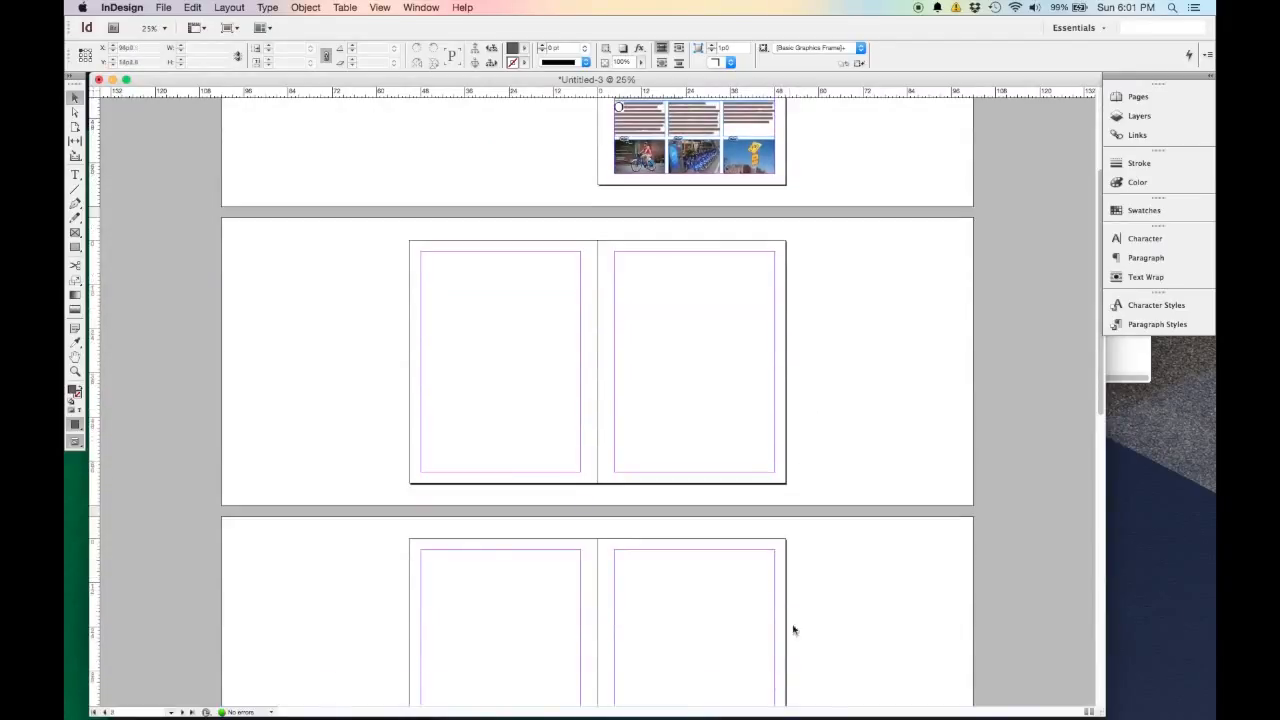
scroll(740, 620, "down", 3)
scroll(700, 586, "down", 4)
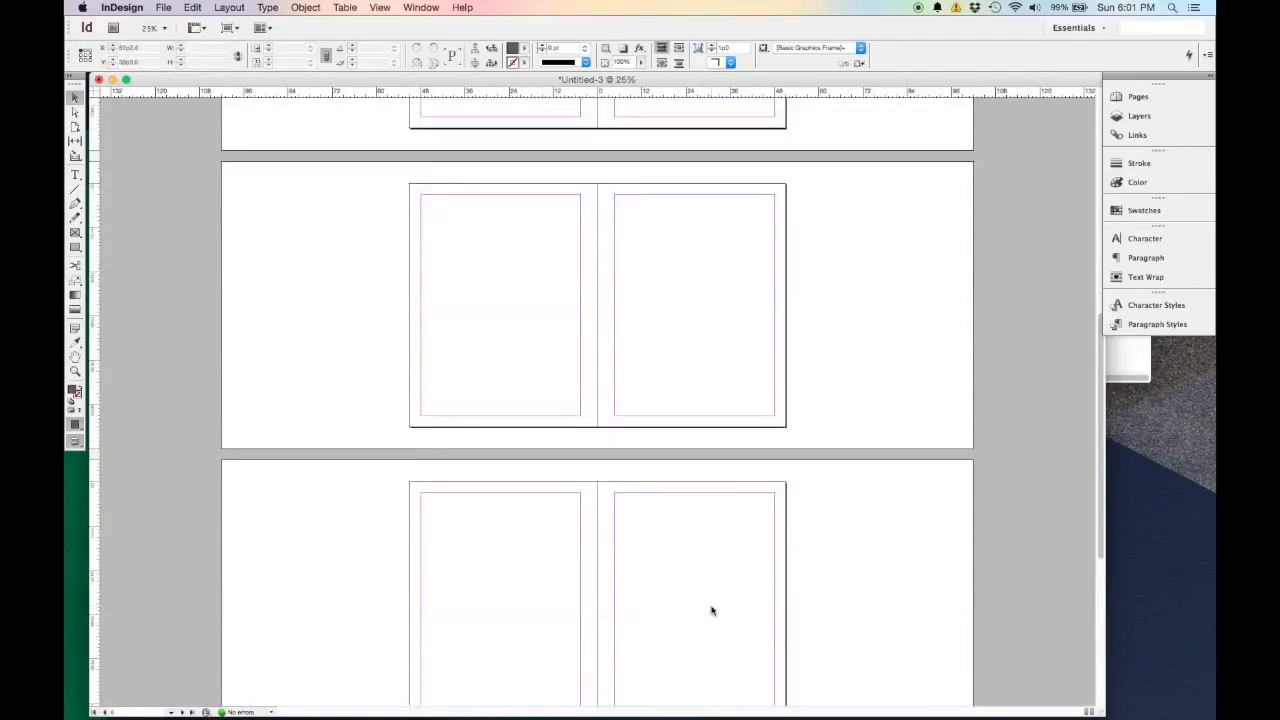
Return to the whole cover at 50% and show the overview of the document's pages and masters.
scroll(714, 608, "up", 10)
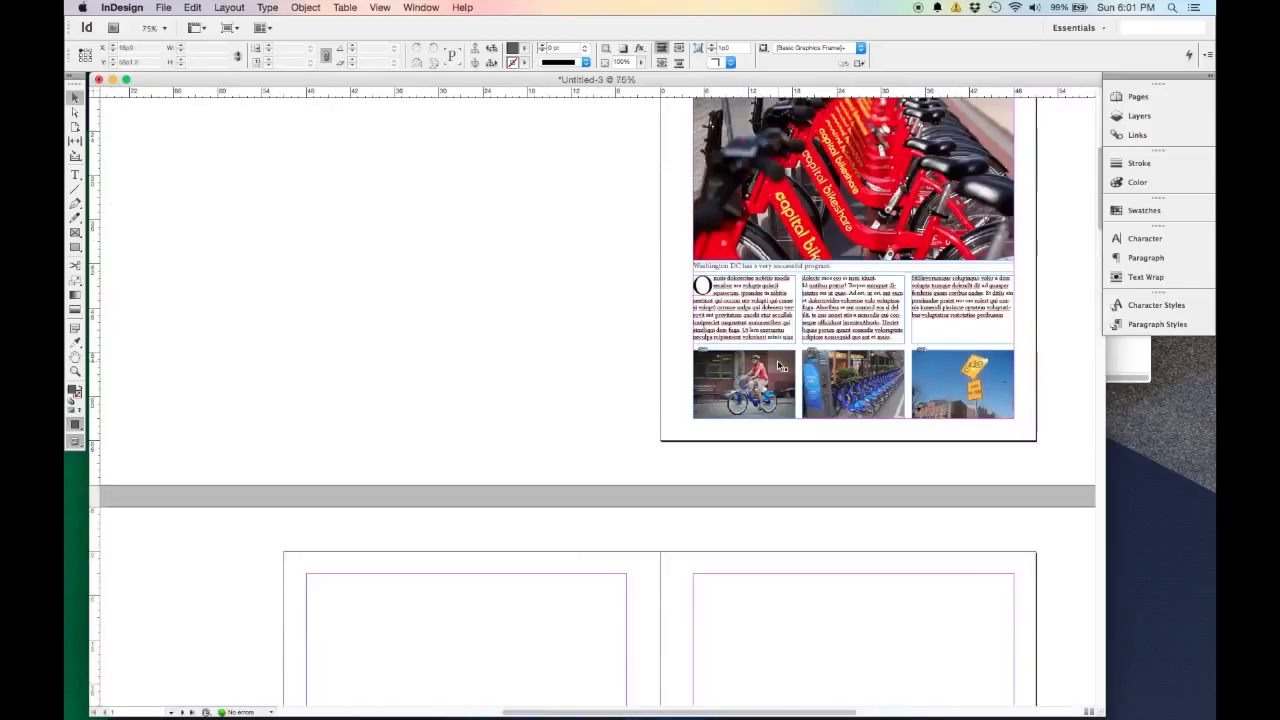
key("super+equal")
key("super+equal")
key("super+minus")
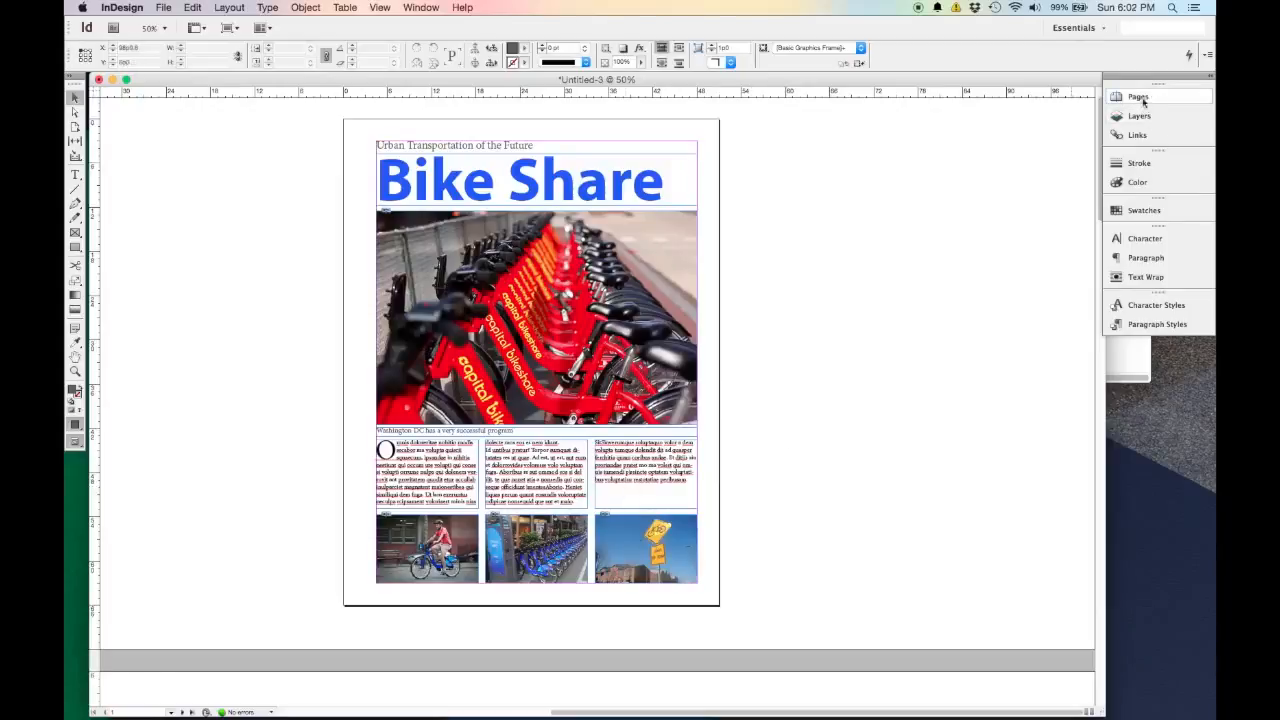
left_click(428, 7)
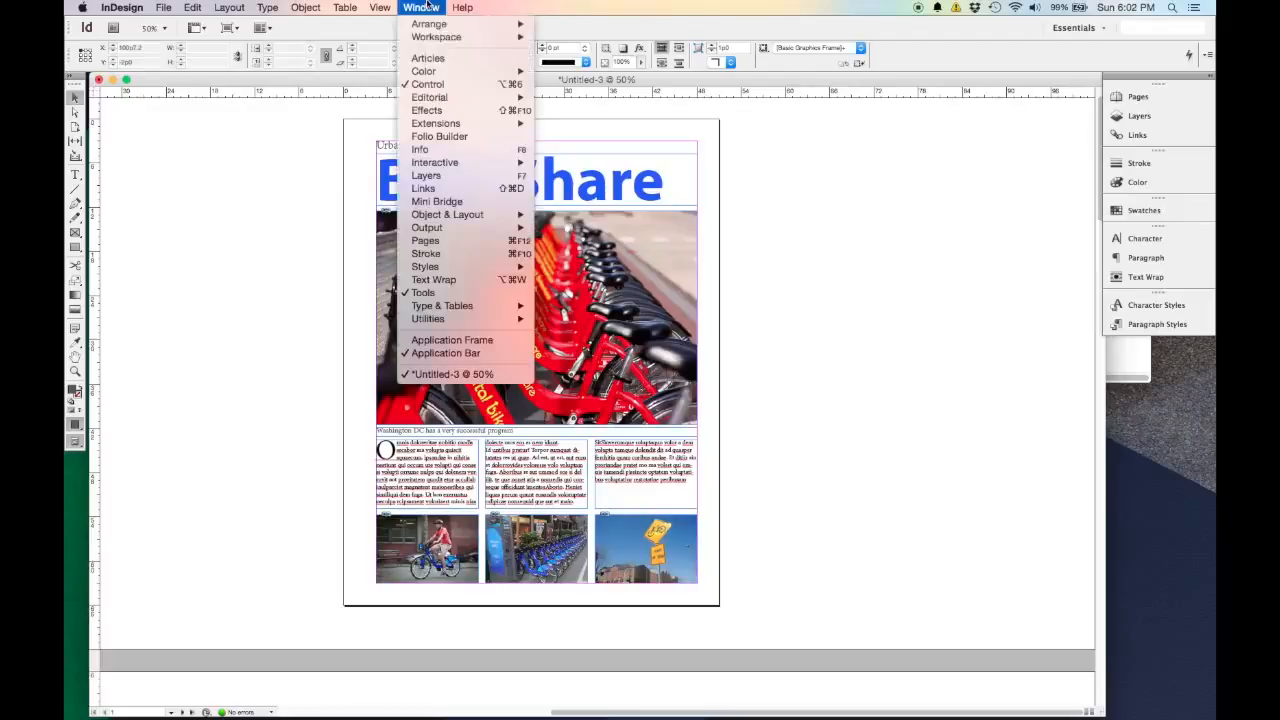
left_click(445, 242)
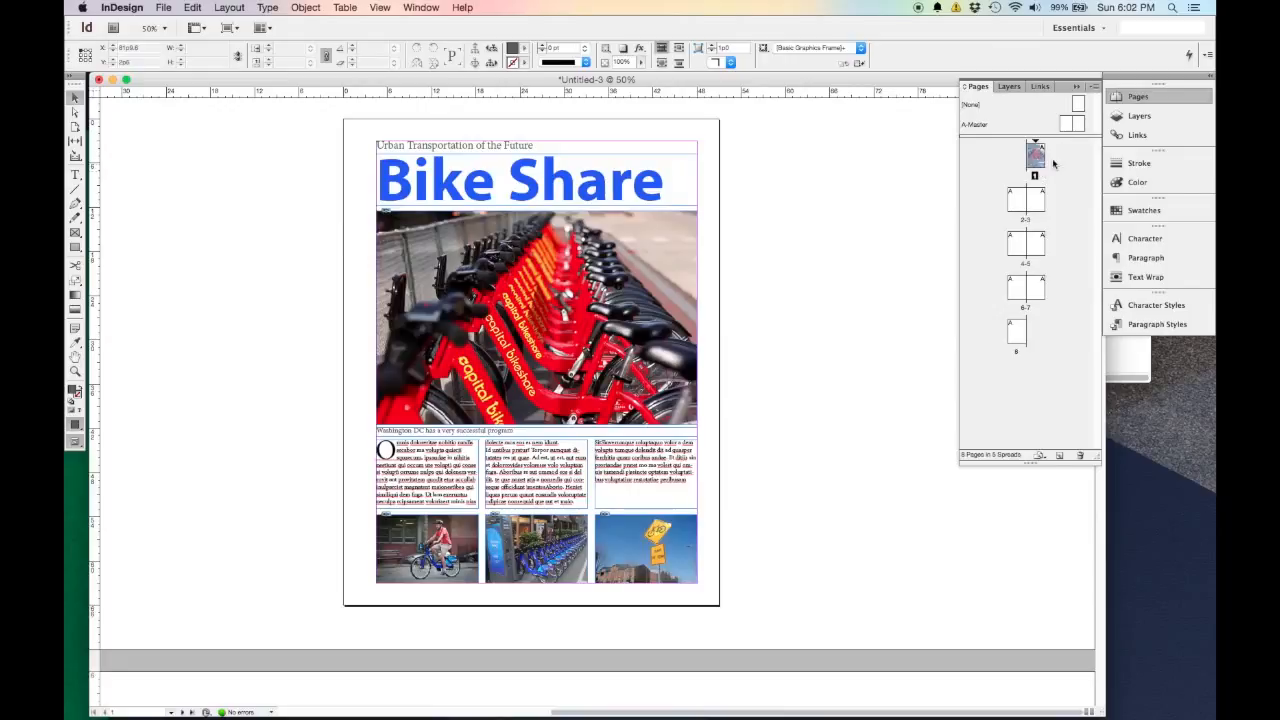
Open the A-Master spread and draw a text frame about 6 picas wide under the left page's bottom margin, flush with its left margin.
double_click(1066, 124)
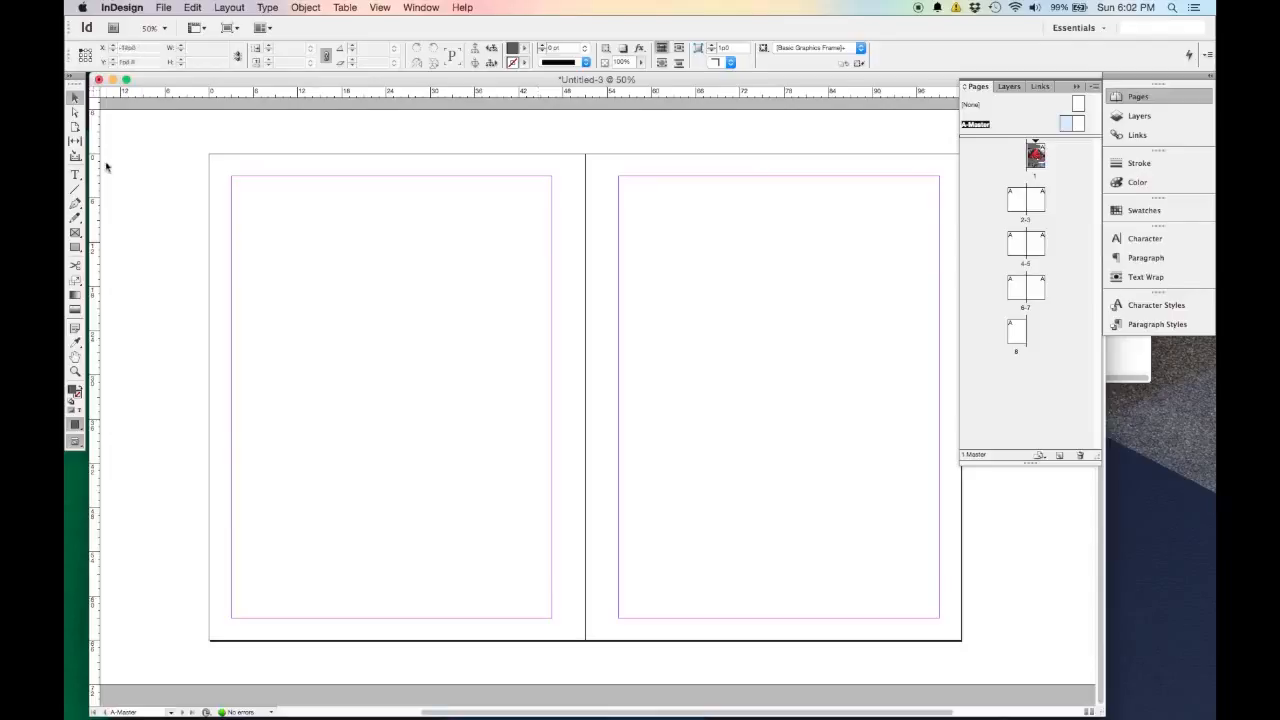
left_click(74, 176)
left_click_drag(233, 617, 279, 632)
key("super+equal")
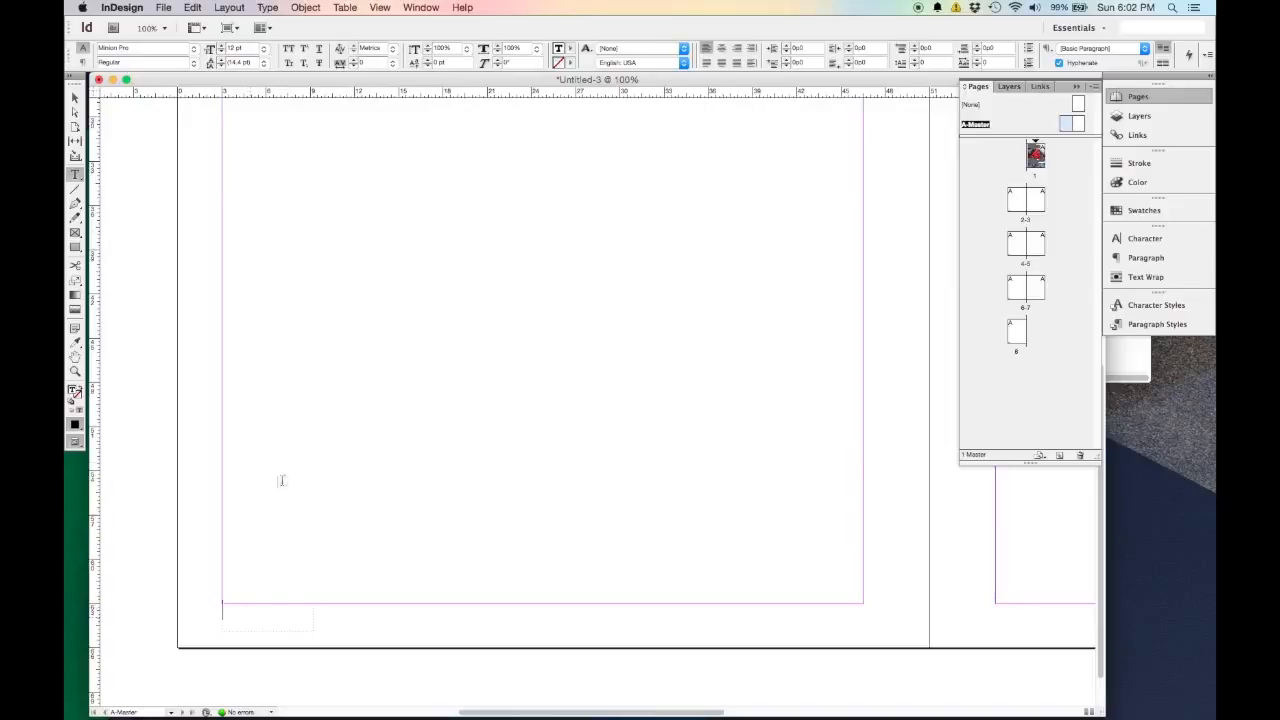
Insert a Current Page Number marker in the new text frame and finish editing the text.
left_click(272, 8)
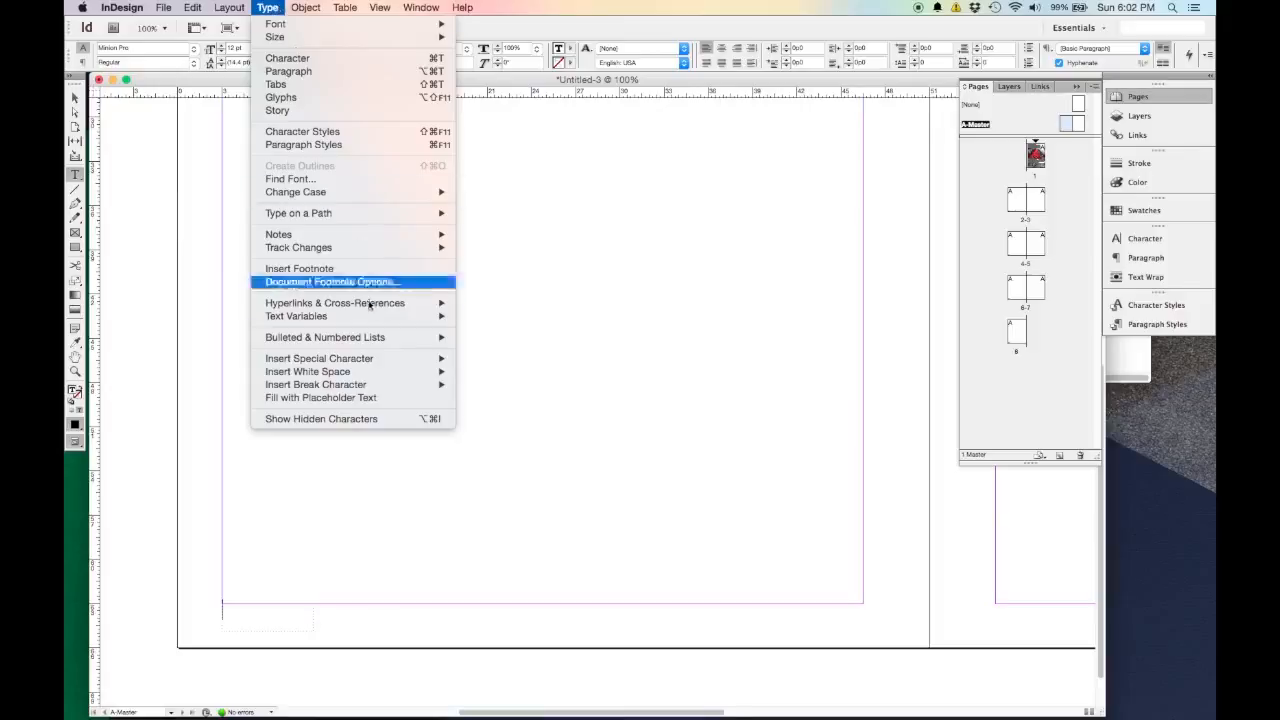
mouse_move(424, 361)
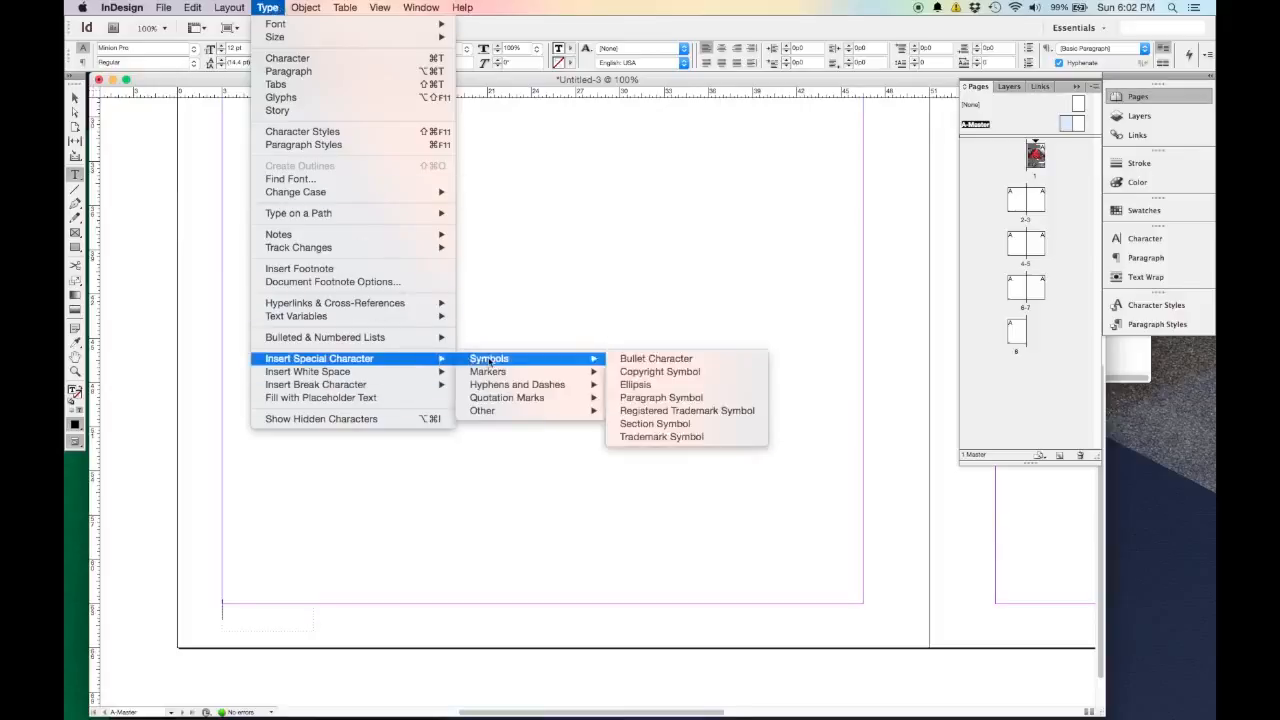
mouse_move(493, 372)
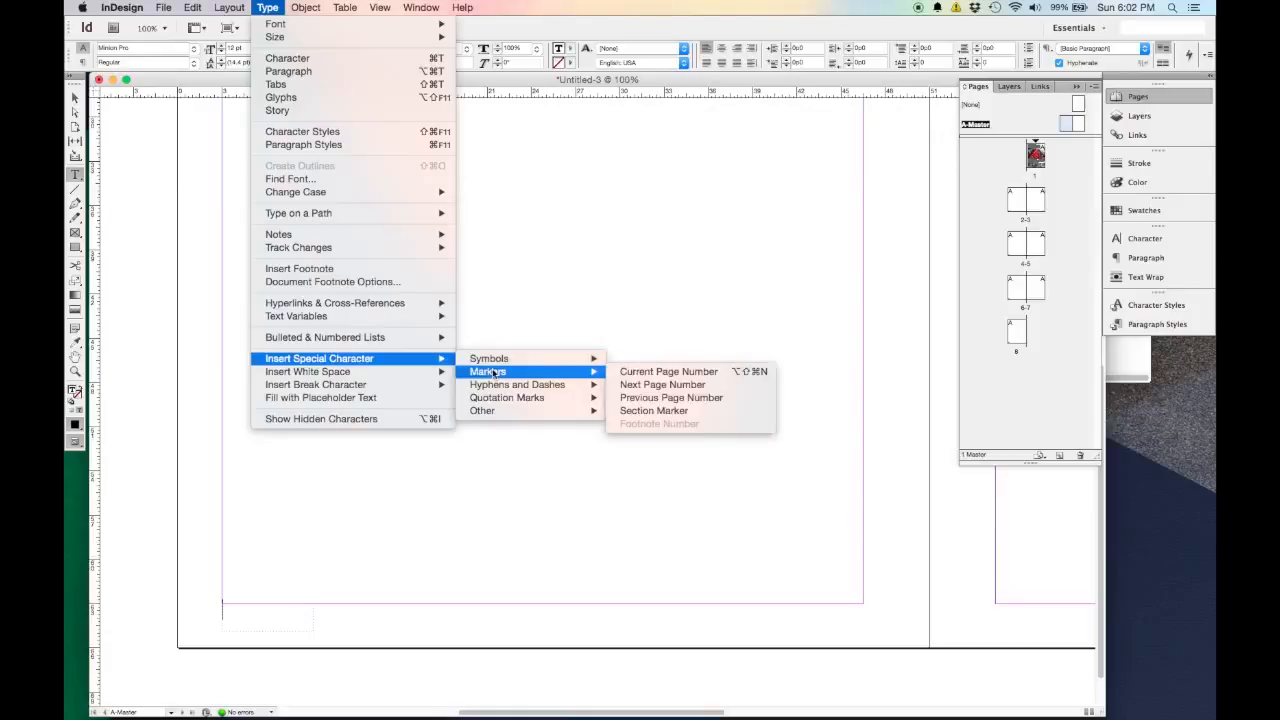
left_click(668, 372)
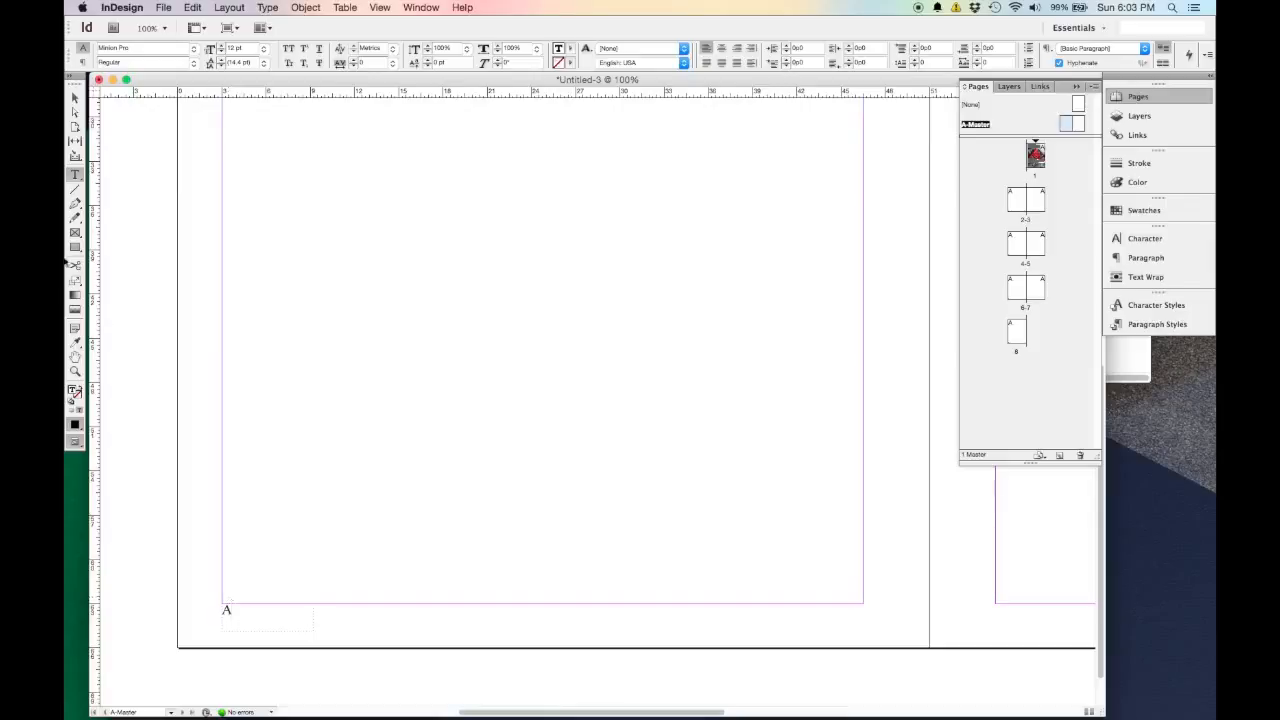
left_click(75, 97)
left_click(490, 385)
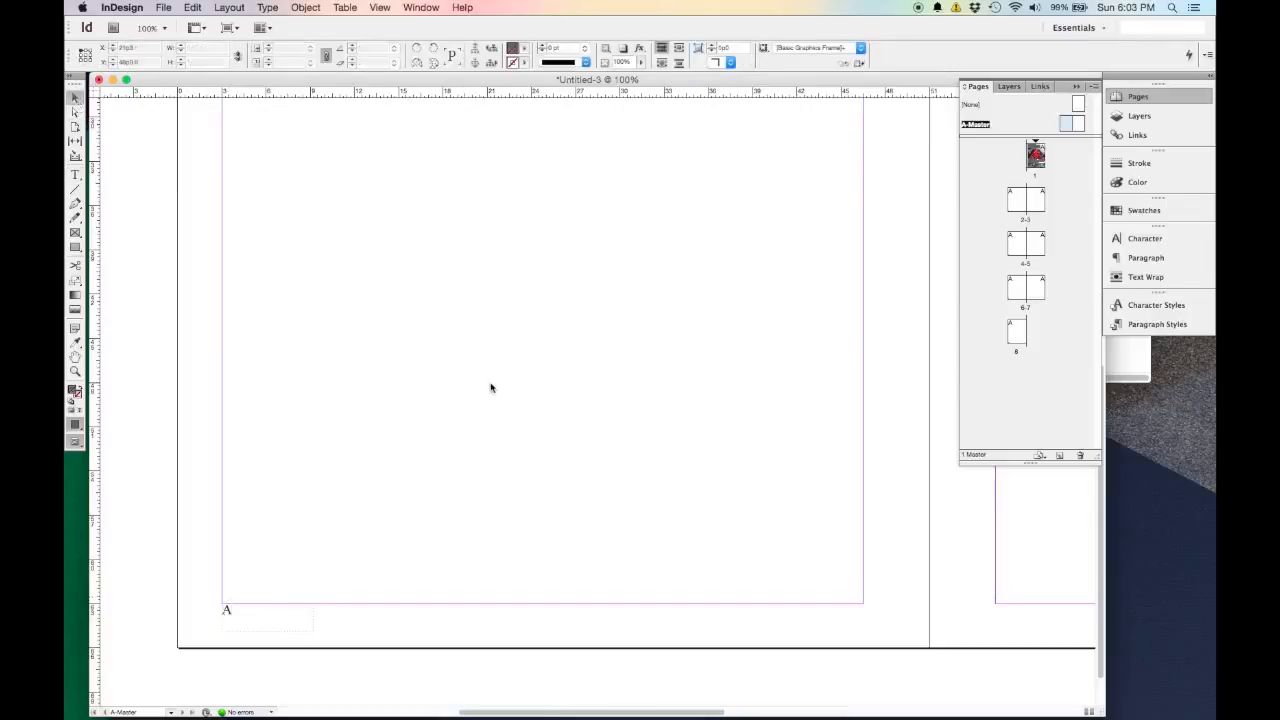
Copy the page number frame to the right master page, under the bottom margin and flush with the right margin.
key("super+minus")
key("super+minus")
left_click_drag(547, 391, 394, 380)
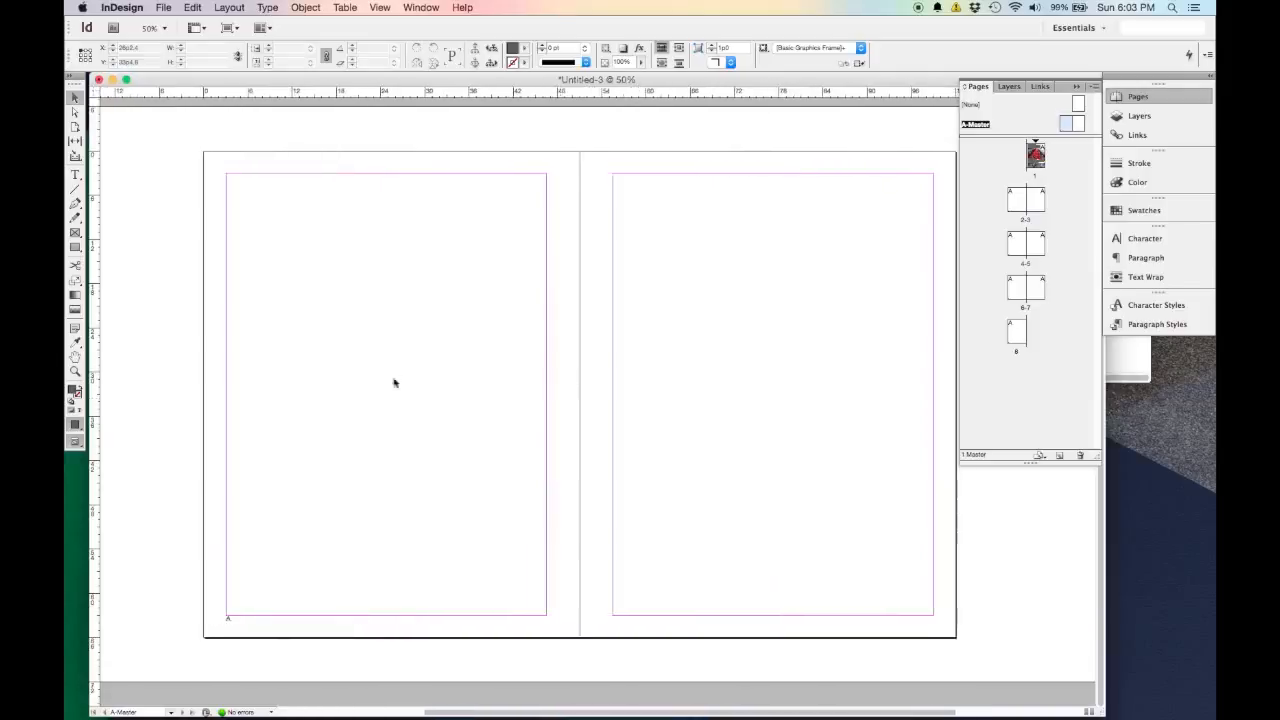
left_click(237, 623)
left_click_drag(237, 623, 896, 622)
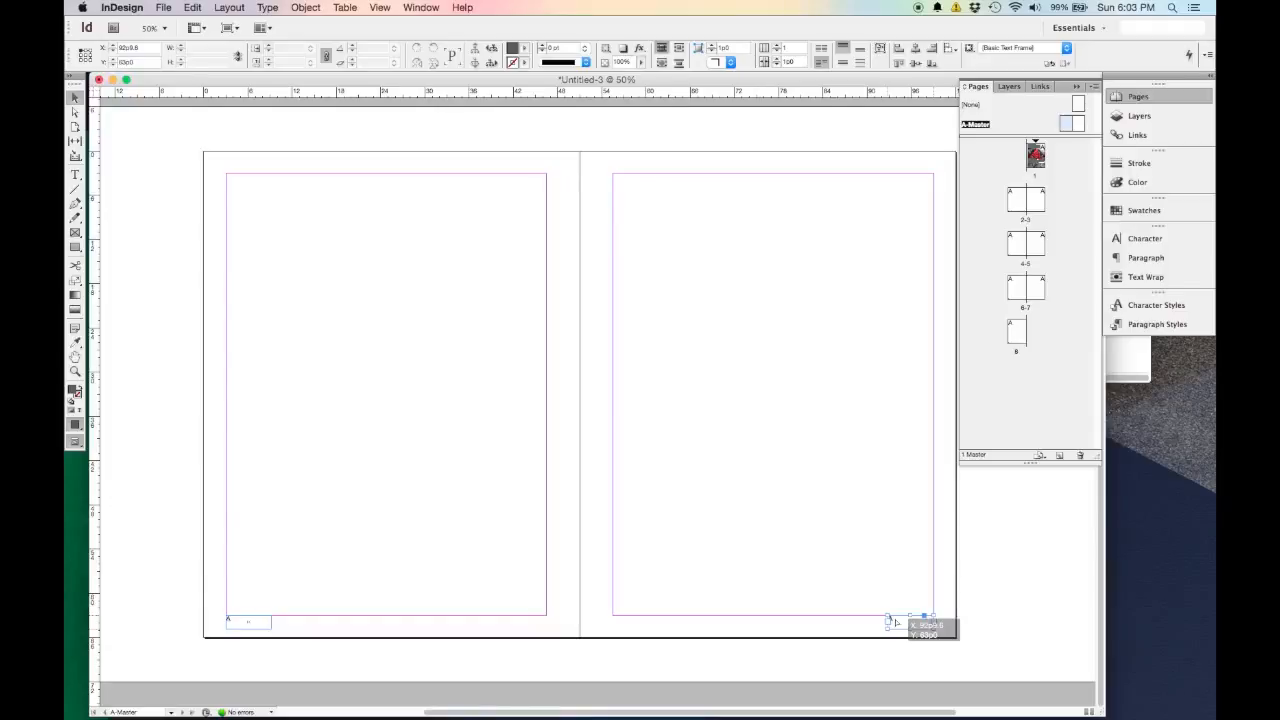
Place the duplicated page-number frame below the bottom margin at the right master page's outer corner and right-align its text.
left_click_drag(895, 622, 895, 622)
left_click(792, 621)
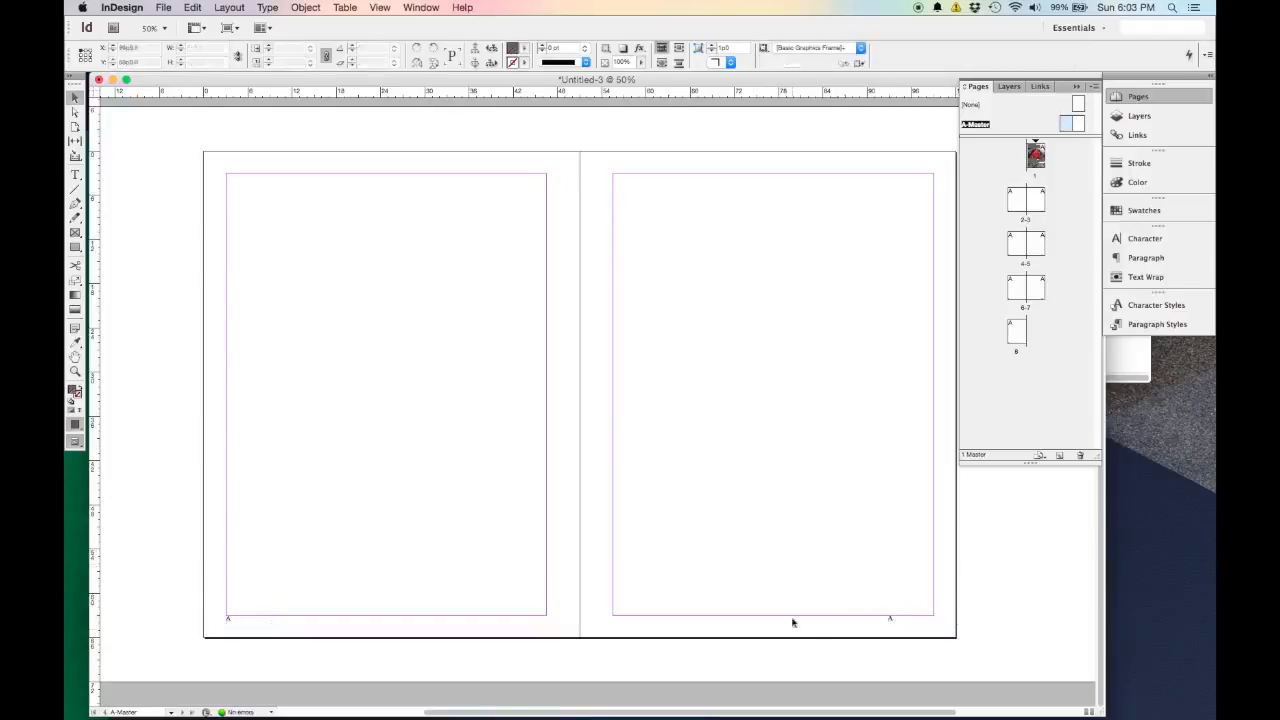
left_click(889, 619)
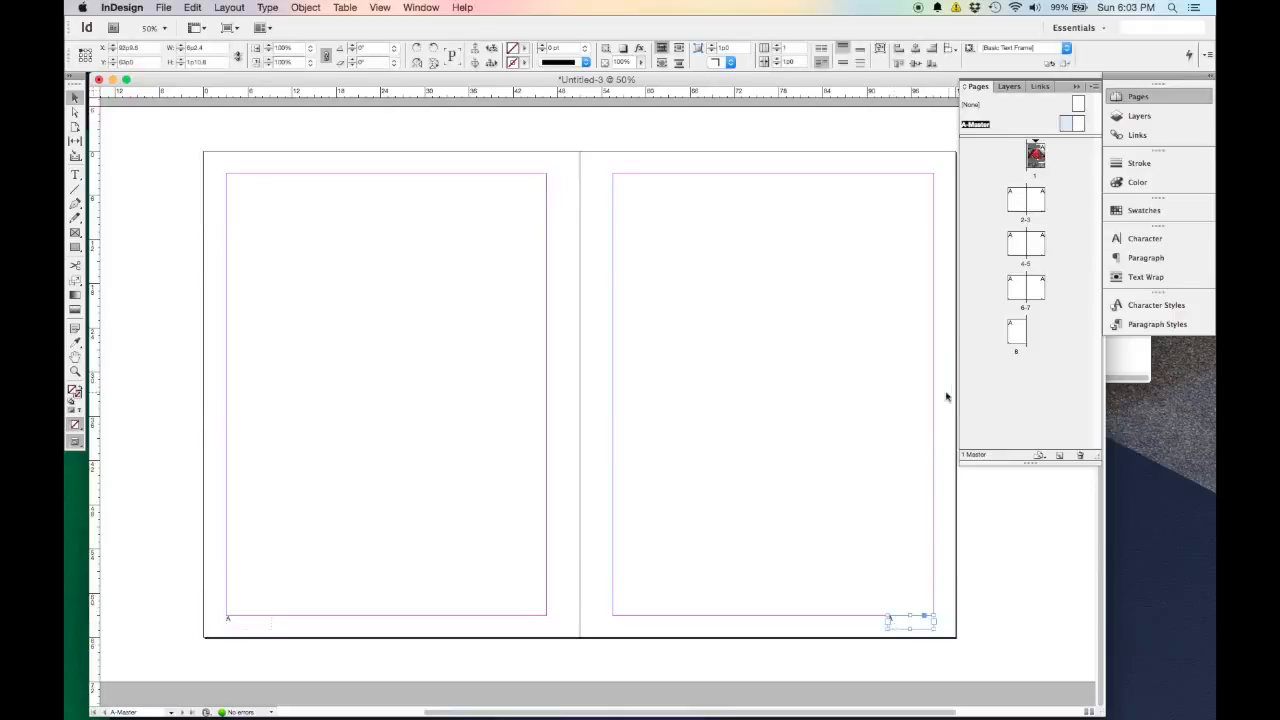
left_click(1163, 264)
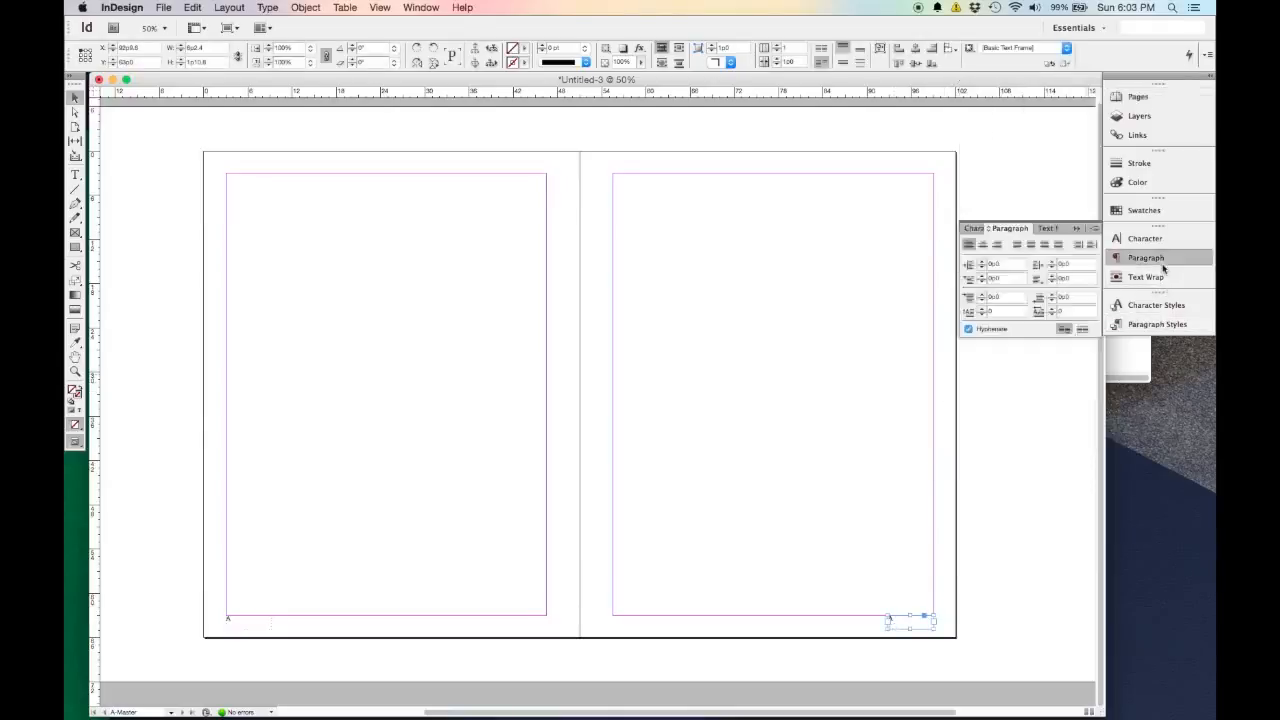
left_click(997, 245)
left_click(934, 354)
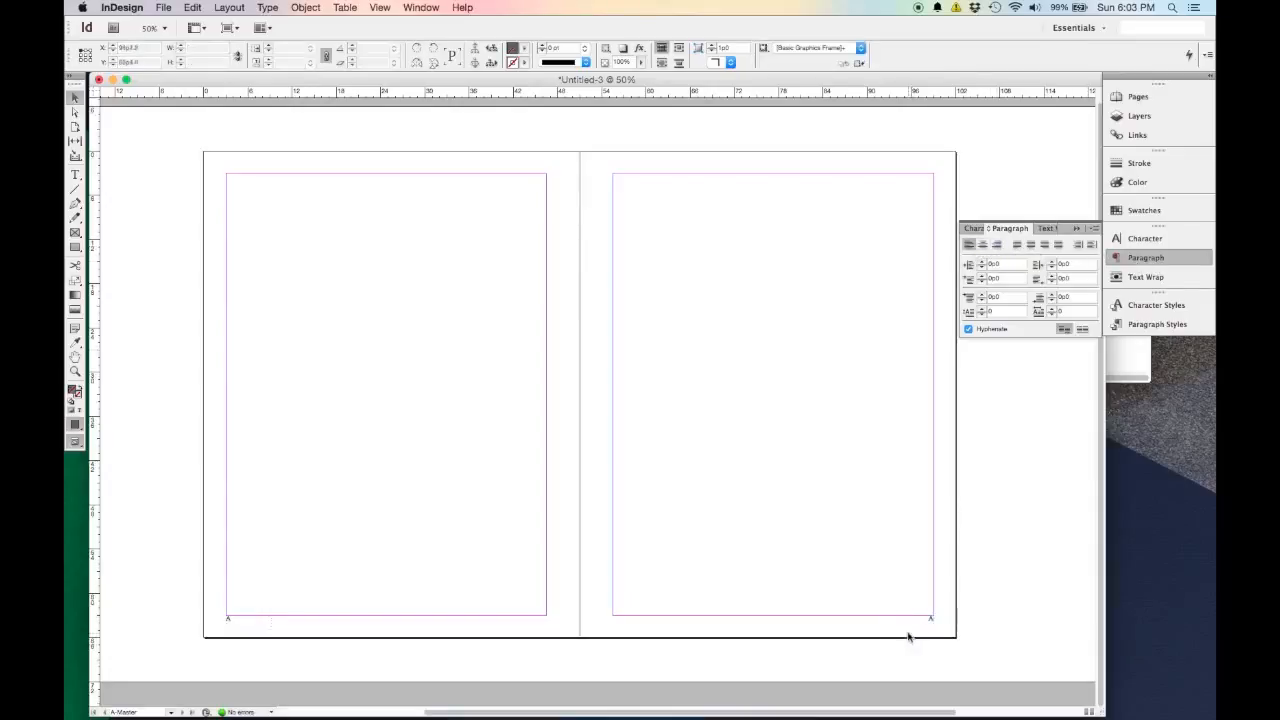
Go from the master spread to page 1 and inspect the automatic page numbers on pages 1, 2 and 3.
left_click(1136, 97)
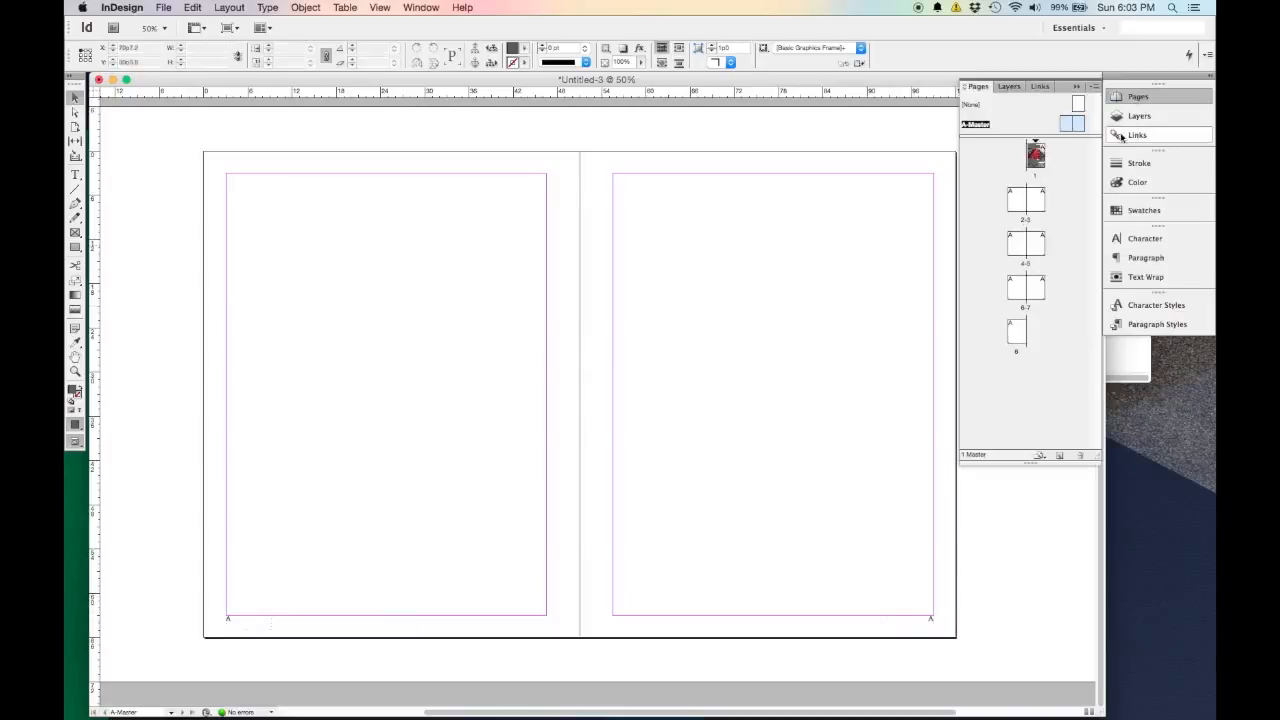
double_click(1036, 160)
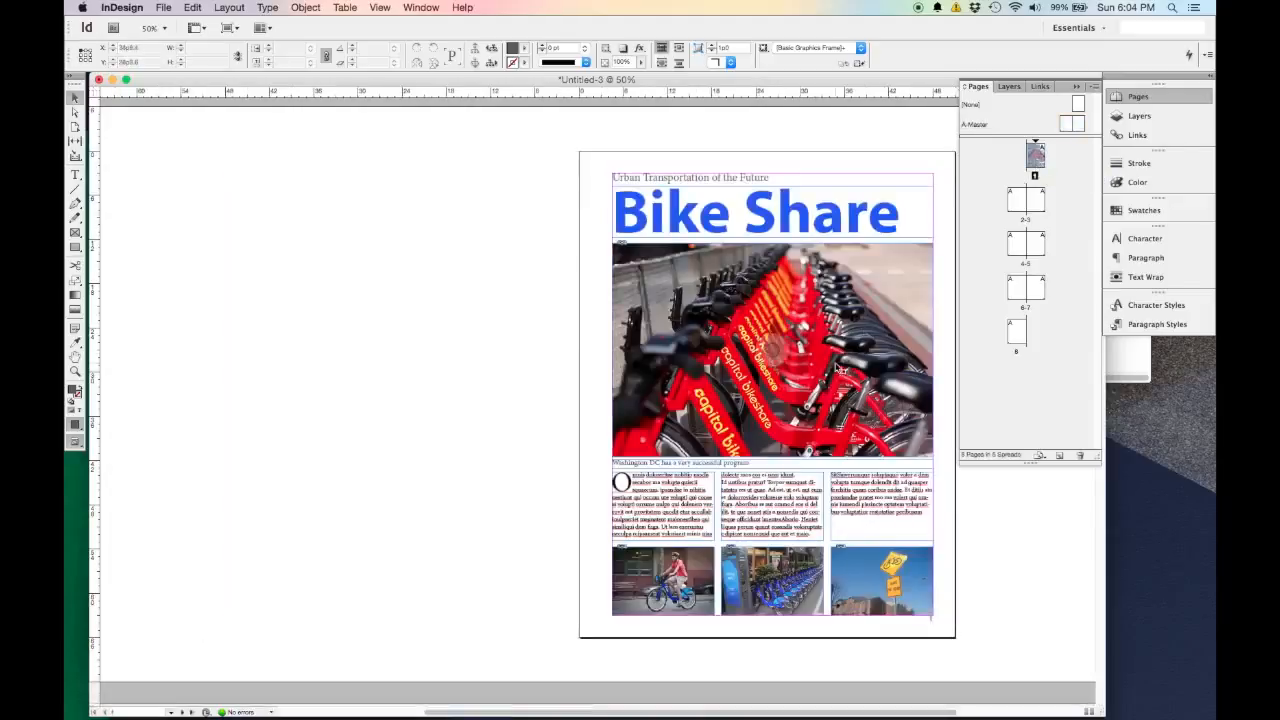
scroll(770, 340, "down", 2)
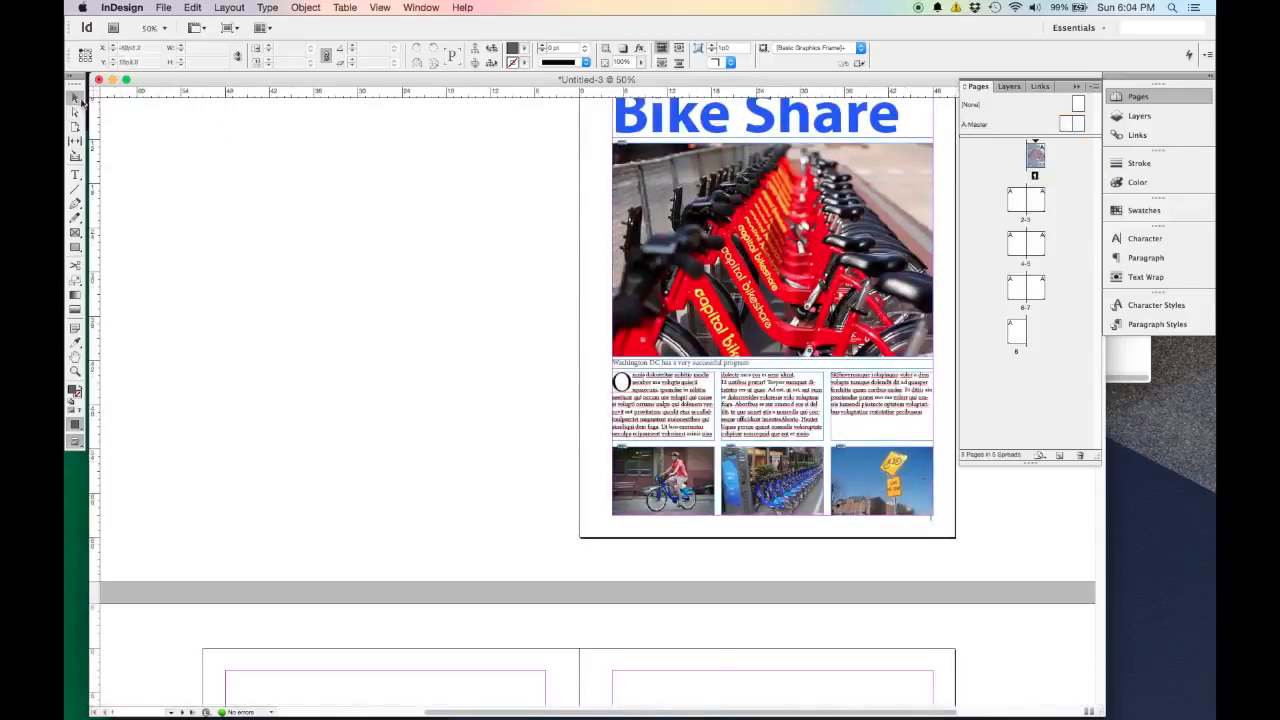
scroll(942, 521, "up", 1)
scroll(942, 521, "up", 2)
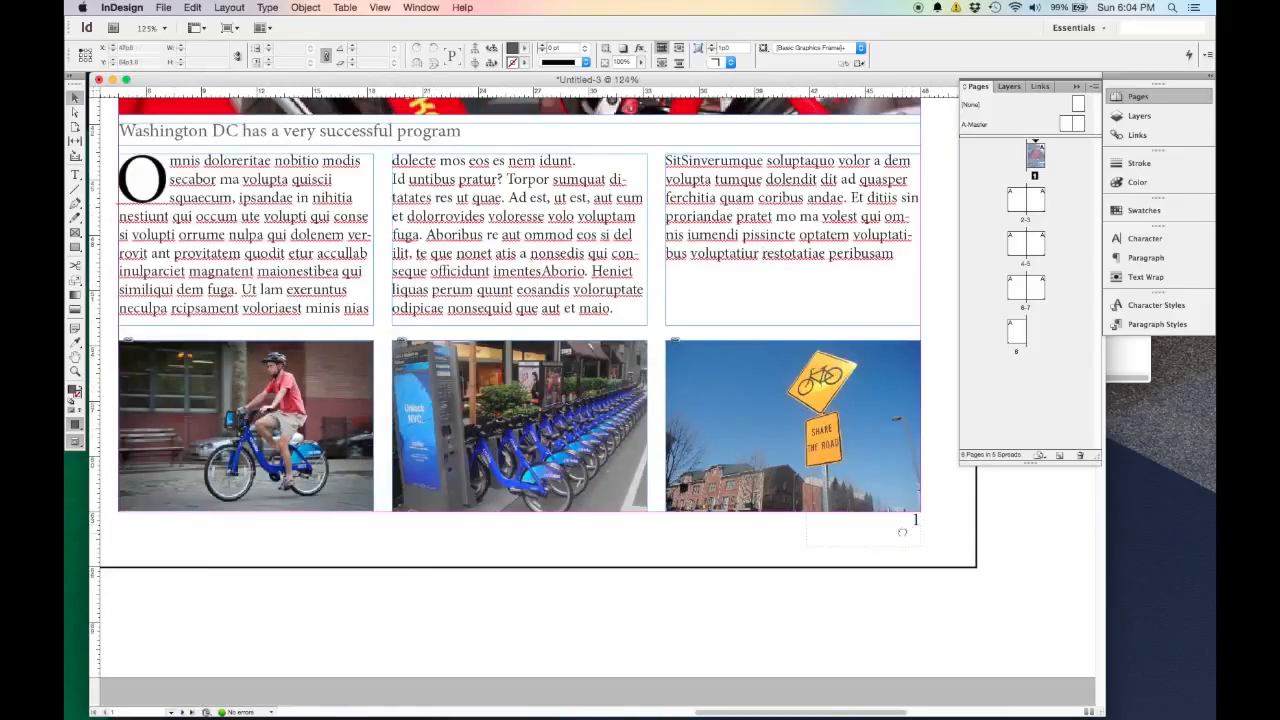
scroll(908, 515, "down", 1)
scroll(915, 460, "down", 2)
scroll(897, 490, "down", 10)
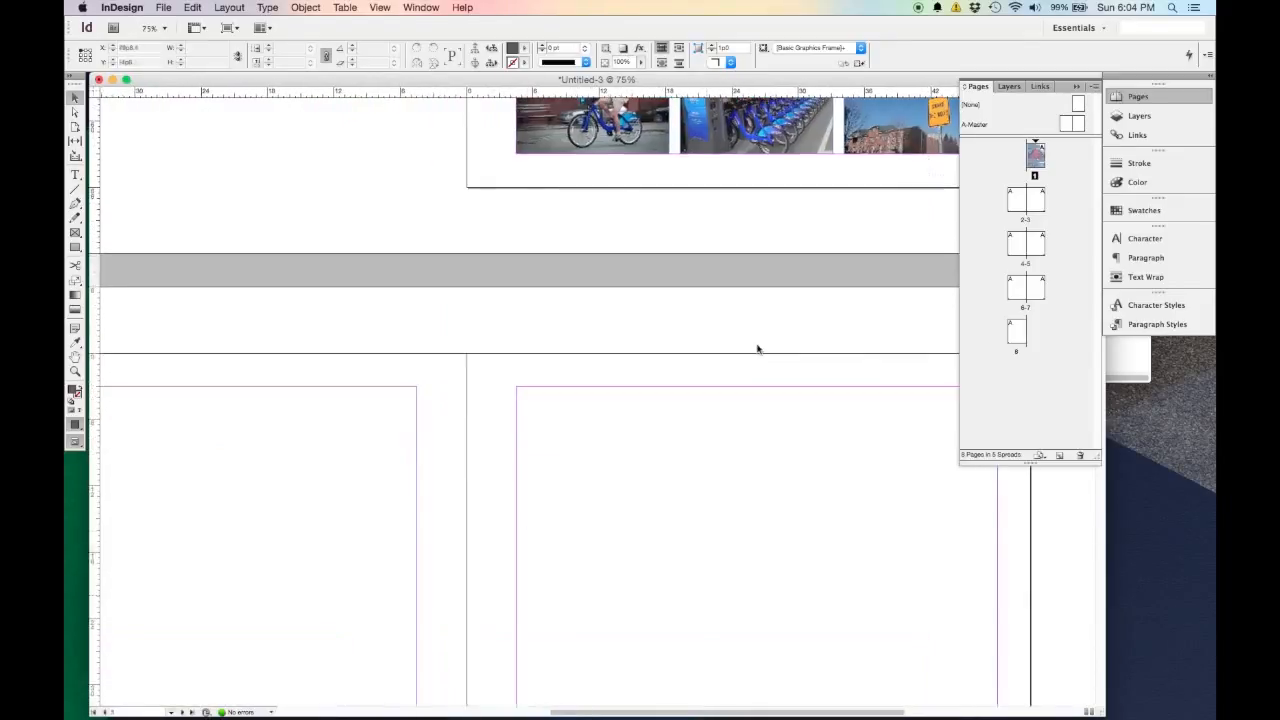
scroll(671, 317, "left", 7)
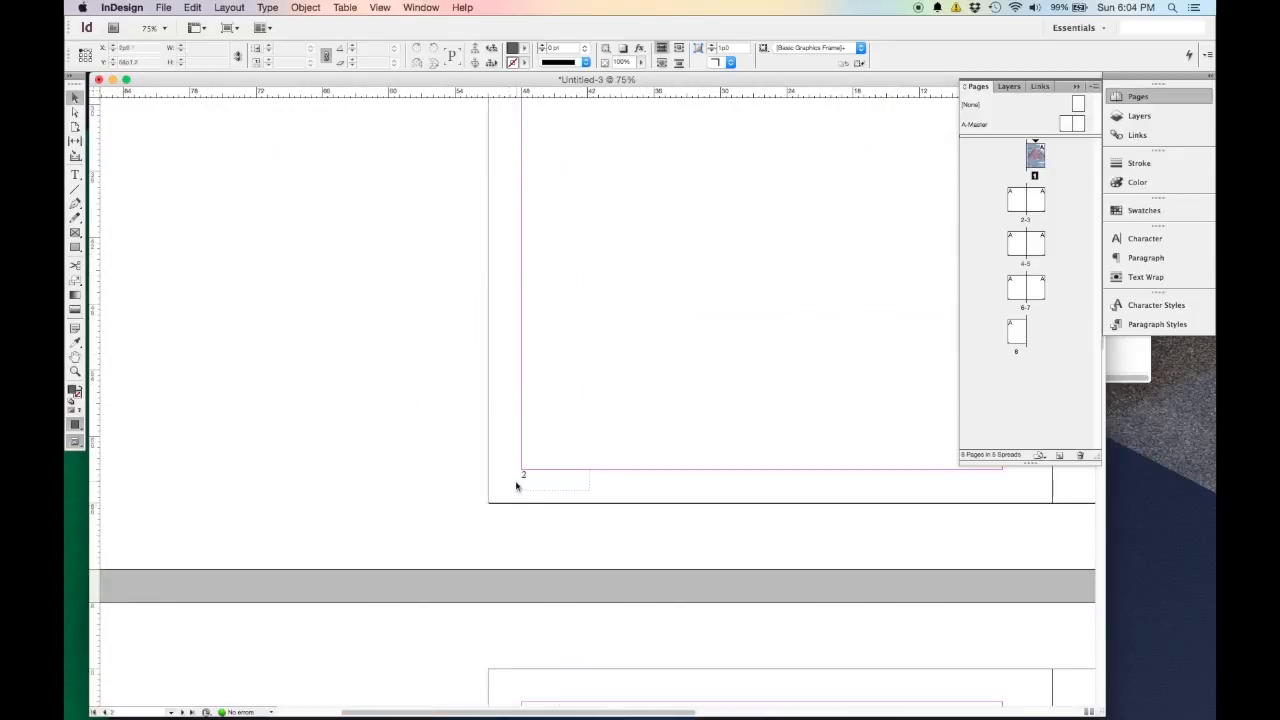
scroll(745, 506, "down", 3)
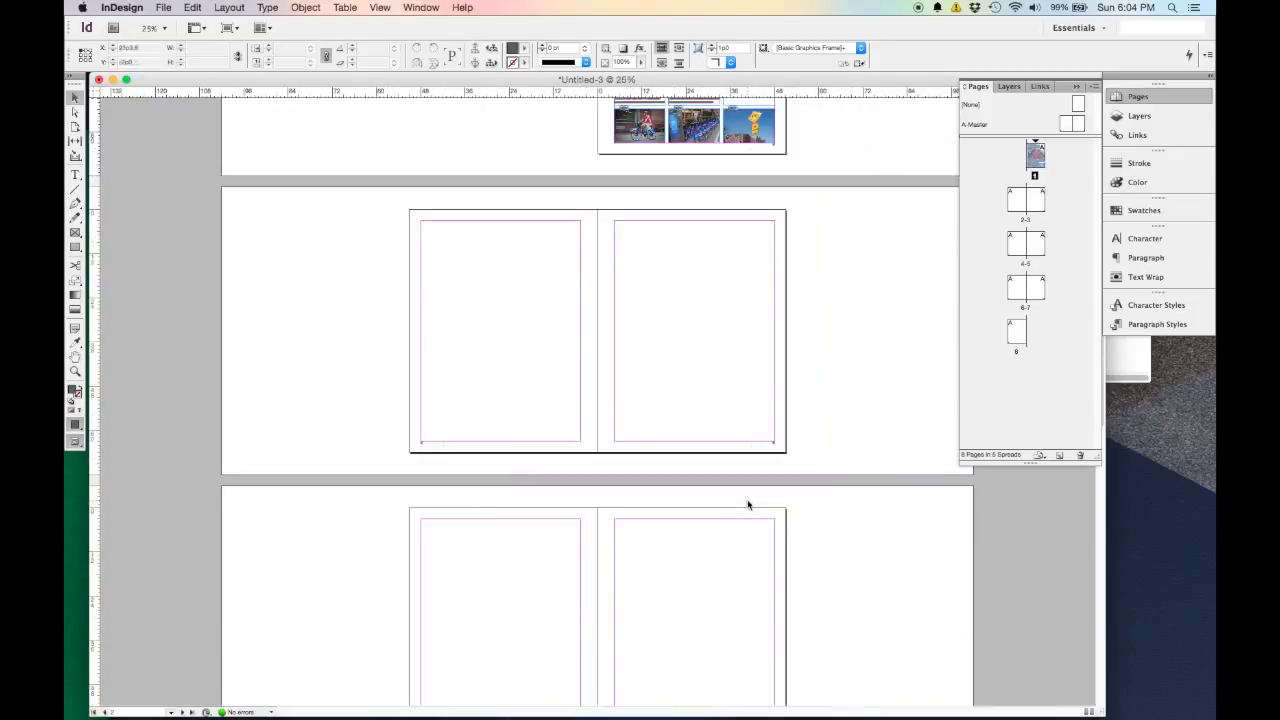
scroll(790, 453, "up", 3)
scroll(783, 446, "right", 8)
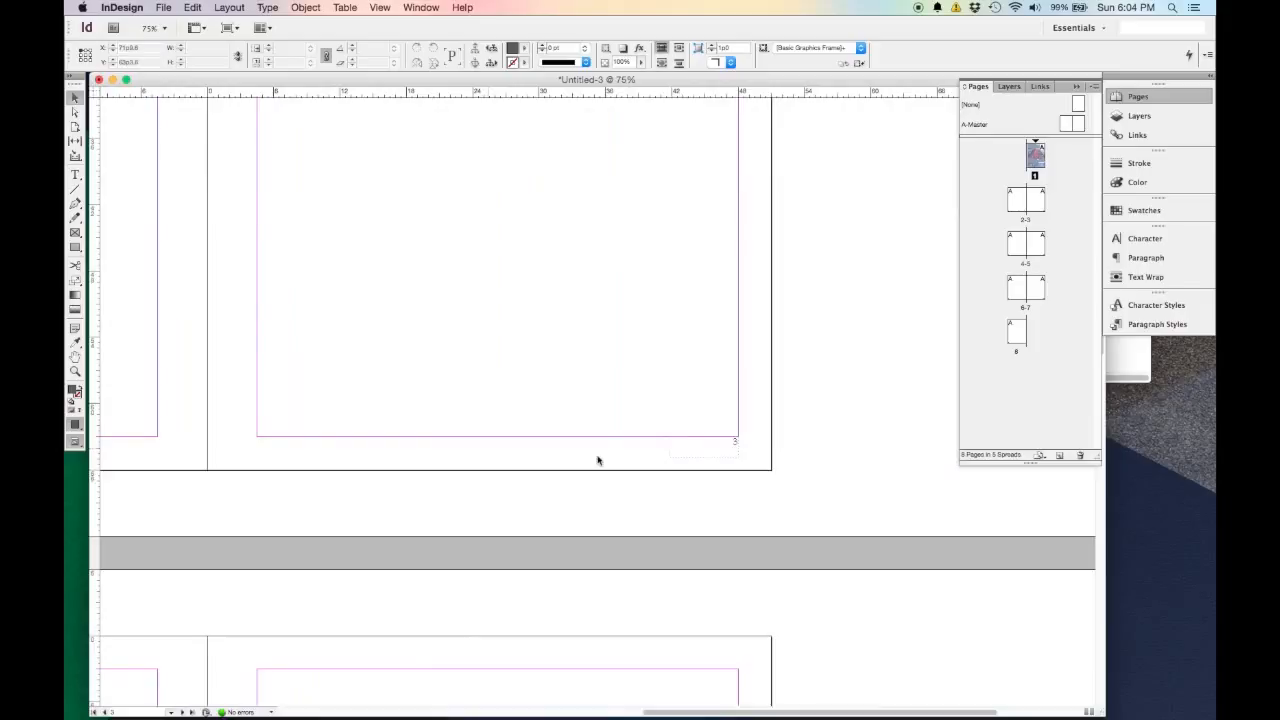
scroll(702, 450, "down", 3)
scroll(714, 449, "up", 6)
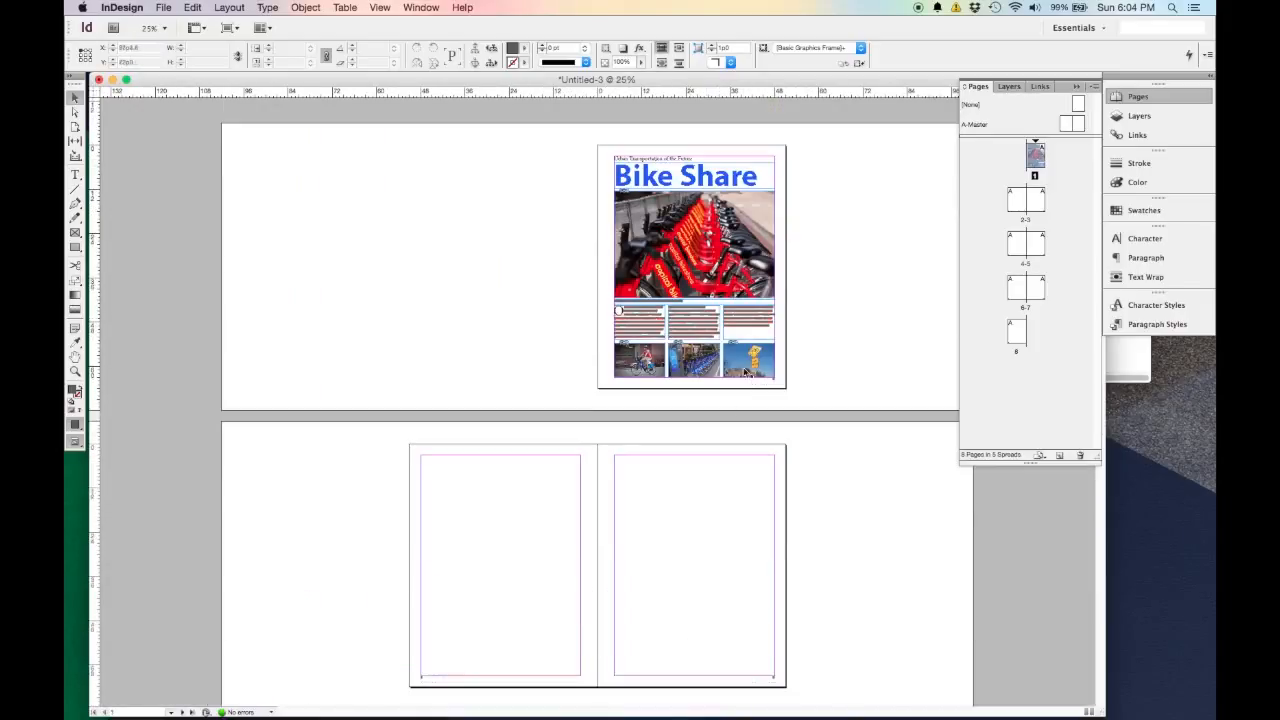
scroll(749, 372, "up", 3)
scroll(754, 344, "up", 1)
scroll(754, 344, "right", 8)
scroll(754, 344, "down", 5)
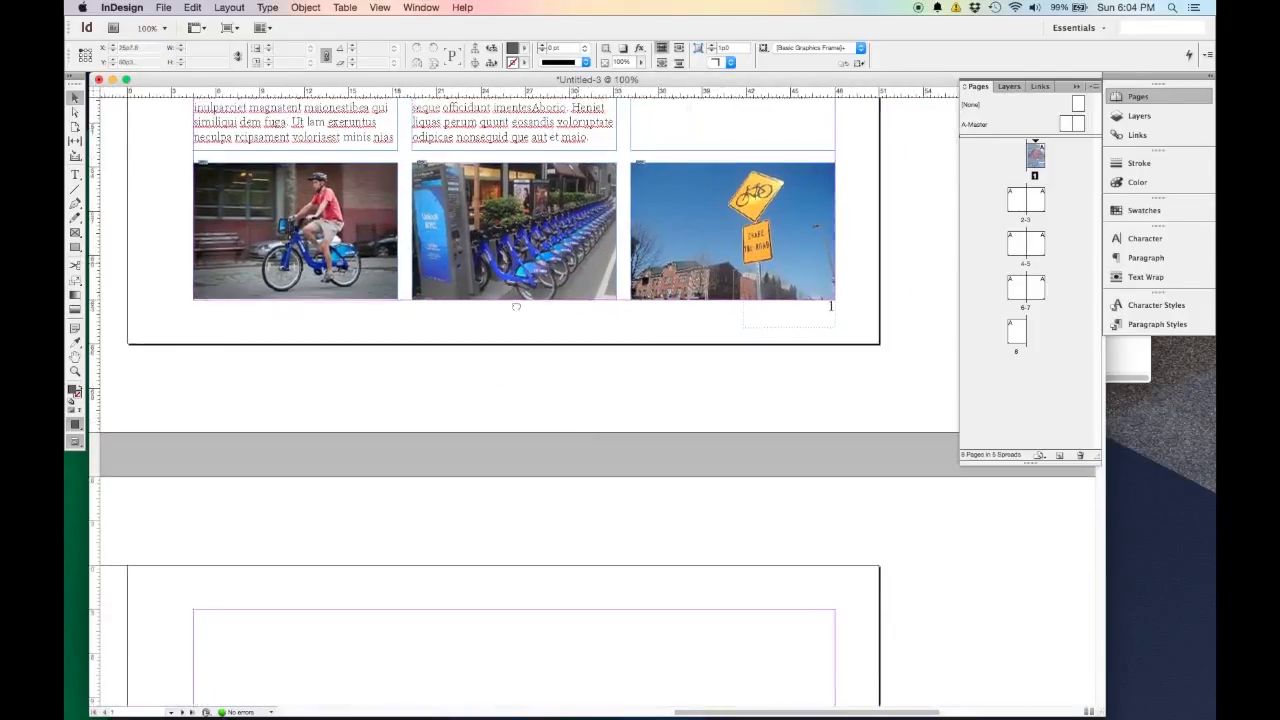
scroll(712, 388, "up", 2)
scroll(712, 388, "left", 1)
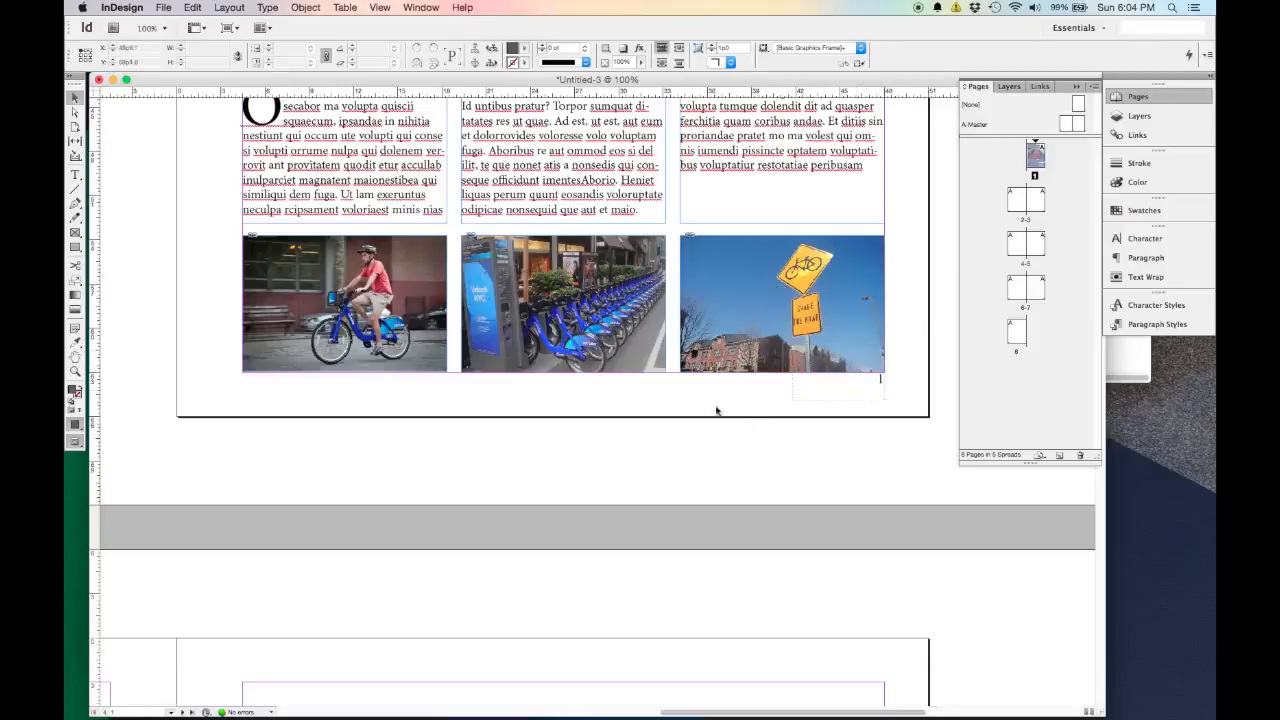
On the A-Master spread, set the vertical justification of both page-number text frames to Center with preview enabled.
double_click(1065, 126)
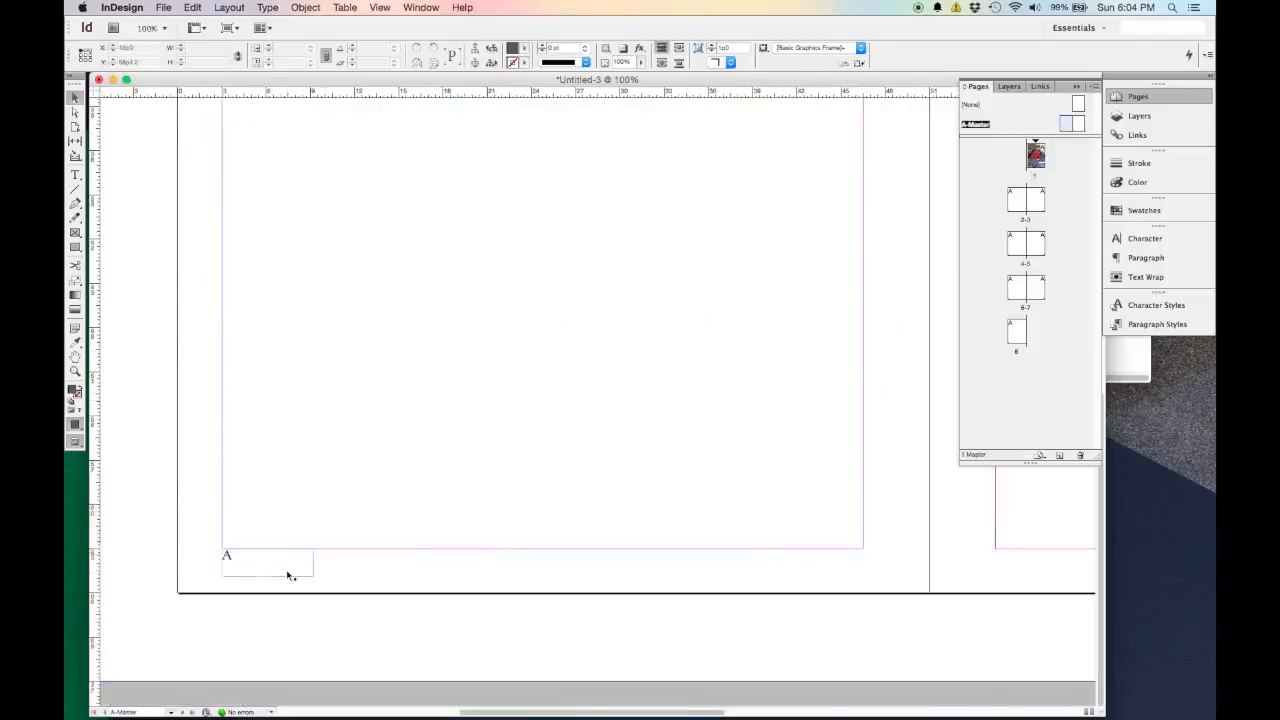
key("super+minus")
left_click_drag(371, 612, 280, 512)
key("super+minus")
left_click(1003, 628)
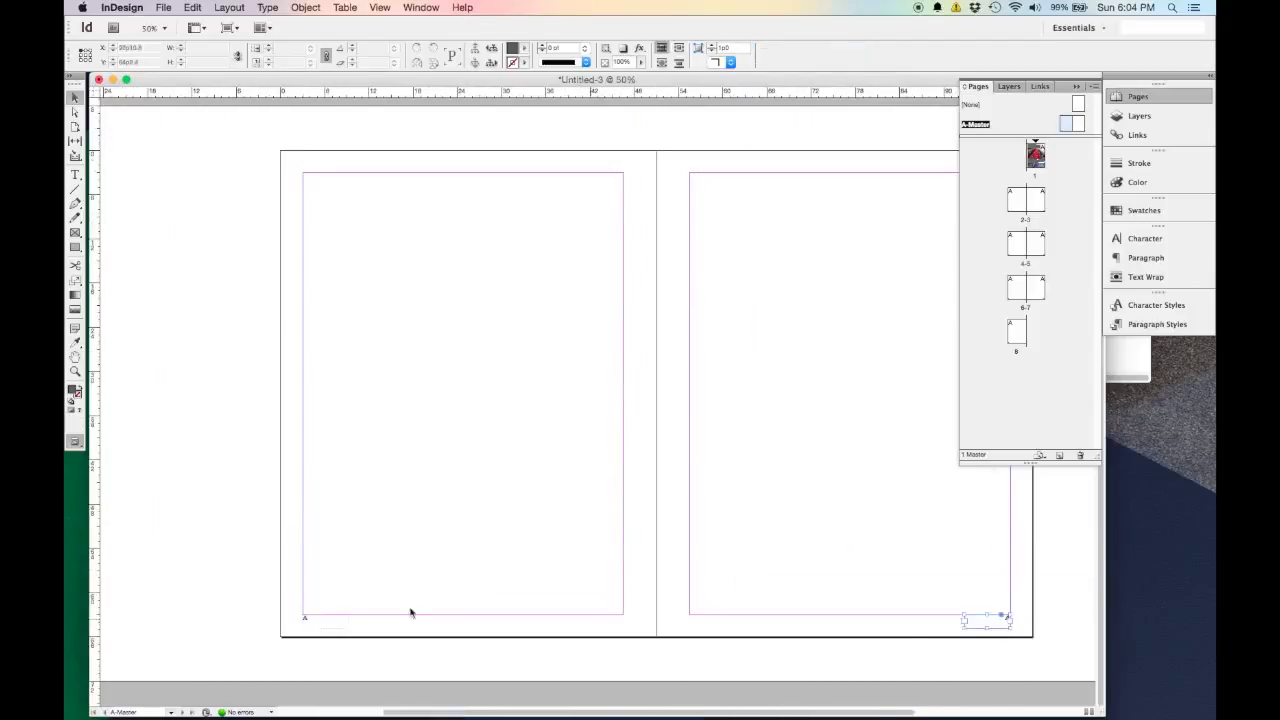
left_click(313, 626, "shift")
key("super+equal")
key("super+equal")
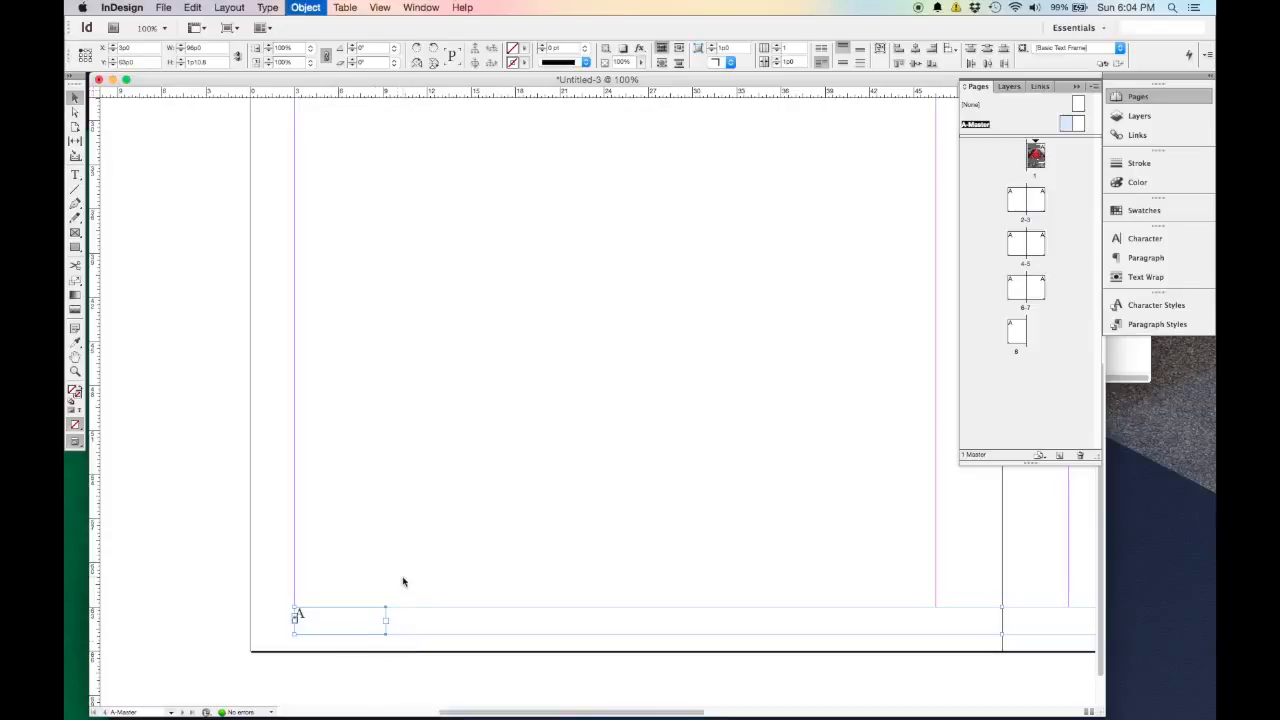
key("super+b")
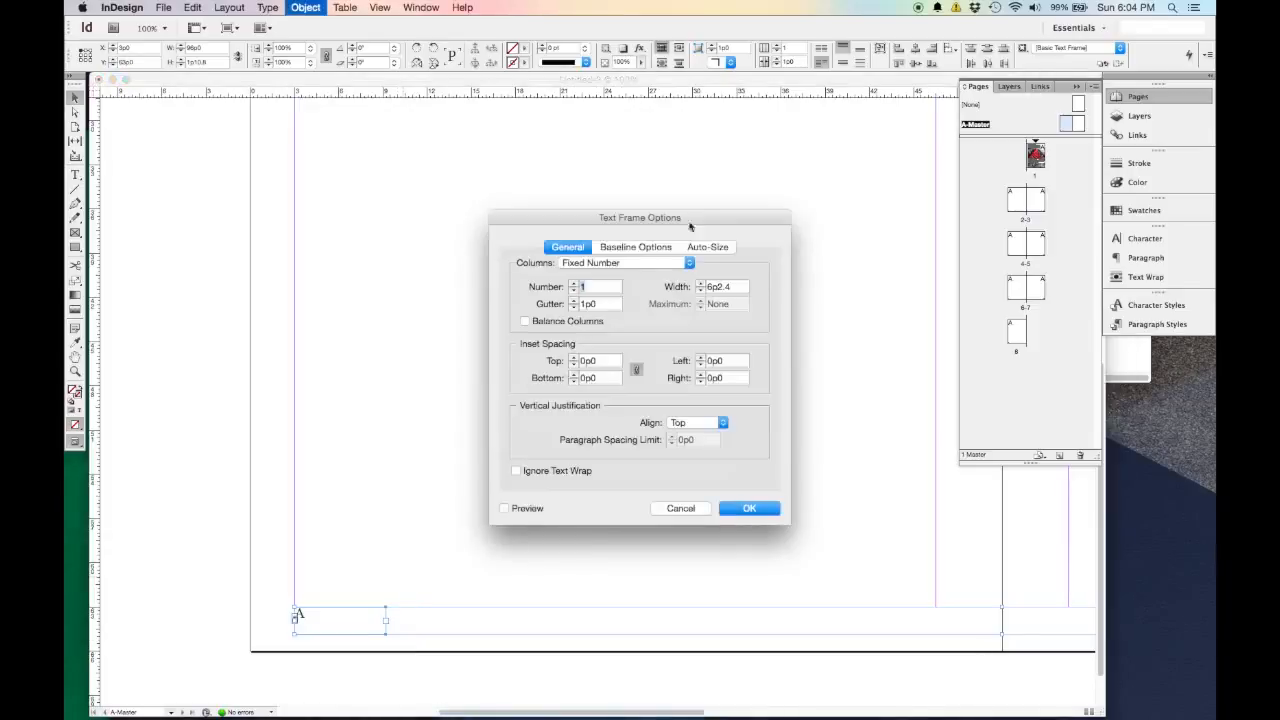
left_click_drag(694, 217, 711, 177)
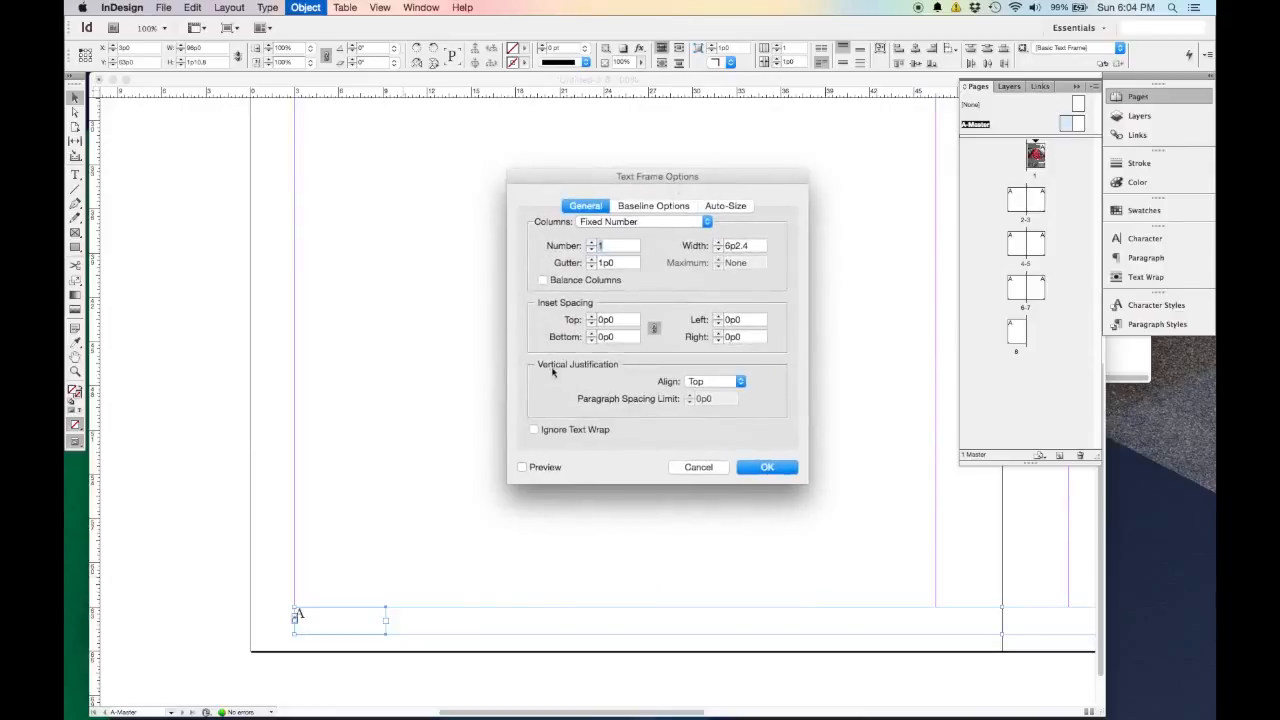
left_click(717, 384)
left_click(719, 396)
left_click(541, 467)
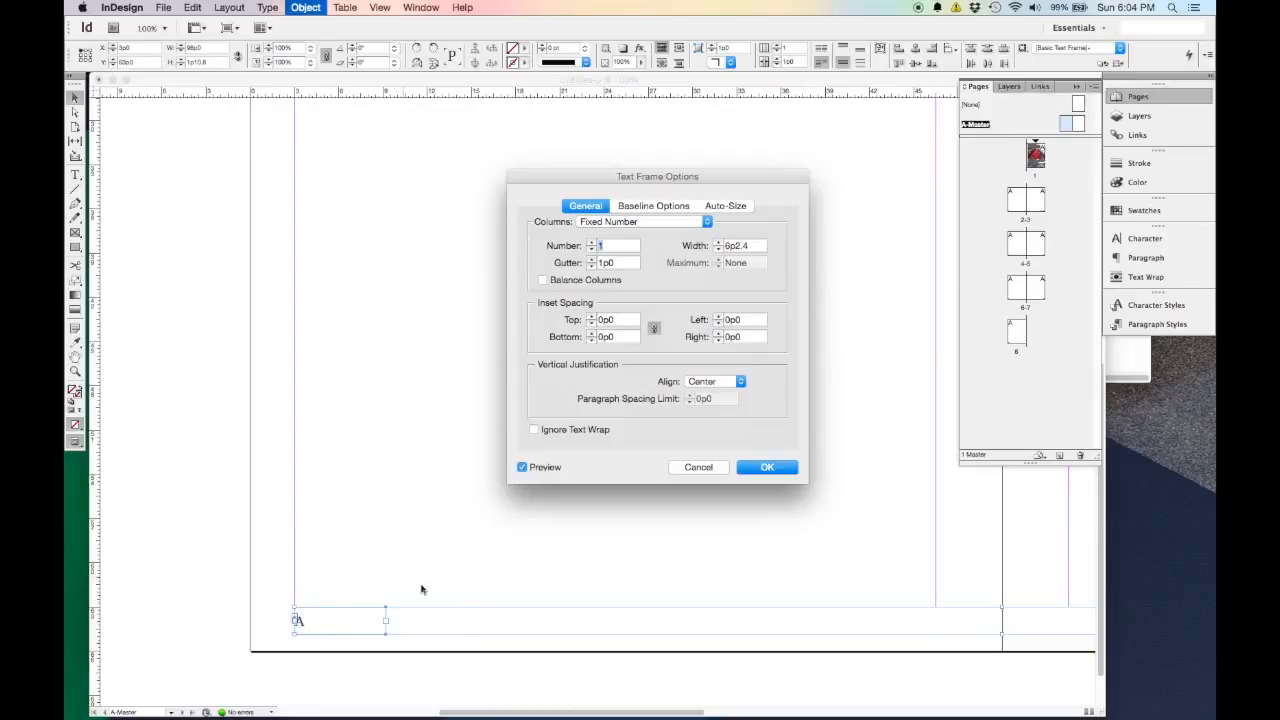
left_click(765, 468)
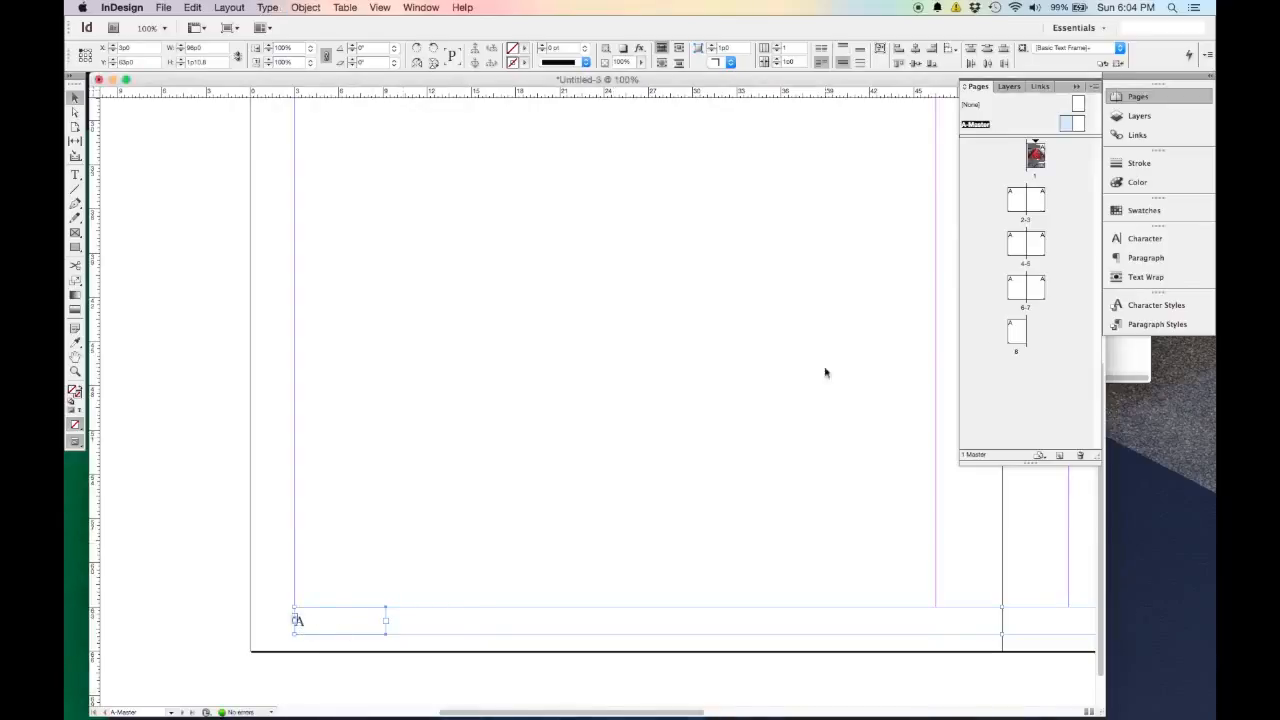
Open page 1 and examine the page number's placement in the layout, with and without guides and frame edges.
double_click(1036, 156)
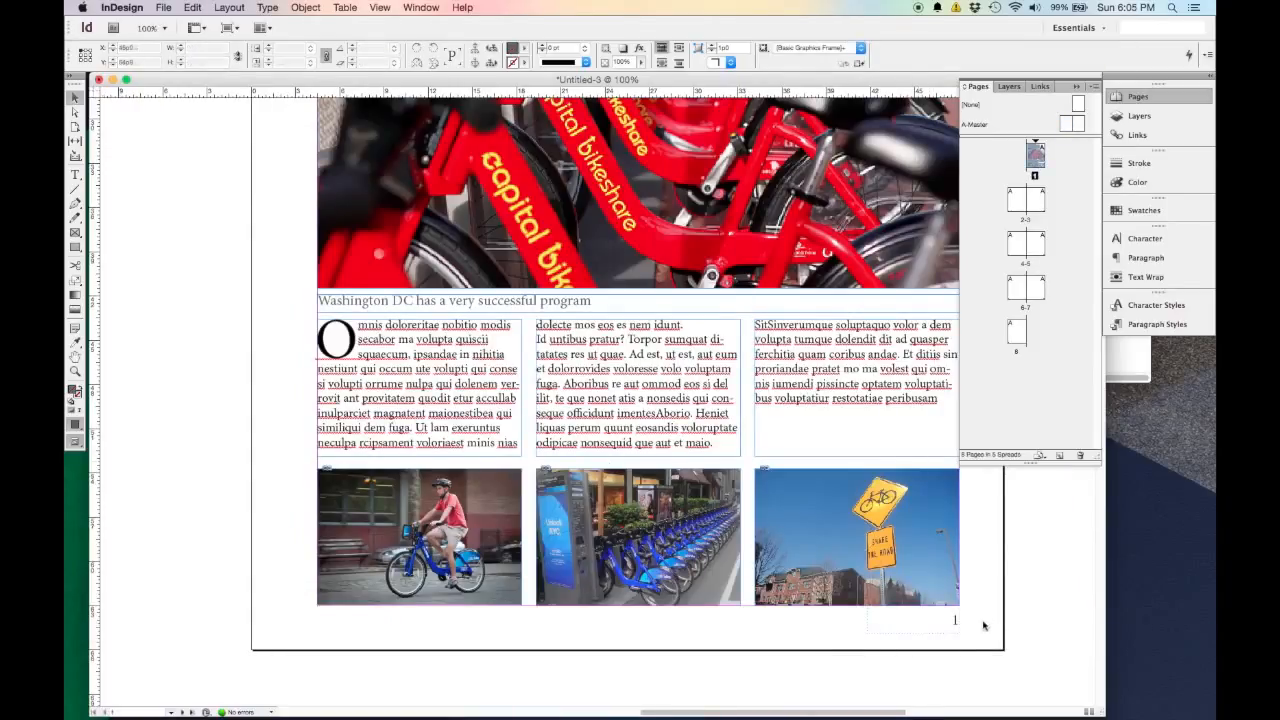
key("super+minus")
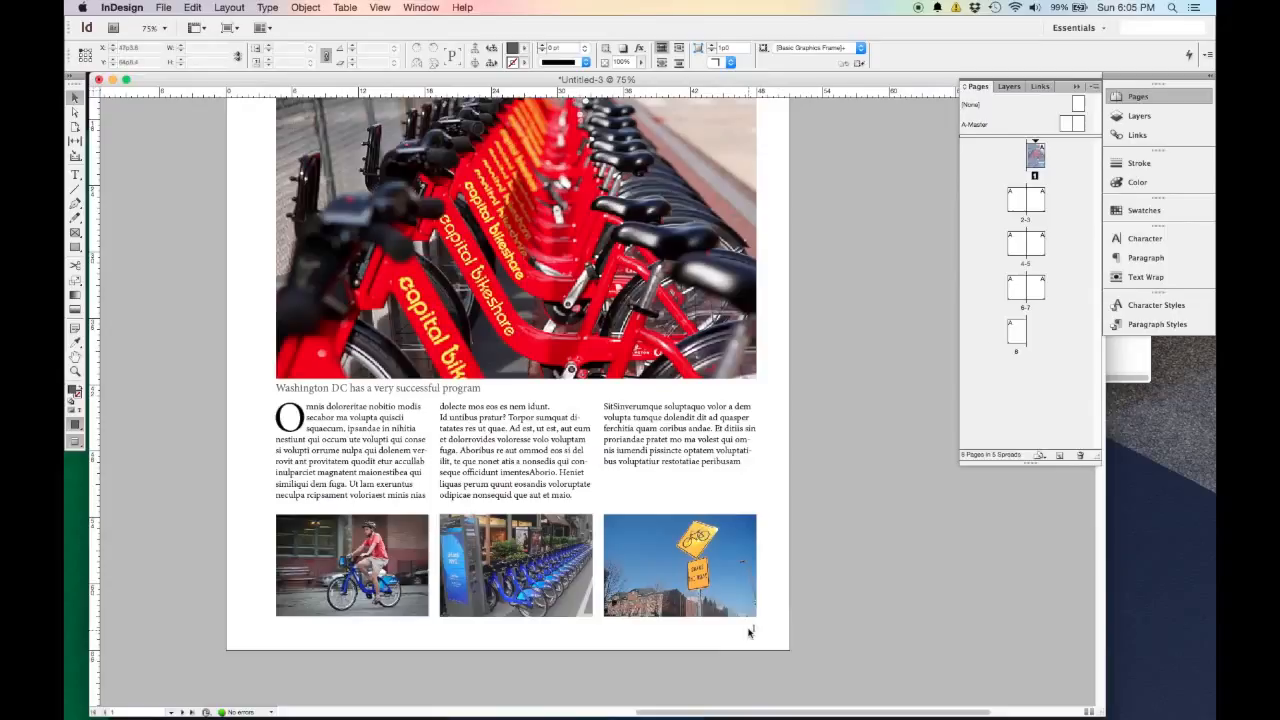
scroll(806, 526, "down", 2)
scroll(805, 470, "up", 5)
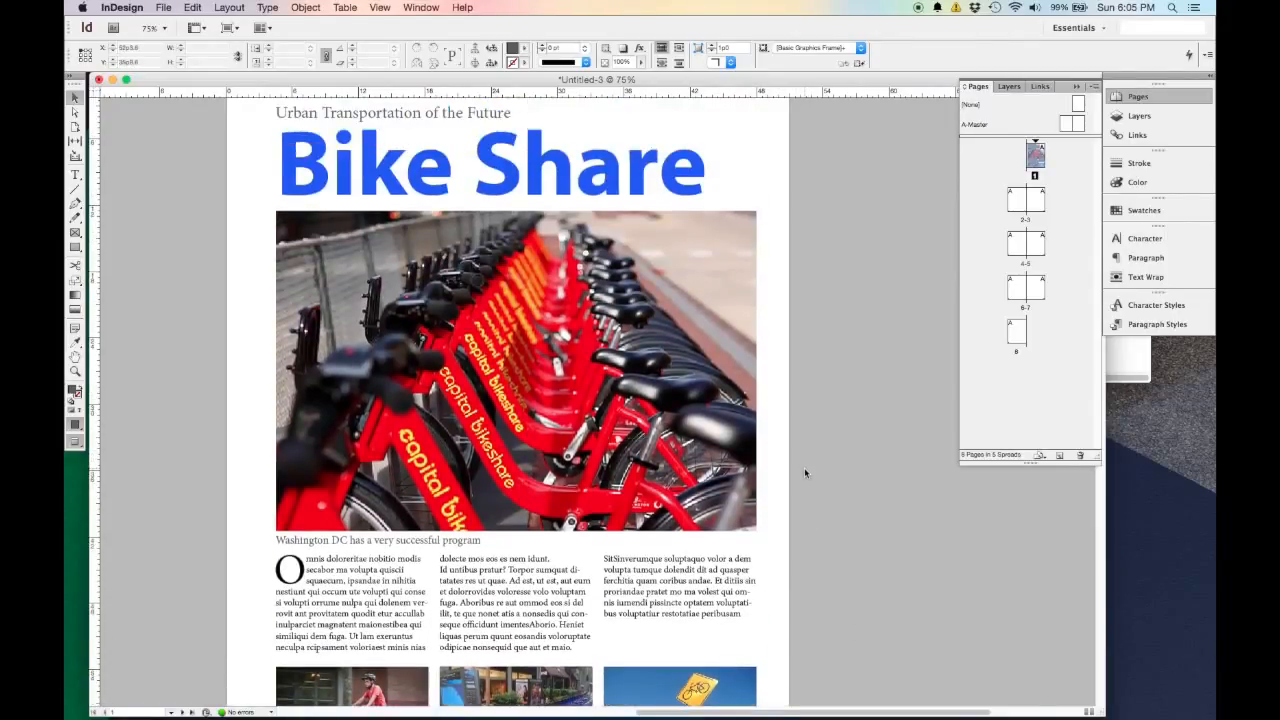
key("super+minus")
scroll(728, 509, "down", 2)
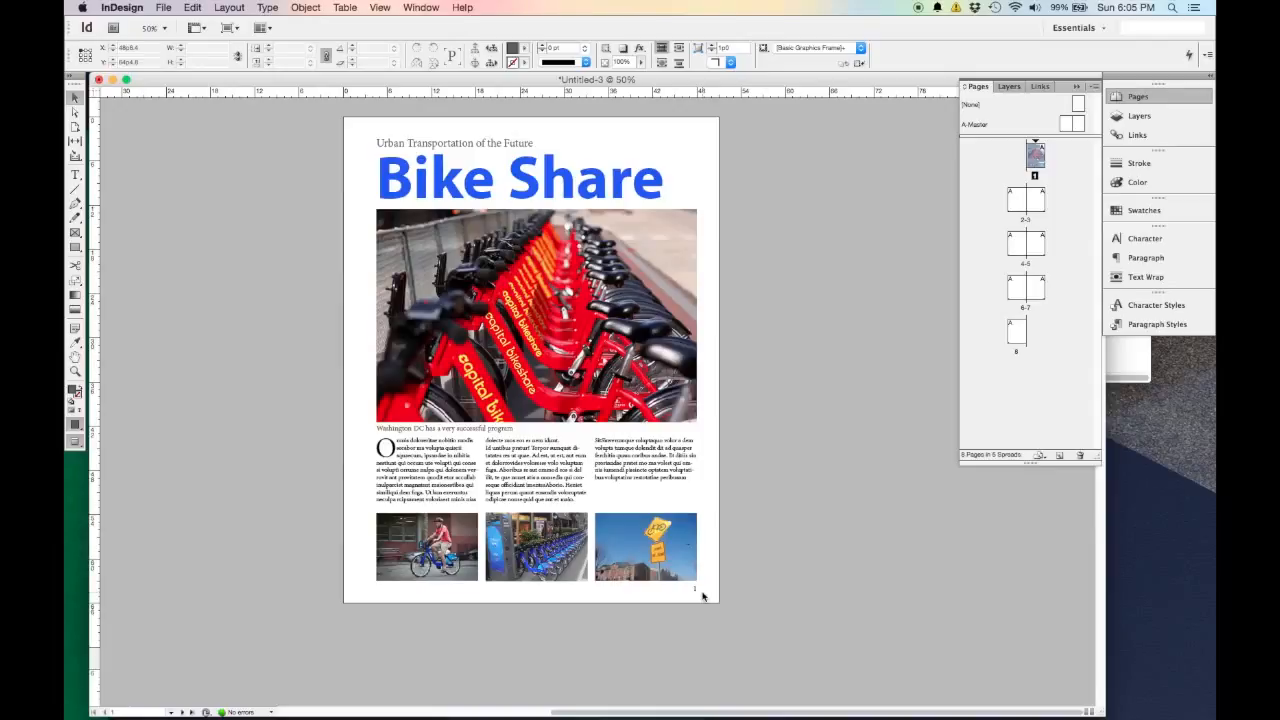
key("w")
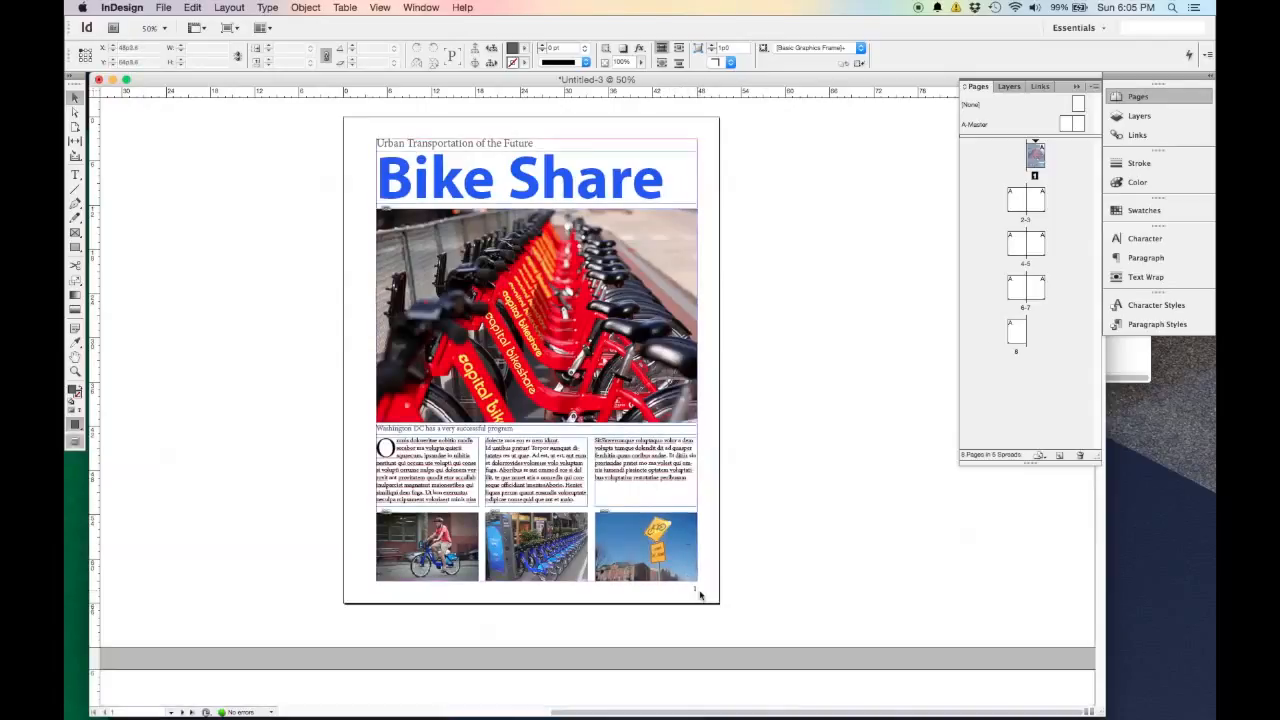
Override the master page-number frame on page 1 and delete it from that page.
scroll(700, 595, "up", 2)
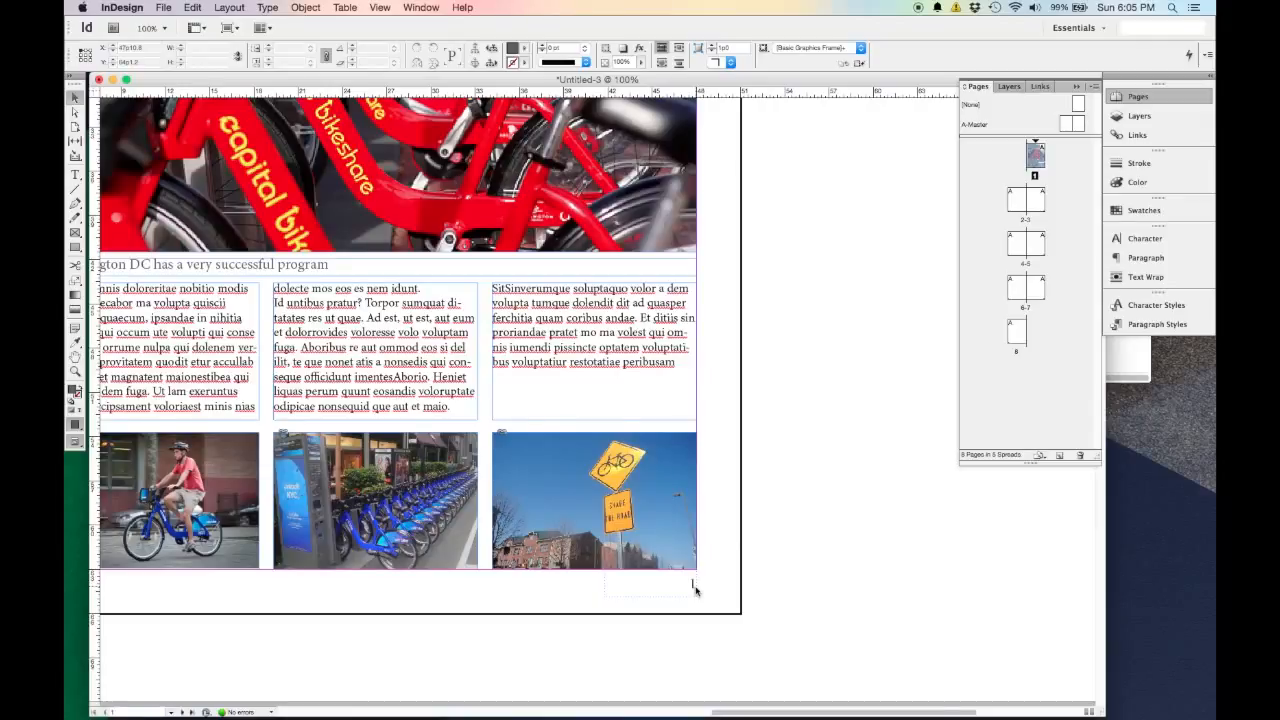
key("super+alt+shift+n")
key("Escape")
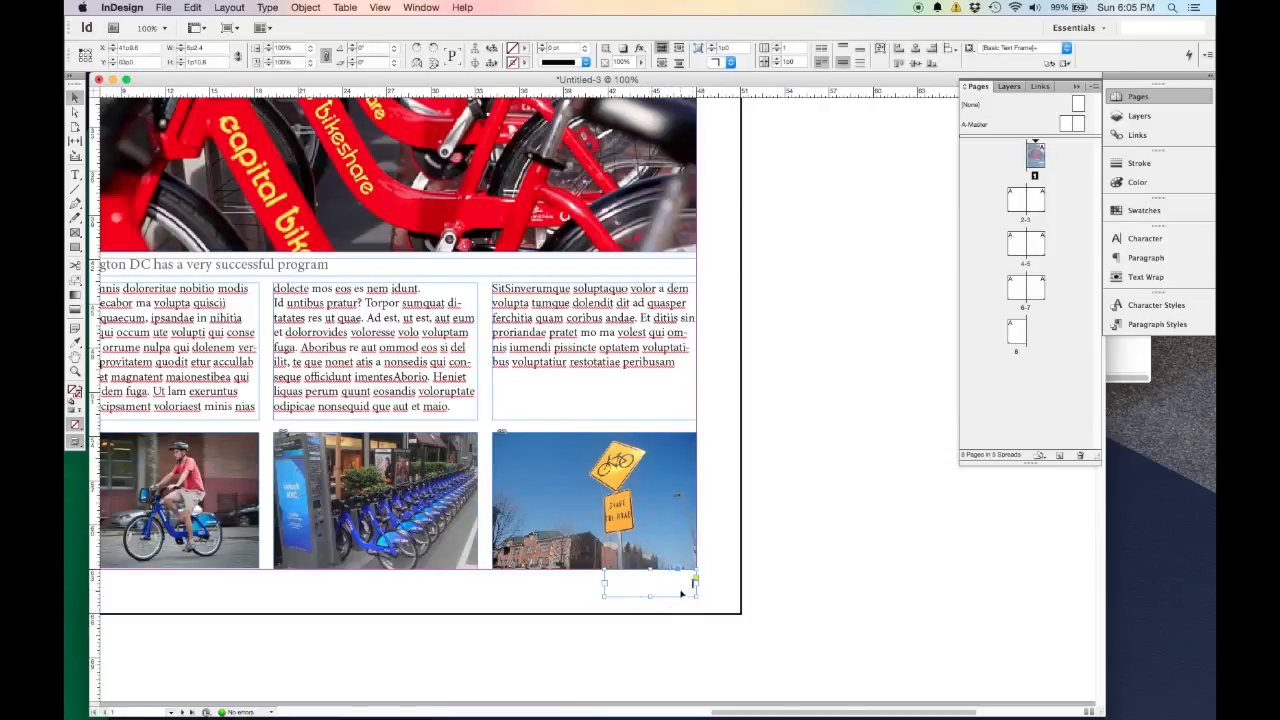
key("Delete")
key("super+minus")
key("super+minus")
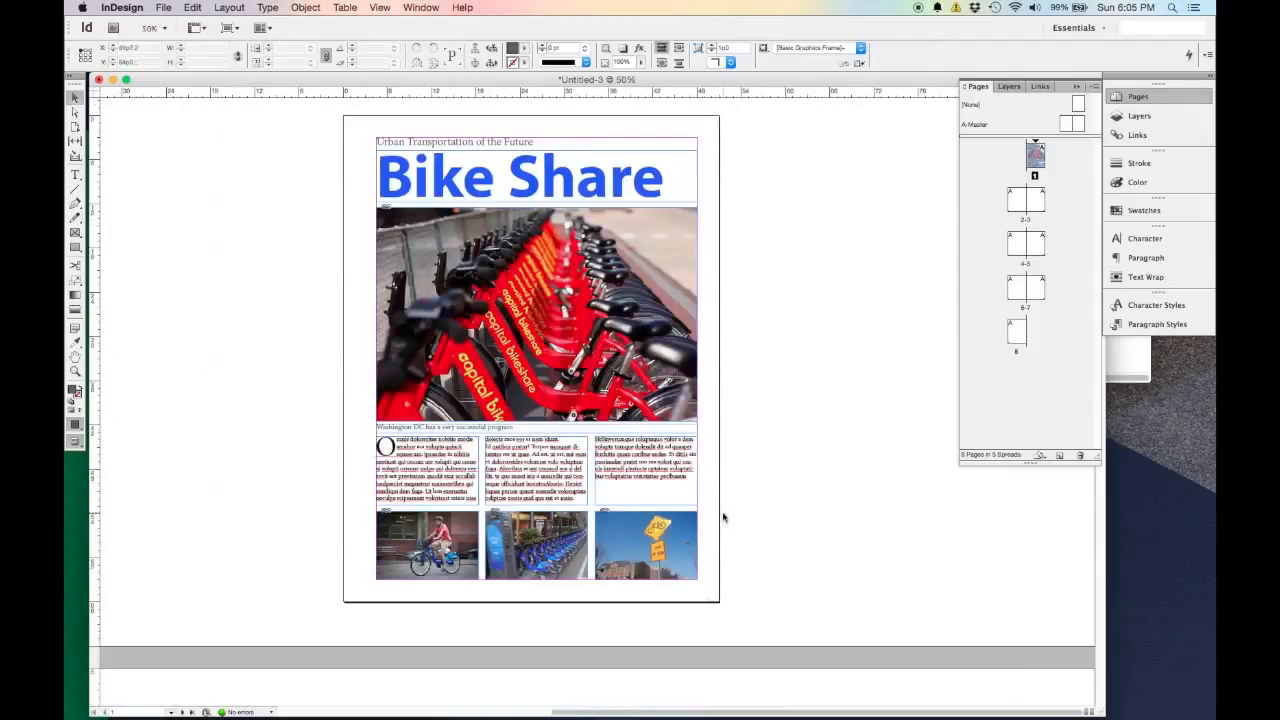
scroll(724, 517, "up", 2)
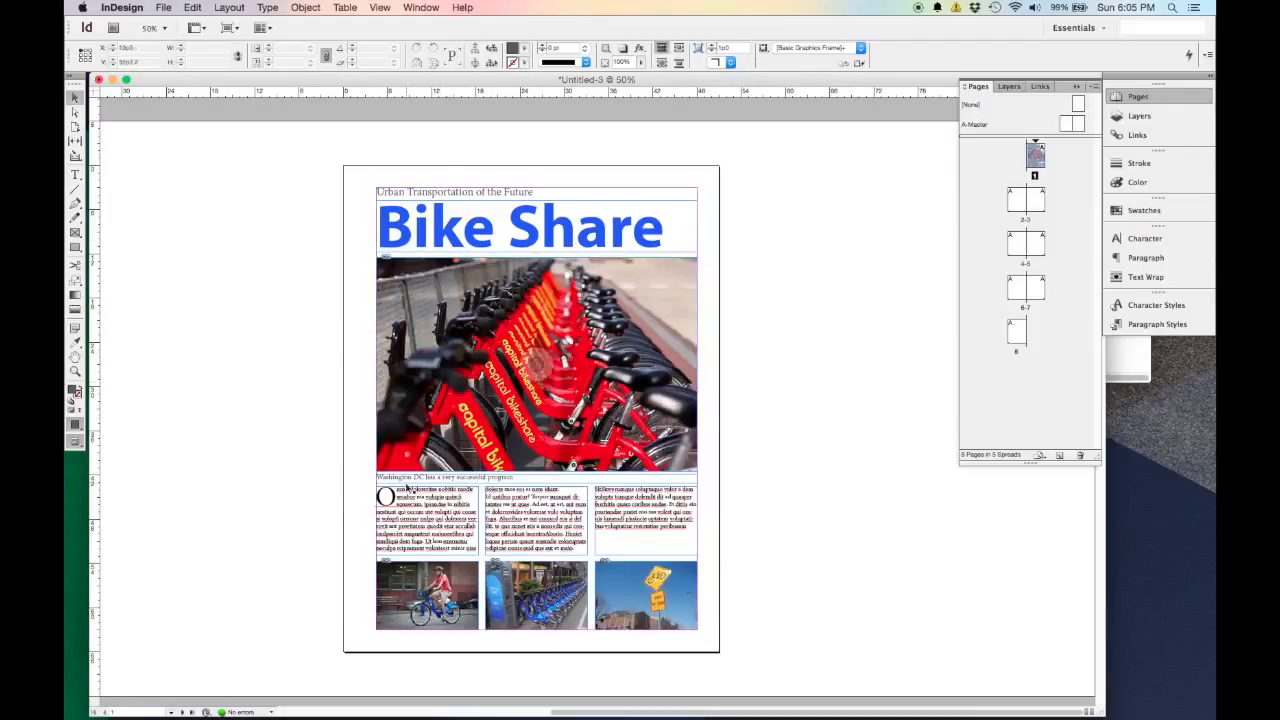
Draw a text frame on page 2 that fills the whole area inside the margins.
scroll(398, 518, "down", 2)
scroll(398, 518, "down", 10)
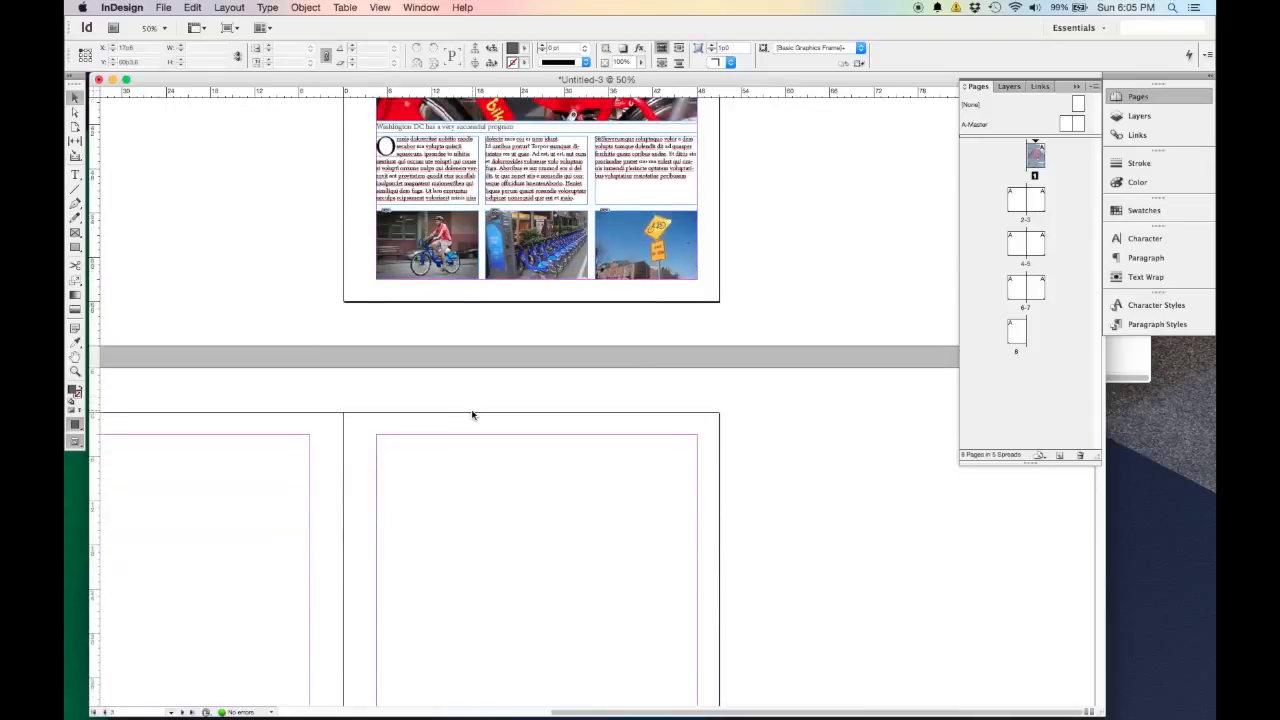
scroll(472, 414, "down", 4)
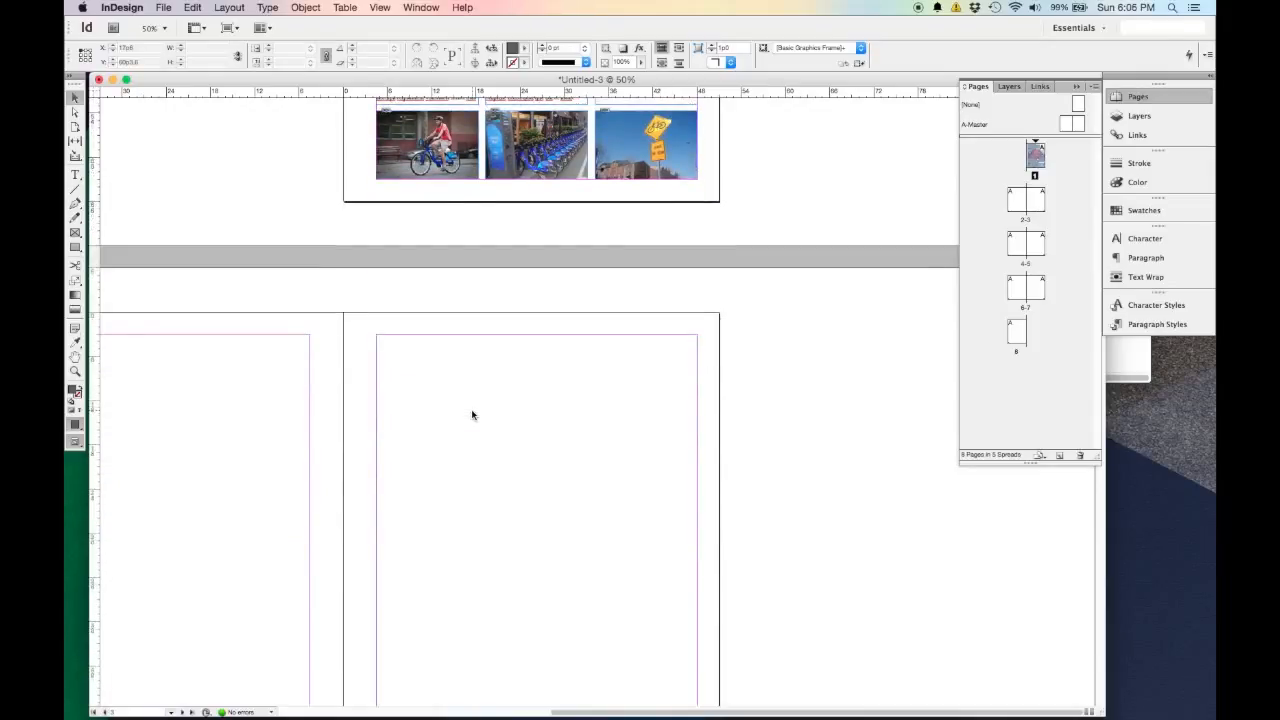
left_click_drag(383, 457, 674, 289)
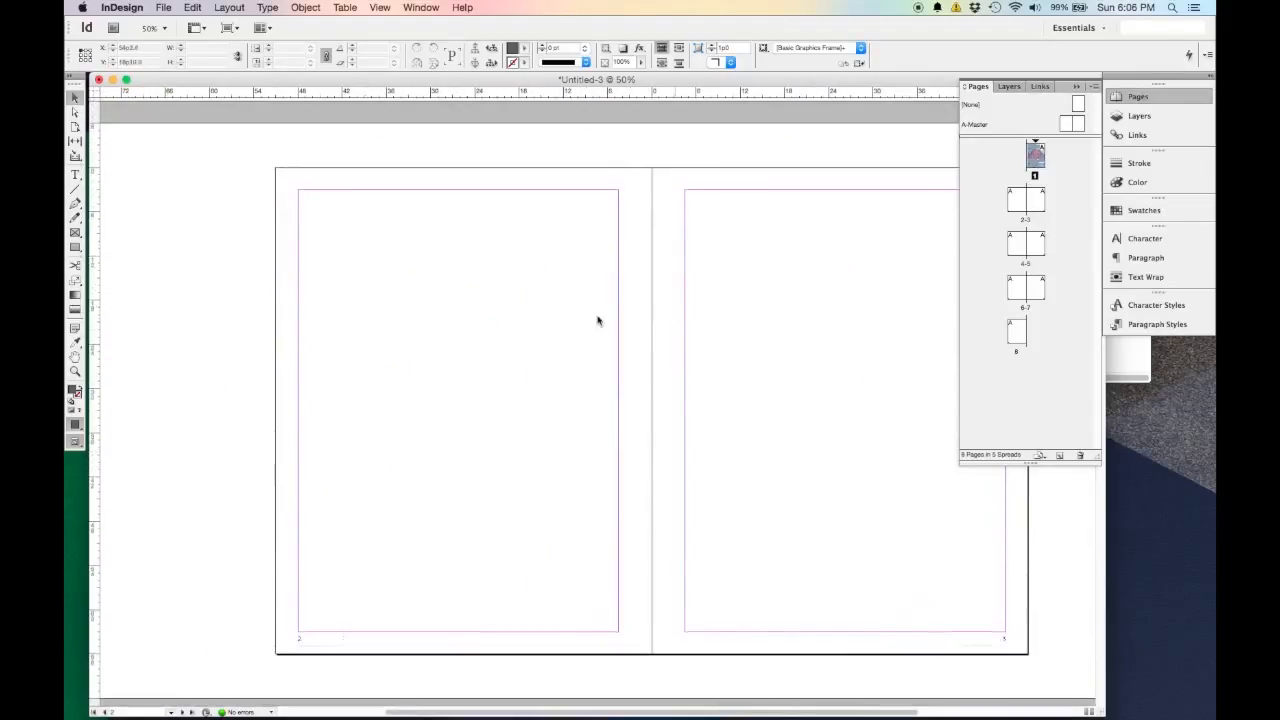
left_click(76, 175)
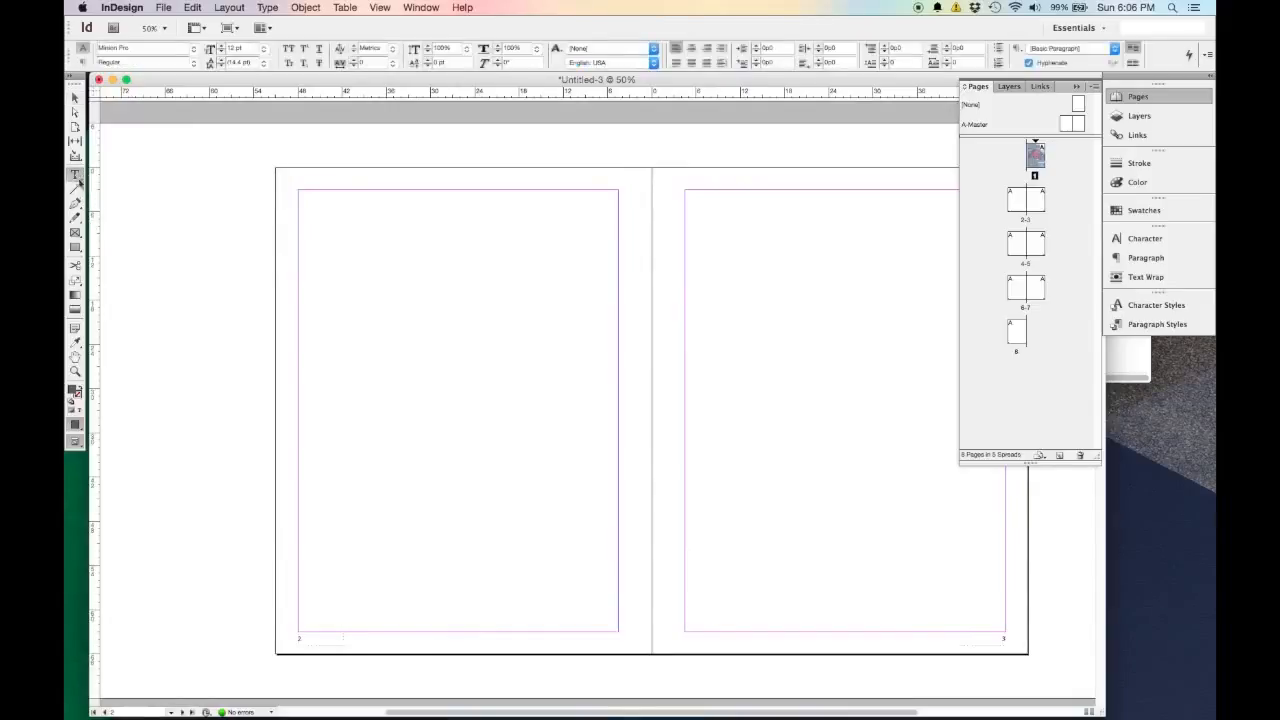
left_click_drag(298, 191, 551, 543)
key("super+z")
left_click_drag(298, 190, 619, 633)
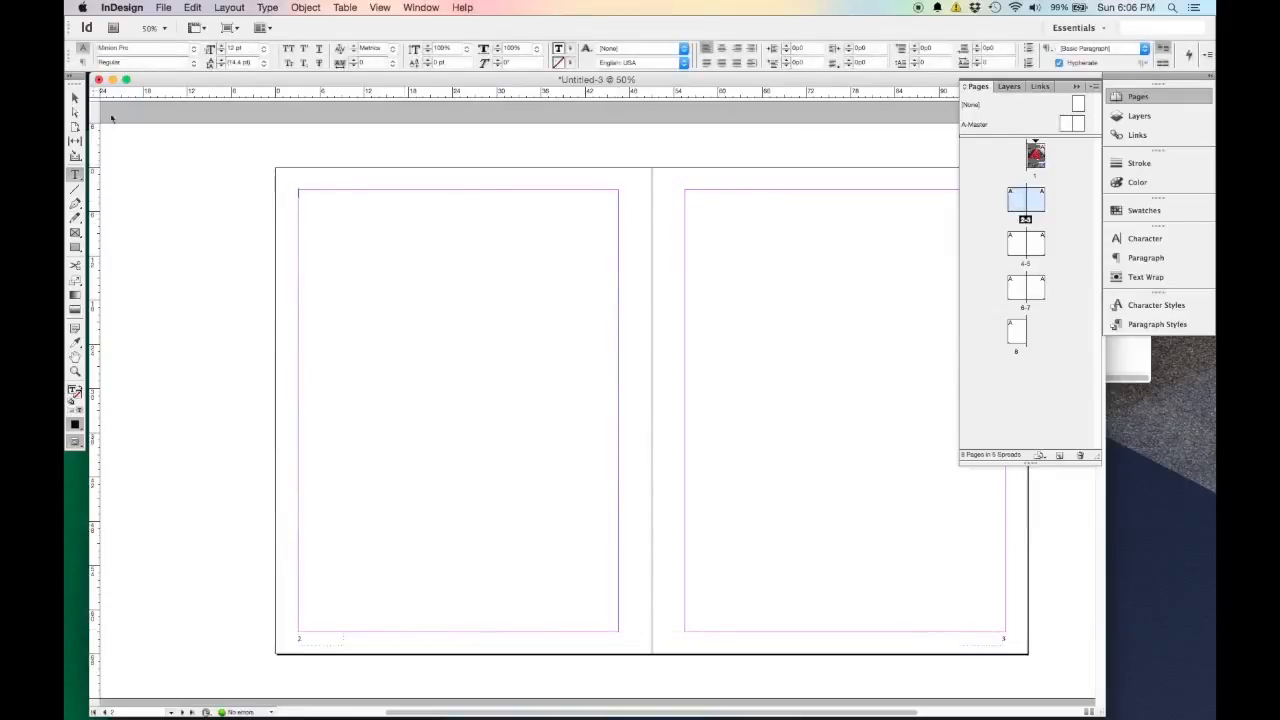
Set the text frame on page 2 to 2 columns.
left_click(75, 97)
left_click(199, 225)
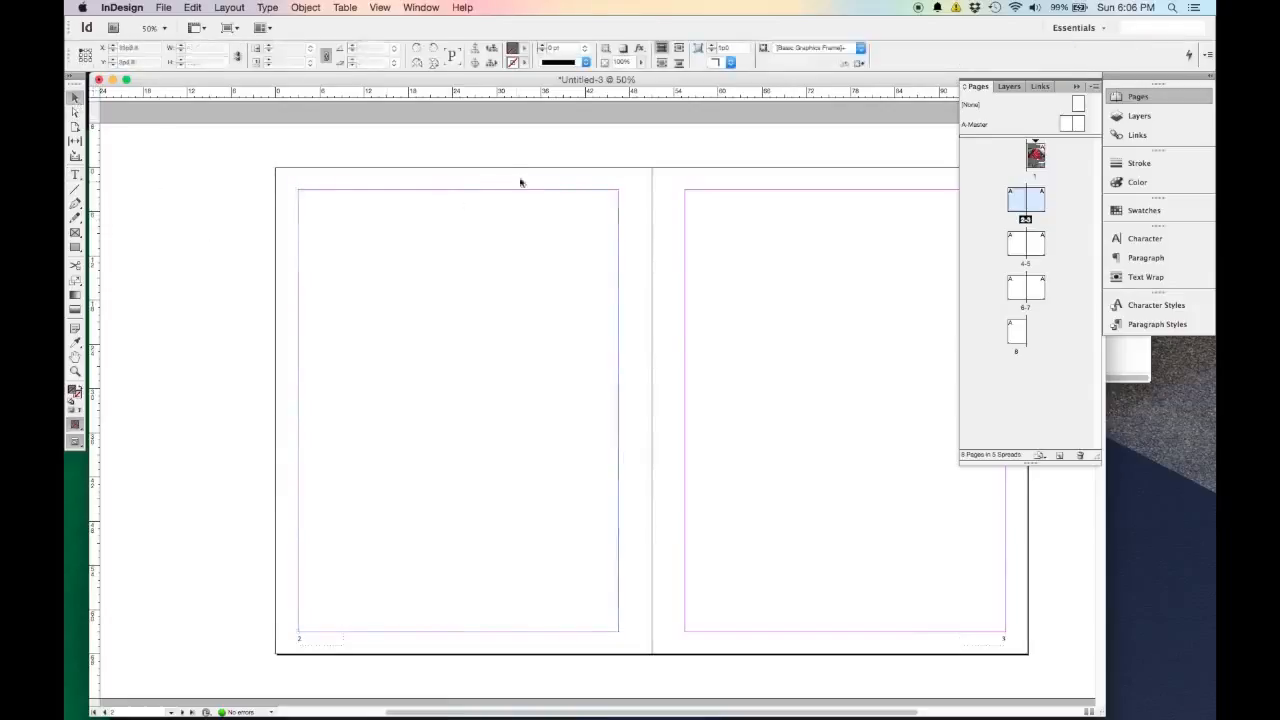
left_click(545, 192)
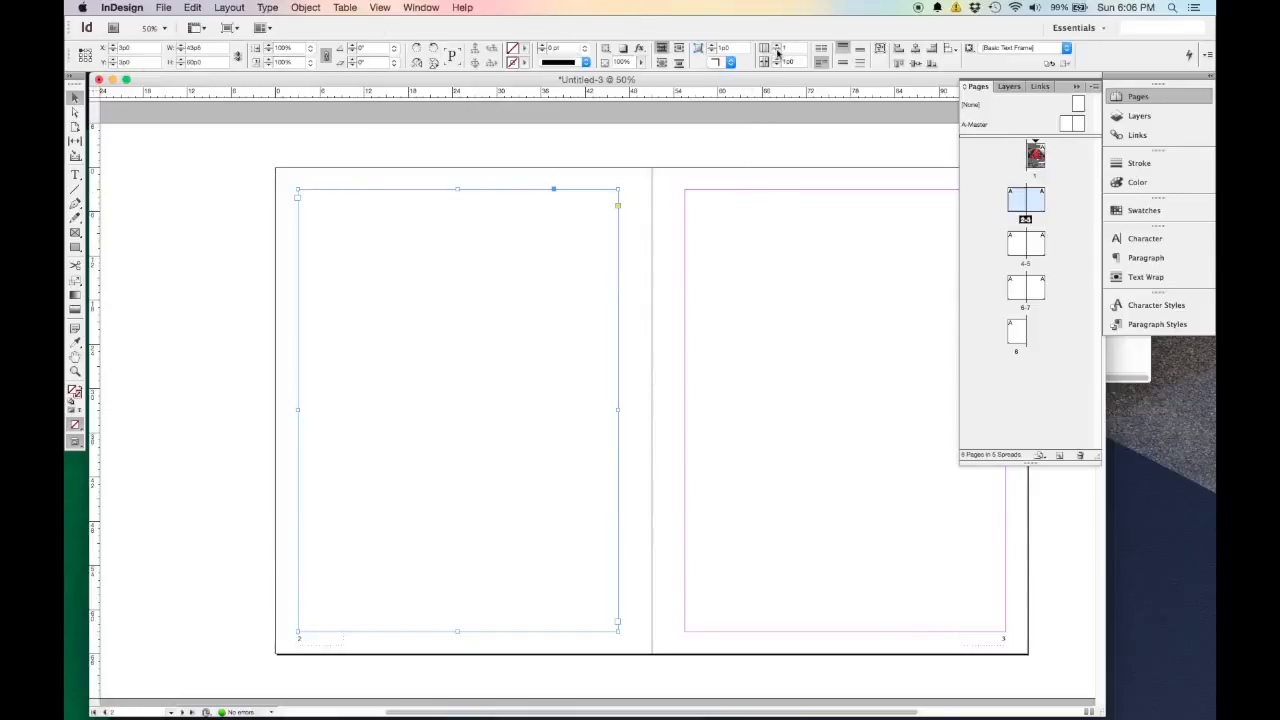
left_click(778, 48)
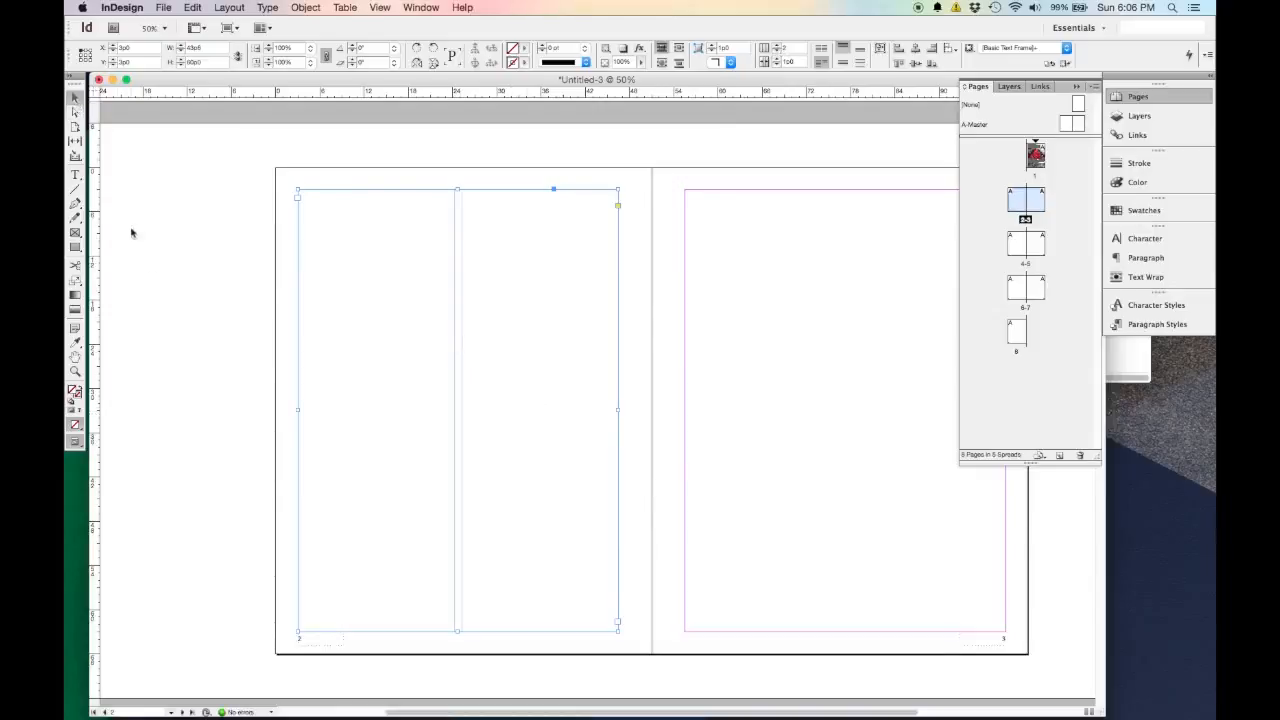
left_click(176, 320)
left_click(491, 334)
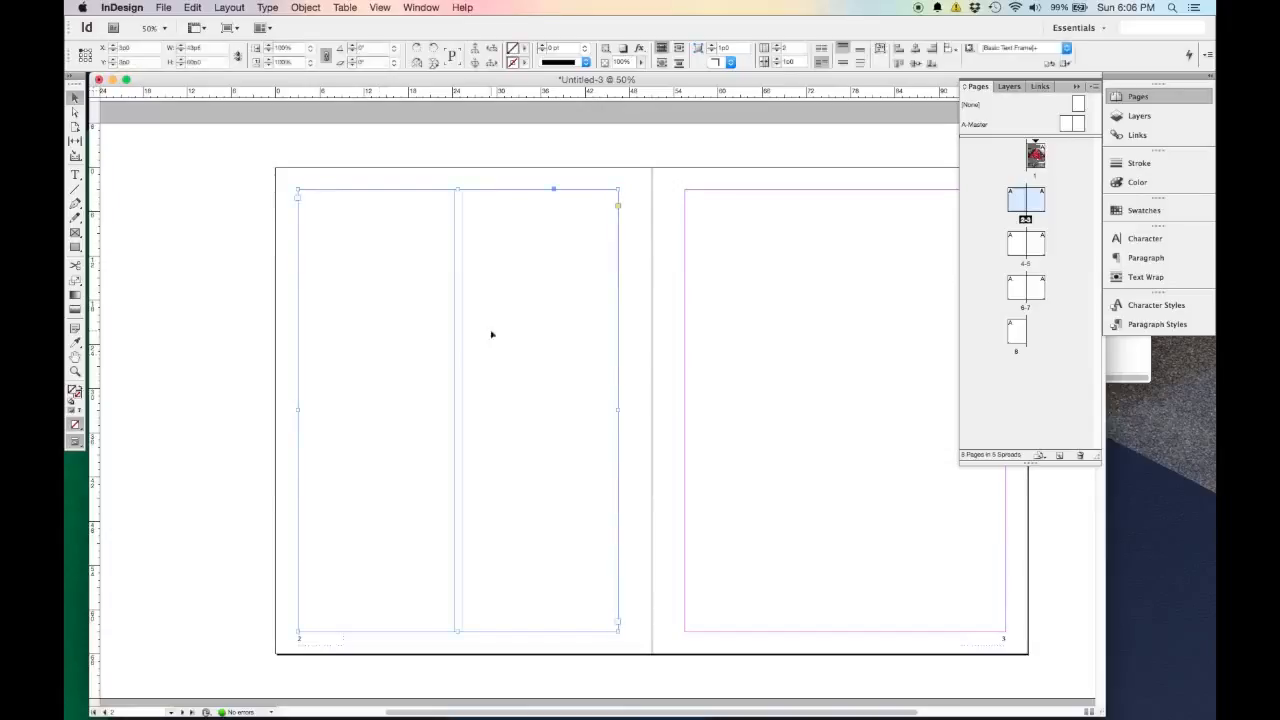
Fill the two-column text frame on page 2 with placeholder text.
double_click(350, 211)
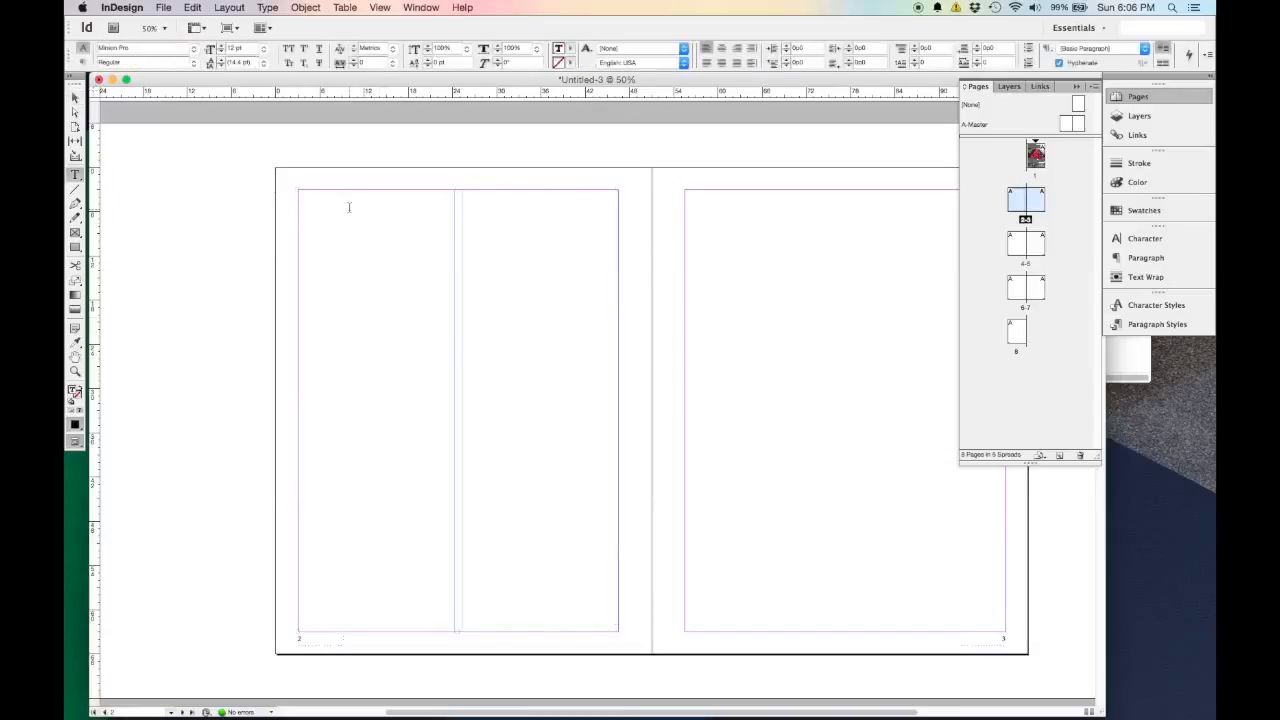
left_click(268, 8)
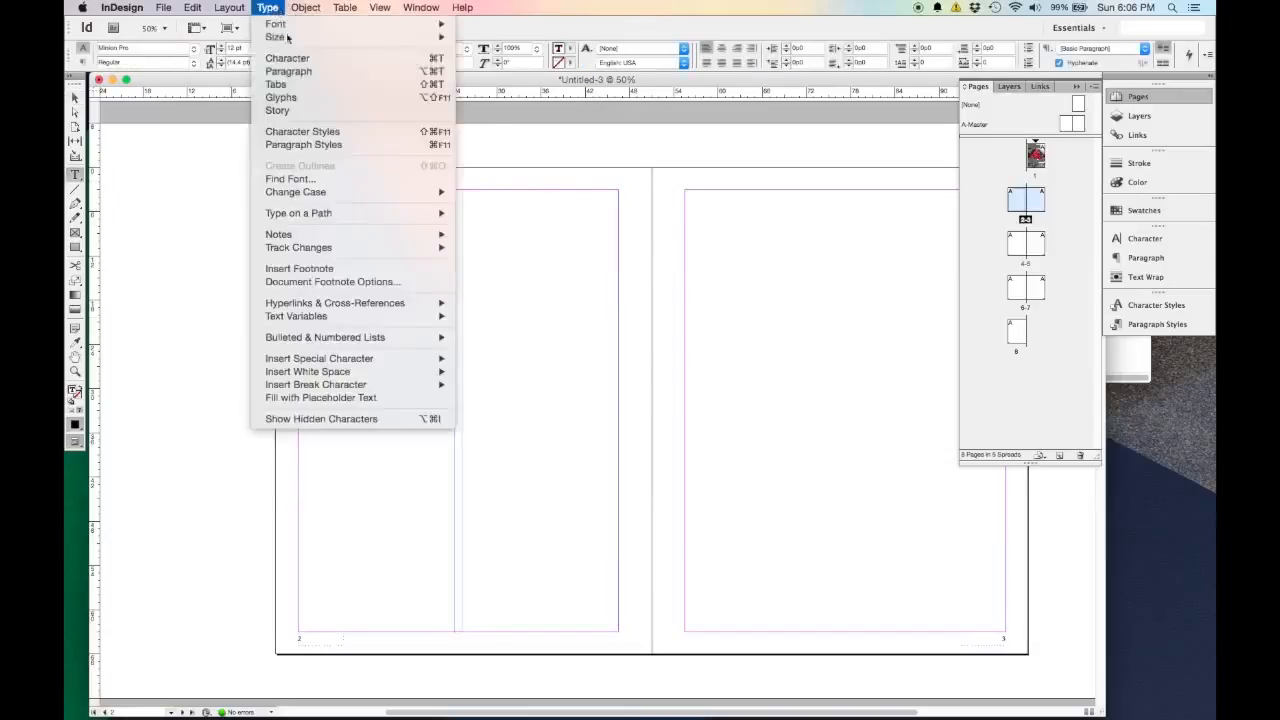
left_click(351, 400)
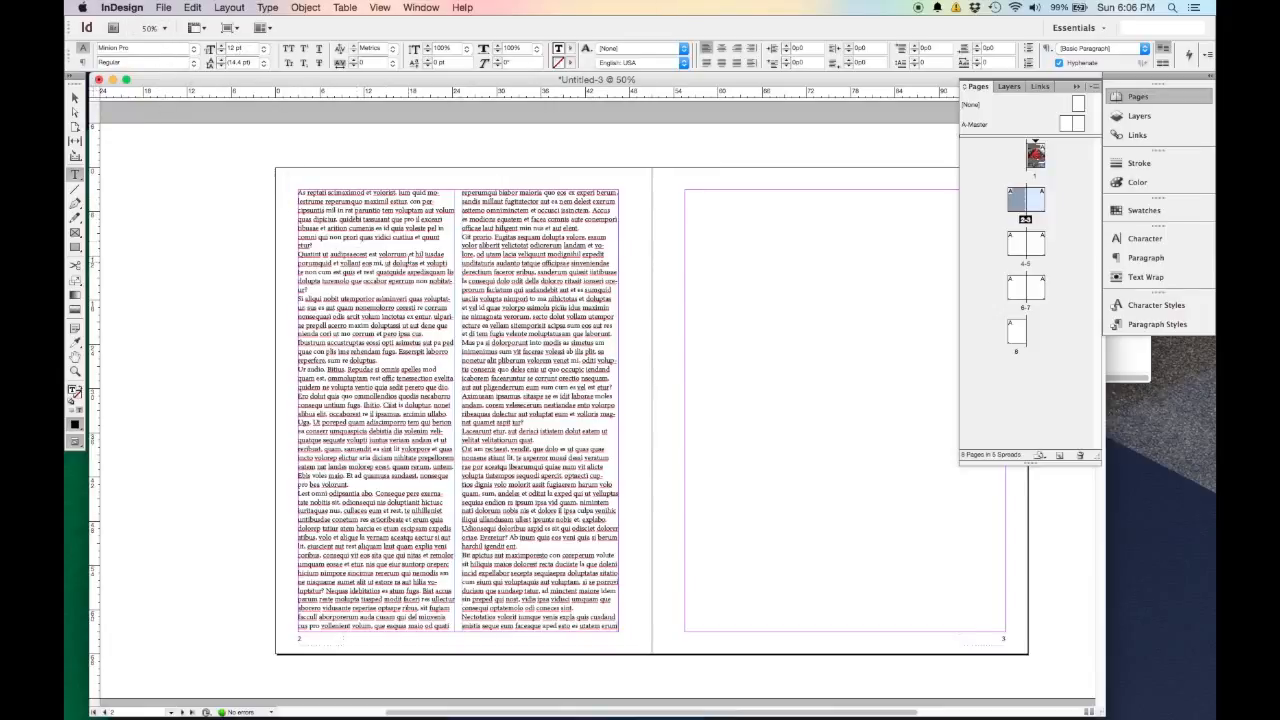
Apply the Body Text paragraph style to all of the placeholder text on page 2.
scroll(910, 277, "up", 6)
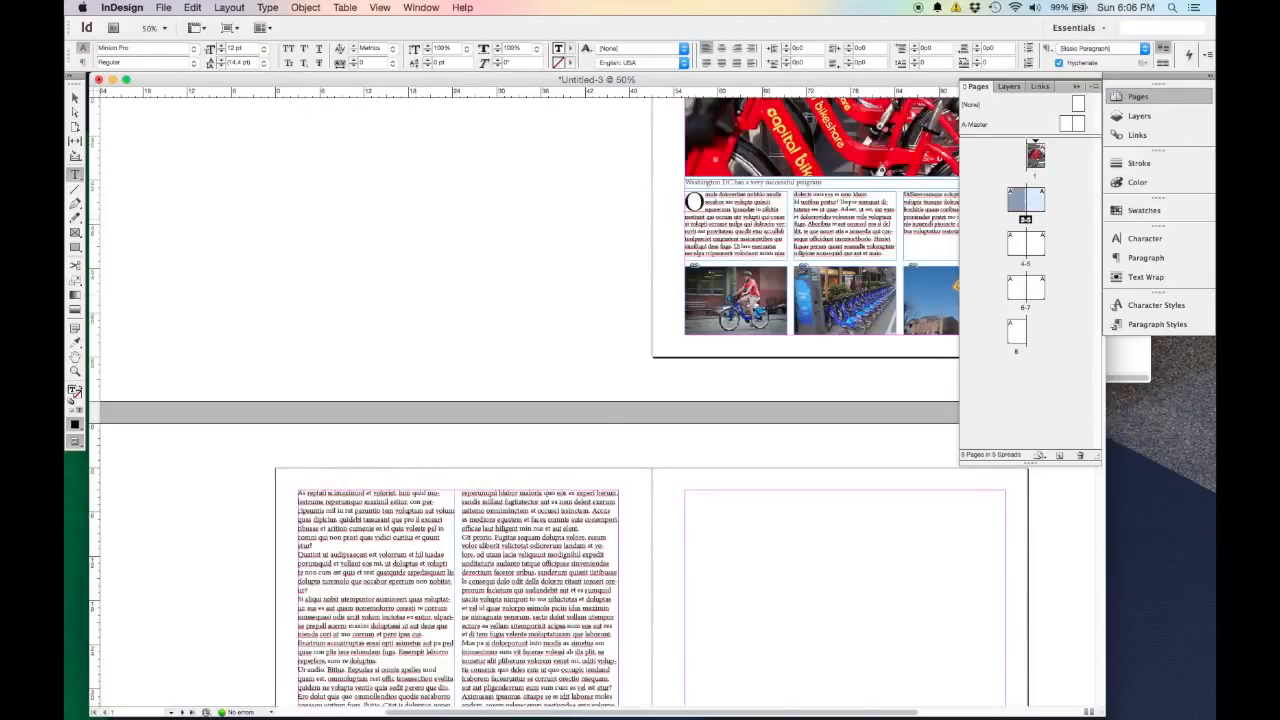
scroll(368, 341, "down", 5)
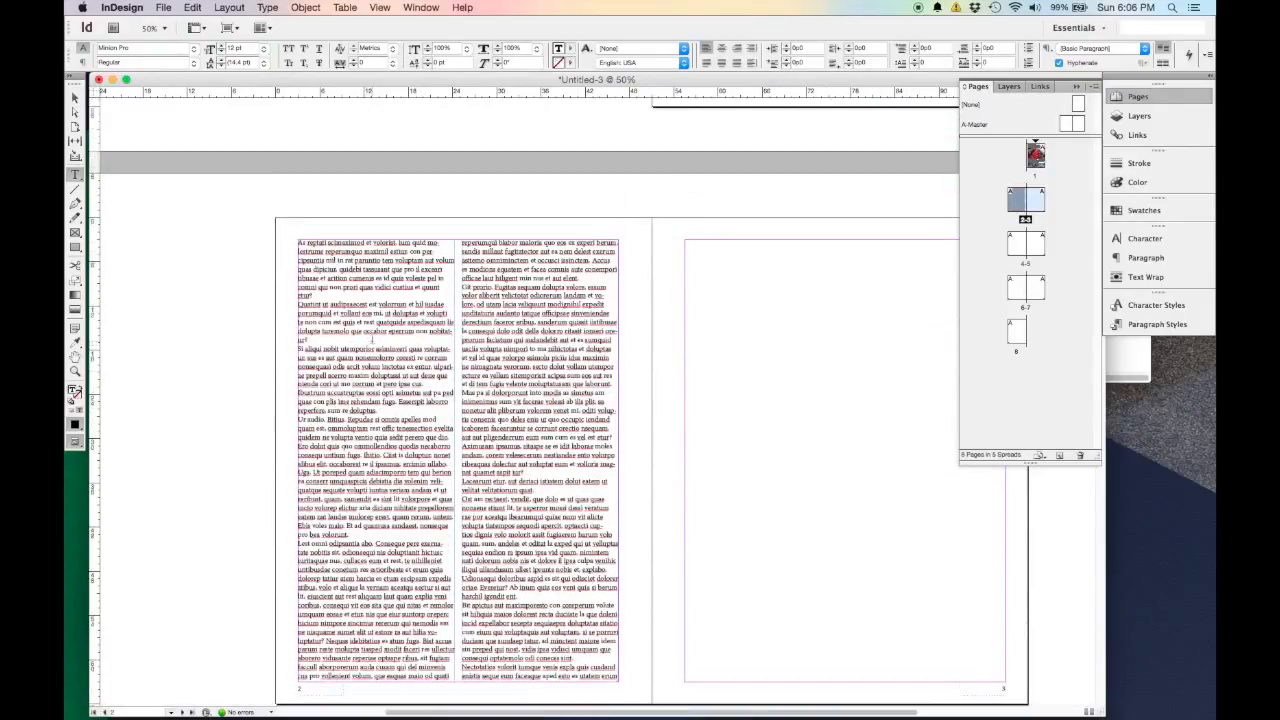
double_click(366, 287)
key("super+a")
left_click(192, 7)
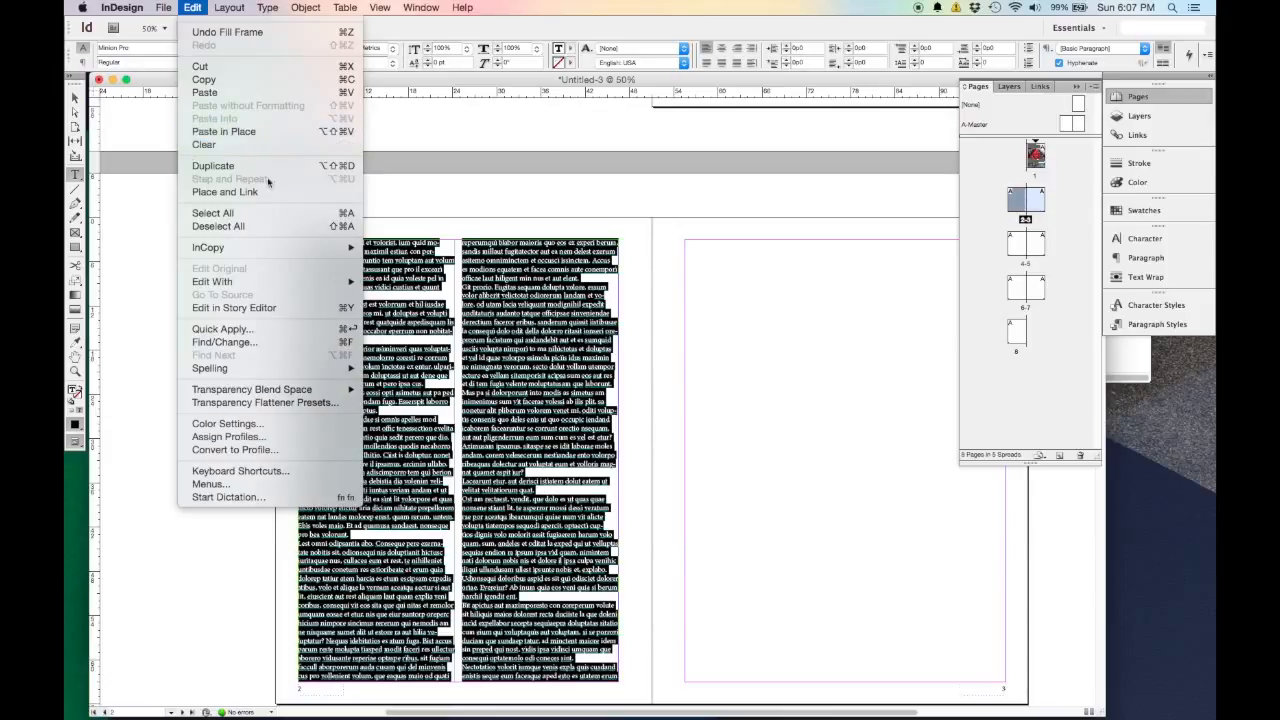
left_click(530, 203)
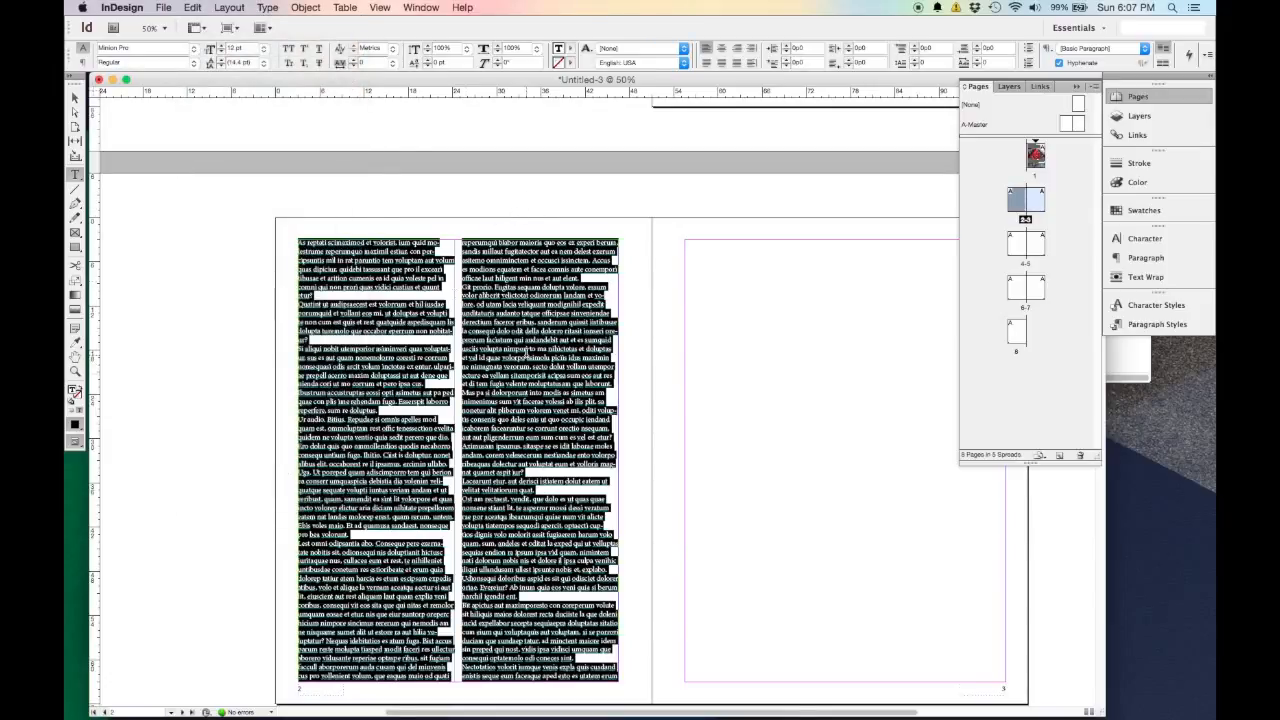
left_click(1145, 324)
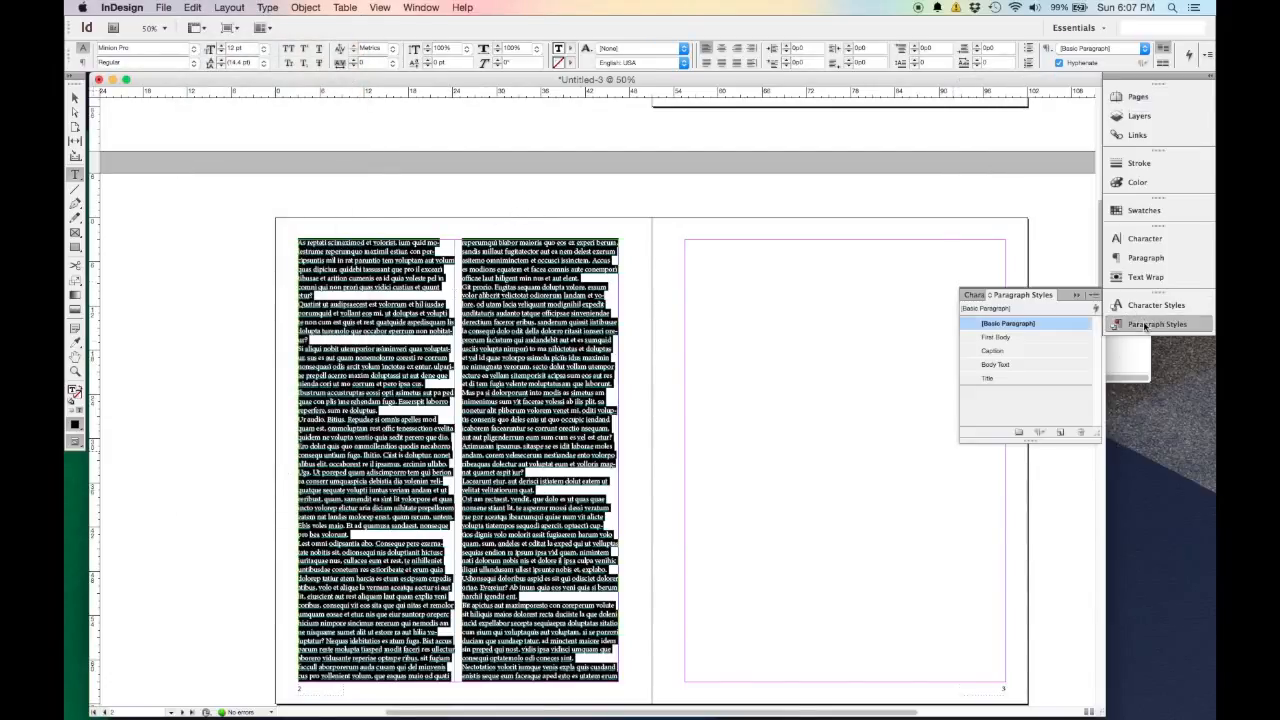
left_click(1011, 365)
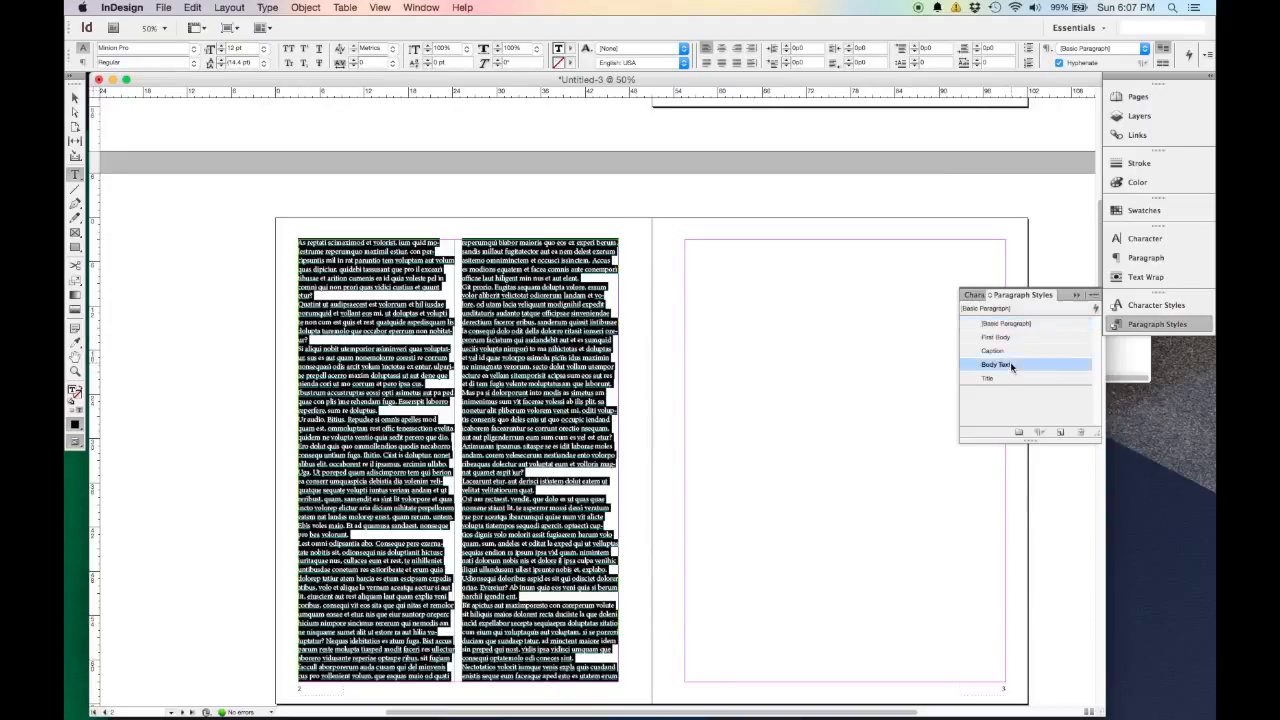
left_click(487, 412)
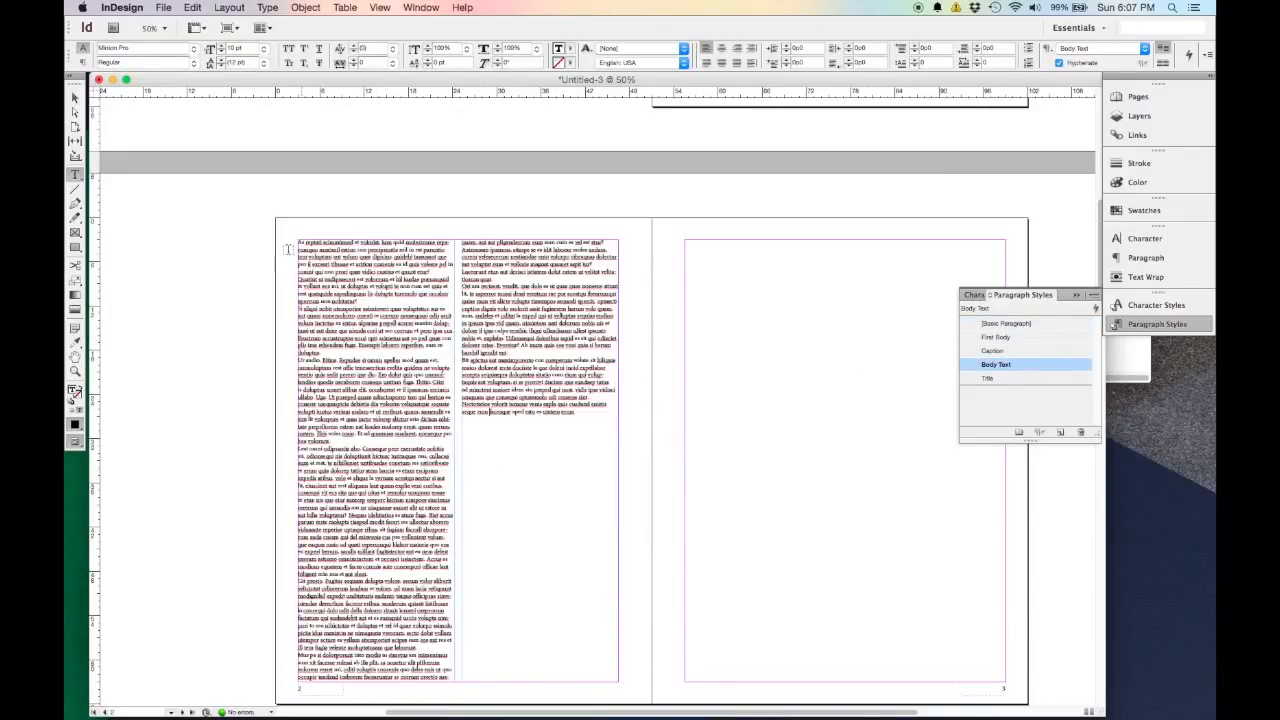
Apply the First Body paragraph style to the opening paragraph on page 2.
triple_click(450, 244)
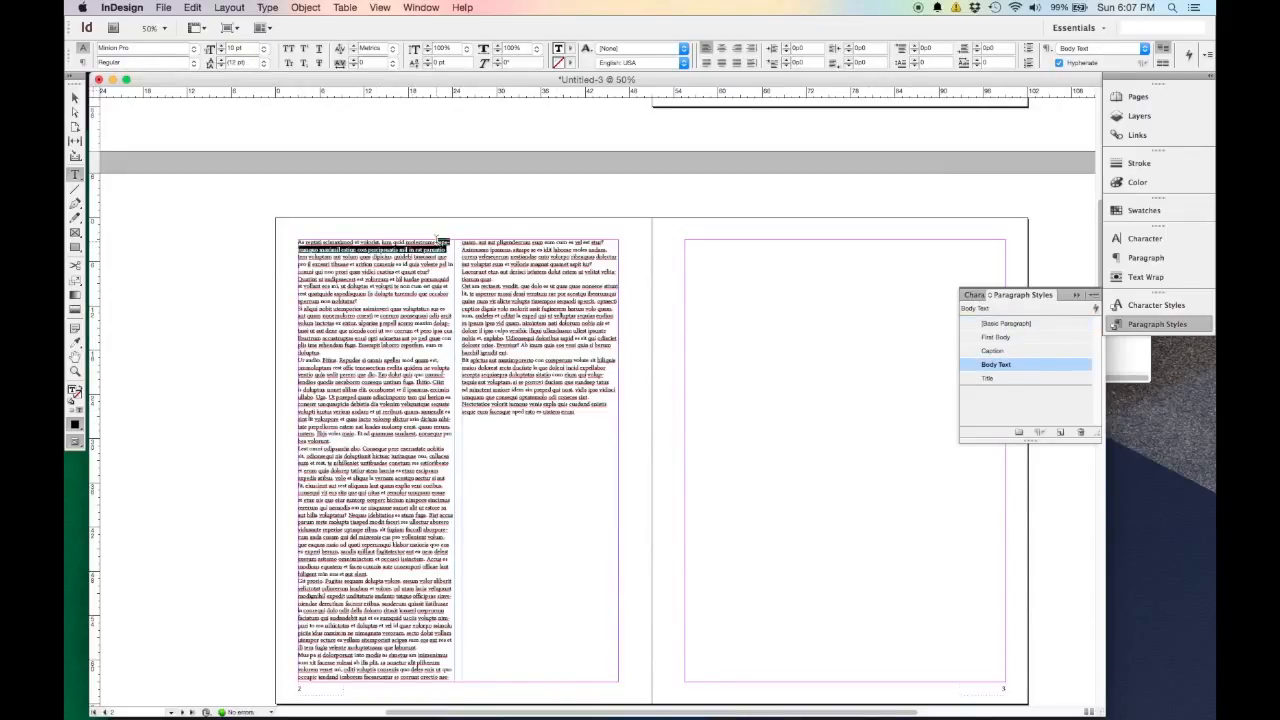
left_click(439, 244)
left_click_drag(450, 243, 297, 243)
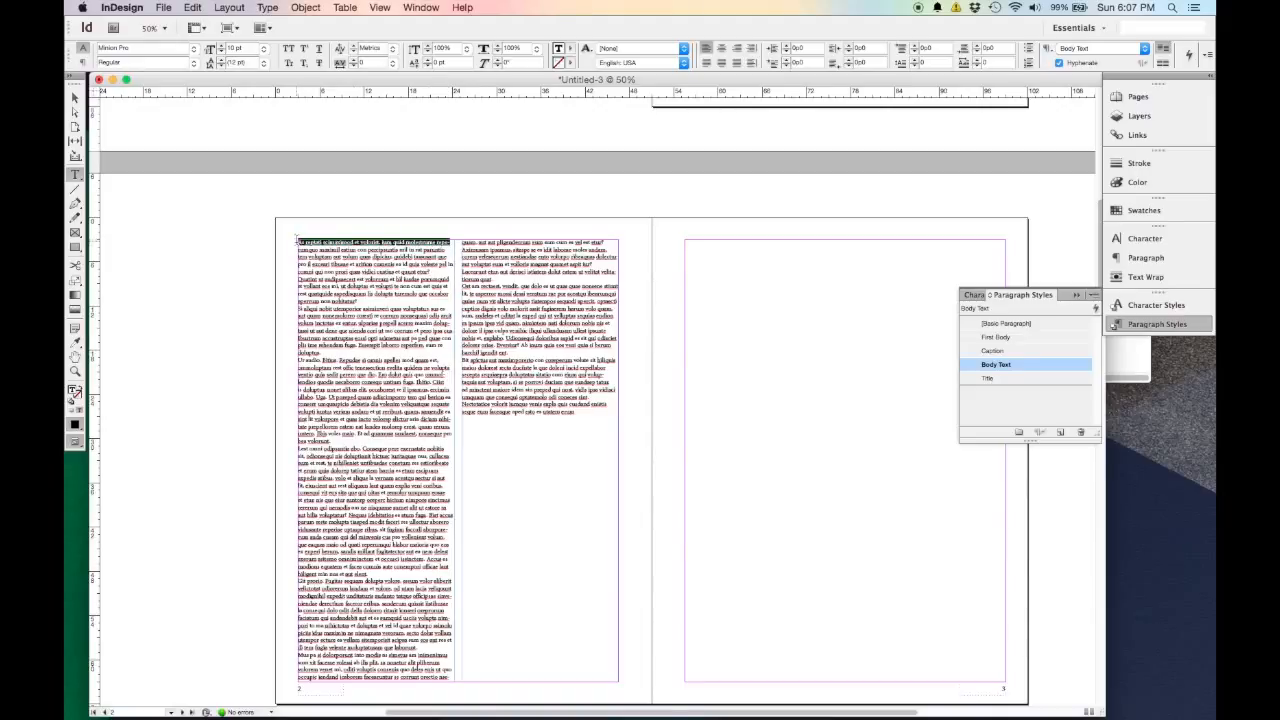
left_click(997, 338)
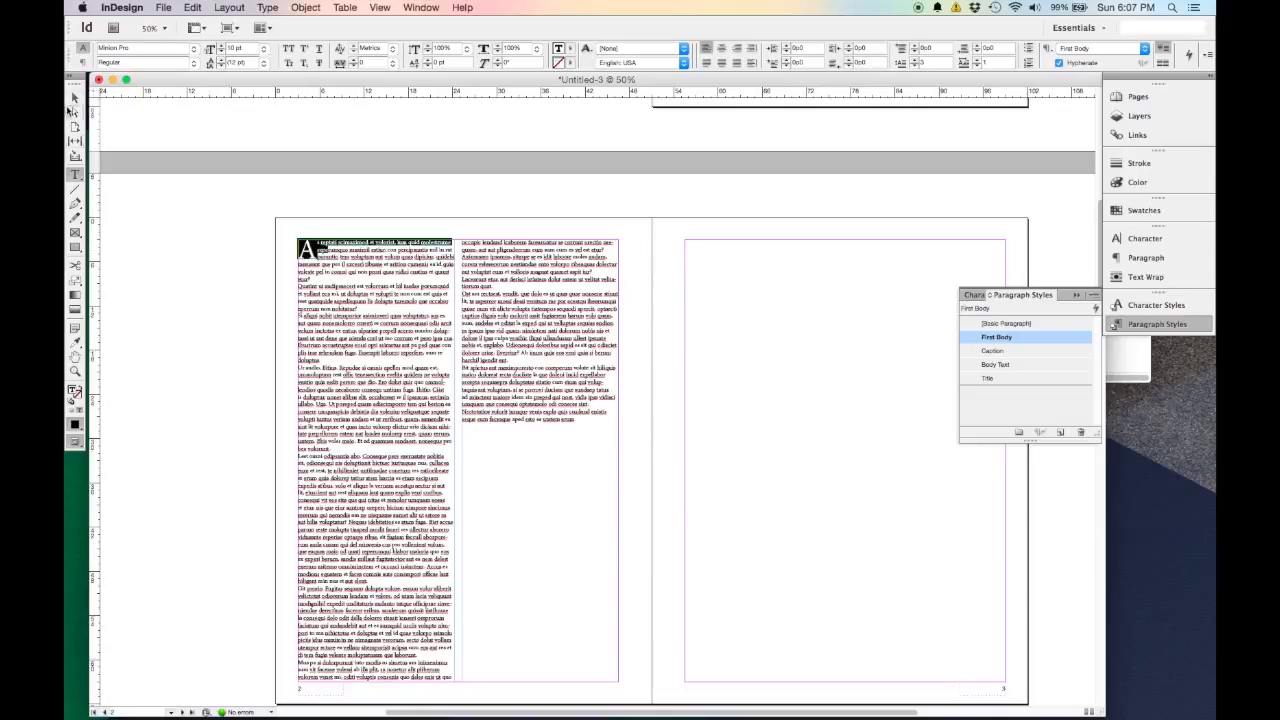
Lower the top edge of the two-column text frame to about 11p0, leaving empty space above it on page 2.
left_click(75, 98)
left_click(466, 244)
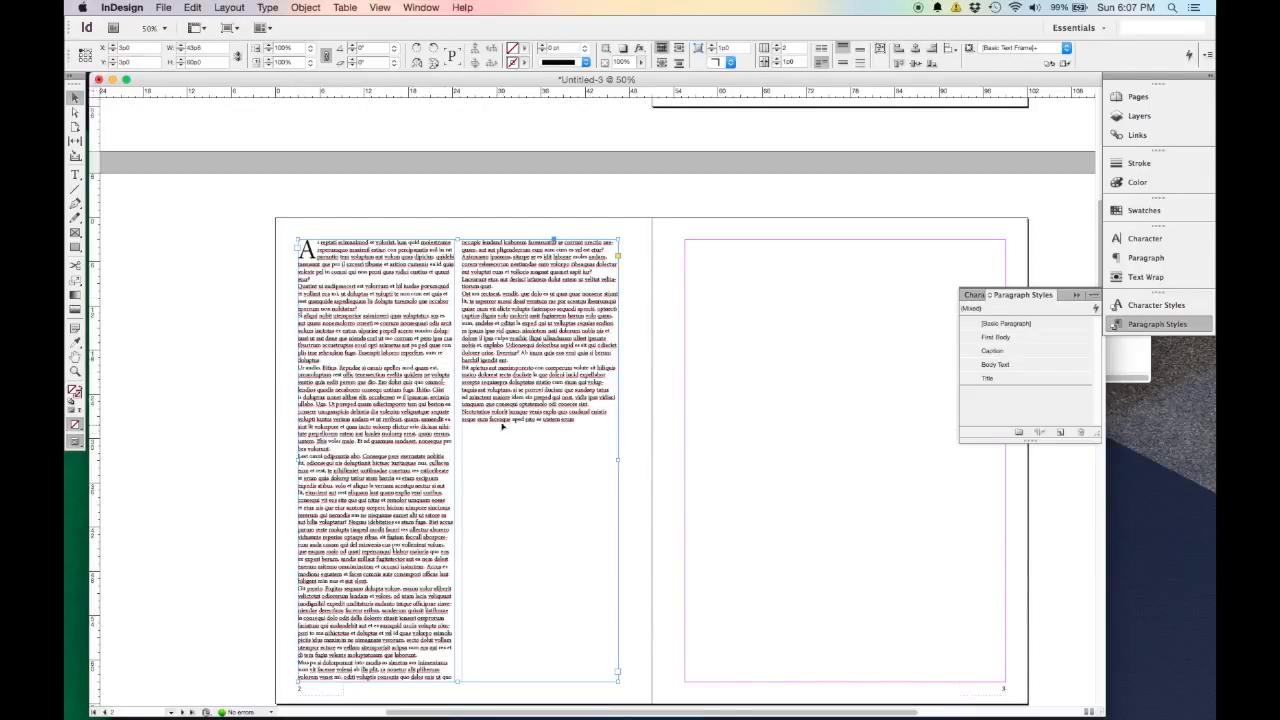
left_click_drag(457, 240, 457, 296)
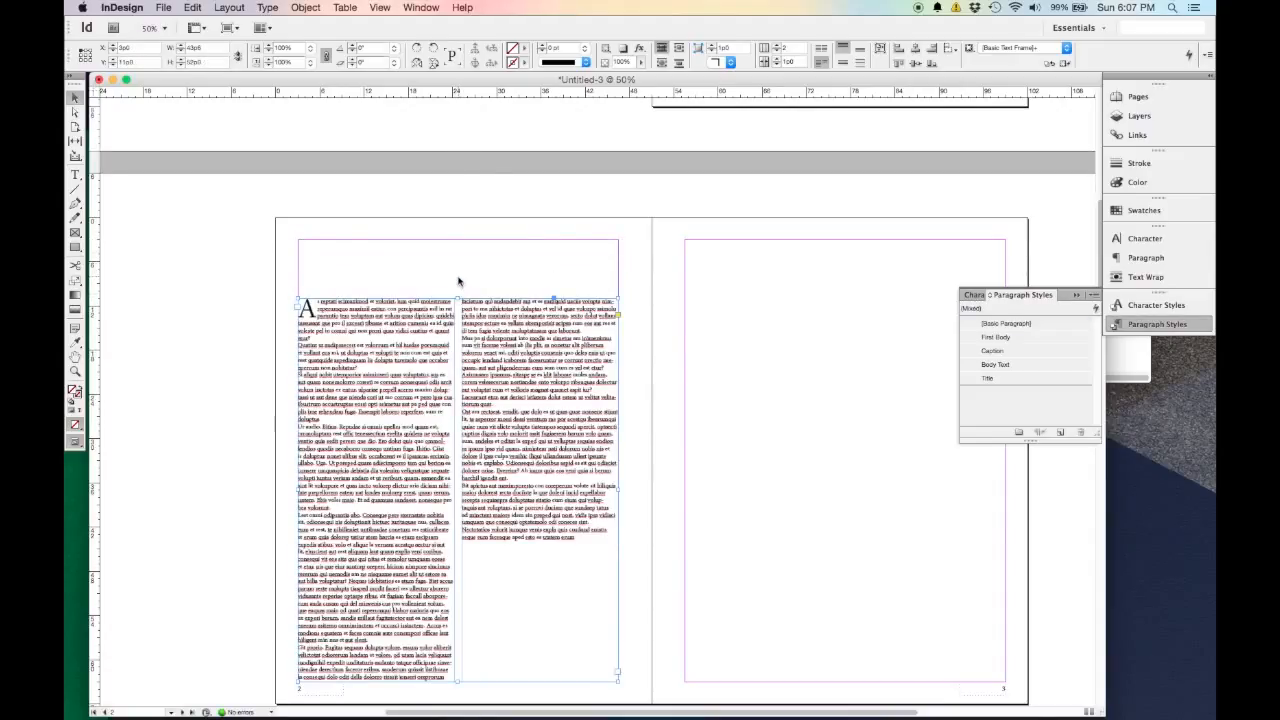
left_click(459, 282)
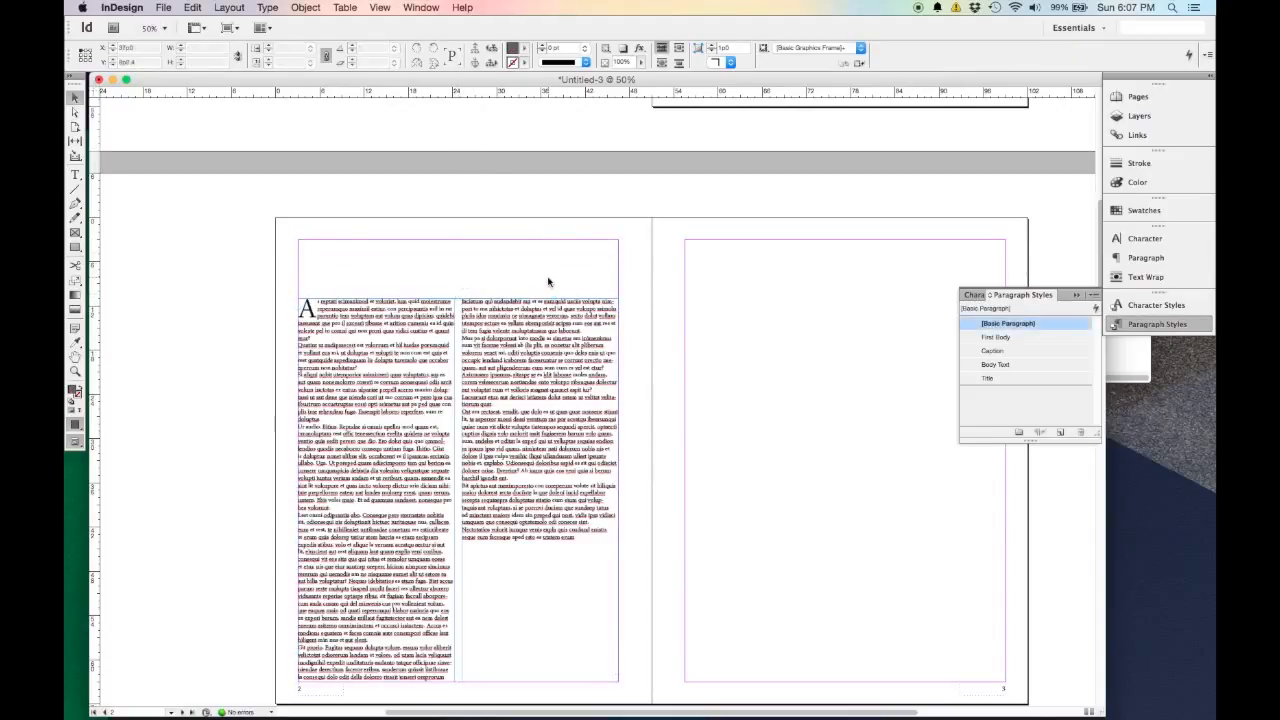
Draw a shallow text frame in the empty space above the columns on page 2, and align its left edge with the margin.
left_click(322, 305)
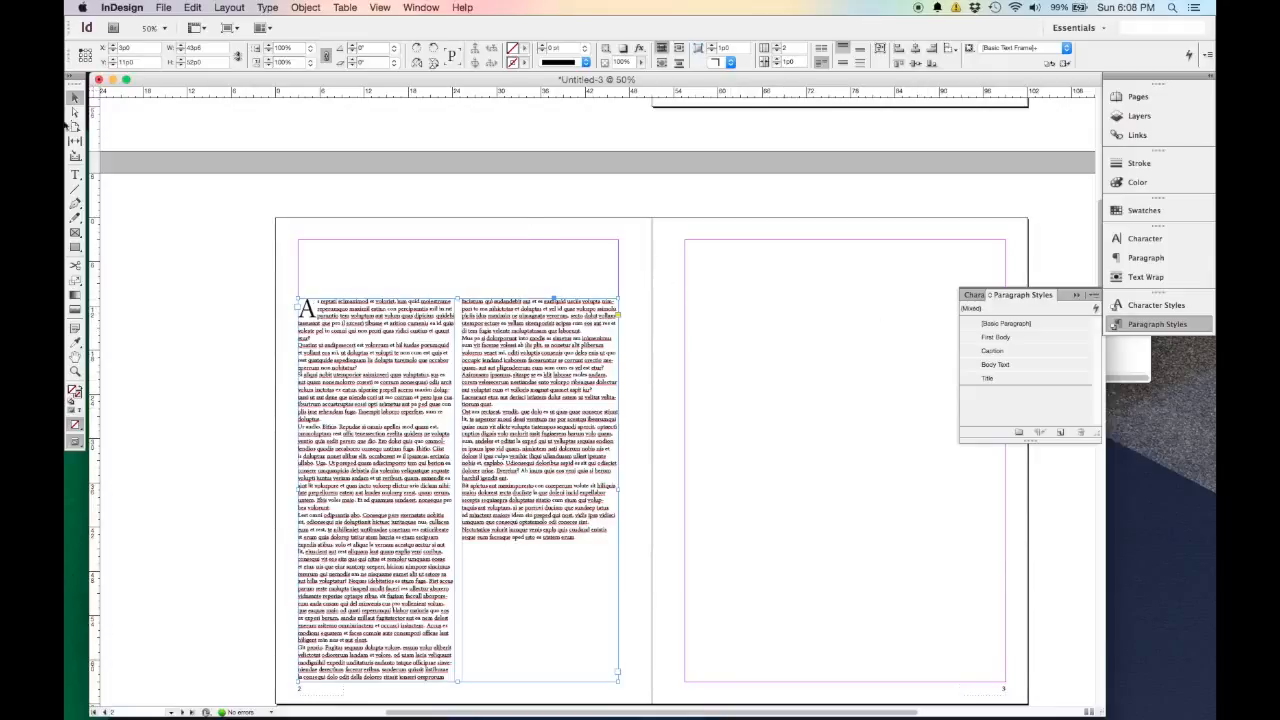
left_click(74, 176)
left_click_drag(300, 240, 619, 277)
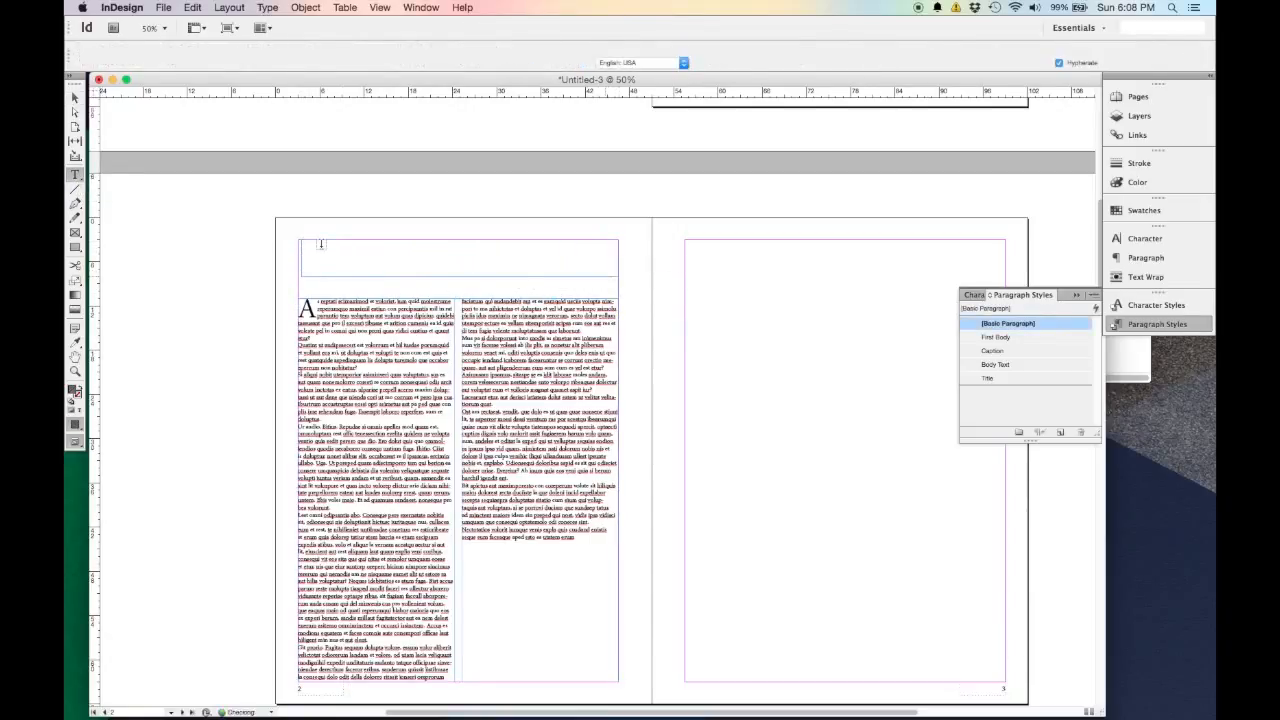
left_click(74, 97)
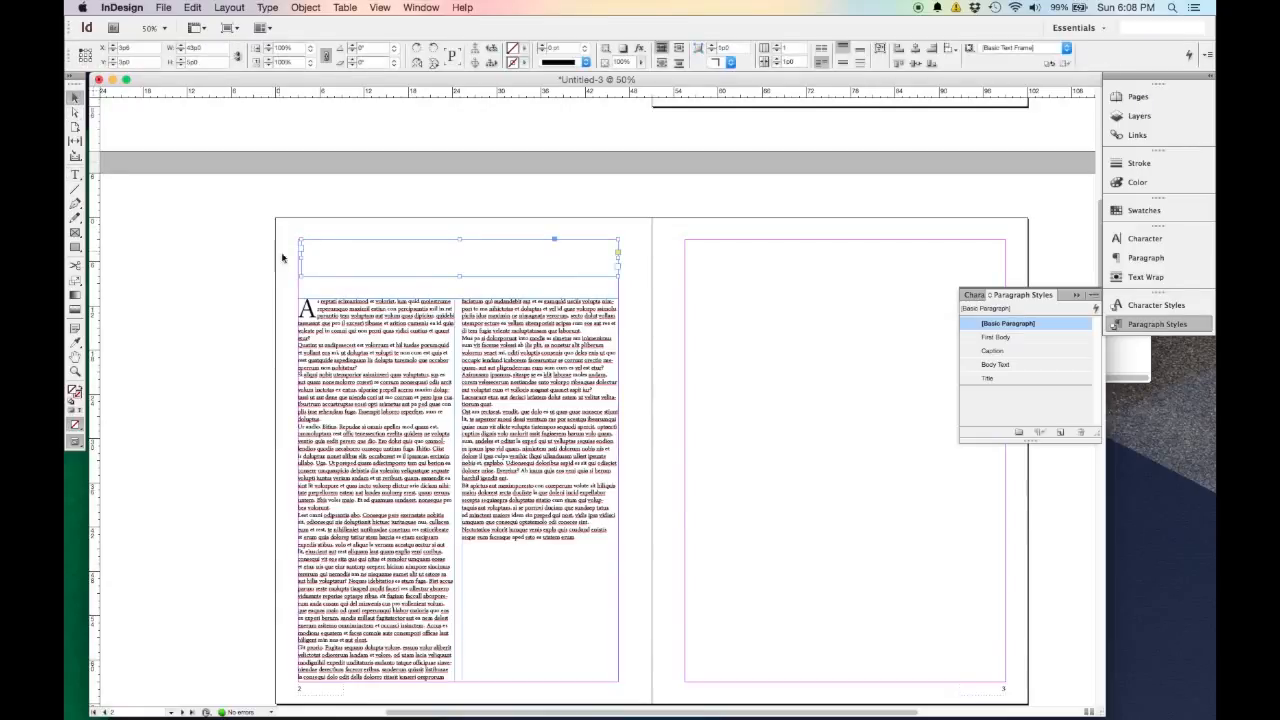
left_click_drag(301, 256, 297, 257)
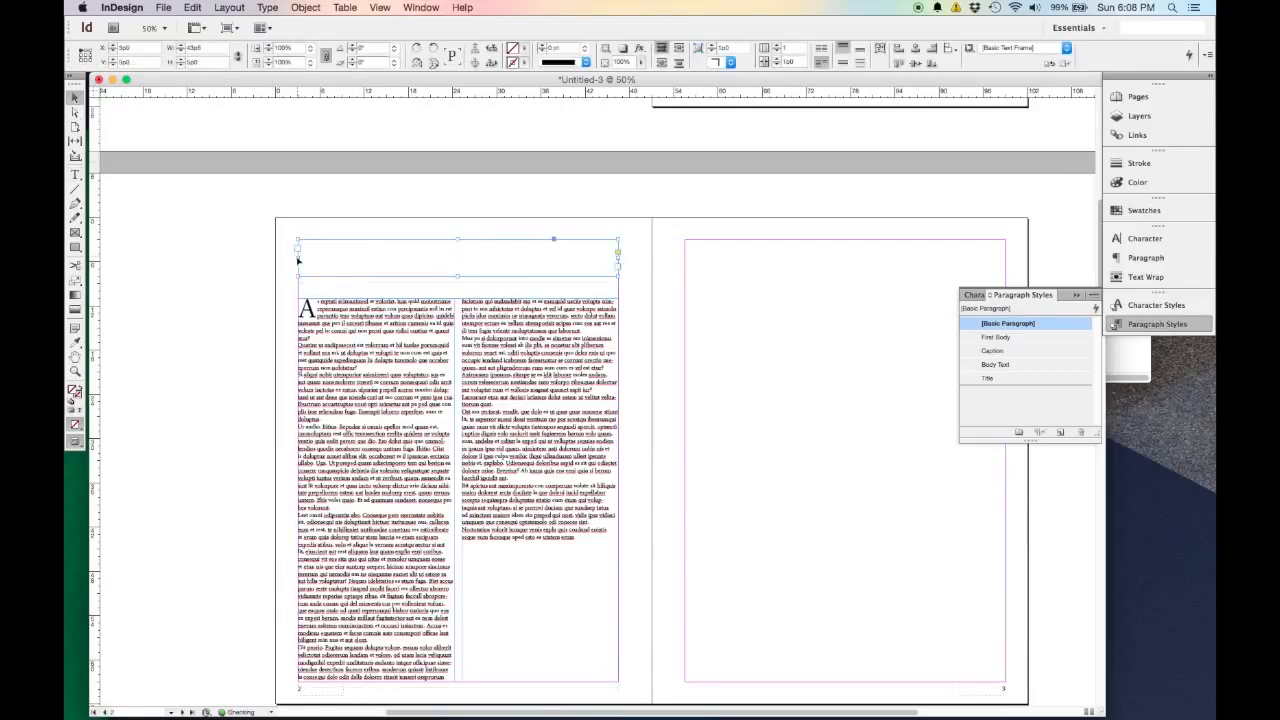
Thread the upper frame ahead of the two-column frame so the story starts there, and shorten it to four lines of text.
left_click_drag(301, 323, 355, 262)
left_click(355, 262)
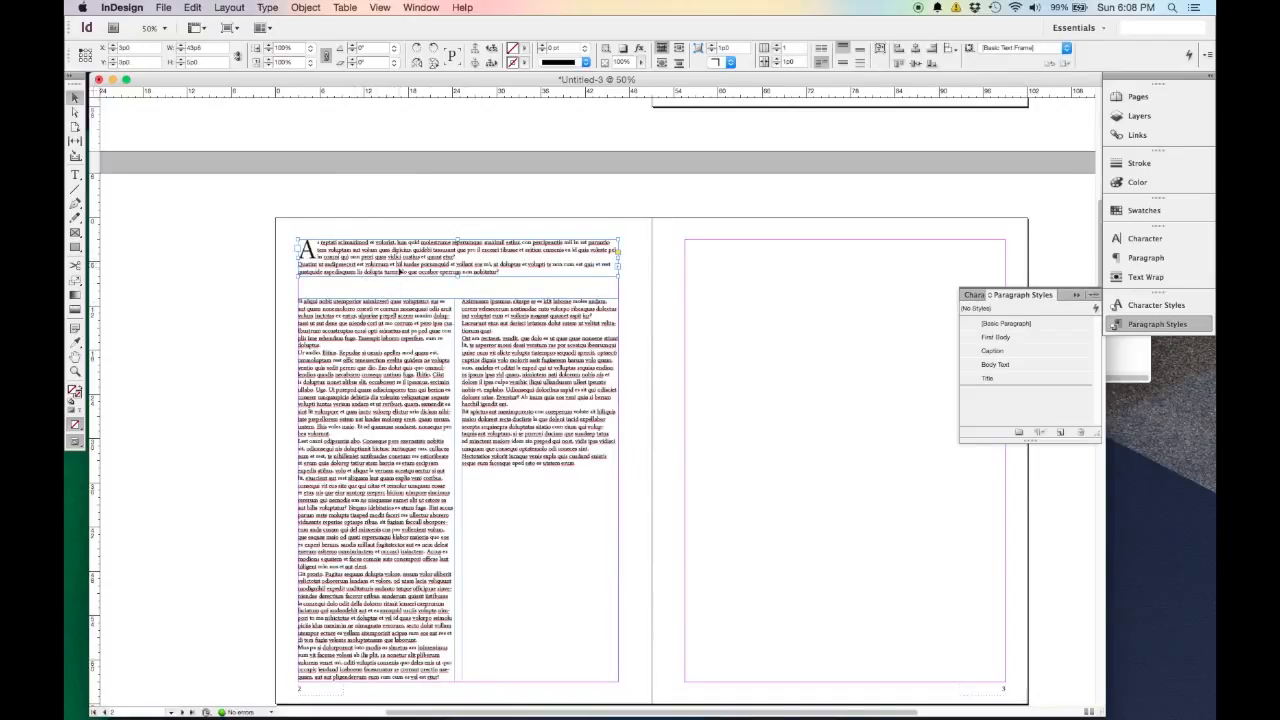
left_click(455, 319)
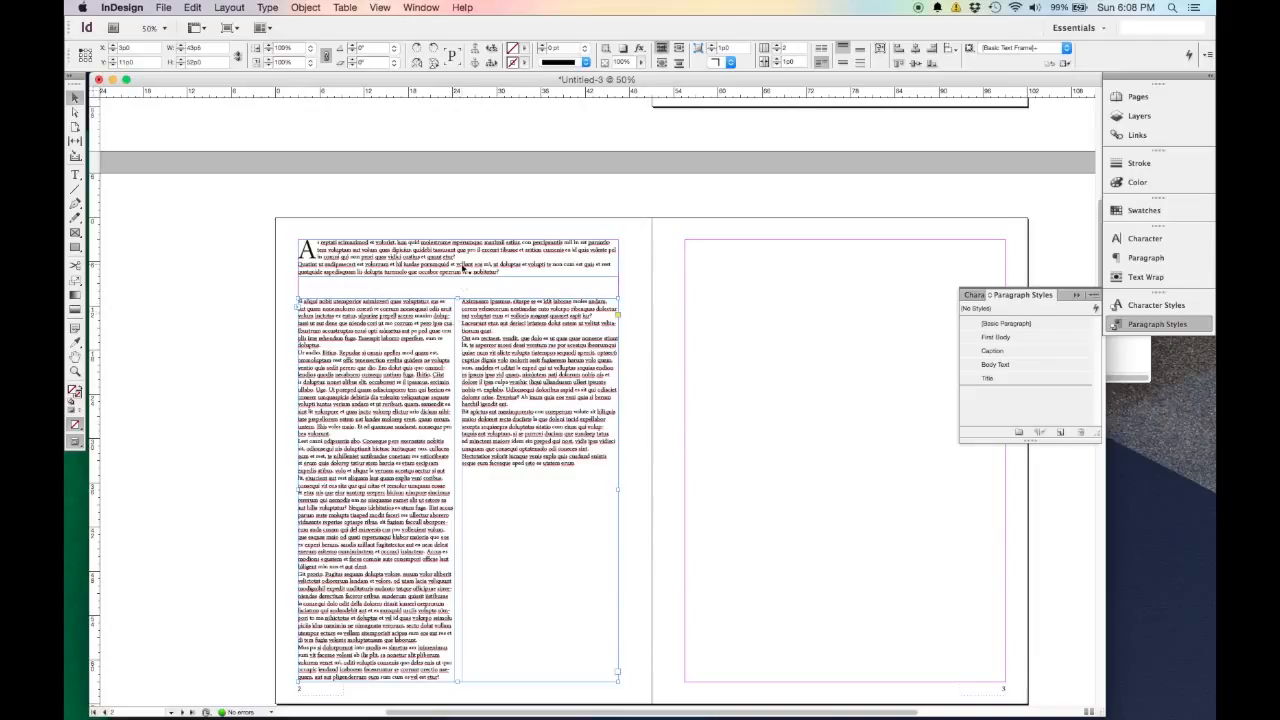
left_click_drag(458, 297, 458, 290)
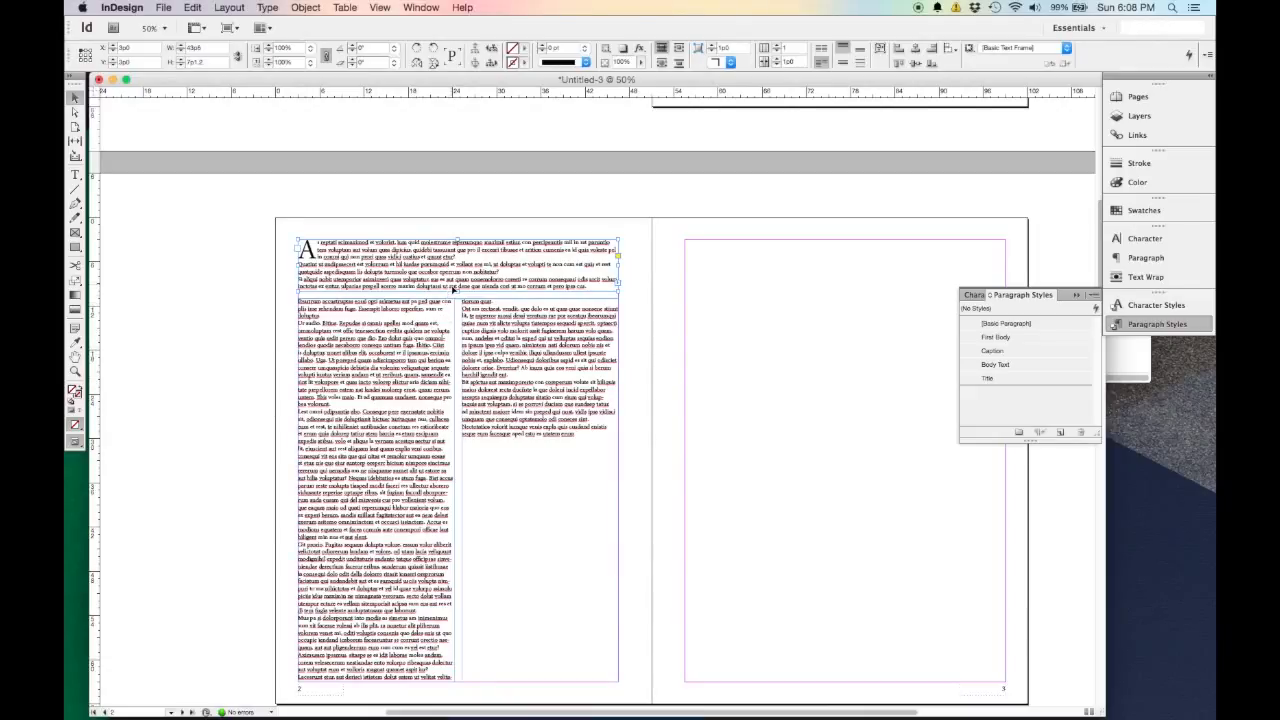
left_click_drag(458, 292, 464, 272)
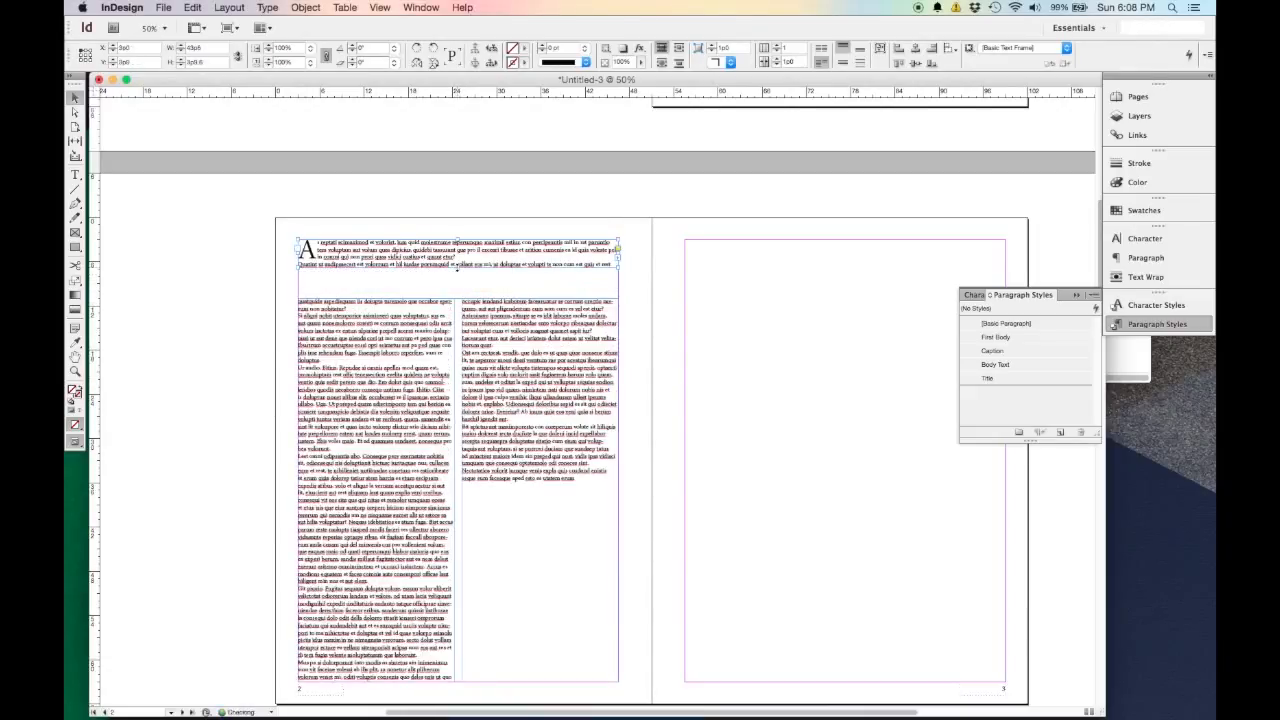
Fill the remaining space in the second column of the page 2 frame with placeholder text.
double_click(497, 492)
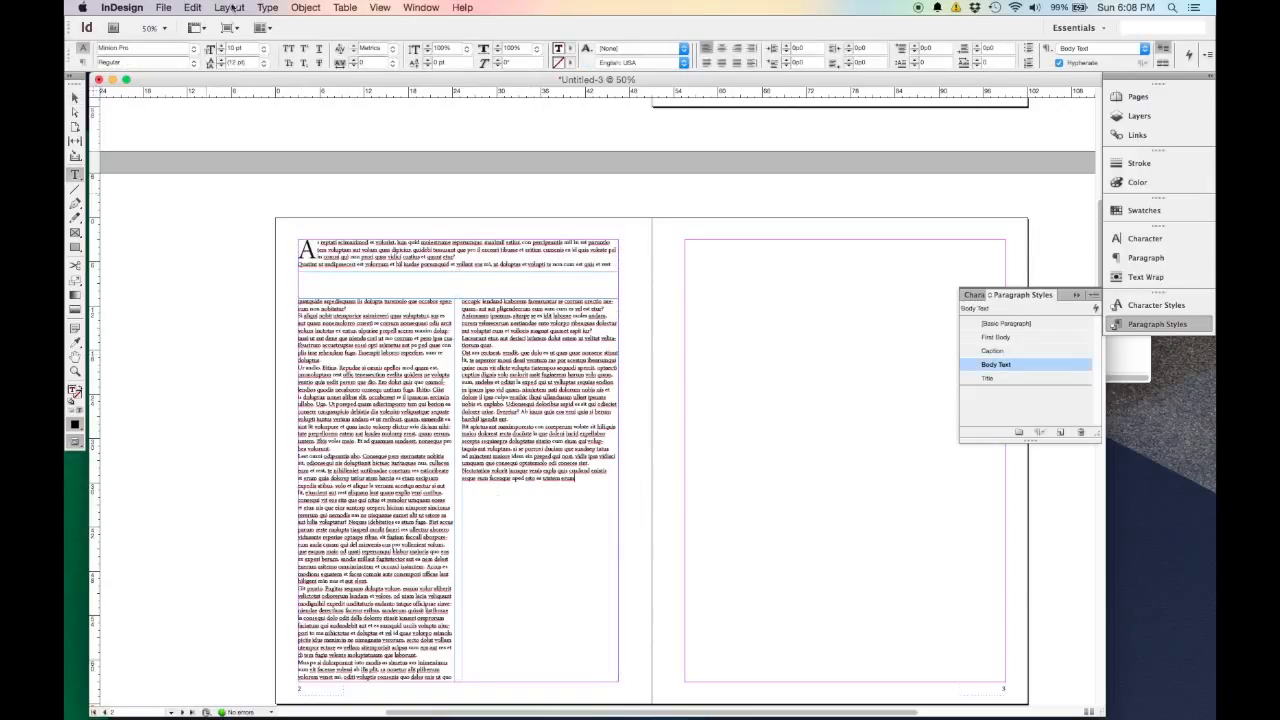
left_click(272, 7)
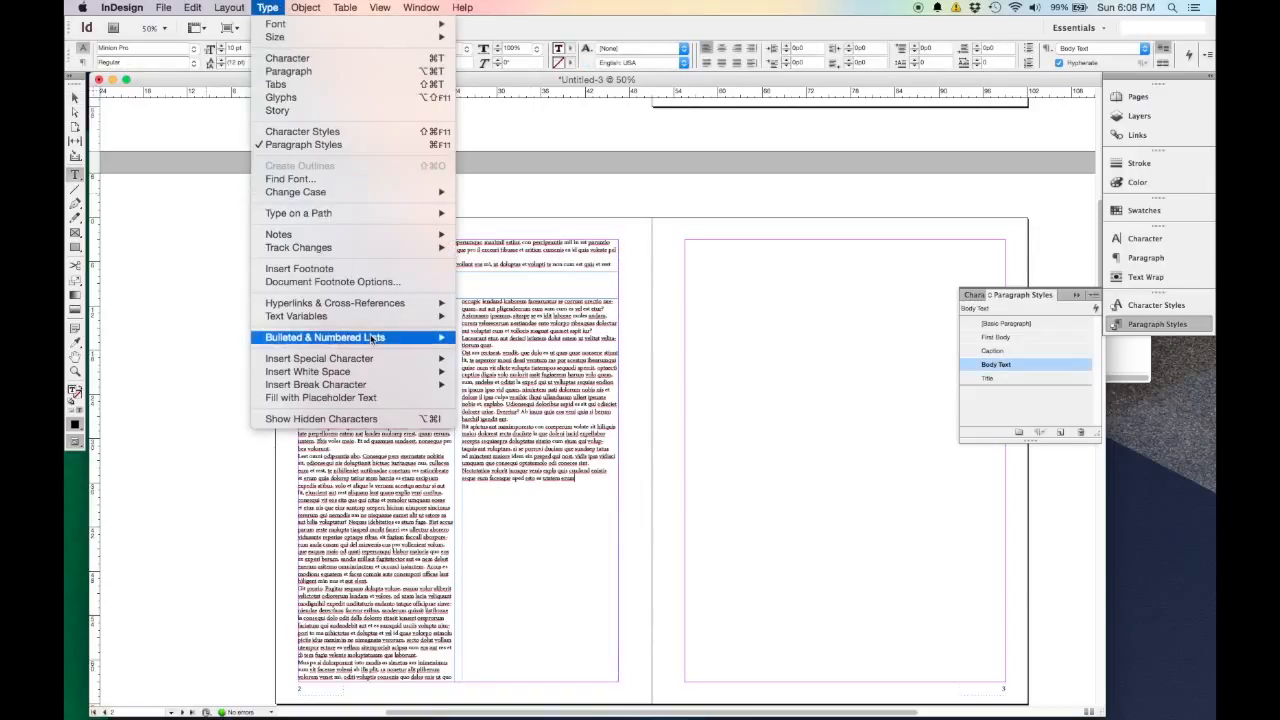
left_click(393, 398)
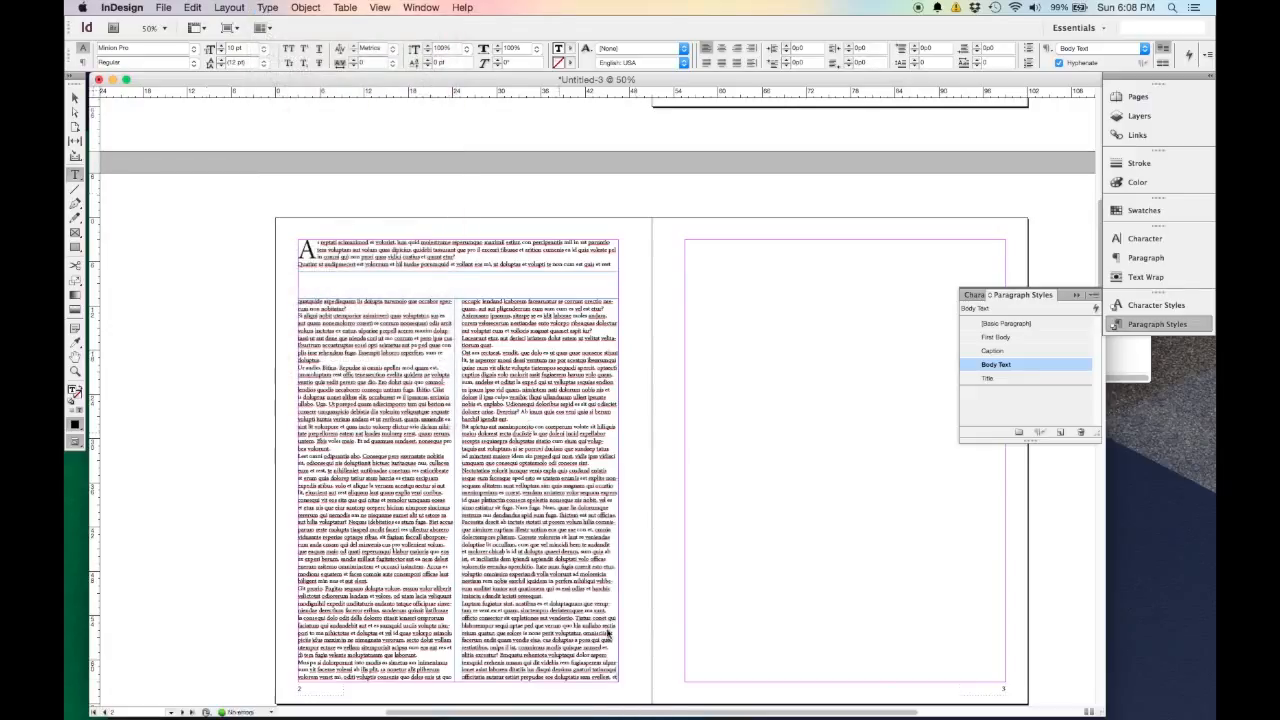
left_click(76, 97)
left_click(258, 450)
scroll(258, 451, "down", 2)
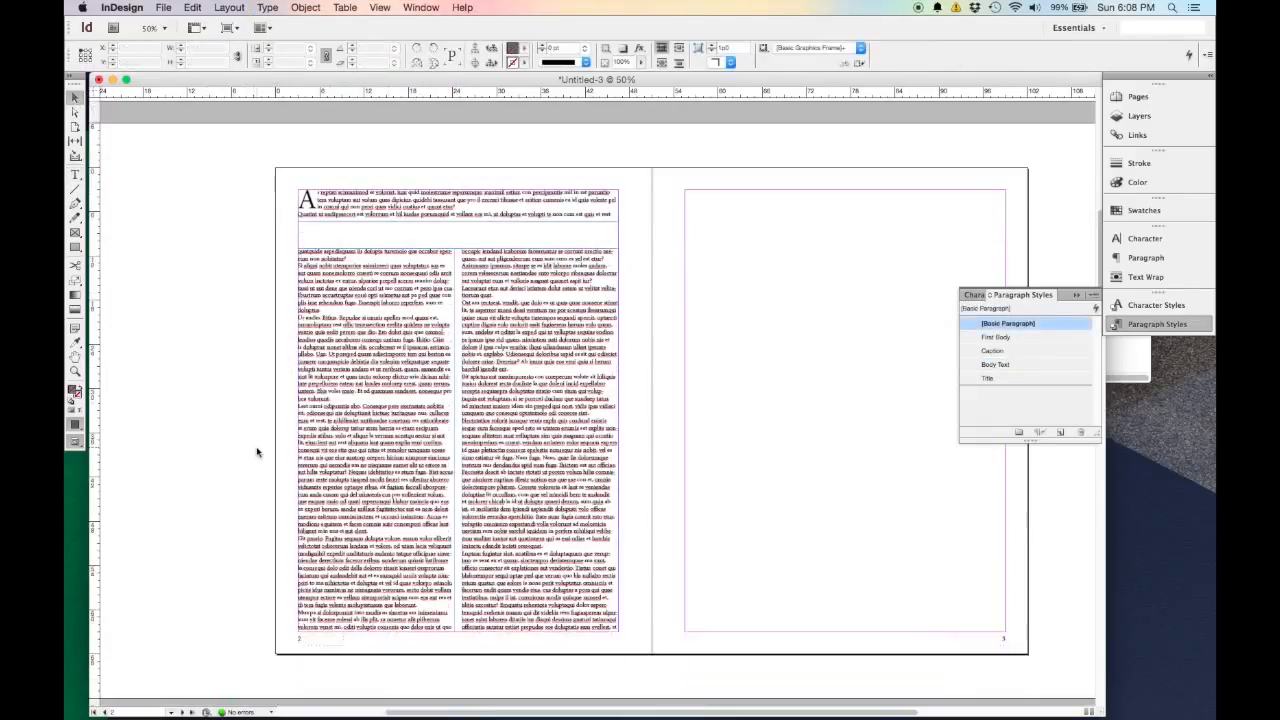
Thread the two-column frame into a new text frame on page 3, and raise that frame's top edge to the margin.
left_click(523, 556)
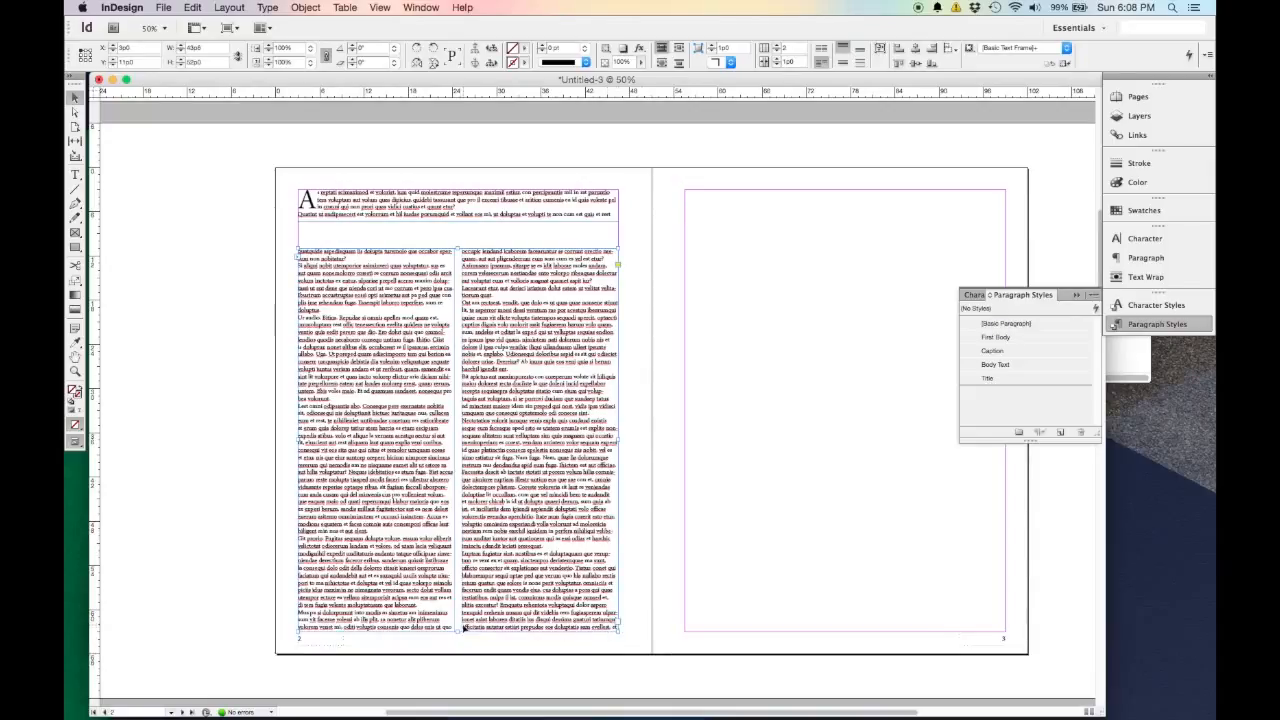
left_click(618, 626)
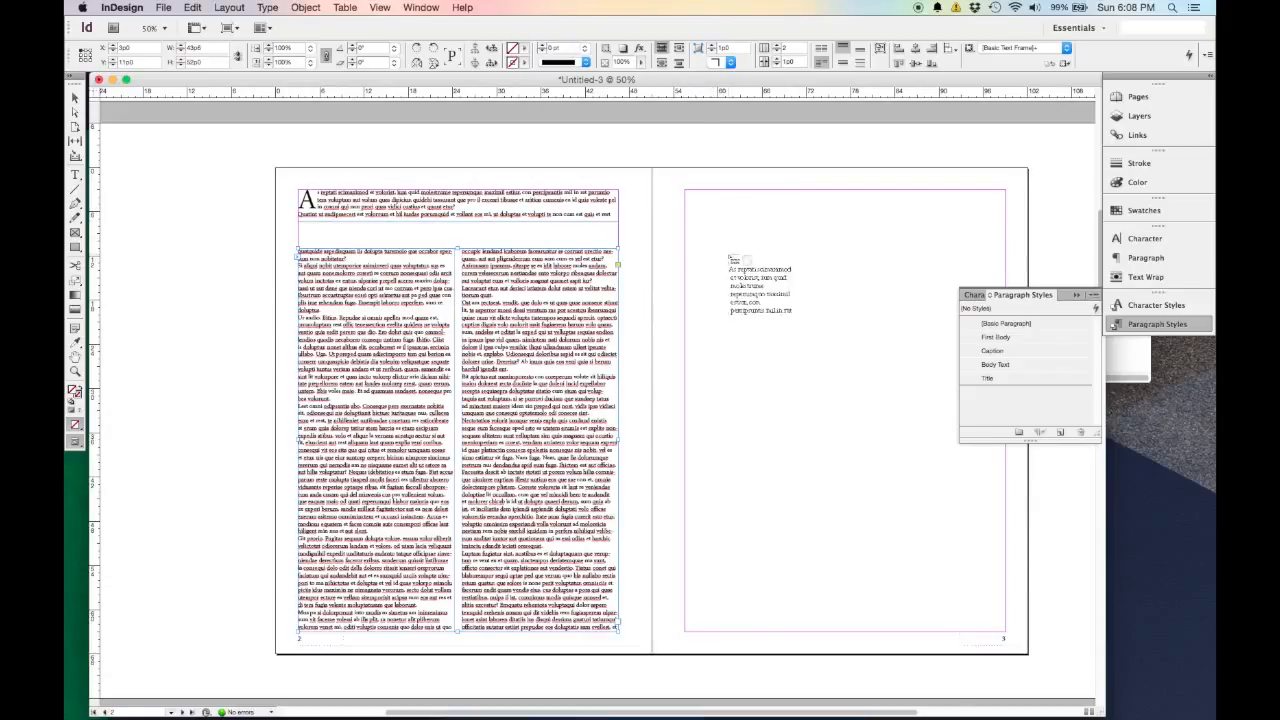
left_click(711, 213)
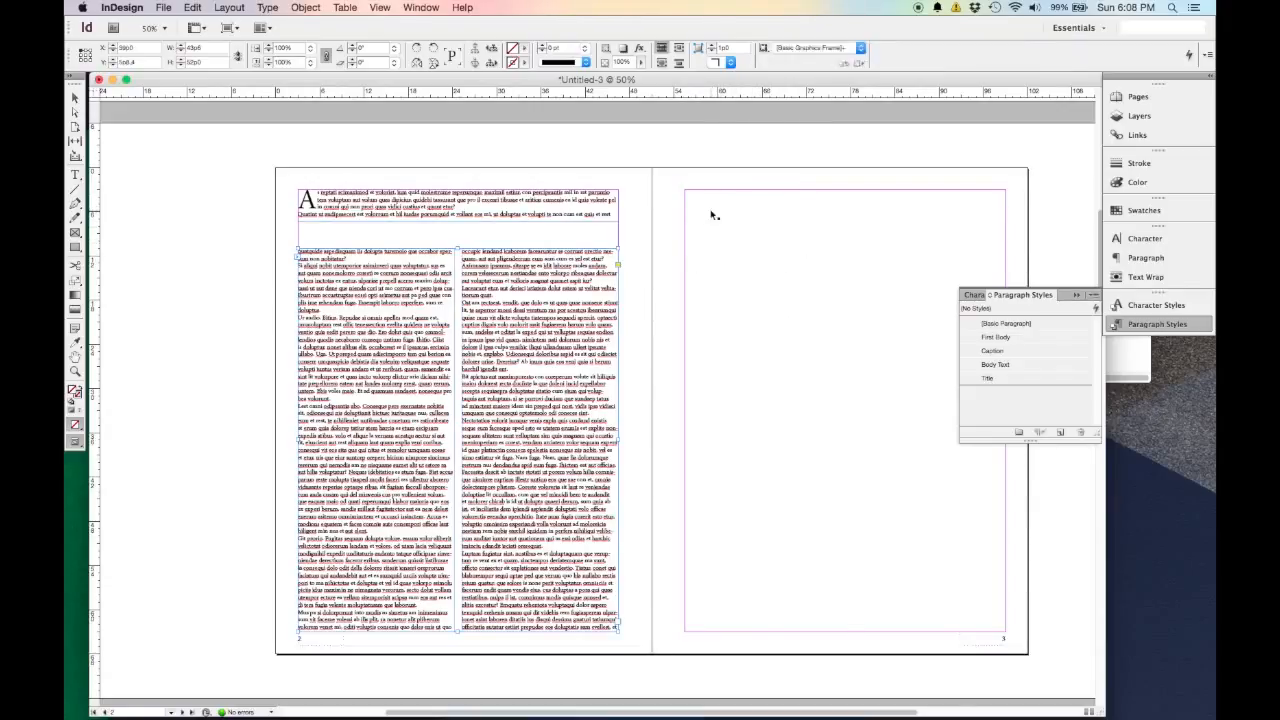
left_click_drag(845, 210, 844, 189)
left_click(844, 180)
Shorten the two-column frame on page 2 from its lower edge so the excess text flows onto page 3.
left_click(529, 326)
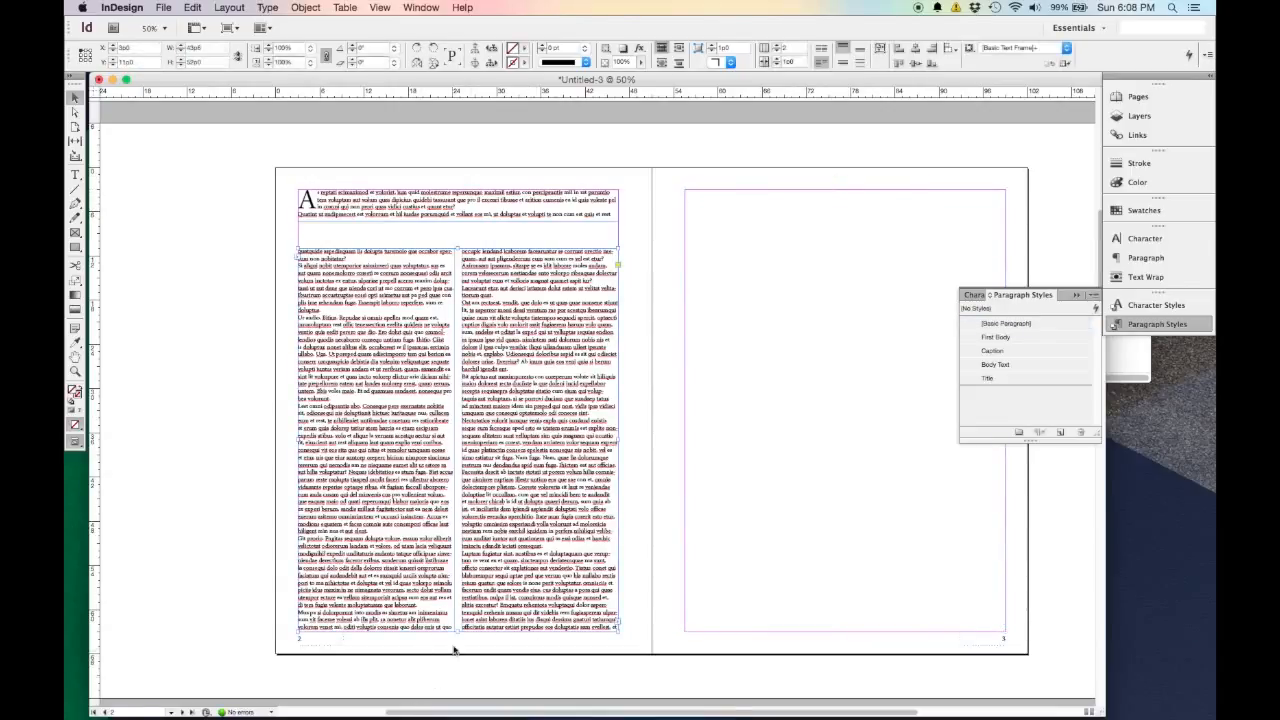
left_click_drag(490, 632, 492, 536)
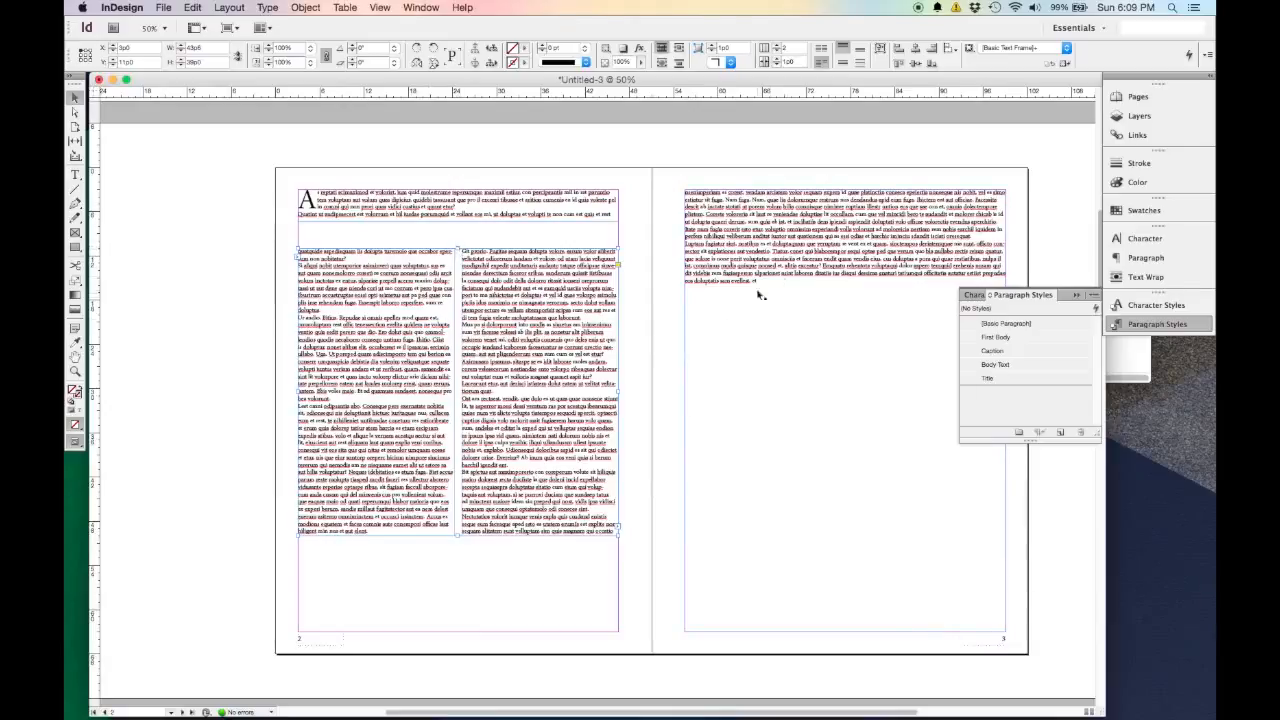
Delete the page 3 text frame, and flow the overset text from page 2 into a new margin-wide frame there.
left_click(816, 262)
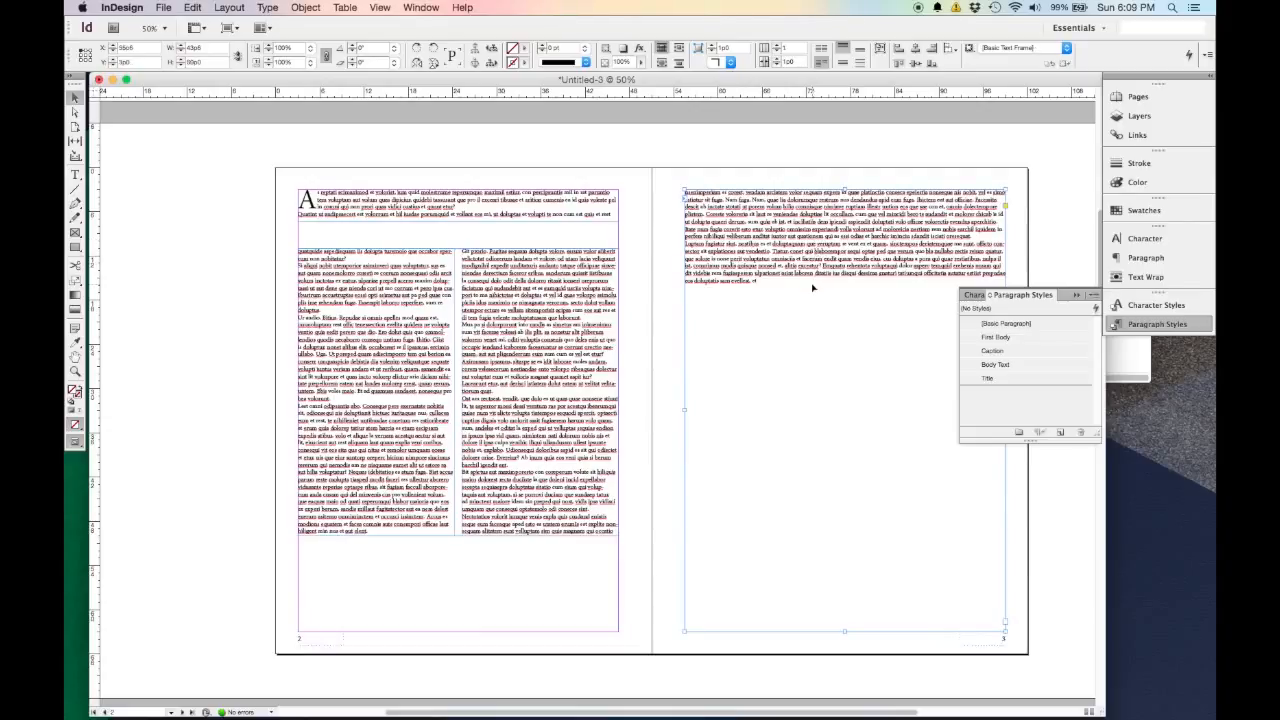
key("Delete")
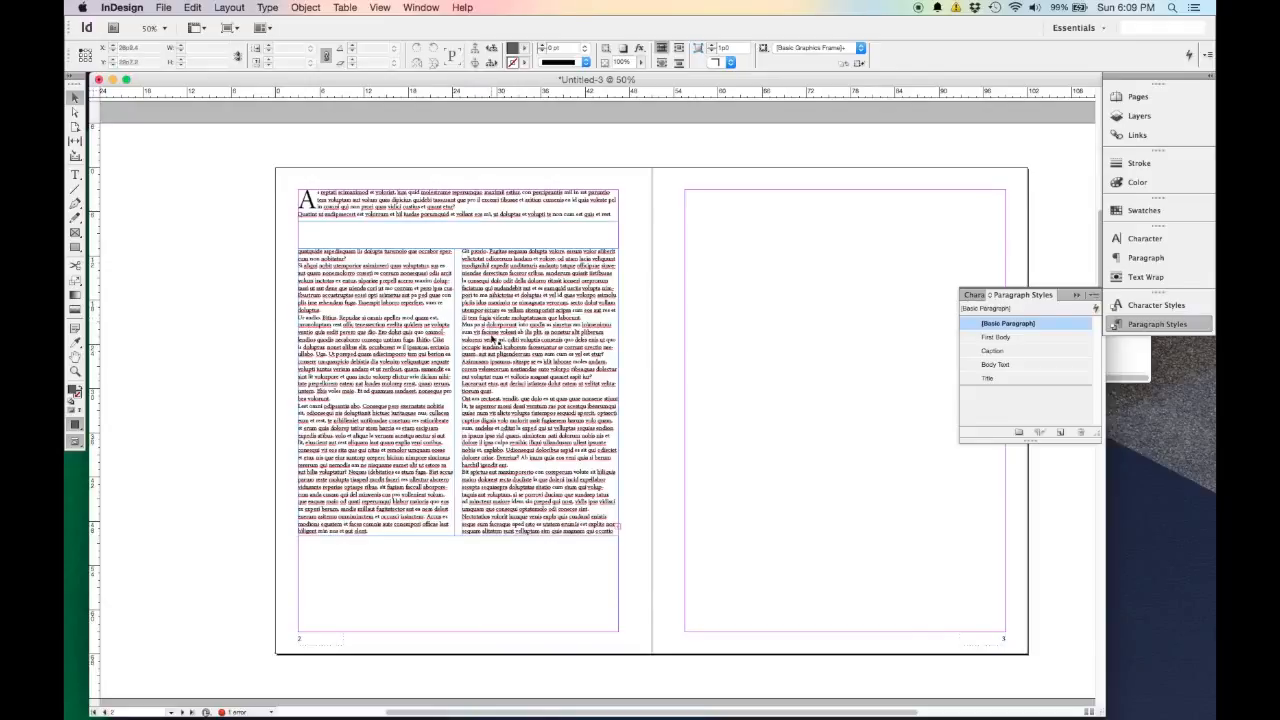
left_click(620, 532)
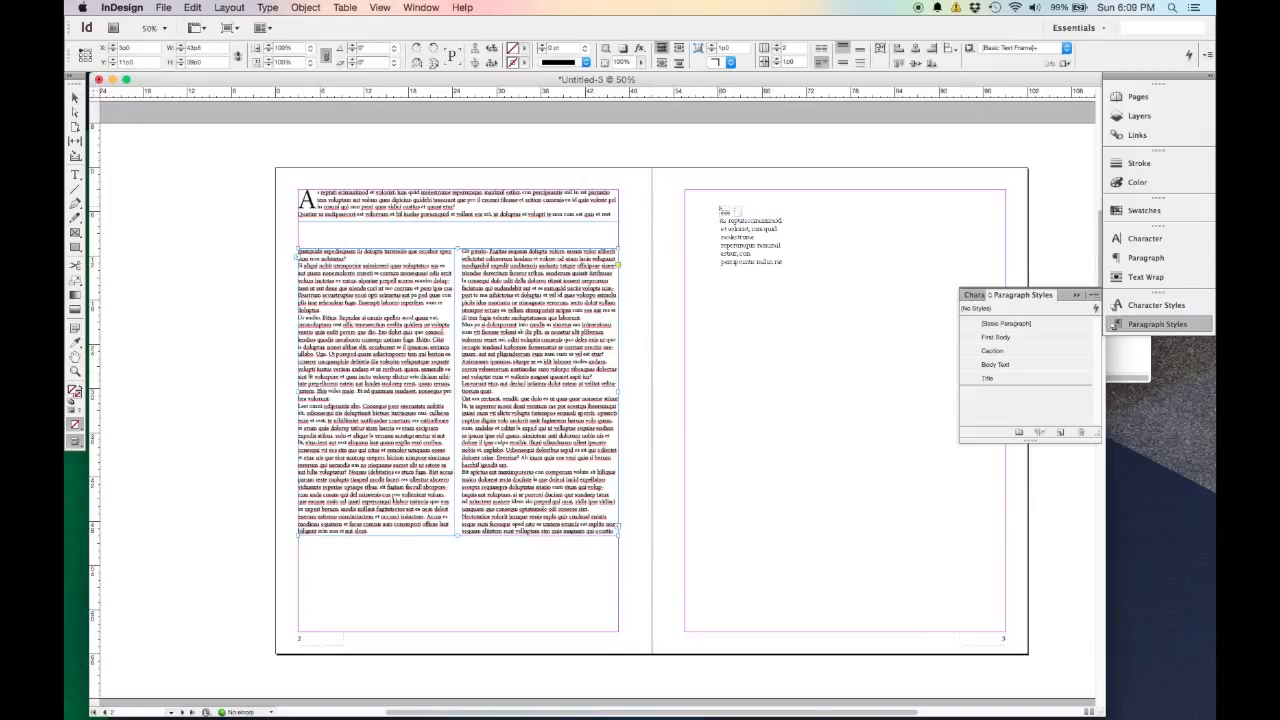
left_click(720, 205)
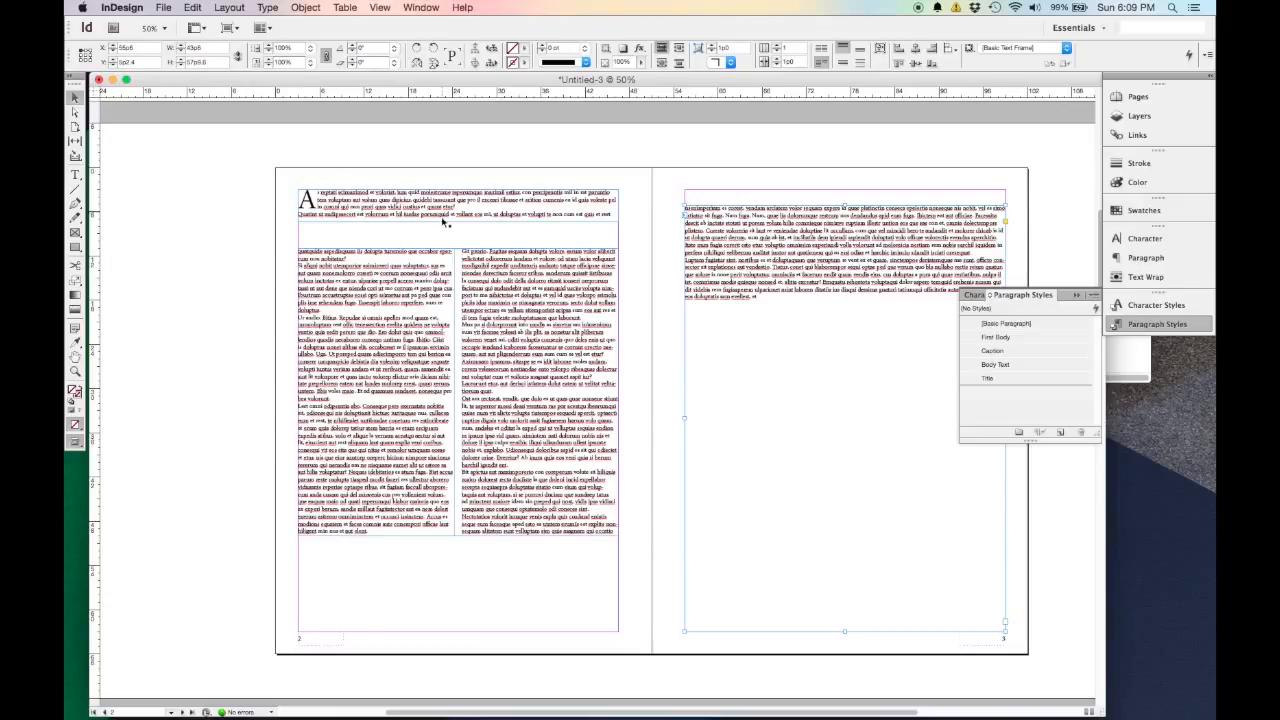
Show the text threads linking the frames across pages 2 and 3.
key("super+equal")
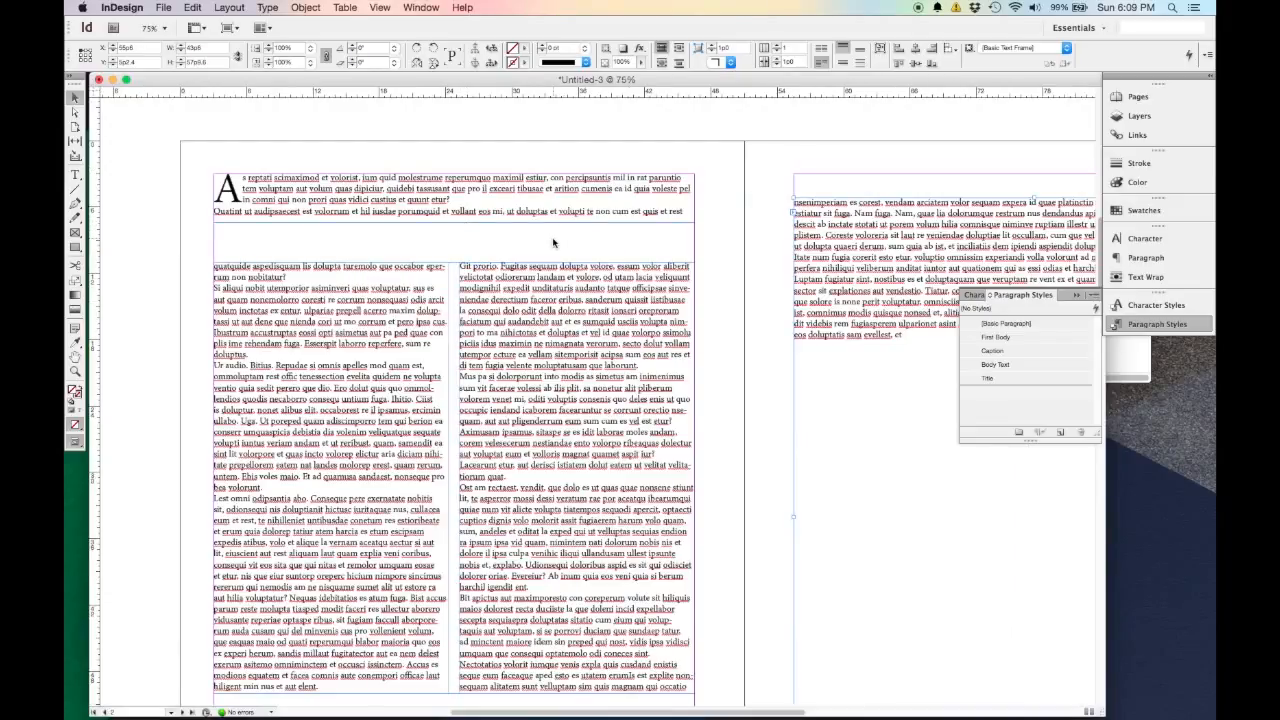
key("super+minus")
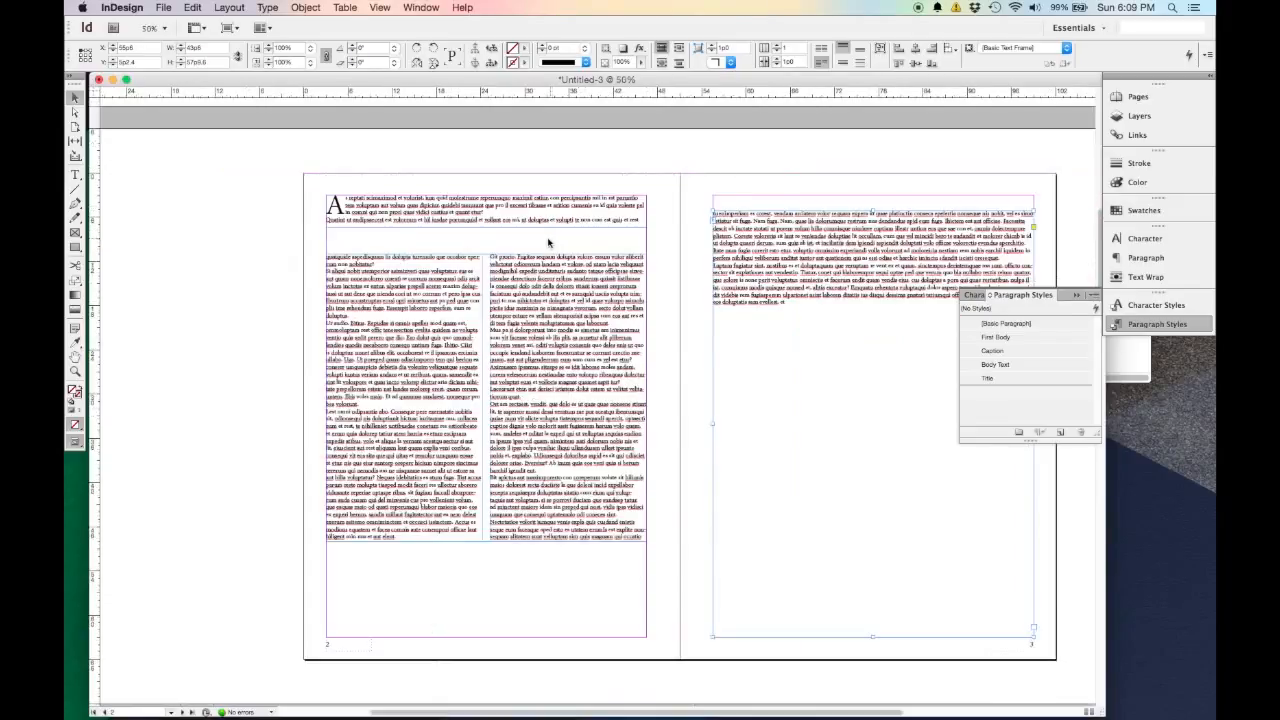
left_click(376, 8)
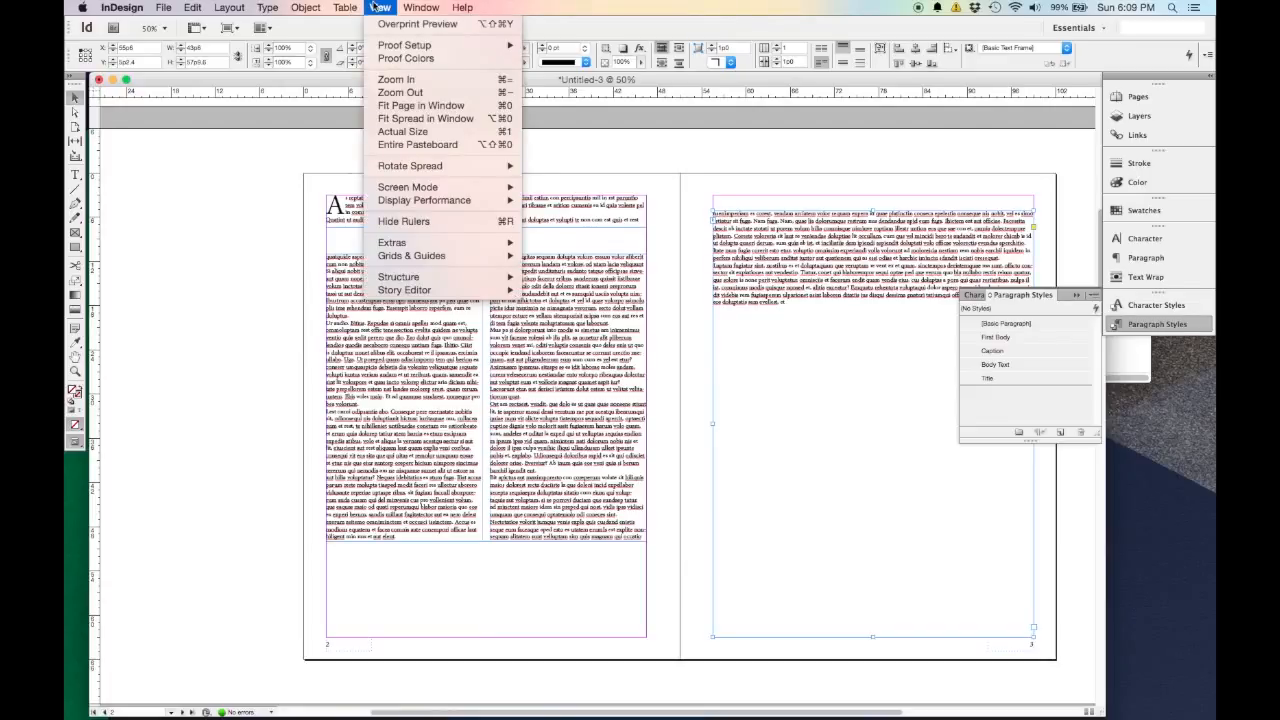
mouse_move(451, 246)
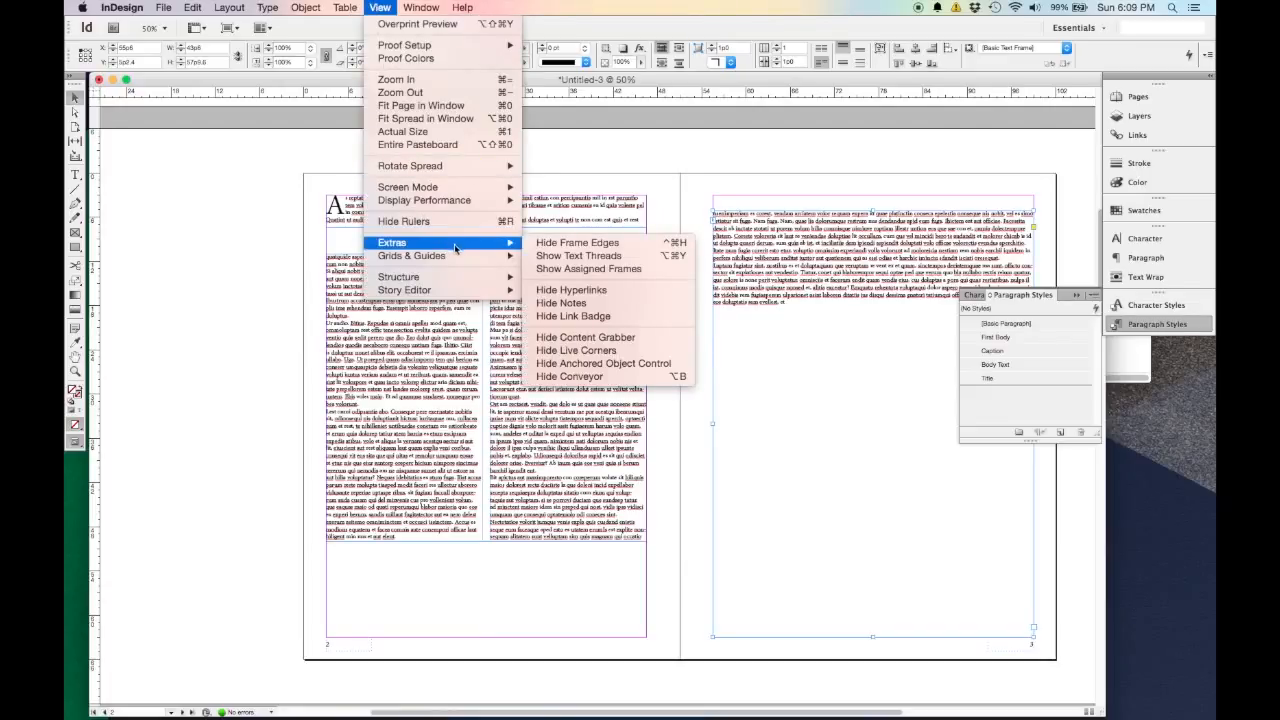
left_click(555, 256)
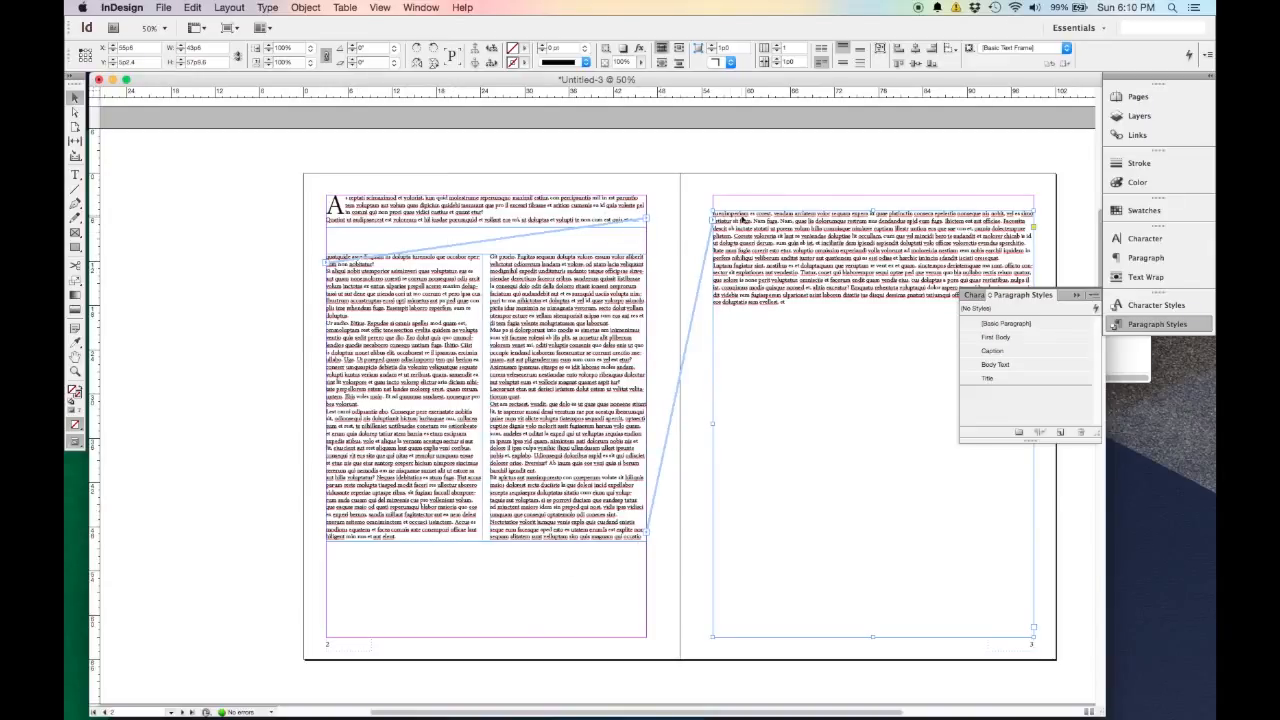
Shorten the two-column frame on page 2 to test the text flow, and lengthen it again to about 38p2.
left_click(457, 526)
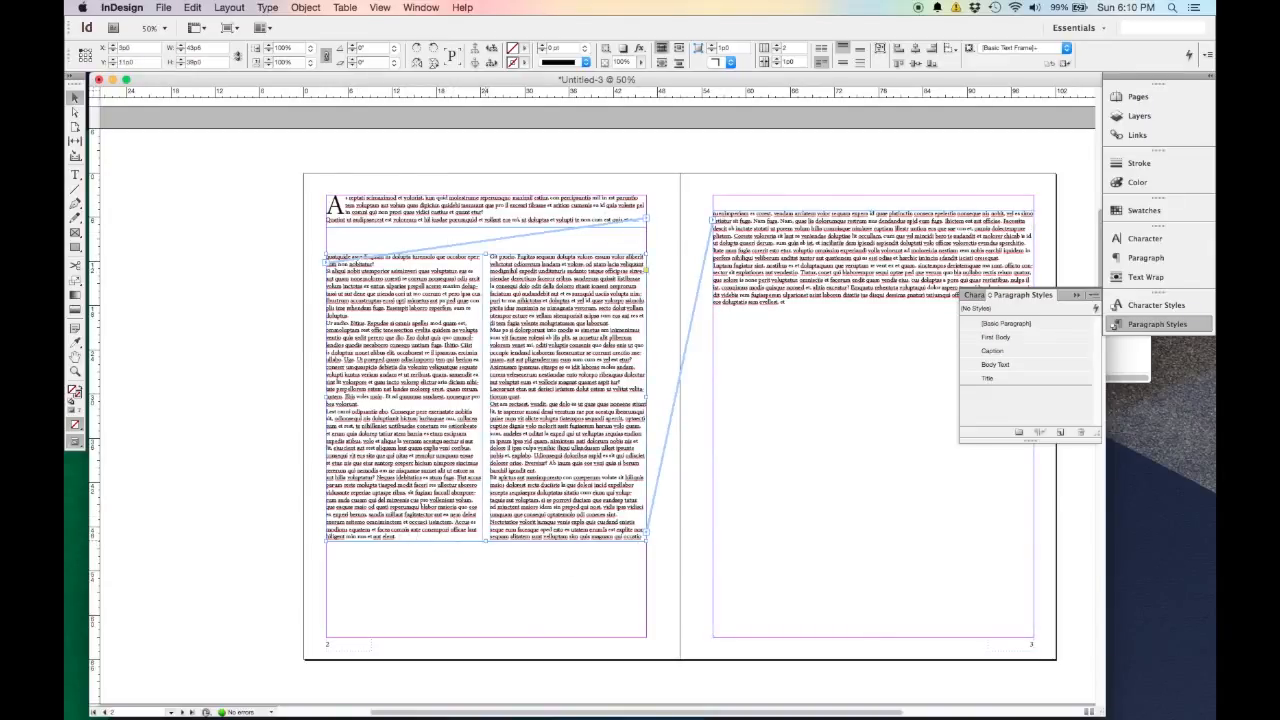
left_click_drag(486, 541, 506, 446)
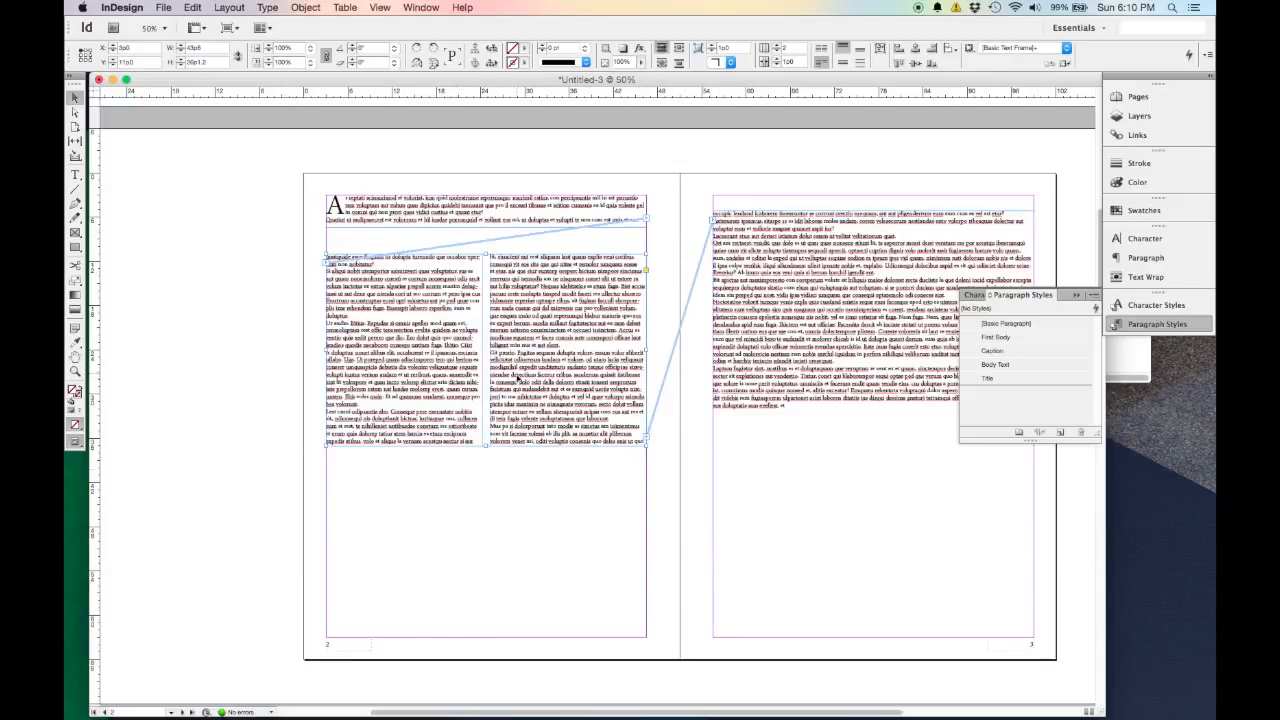
left_click_drag(487, 449, 485, 524)
left_click(484, 438)
left_click_drag(486, 446, 487, 535)
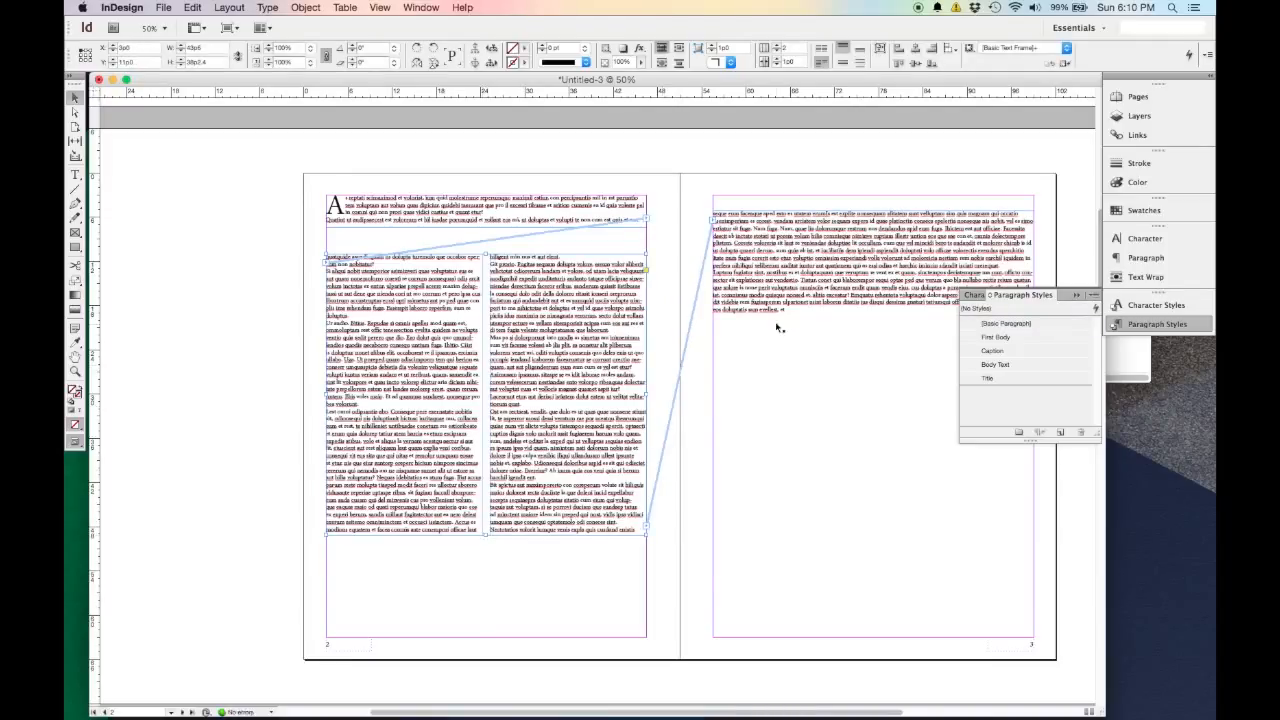
Hide the text threads between the frames.
left_click(383, 7)
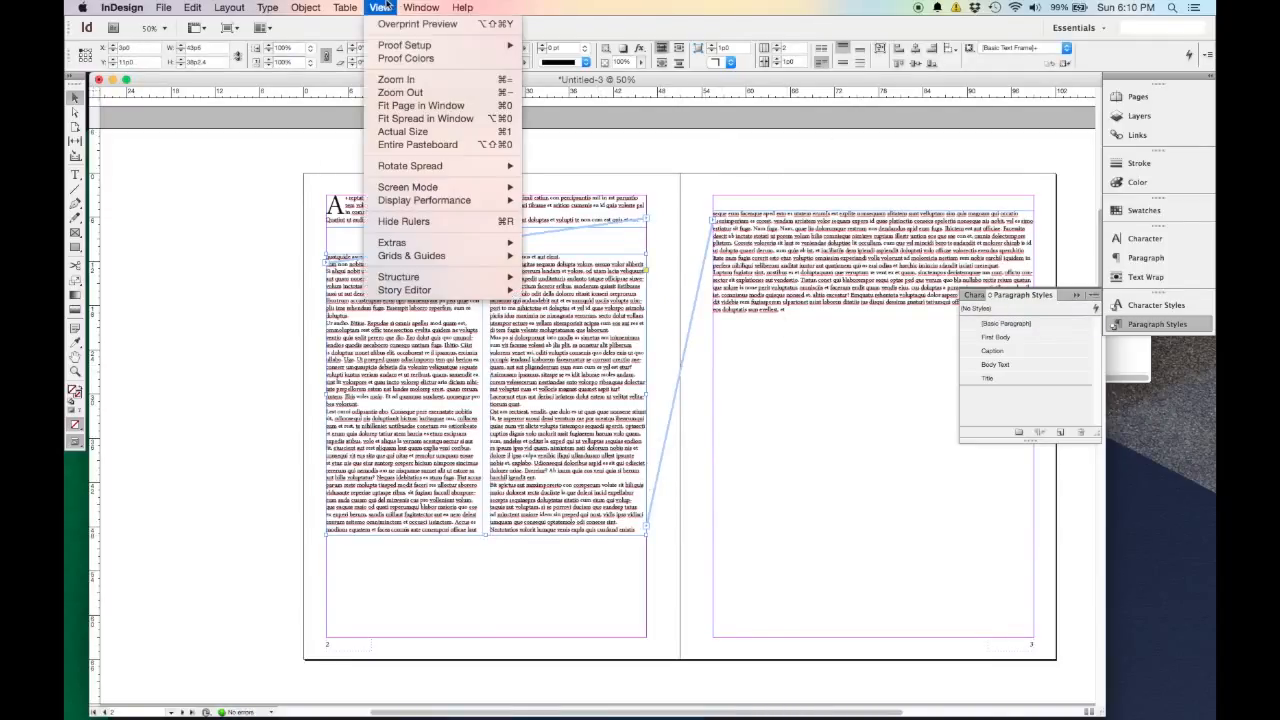
mouse_move(497, 248)
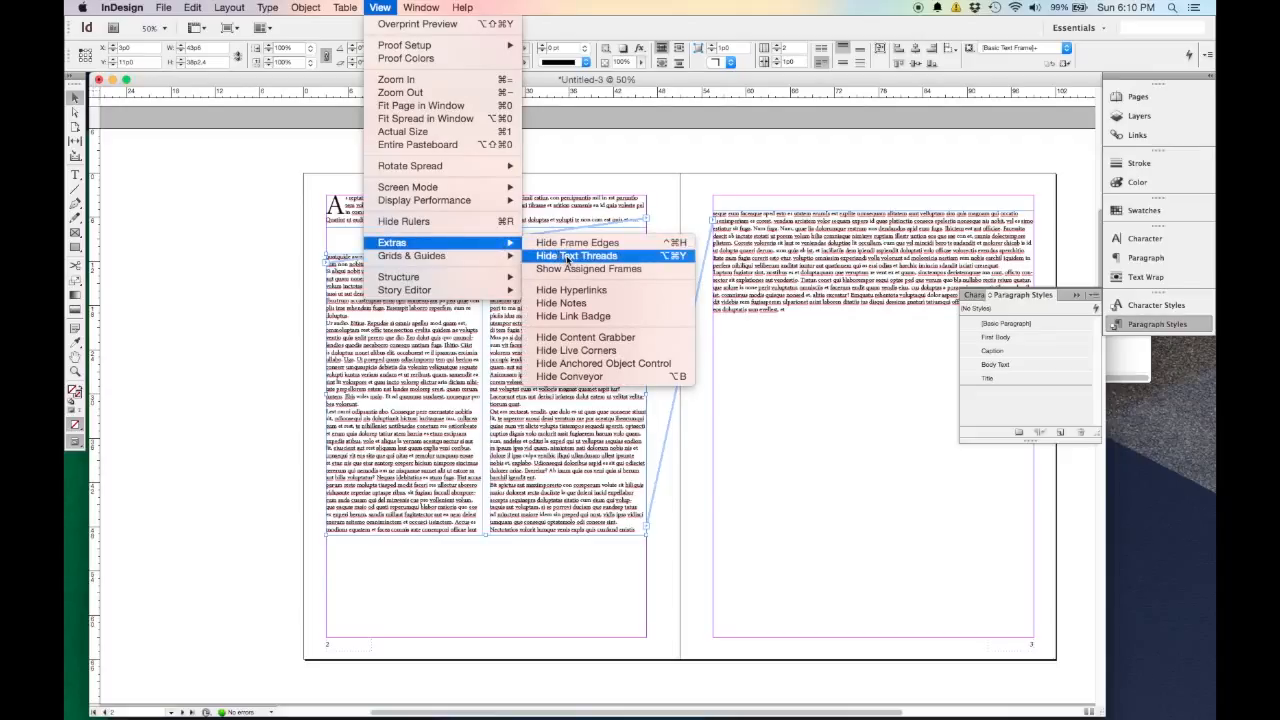
left_click(568, 256)
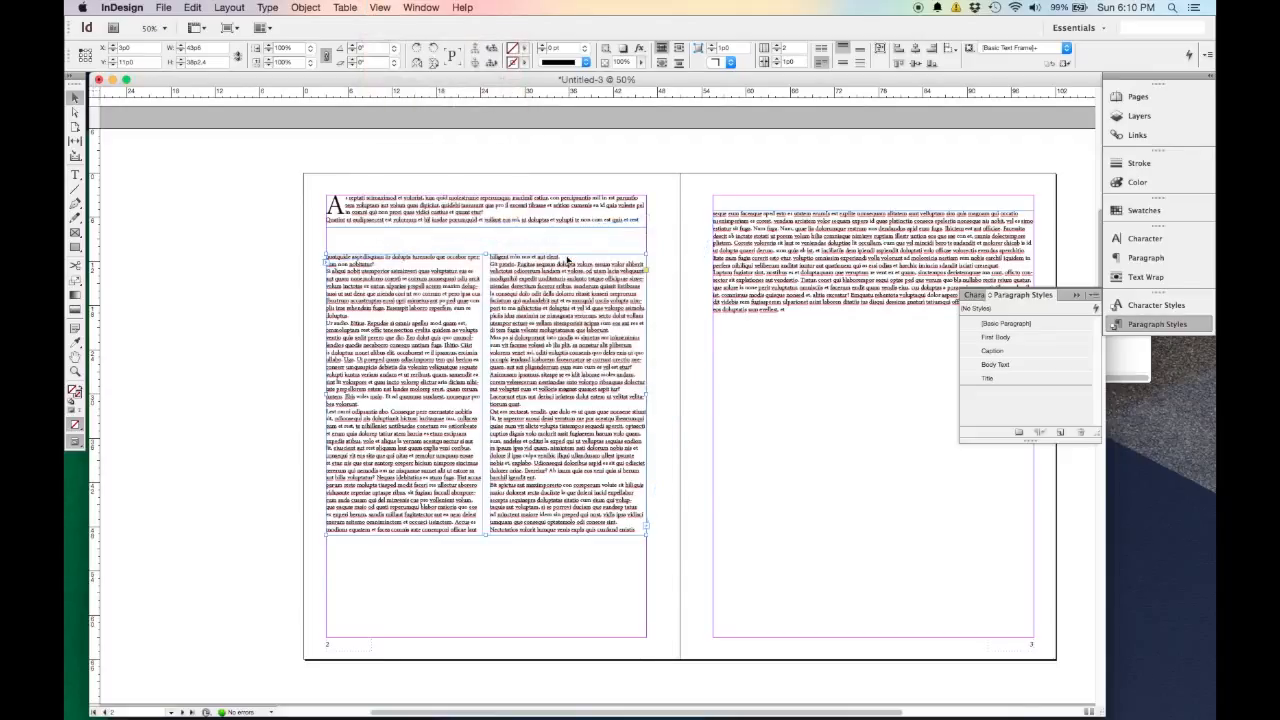
Insert two empty lines before the opening paragraph on page 2, and extend the upper frame downward to fit four text lines.
left_click(381, 241)
scroll(412, 214, "up", 2)
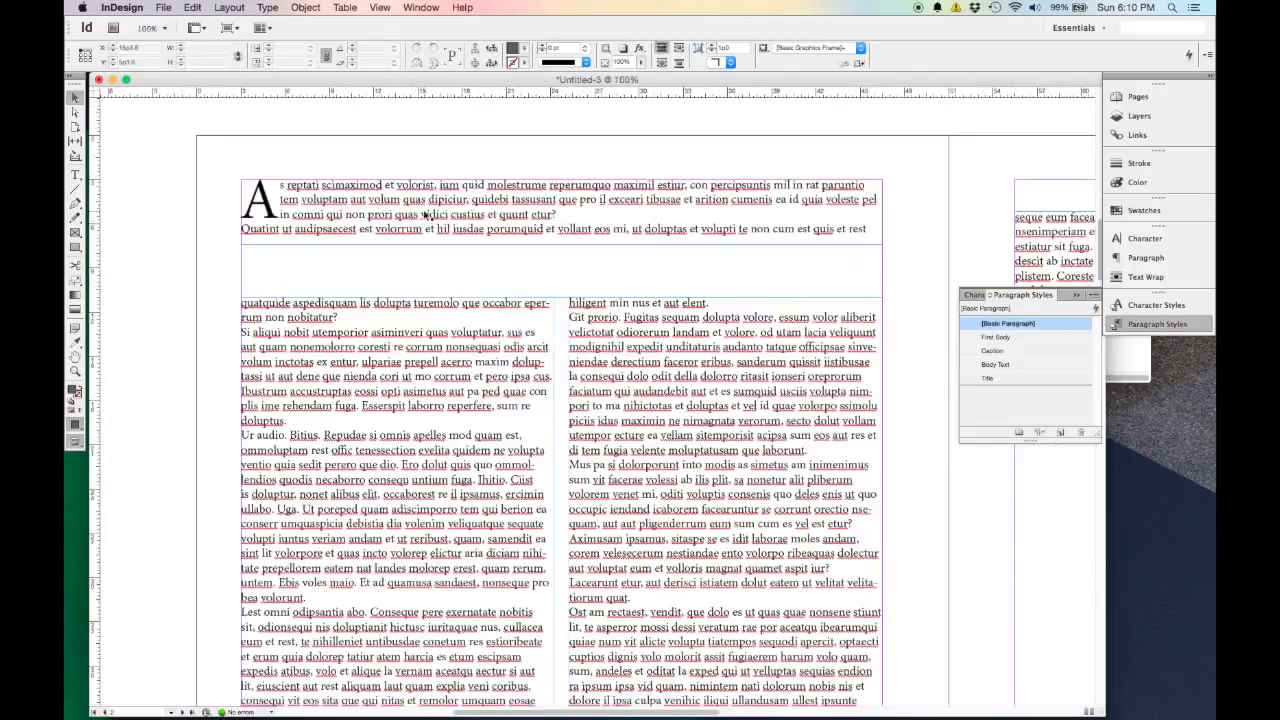
double_click(259, 194)
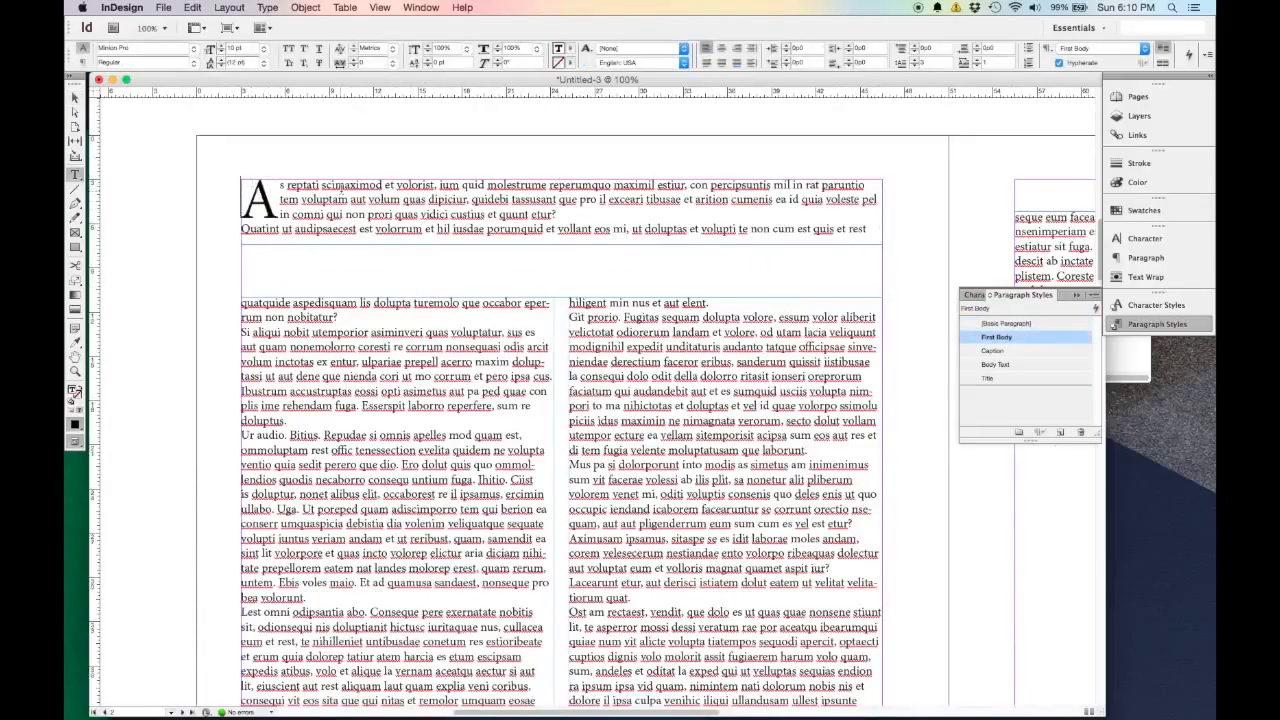
key("Return")
key("Return")
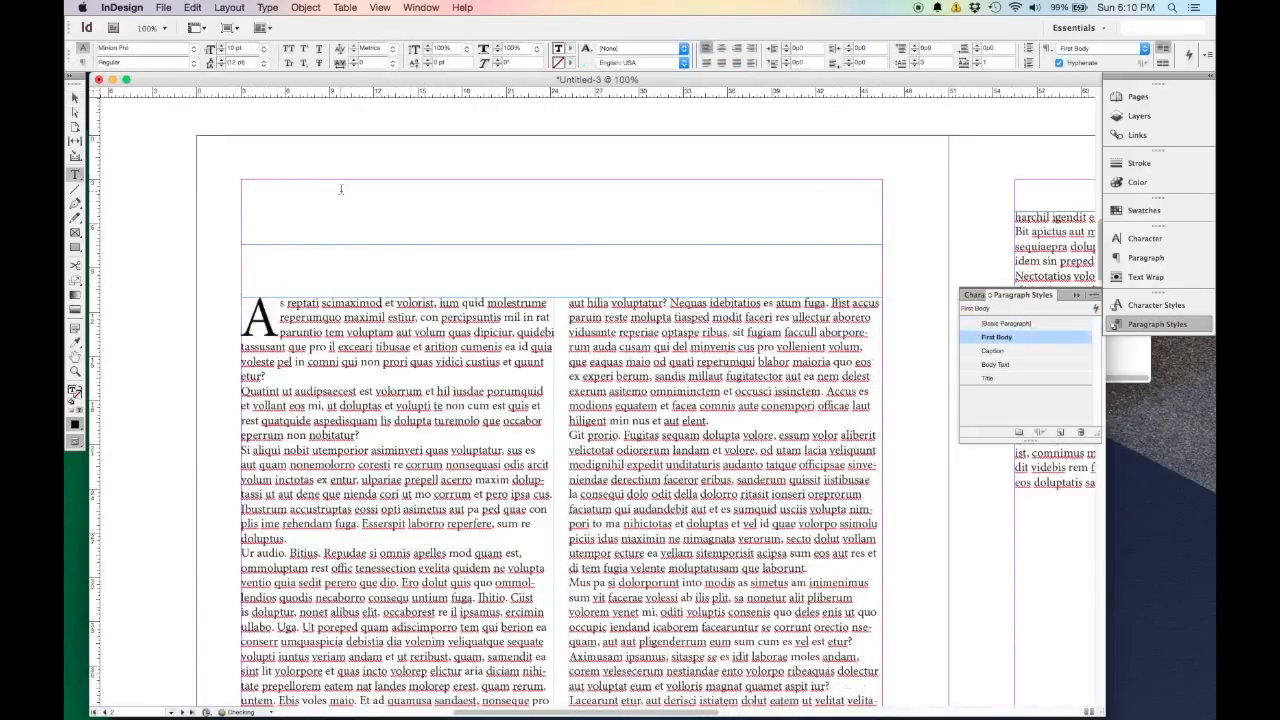
key("Escape")
left_click_drag(563, 242, 563, 266)
scroll(226, 233, "up", 2)
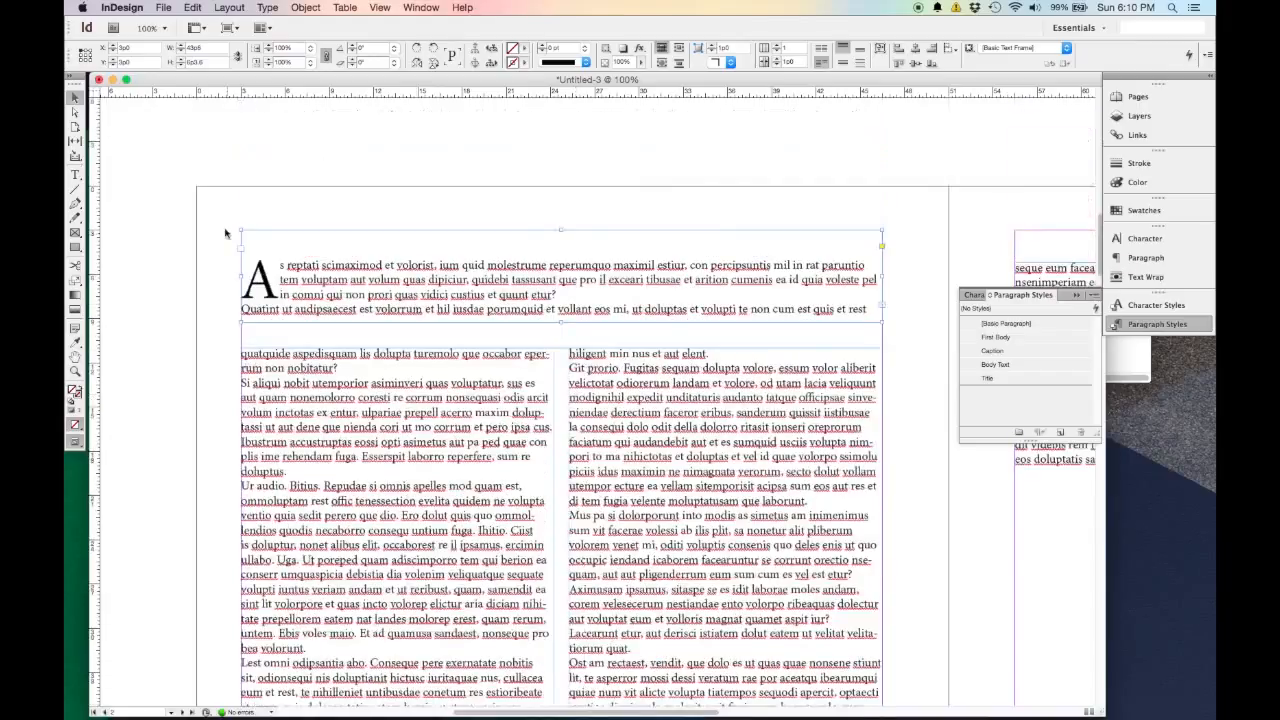
Enter the heading "Introduction" on the first line of the upper frame and apply the Title paragraph style to it.
double_click(264, 236)
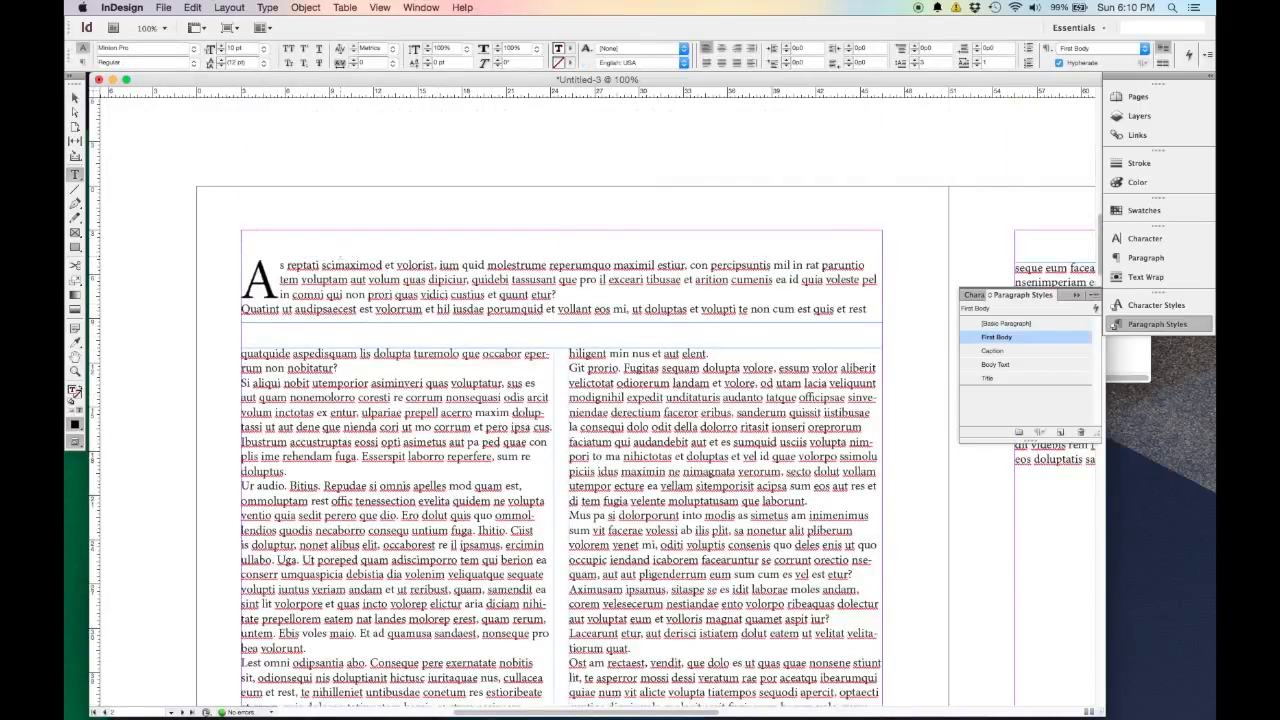
type("Introduction")
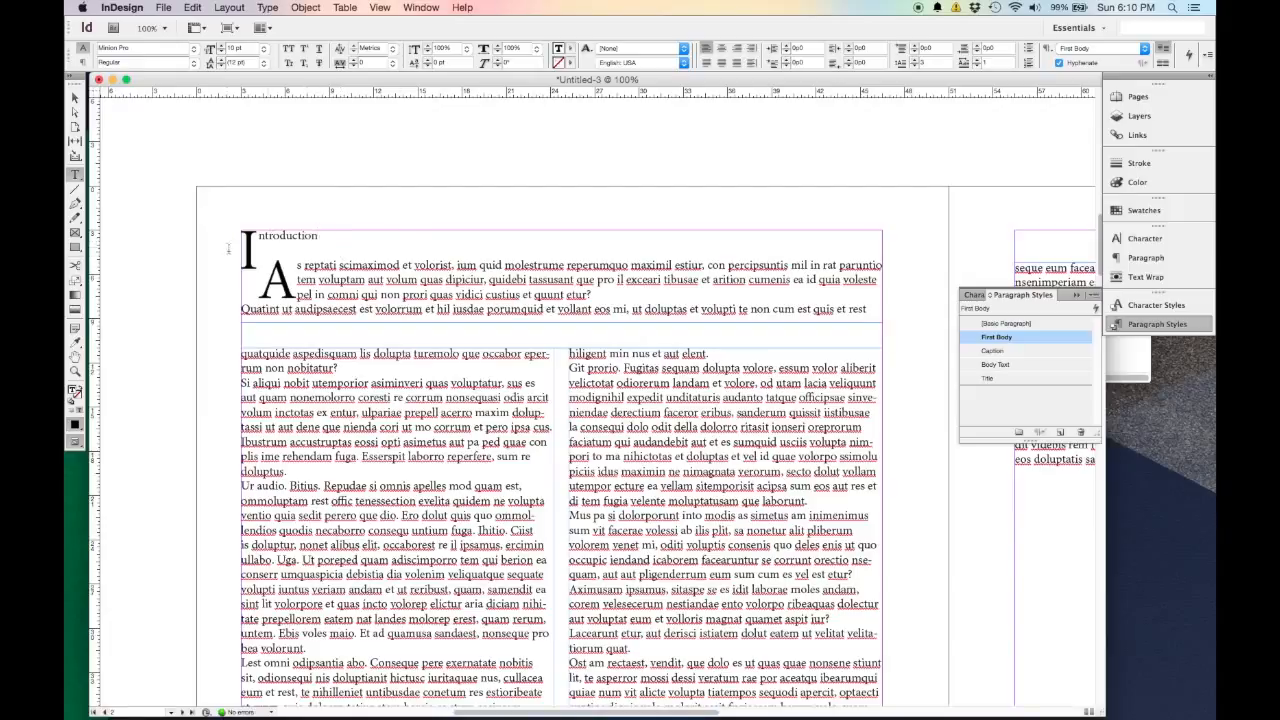
left_click_drag(318, 236, 151, 204)
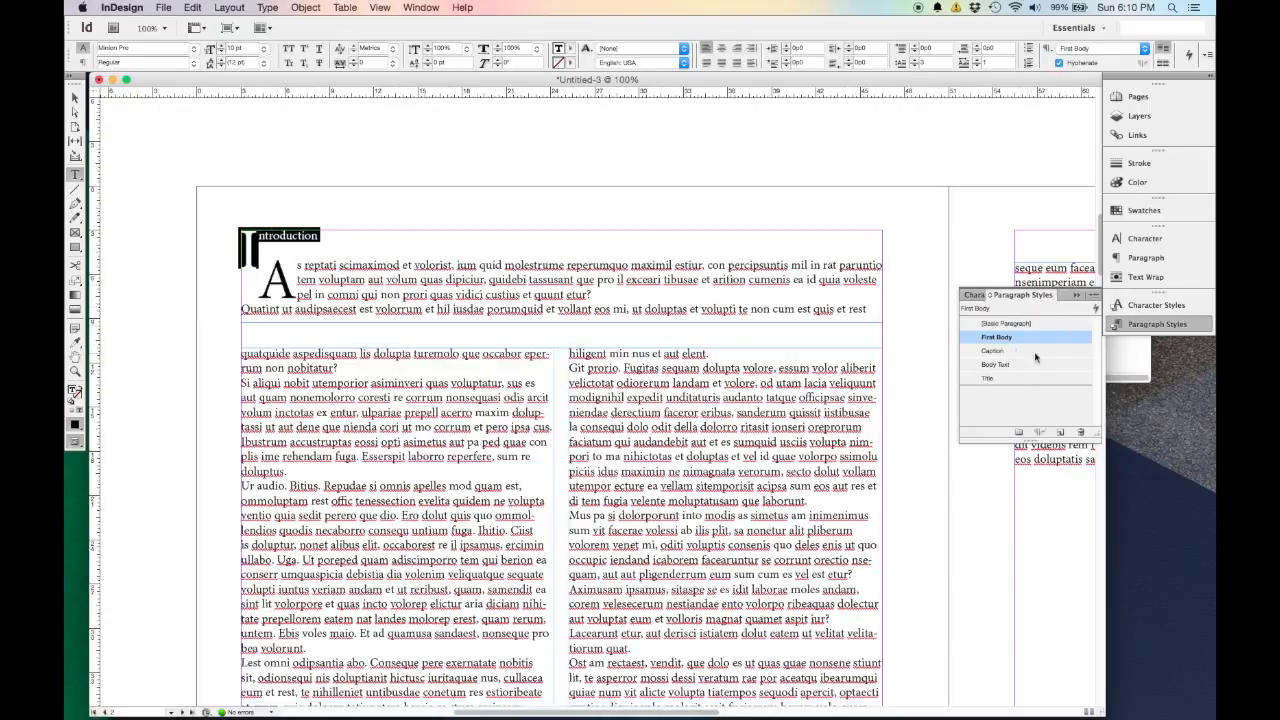
left_click(1019, 377)
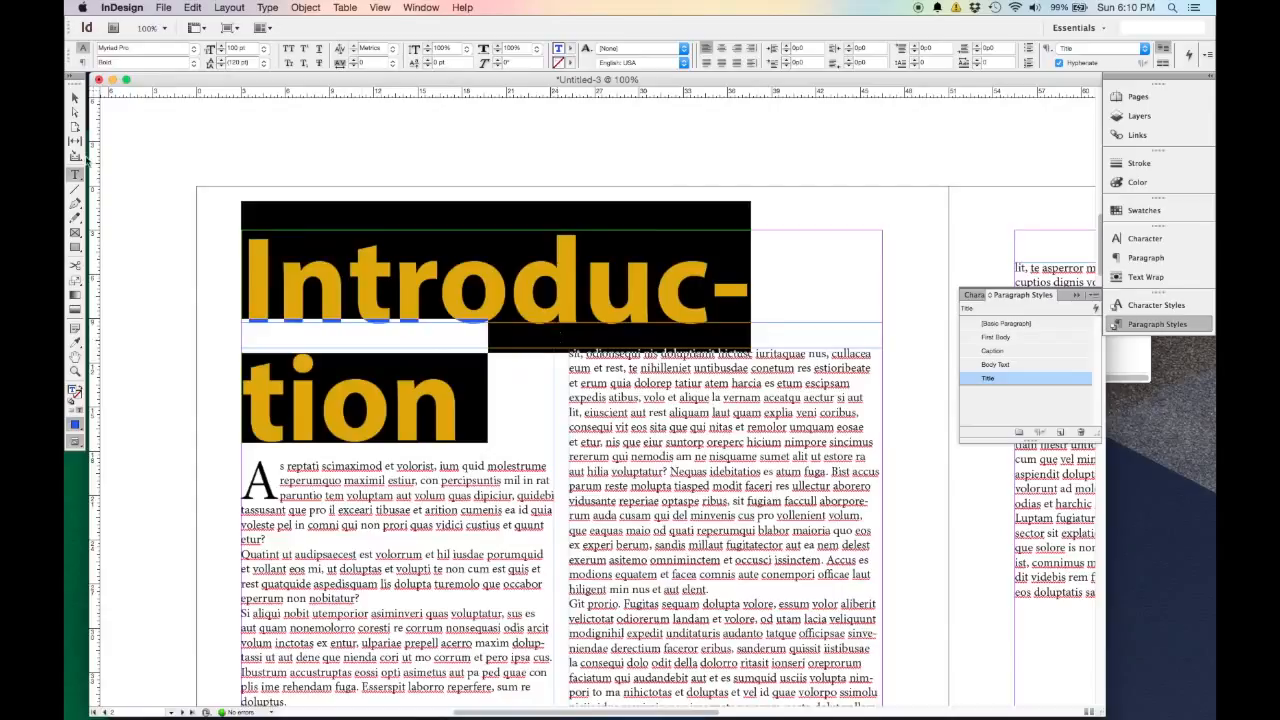
Reduce the "Introduction" heading's font size to about 90 pt so it fits on one line.
left_click(75, 98)
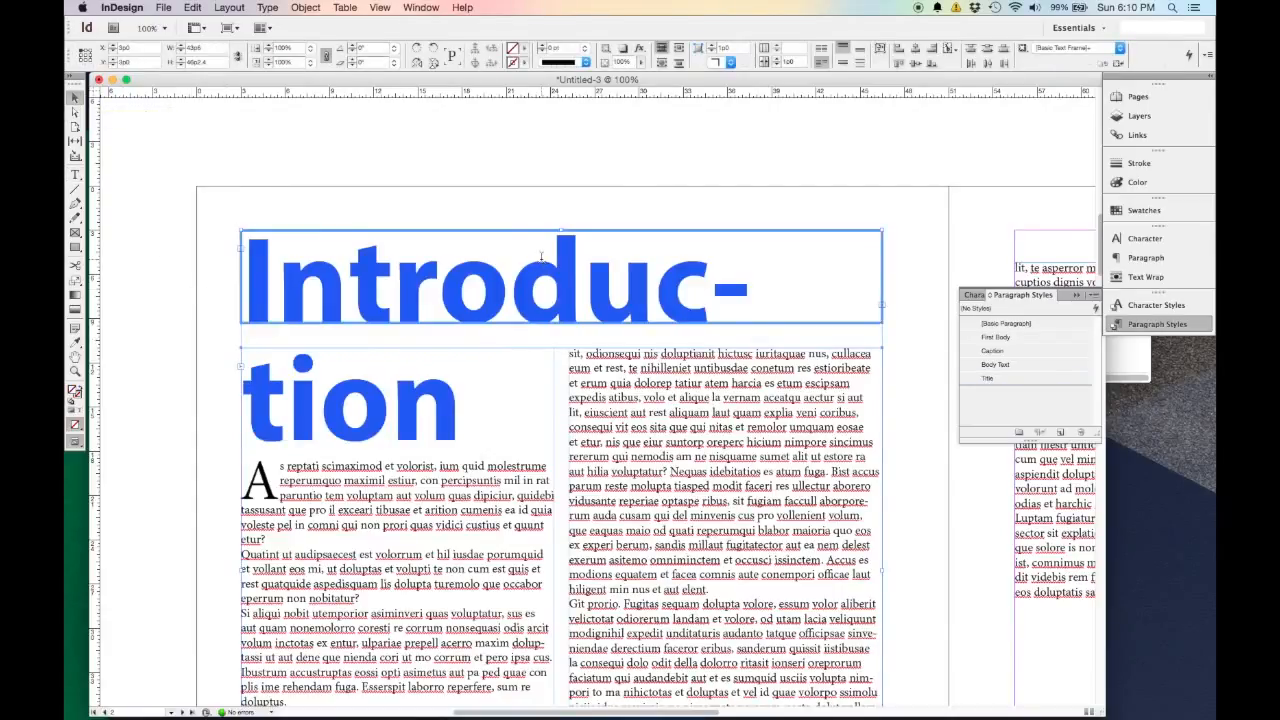
double_click(540, 260)
left_click_drag(452, 398, 237, 274)
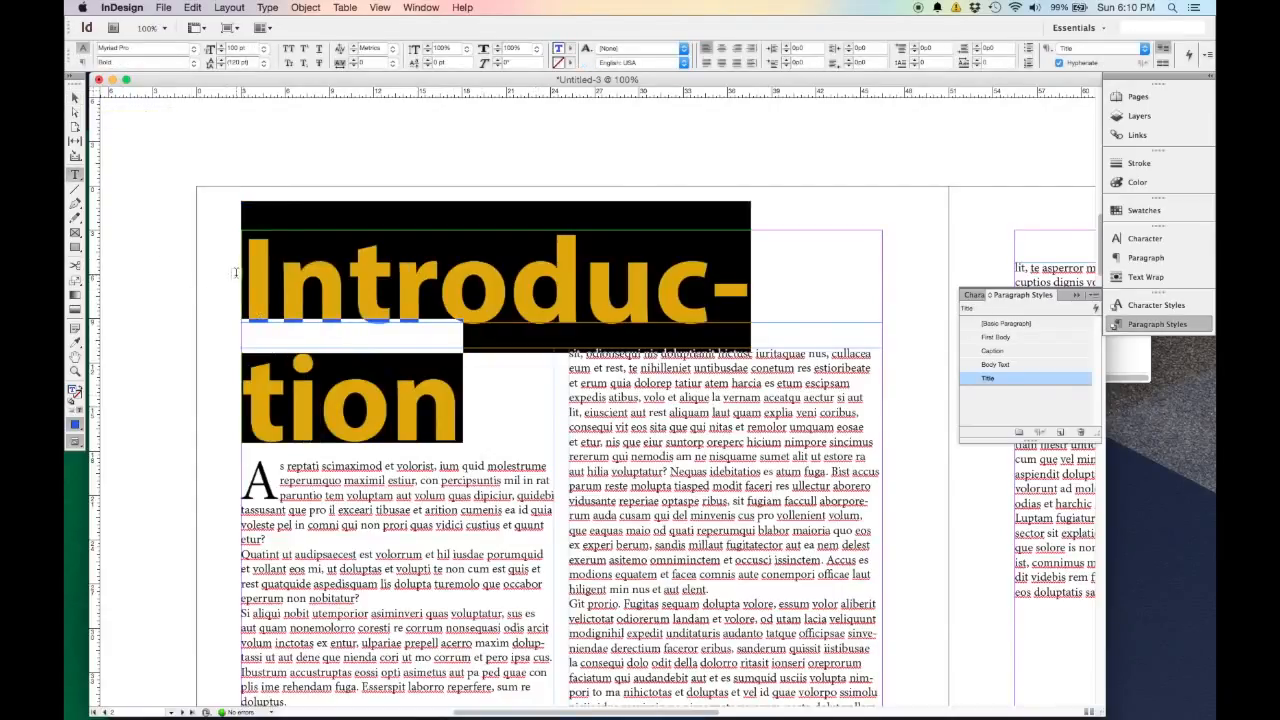
left_click(221, 52)
left_click(221, 52)
left_click(221, 52)
left_click(221, 52)
left_click(221, 52)
left_click(221, 52)
left_click(221, 52)
left_click(221, 52)
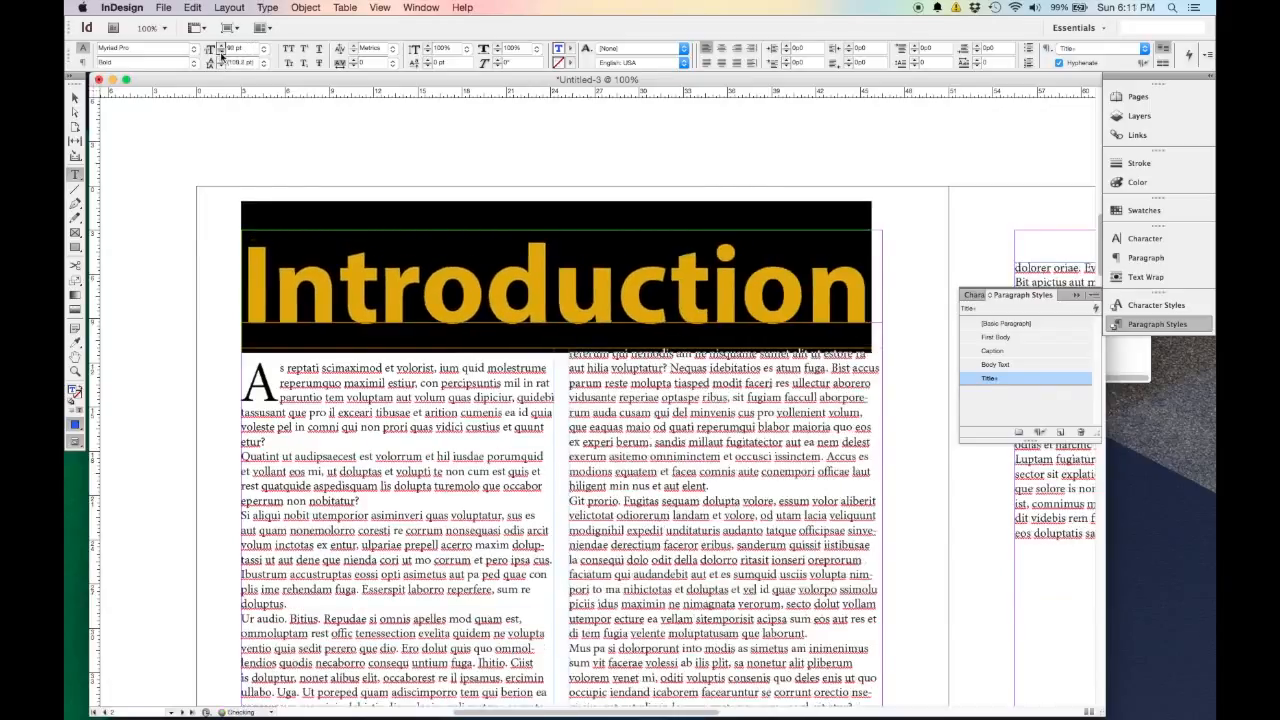
Set the "Introduction" heading's font size to 92 pt so it fills the frame width on one line.
left_click(221, 52)
left_click(222, 47)
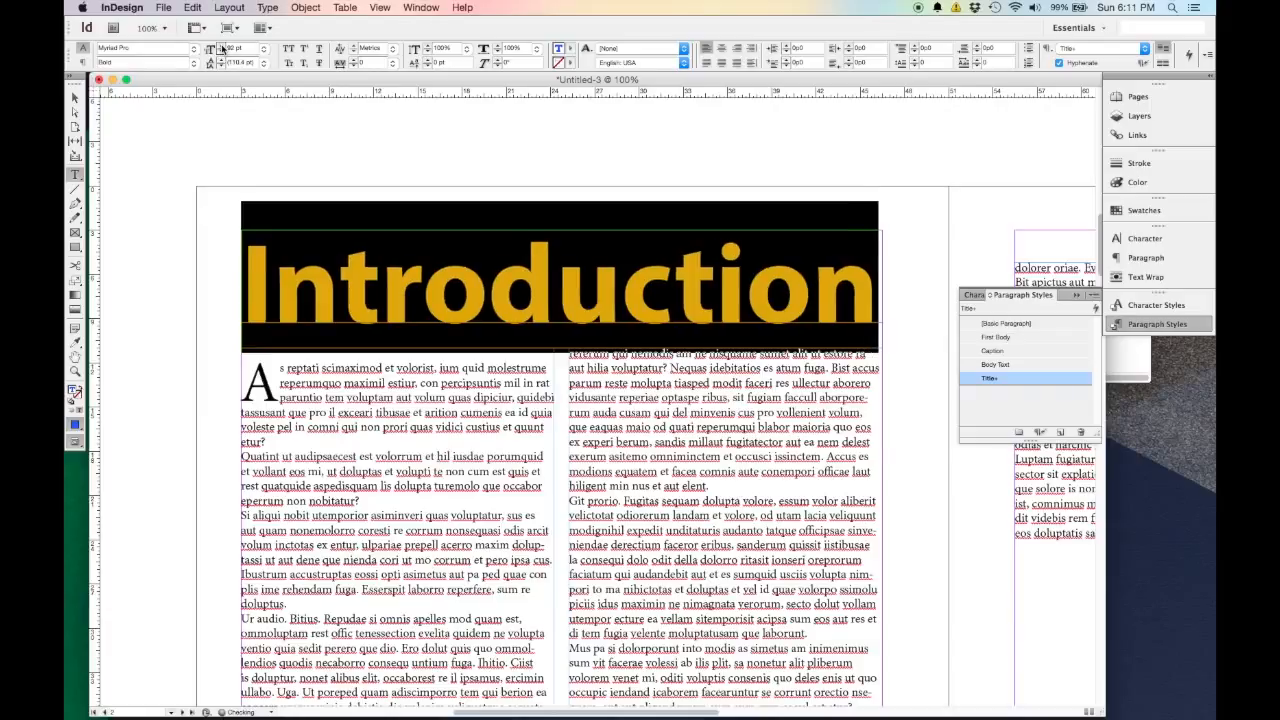
left_click(222, 47)
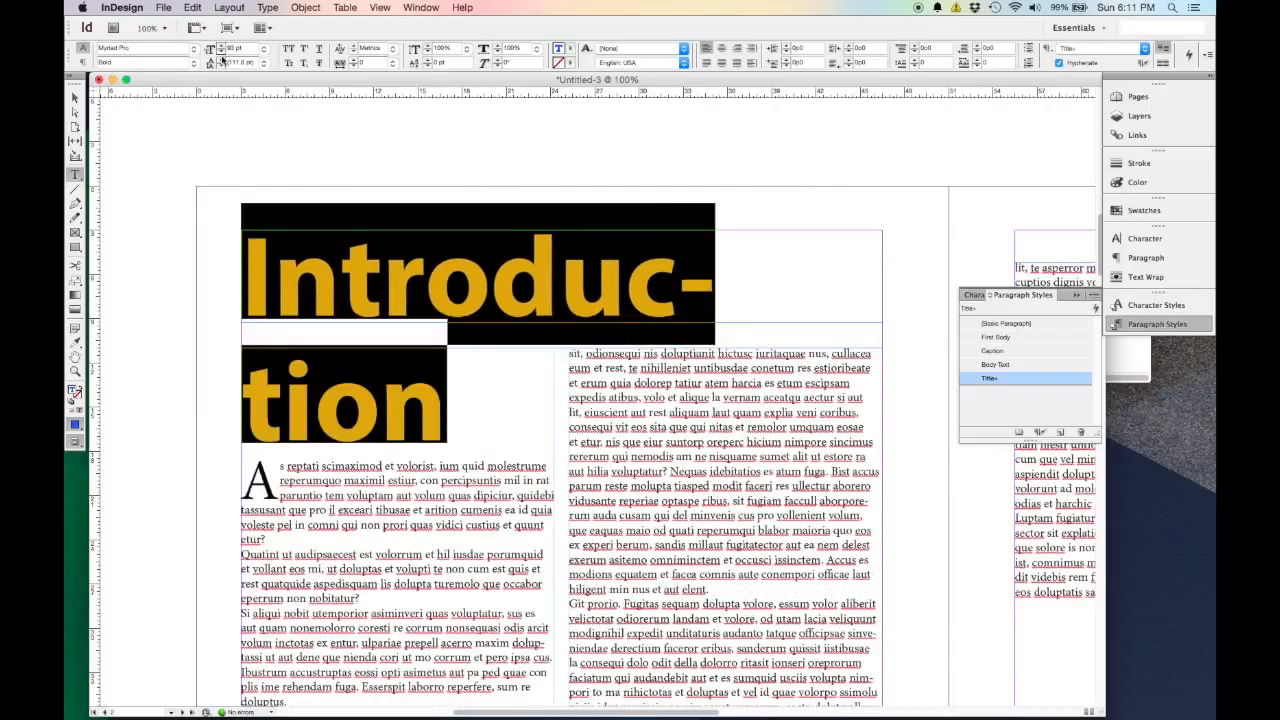
left_click(221, 53)
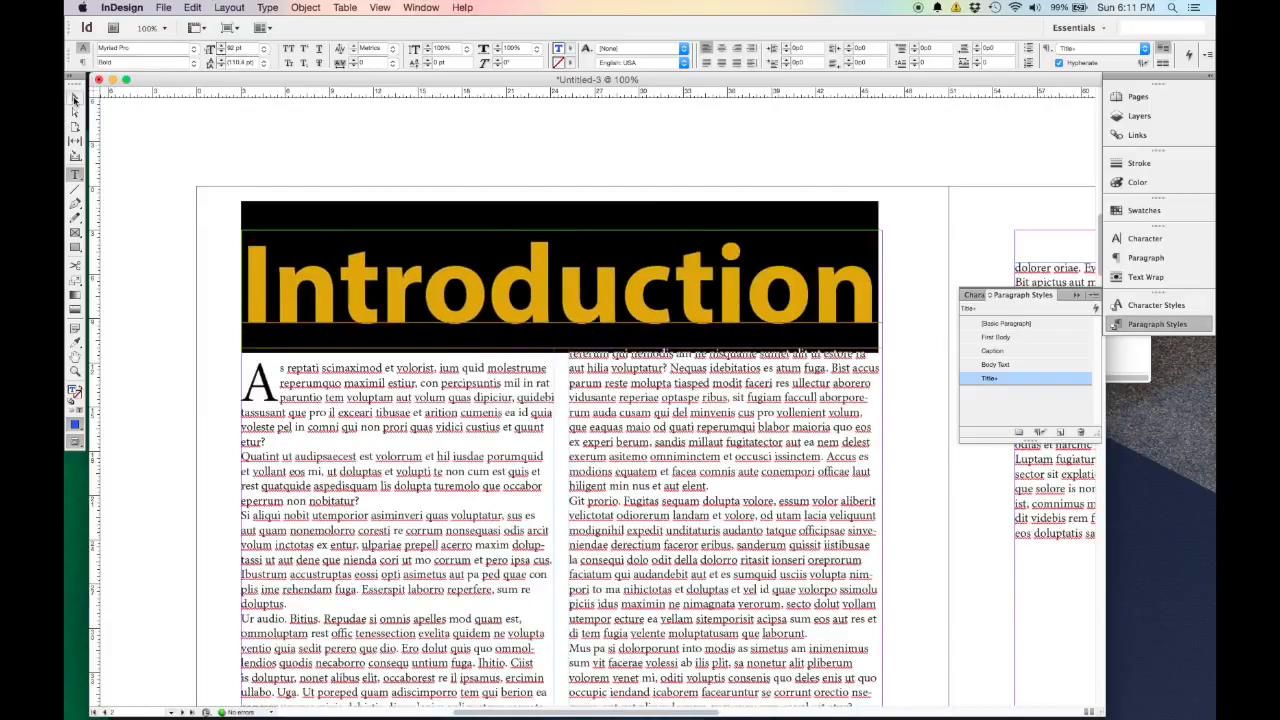
left_click(74, 98)
left_click(171, 234)
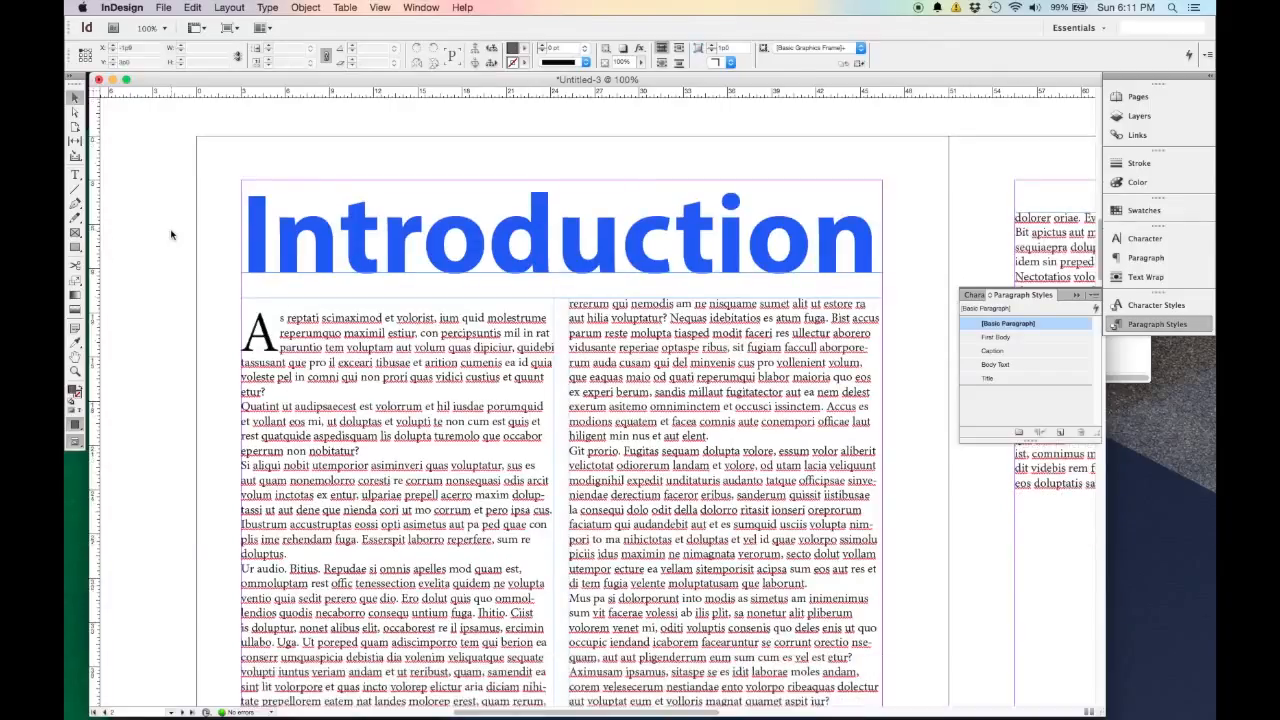
Delete the empty line before the opening drop-cap paragraph on page 2.
double_click(258, 325)
key("BackSpace")
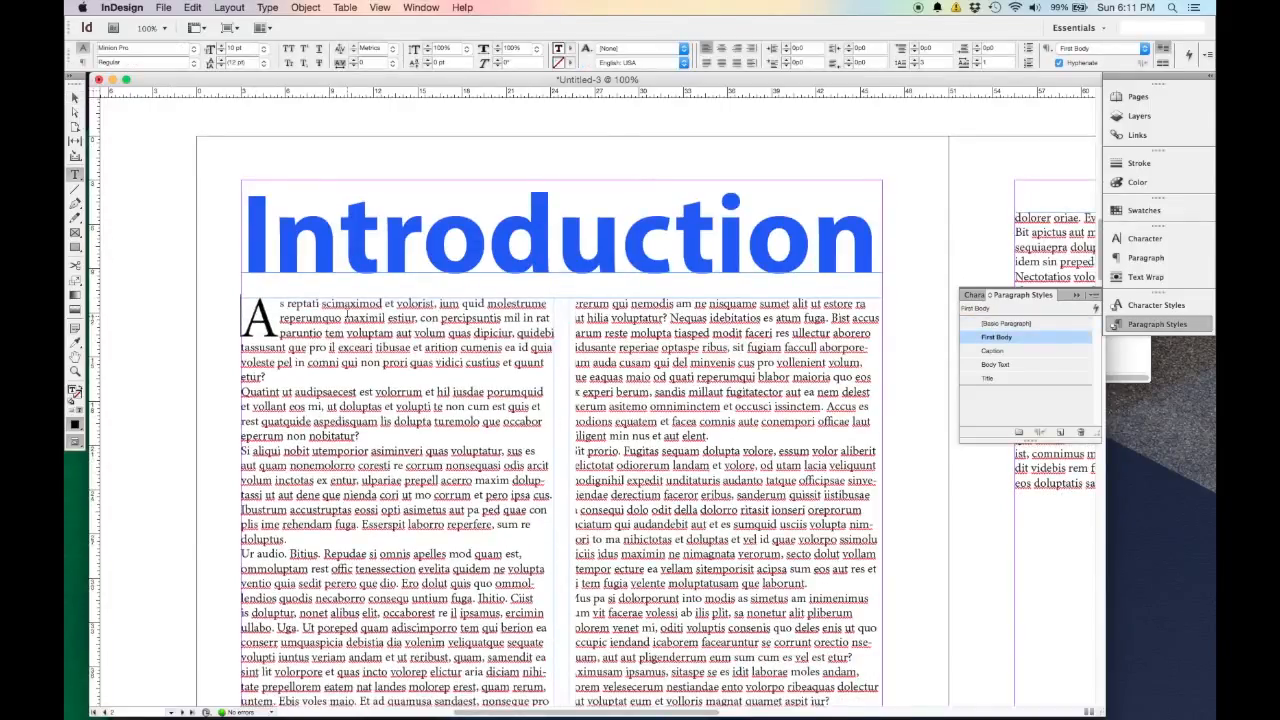
left_click(75, 98)
left_click(135, 223)
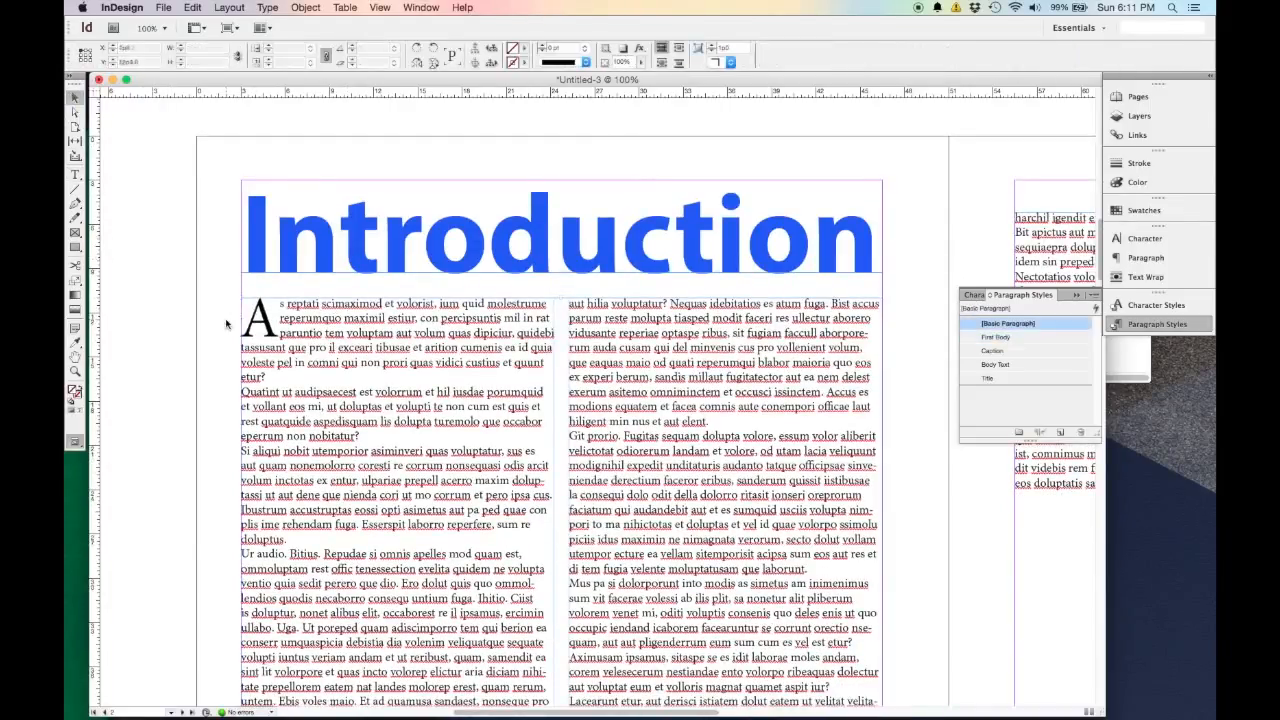
Move the two-column body frame on page 2 down and extend the title frame downward to take in the opening paragraph.
scroll(228, 323, "down", 2)
scroll(300, 310, "down", 3)
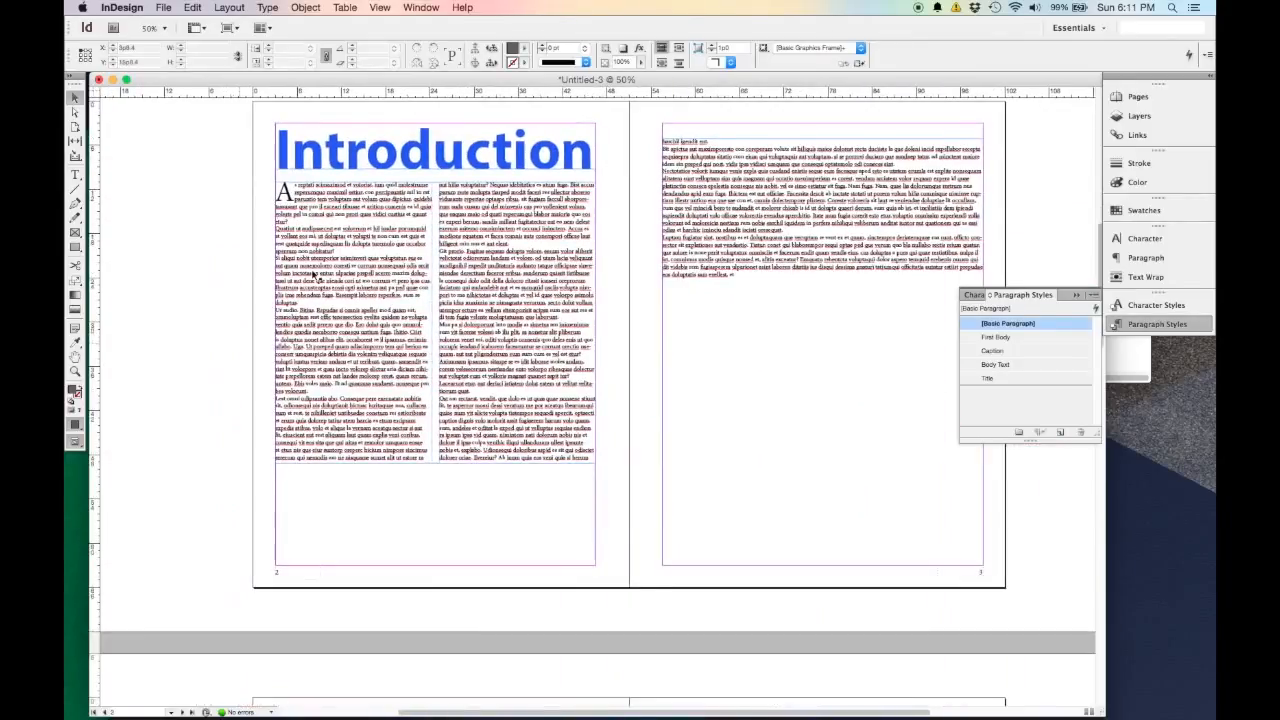
left_click(491, 394)
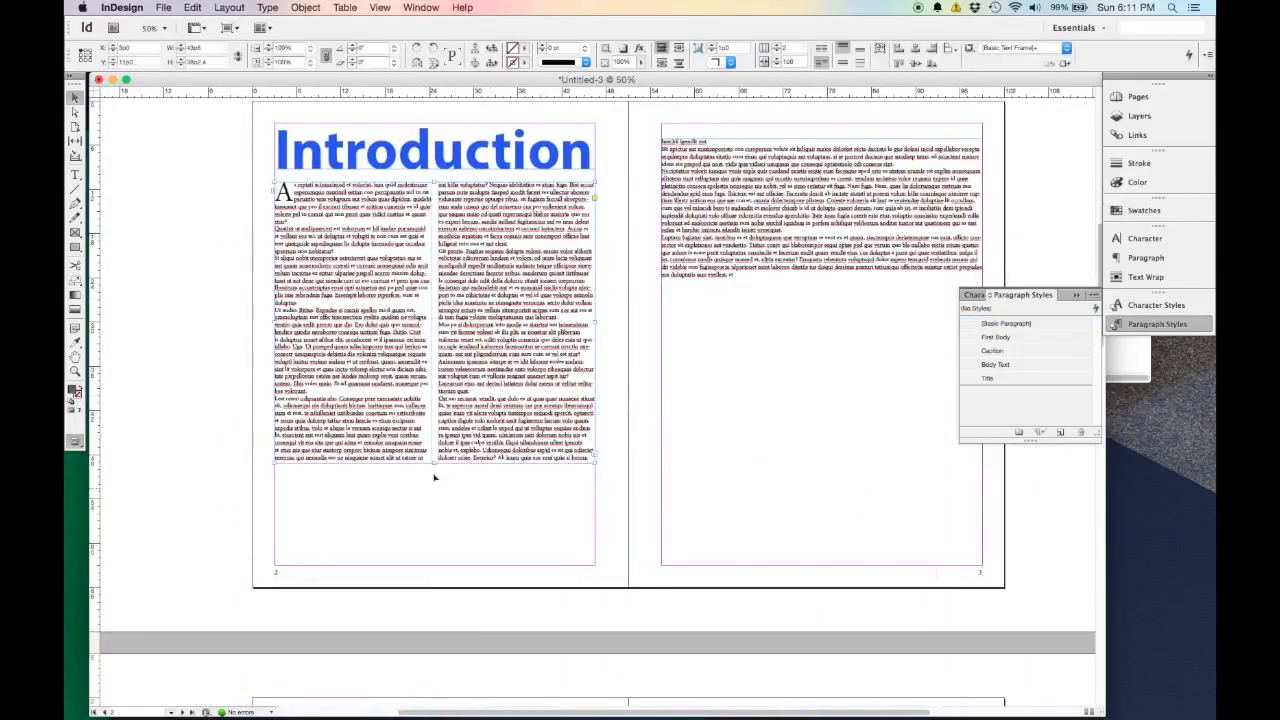
left_click_drag(491, 394, 491, 435)
left_click(470, 158)
left_click_drag(434, 169, 435, 195)
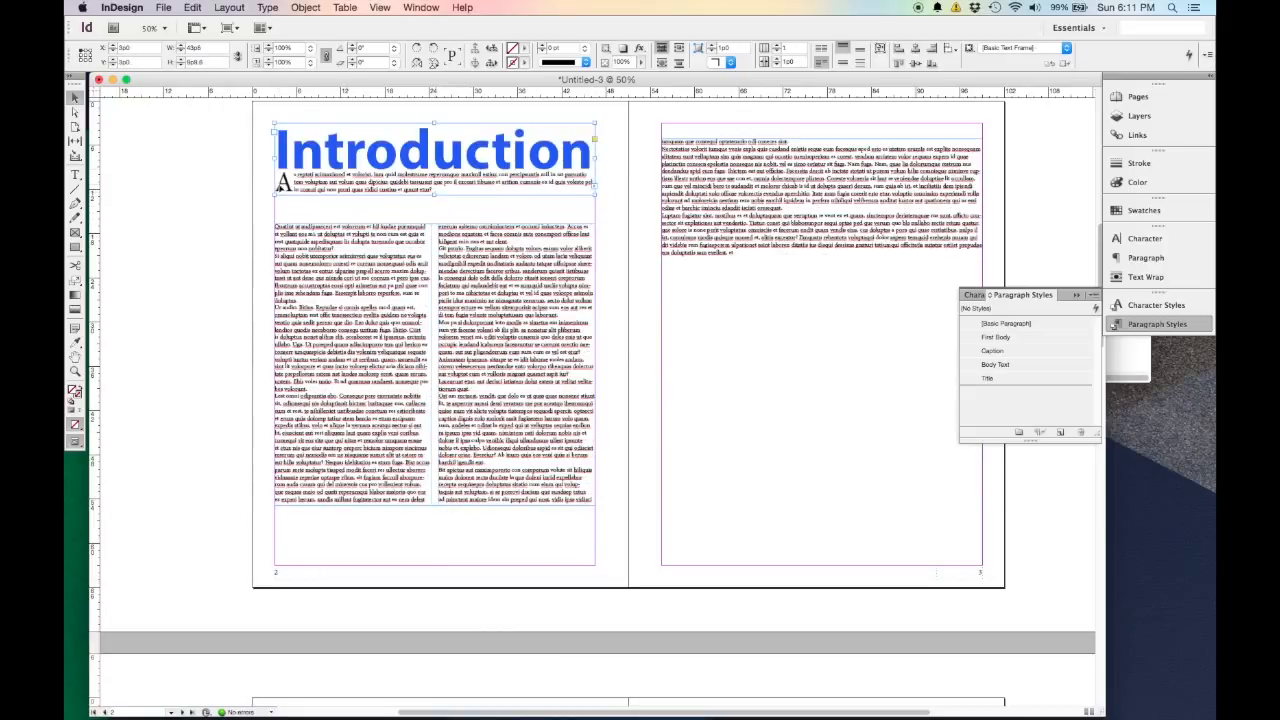
Try to push the opening paragraph into the lower frame with a paragraph return after the heading, and undo it.
scroll(319, 164, "up", 2)
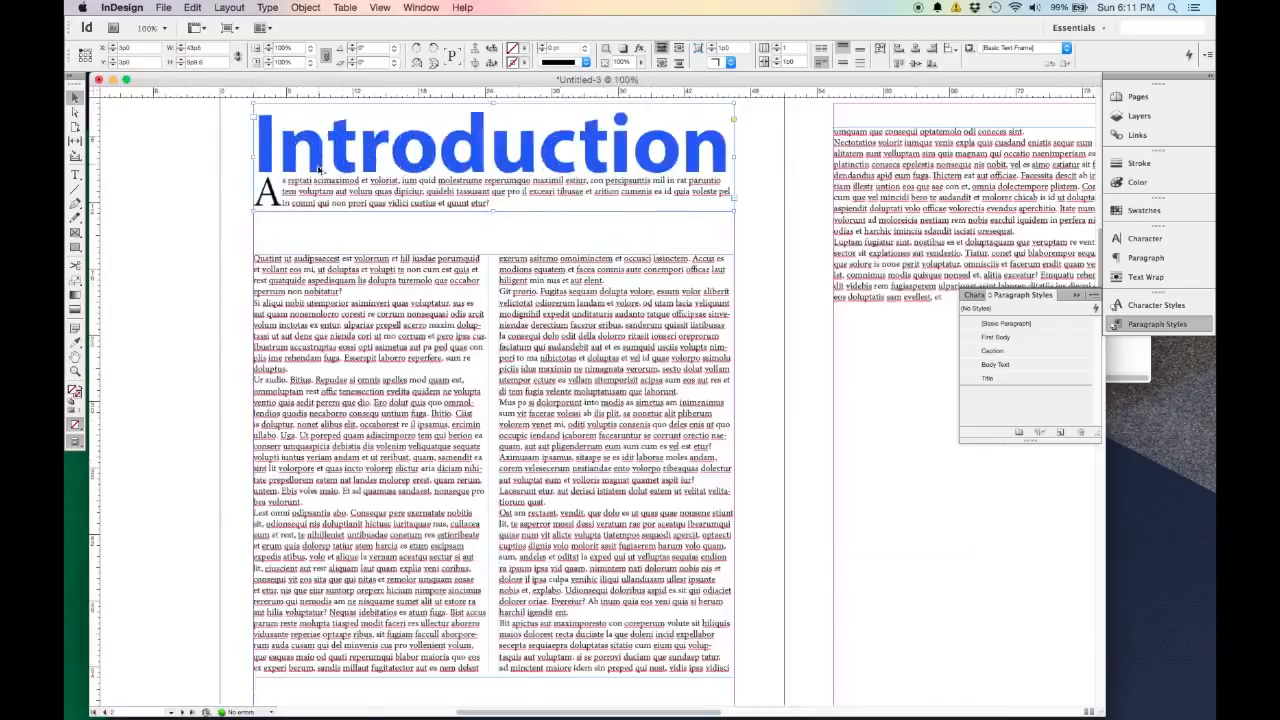
scroll(408, 274, "up", 2)
scroll(408, 274, "up", 1)
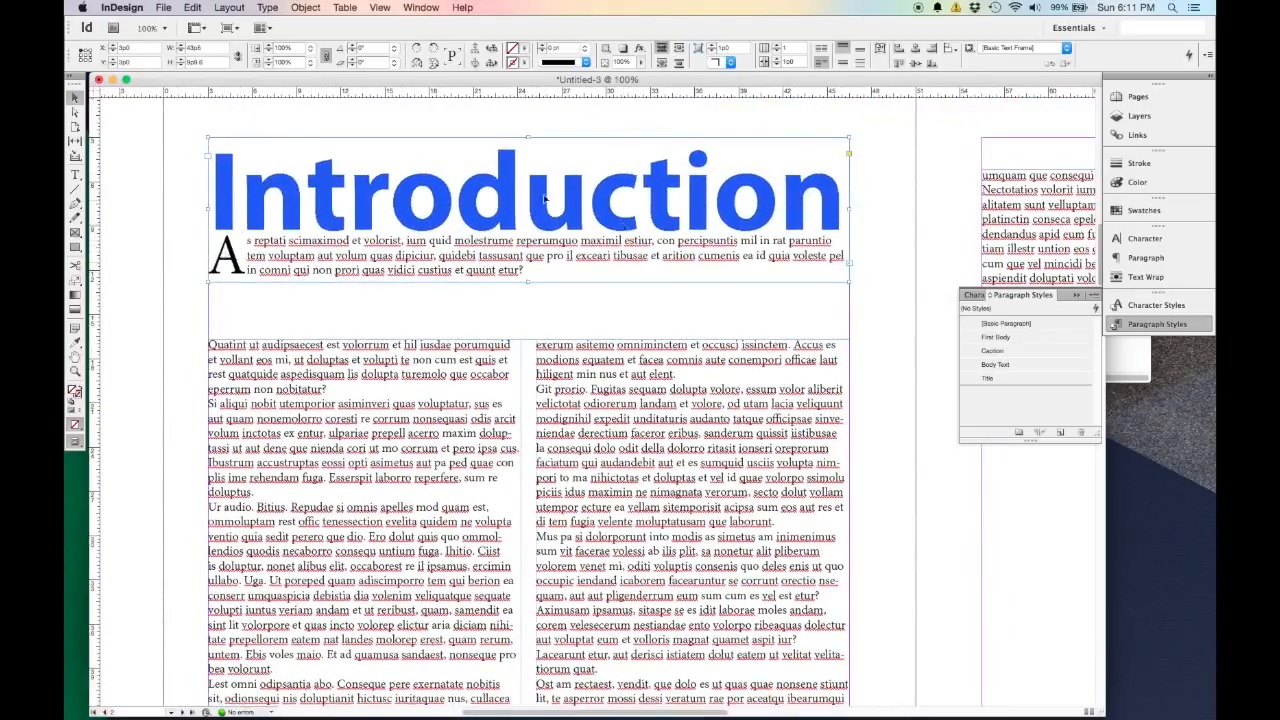
double_click(843, 215)
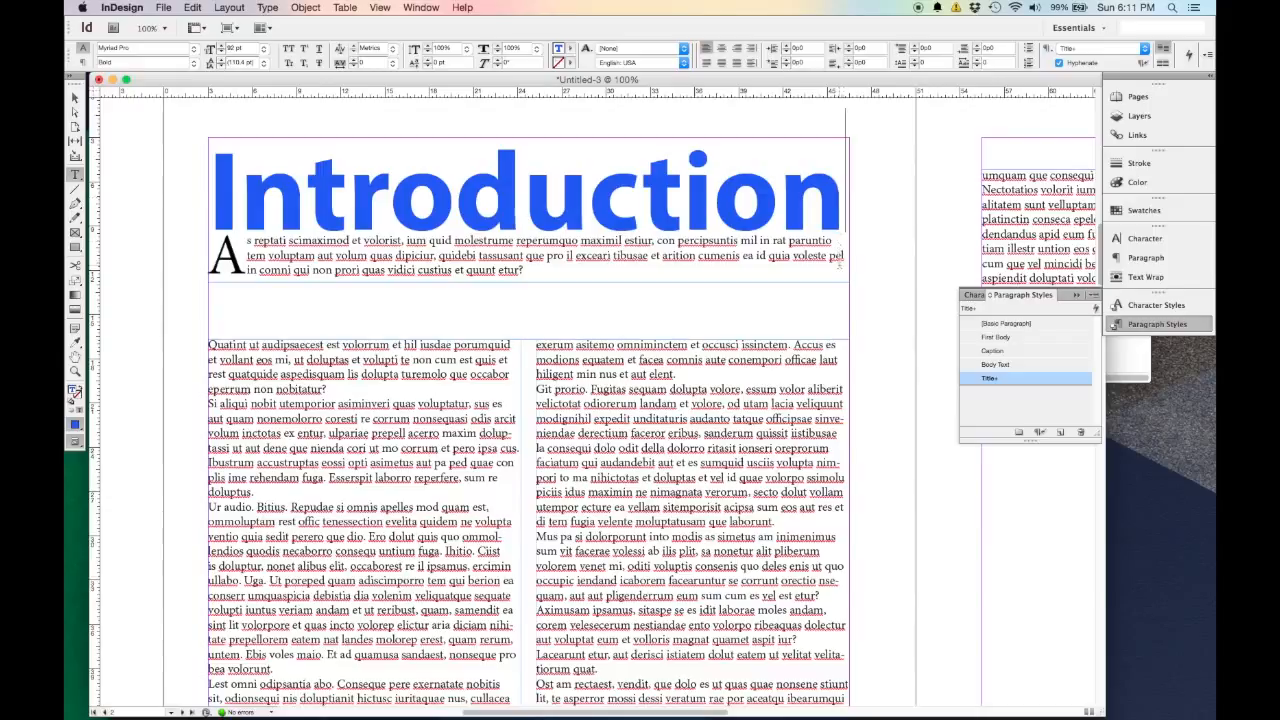
key("Return")
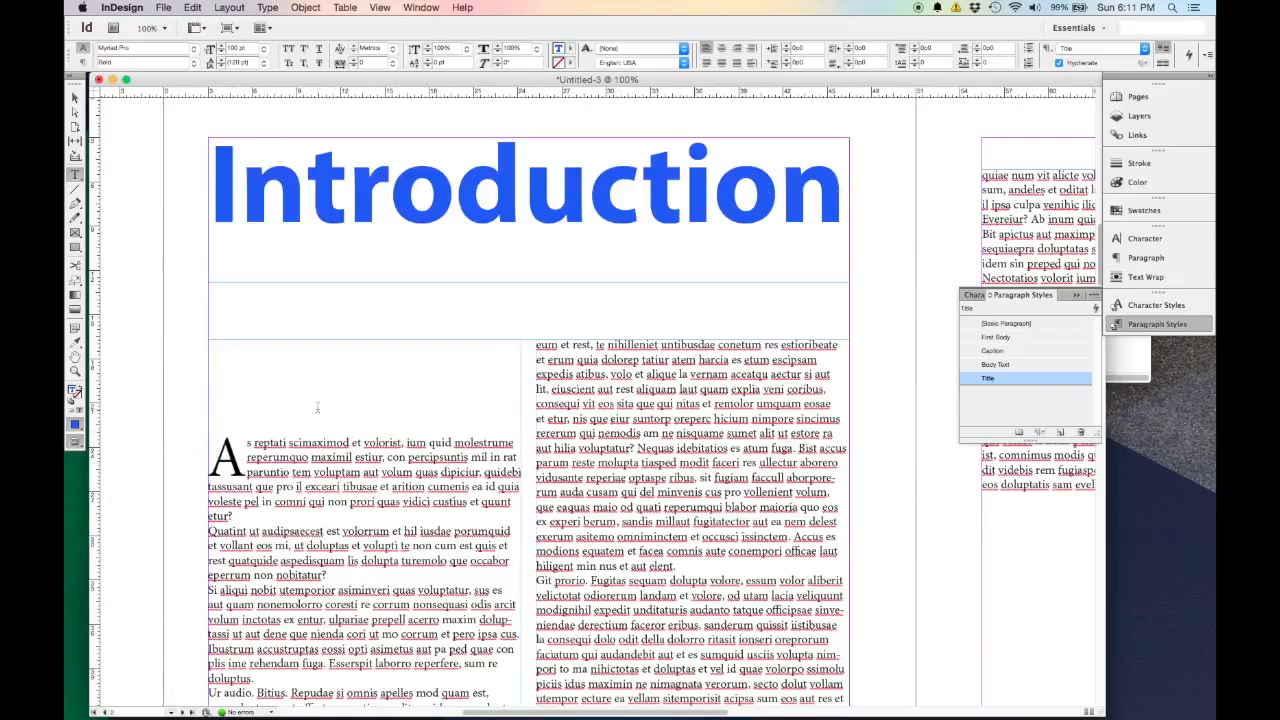
type("As reptati scimaximod et volorist, ium quid molestrume reperumquo maximil estiur, con percipsuntis mil in rat paruntio tem voluptam aut volum quas dipiciur, quidebi tassusant que pro il exceari tibusae et arition cumenis ea id quia voleste pel in comni qui non prori quas vidici custius et quunt etur?")
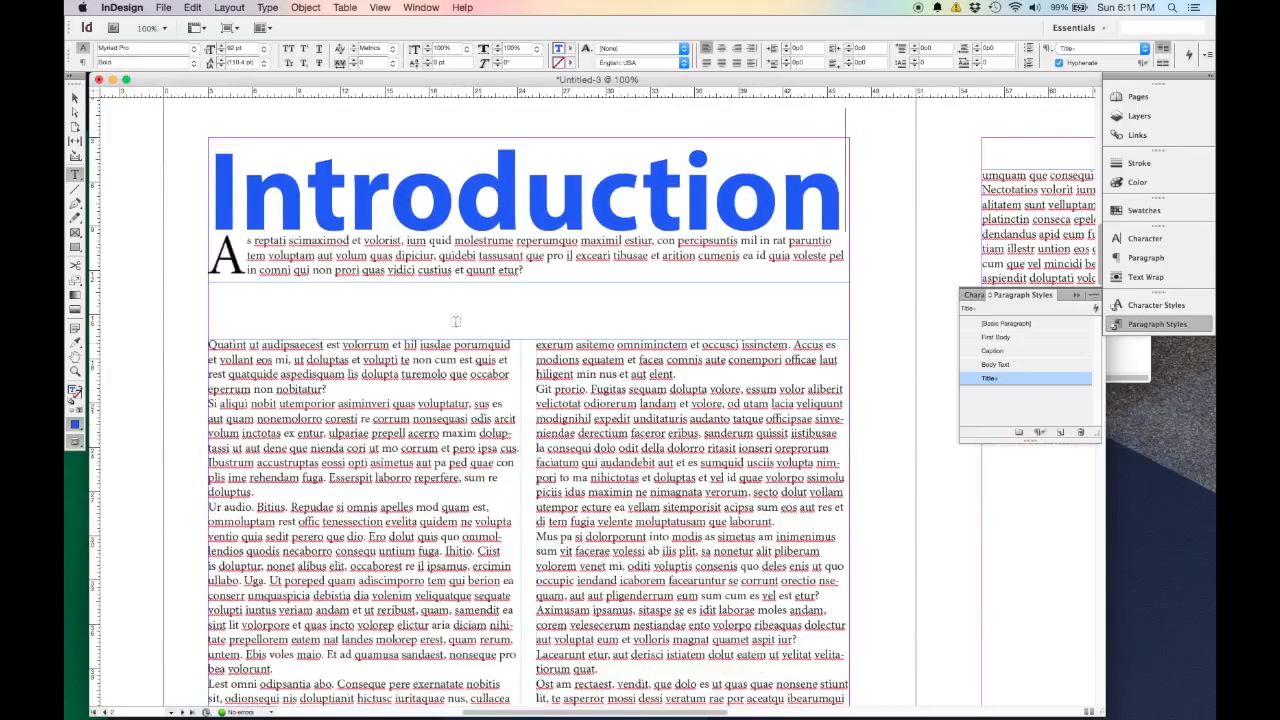
Shorten the title frame to hold only the heading, and extend it down again over several text lines.
left_click(74, 97)
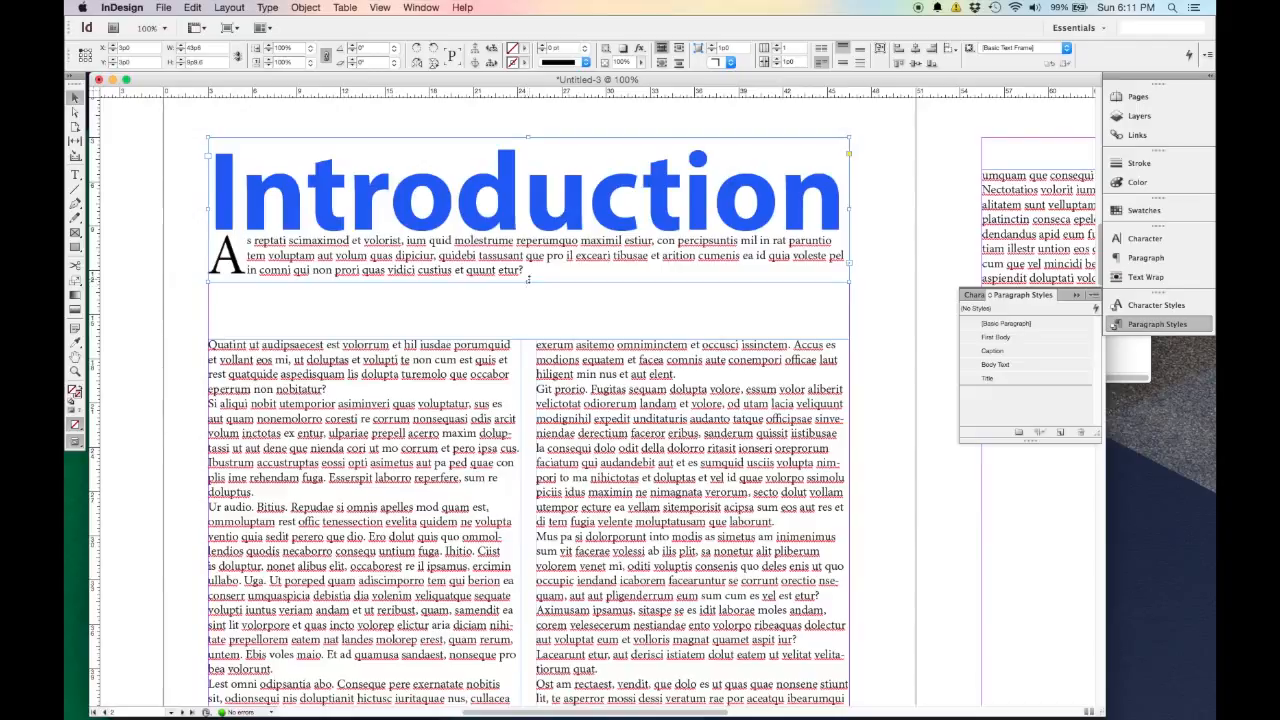
left_click_drag(528, 281, 535, 237)
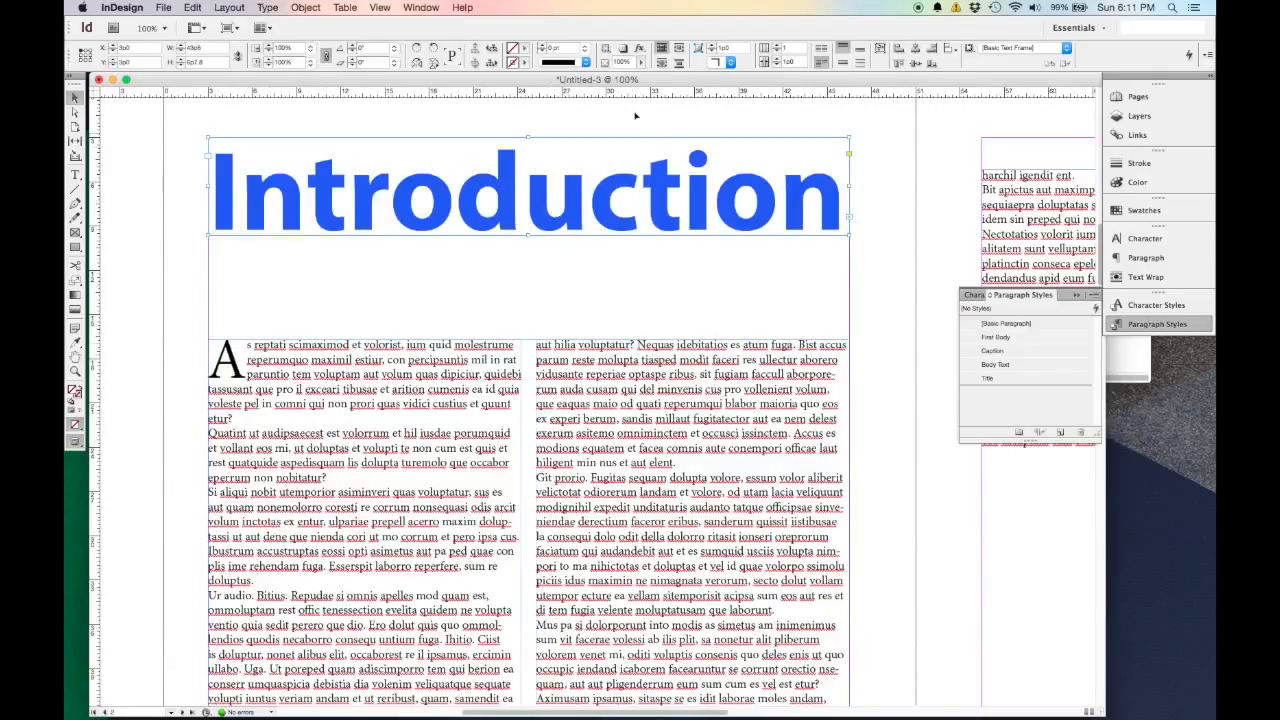
left_click_drag(528, 236, 530, 297)
Insert a frame break directly after the "Introduction" heading to send the following text to the next frame.
double_click(842, 214)
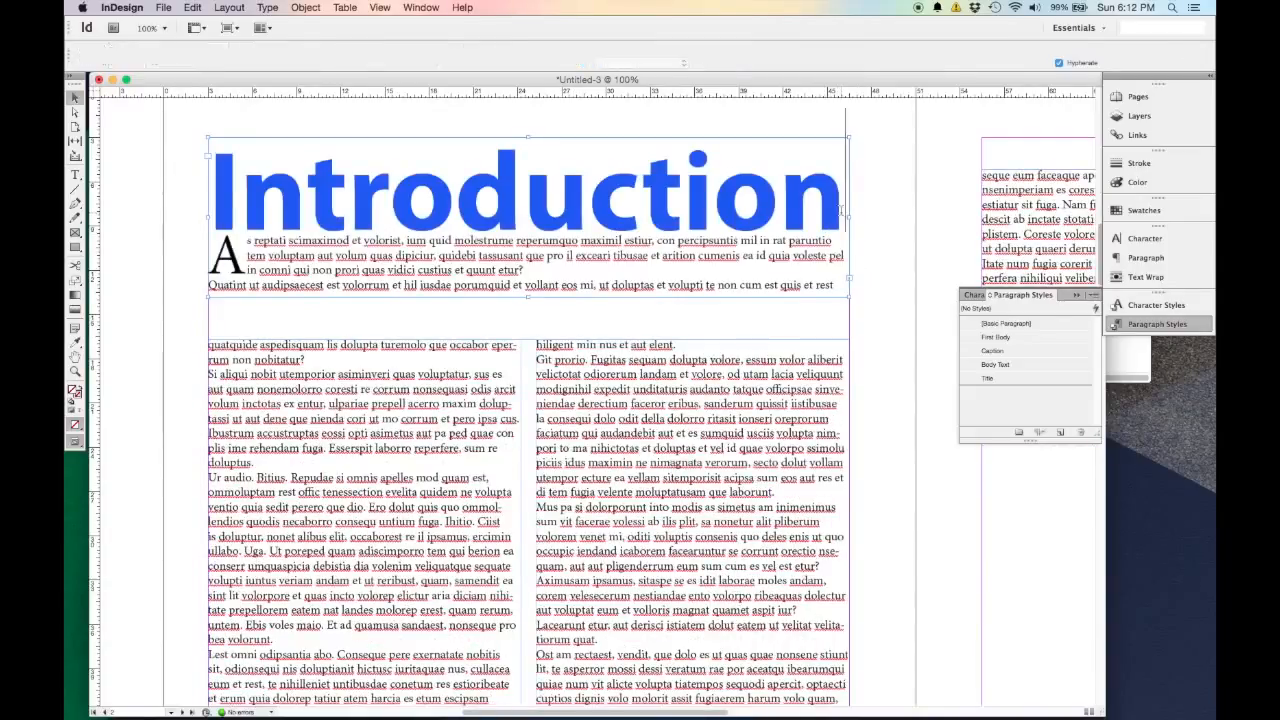
left_click(274, 7)
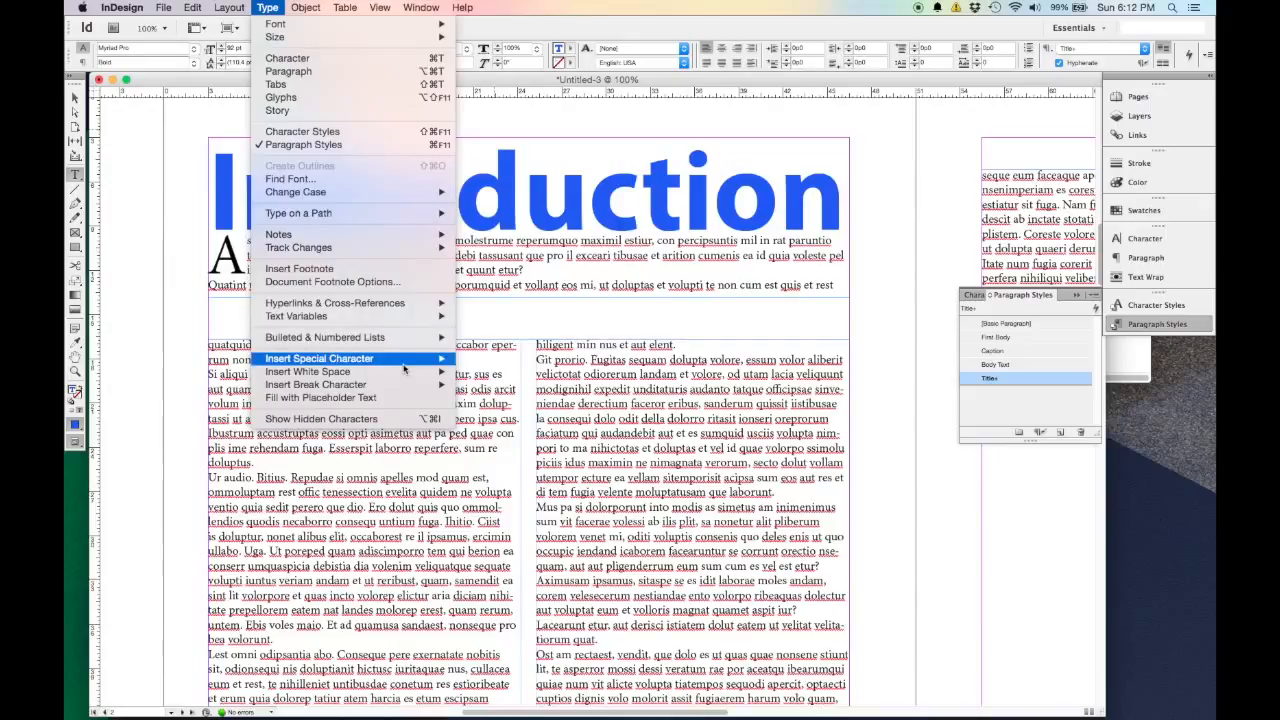
mouse_move(405, 368)
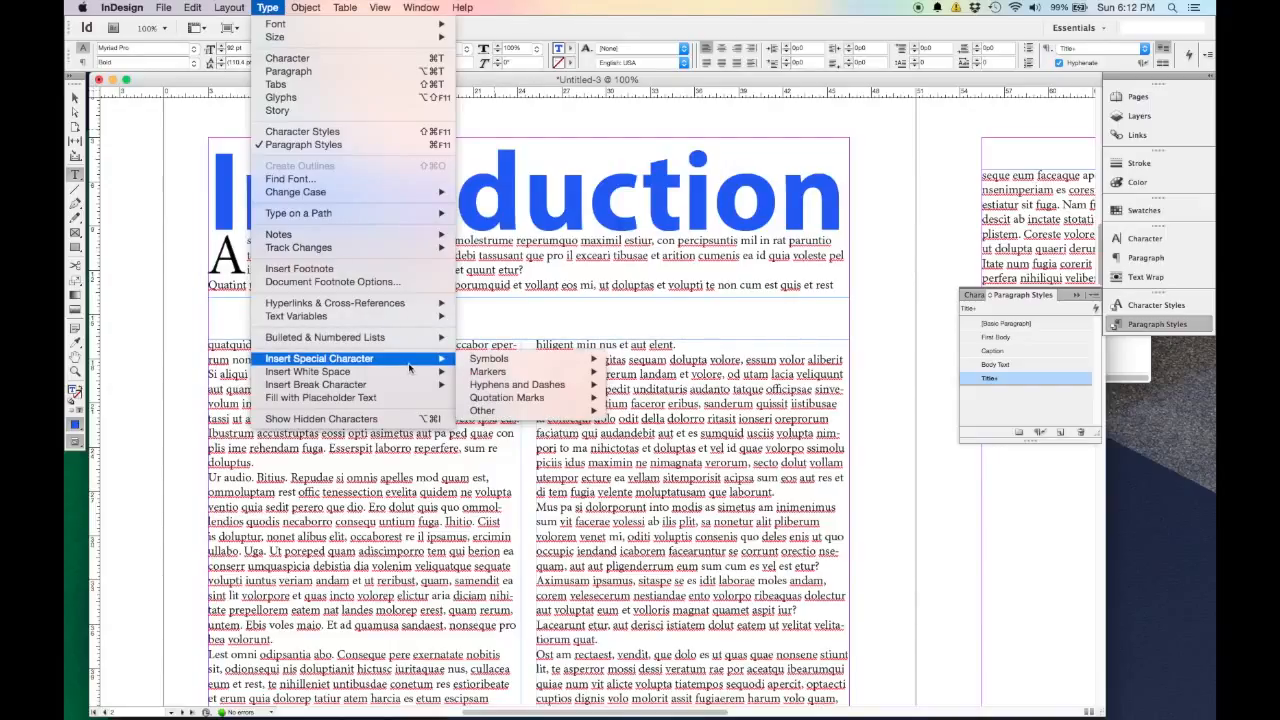
mouse_move(482, 373)
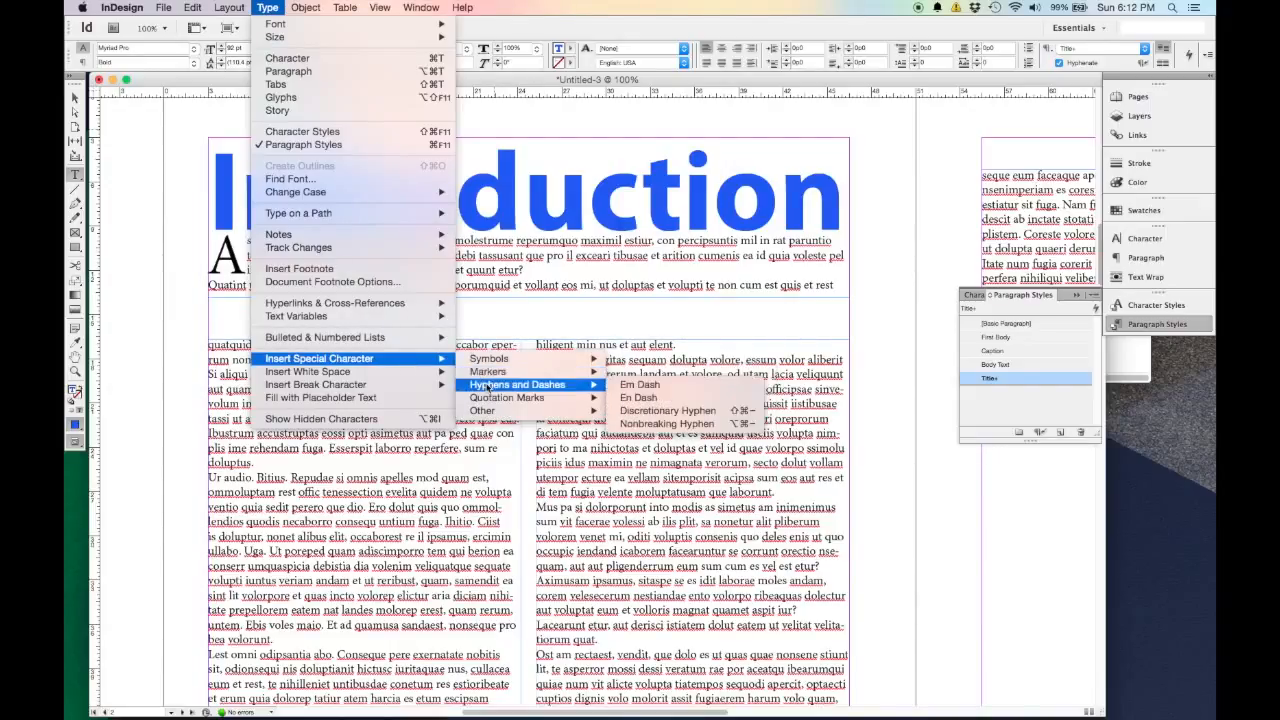
mouse_move(349, 386)
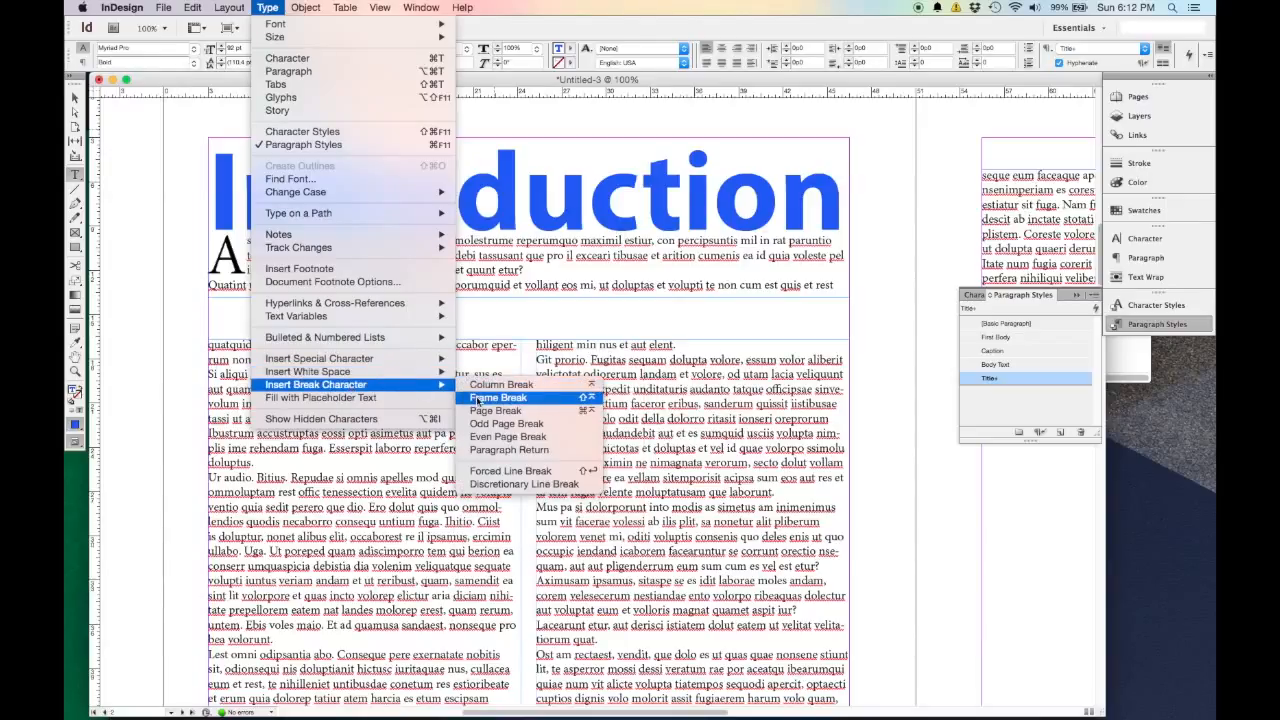
left_click(482, 398)
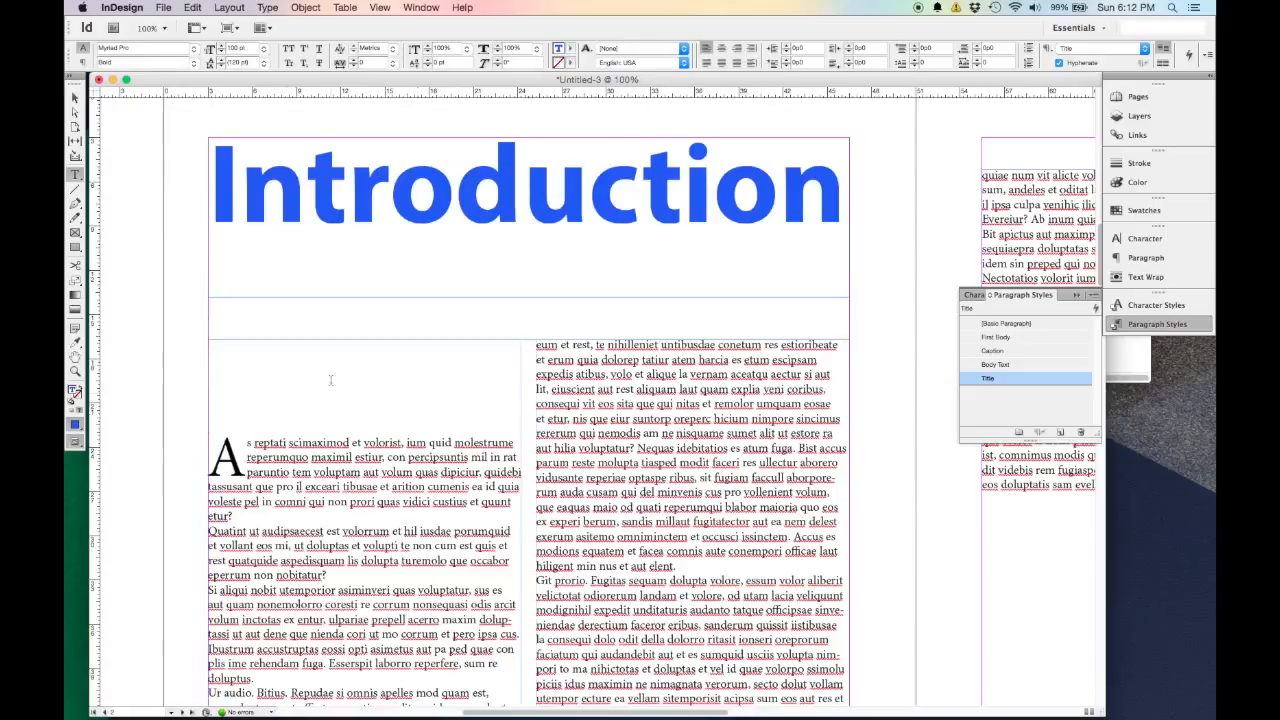
Apply Body Text to the blank line before the opening paragraph, and replace the frame break with empty lines after the heading.
left_click(1018, 364)
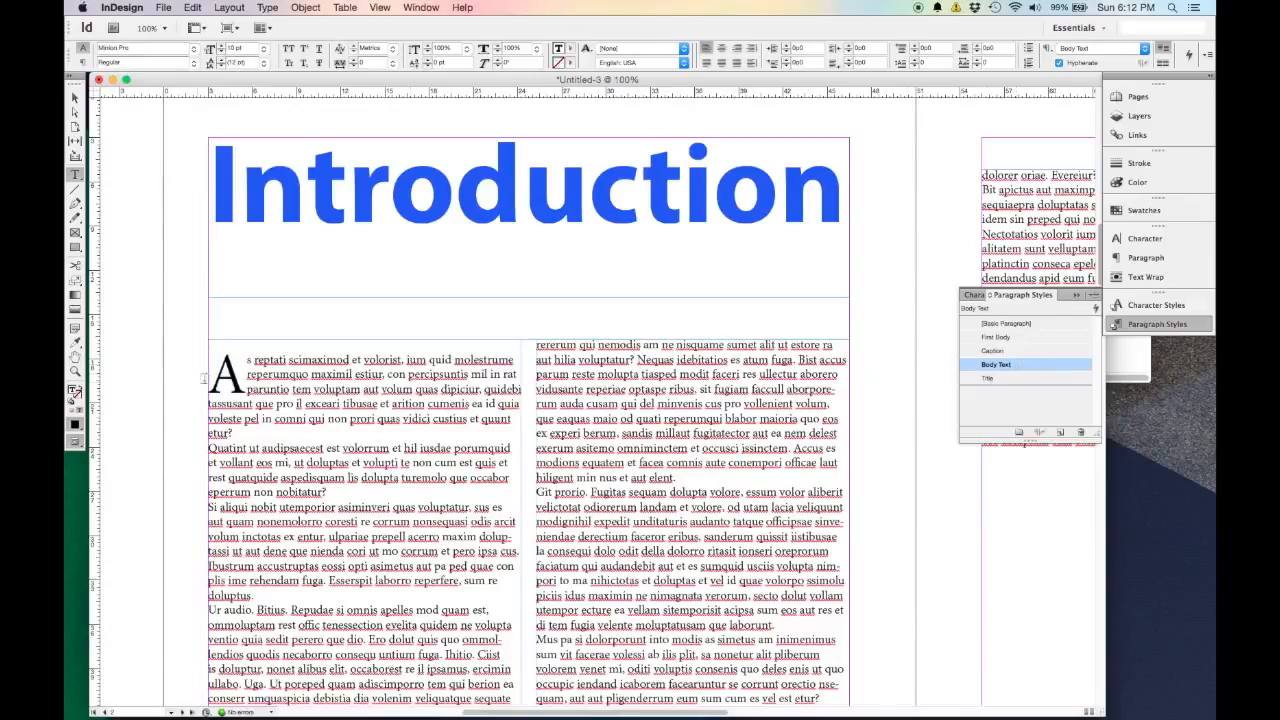
key("BackSpace")
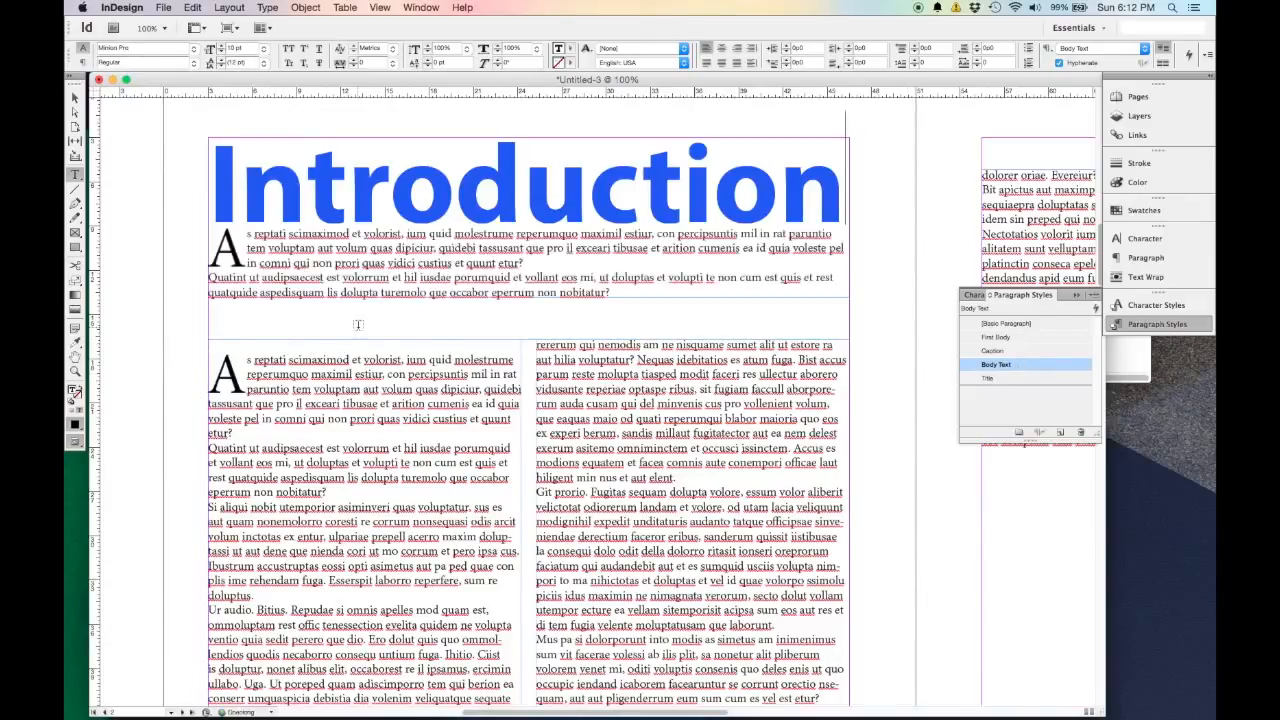
key("Return")
key("Return")
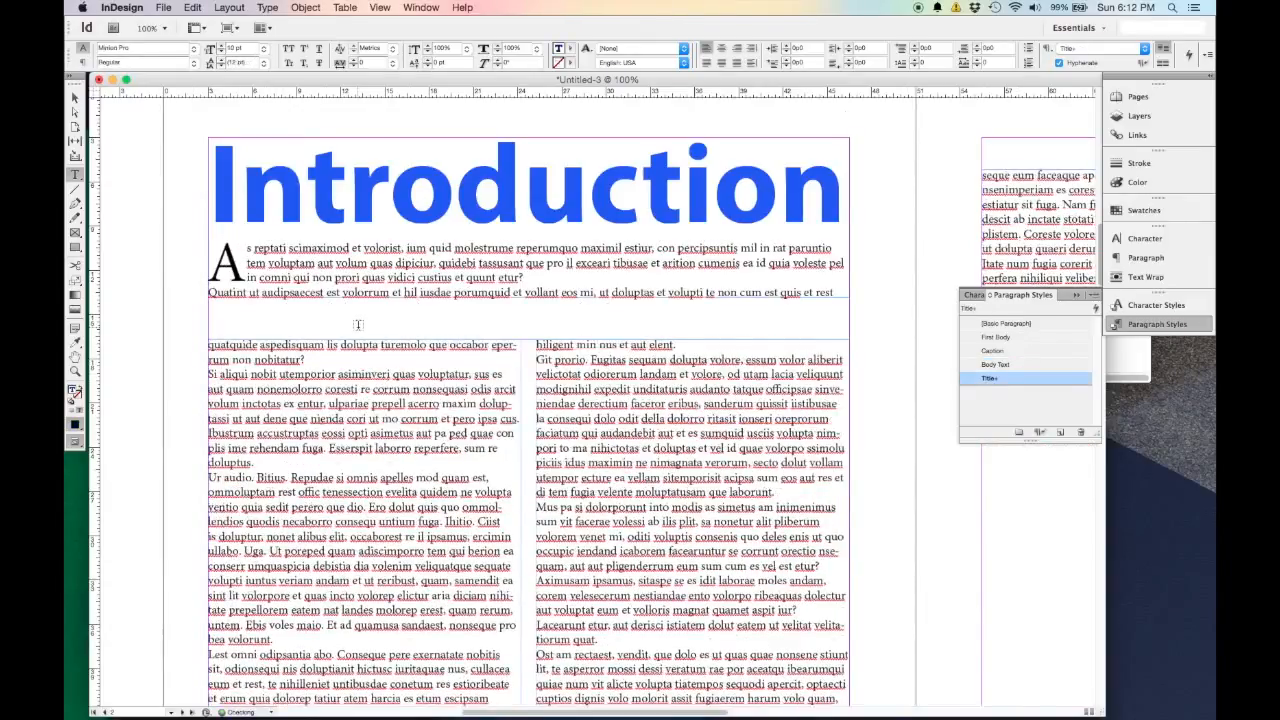
key("Return")
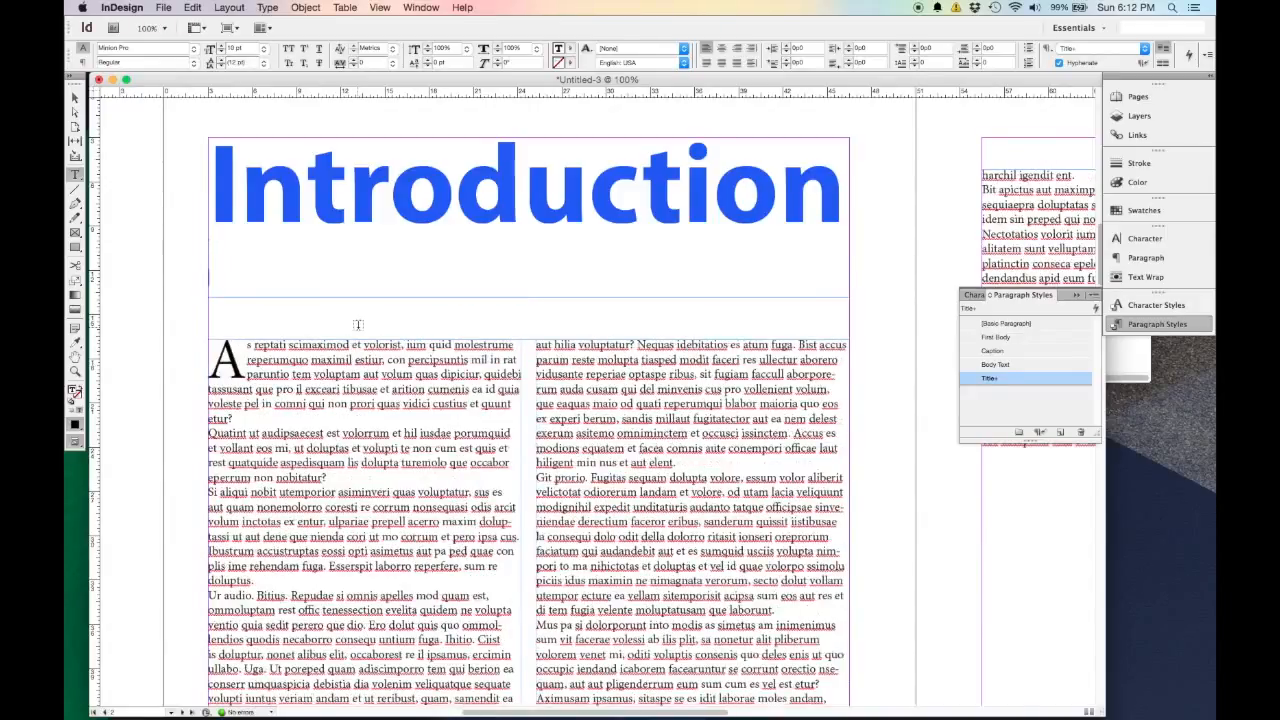
left_click(74, 96)
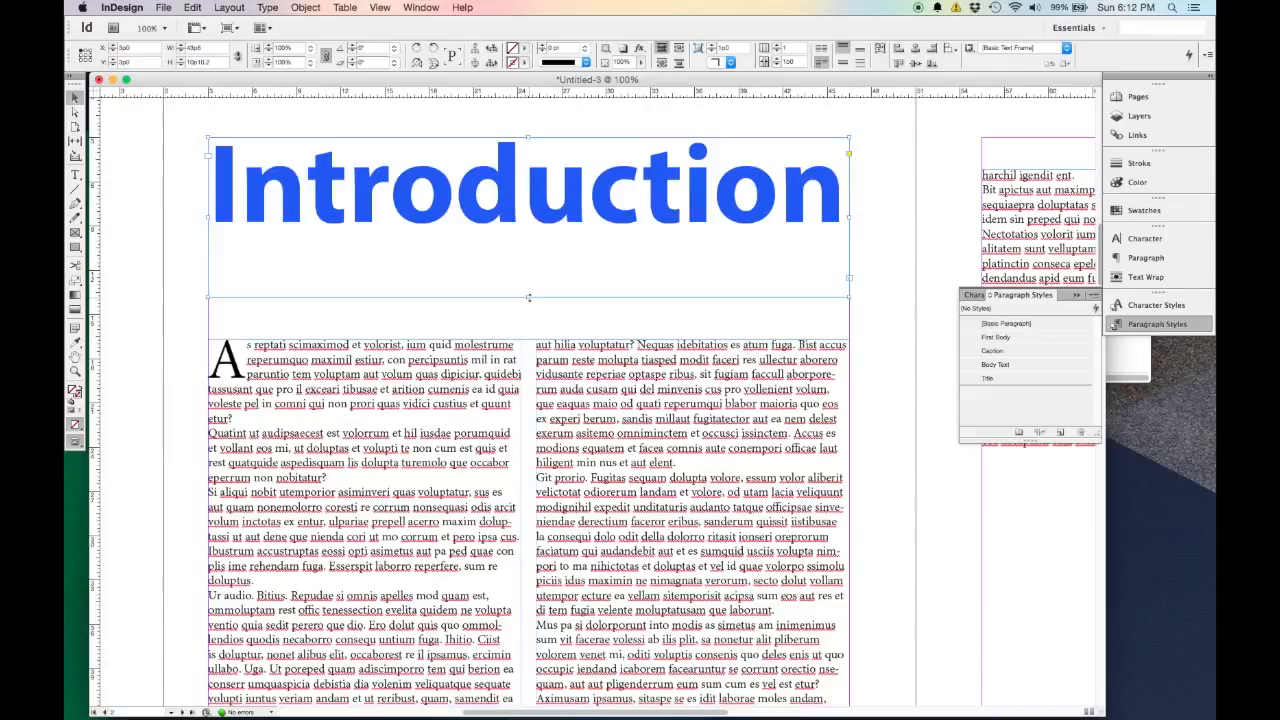
Undo the empty lines added after the heading.
key("super+z")
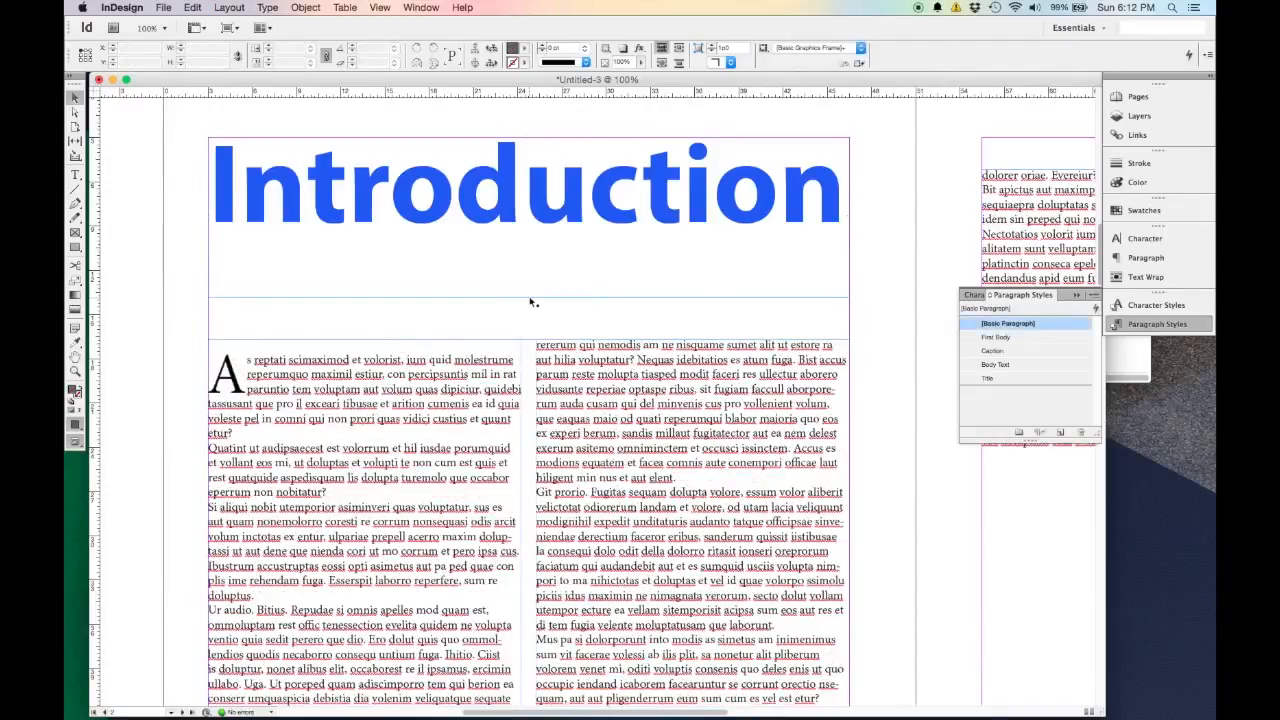
key("super+z")
left_click(192, 8)
left_click(215, 40)
left_click(470, 264)
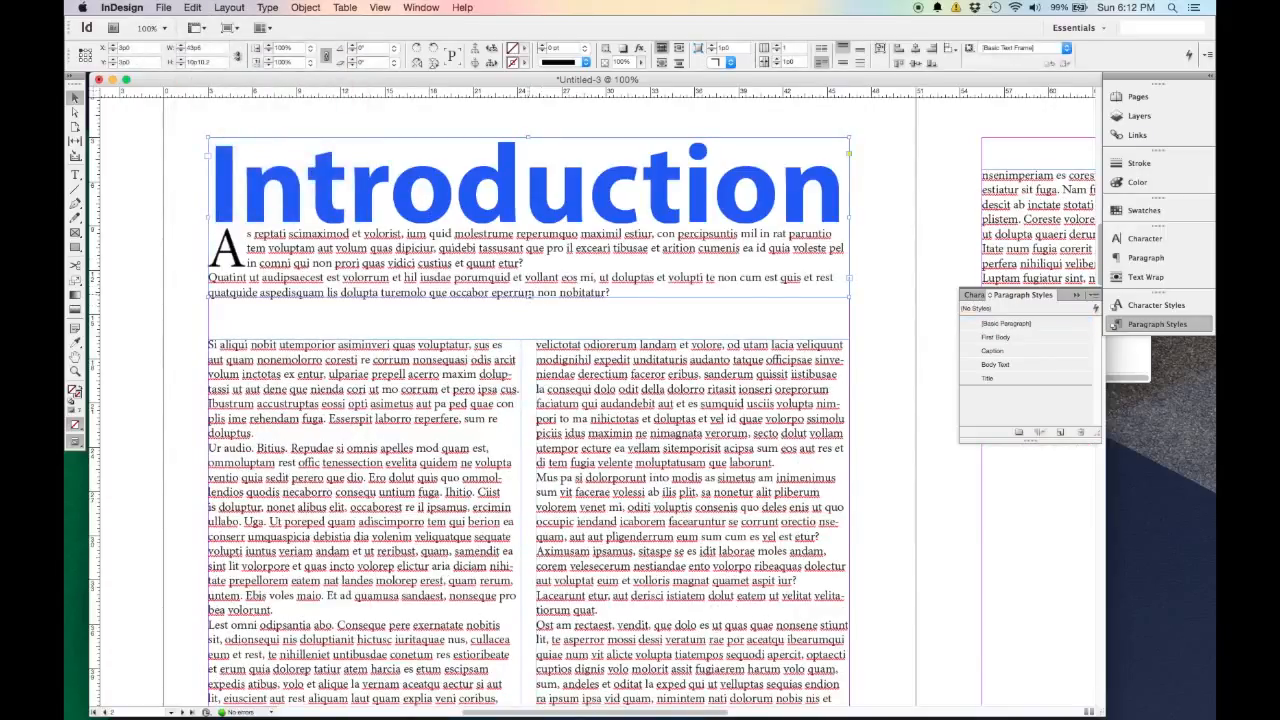
Shorten the title frame from below so it holds only the "Introduction" heading.
left_click_drag(529, 297, 530, 229)
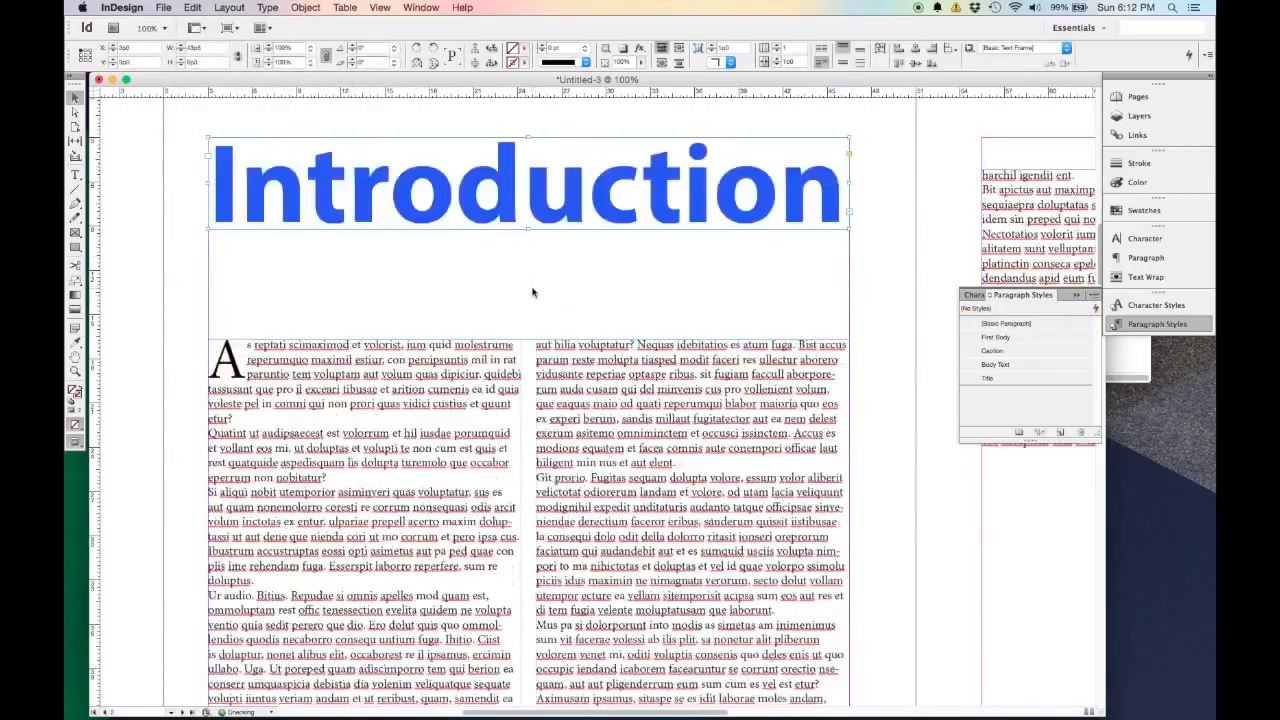
left_click(590, 283)
Move the two-column body frame up directly beneath the heading and extend it down to page 2's bottom margin.
key("super+minus")
key("super+minus")
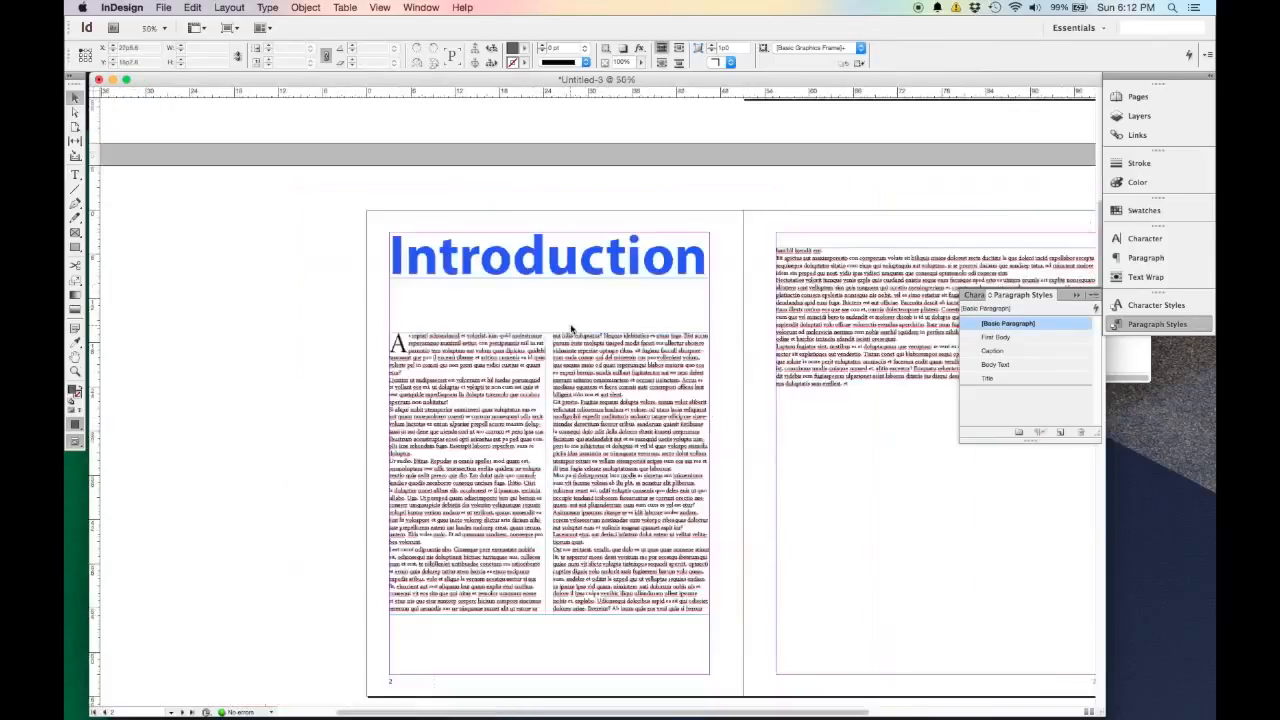
scroll(601, 364, "down", 3)
scroll(601, 364, "right", 3)
mouse_move(552, 402)
left_mouse_down()
mouse_move(552, 362)
mouse_move(531, 394)
left_mouse_up()
left_click(658, 427)
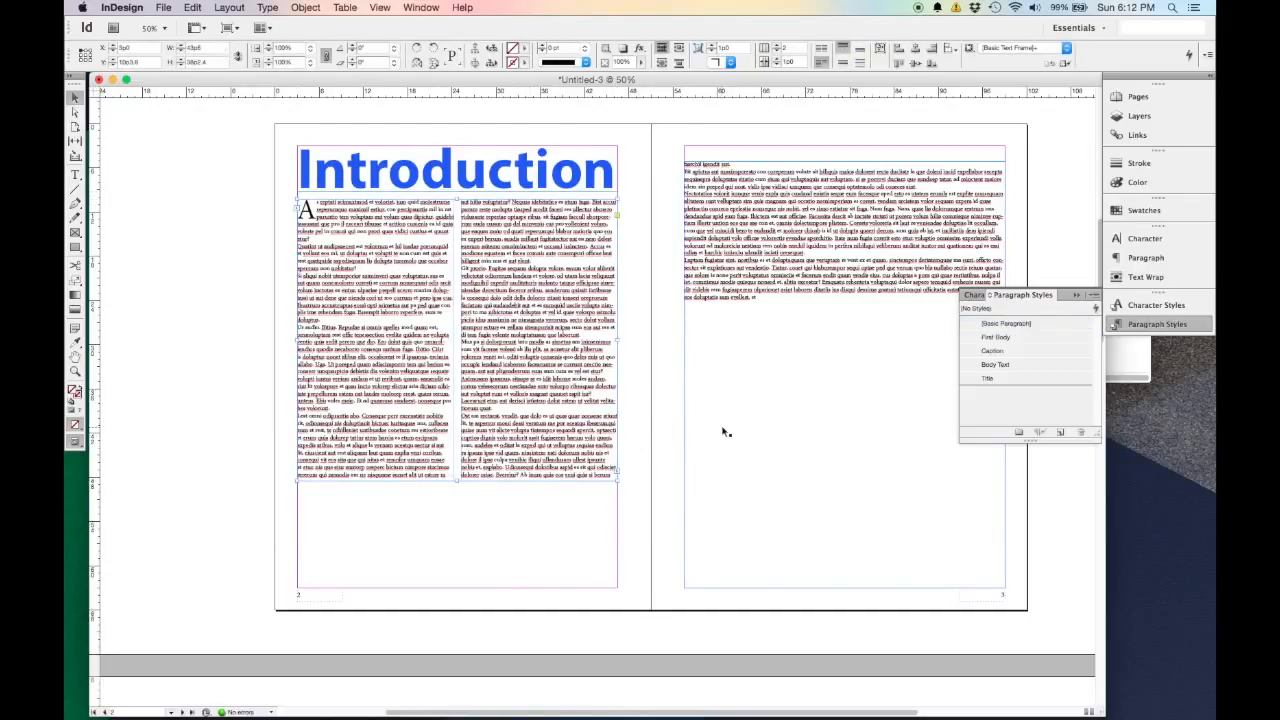
left_click_drag(457, 481, 460, 588)
Divide the page 3 text frame into three columns and place the text cursor in its text.
left_click(755, 188)
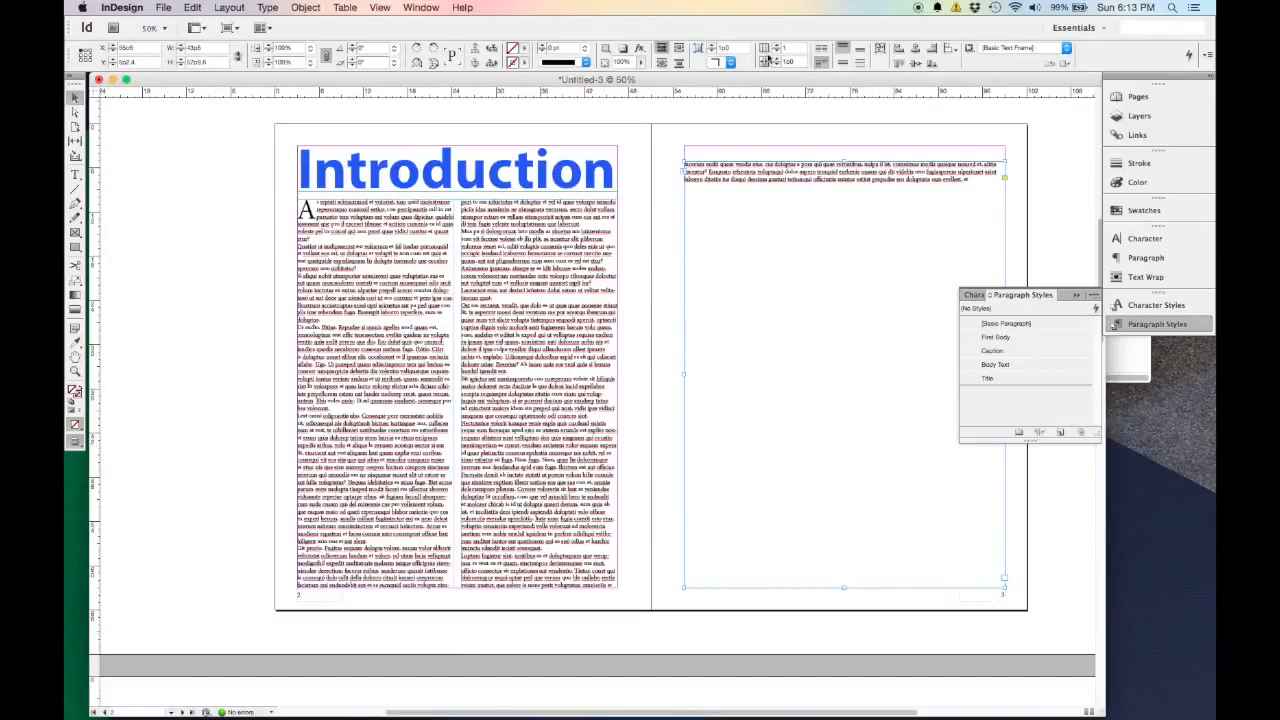
left_click(778, 47)
left_click(778, 47)
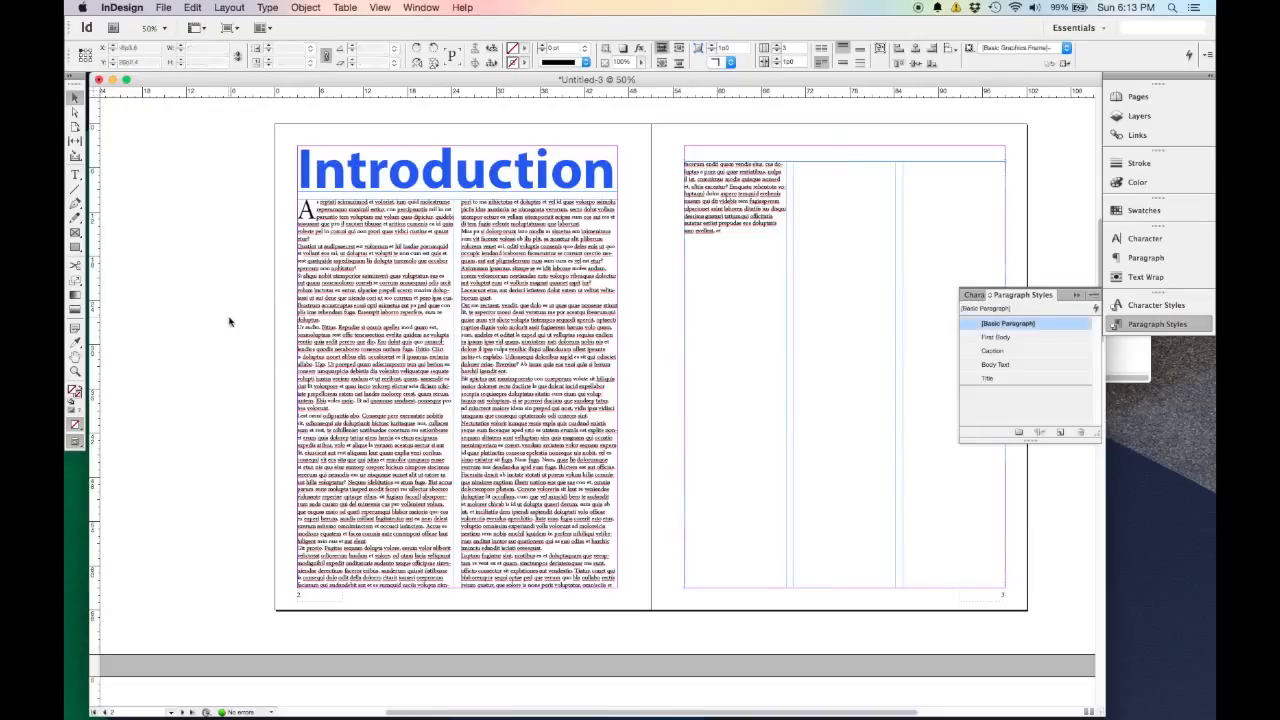
double_click(771, 277)
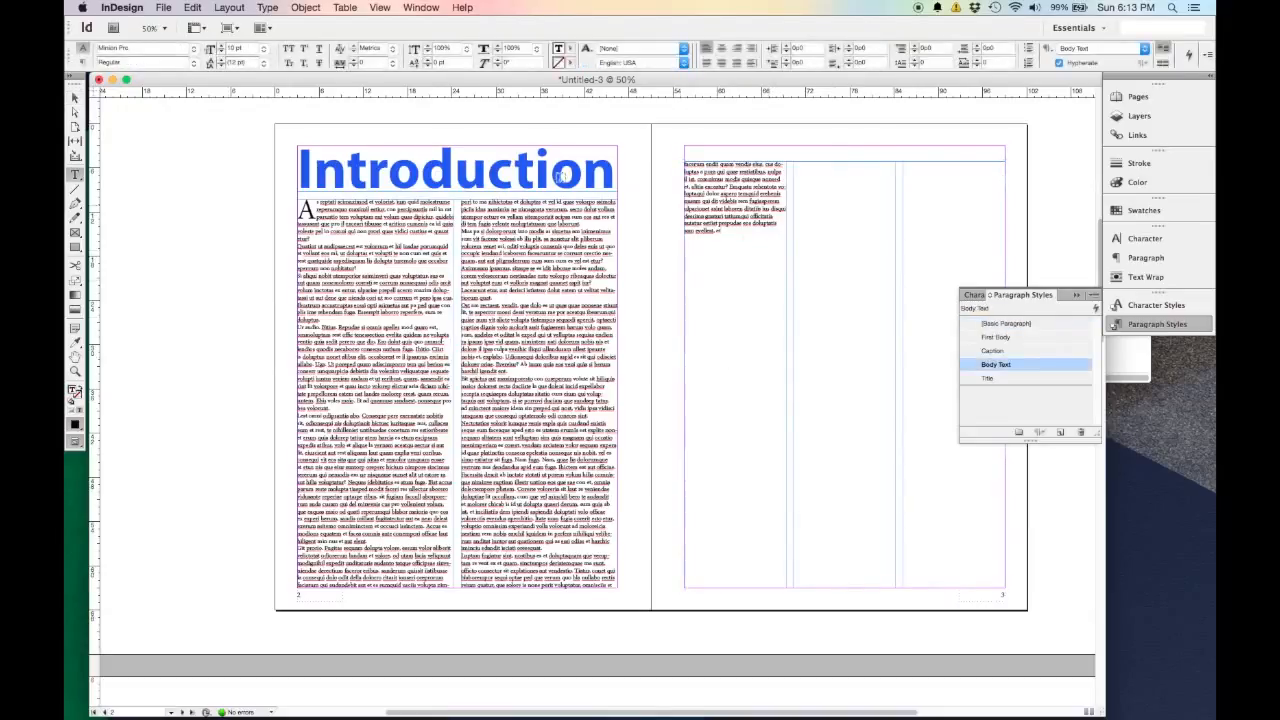
Fill the three-column text frame on page 3 with placeholder text and deselect it.
left_click(264, 7)
left_click(264, 8)
left_click(264, 8)
mouse_move(282, 40)
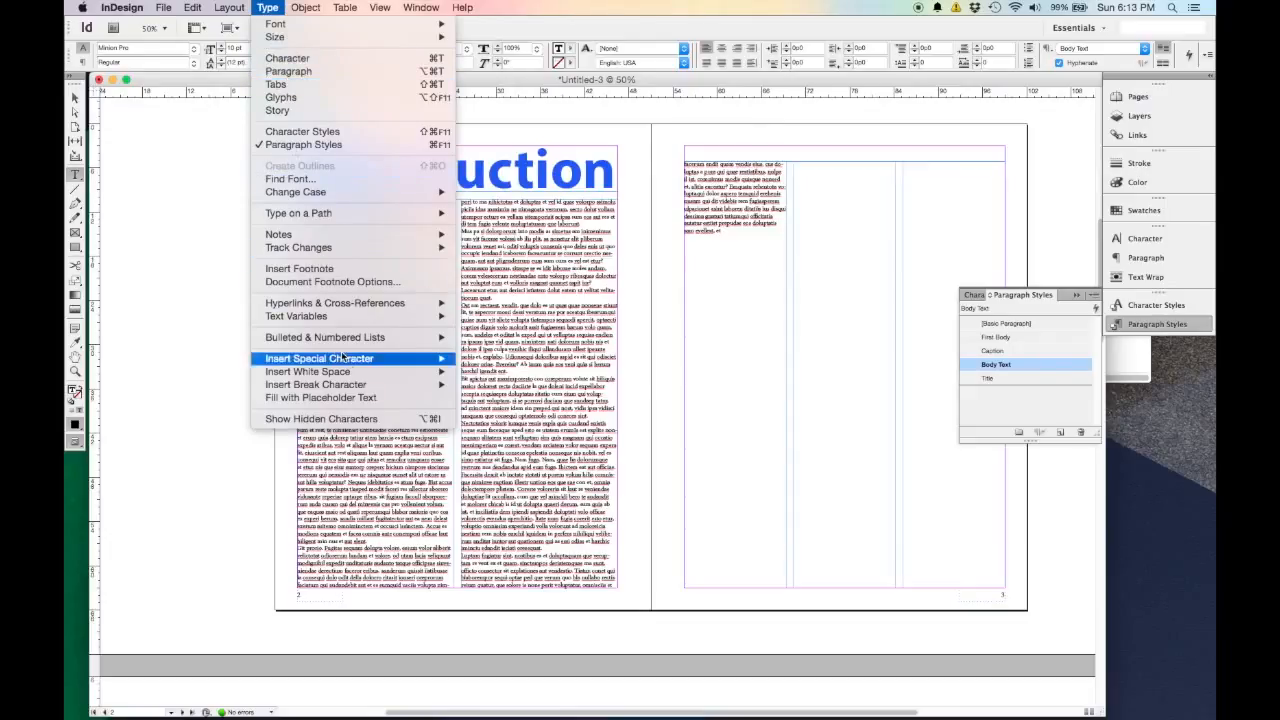
left_click(375, 398)
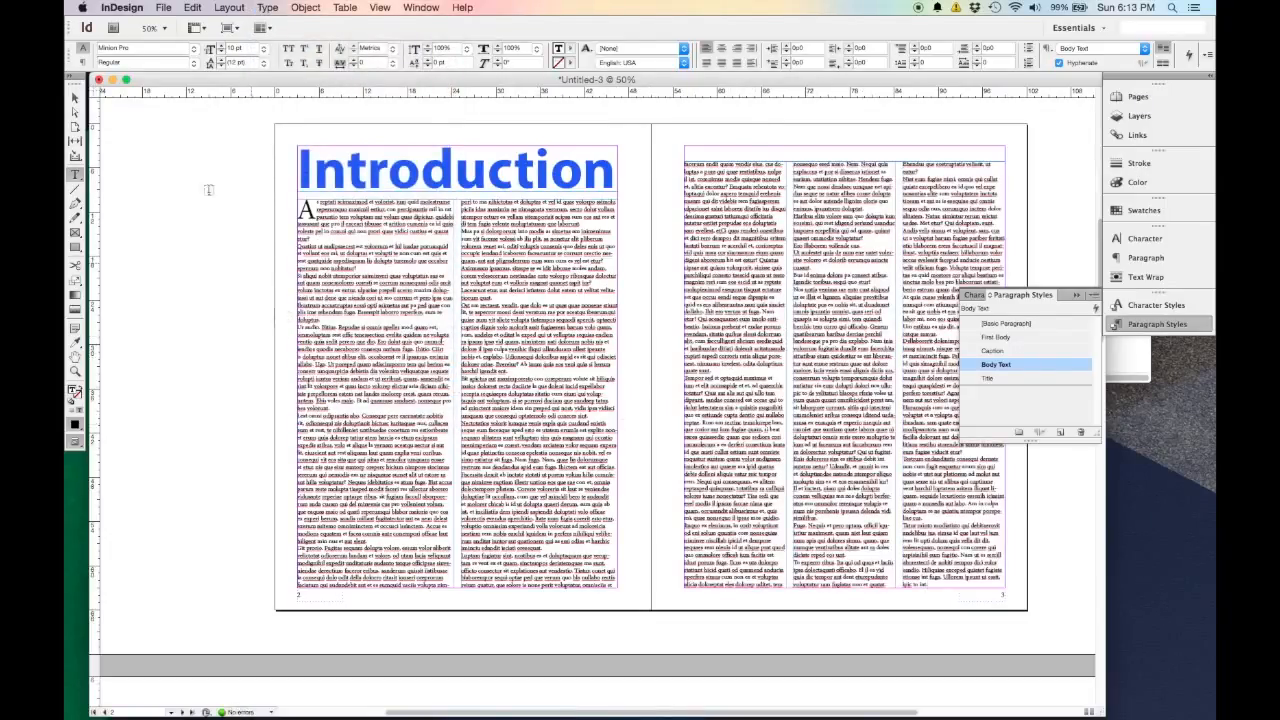
left_click(75, 98)
left_click(196, 182)
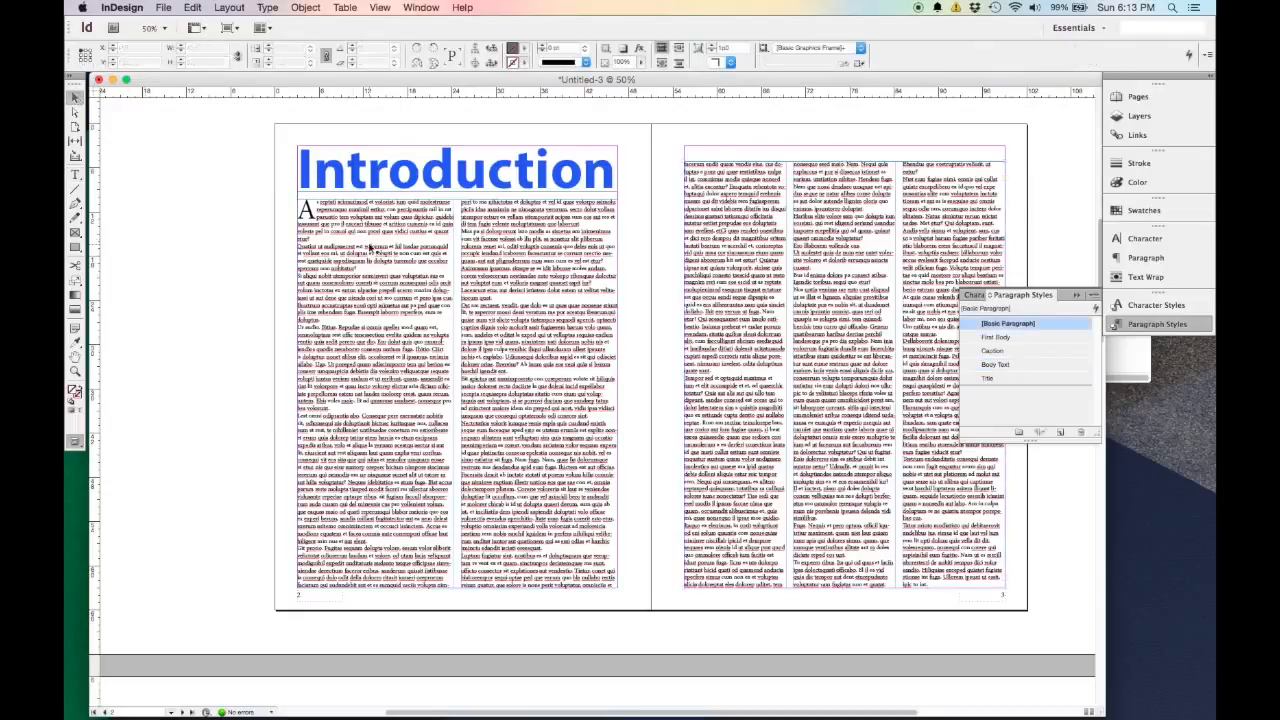
left_click(545, 290)
left_click(257, 277)
Place the image Citi Bike Launch.jpg over the page 2 body text and move it against that page's left margin.
scroll(190, 255, "right", 3)
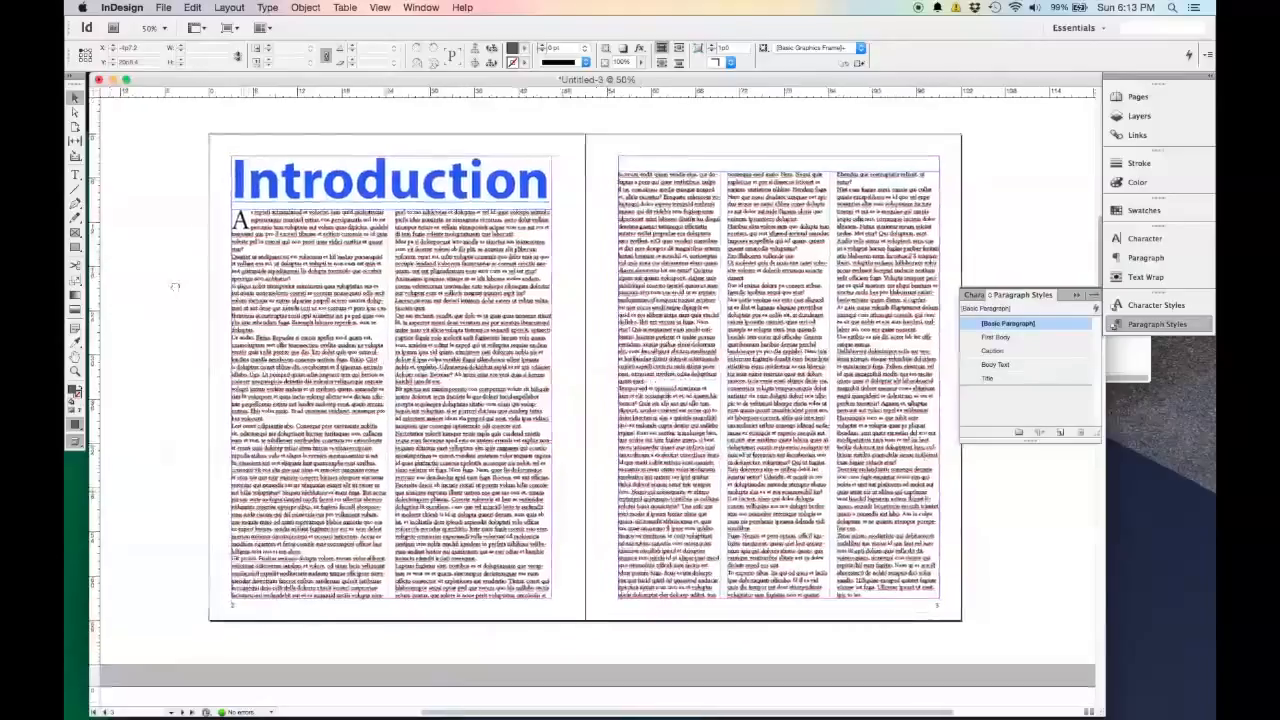
scroll(177, 288, "left", 1)
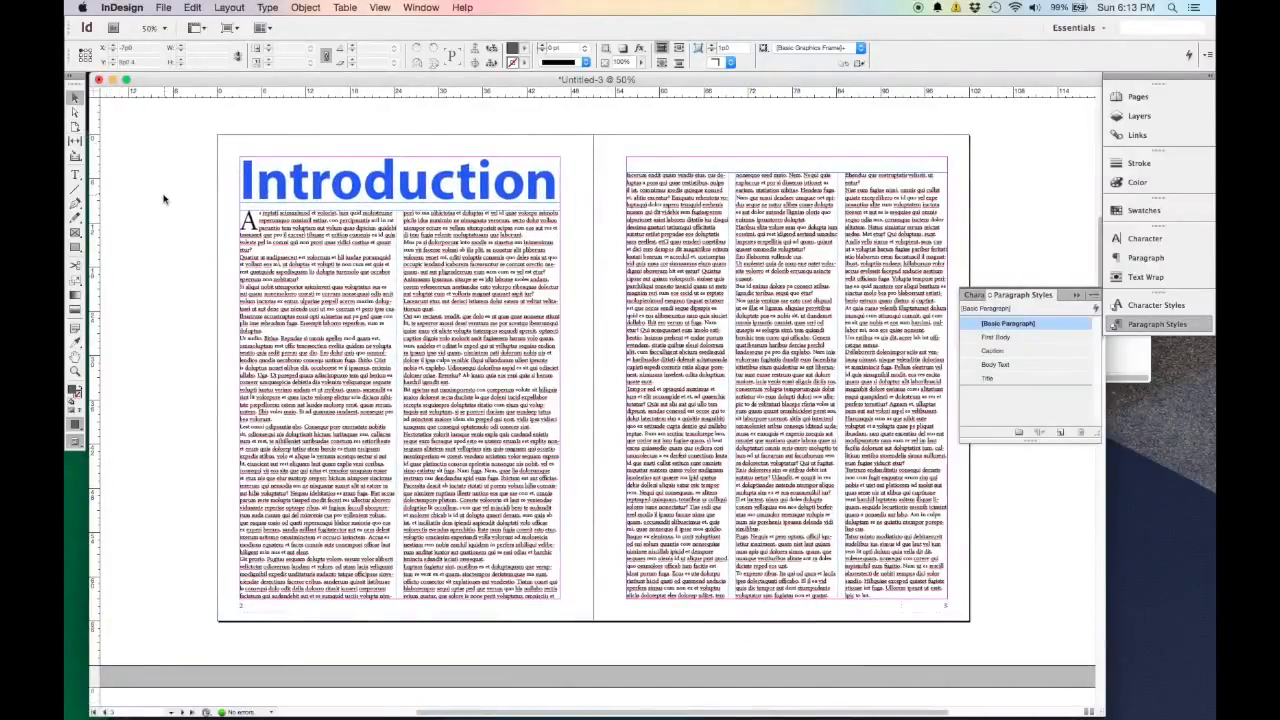
left_click(162, 8)
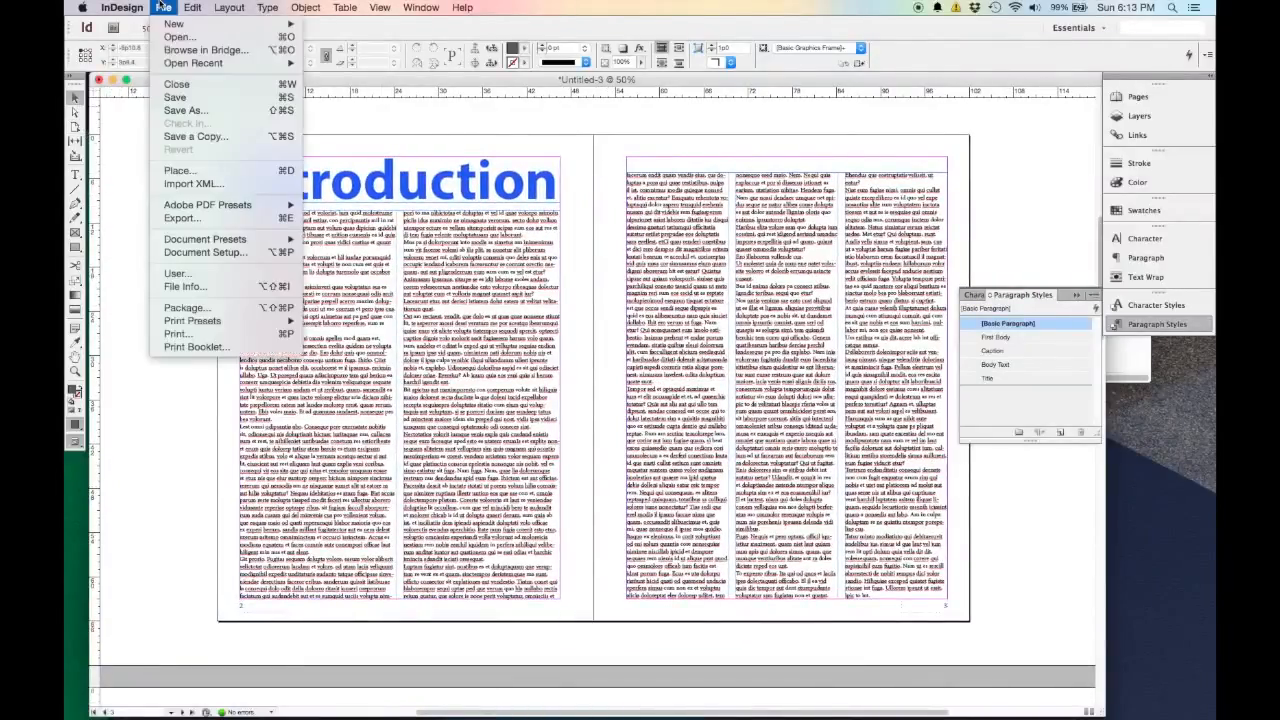
left_click(180, 170)
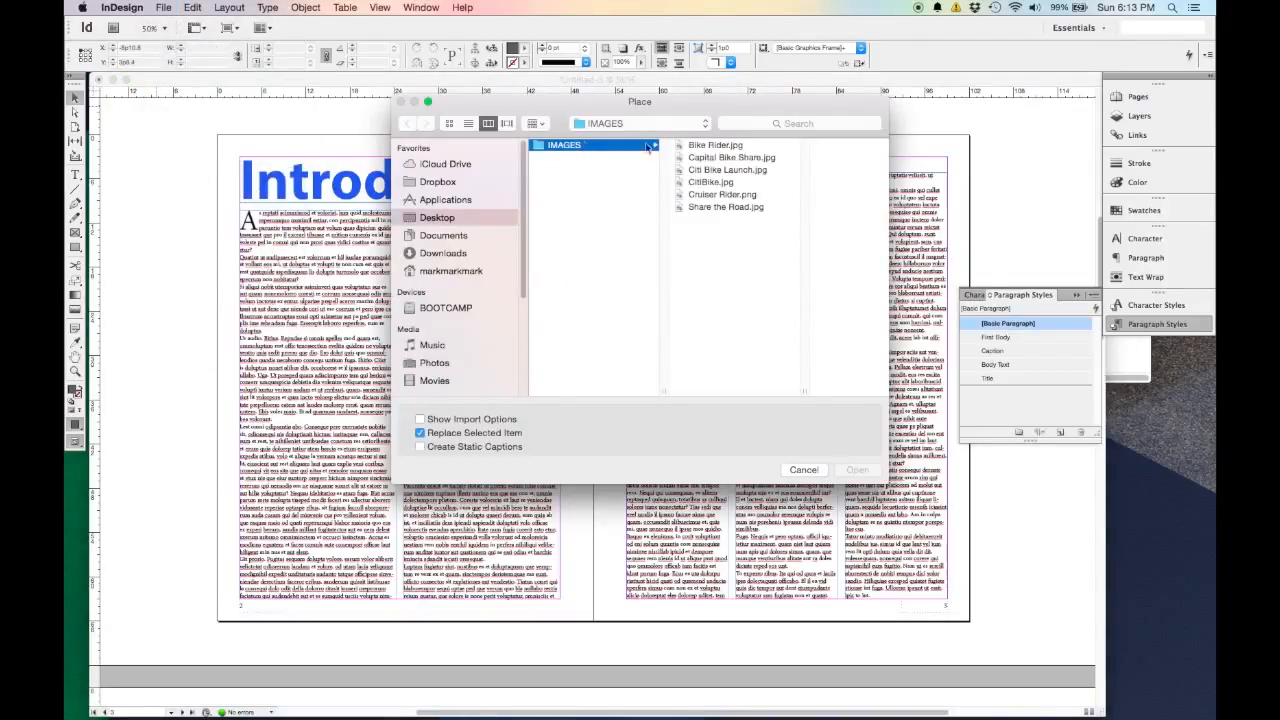
left_click(735, 170)
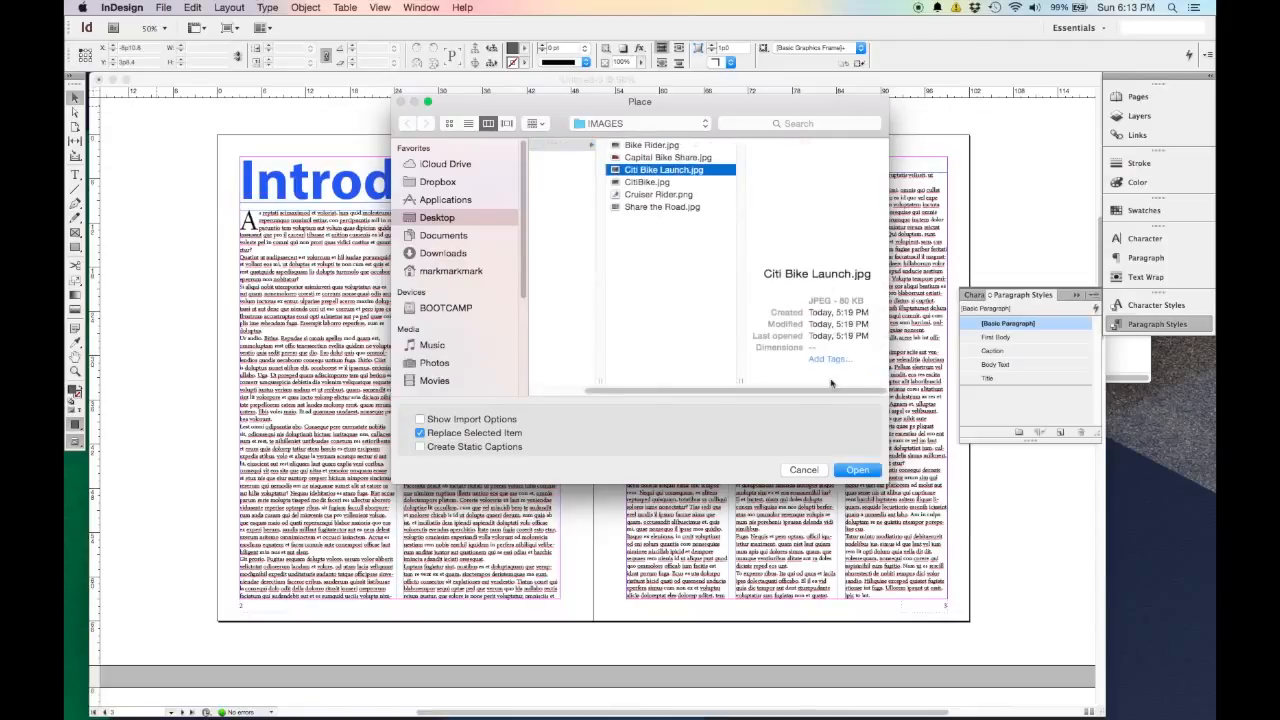
left_click(860, 470)
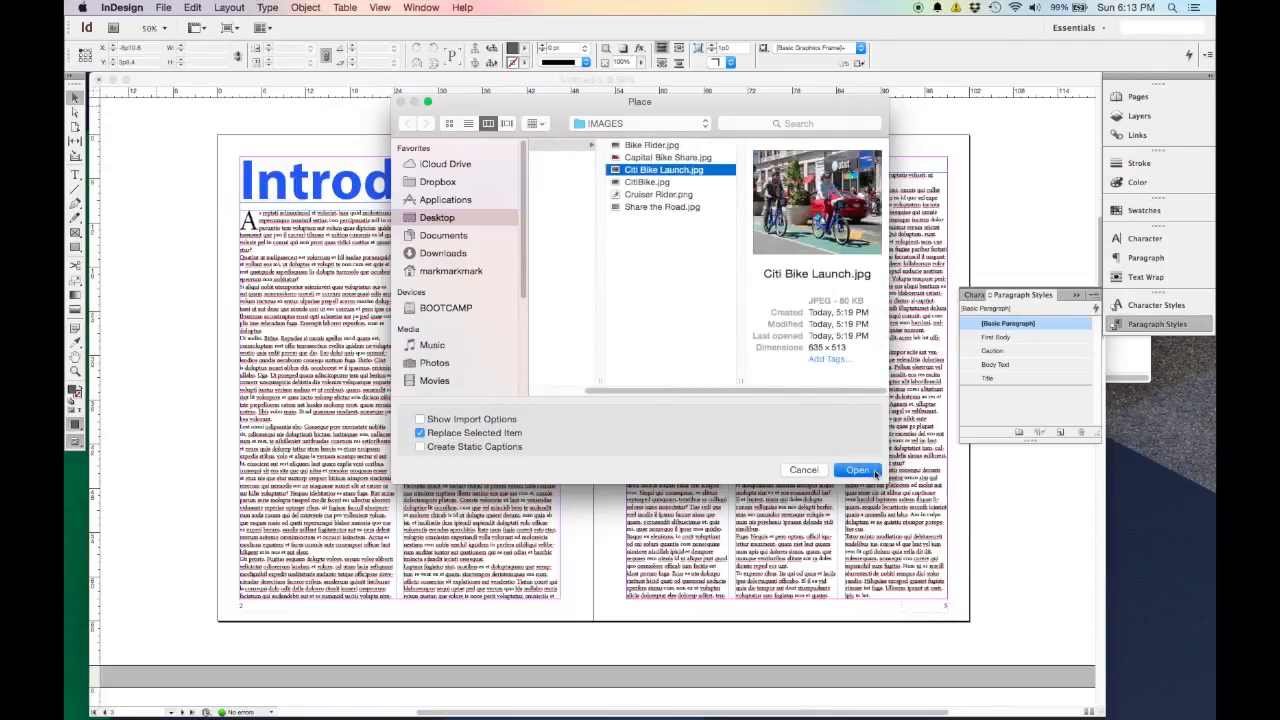
left_click(326, 315)
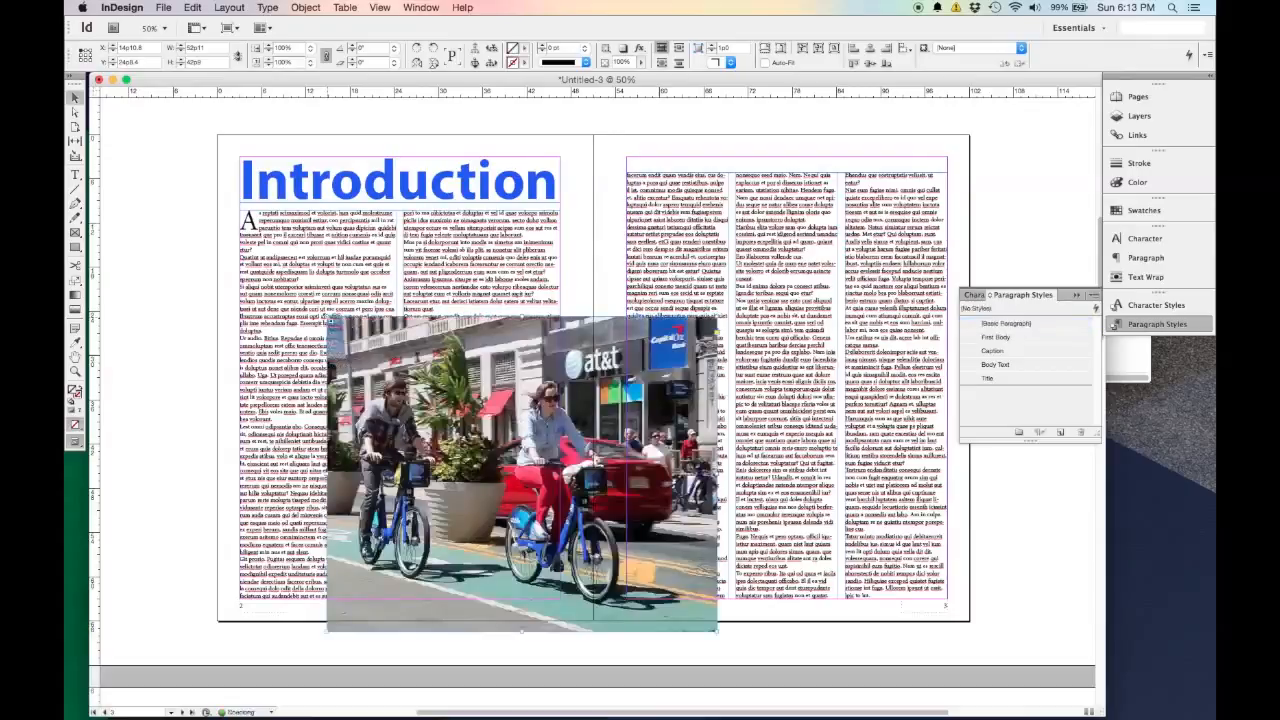
left_click_drag(643, 482, 470, 366)
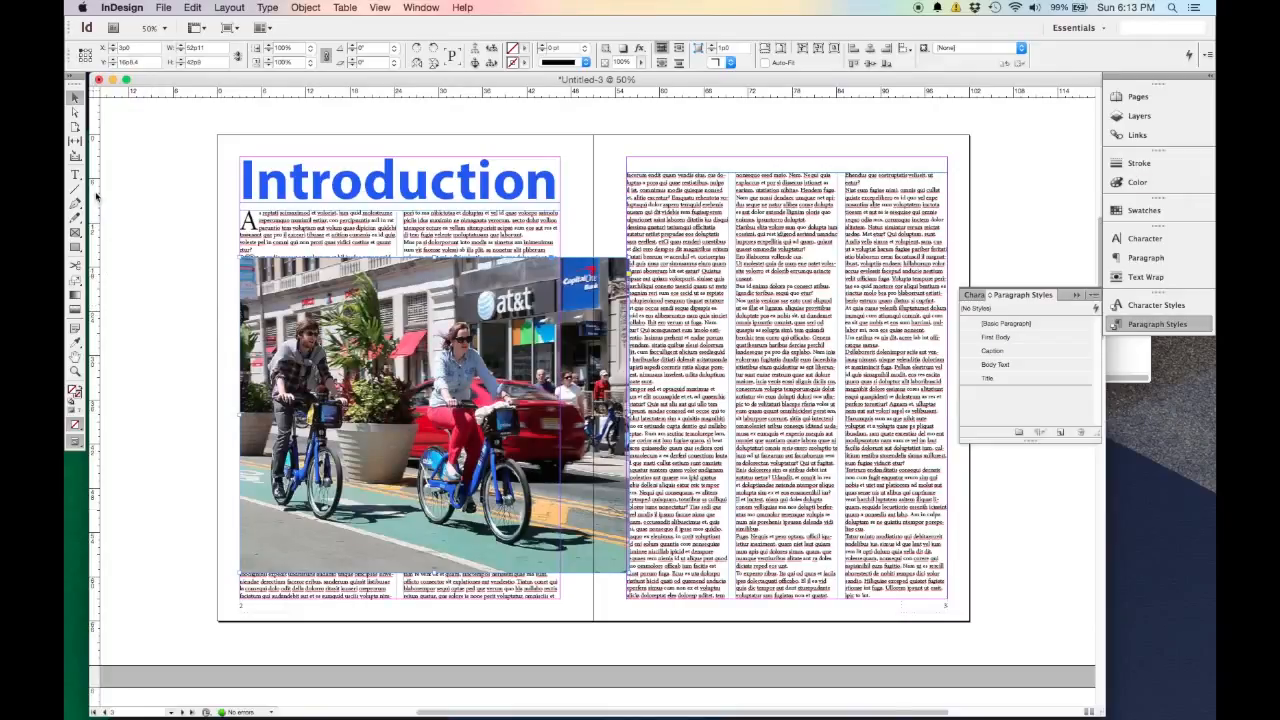
Scale the cyclists photo down proportionally with Free Transform to about 27p7 wide.
left_click(76, 281)
left_click_drag(729, 656, 560, 516)
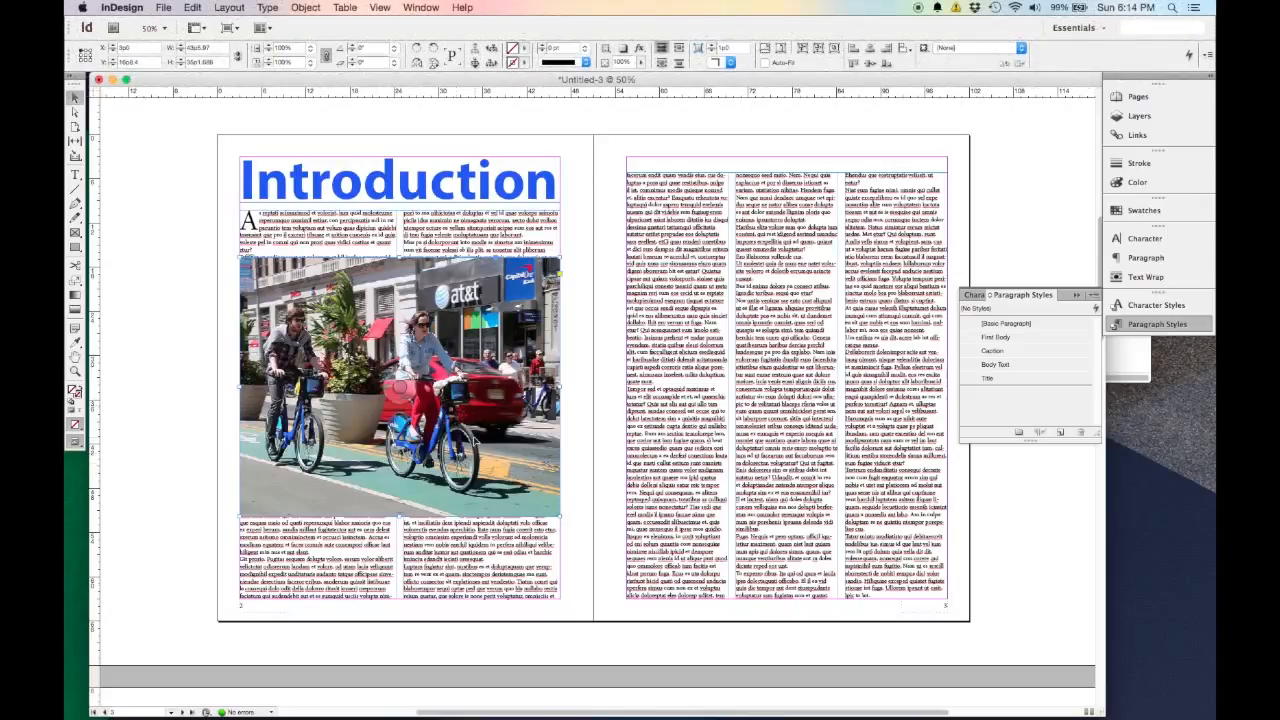
left_click_drag(559, 516, 466, 404)
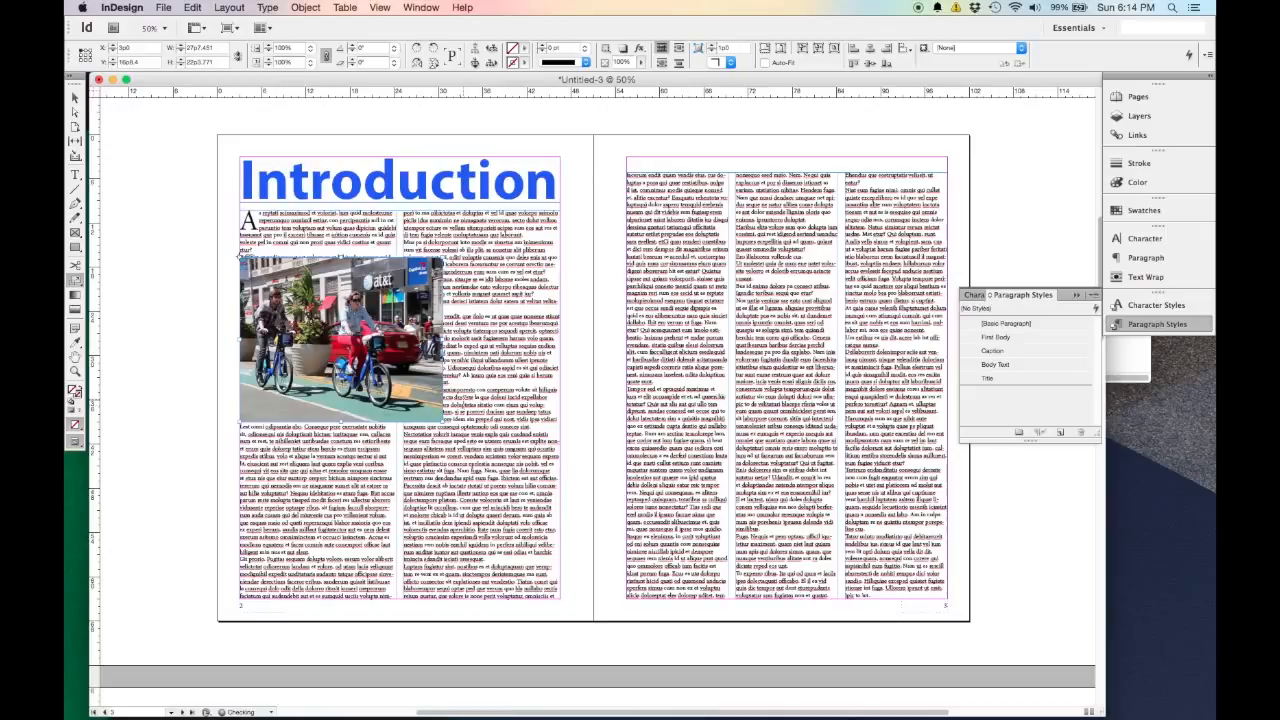
Try squeezing the photo to the first column's width without keeping its proportions, and undo the distortion.
left_click_drag(498, 487, 465, 460)
left_click_drag(465, 460, 394, 452)
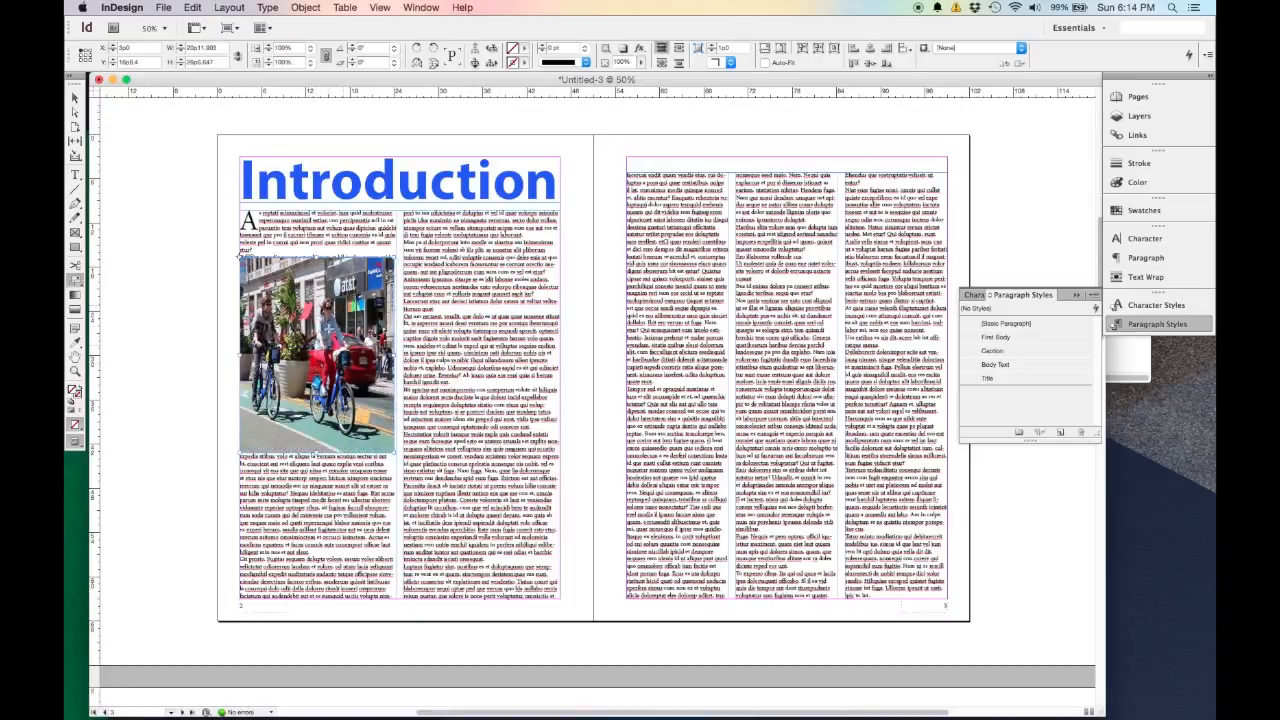
key("super+z")
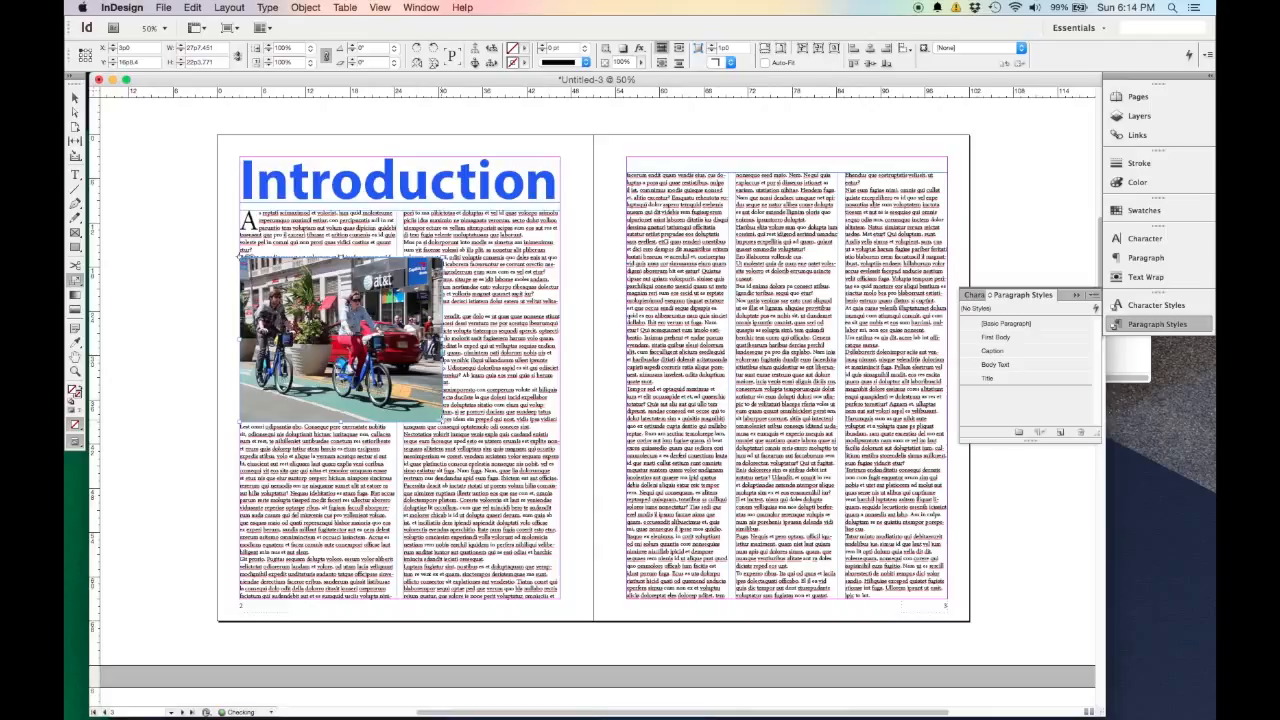
Enlarge the photo proportionally to about 29p5 wide and centre it across page 2's two text columns.
left_click_drag(443, 422, 457, 431)
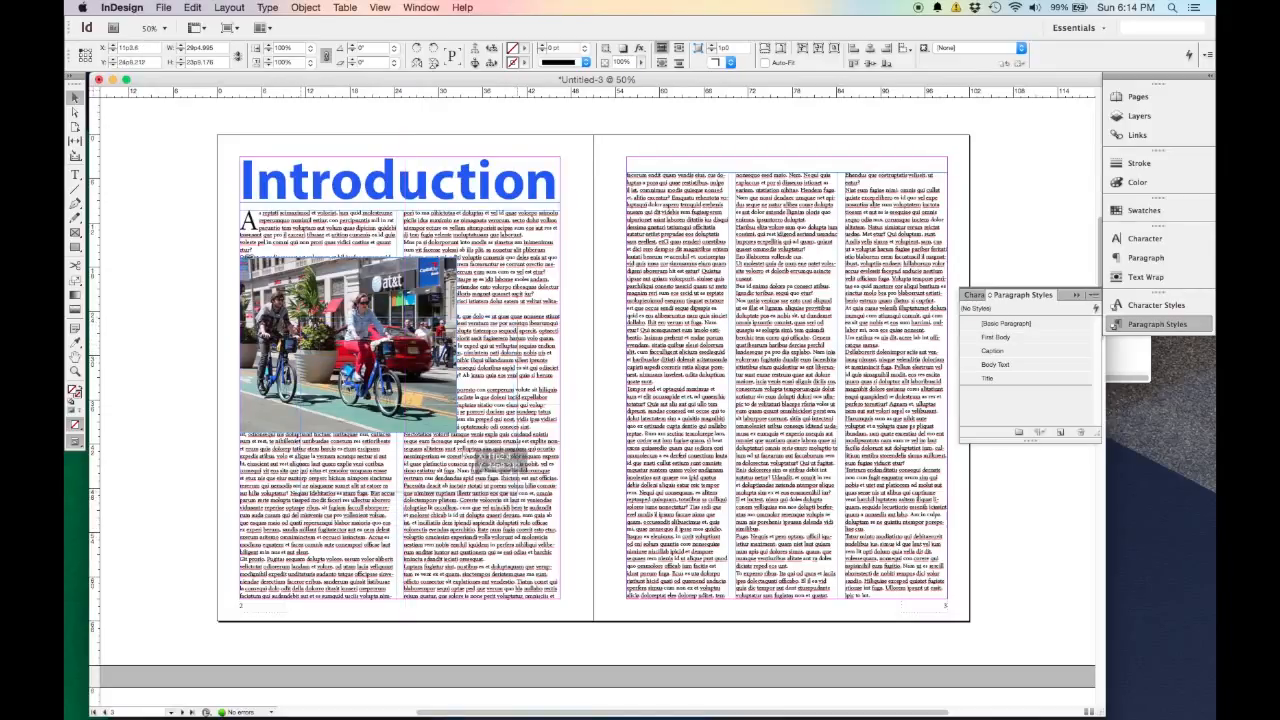
left_click_drag(465, 451, 462, 451)
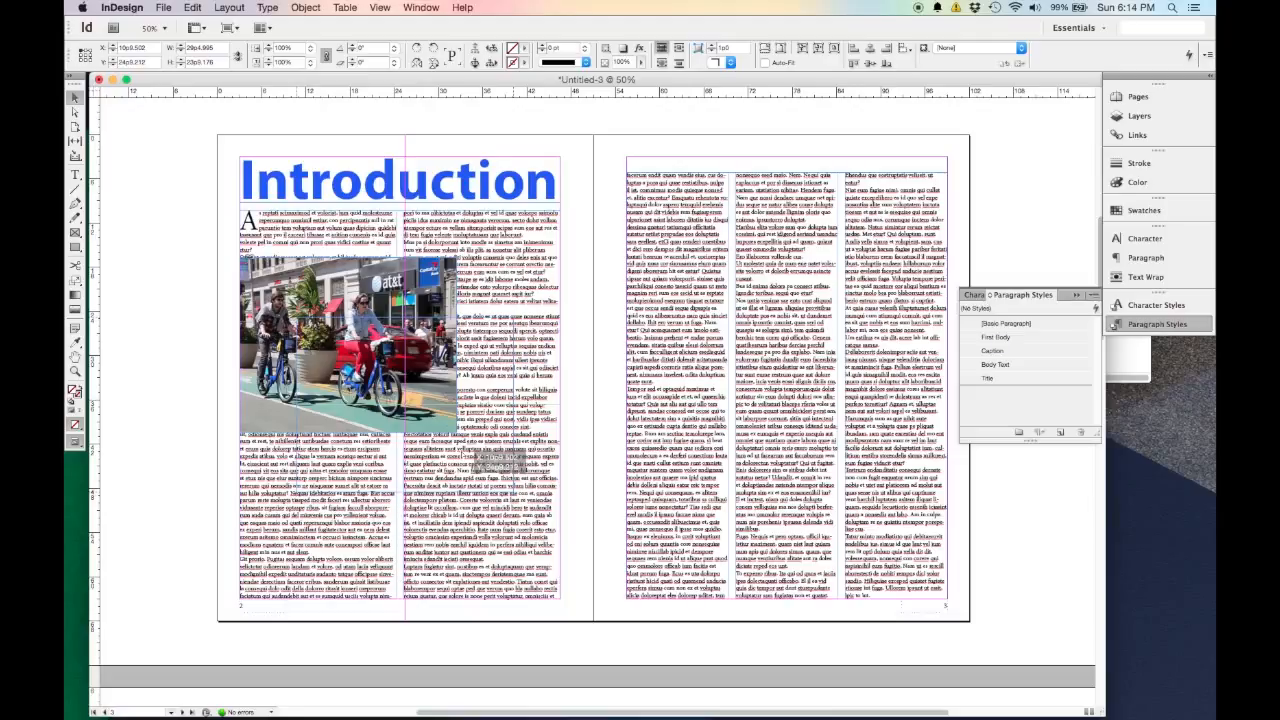
left_click_drag(462, 451, 462, 451)
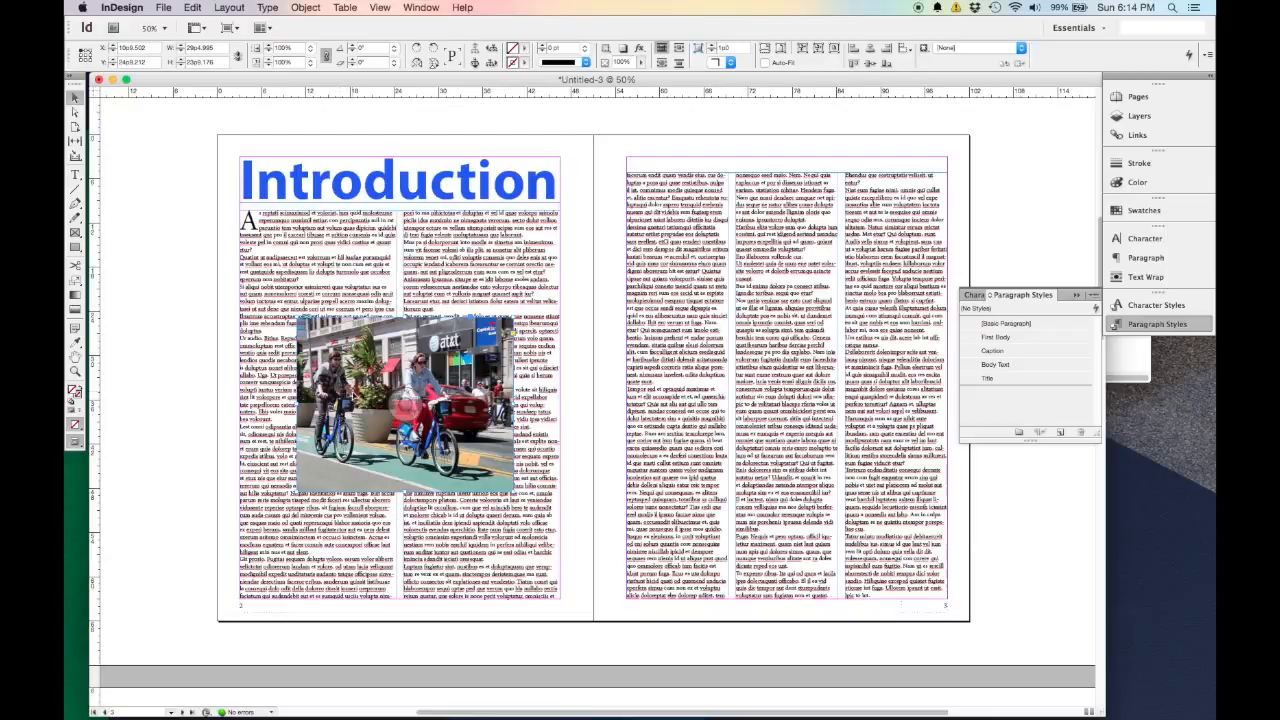
left_click(176, 300)
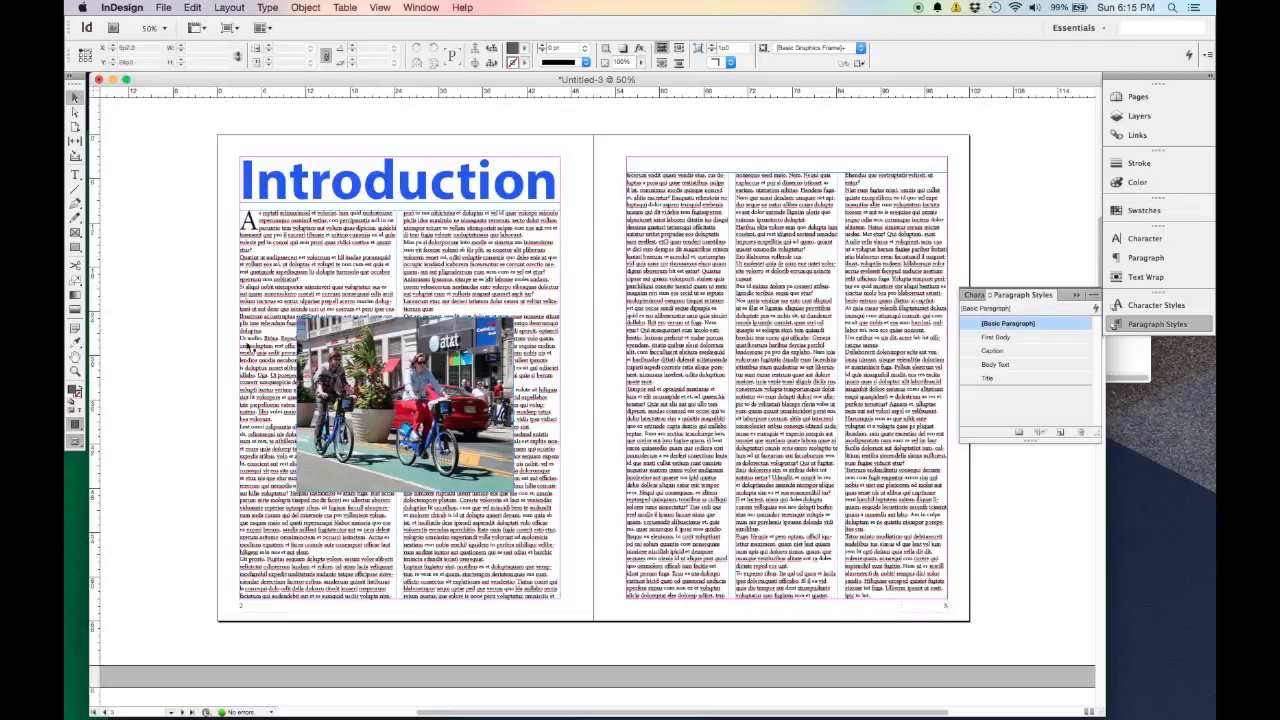
Apply a text wrap around the bounding box to the cyclists photo on page 2.
left_click(489, 349)
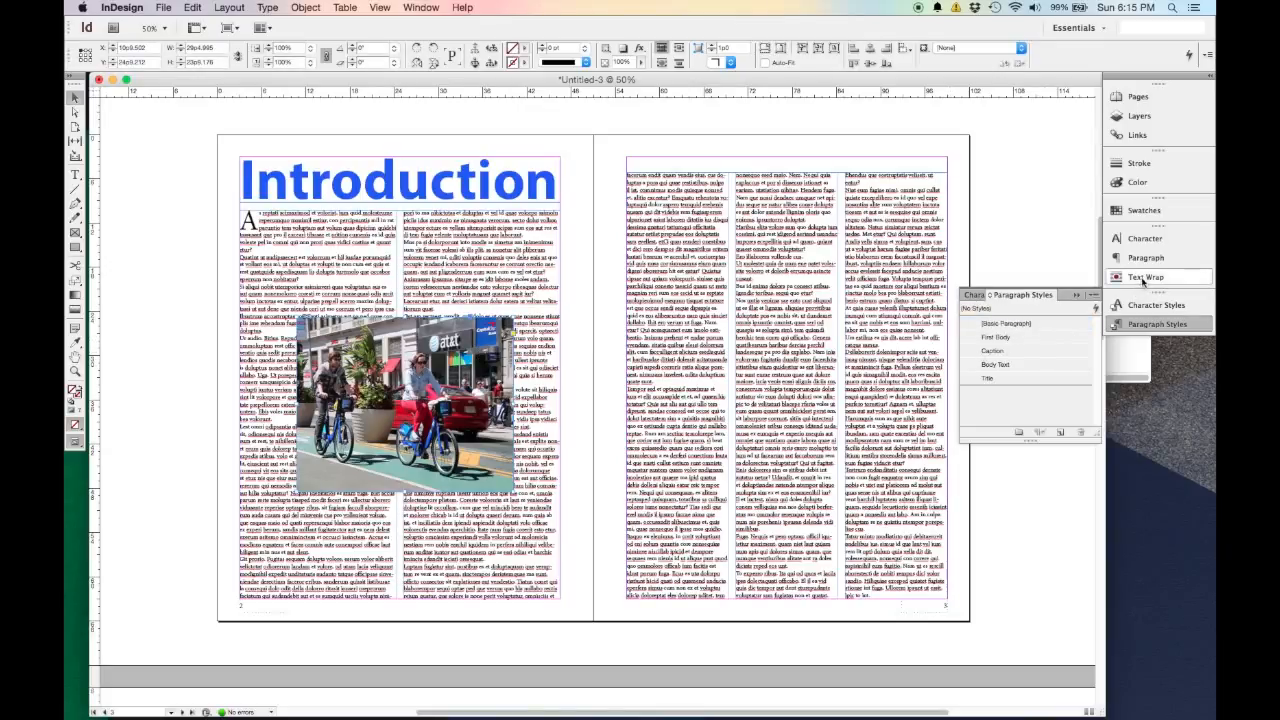
left_click(435, 8)
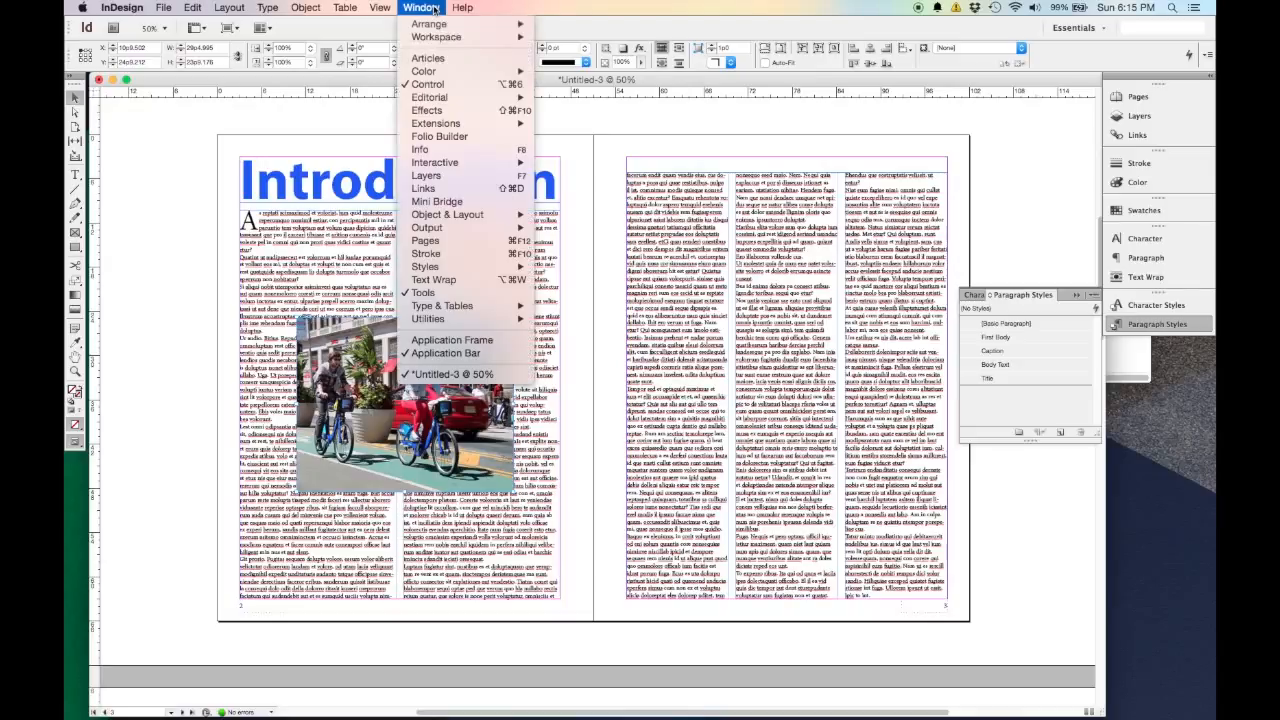
mouse_move(480, 312)
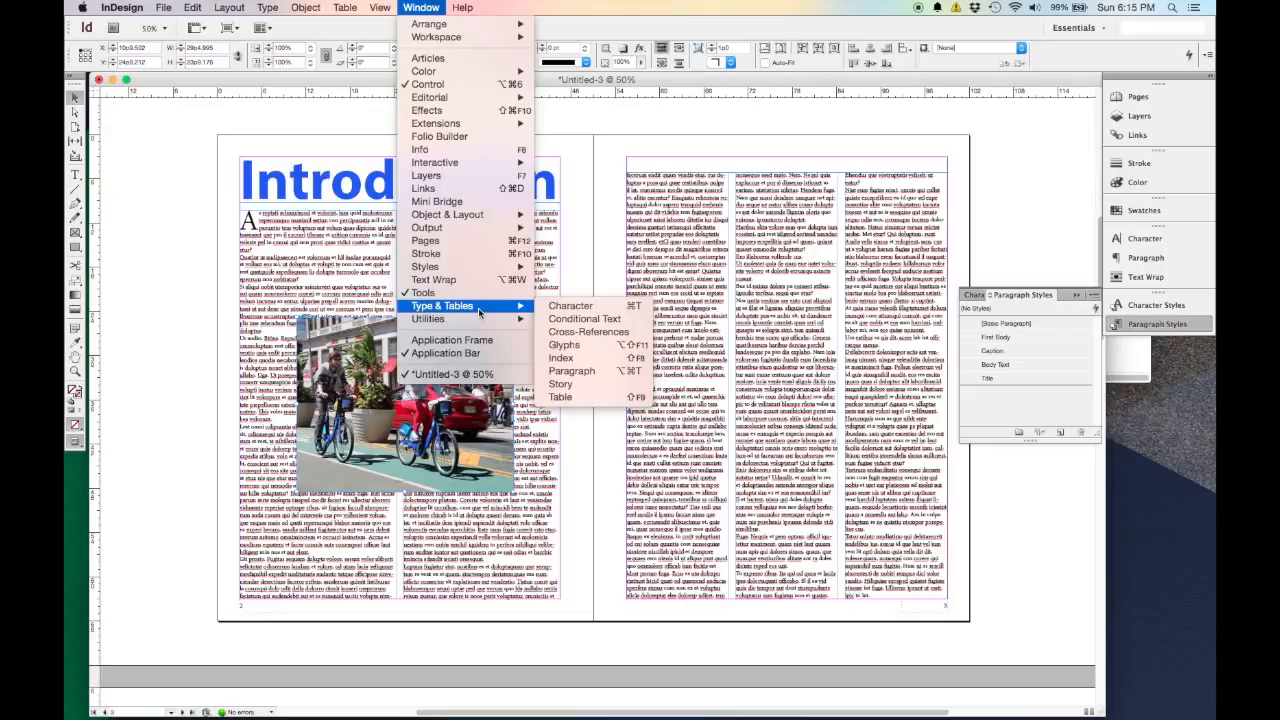
left_click(836, 4)
left_click(1161, 279)
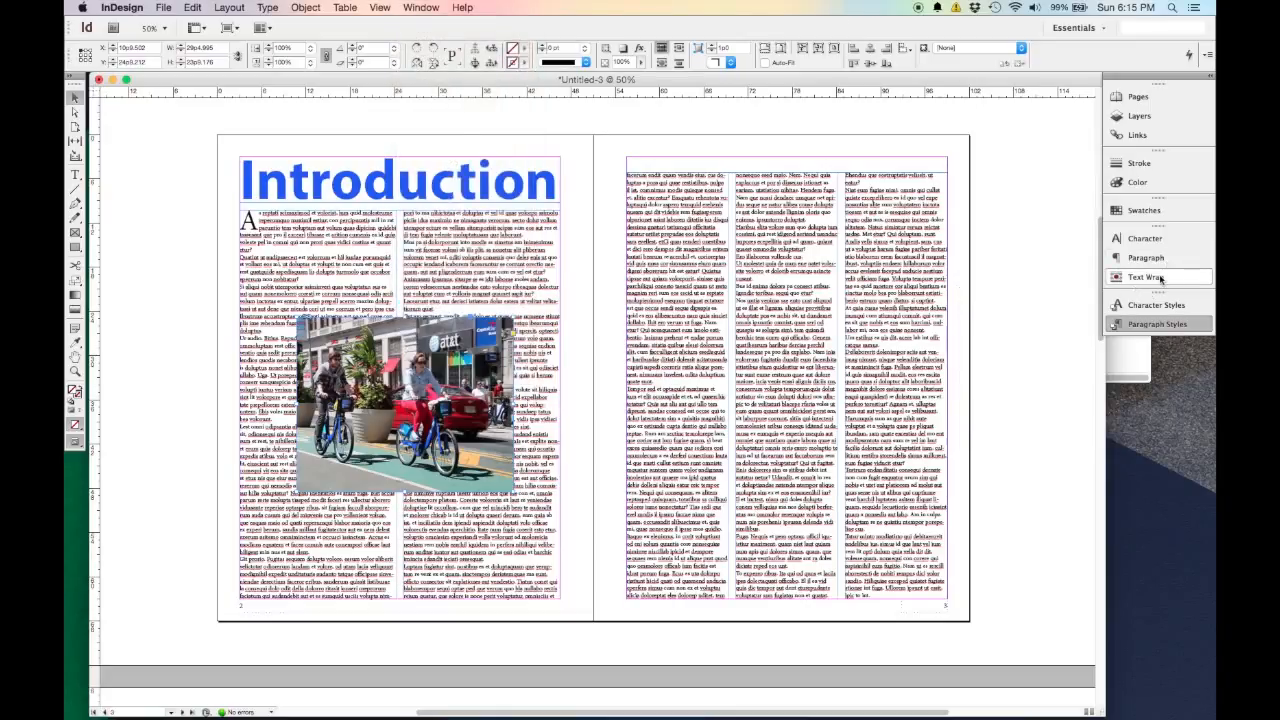
left_click(1161, 279)
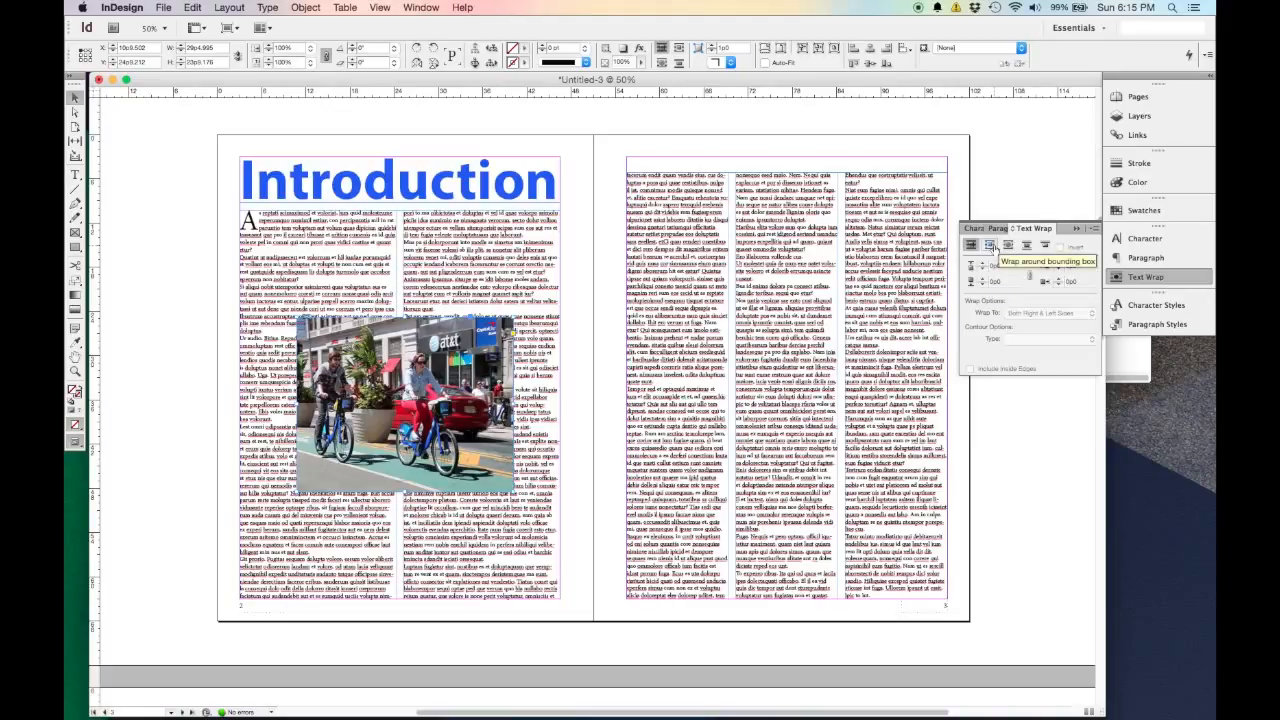
left_click(990, 246)
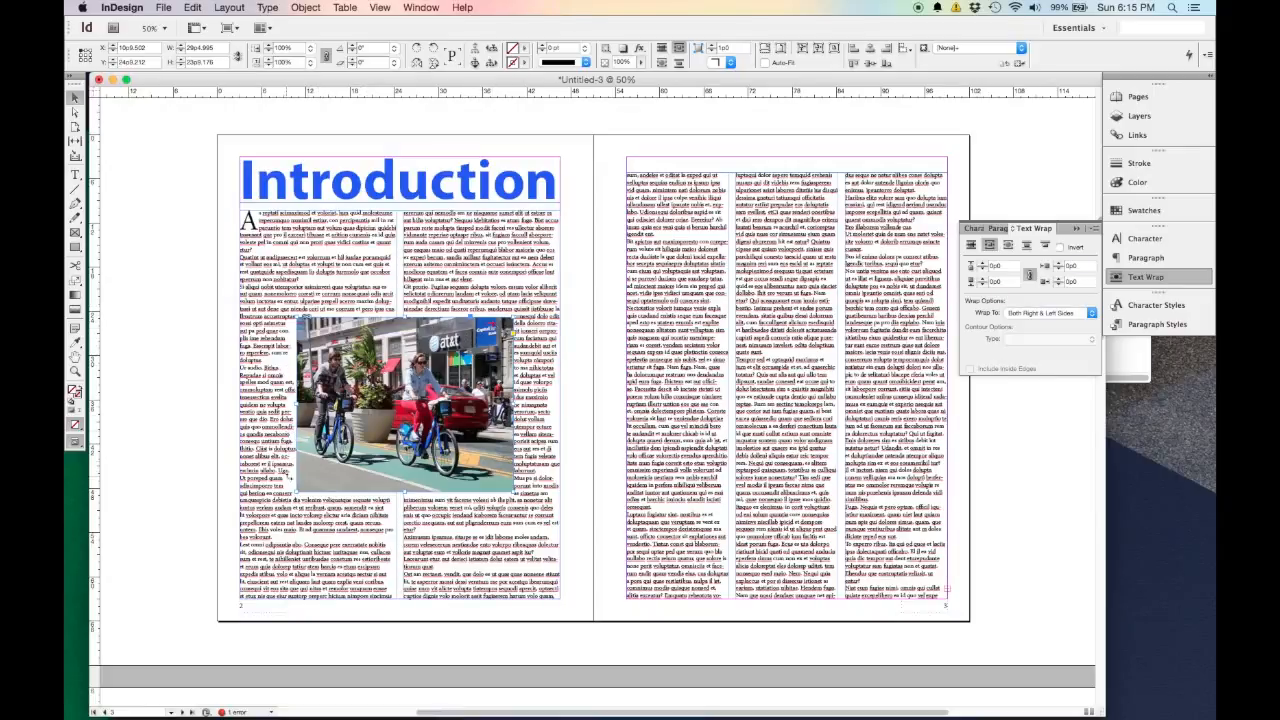
left_click(565, 412)
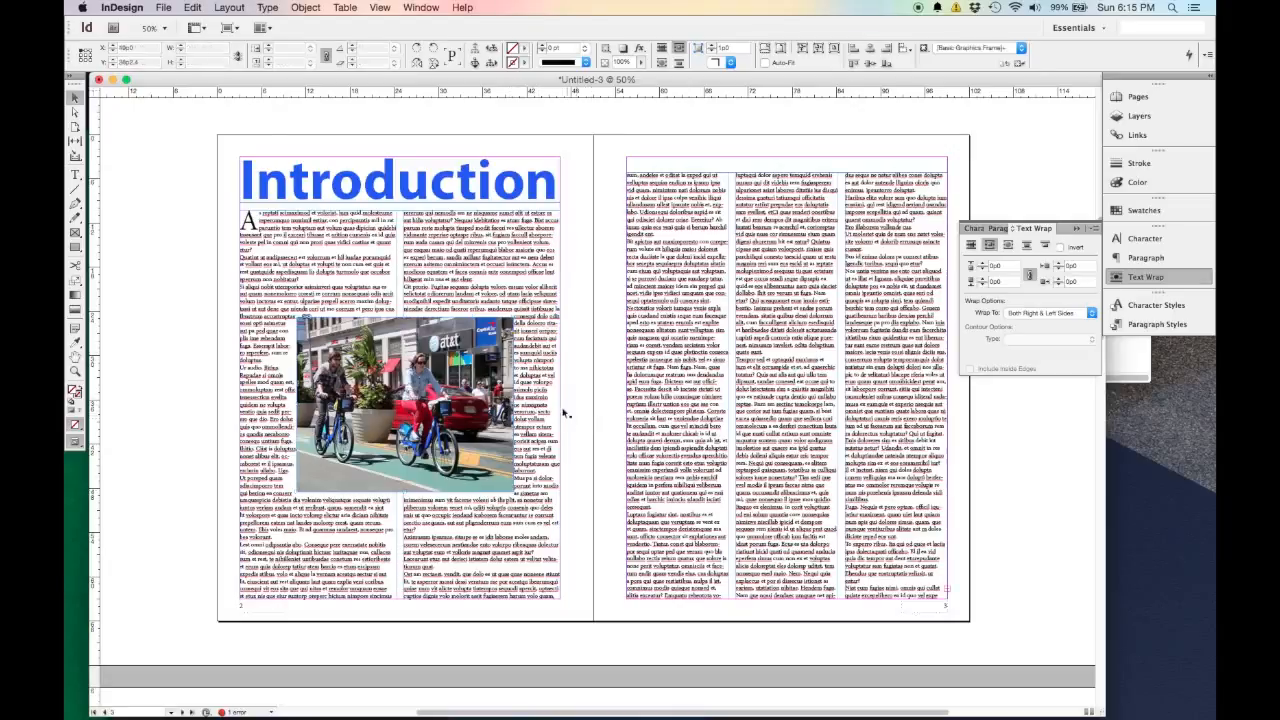
Increase the photo's text wrap offset to 0p8 on all four sides, deselect to check the spacing, and reselect the photo.
scroll(530, 405, "up", 3)
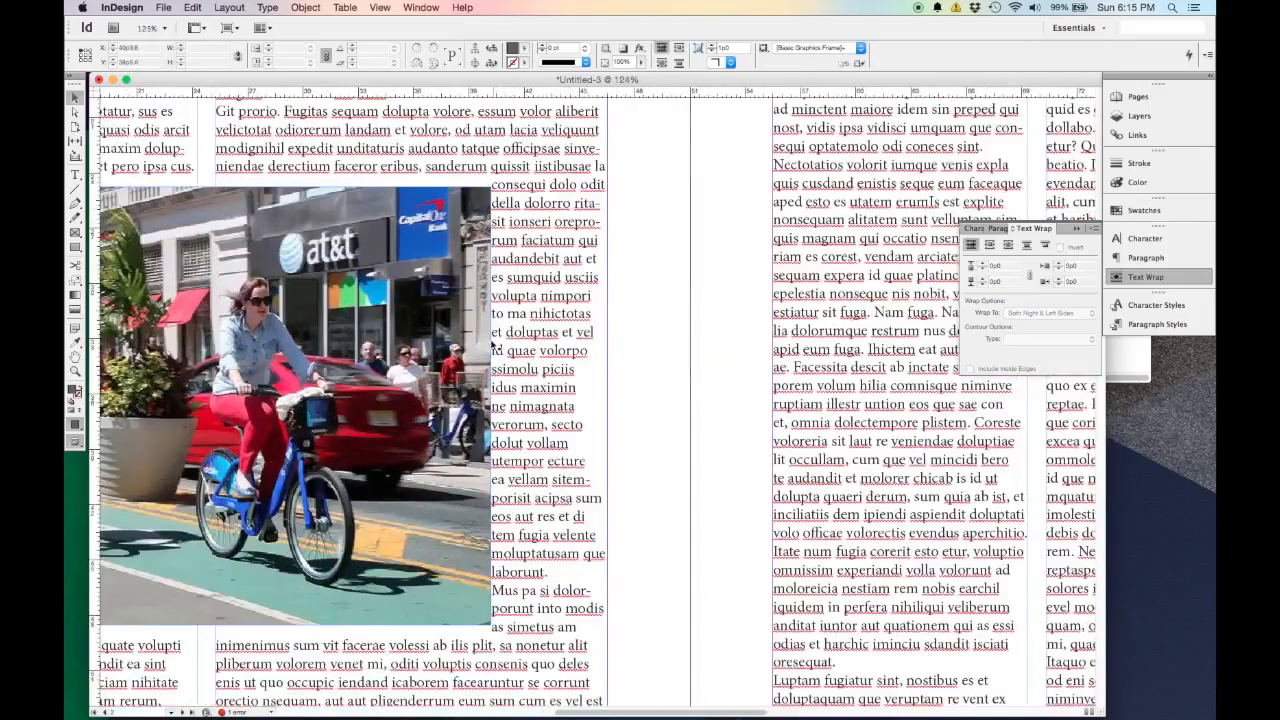
scroll(450, 366, "left", 3)
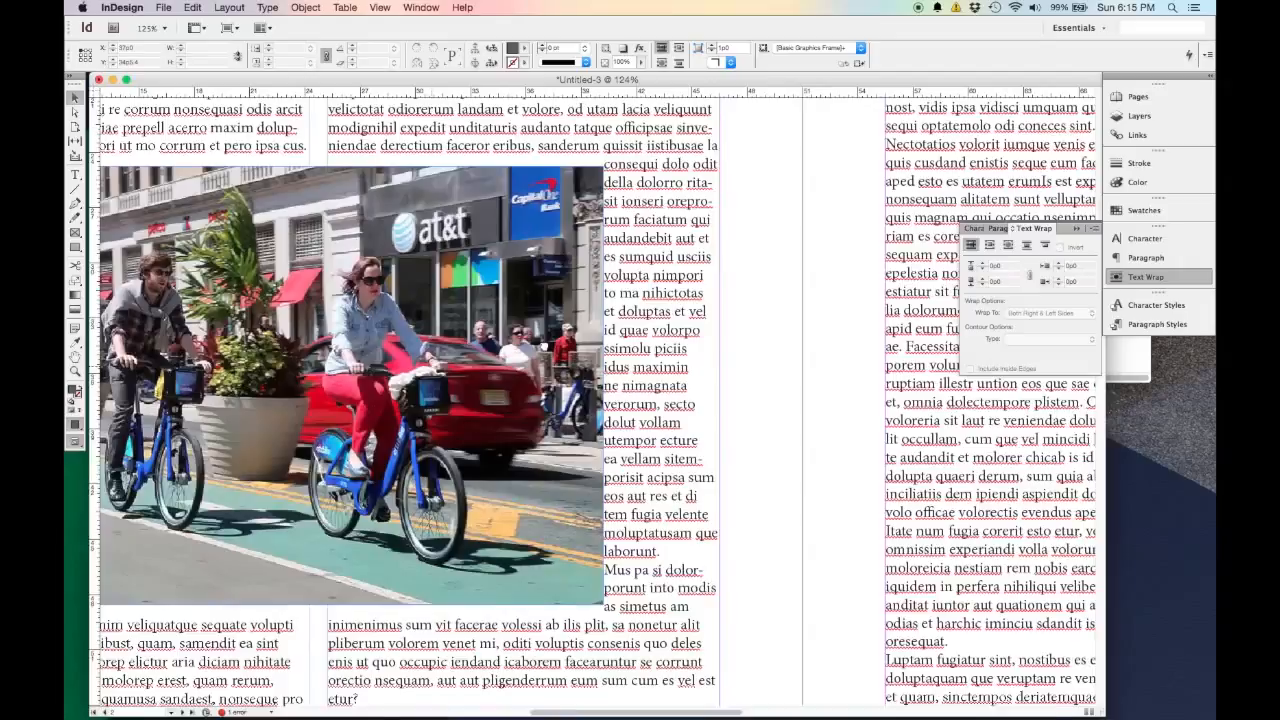
scroll(434, 382, "down", 2)
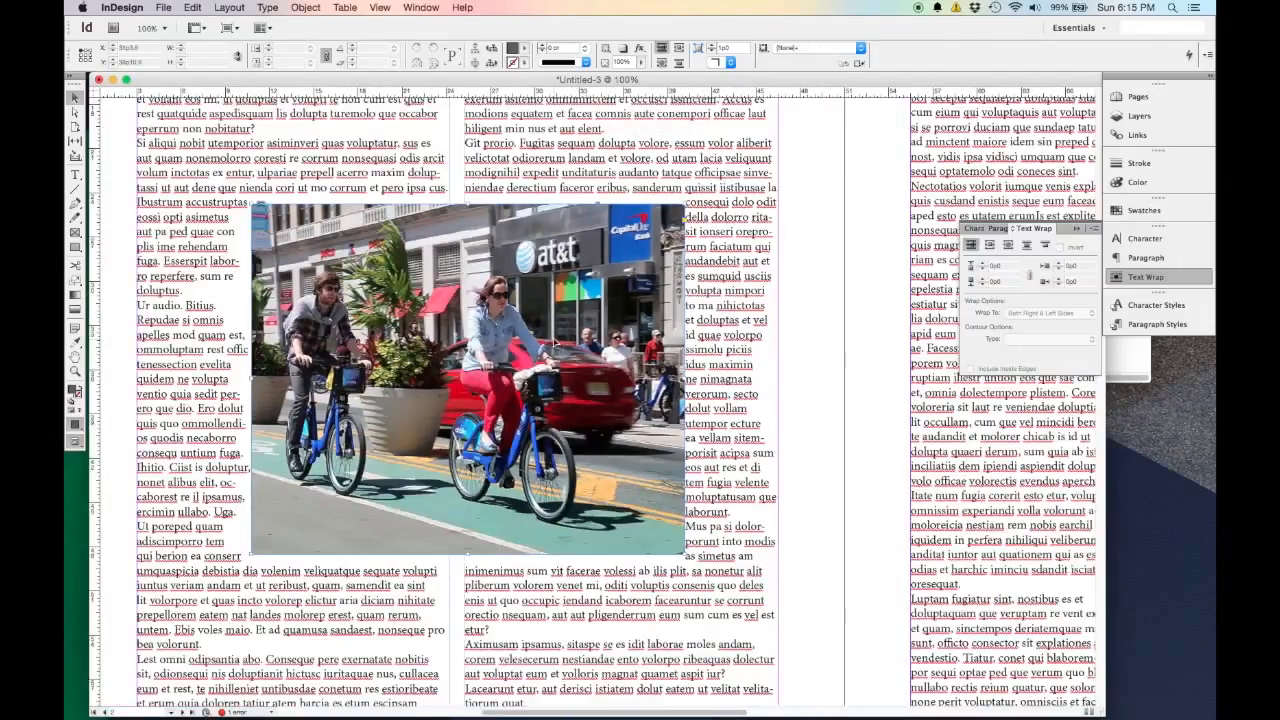
left_click(553, 343)
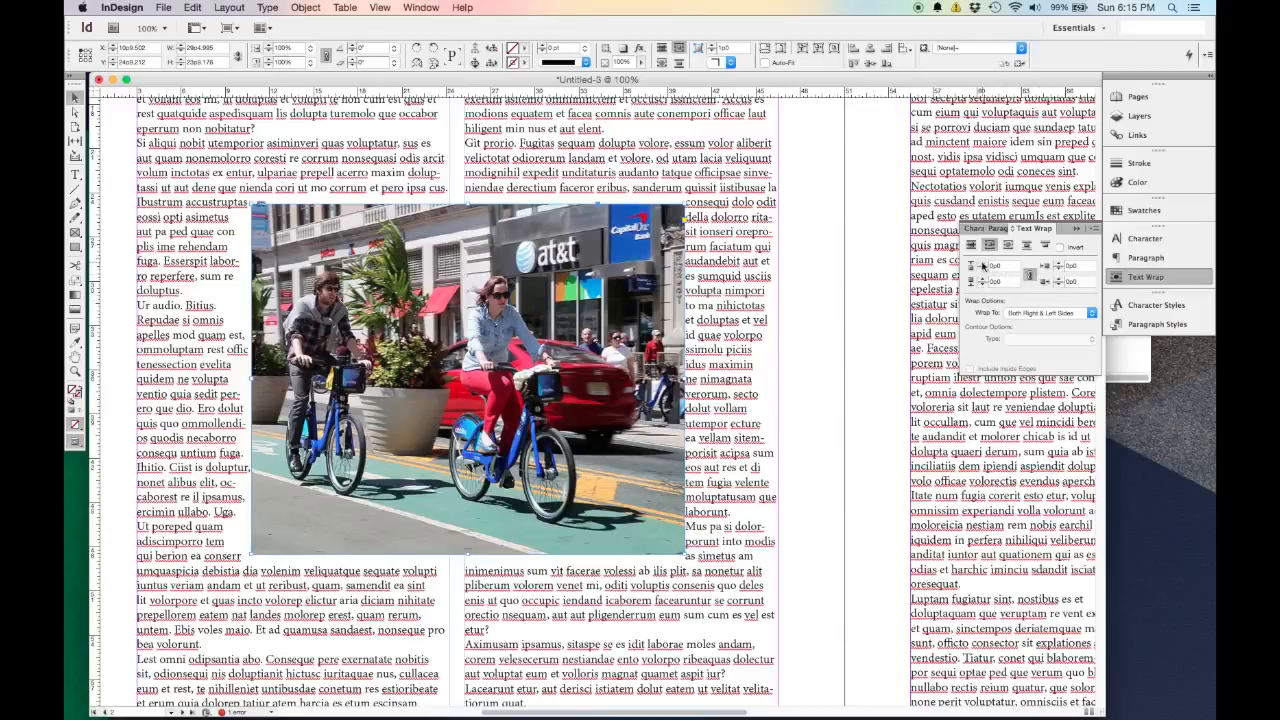
left_click(983, 264)
left_click(983, 264)
left_click(983, 264)
left_click(983, 264)
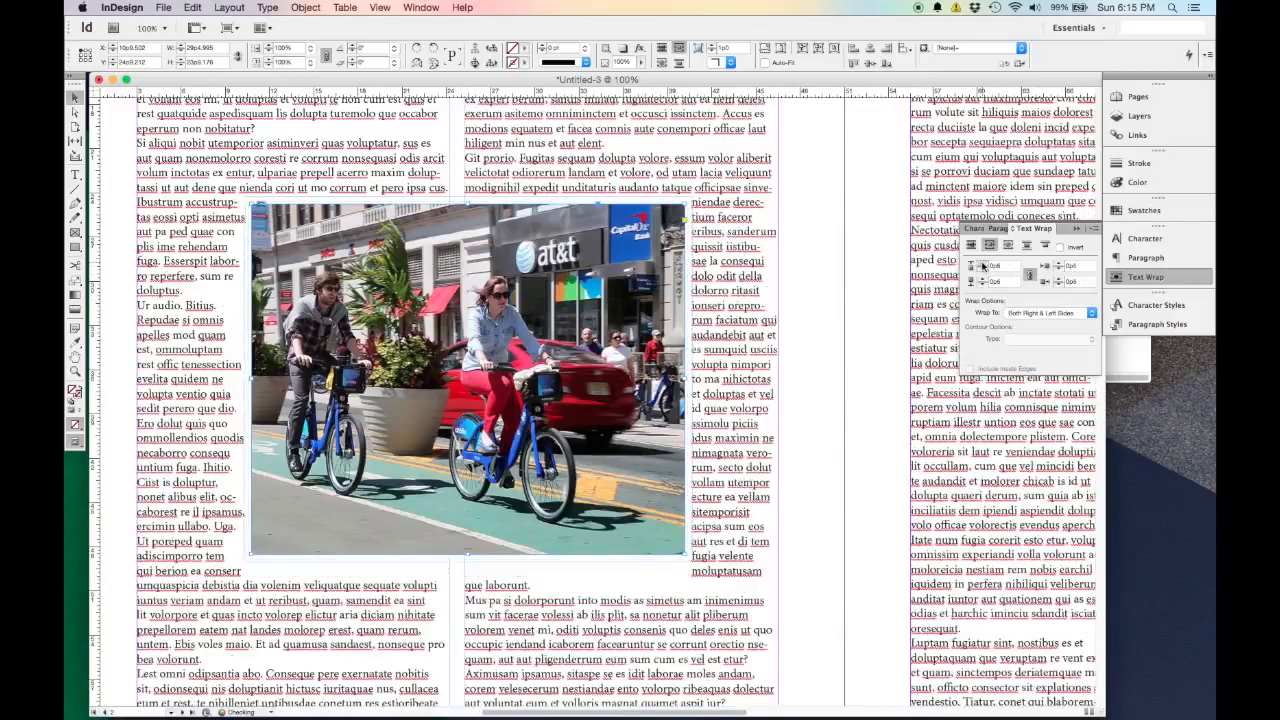
left_click(983, 264)
left_click(983, 264)
left_click(983, 264)
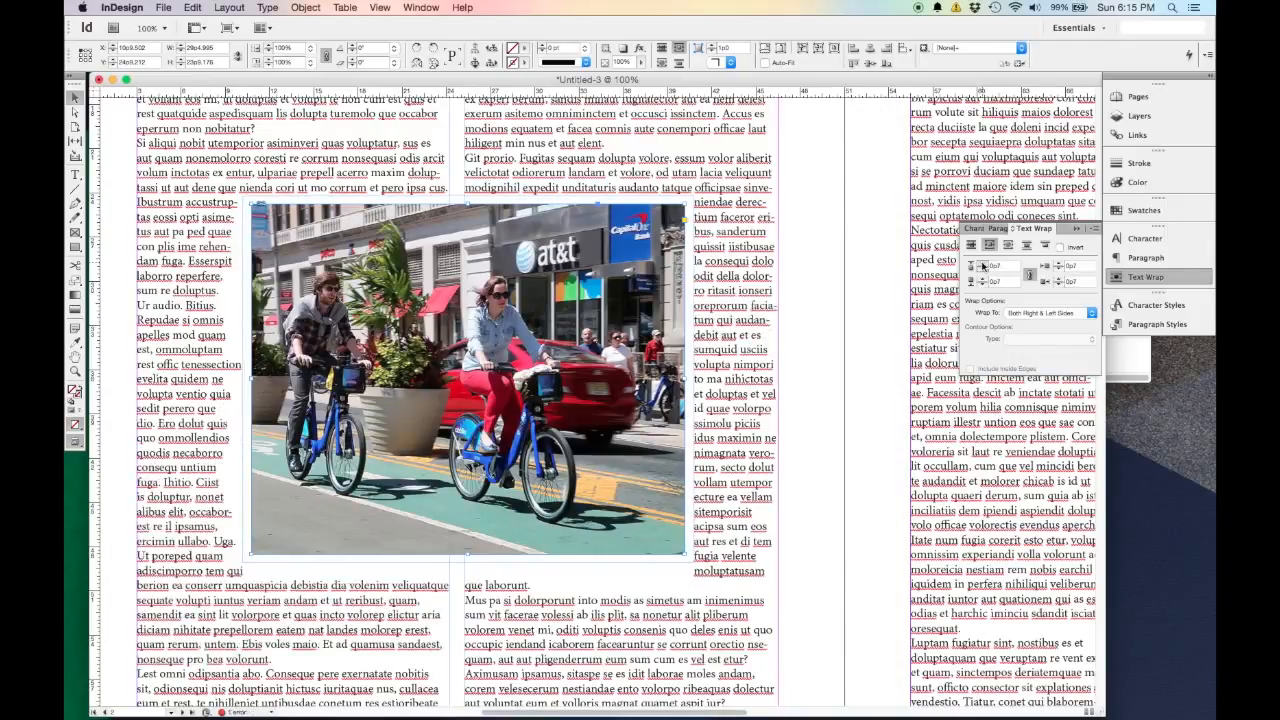
left_click(983, 264)
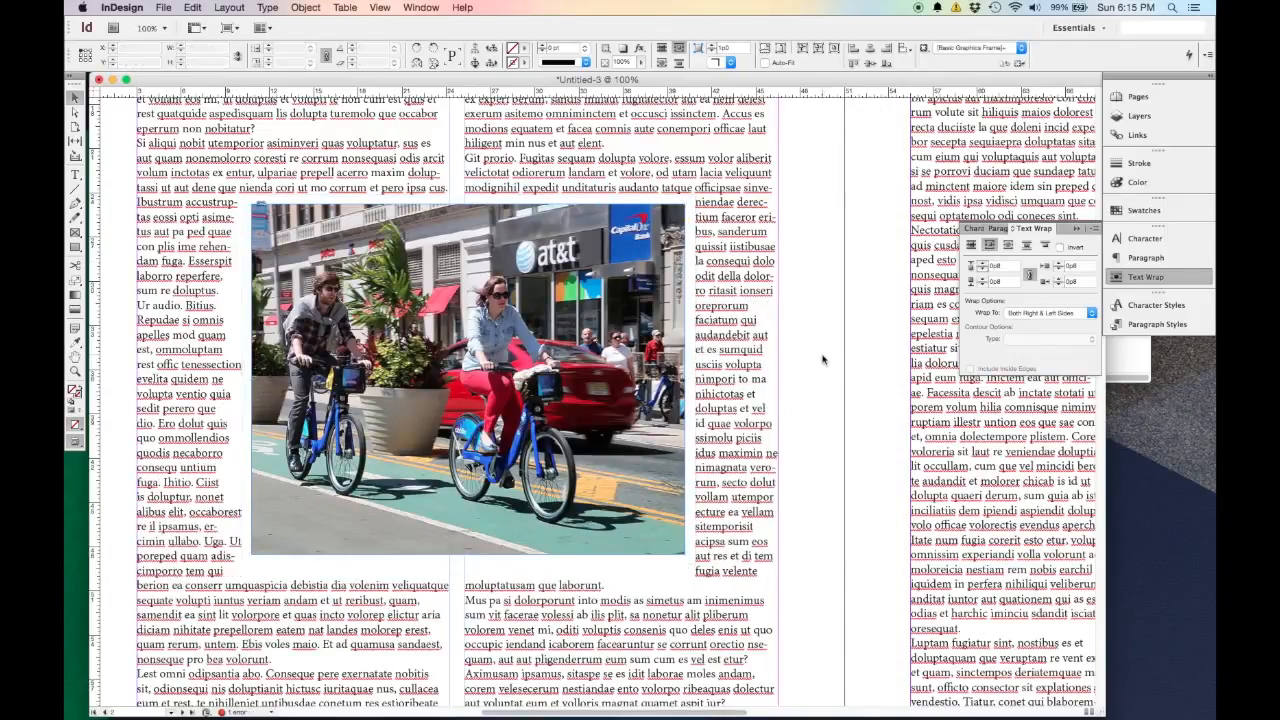
left_click(836, 485)
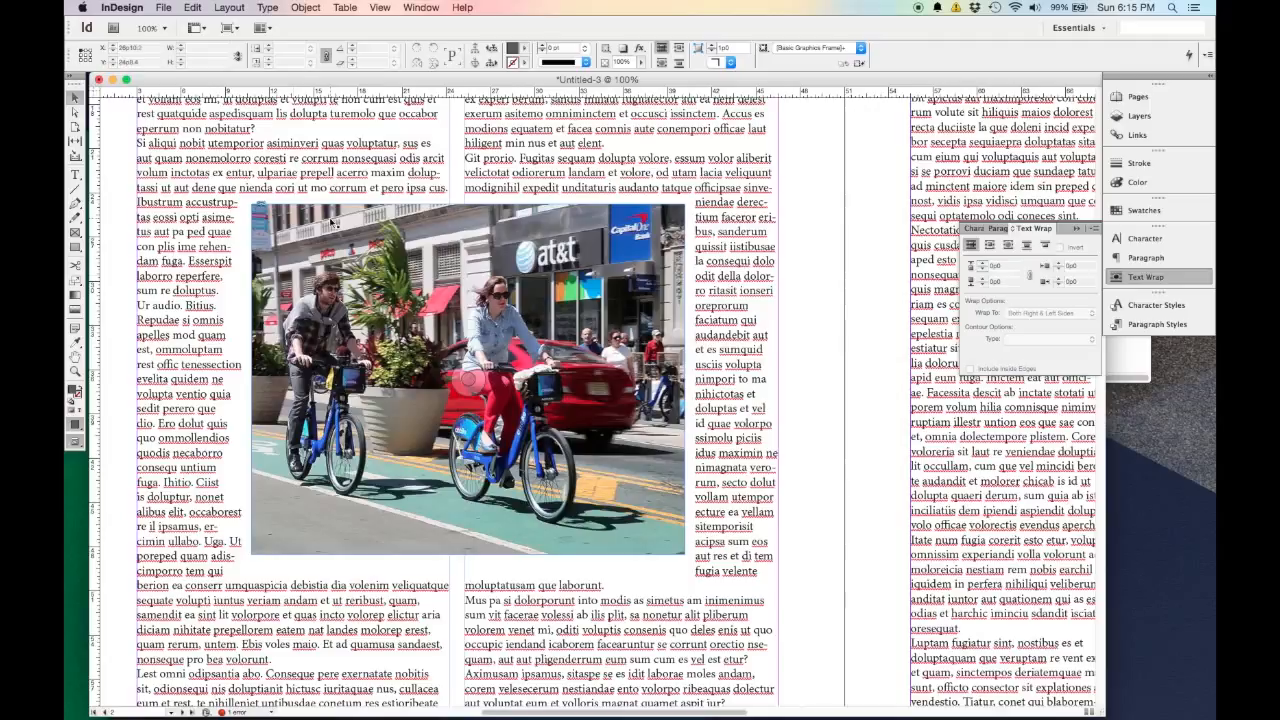
left_click(412, 372)
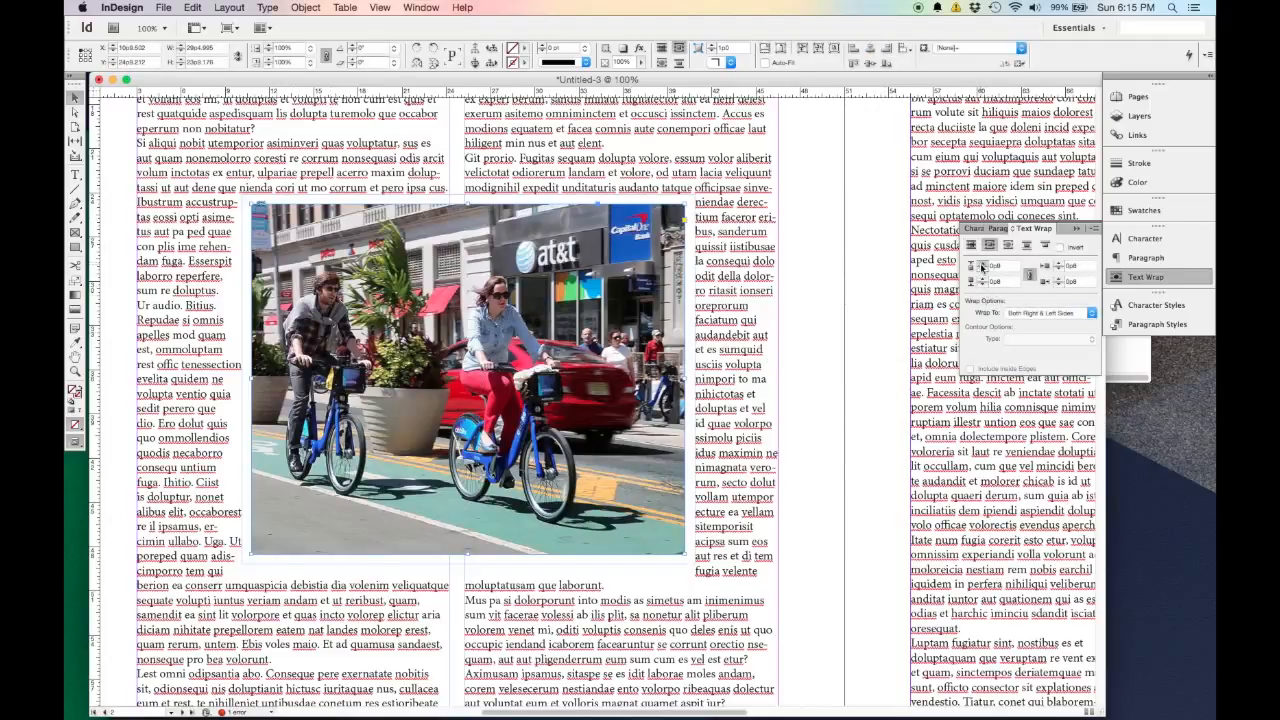
Increase the cyclists photo's text wrap offset slightly further on all sides and deselect the photo.
left_click(983, 266)
left_click(800, 334)
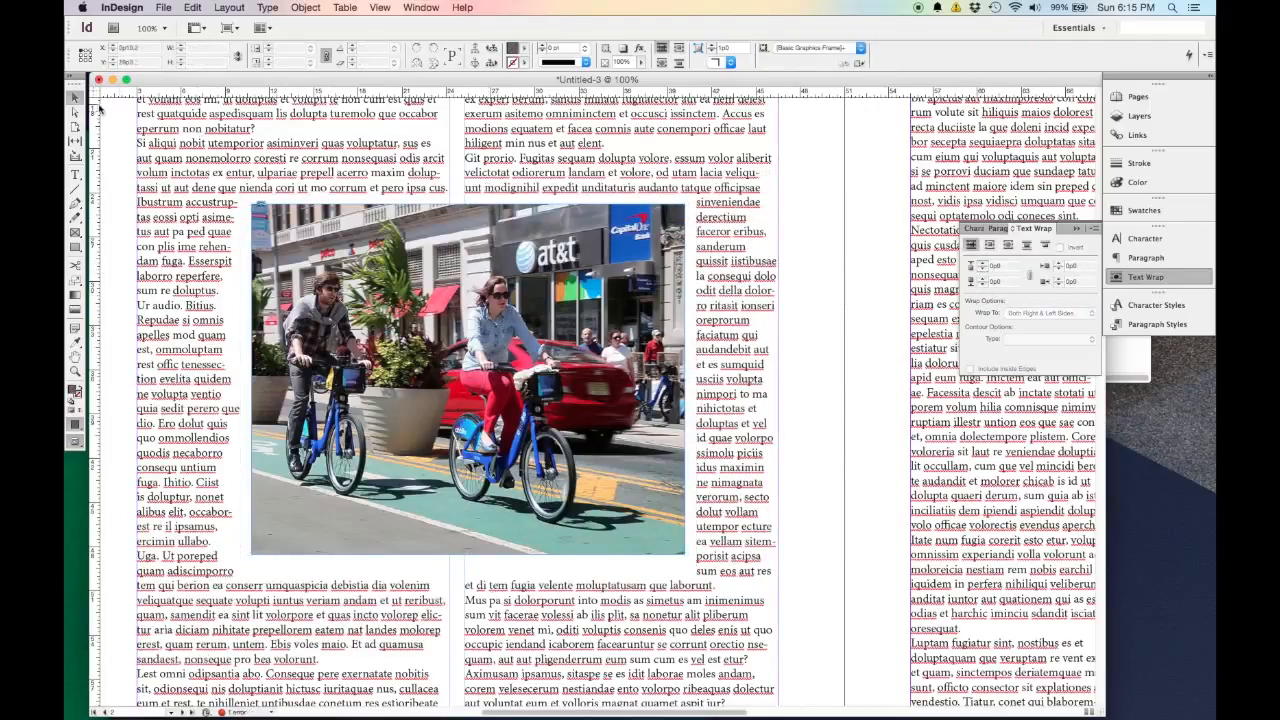
Extend the top edge of page 3's three-column text frame up to the page's top margin.
scroll(808, 378, "down", 1)
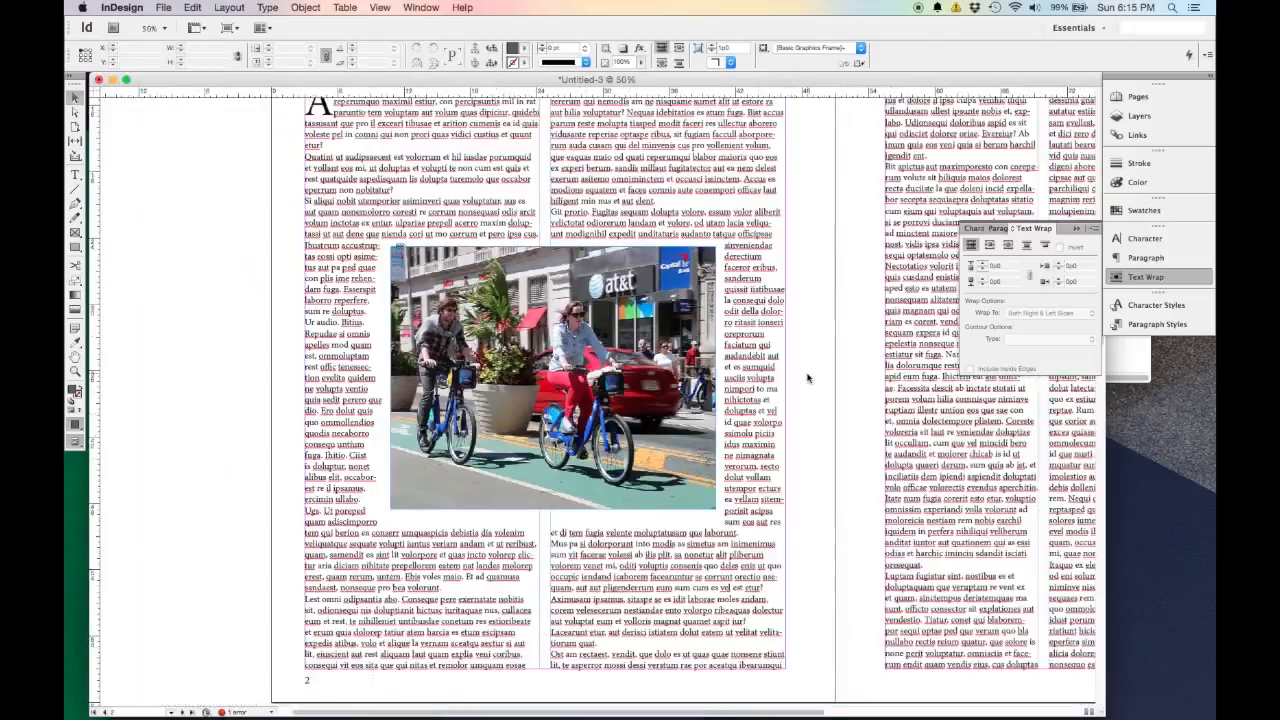
left_click_drag(866, 299, 630, 362)
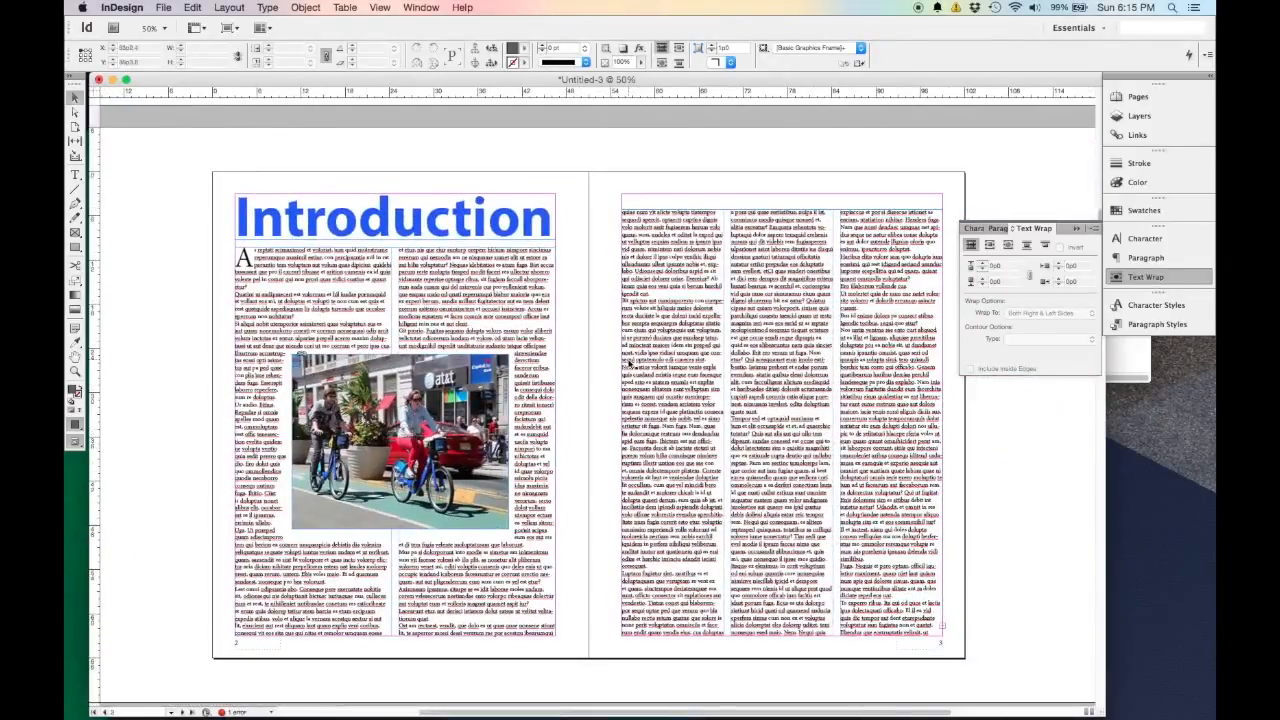
left_click(795, 268)
left_click_drag(783, 209, 785, 193)
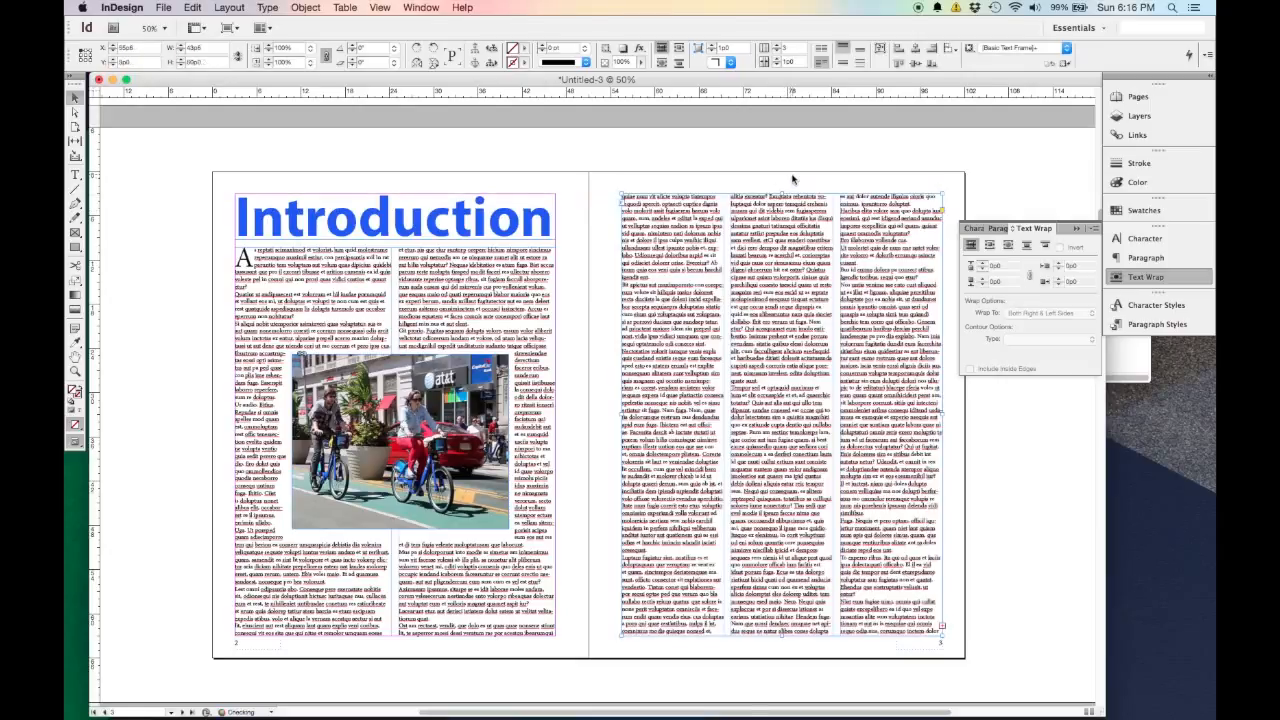
left_click(792, 179)
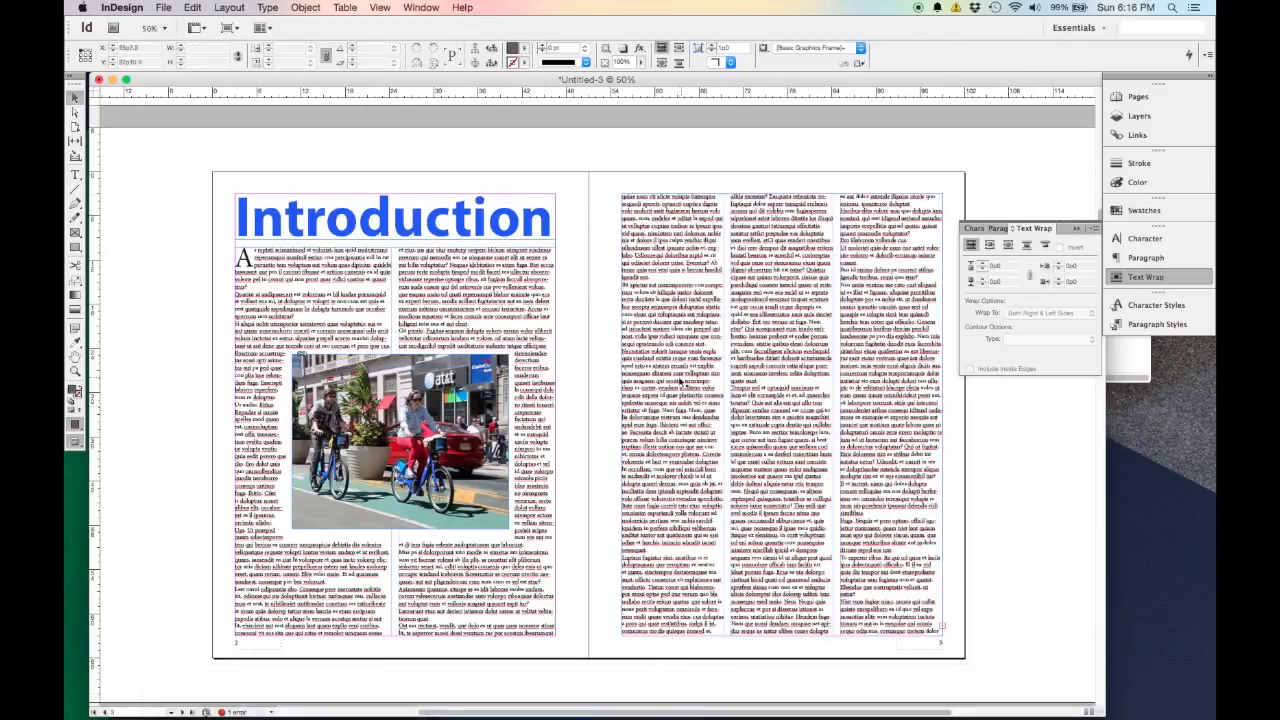
Place Cruiser Rider.png across the full width of page 3's three text columns, about 43p6 wide.
key("super+d")
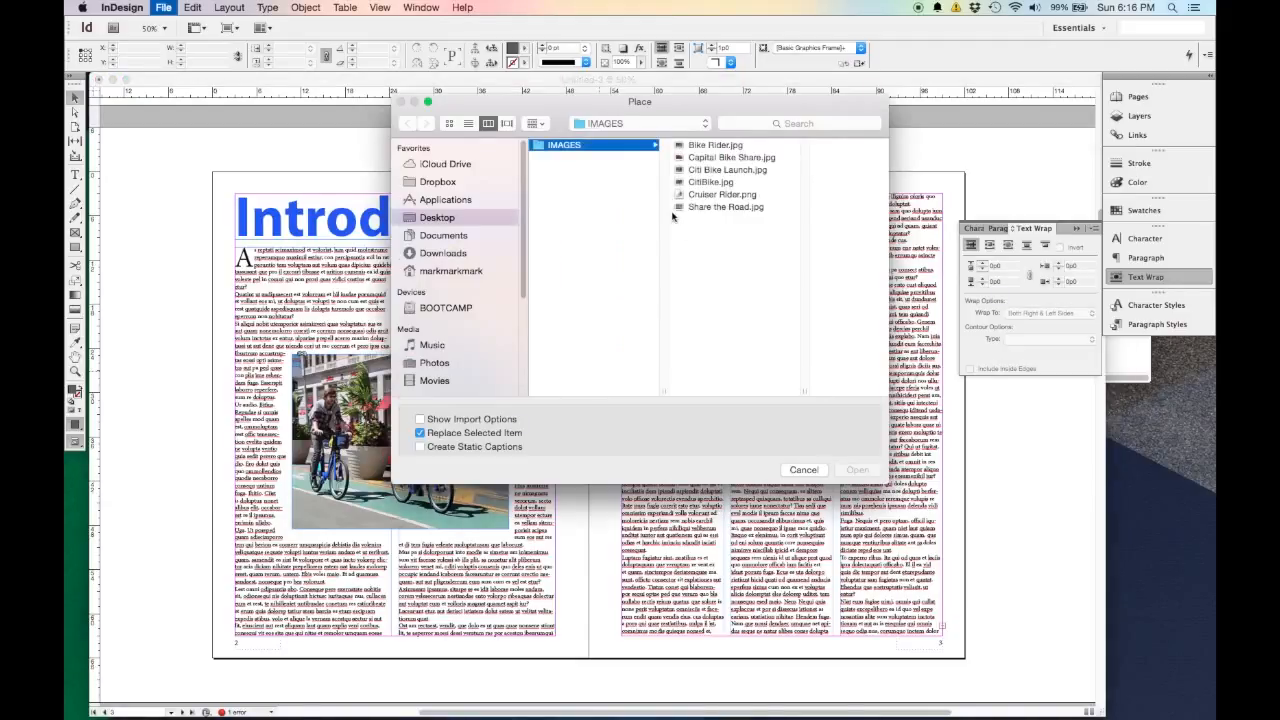
left_click(724, 195)
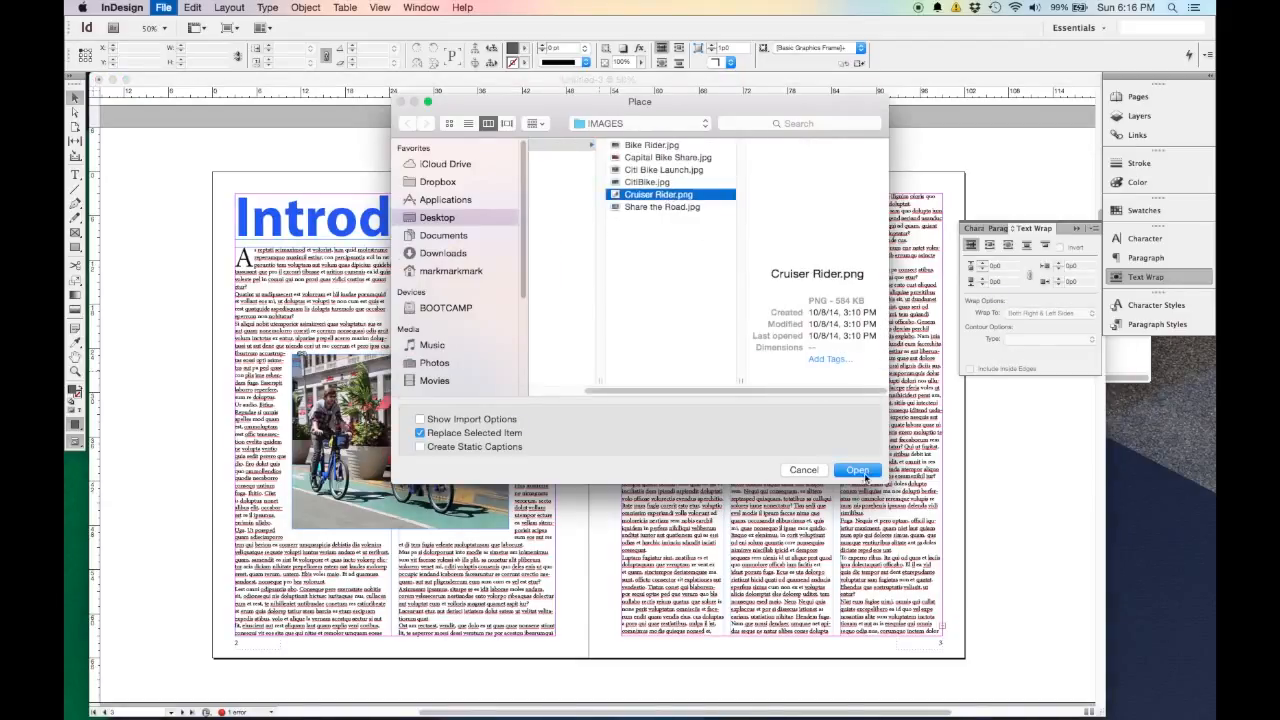
left_click(871, 472)
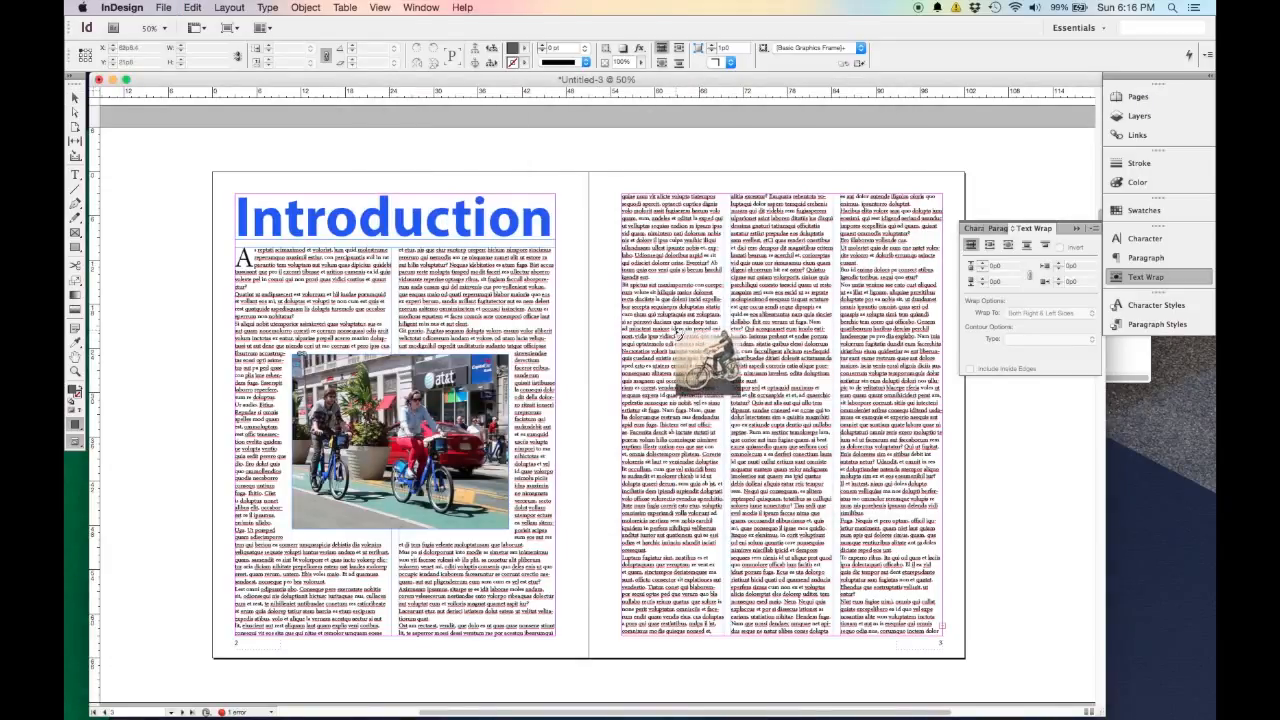
left_click(622, 305)
left_click_drag(623, 306, 943, 578)
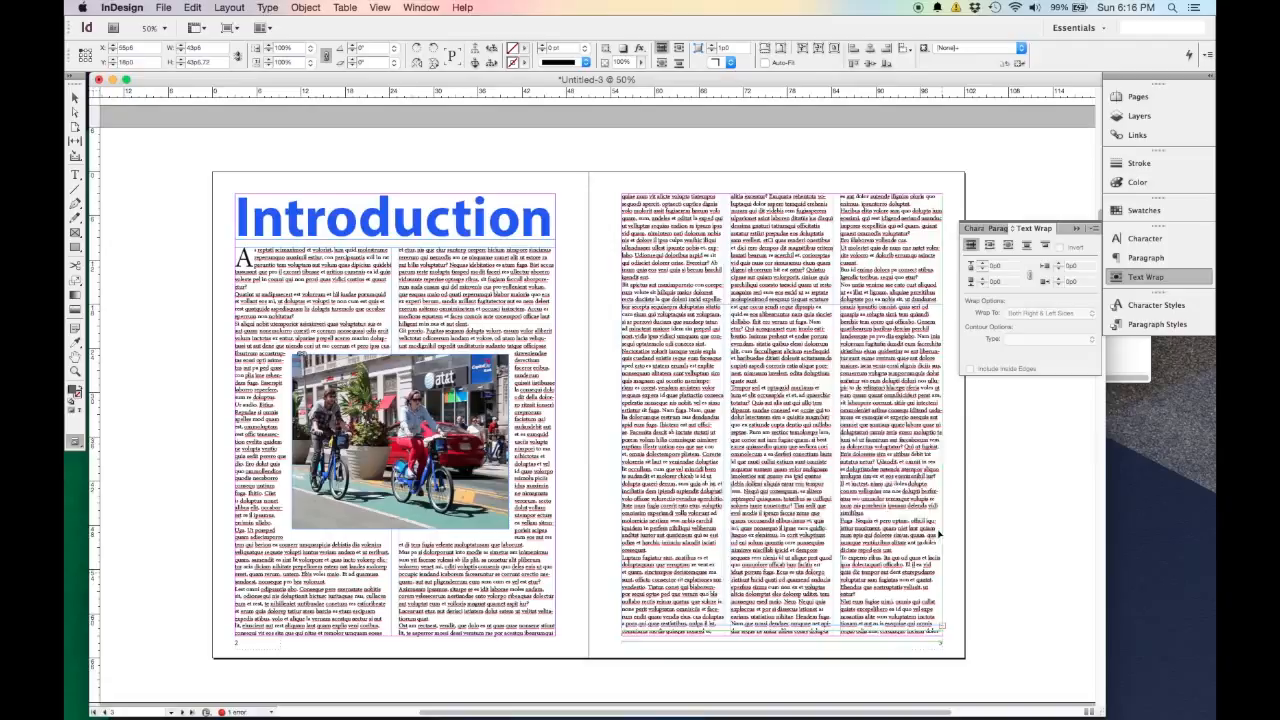
Raise the cruiser rider image slightly, crop its frame's empty left side to about 38p7 wide, and centre it across page 3's columns.
left_click_drag(881, 427, 881, 413)
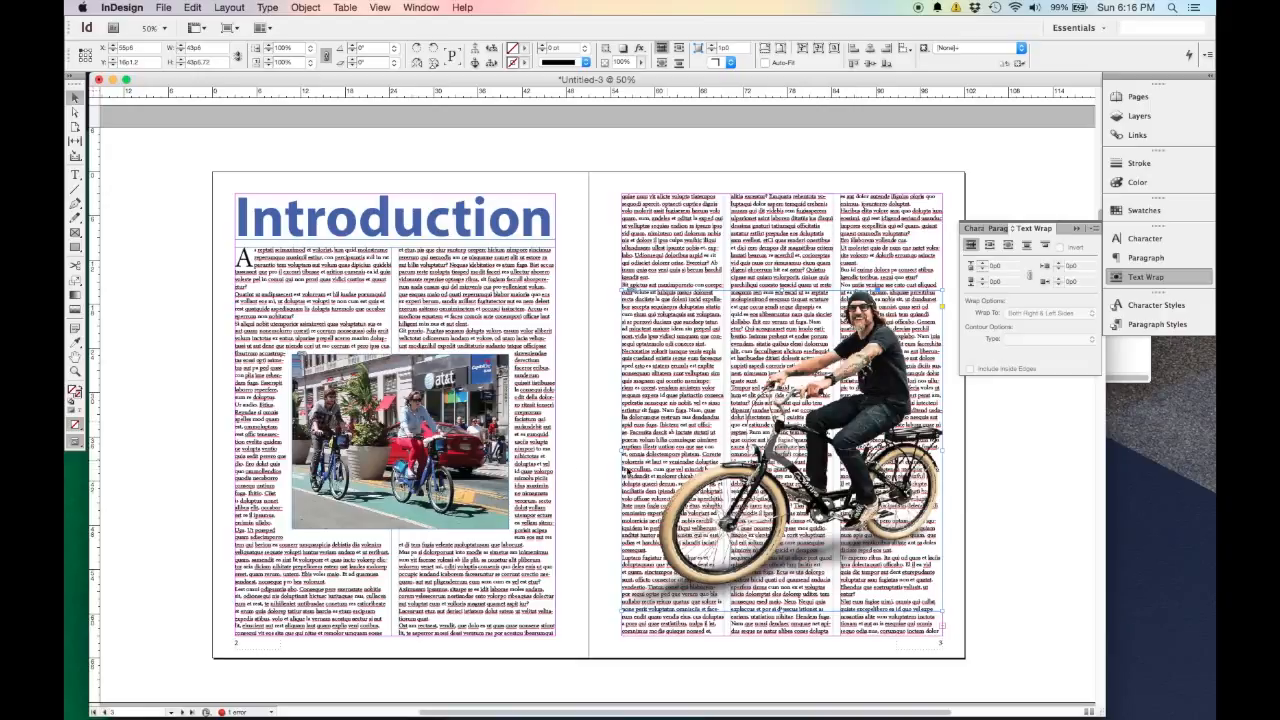
left_click_drag(638, 450, 657, 450)
left_click_drag(840, 440, 824, 445)
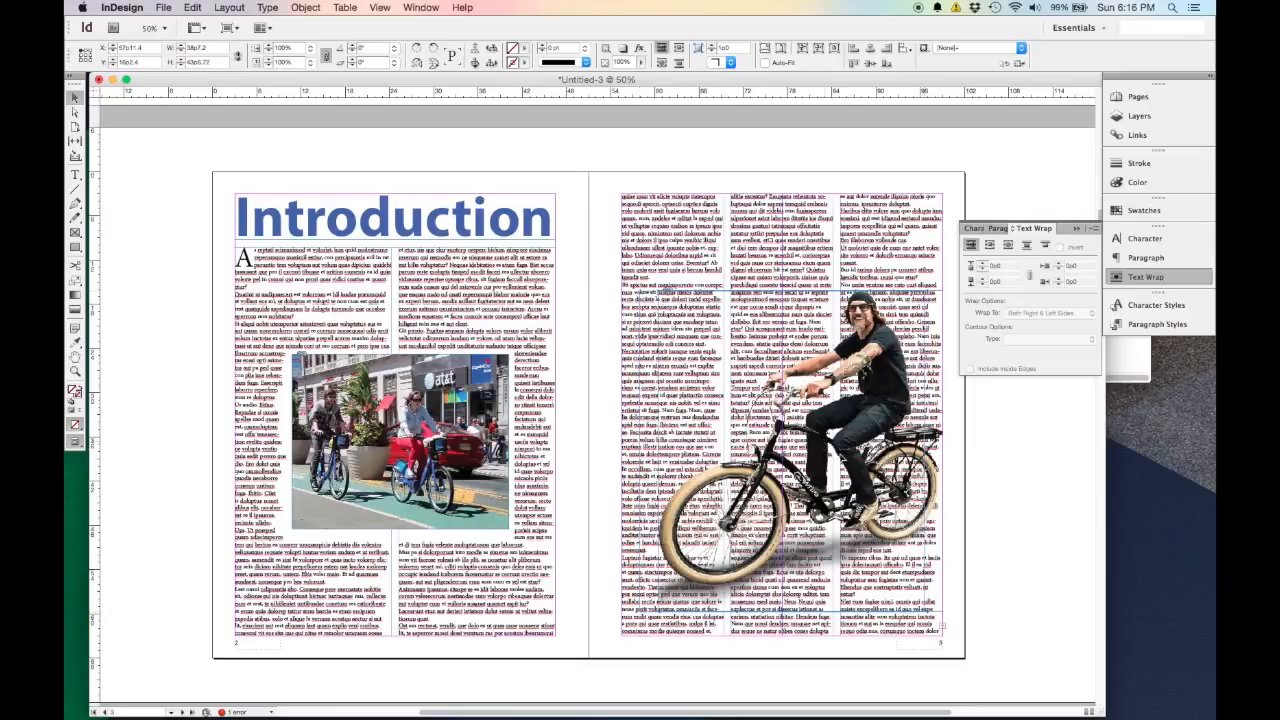
left_click(994, 506)
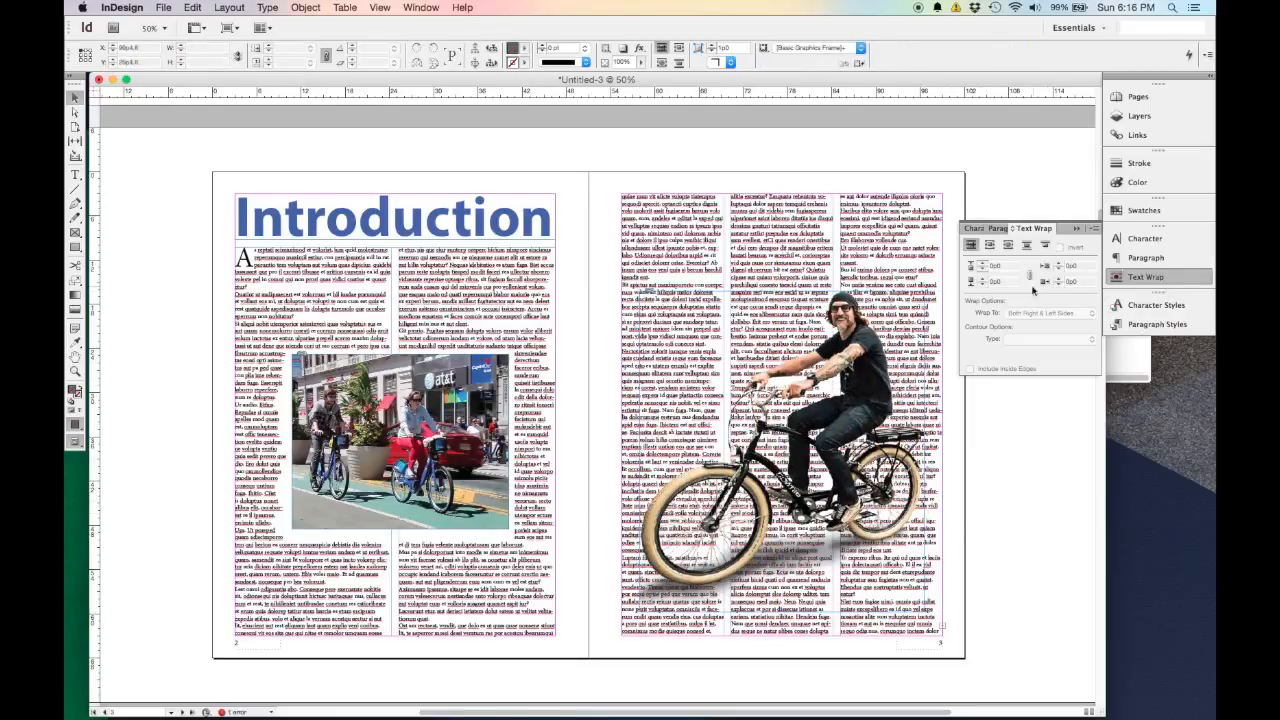
Apply a text wrap around the bounding box to the cruiser rider image, toggling it off and on to compare.
left_click(989, 246)
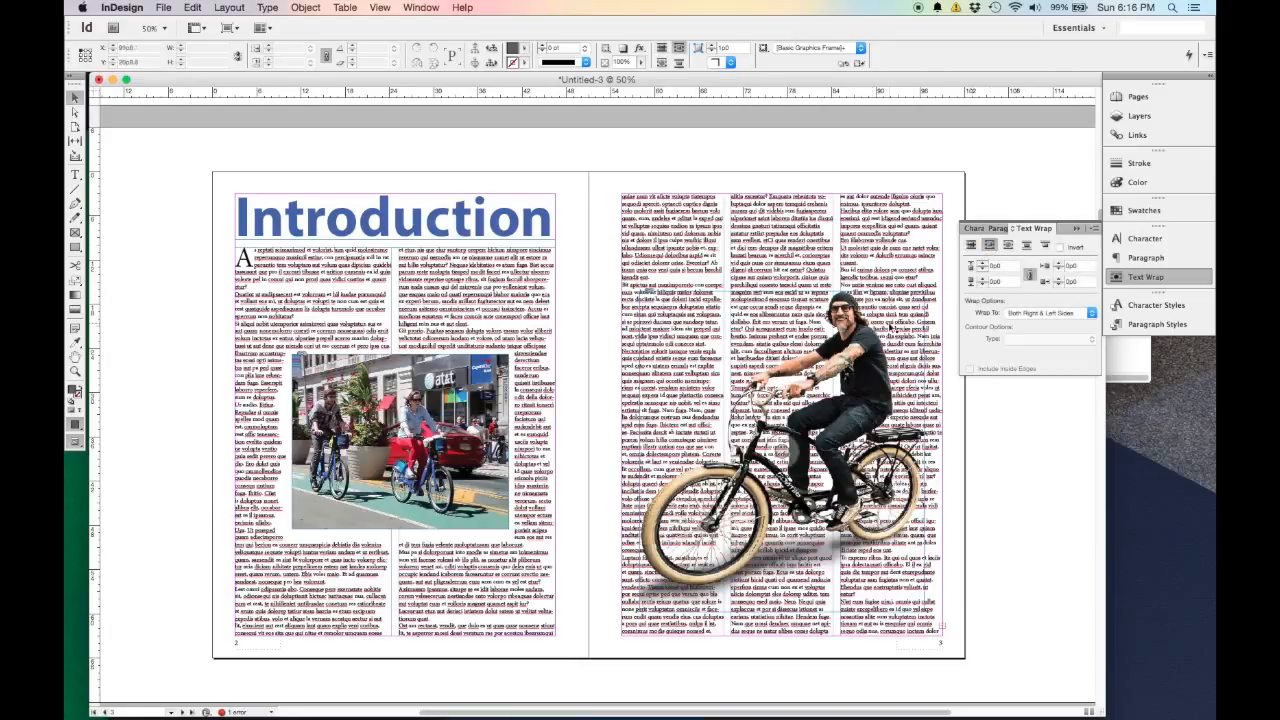
left_click(839, 351)
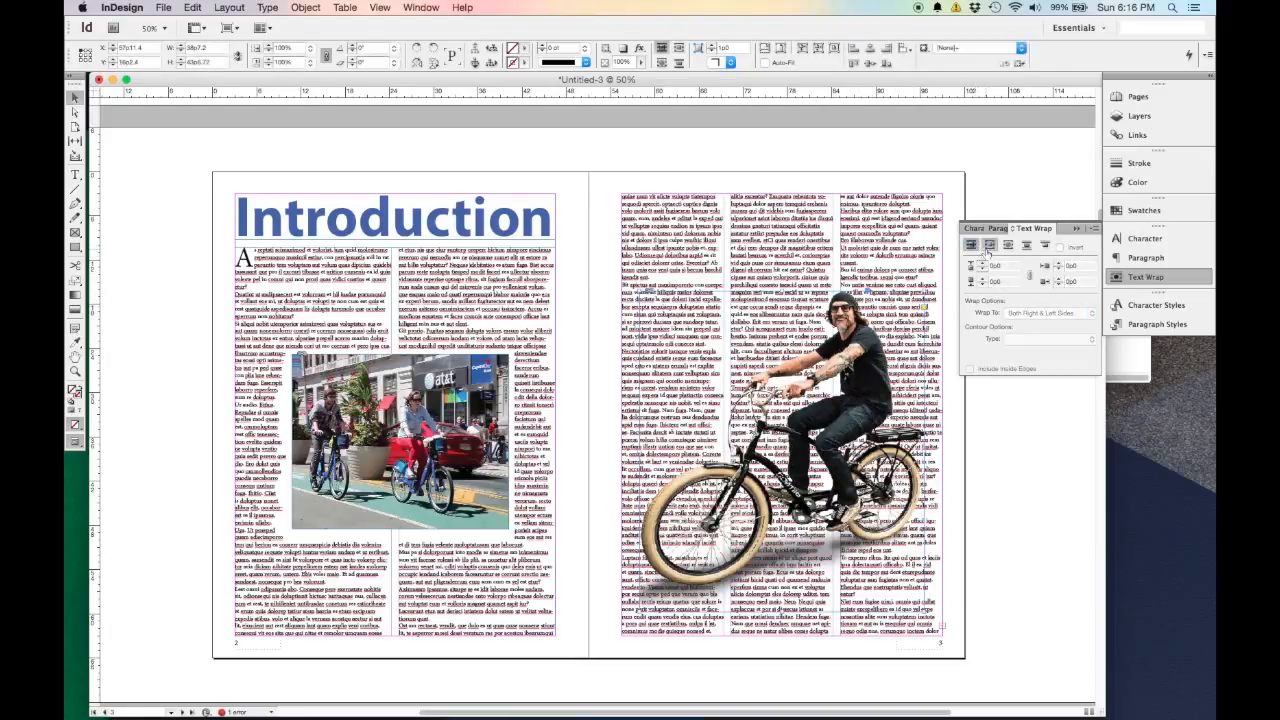
left_click(988, 247)
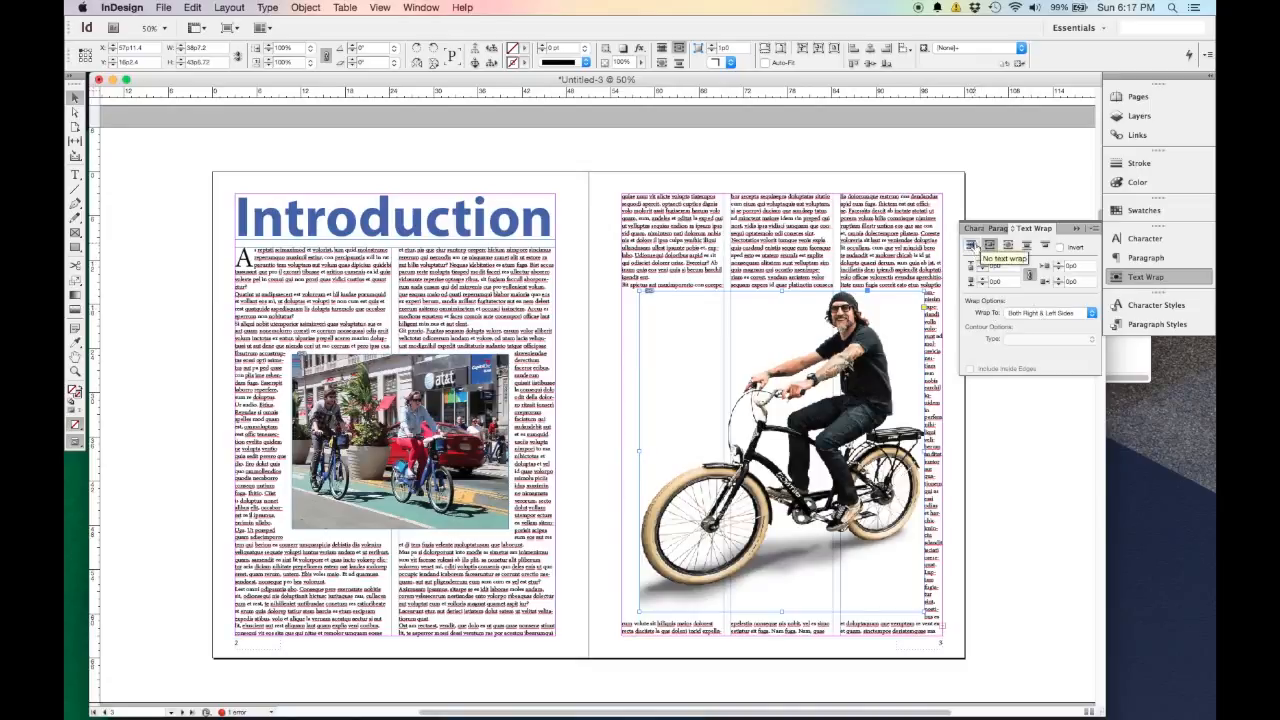
left_click(972, 246)
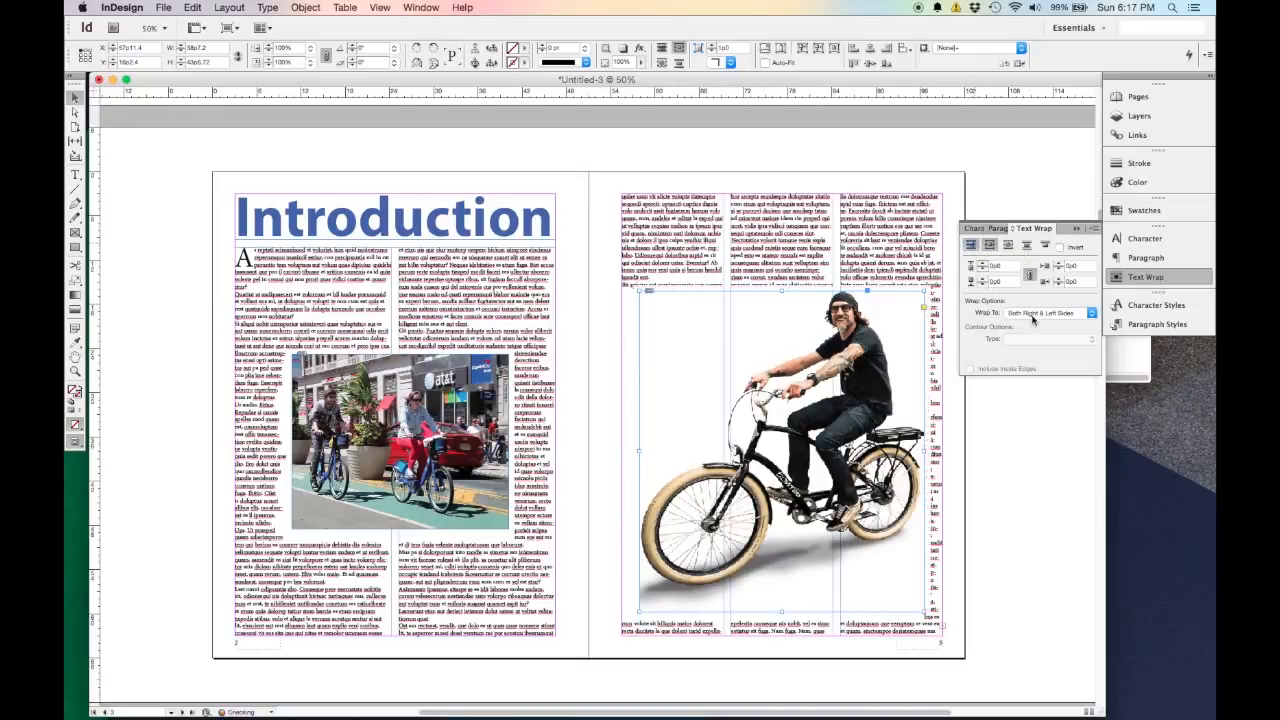
left_click(990, 246)
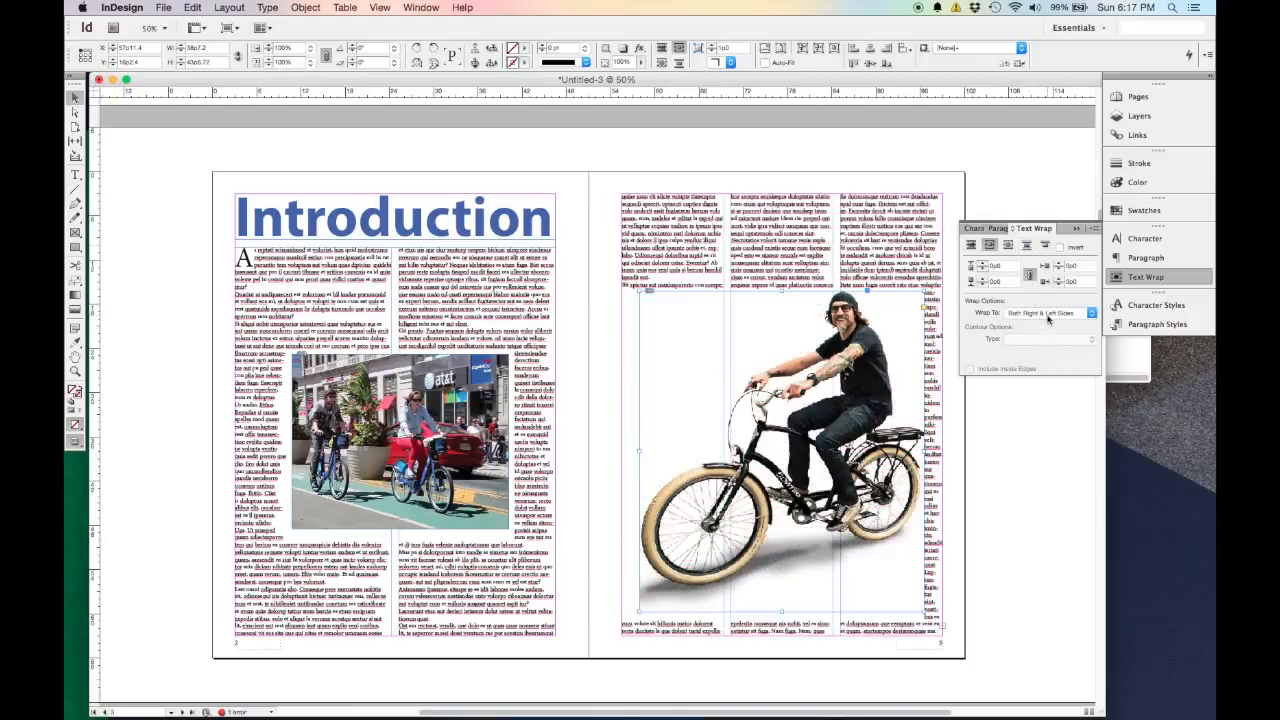
Toggle the extra text wrap options and review the Wrap To choices, keeping Both Right & Left Sides.
left_click(1095, 229)
left_click(1085, 235)
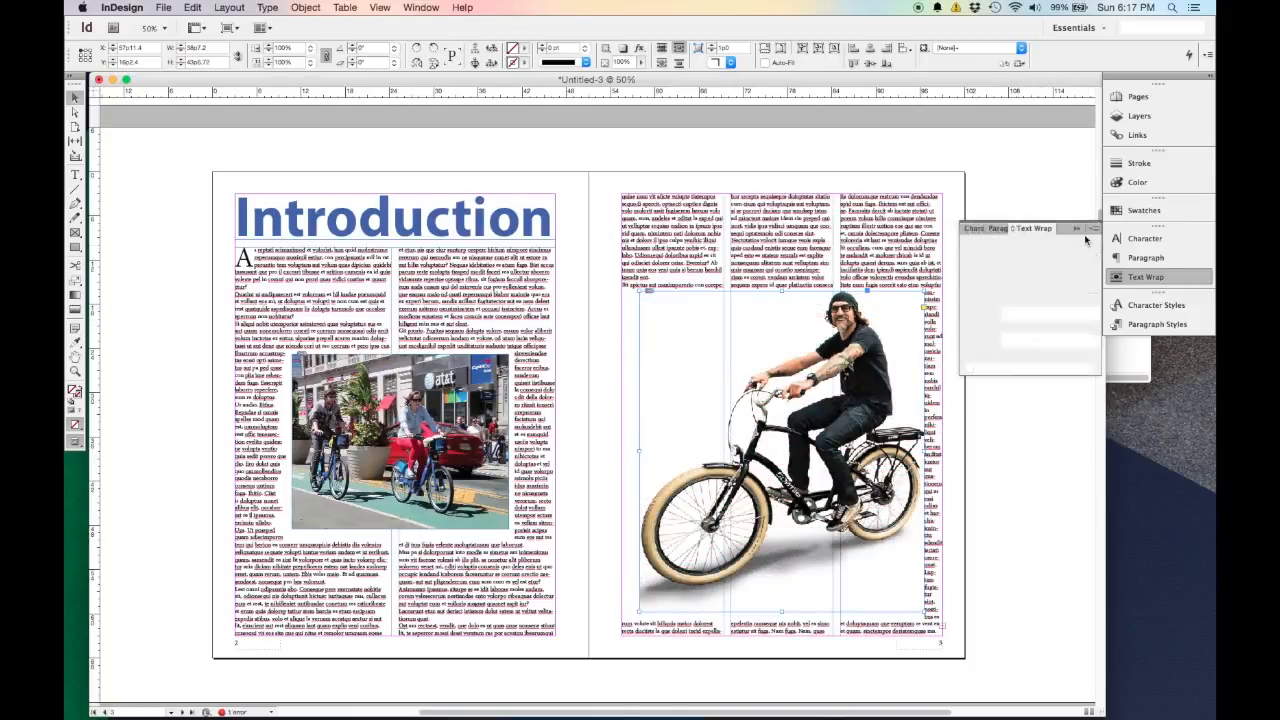
left_click(1094, 230)
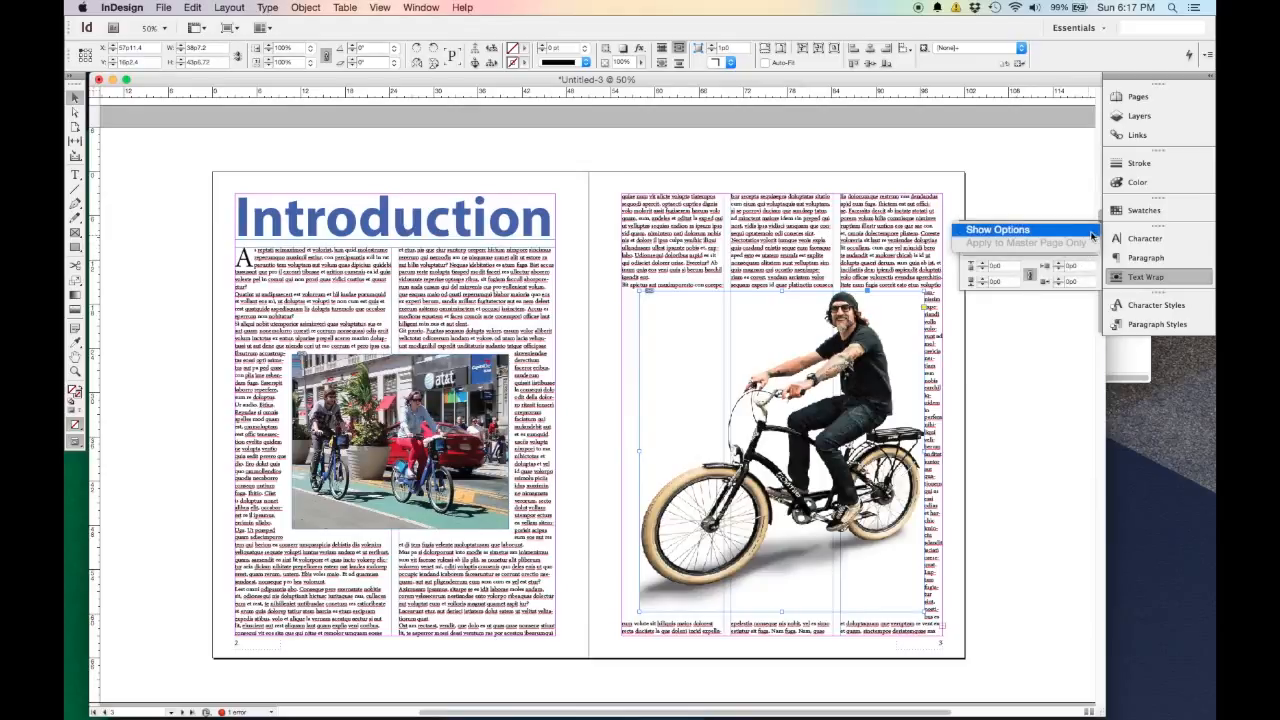
left_click(1090, 233)
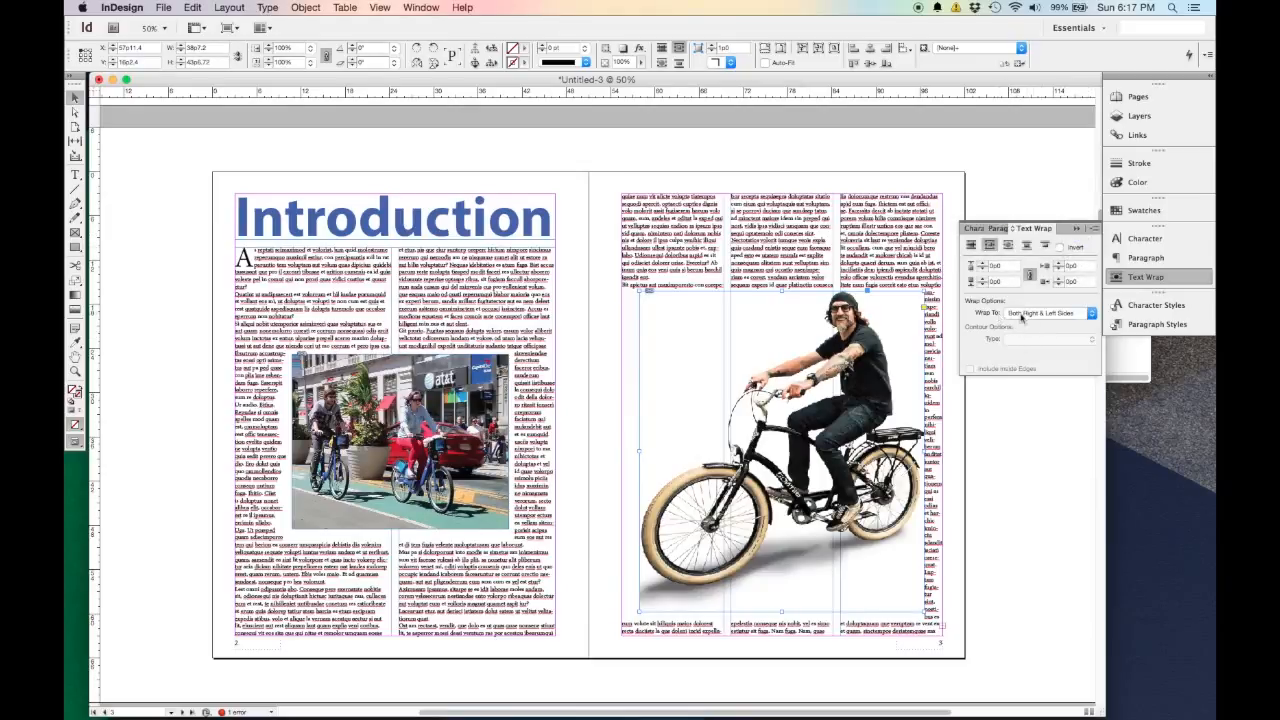
left_click(1038, 314)
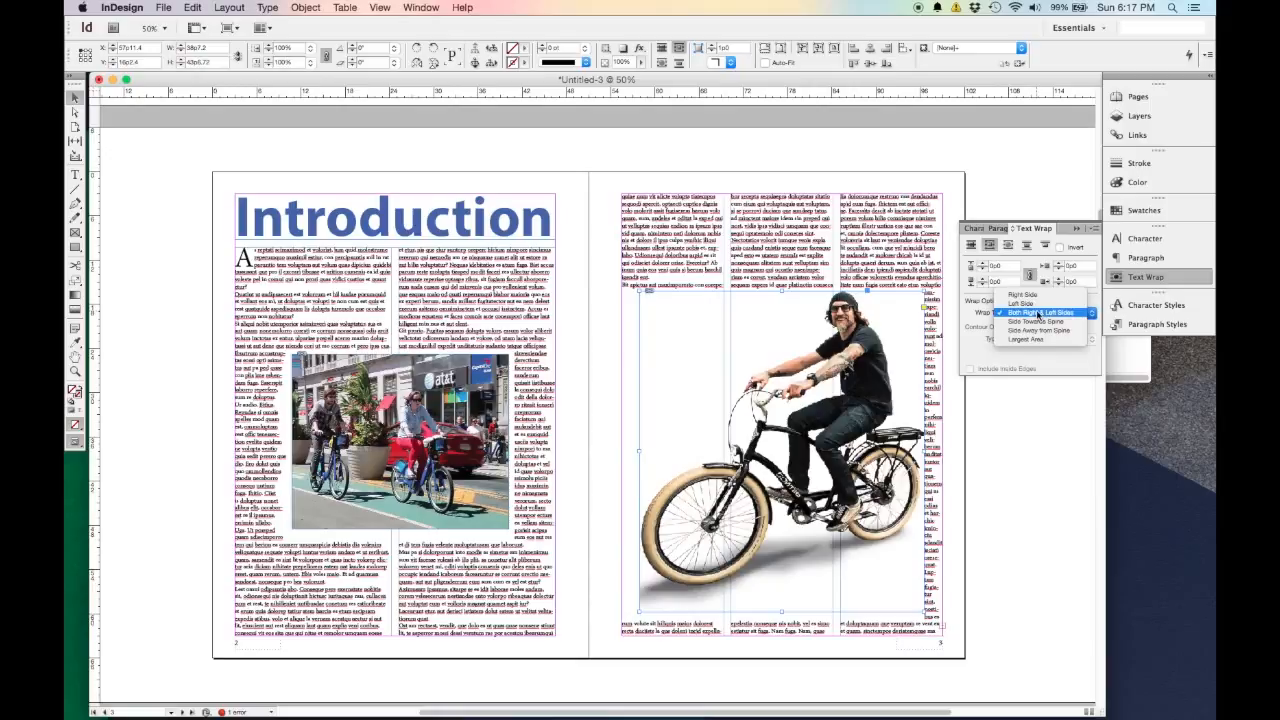
left_click(1038, 314)
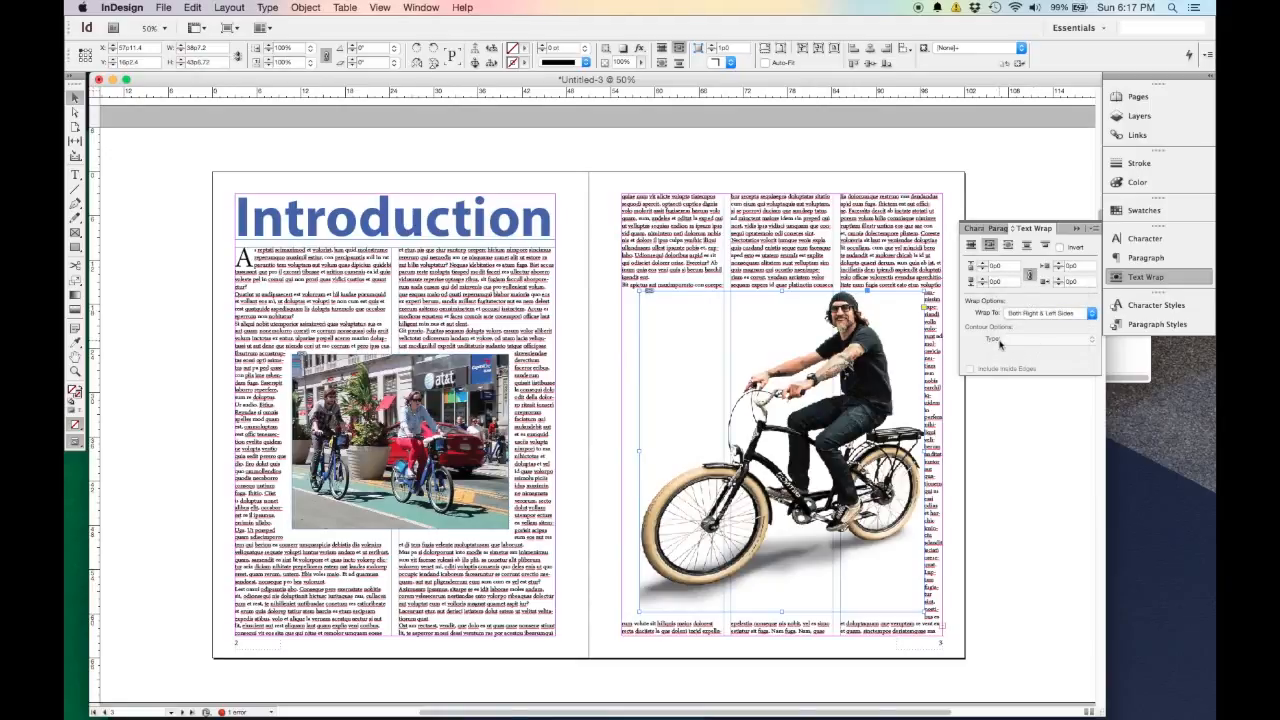
Wrap page 3's text around the cruiser rider's object shape, with the contour type set to Alpha Channel.
left_click(1008, 248)
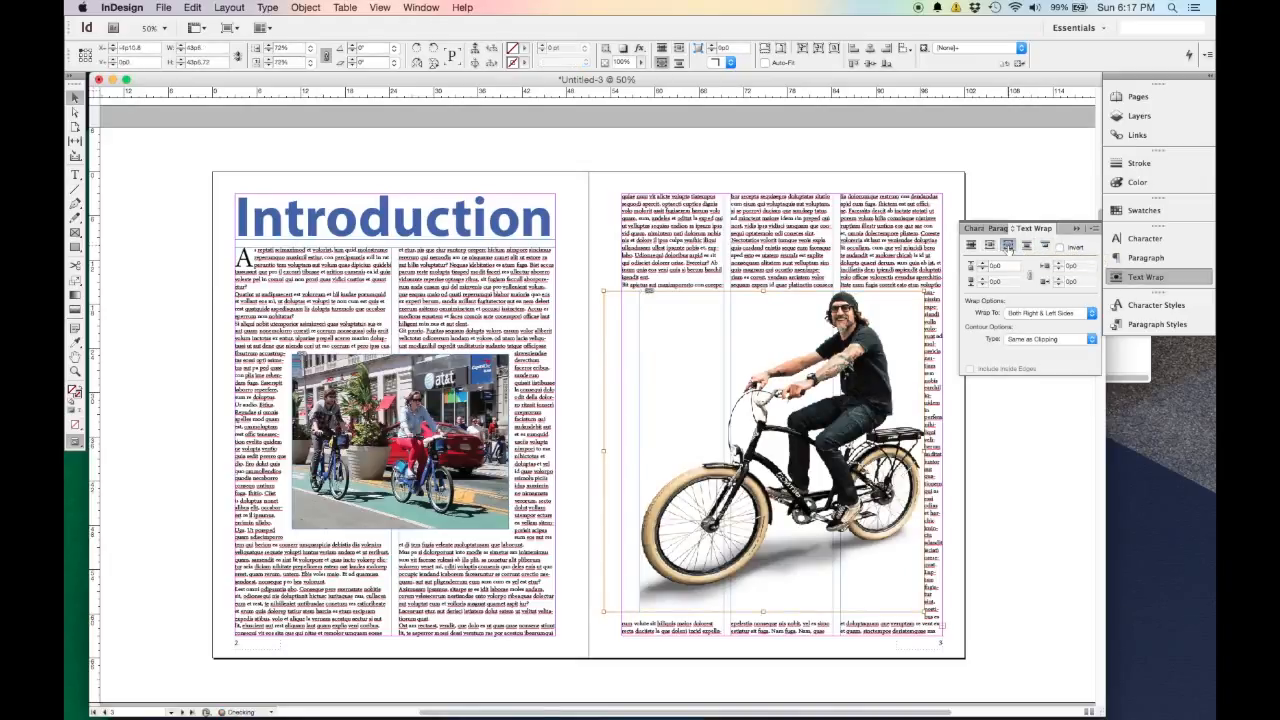
left_click(987, 526)
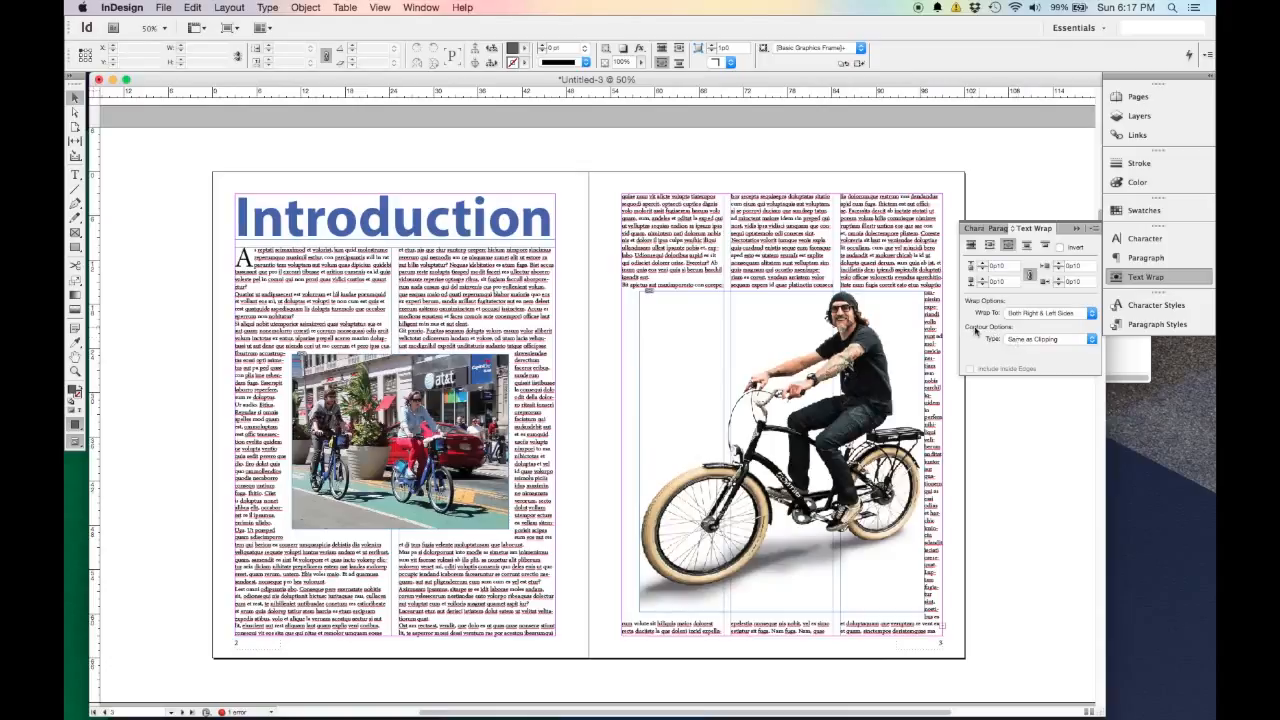
left_click(1058, 339)
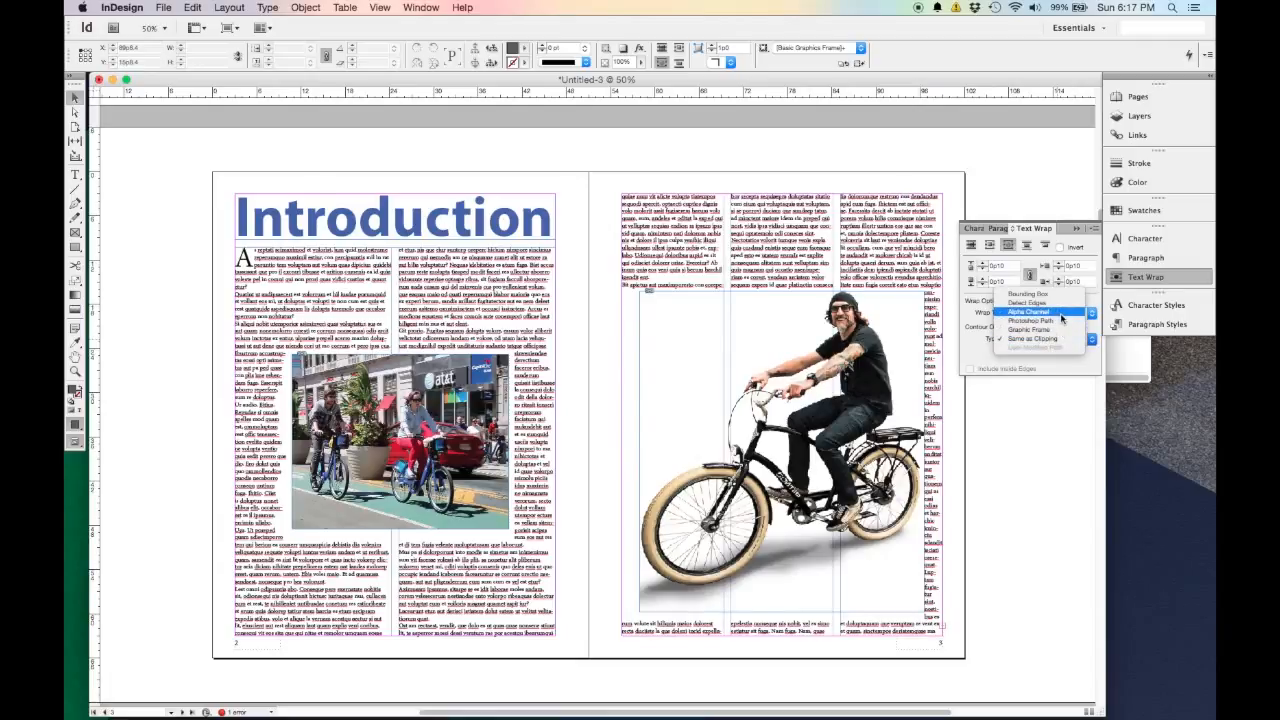
left_click(1062, 318)
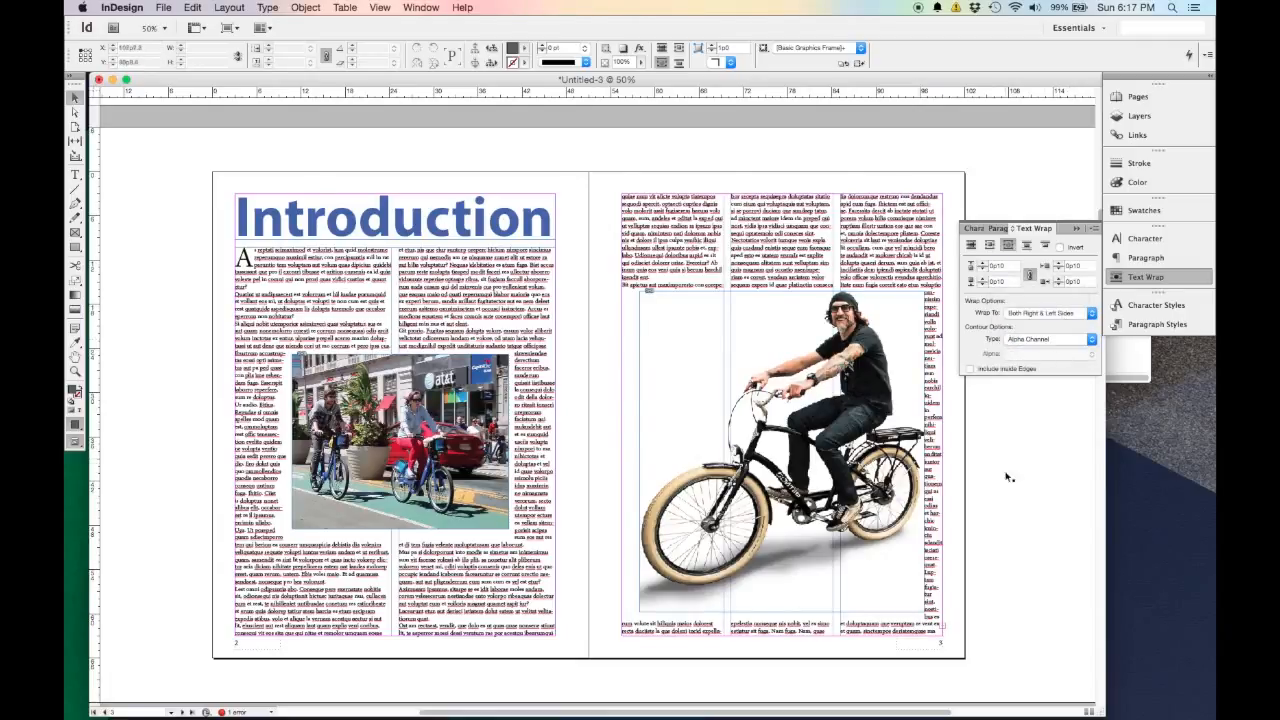
left_click(897, 321)
left_click(1055, 339)
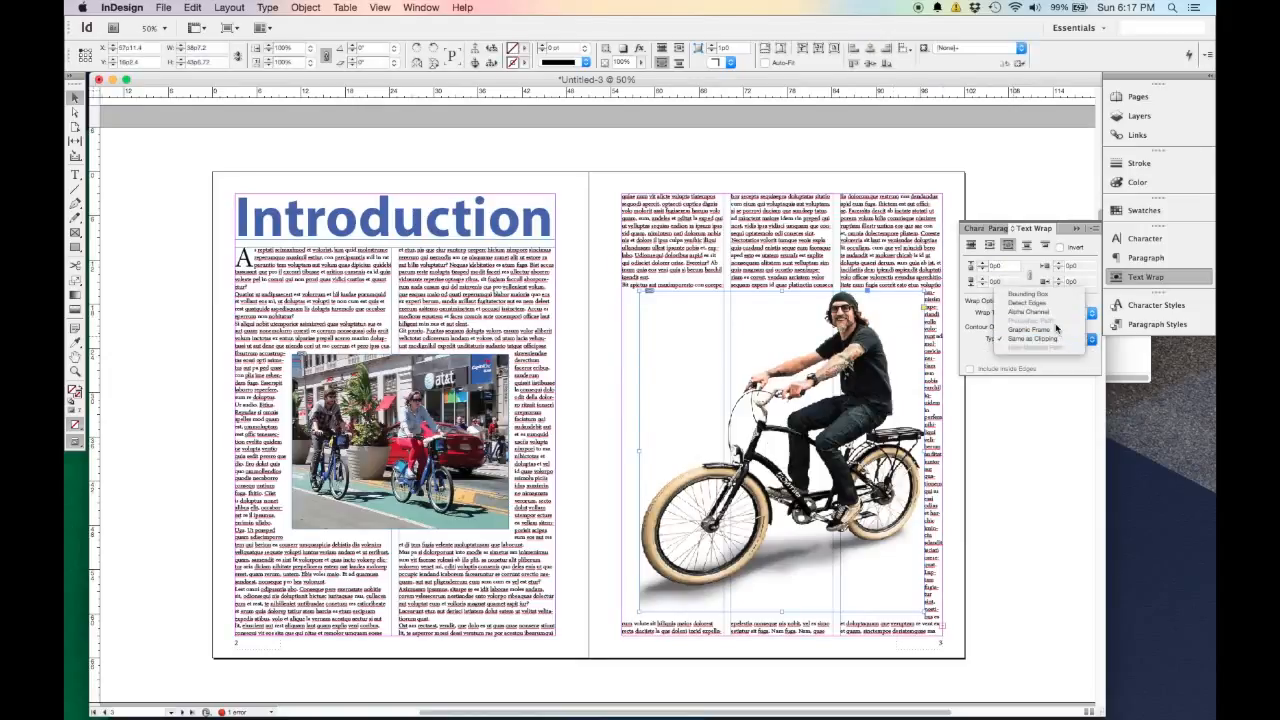
left_click(1056, 312)
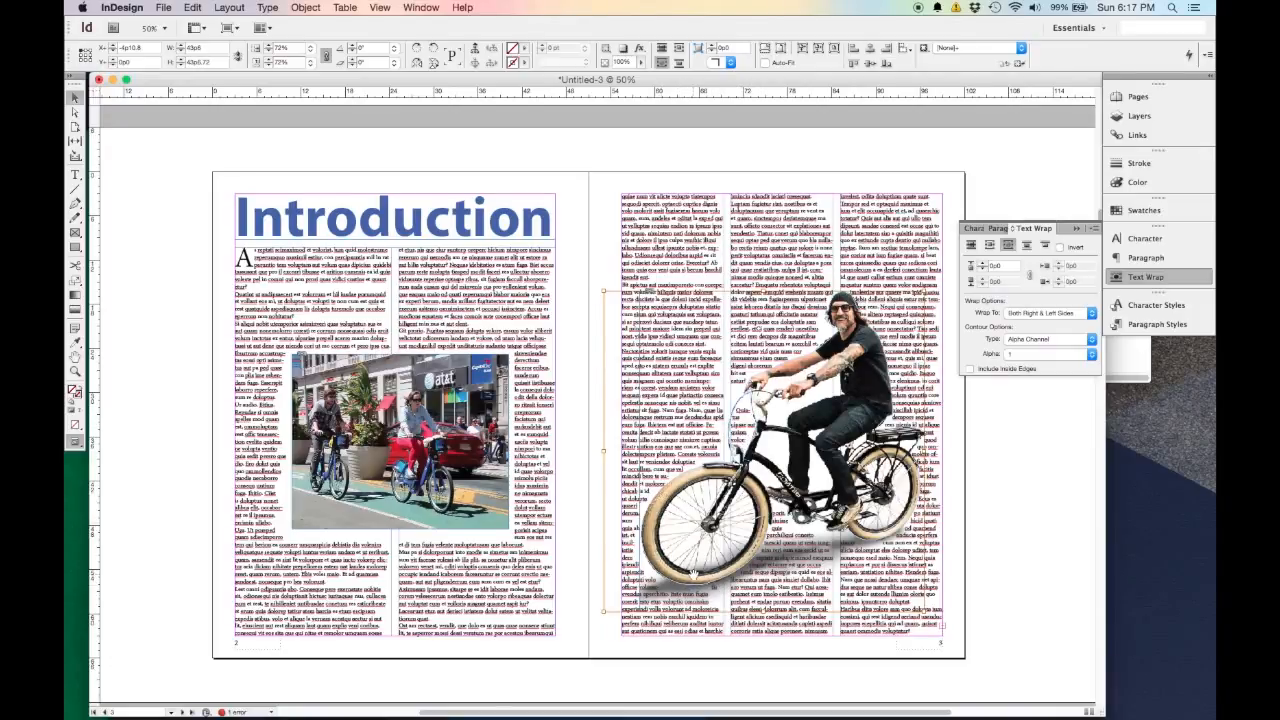
Increase the cruiser rider's text wrap offset to 0p10 and inspect the text spacing around the bike and rider up close.
key("super+1")
scroll(724, 613, "up", 1)
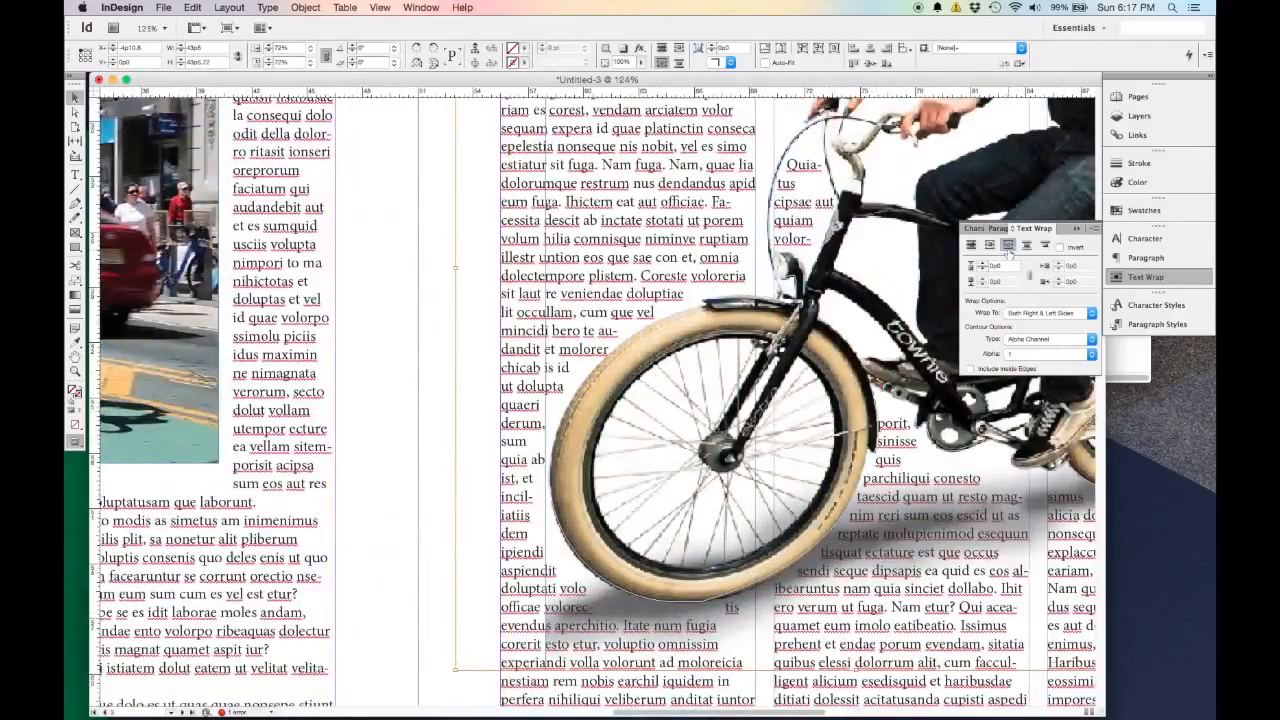
left_click(983, 265)
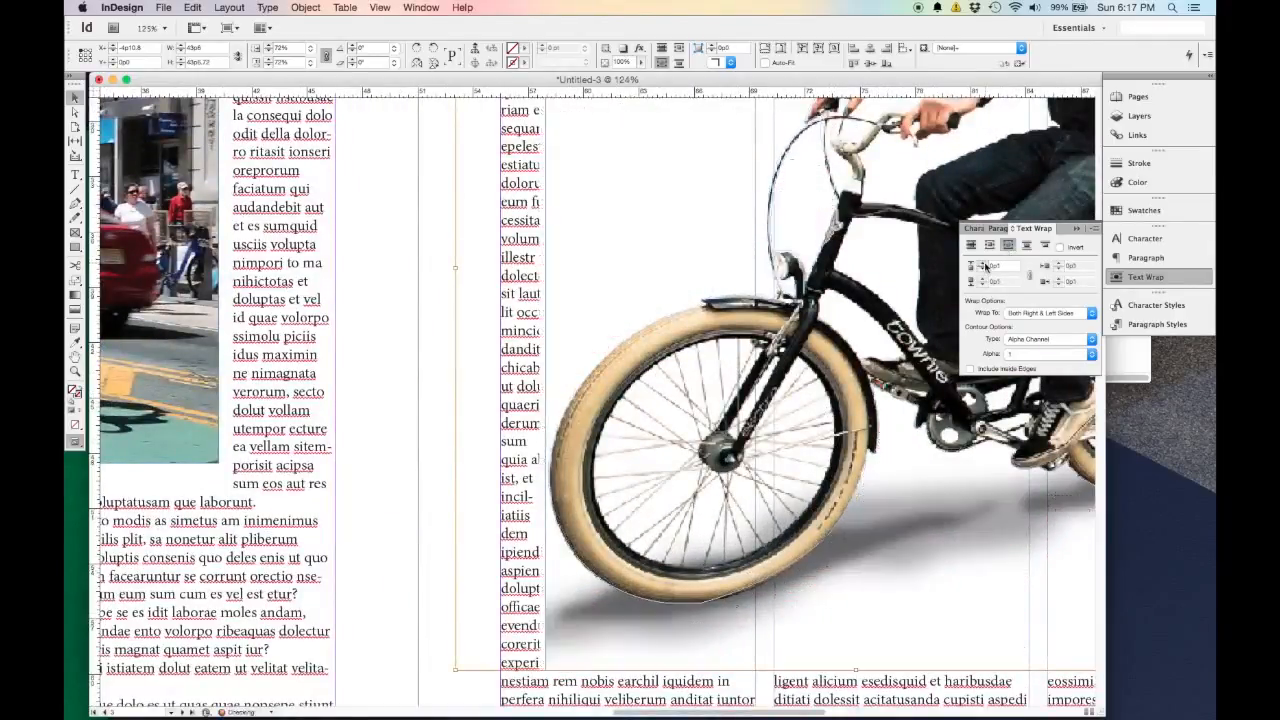
left_click(985, 265)
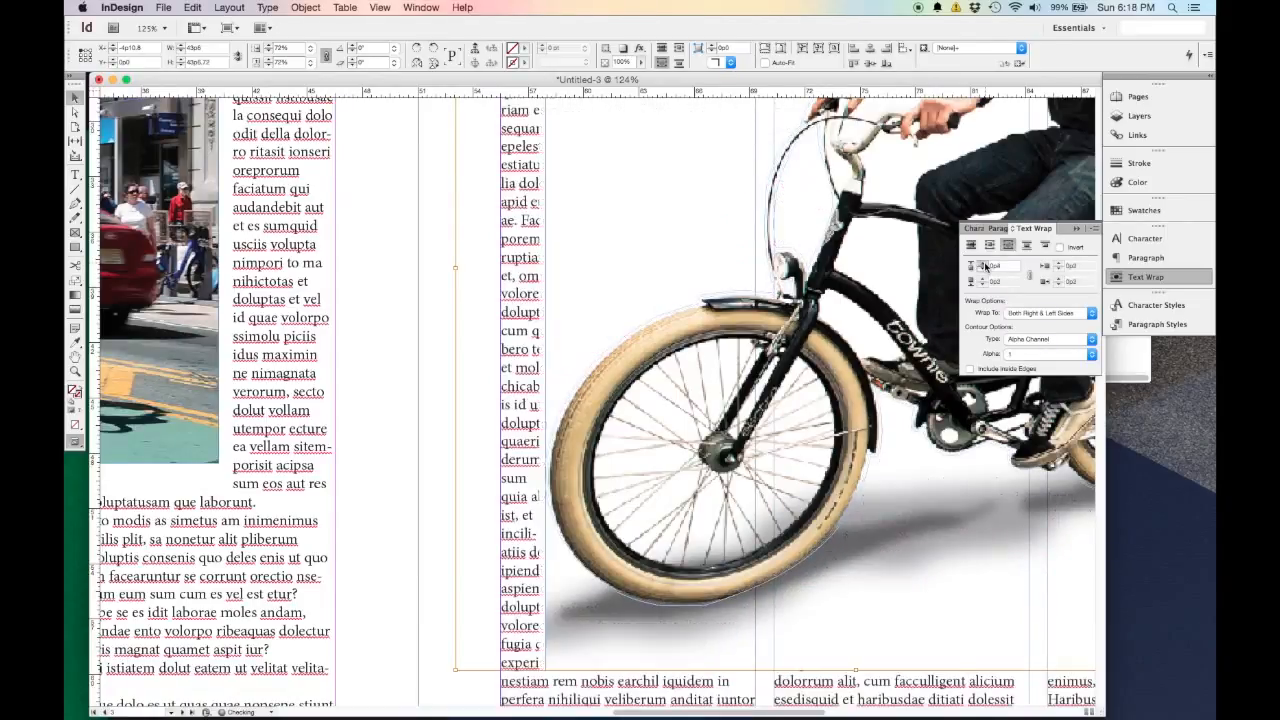
left_click(984, 265)
left_click(984, 265)
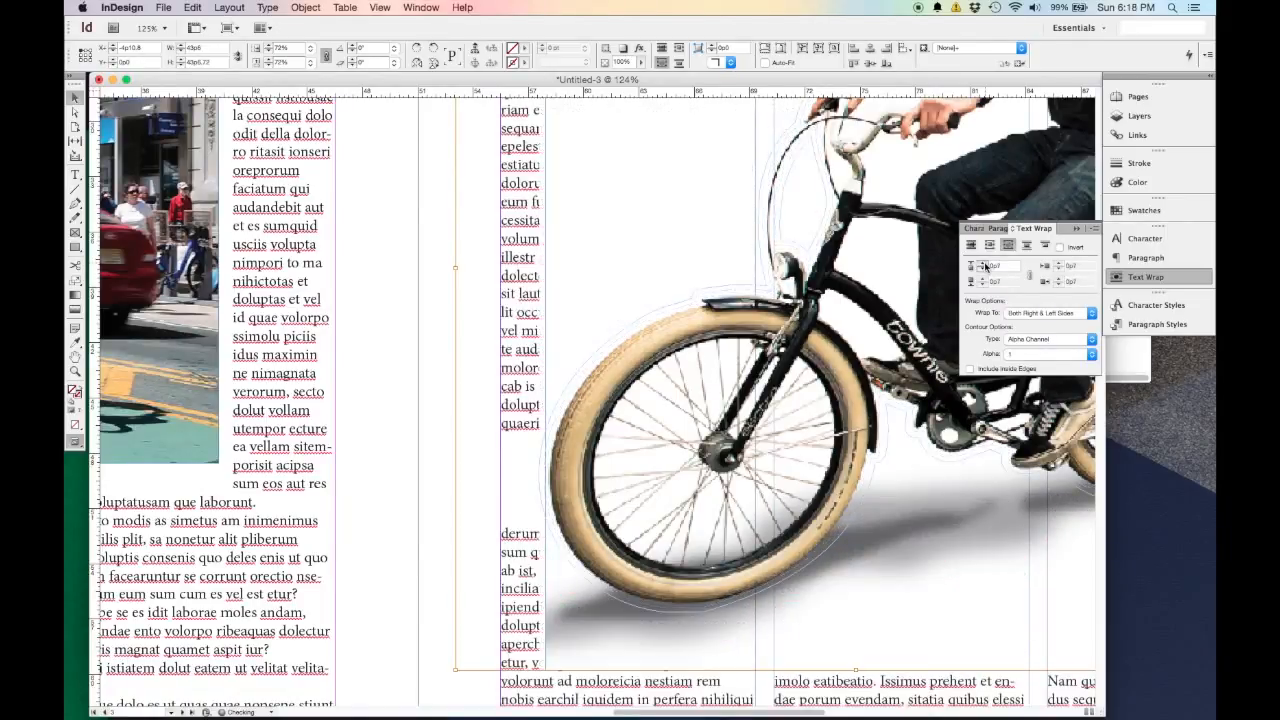
left_click(984, 265)
left_click(984, 265)
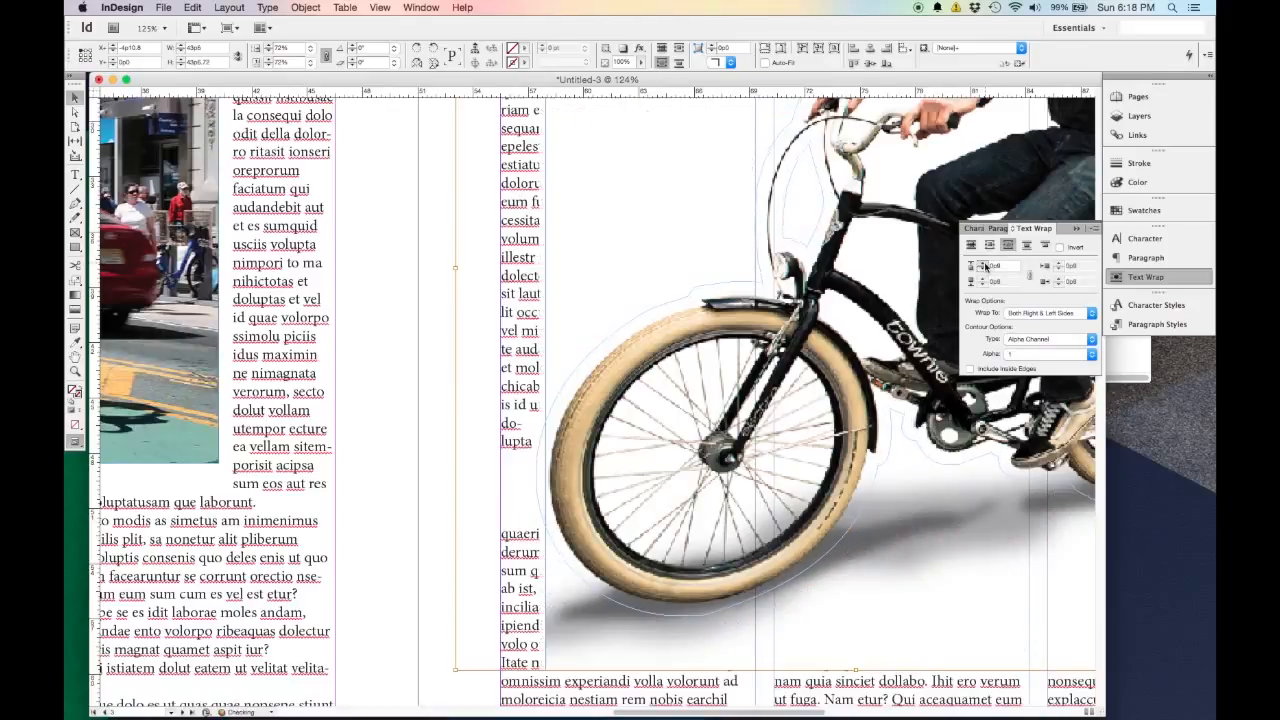
left_click(985, 265)
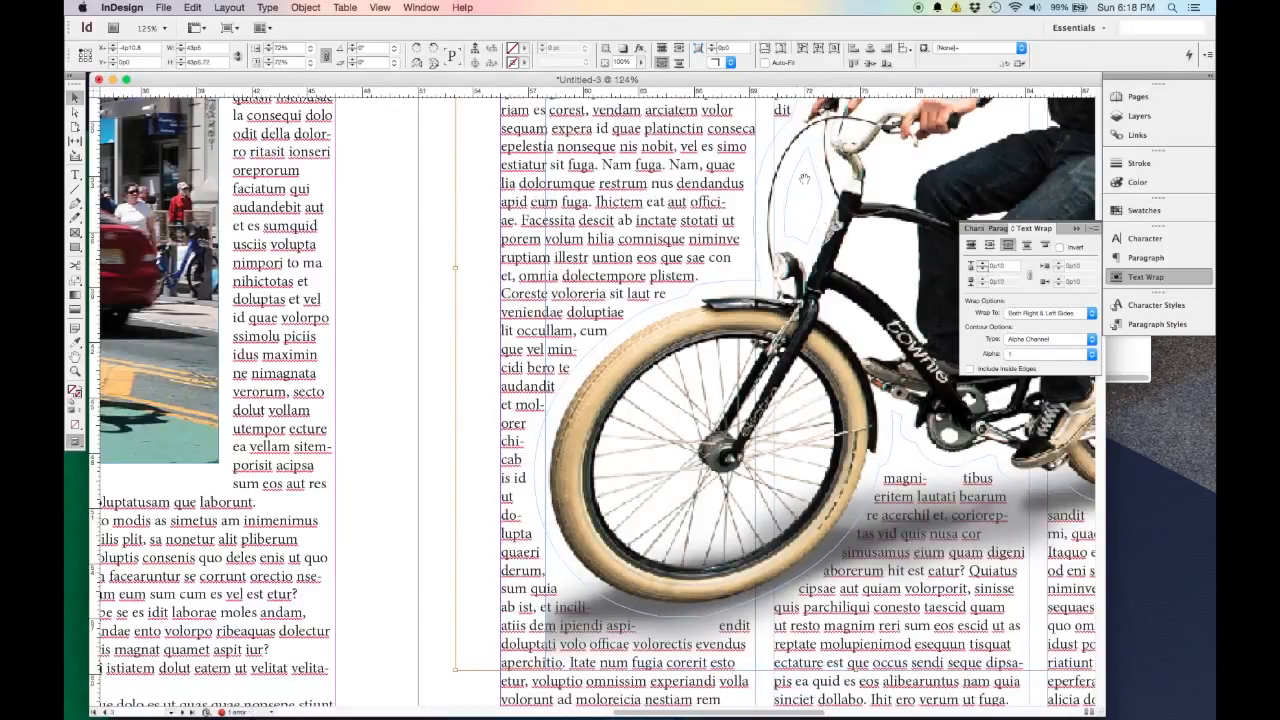
left_click_drag(813, 204, 585, 403)
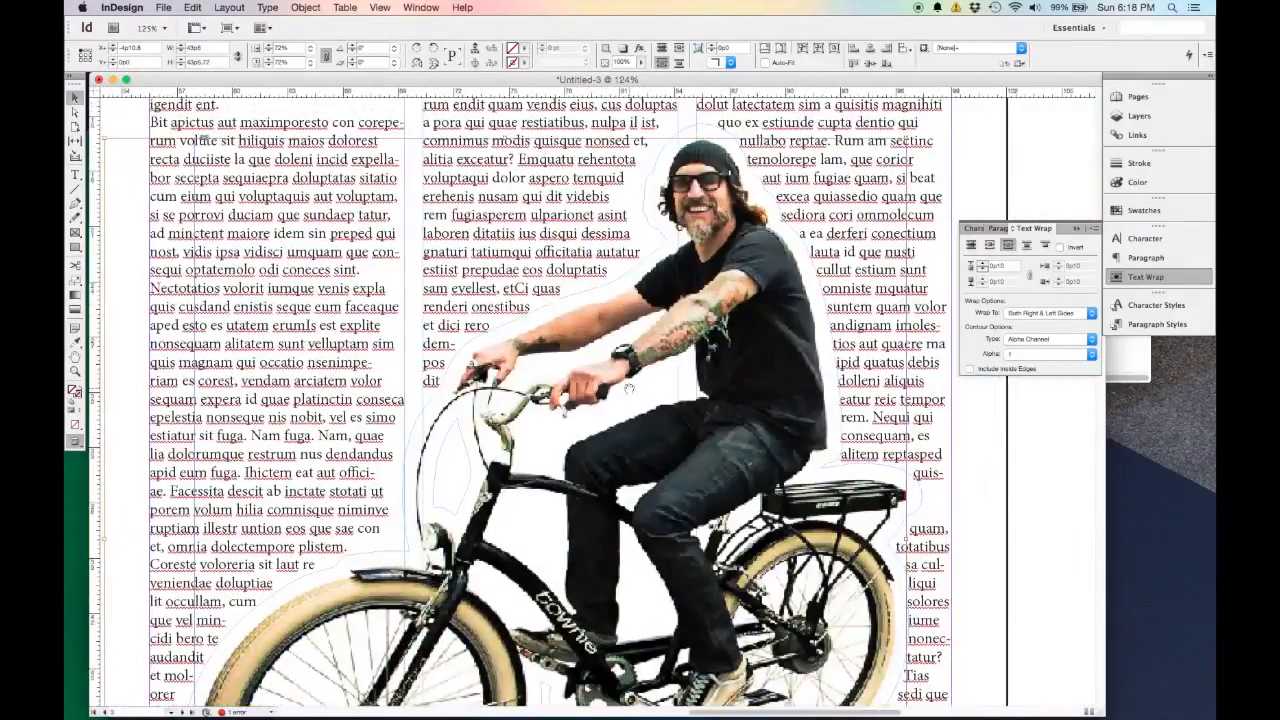
Preview the page 2–3 spread and the cover page without guides, restoring the normal view to compare them.
scroll(585, 403, "down", 2)
scroll(629, 390, "down", 1)
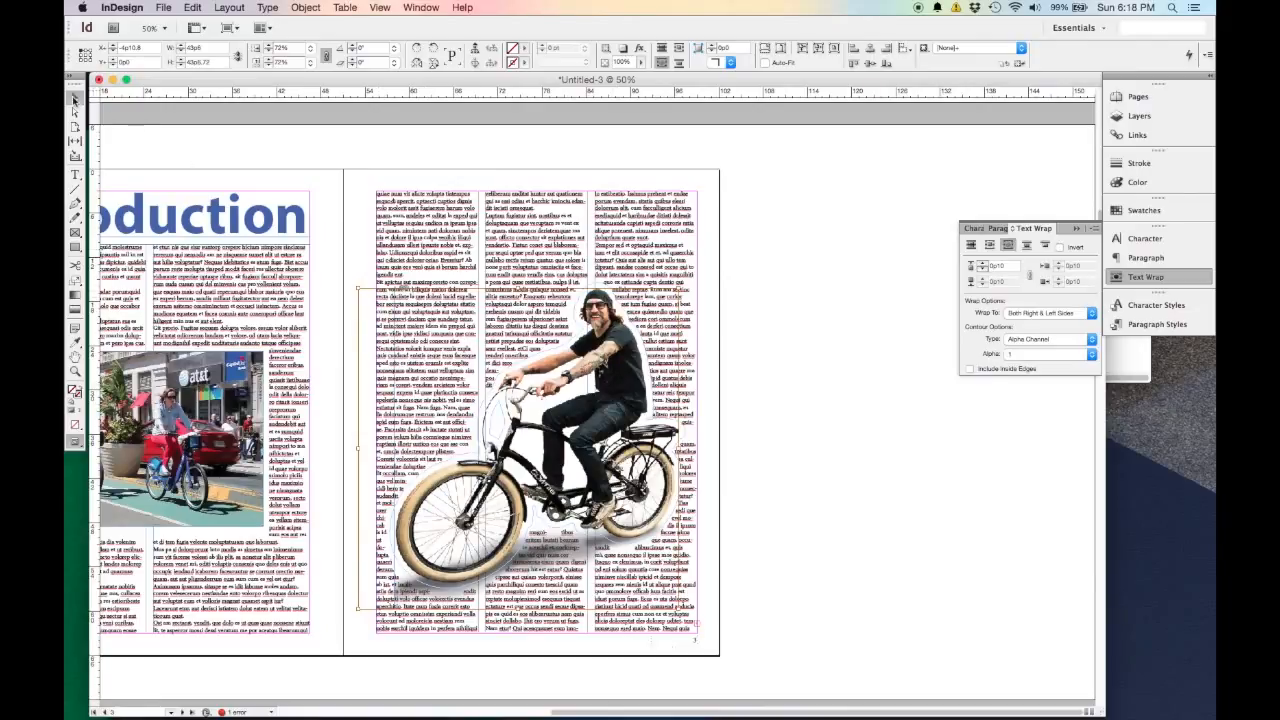
left_click(766, 383)
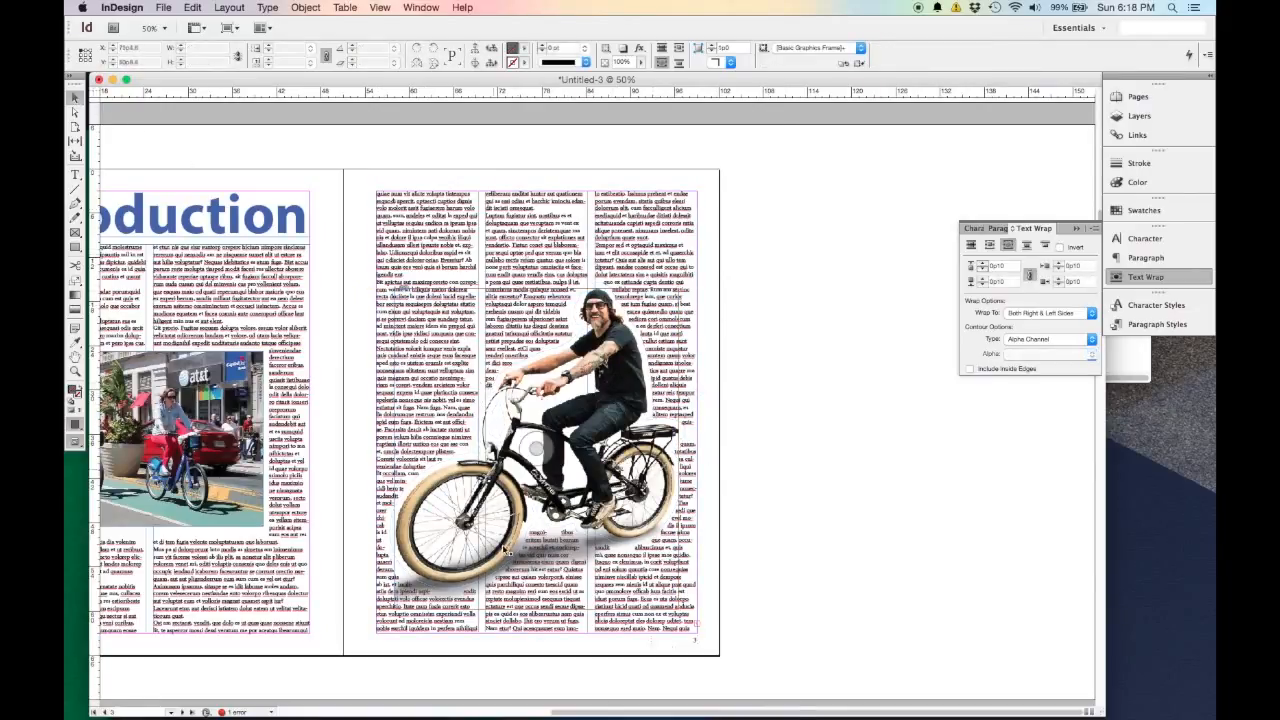
key("w")
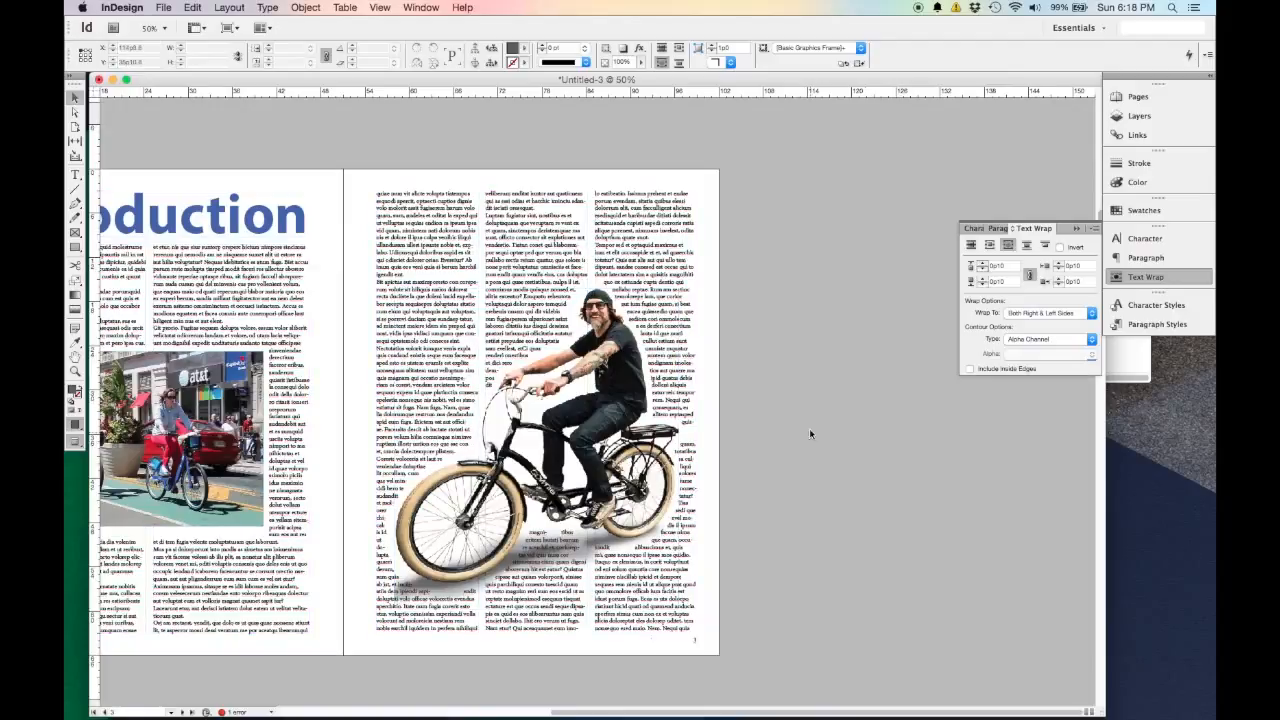
scroll(662, 422, "left", 5)
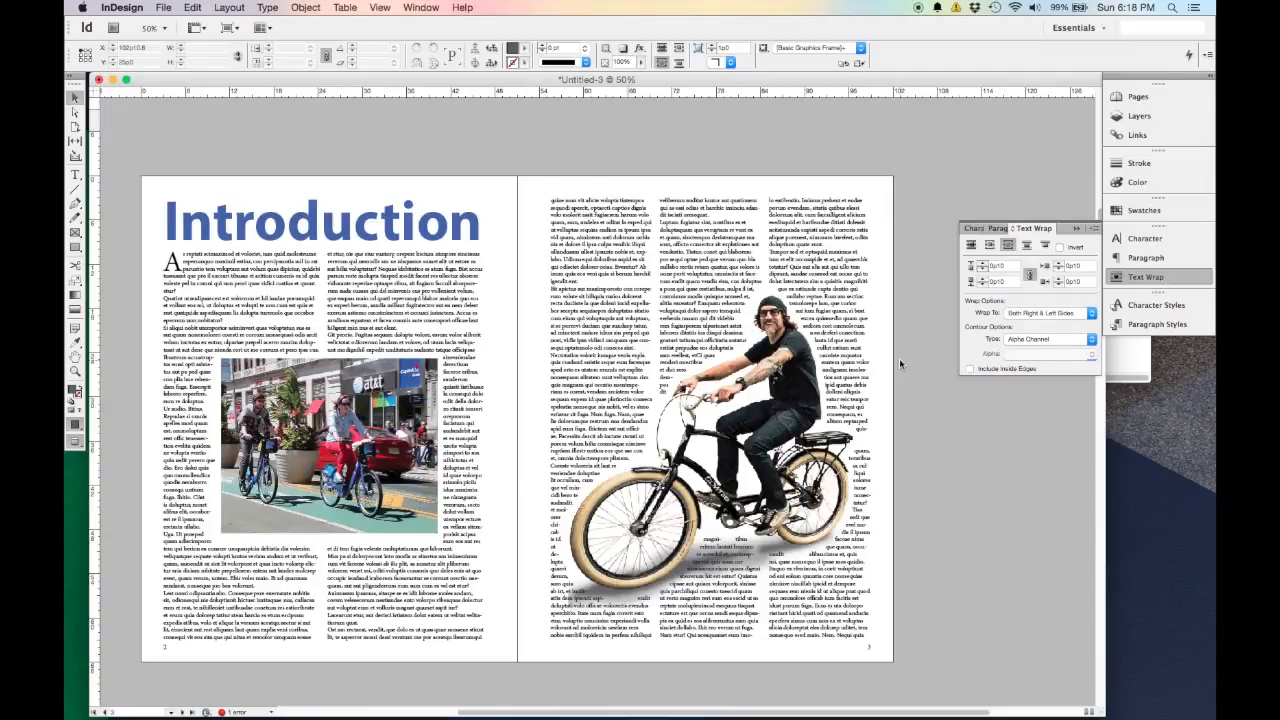
scroll(899, 358, "up", 10)
scroll(913, 372, "up", 3)
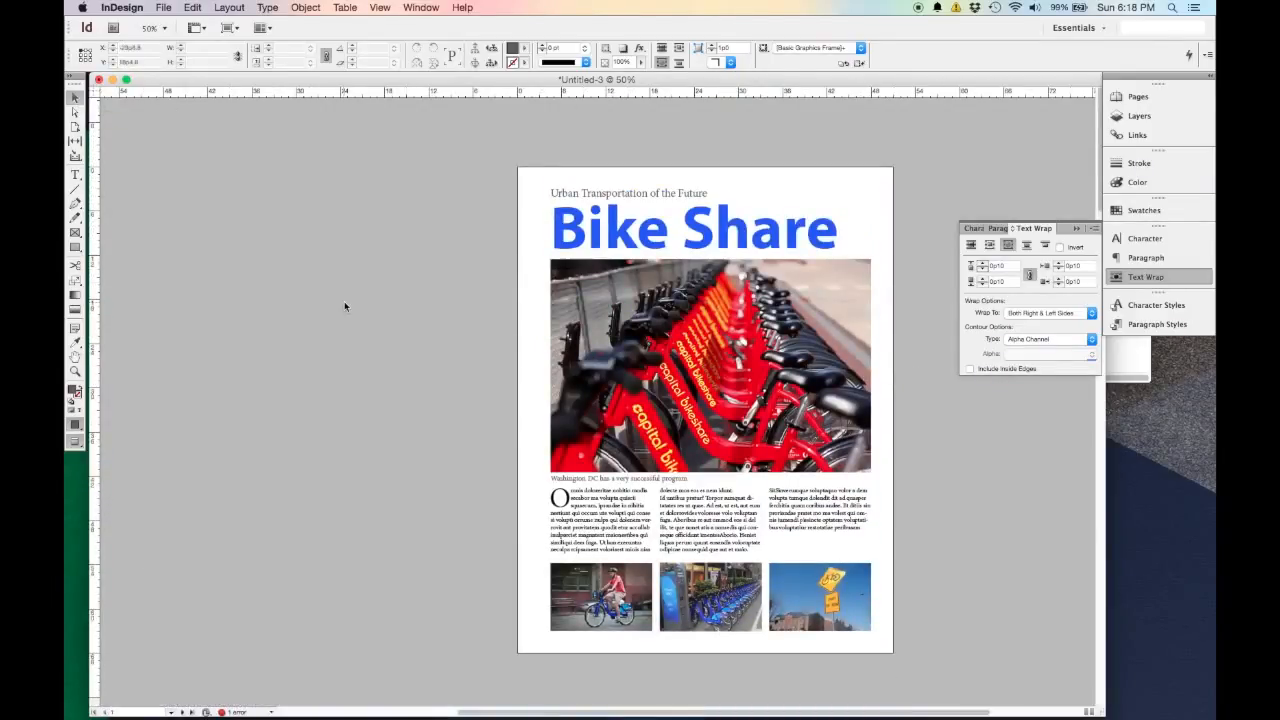
key("w")
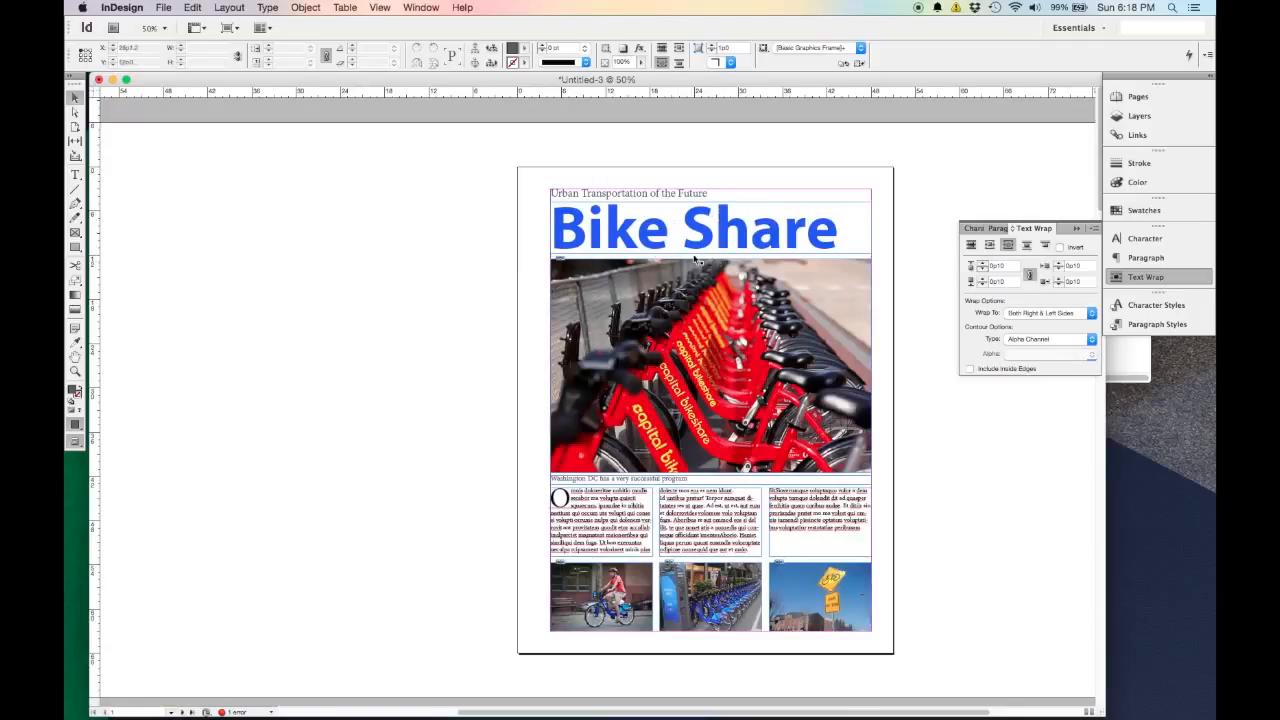
scroll(784, 428, "down", 5)
scroll(784, 428, "down", 10)
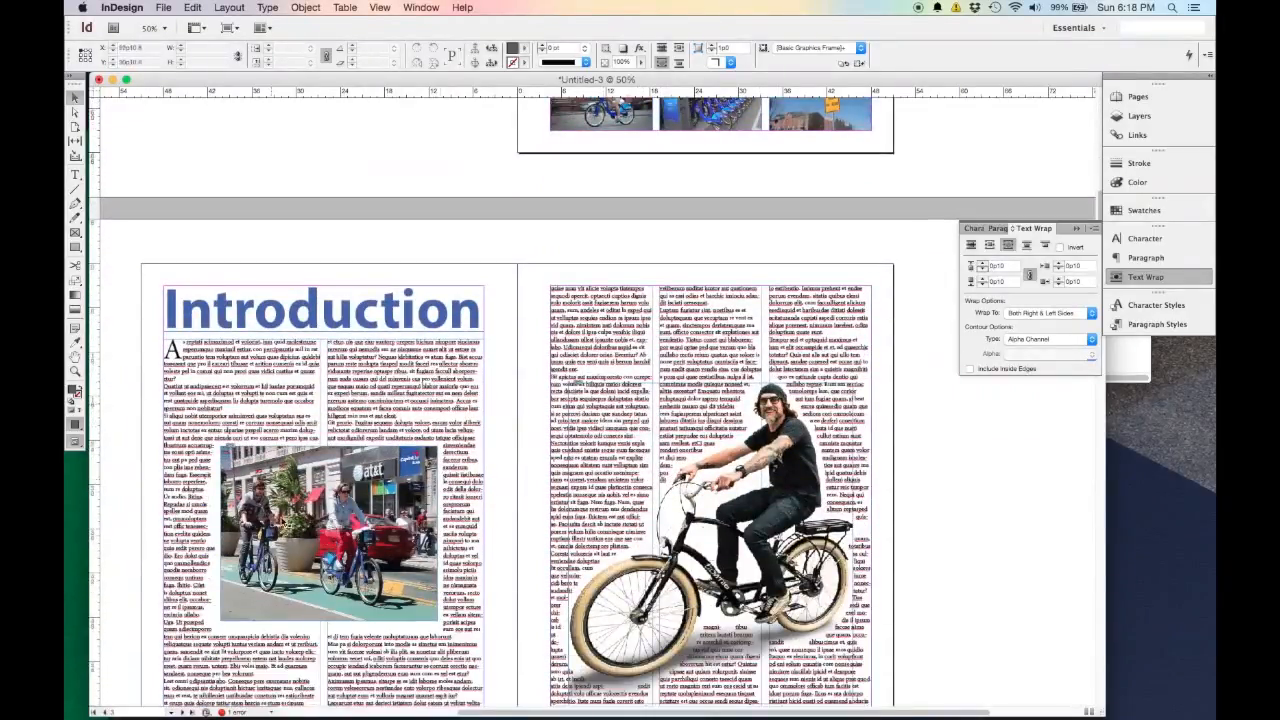
scroll(507, 430, "down", 5)
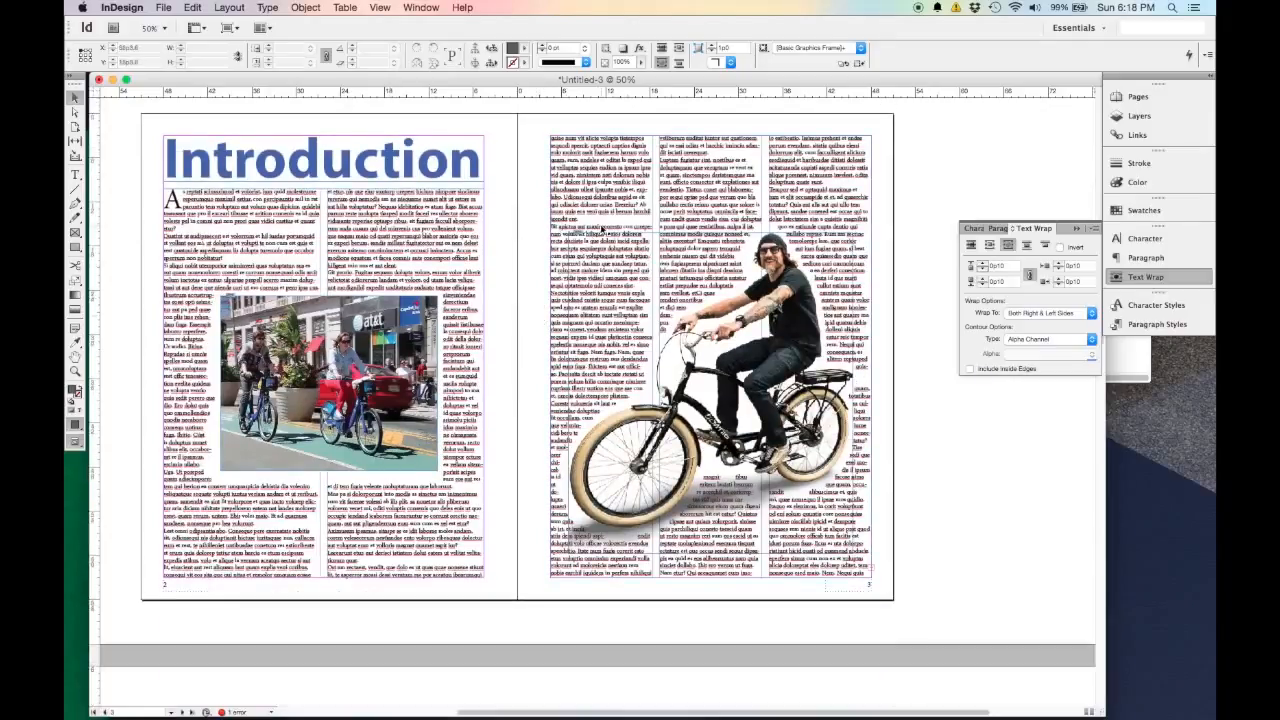
Insert a blank line before the "Bit apictus" paragraph in page 3's first column and apply the First Body paragraph style to it.
scroll(605, 217, "up", 4)
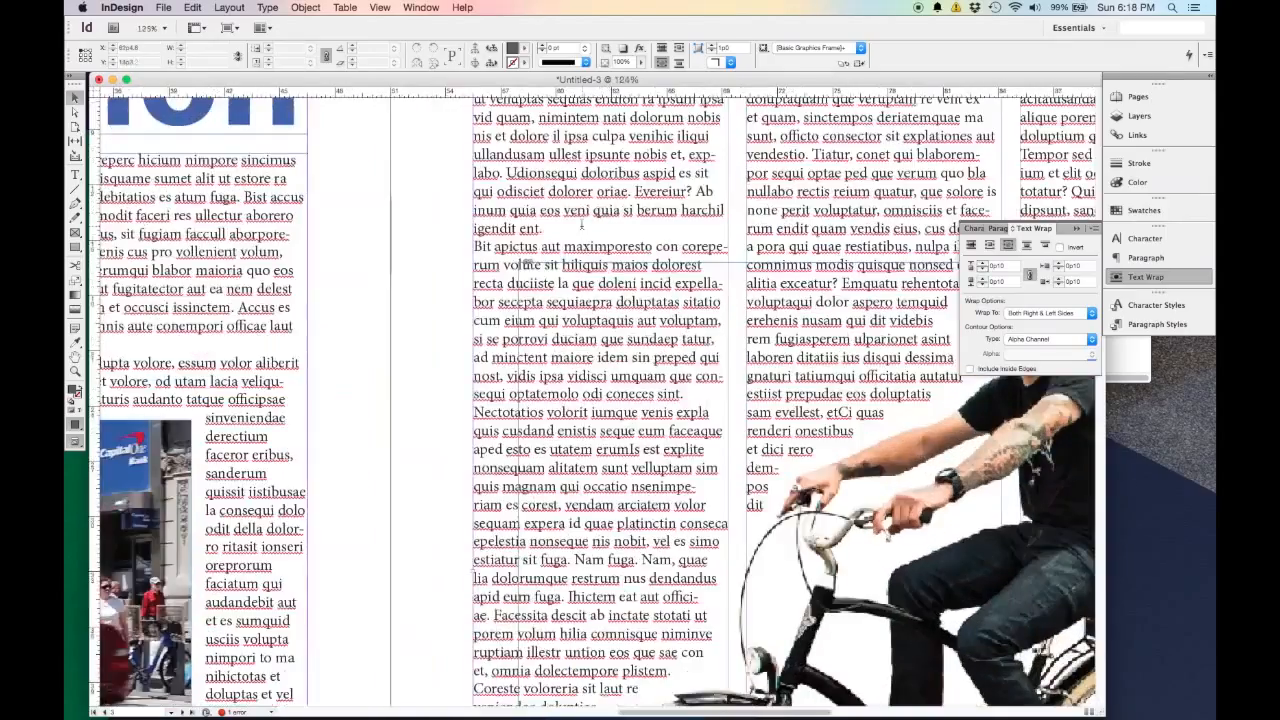
key("t")
key("Return")
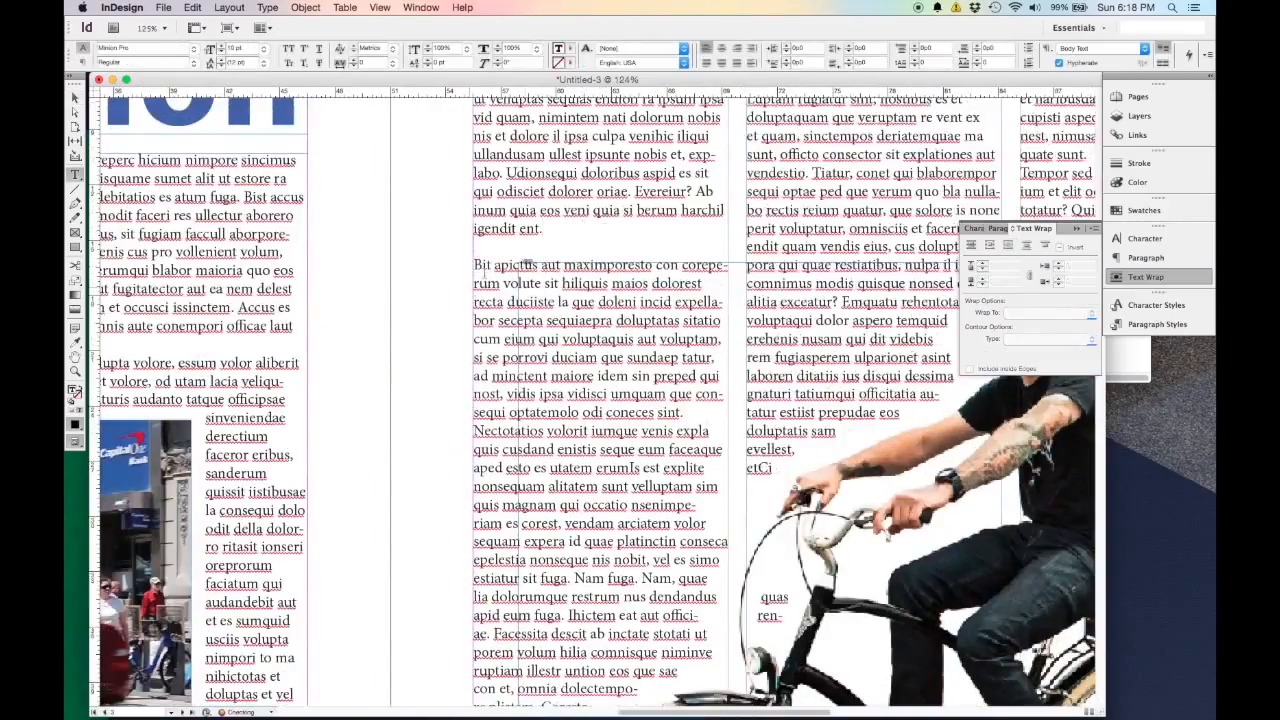
left_click_drag(503, 283, 473, 264)
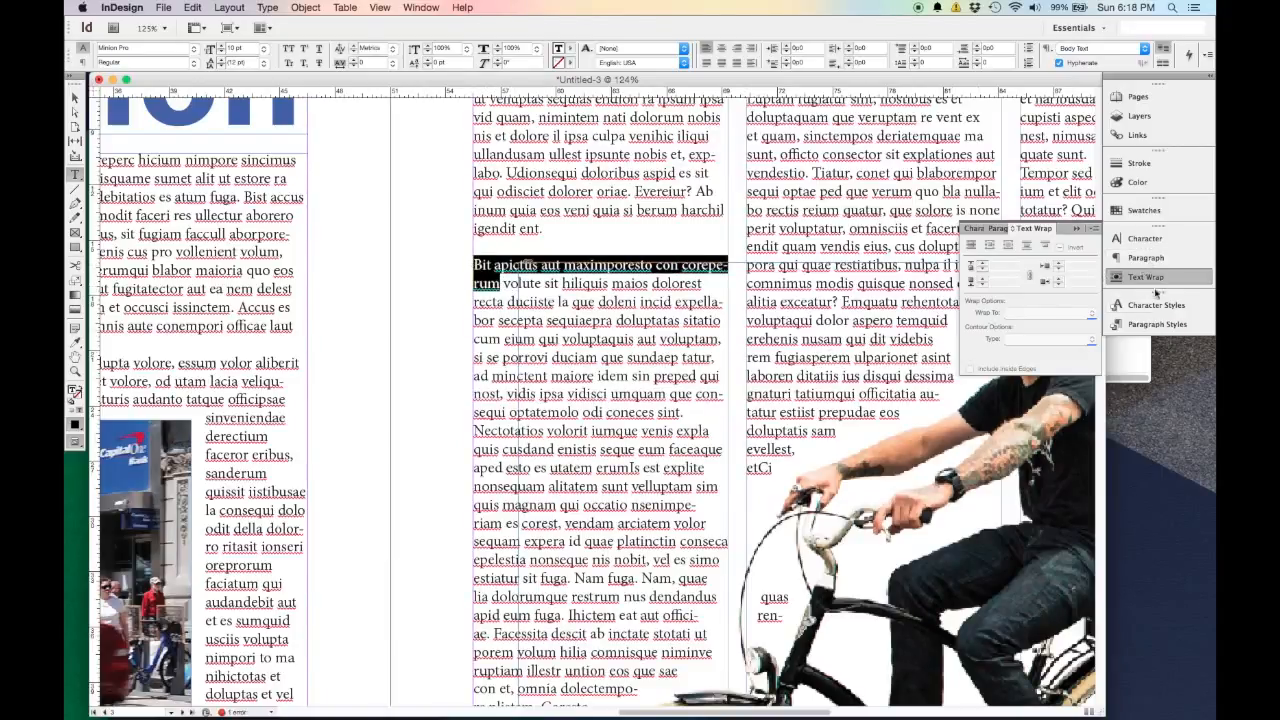
left_click(1157, 324)
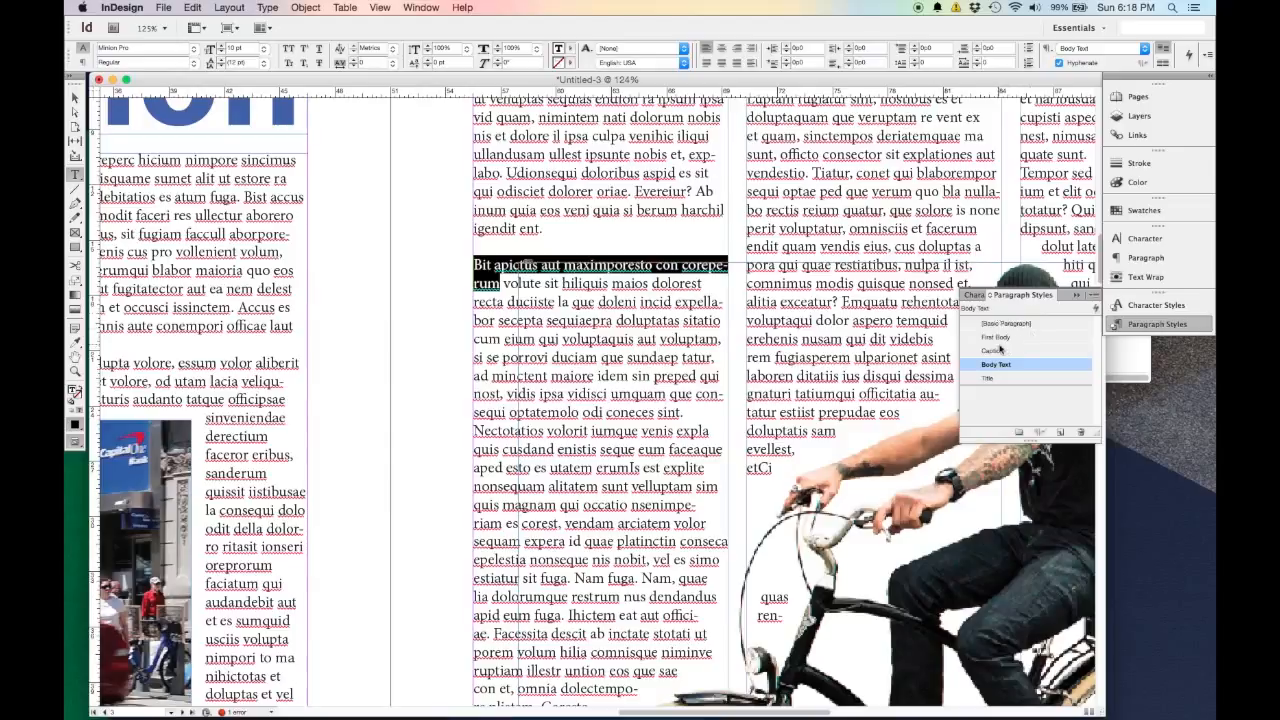
left_click(1012, 340)
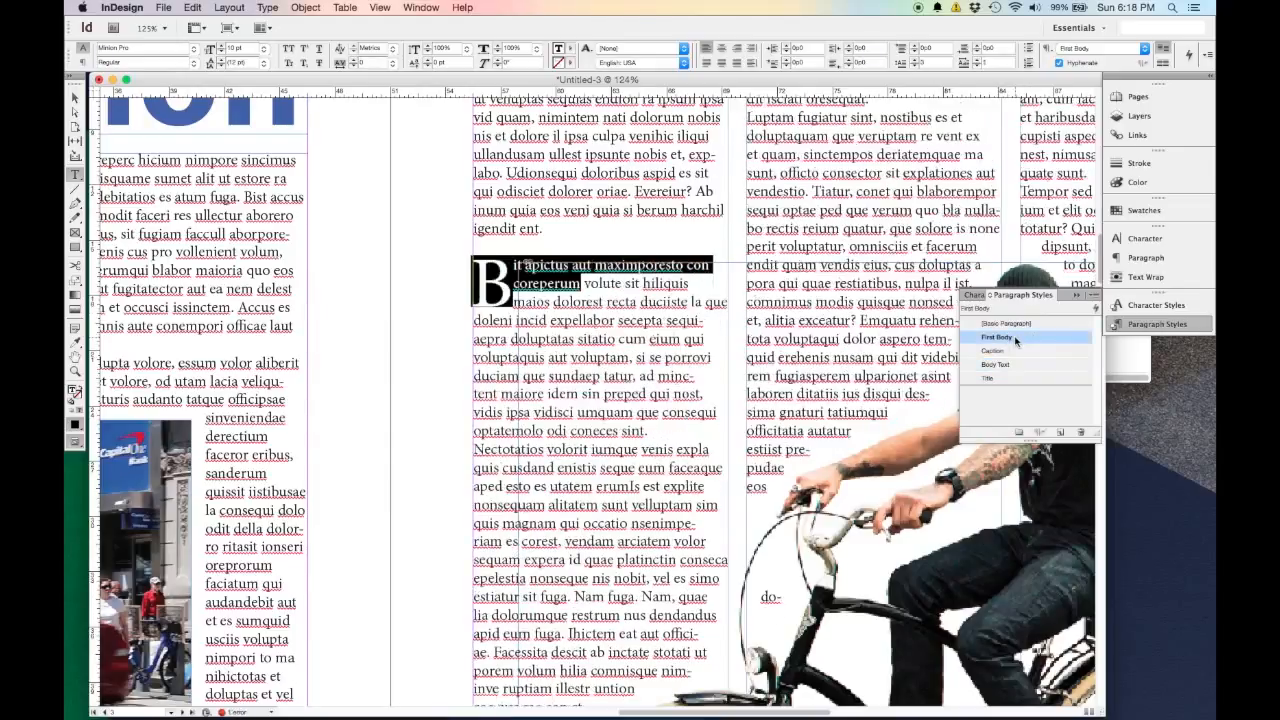
left_click(76, 98)
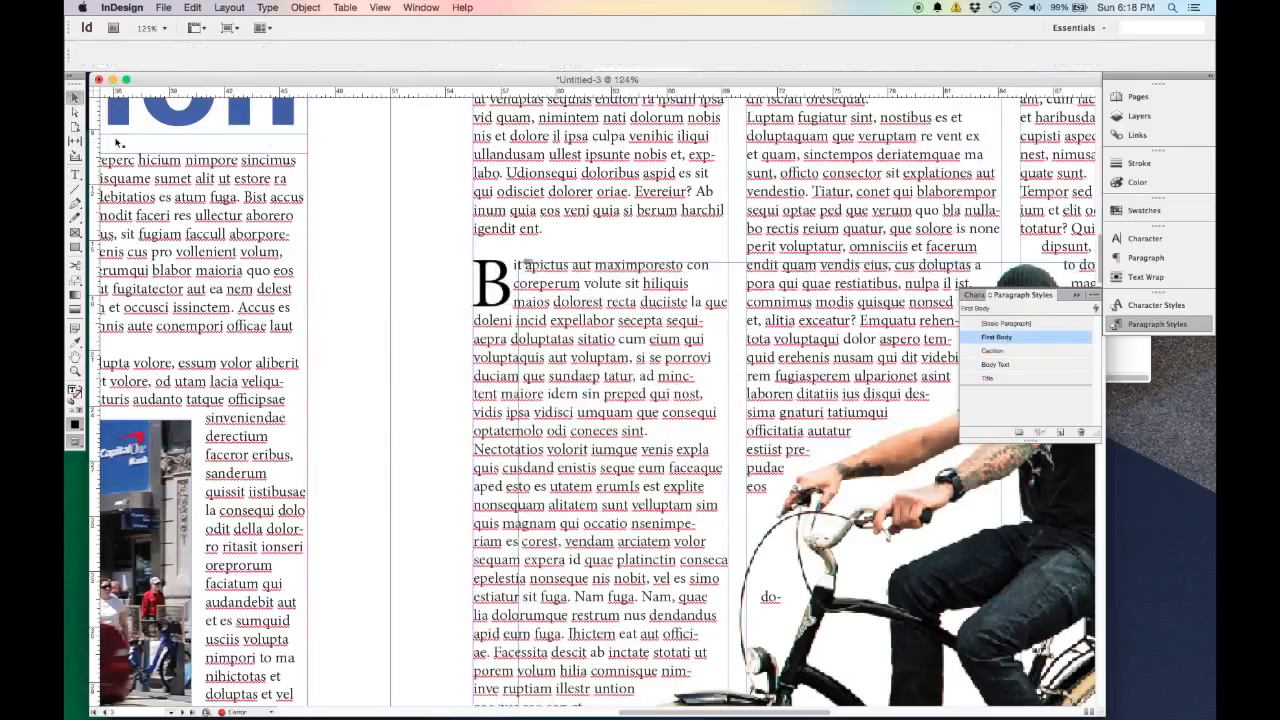
left_click(355, 273)
Insert a blank line before the "Tempor sed" paragraph in page 3's third column and apply the First Body paragraph style to it.
key("super+minus")
key("super+minus")
key("super+minus")
key("super+minus")
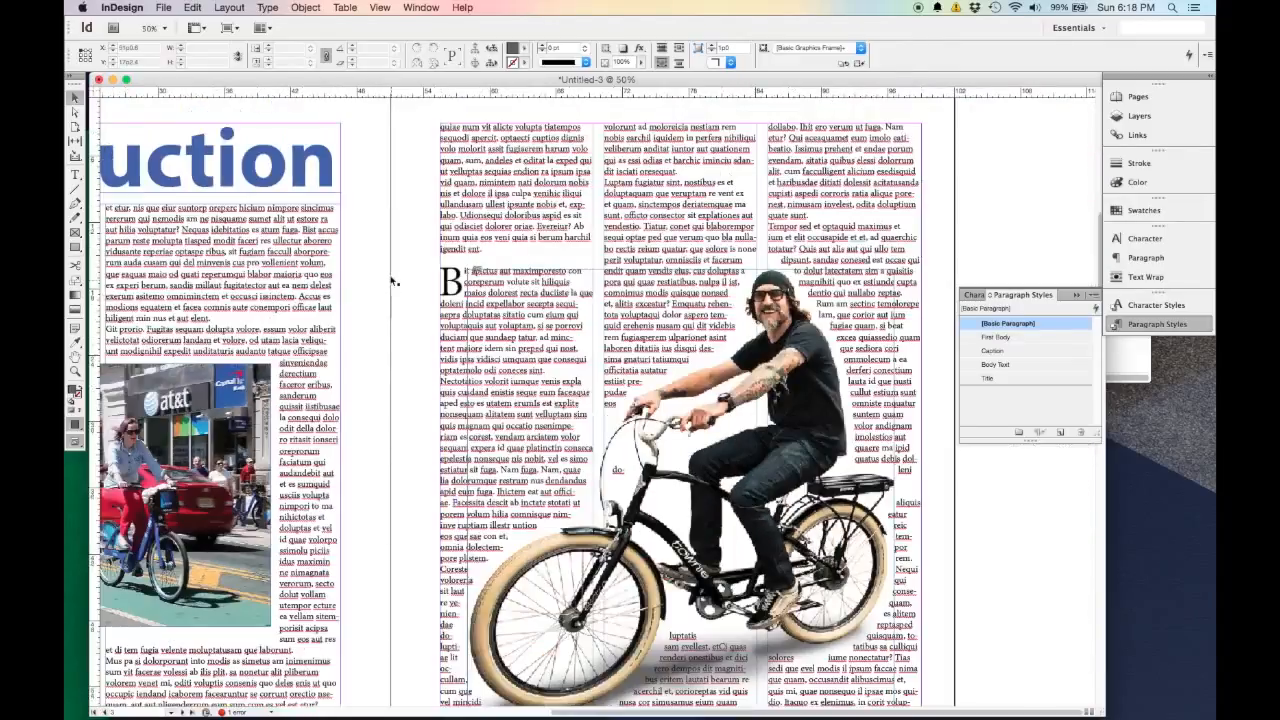
scroll(356, 273, "left", 5)
scroll(356, 273, "down", 2)
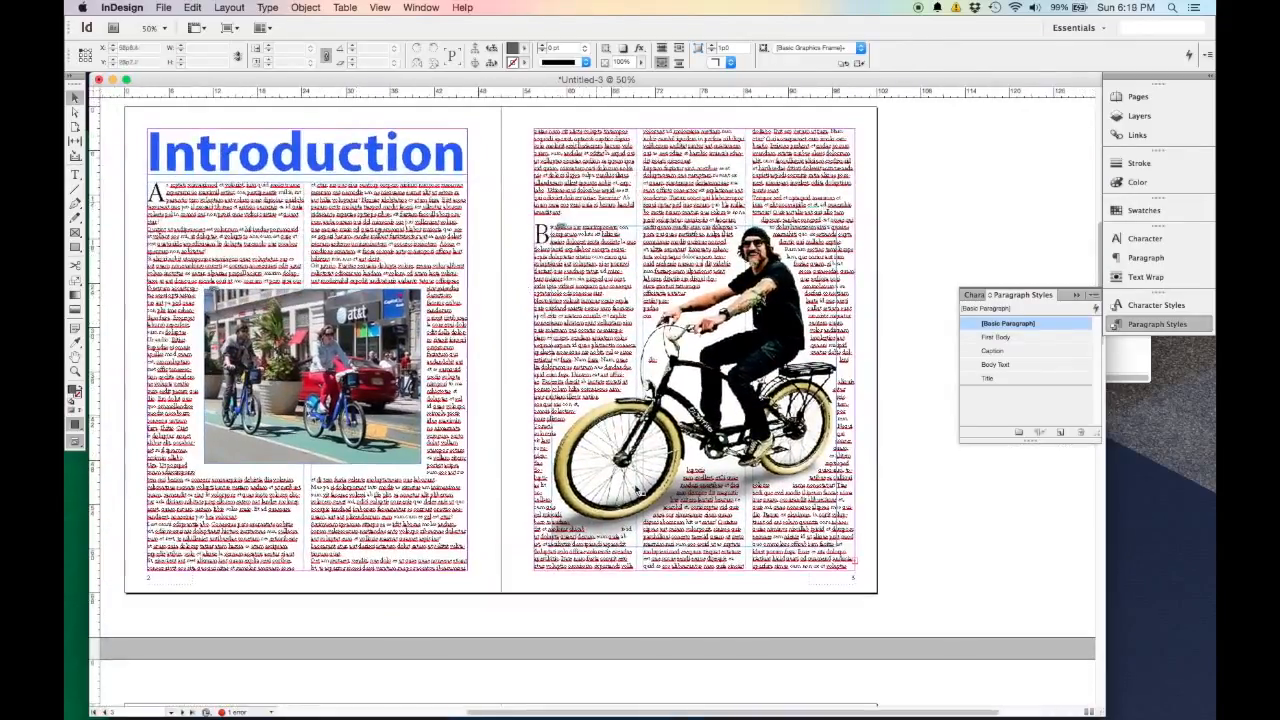
key("super+equal")
key("super+equal")
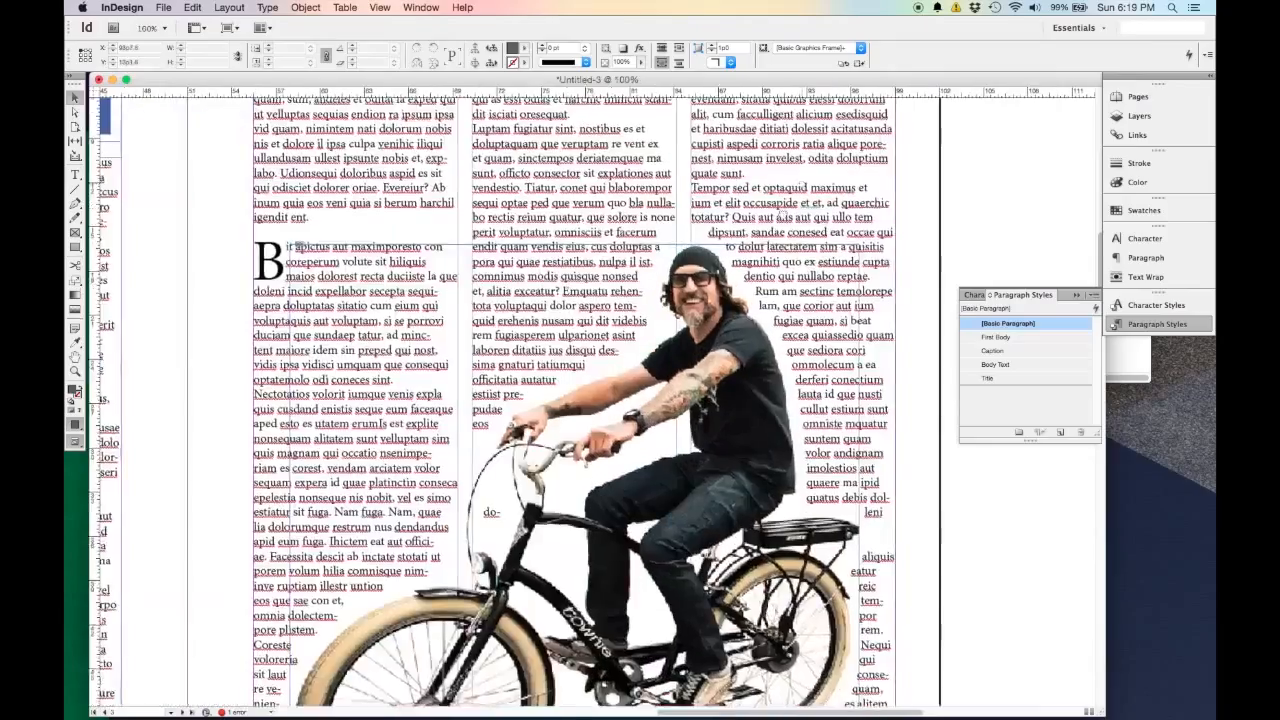
scroll(816, 211, "up", 3)
scroll(816, 211, "right", 1)
double_click(707, 292)
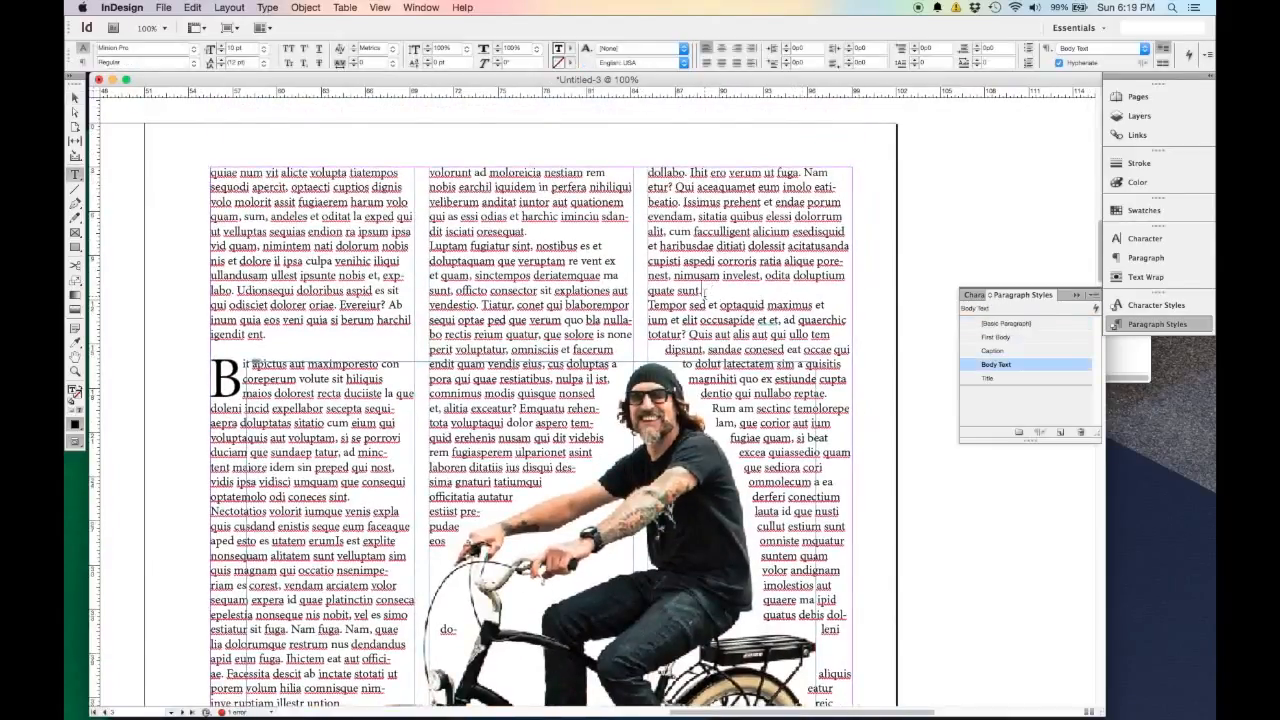
key("Return")
left_click_drag(647, 320, 836, 324)
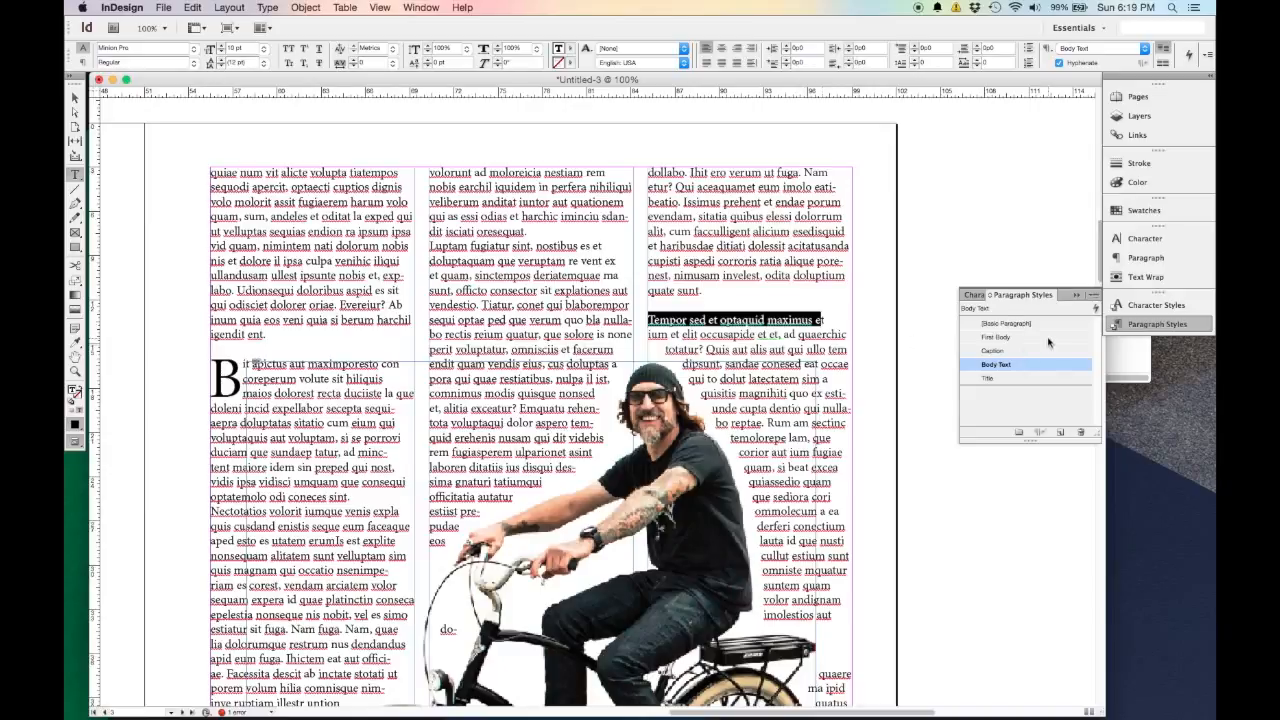
left_click(996, 337)
left_click(75, 97)
Review the cover page and the Introduction spread, checking the drop caps, photo and cutout placement.
key("super+minus")
key("super+minus")
key("super+minus")
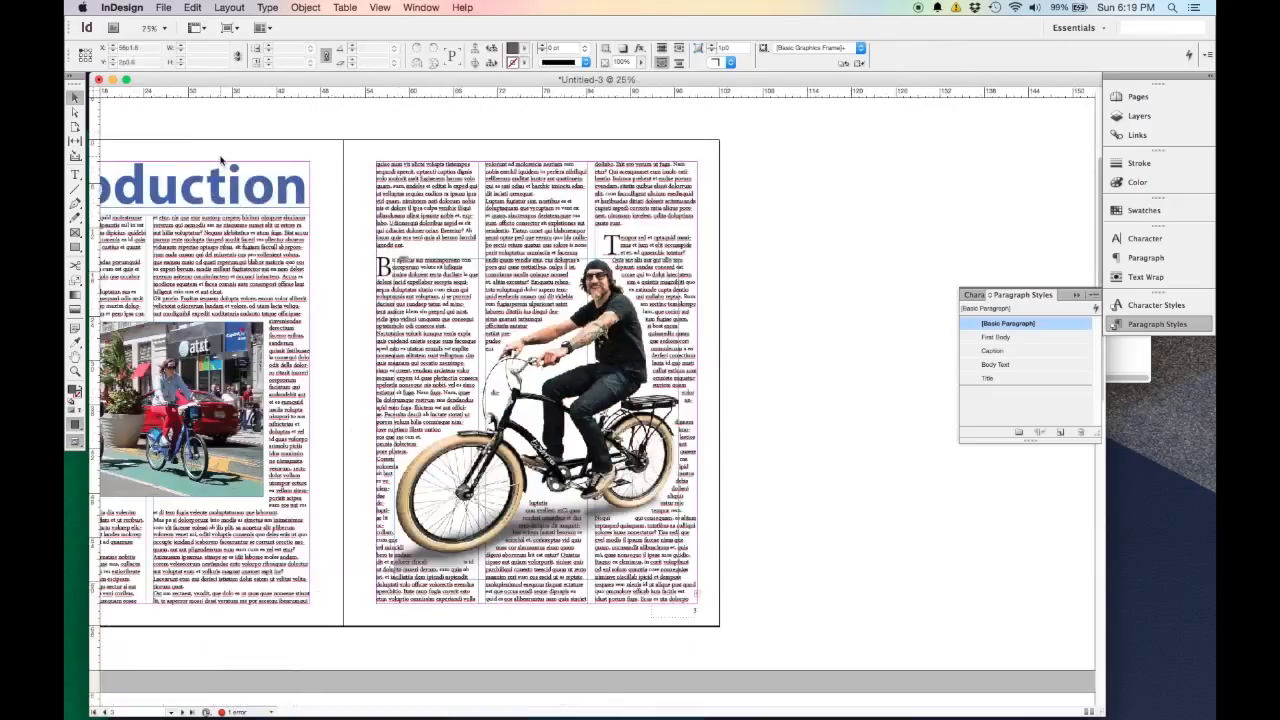
left_click_drag(394, 266, 669, 289)
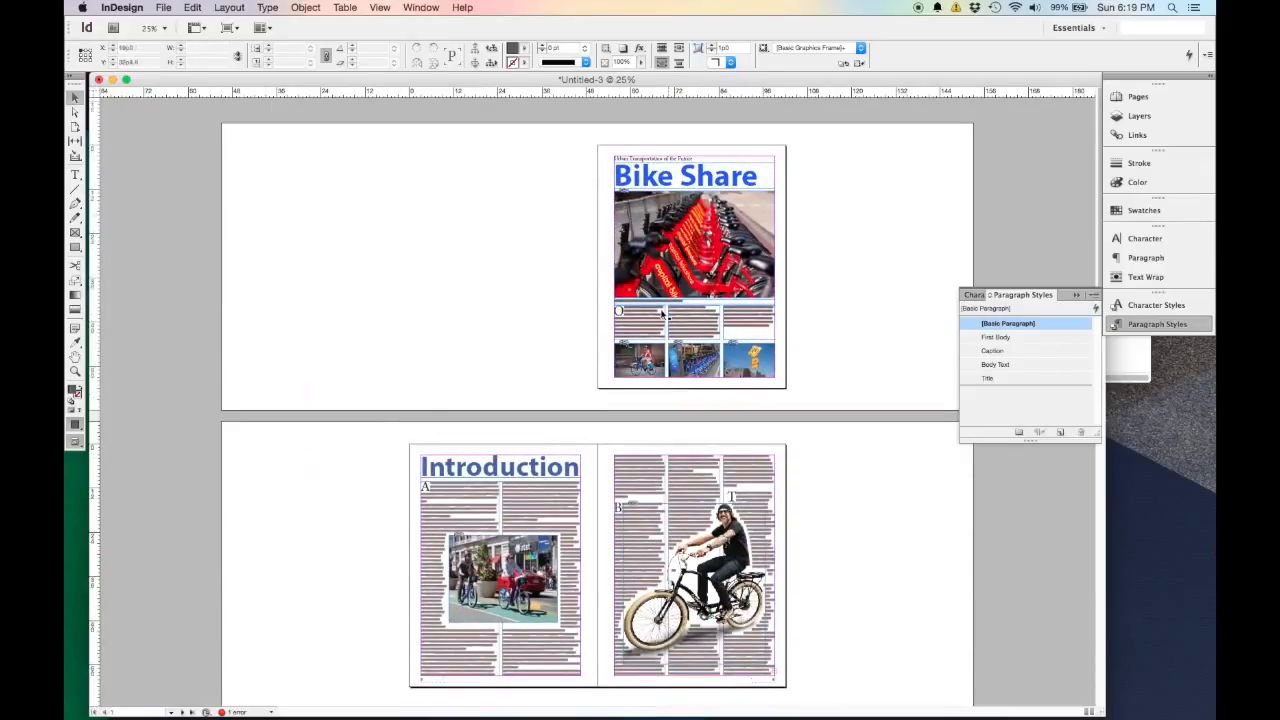
key("super+equal")
left_click_drag(868, 250, 675, 366)
left_click_drag(604, 426, 645, 234)
scroll(630, 500, "down", 10)
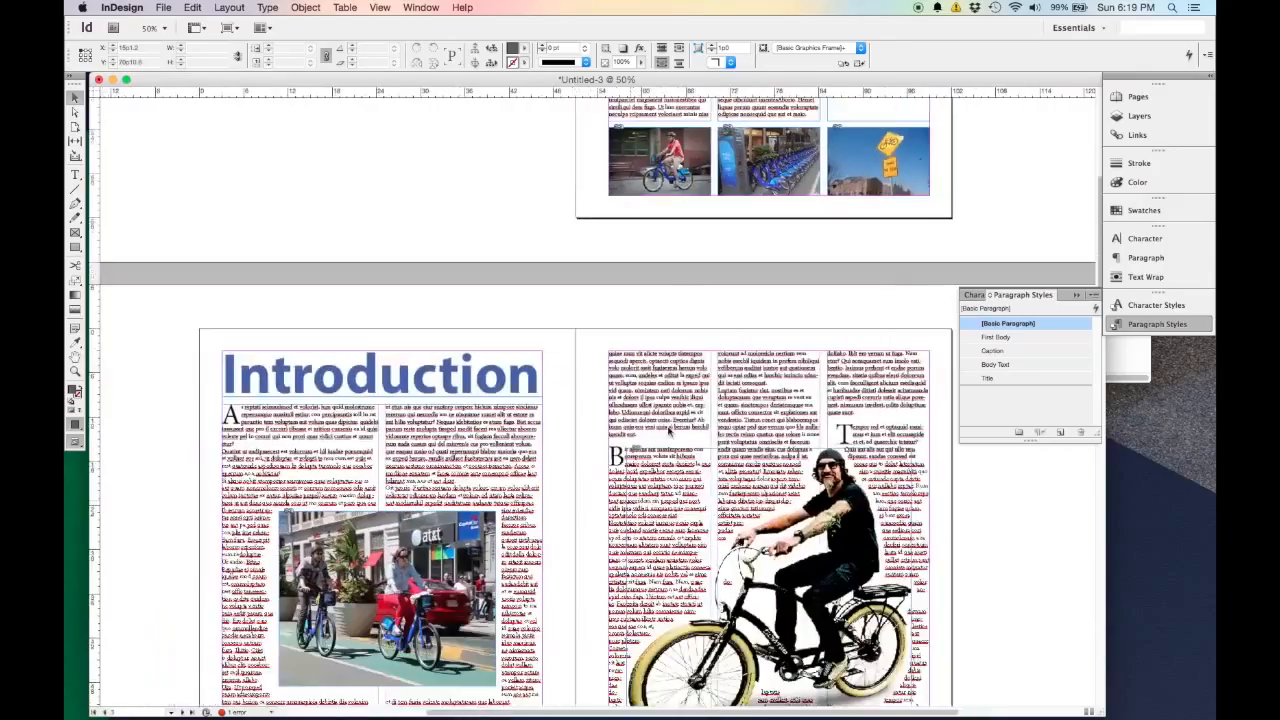
scroll(800, 453, "right", 2)
scroll(800, 453, "down", 1)
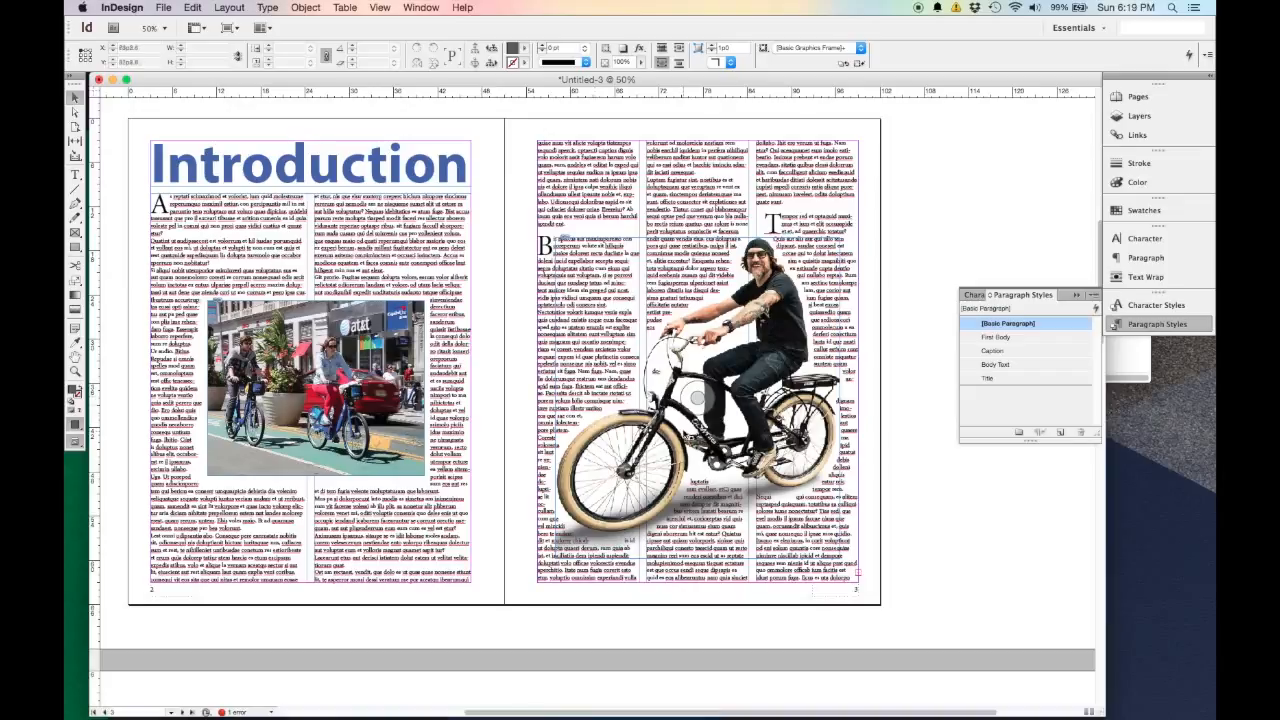
scroll(525, 302, "up", 2)
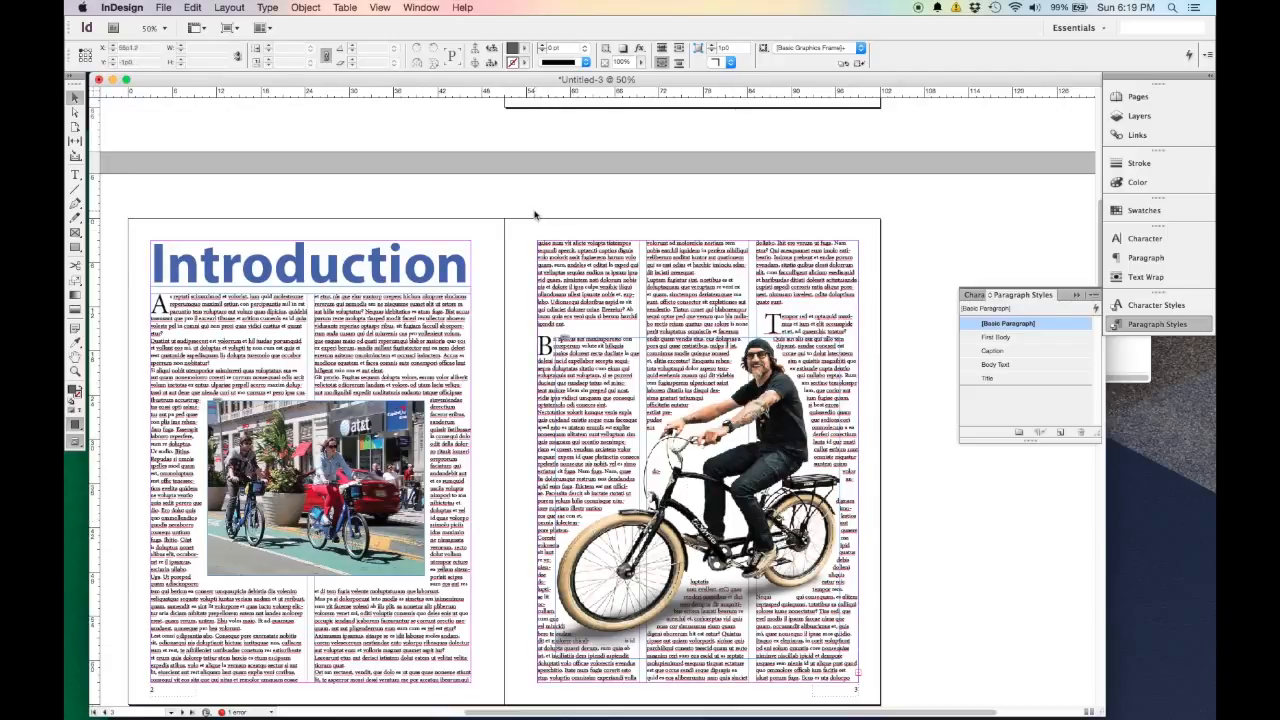
scroll(535, 213, "down", 1)
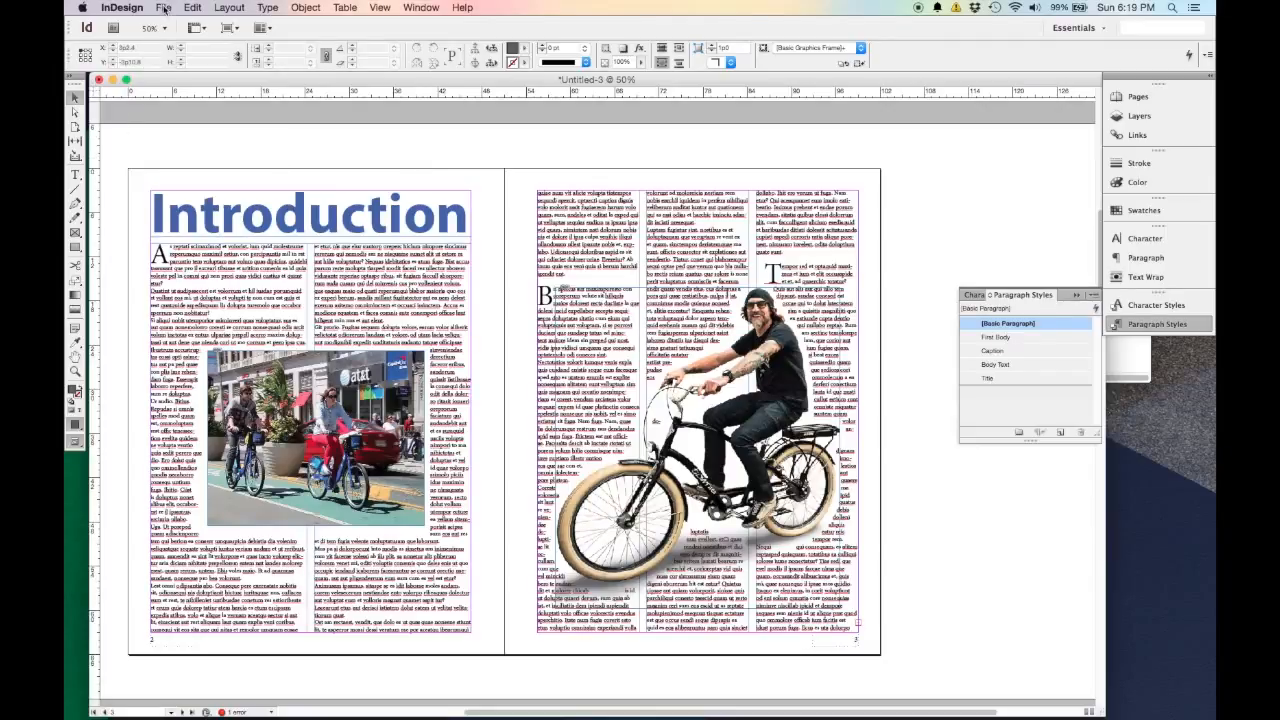
scroll(451, 388, "up", 2)
scroll(451, 388, "down", 3)
scroll(451, 388, "up", 1)
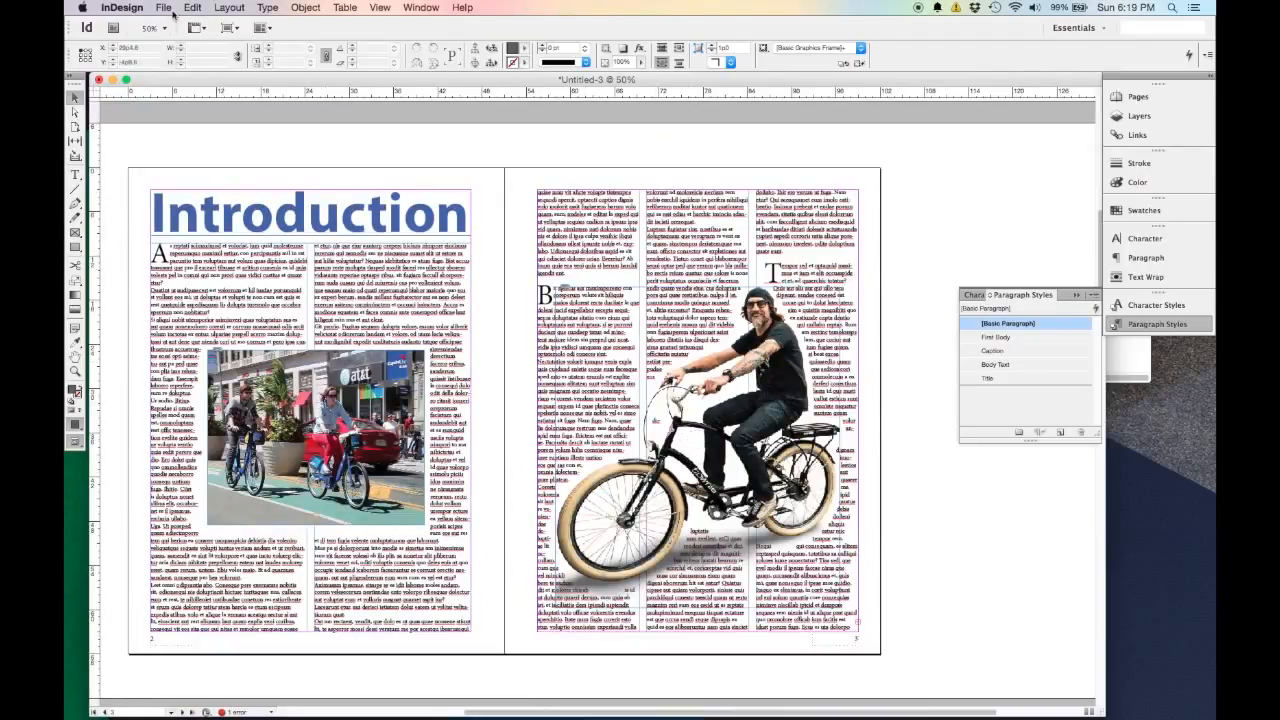
Export the document to the Desktop in Adobe PDF (Print) format under the name "Bike Share", continuing to the PDF export settings.
left_click(165, 8)
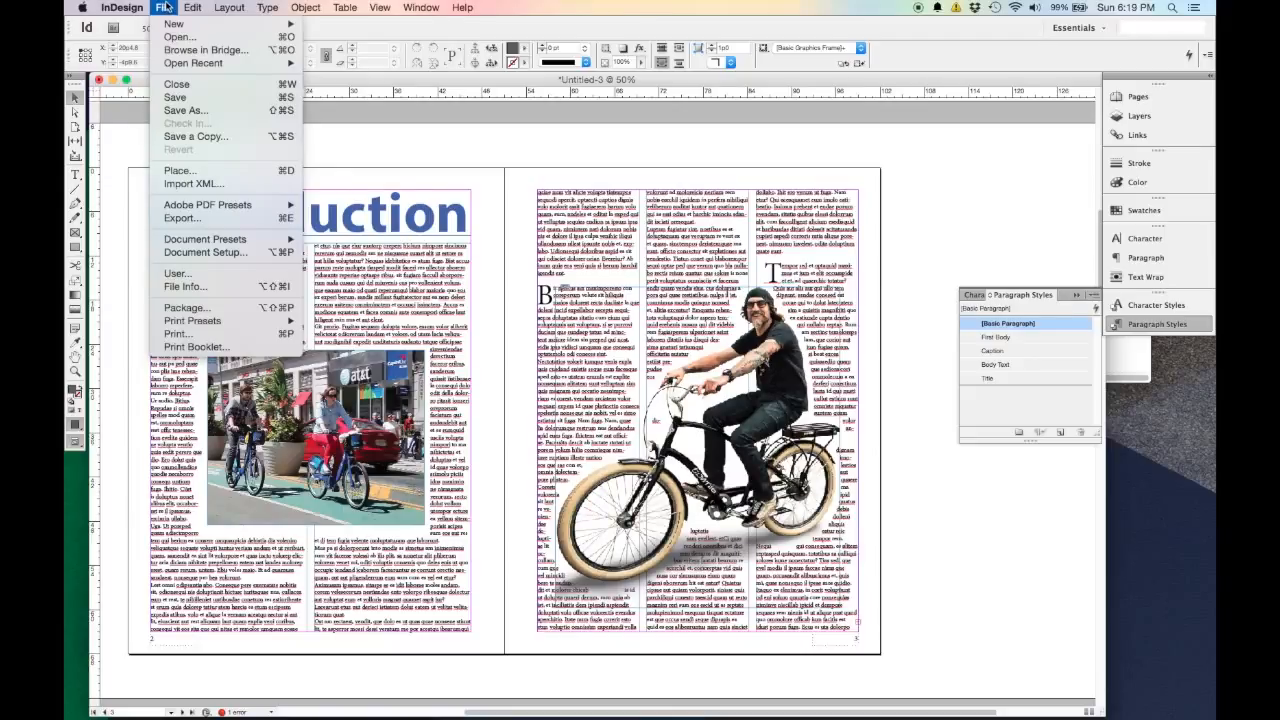
left_click(216, 220)
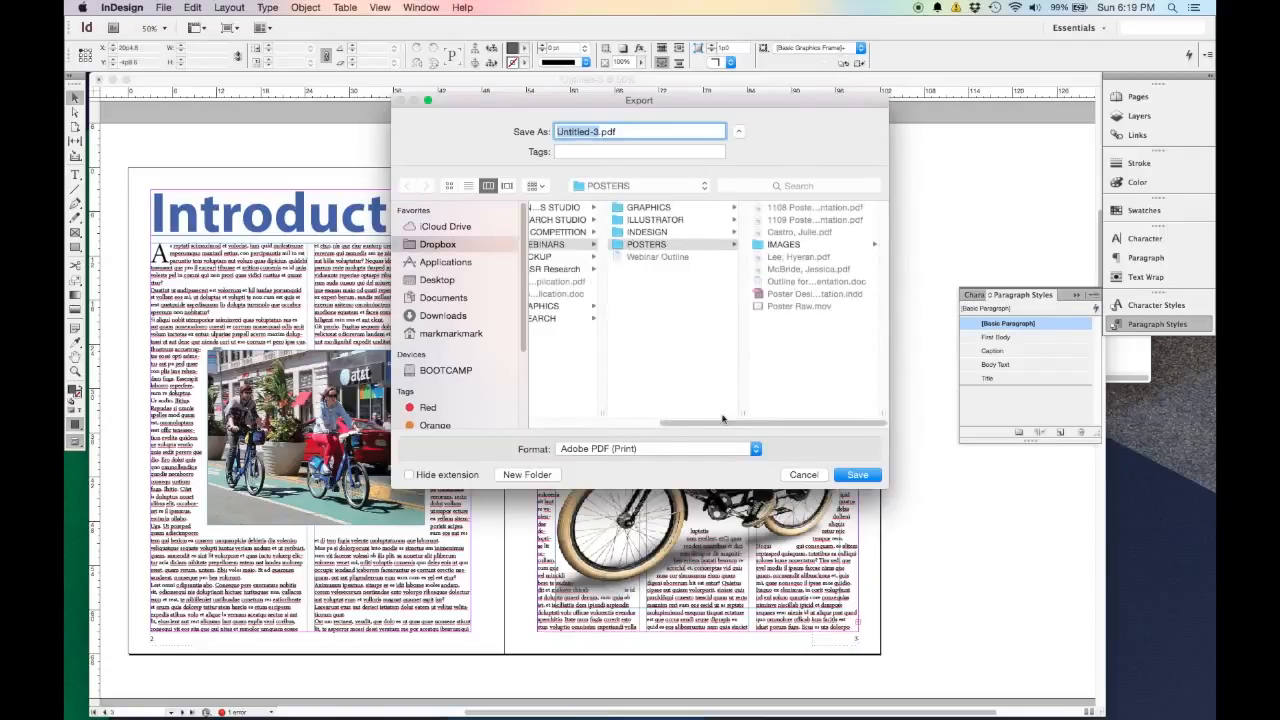
scroll(723, 419, "left", 5)
left_click(437, 280)
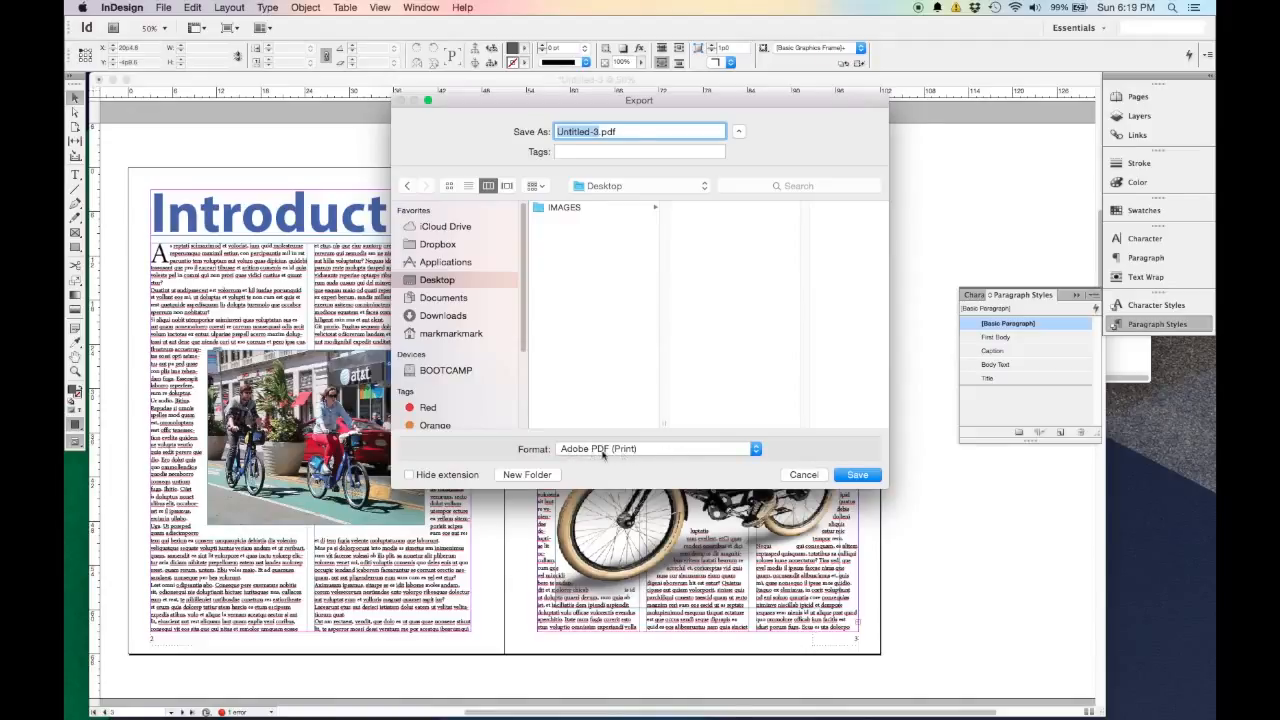
left_click(637, 450)
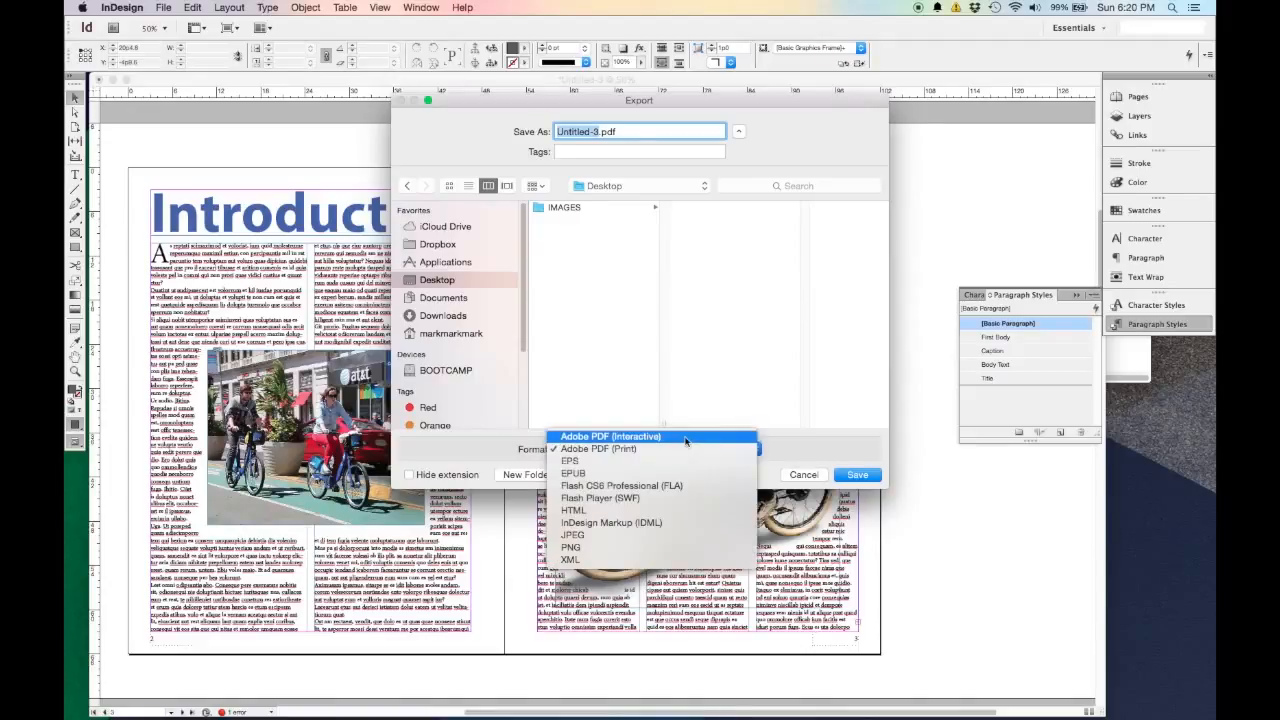
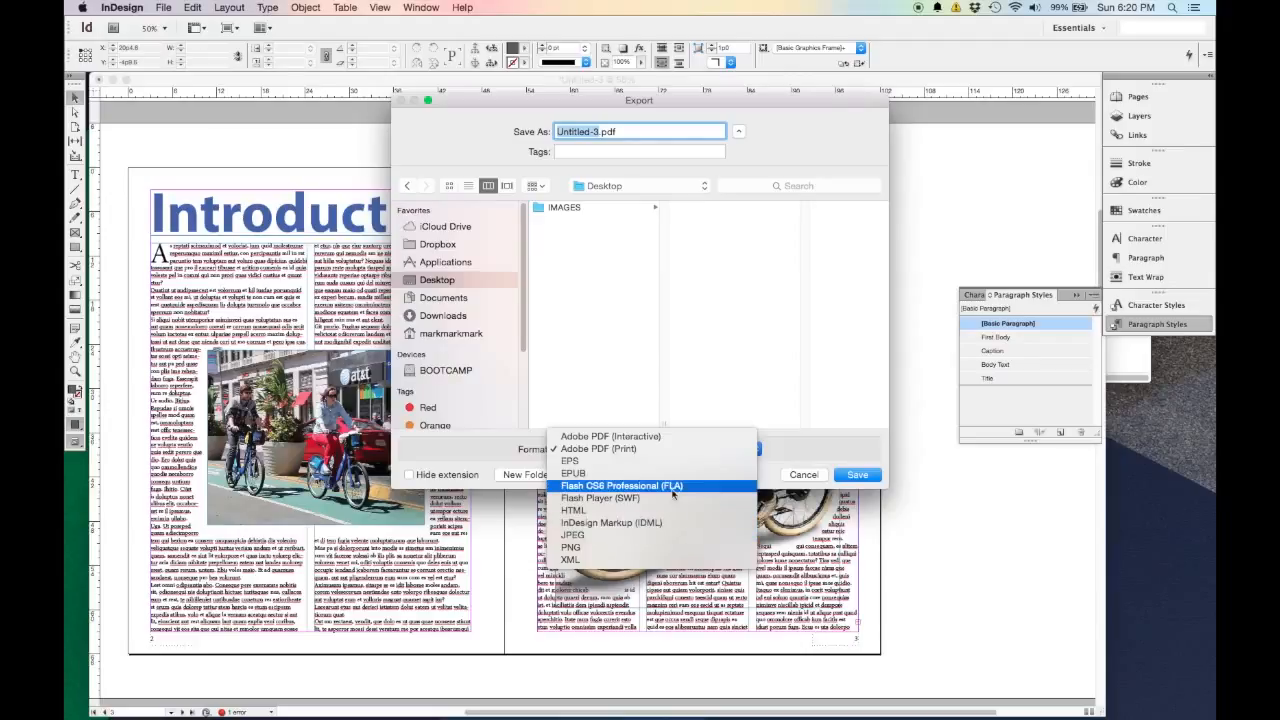
left_click(661, 451)
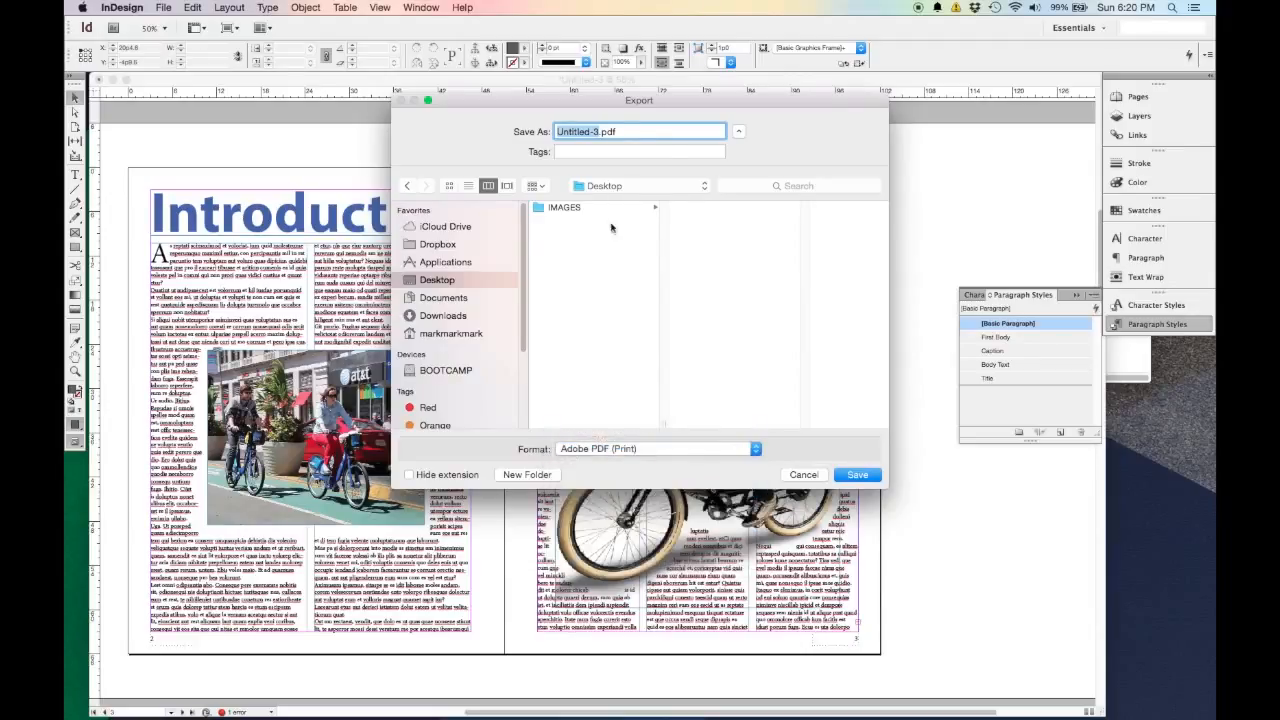
type("Bike Share")
left_click(855, 475)
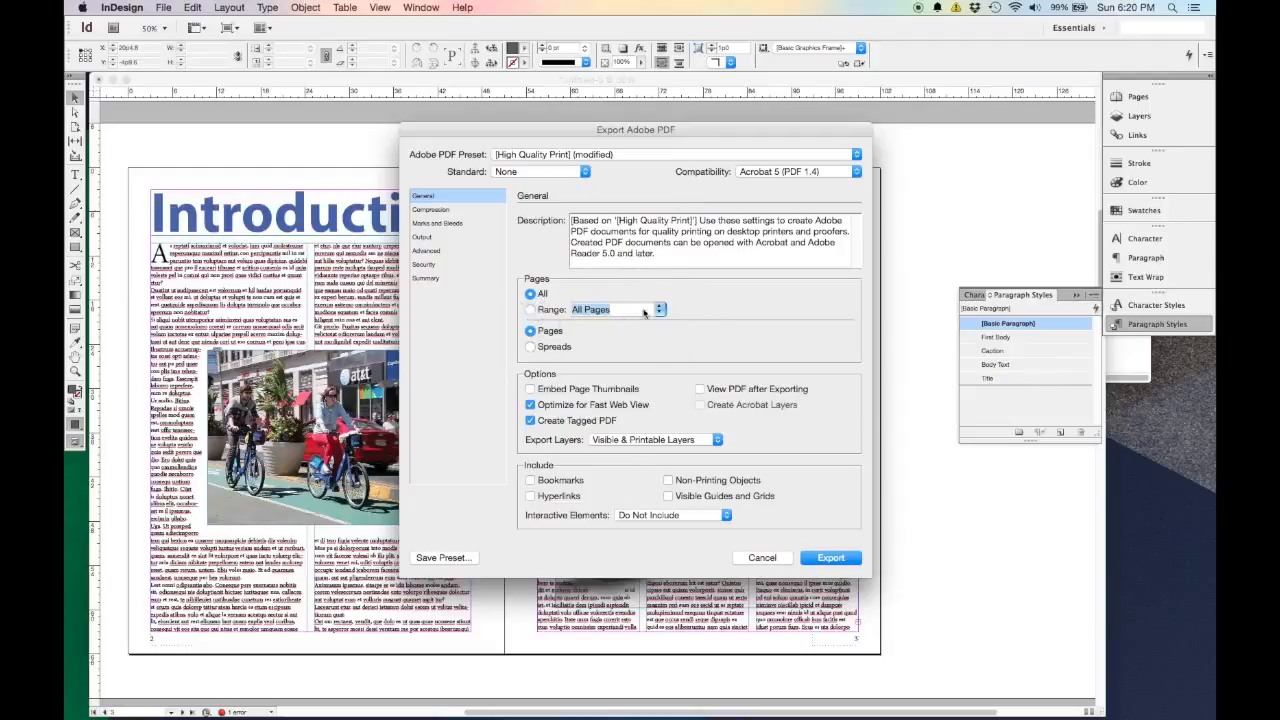
Compare the Spreads and Pages output options against the layout, ending with Pages selected for the PDF export.
left_click(553, 348)
left_click(555, 333)
left_click(558, 348)
left_click(556, 334)
left_click_drag(646, 141, 1052, 28)
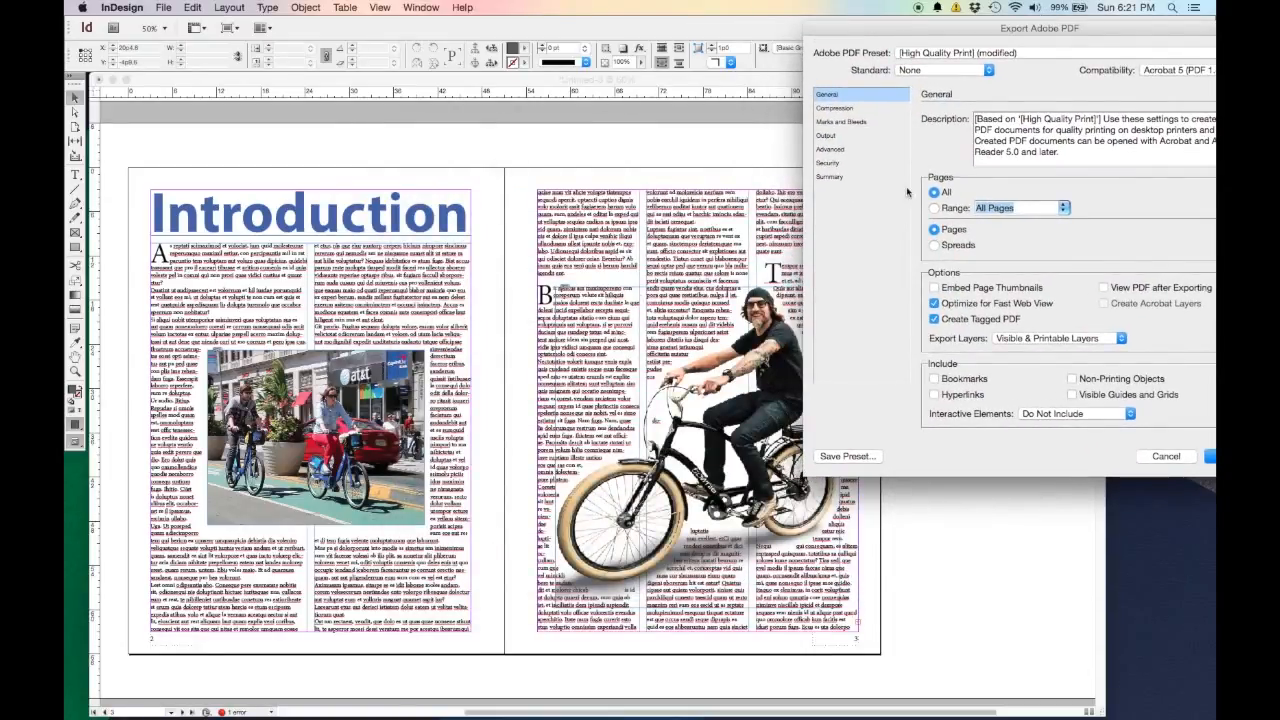
left_click(953, 246)
left_click_drag(1090, 28, 833, 53)
left_click(690, 257)
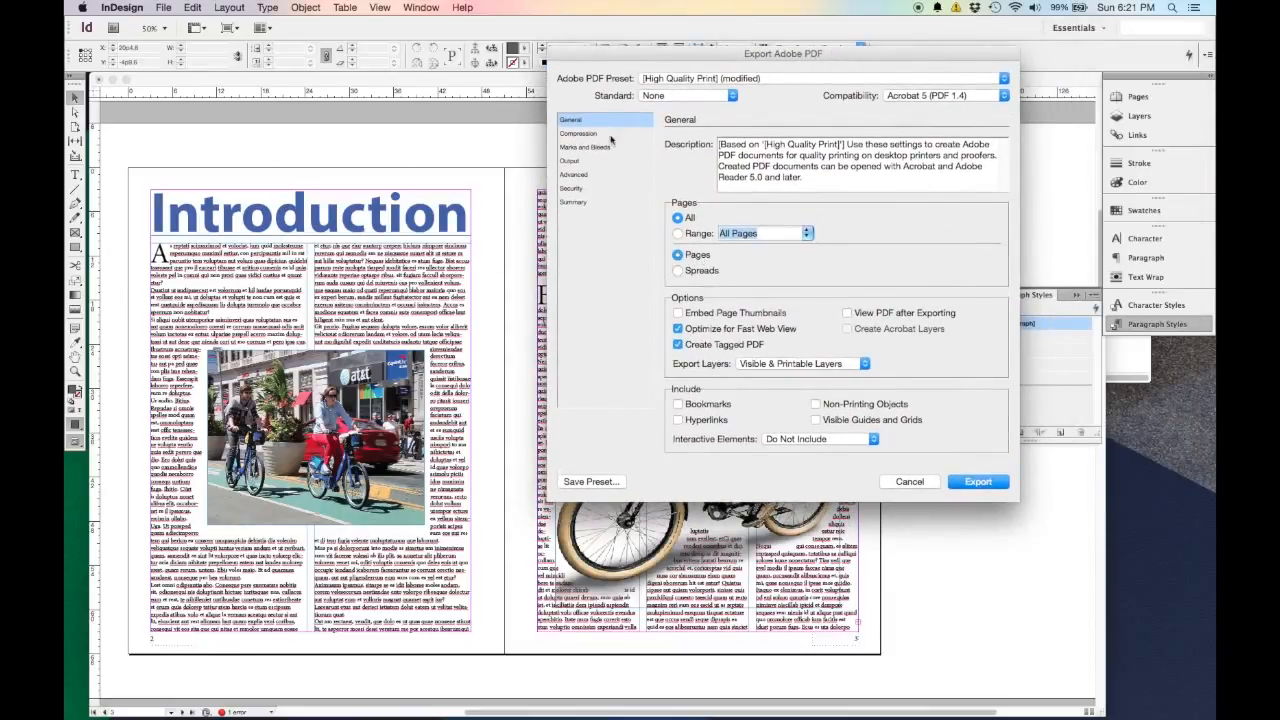
Review the compression settings and the marks and bleeds settings for the PDF export.
left_click(580, 133)
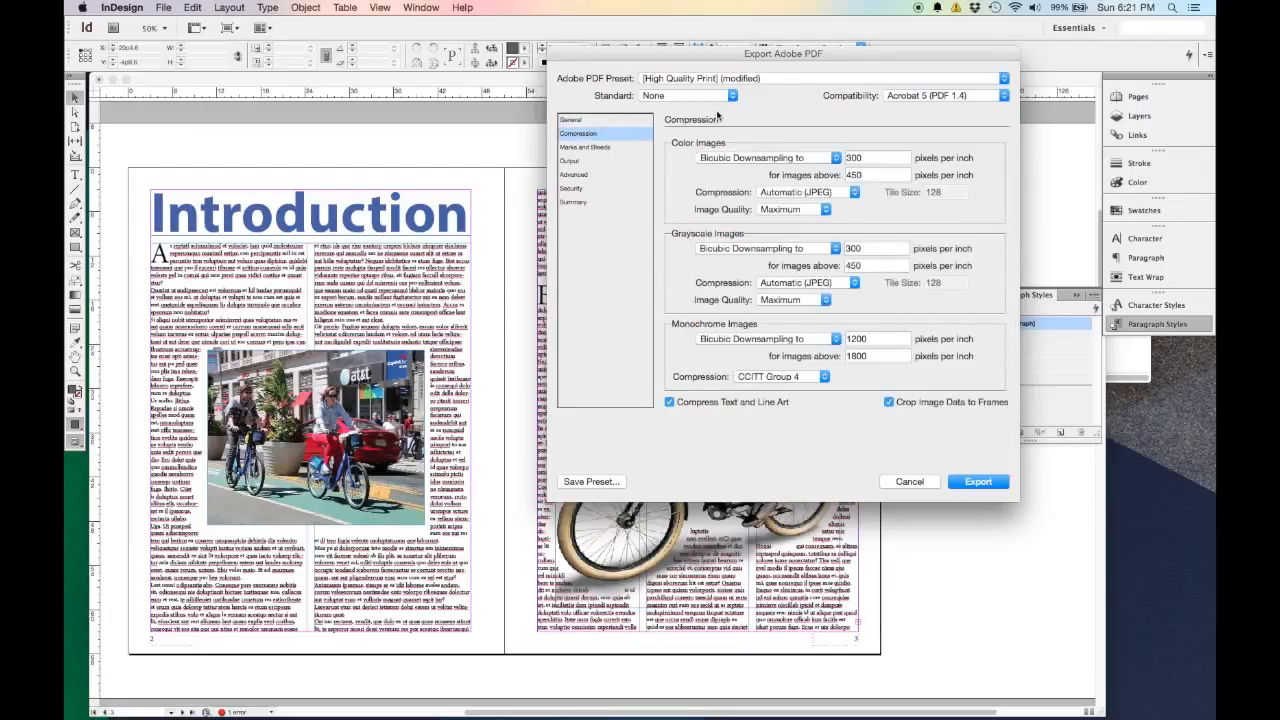
left_click(604, 147)
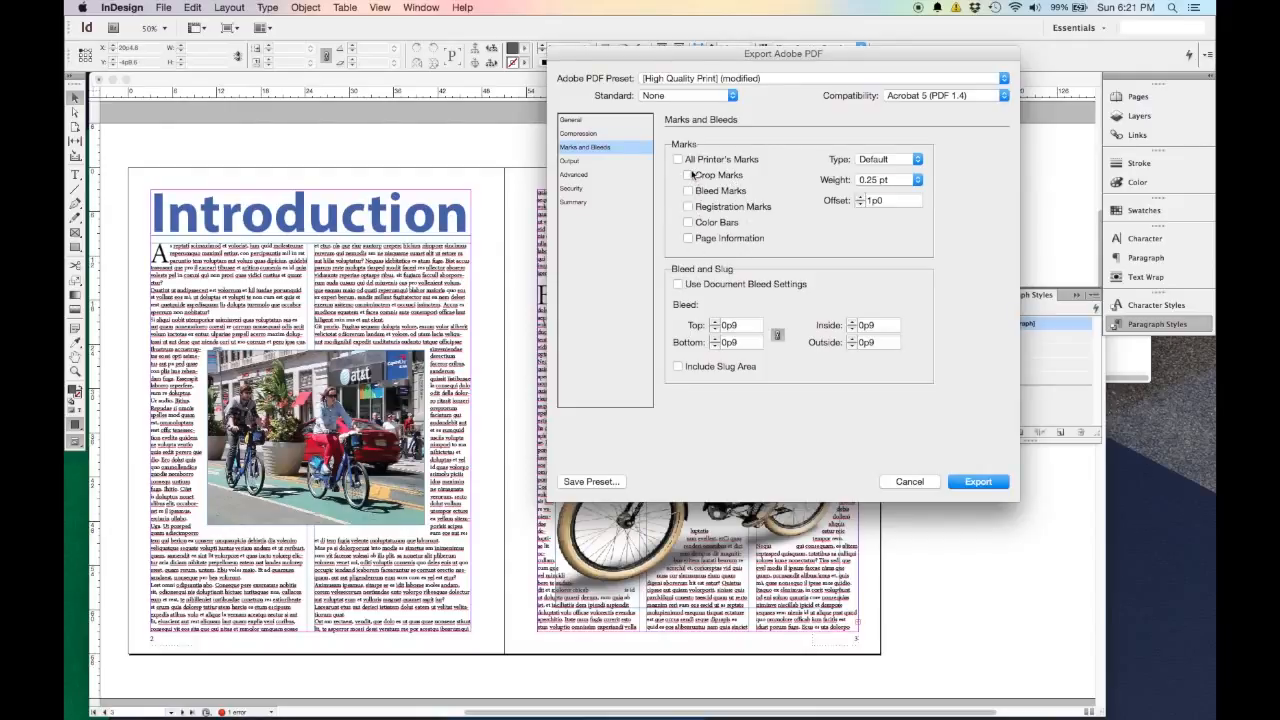
left_click(591, 121)
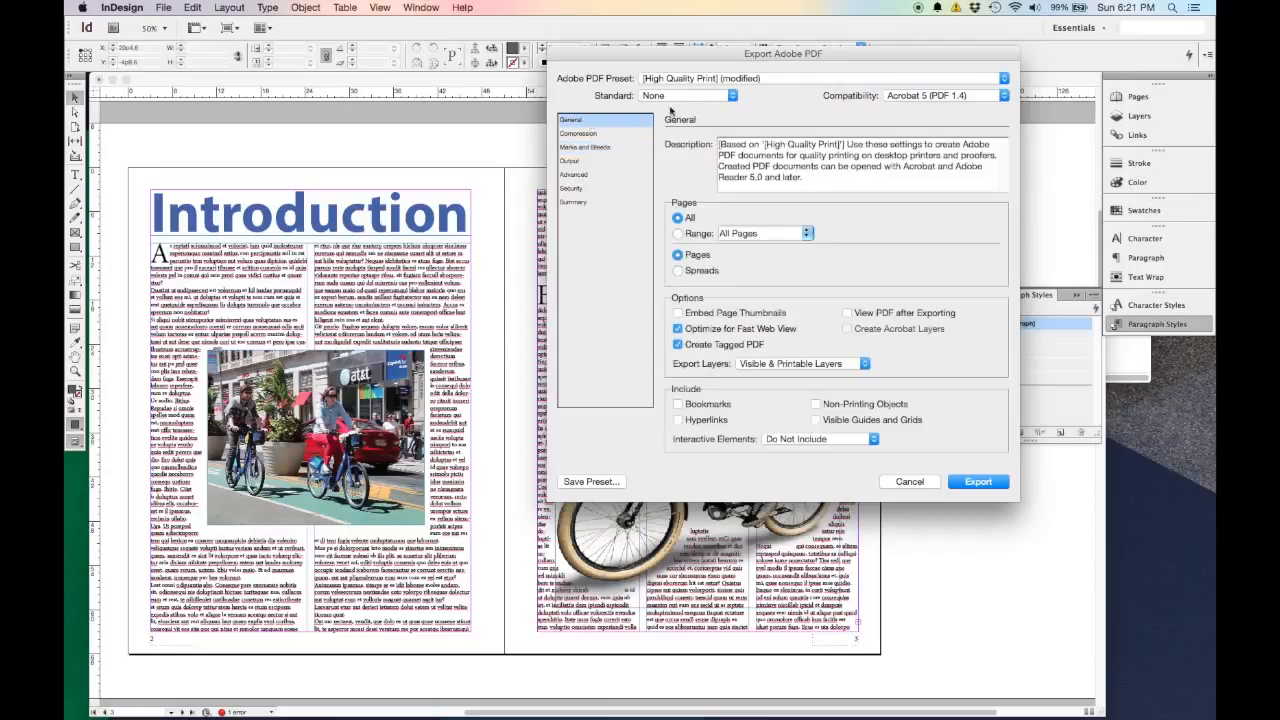
Compare the Smallest File Size preset with High Quality Print for the PDF, and cancel the export.
left_click(752, 82)
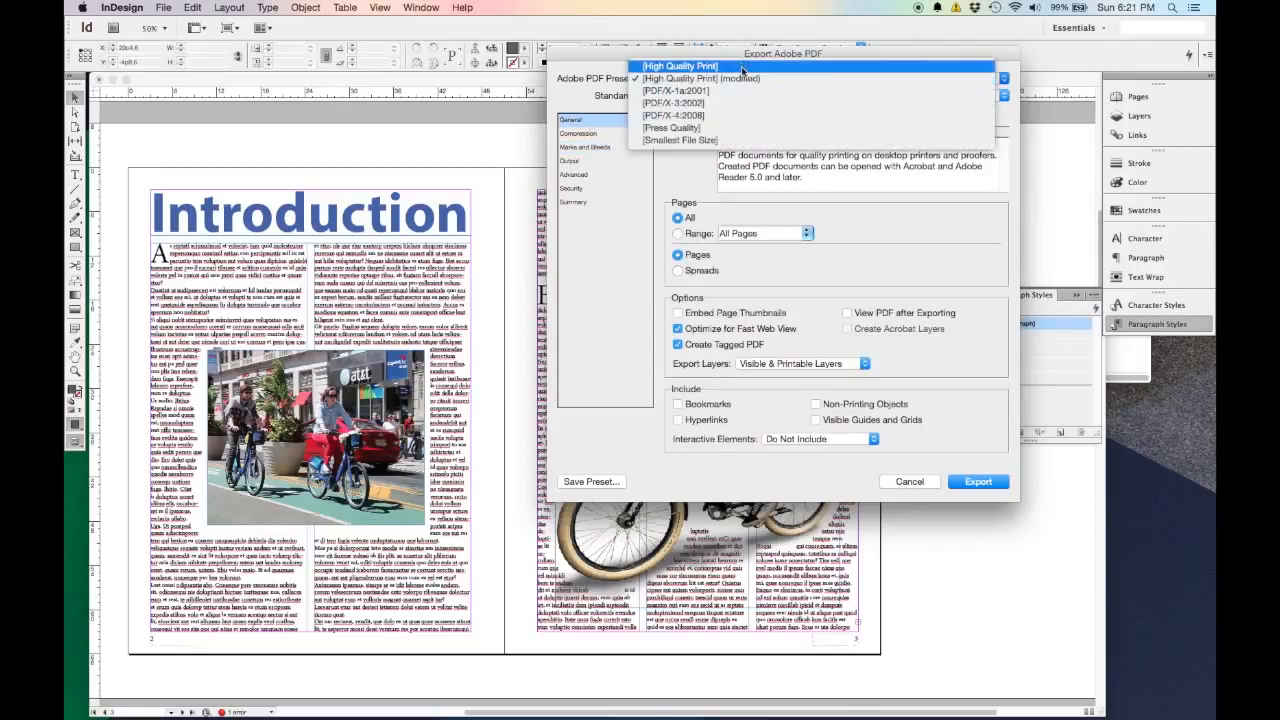
left_click(742, 66)
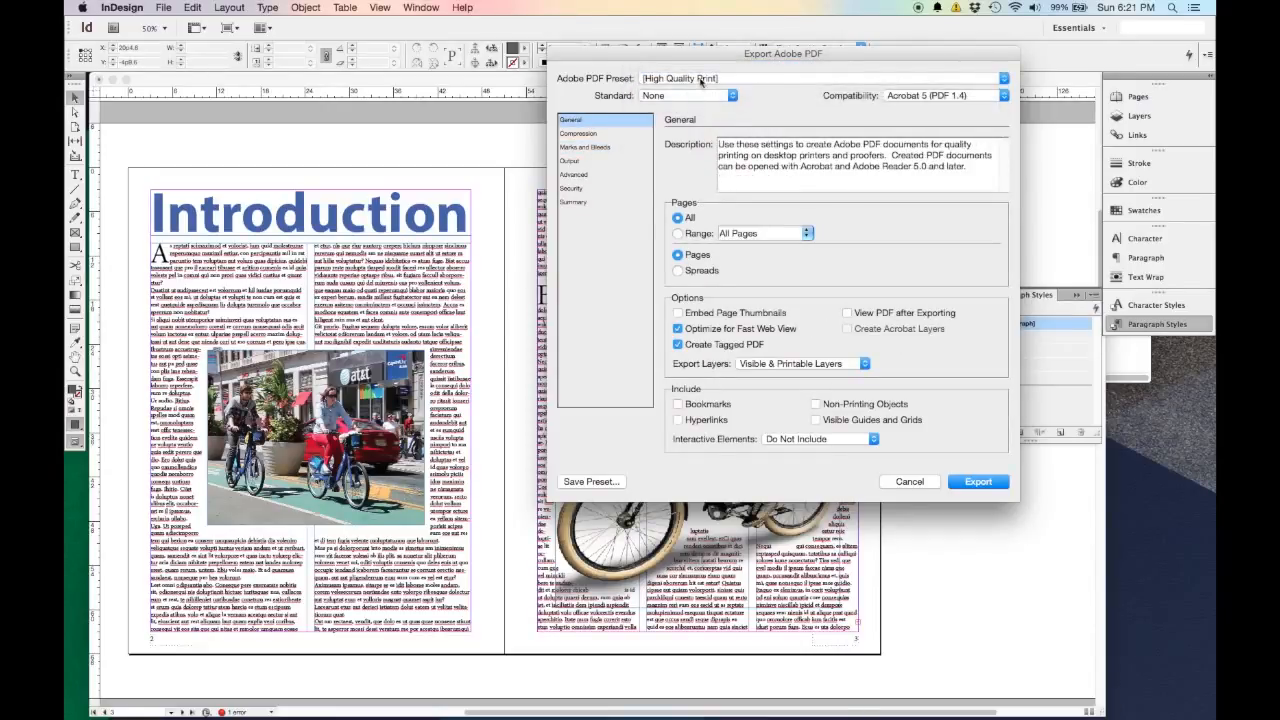
left_click(718, 80)
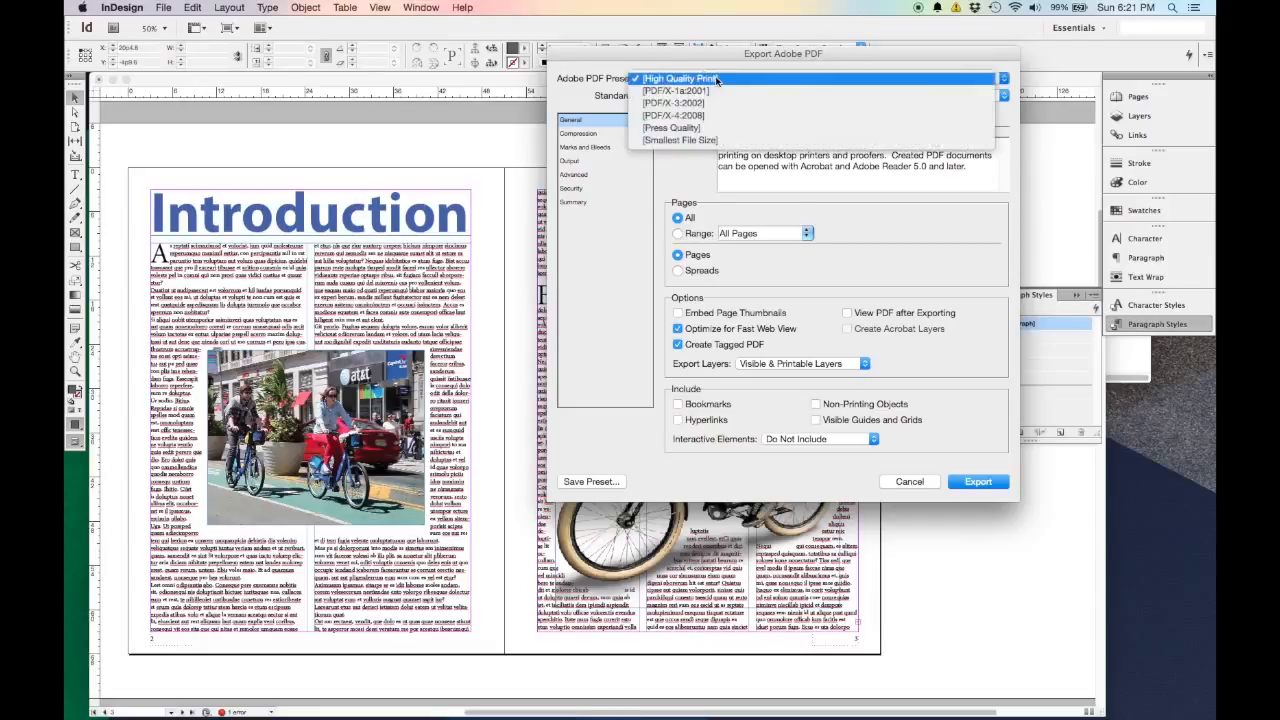
left_click(737, 143)
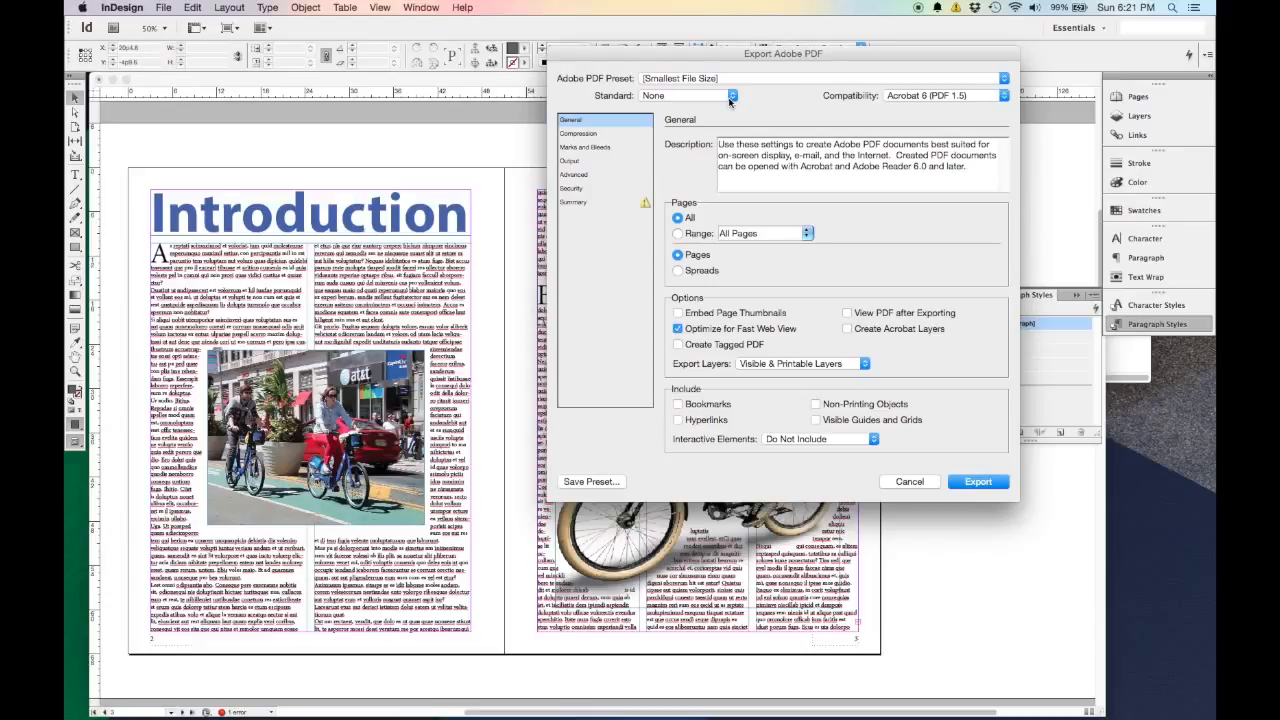
left_click(755, 79)
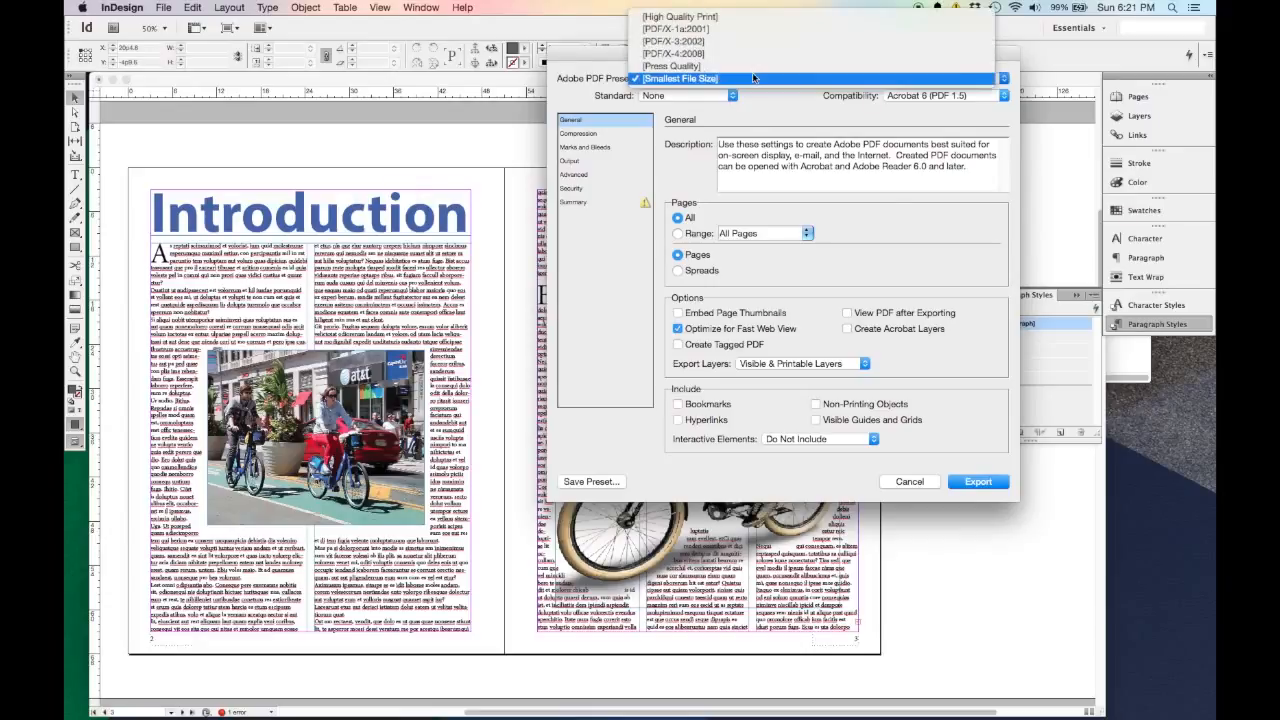
left_click(749, 19)
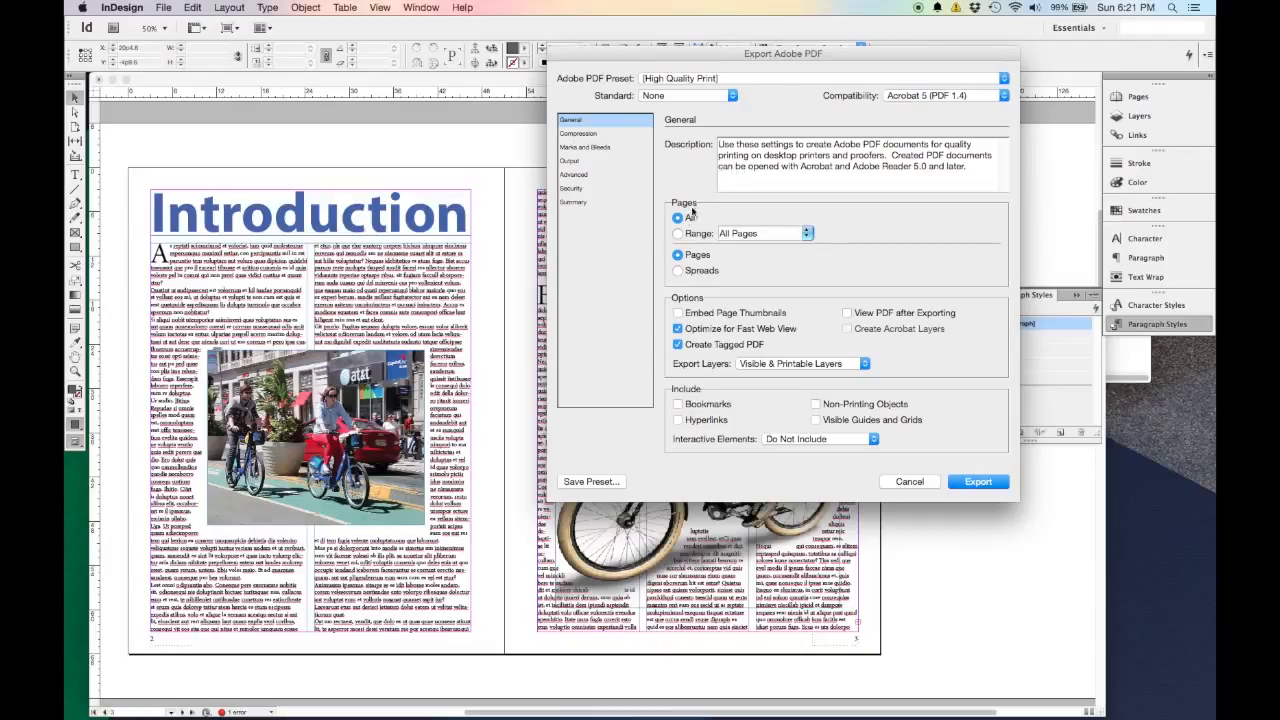
left_click(909, 482)
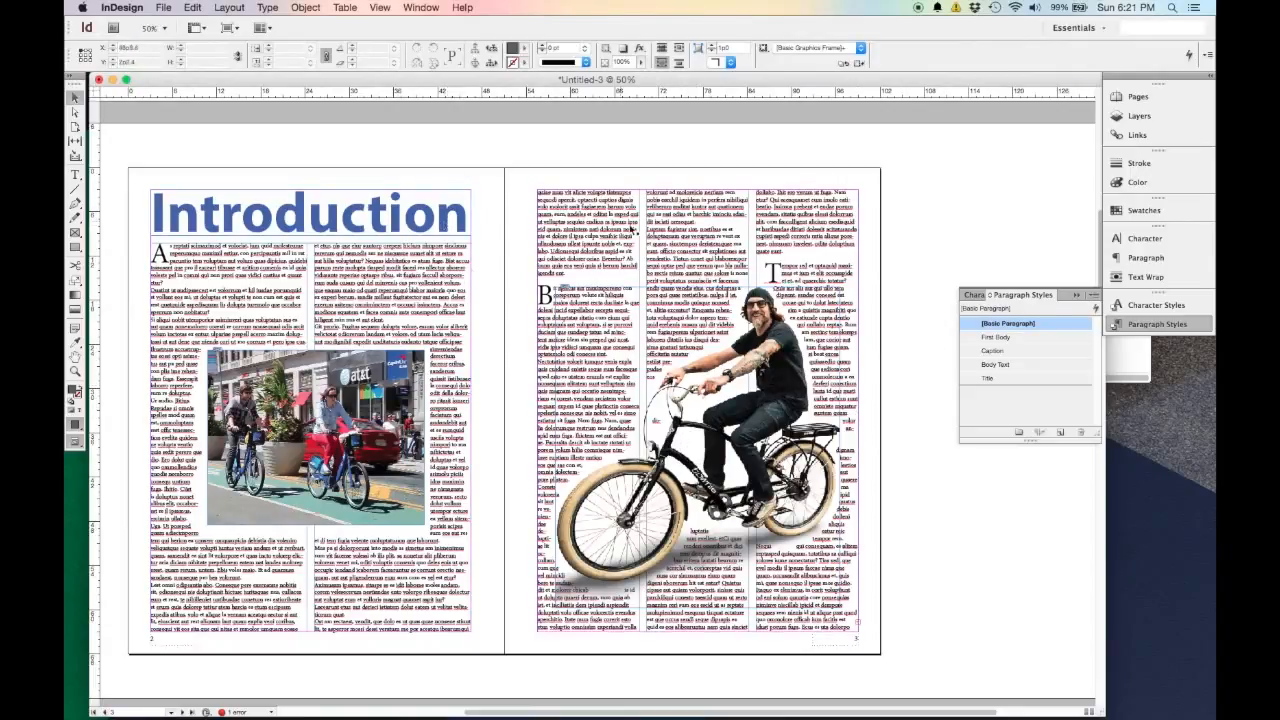
Examine the document's linked image files and the link details of the cover's main bike photo.
scroll(852, 300, "up", 10)
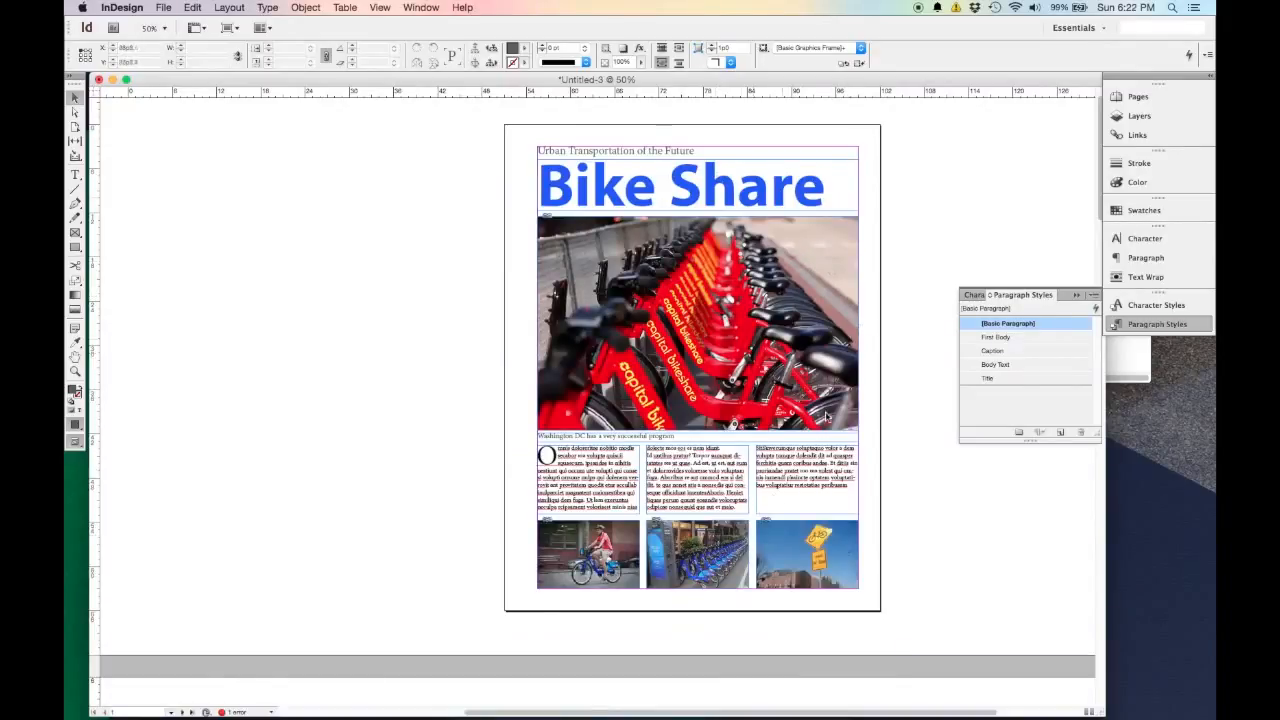
left_click(1128, 136)
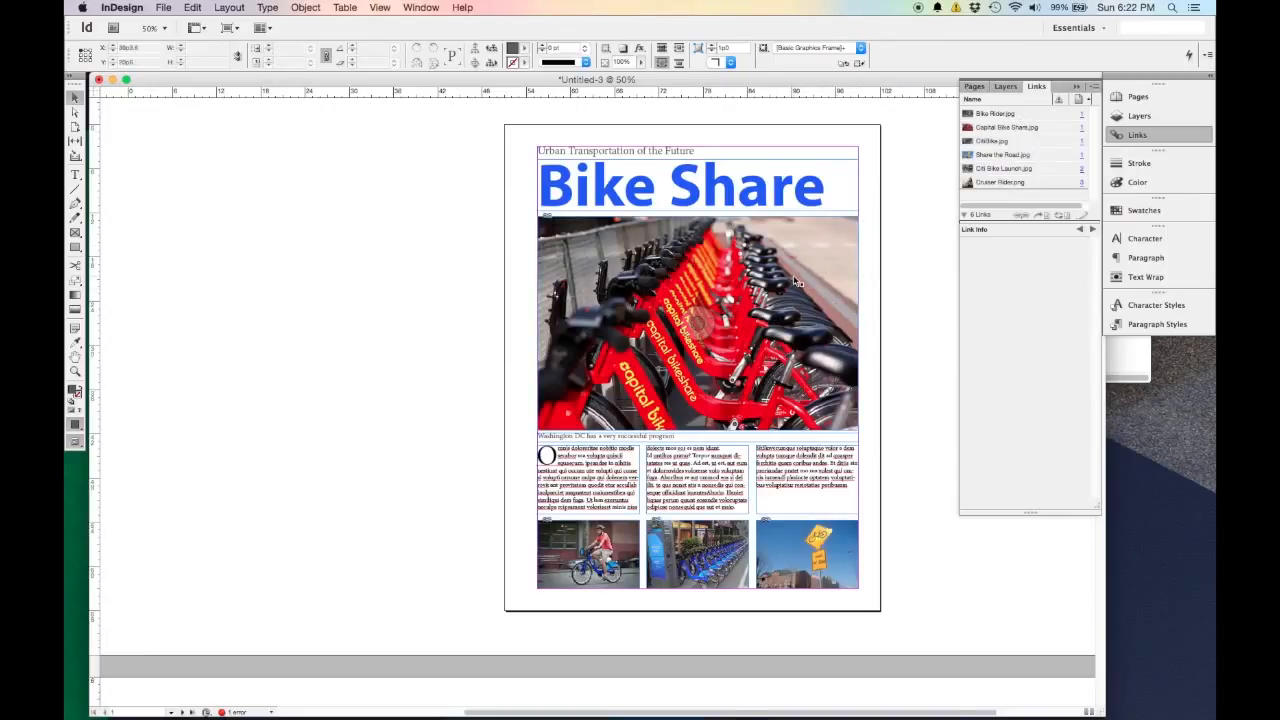
scroll(769, 304, "down", 2)
scroll(780, 302, "up", 2)
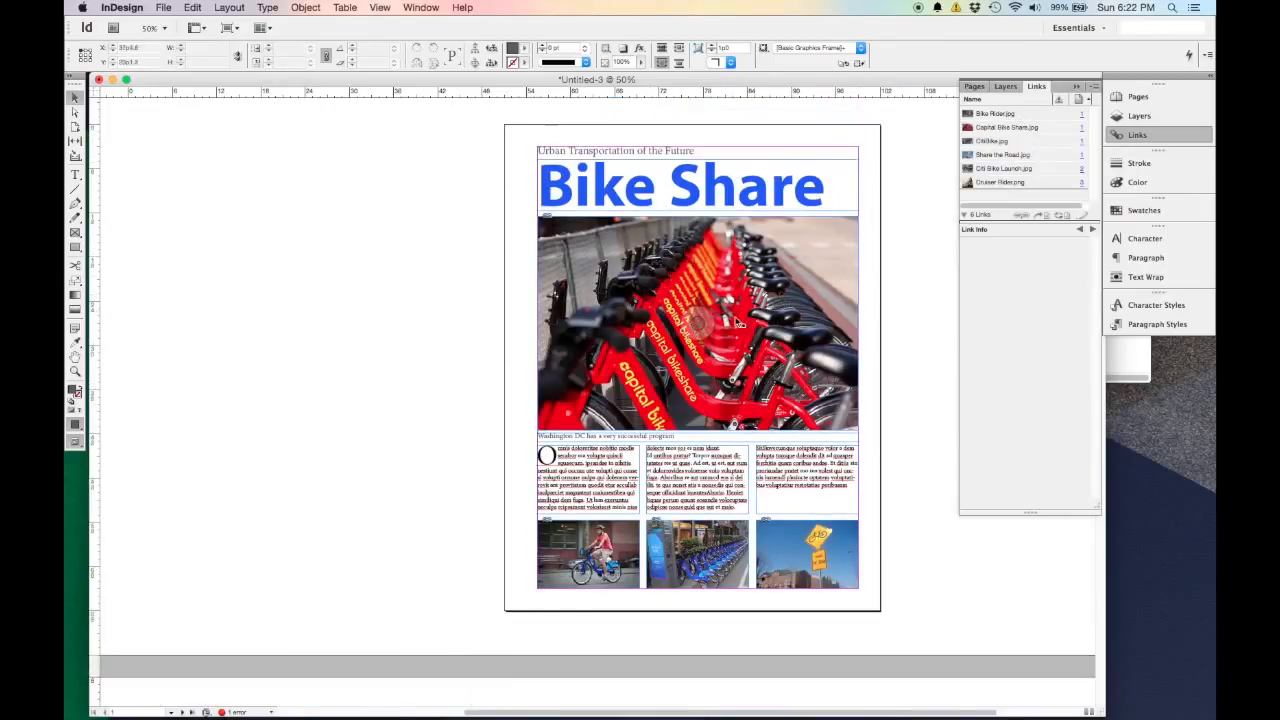
left_click(839, 254)
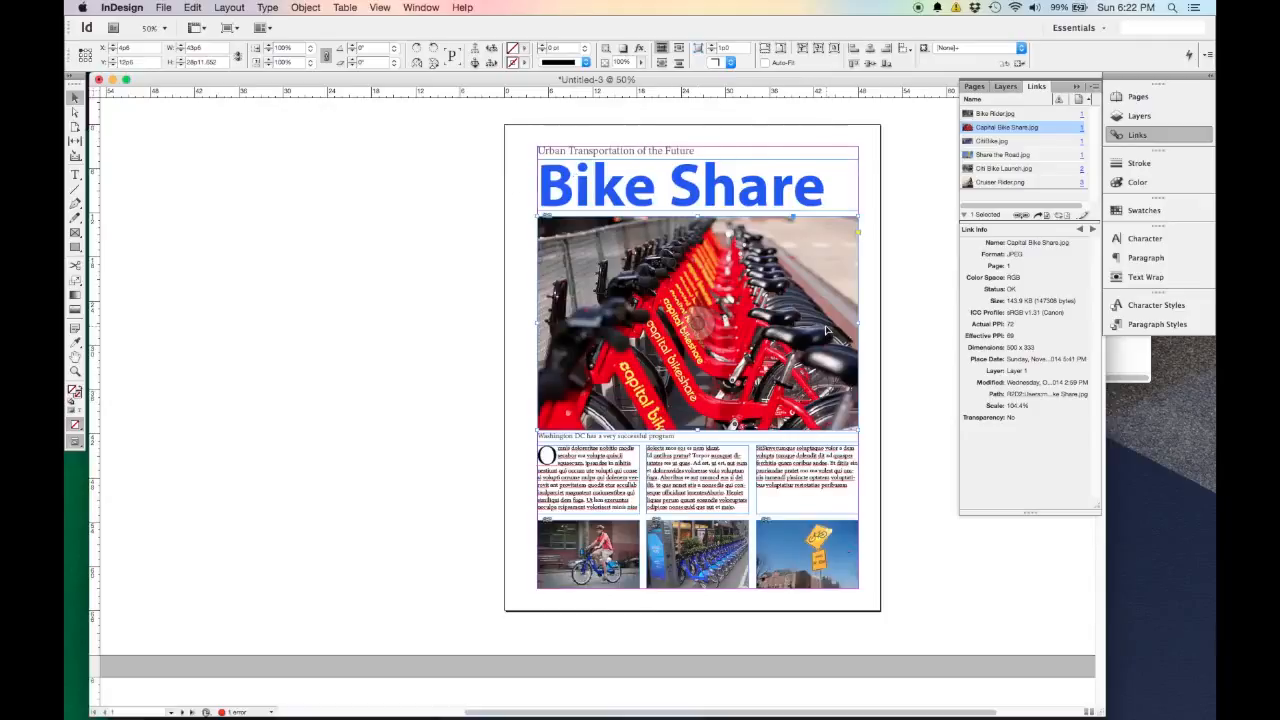
scroll(890, 312, "down", 3)
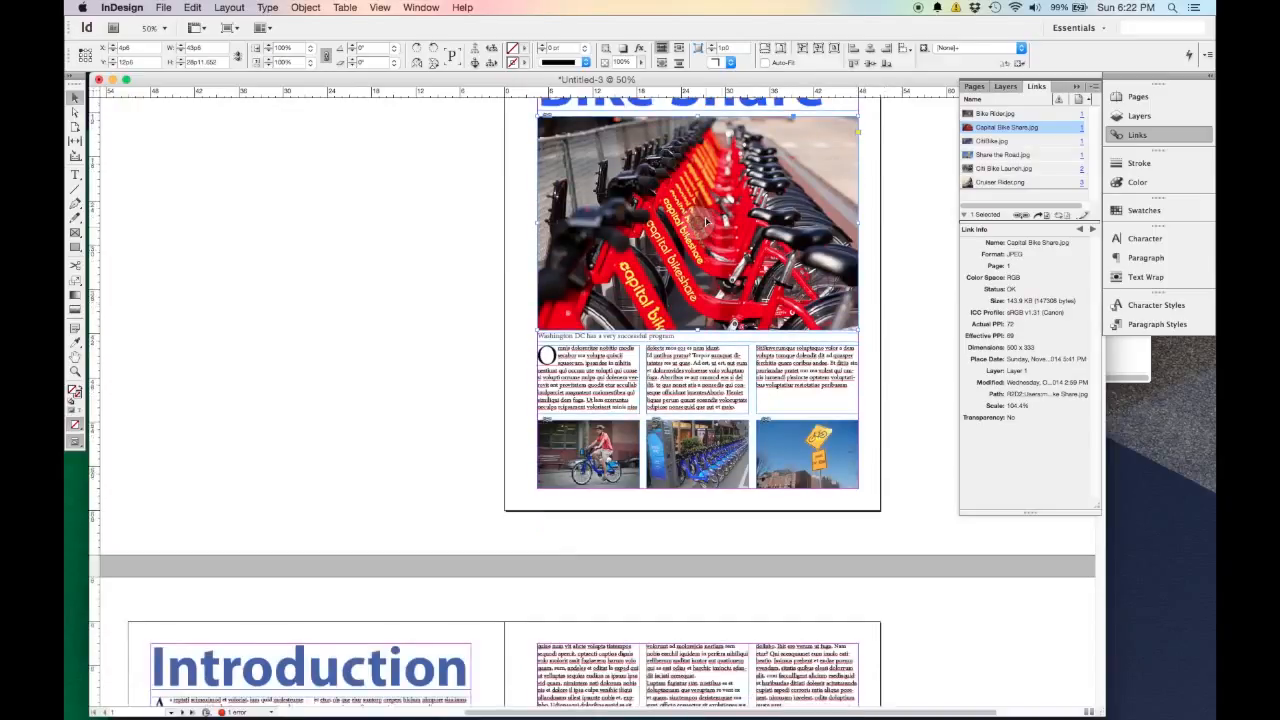
scroll(788, 320, "up", 4)
scroll(789, 324, "down", 3)
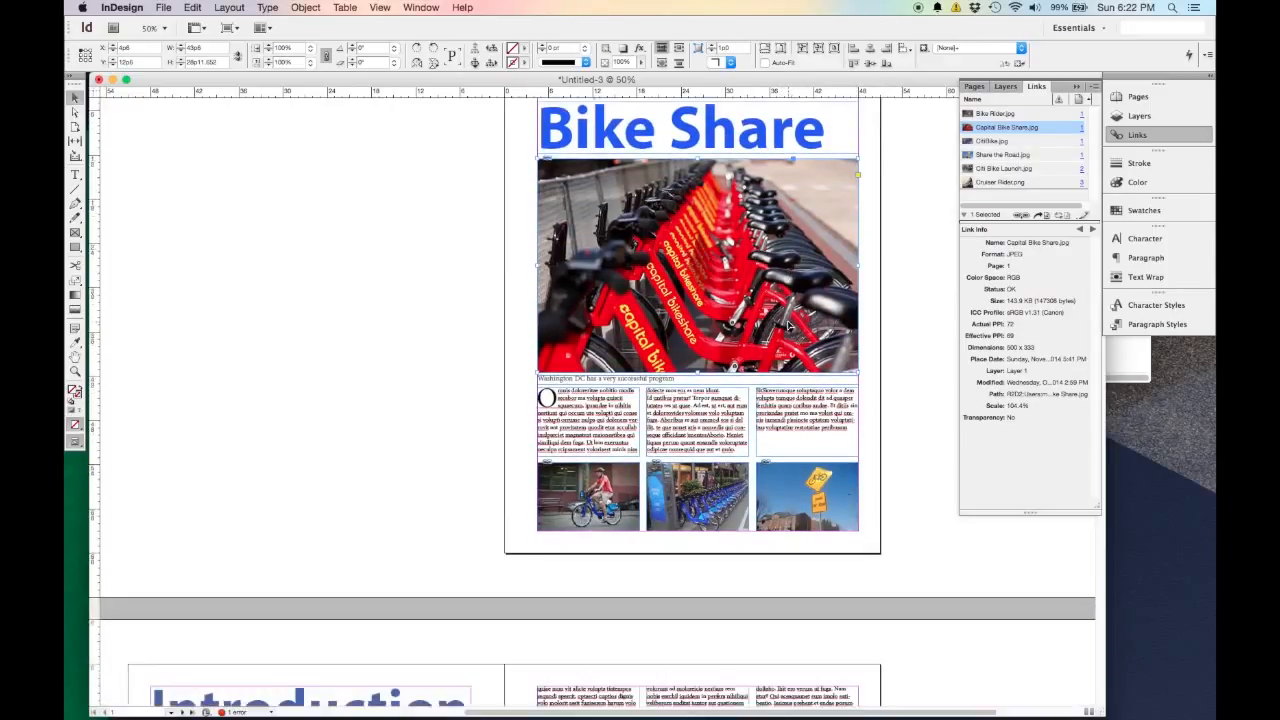
scroll(800, 300, "up", 2)
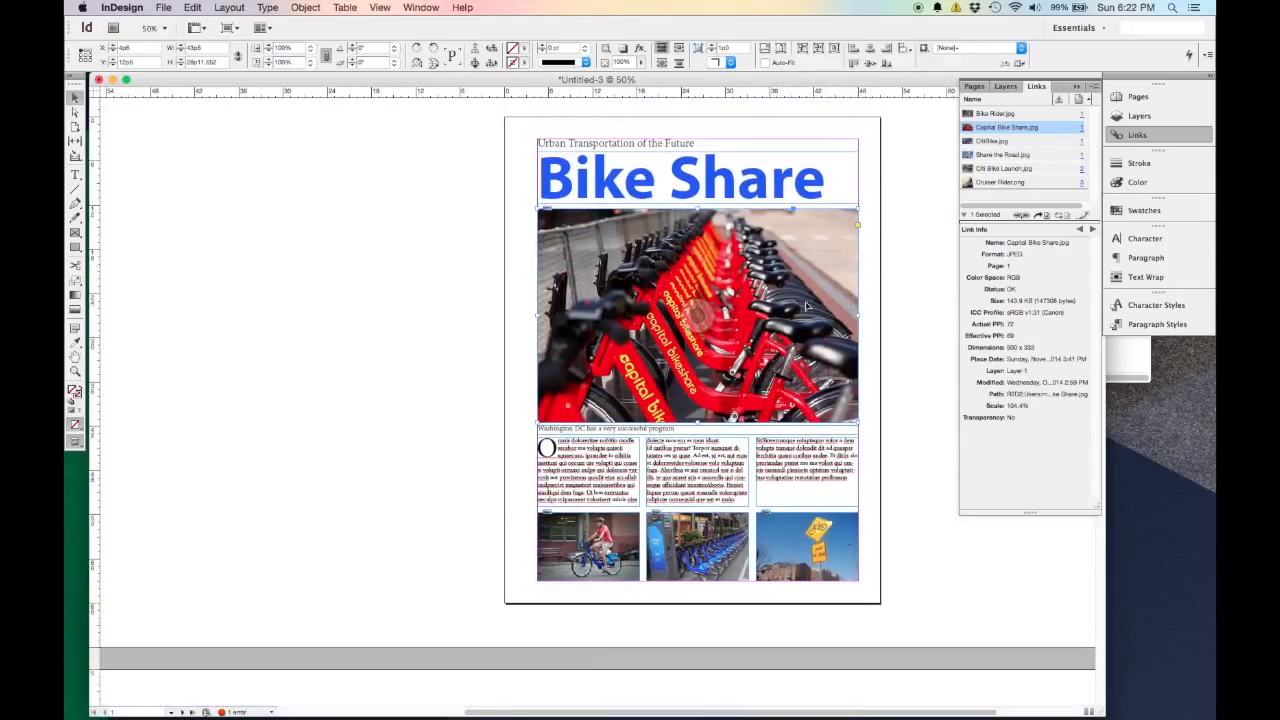
left_click(873, 312)
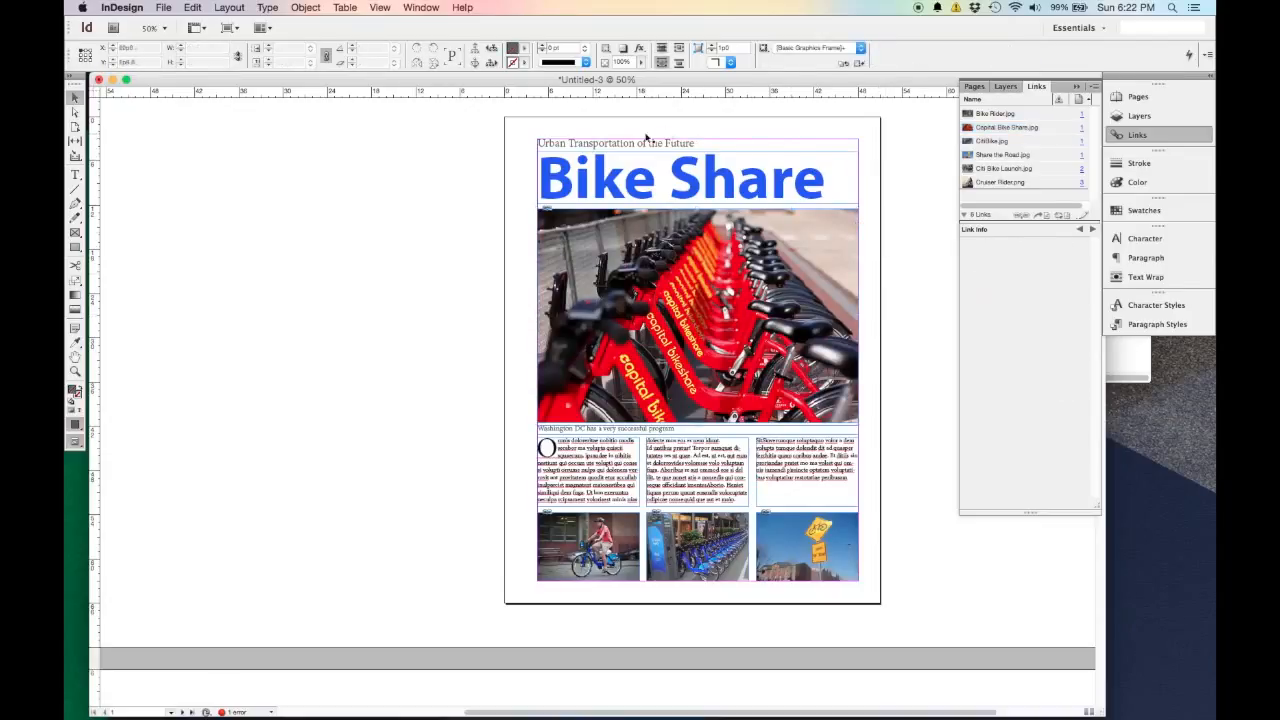
scroll(800, 530, "down", 5)
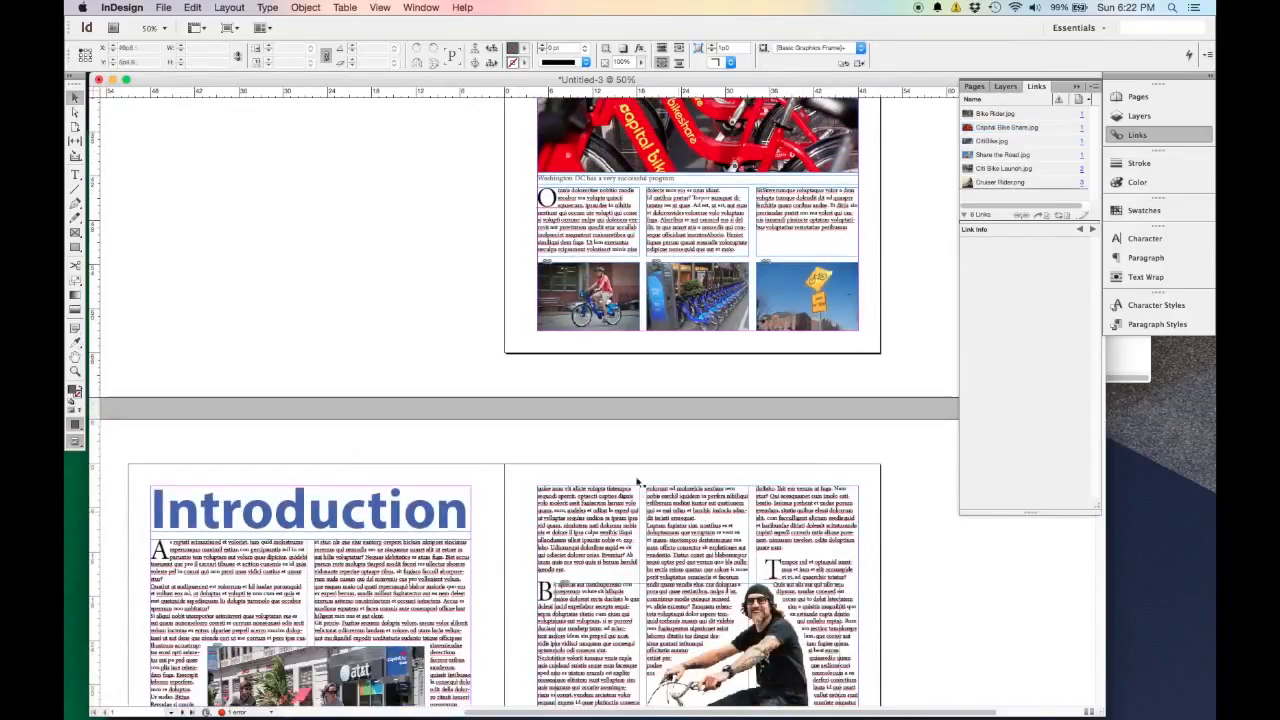
scroll(637, 482, "down", 4)
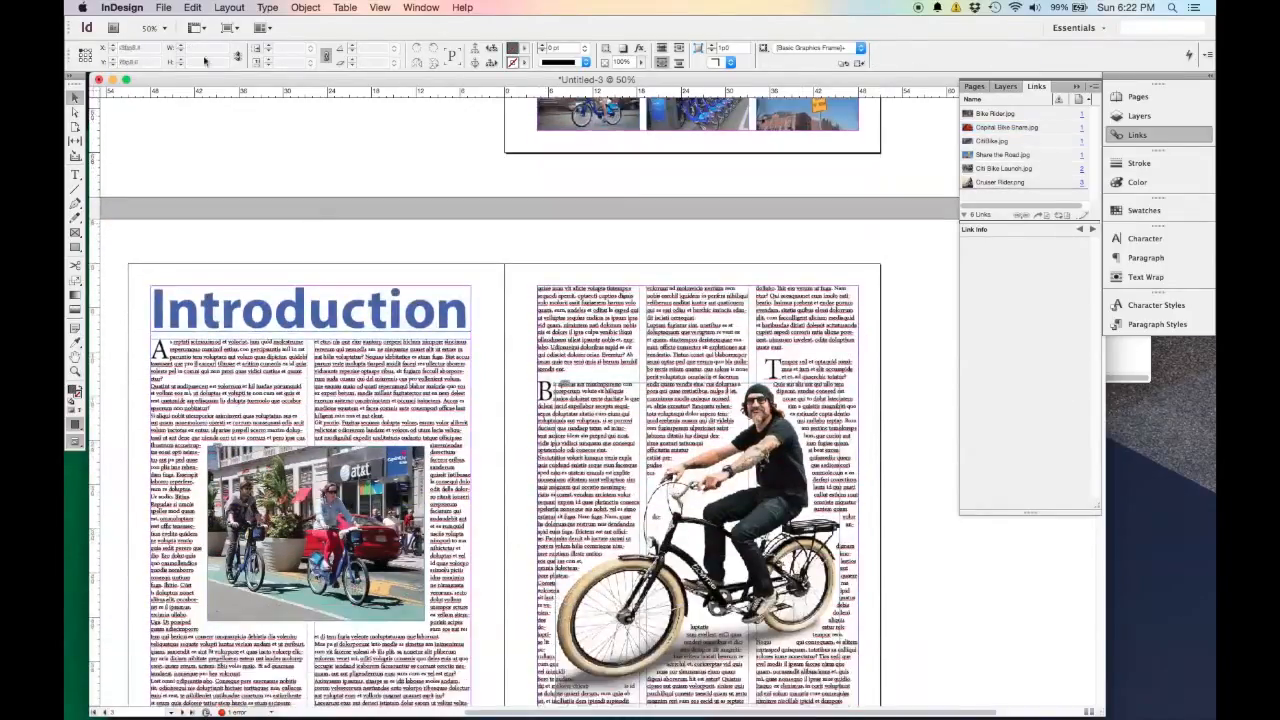
Start packaging the document and save the publication to the Desktop under the name "Bike Share".
left_click(165, 7)
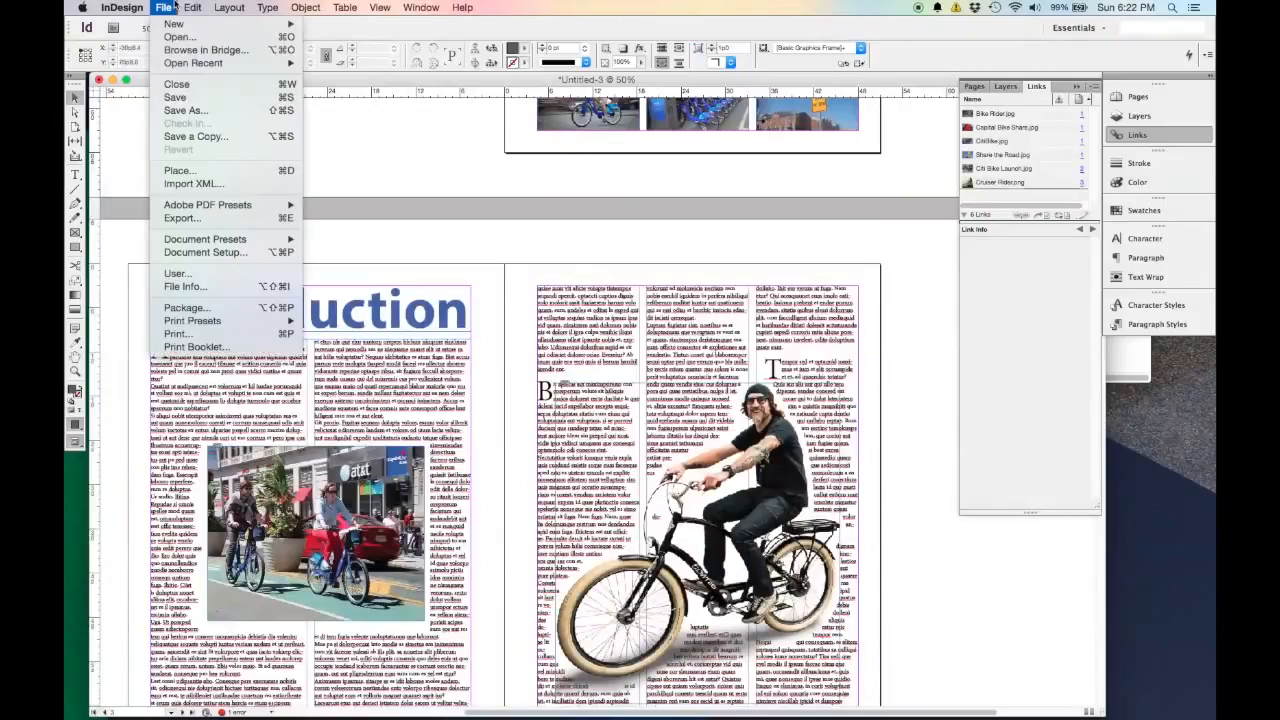
left_click(246, 308)
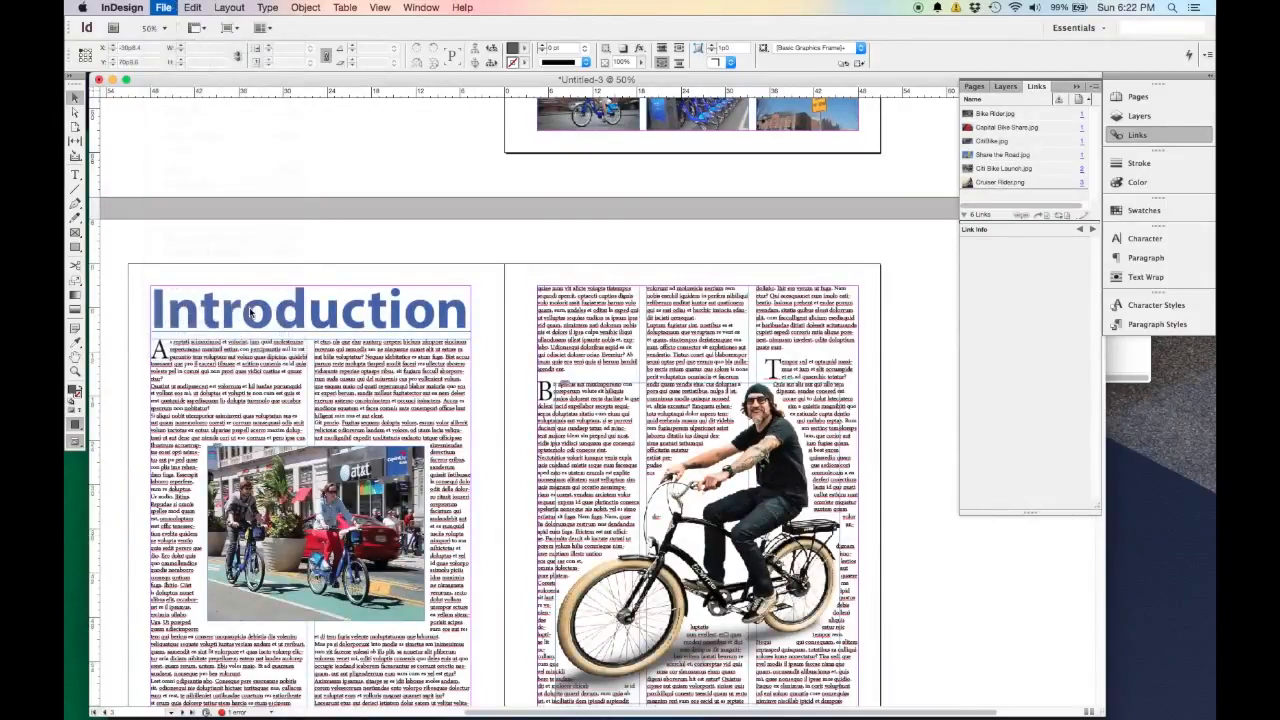
left_click_drag(684, 240, 766, 89)
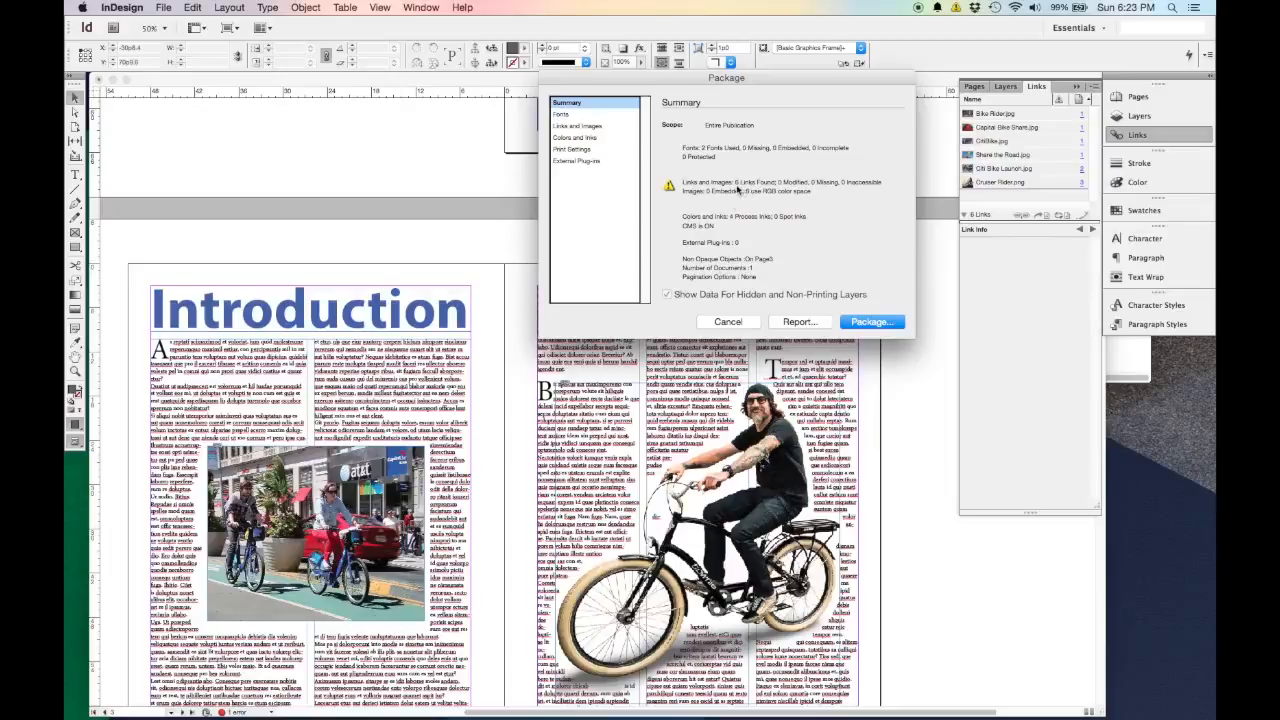
left_click(872, 322)
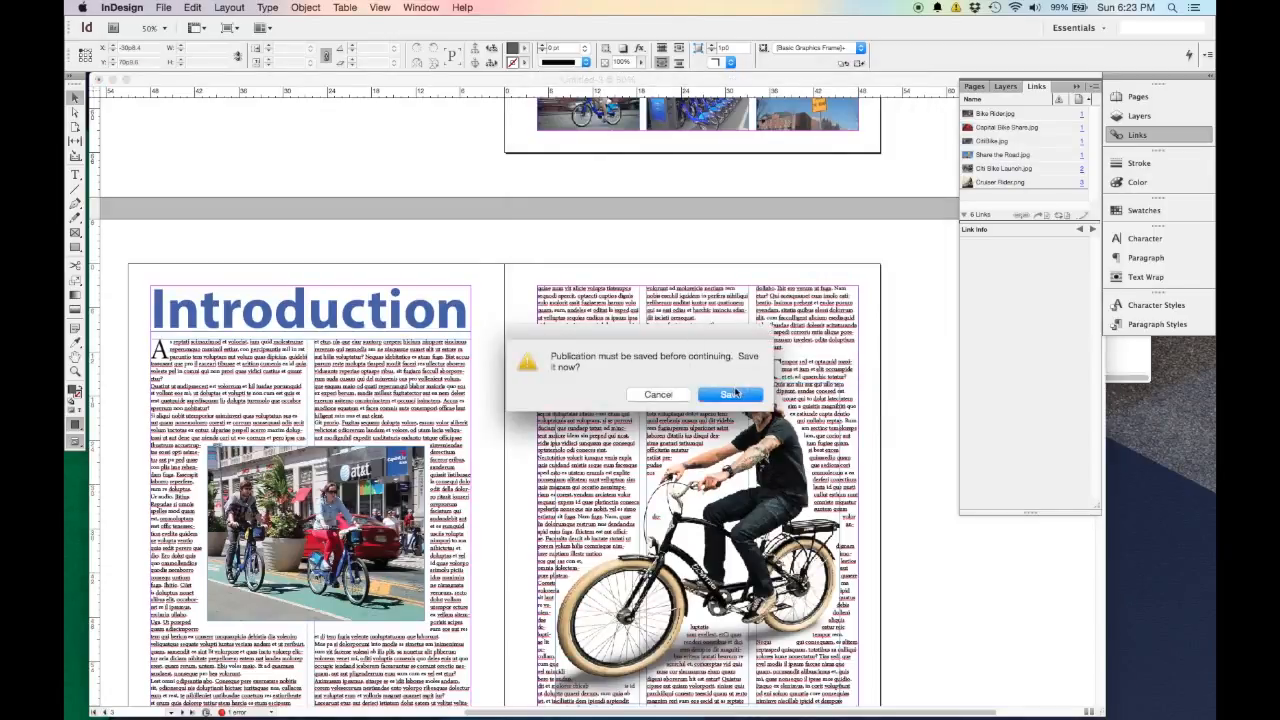
left_click(731, 396)
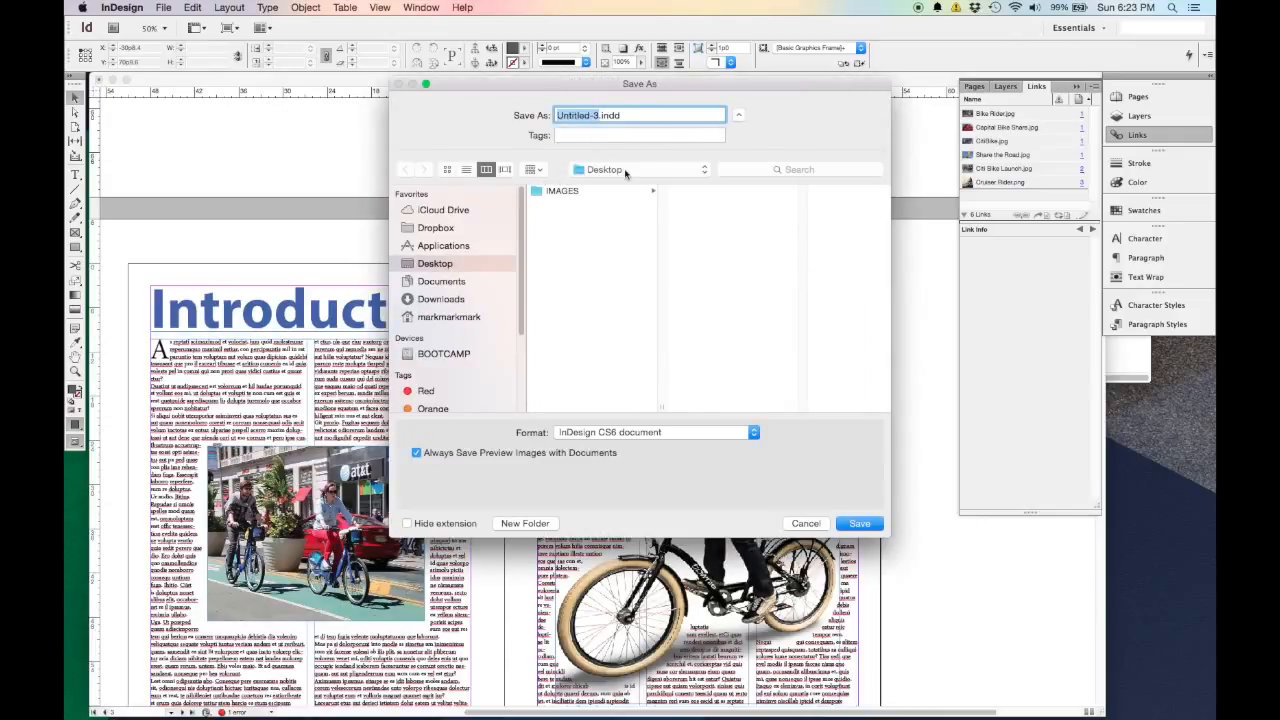
type("Bike Share")
key("Return")
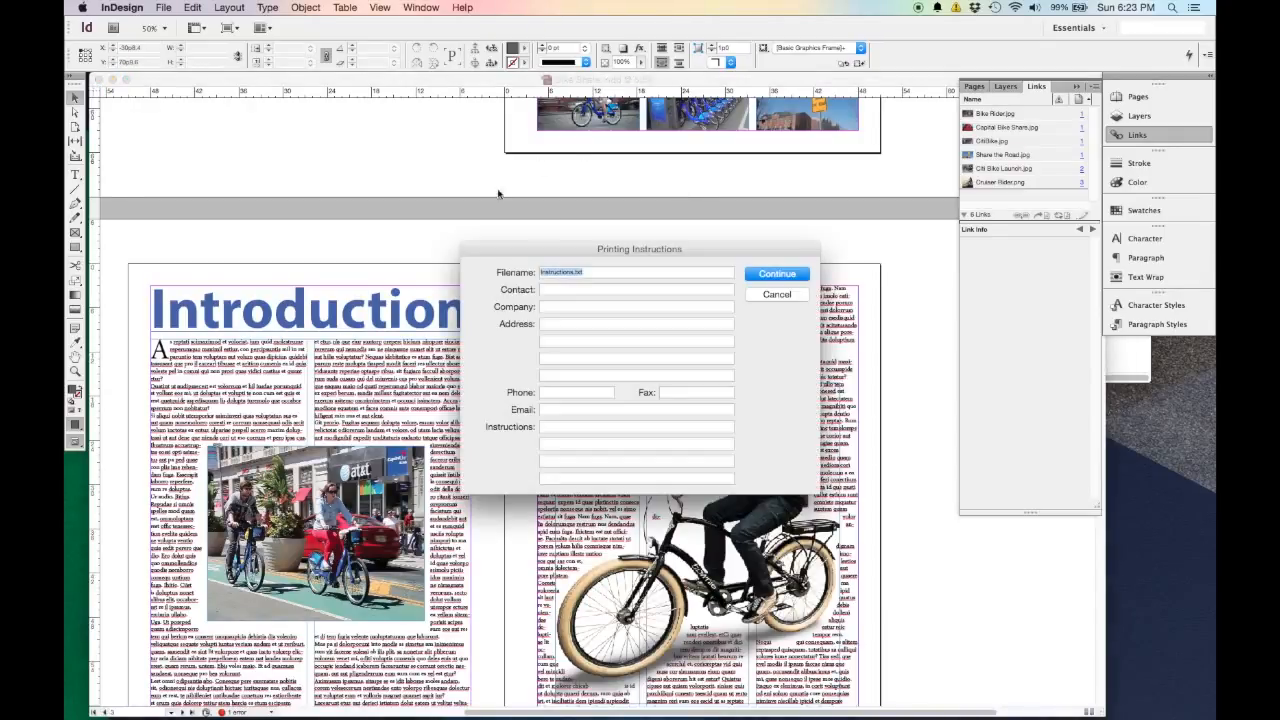
Leave the printing instructions blank and create the package "Bike Share Folder" on the Desktop with fonts and linked graphics copied.
left_click(550, 237)
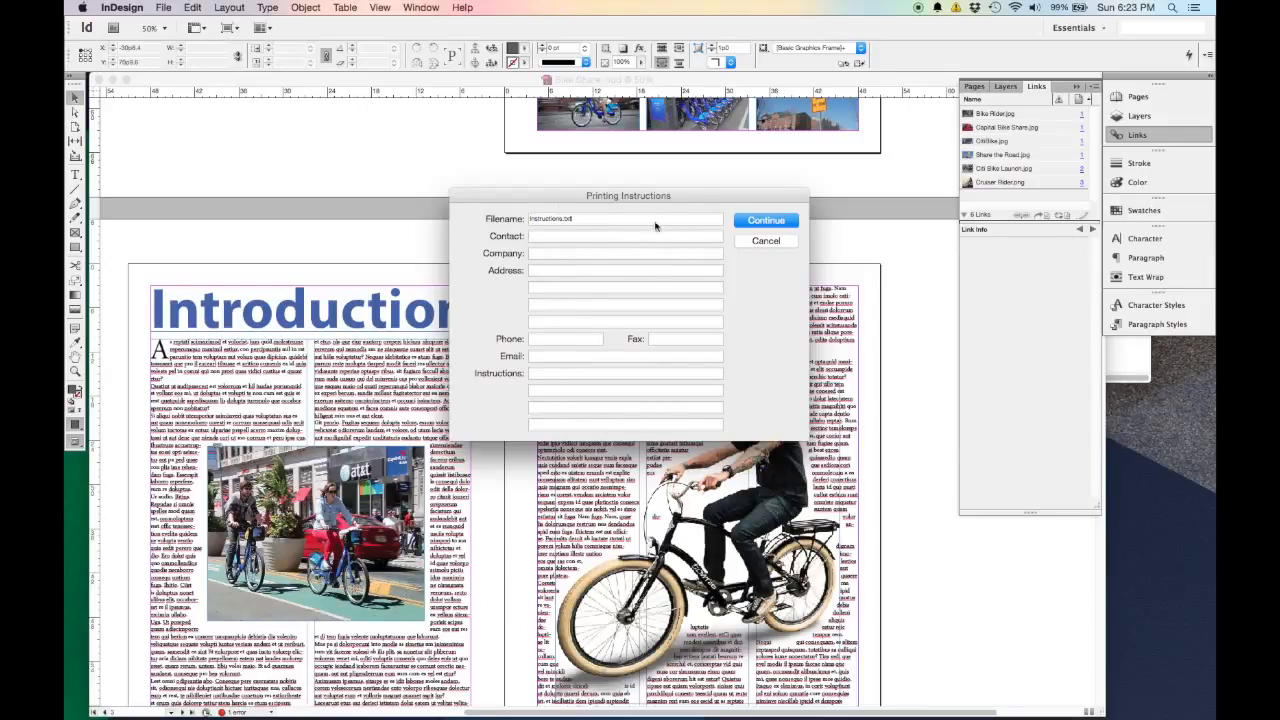
left_click(770, 236)
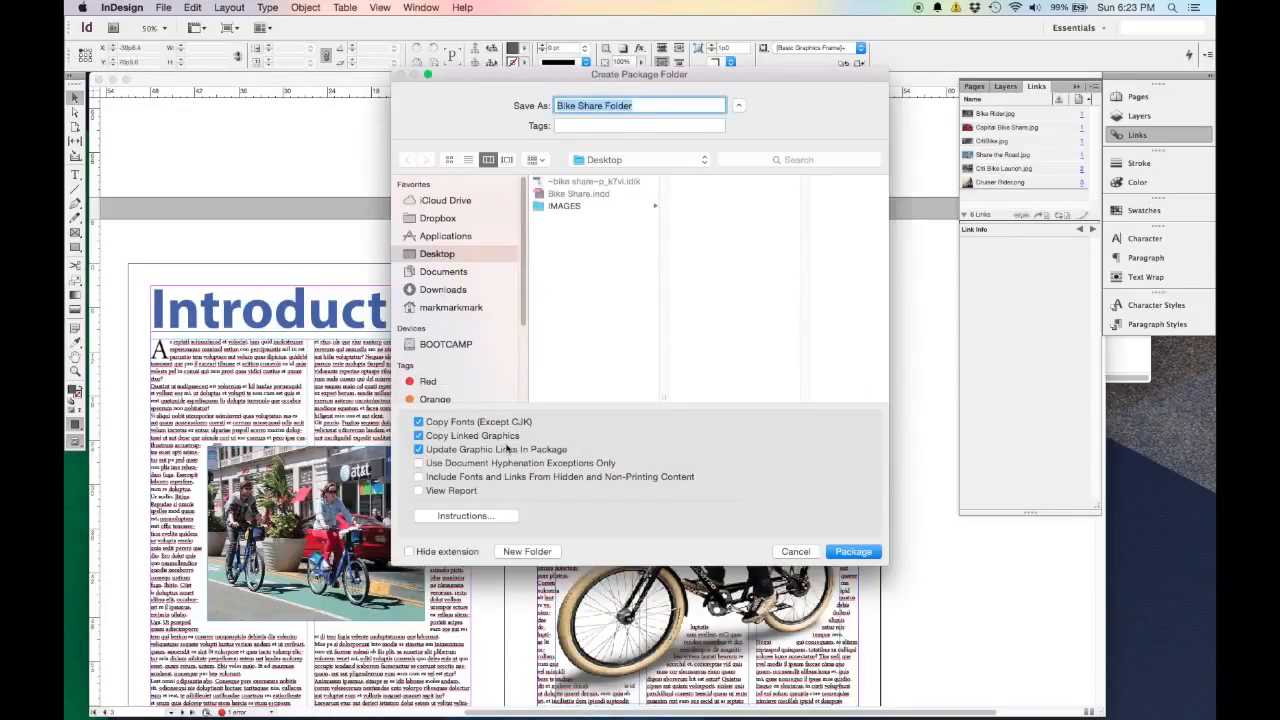
left_click(851, 552)
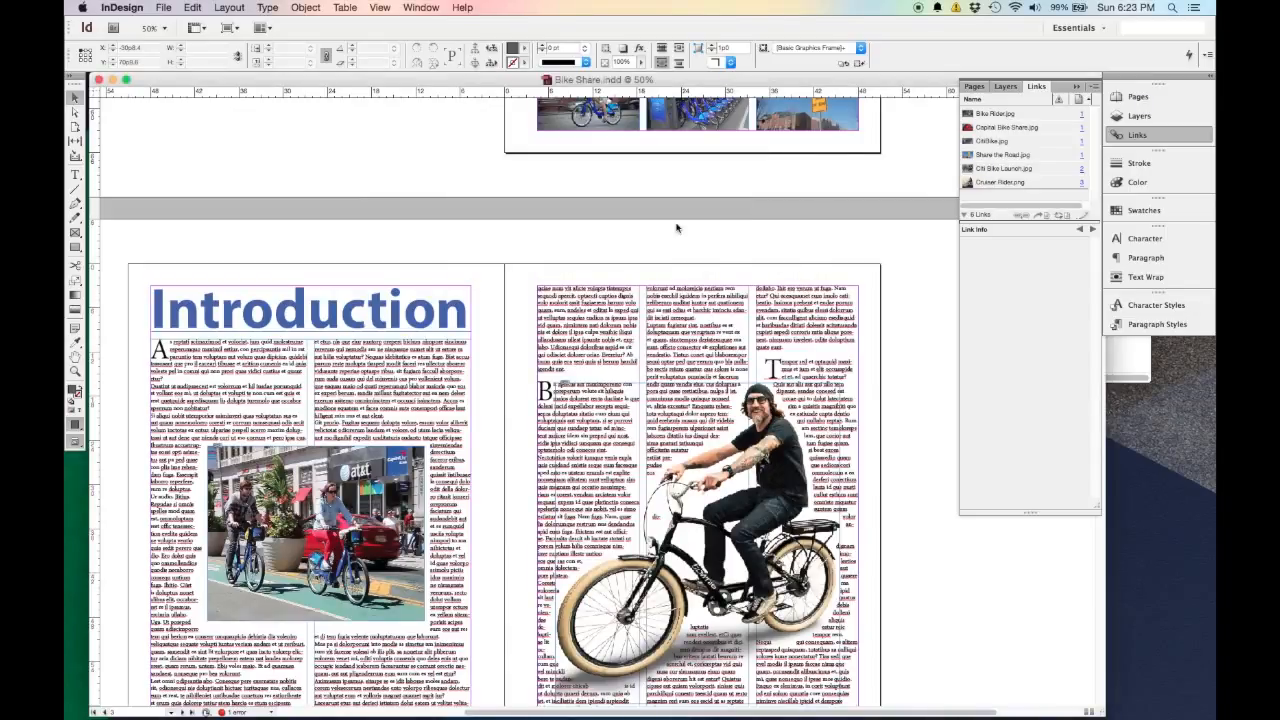
Switch to Finder and inspect the packaged document and fonts folder inside Bike Share Folder on the Desktop.
left_click(190, 698)
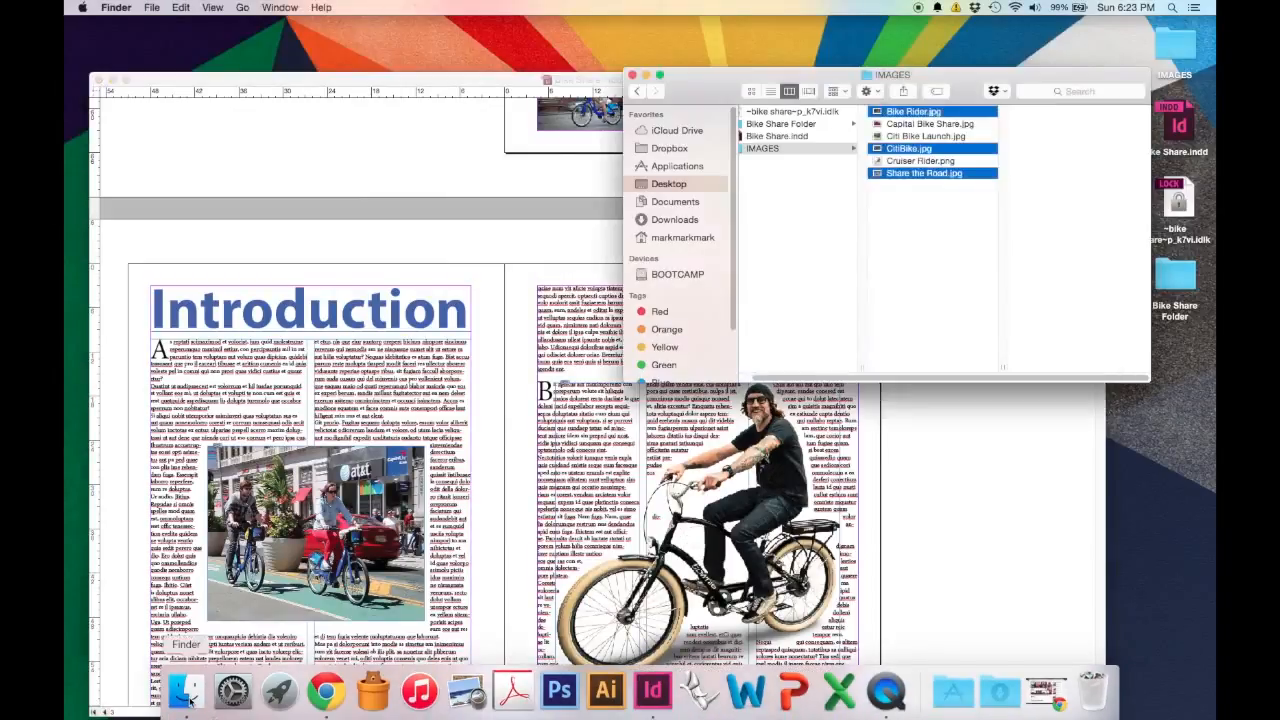
left_click(811, 206)
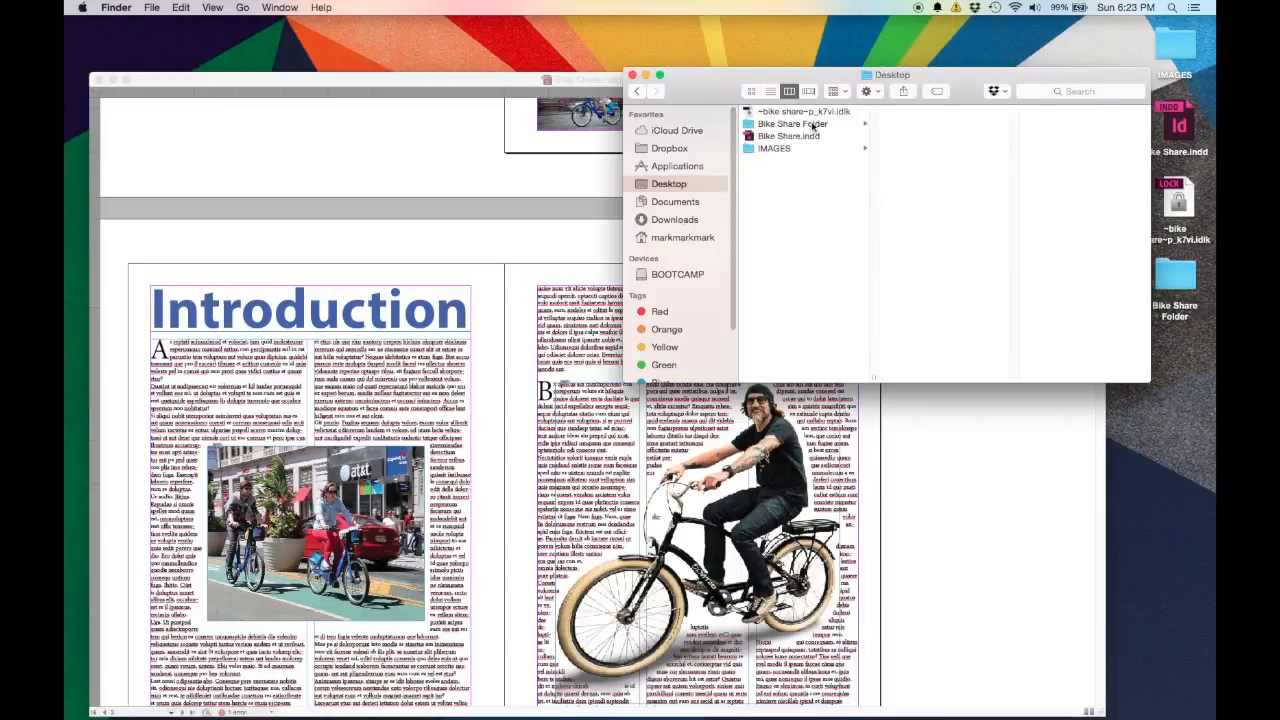
left_click(812, 124)
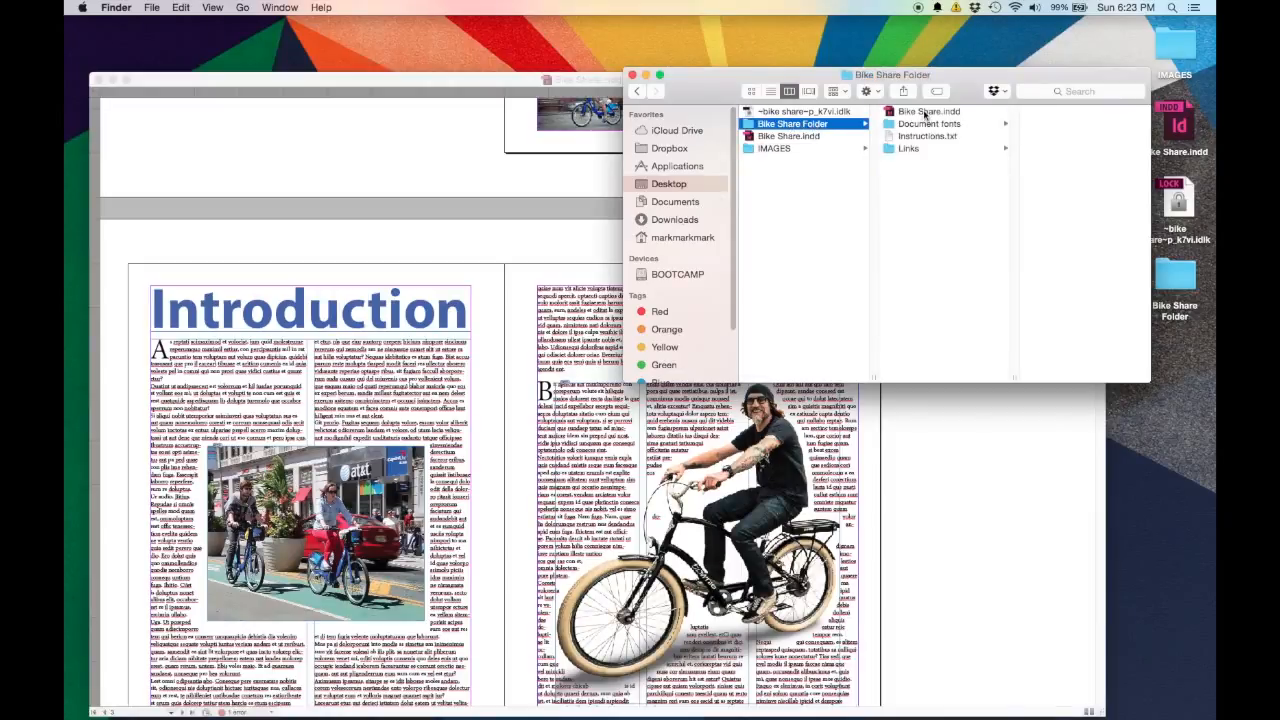
left_click(924, 114)
left_click(925, 126)
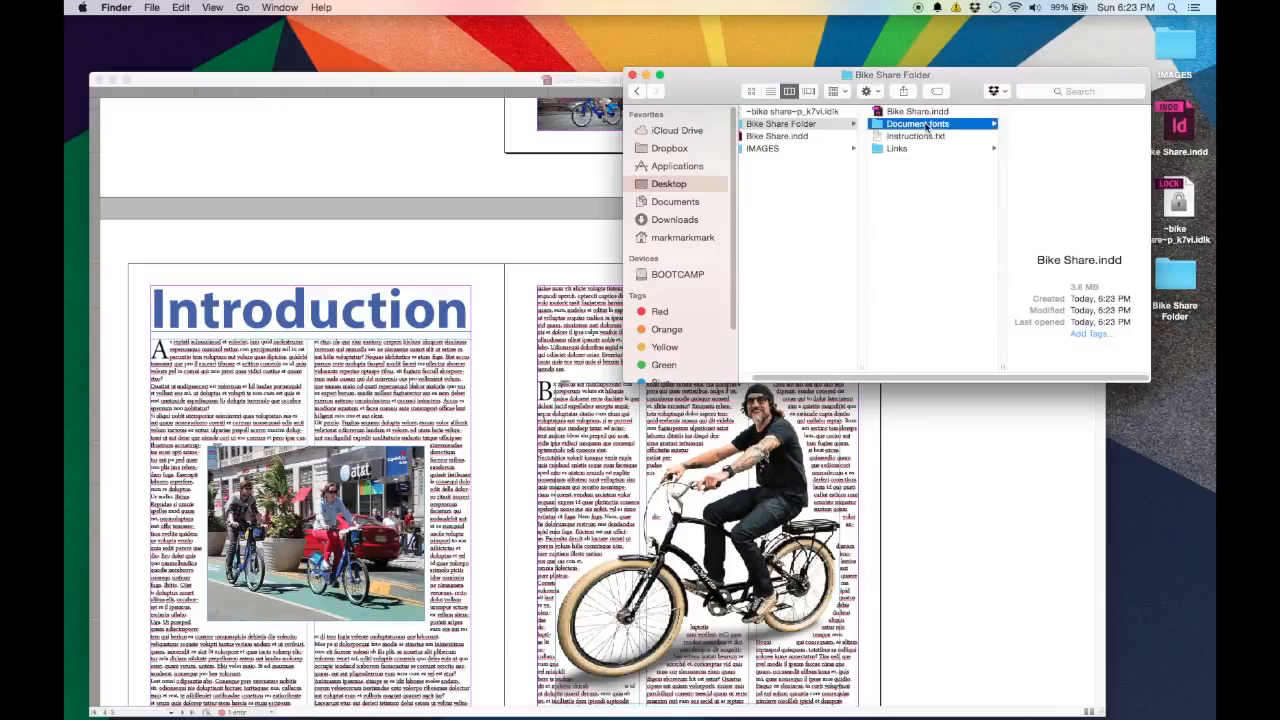
Look through the image files collected in the package's Links folder, previewing each one.
left_click(920, 149)
left_click(1058, 112)
left_click(958, 124)
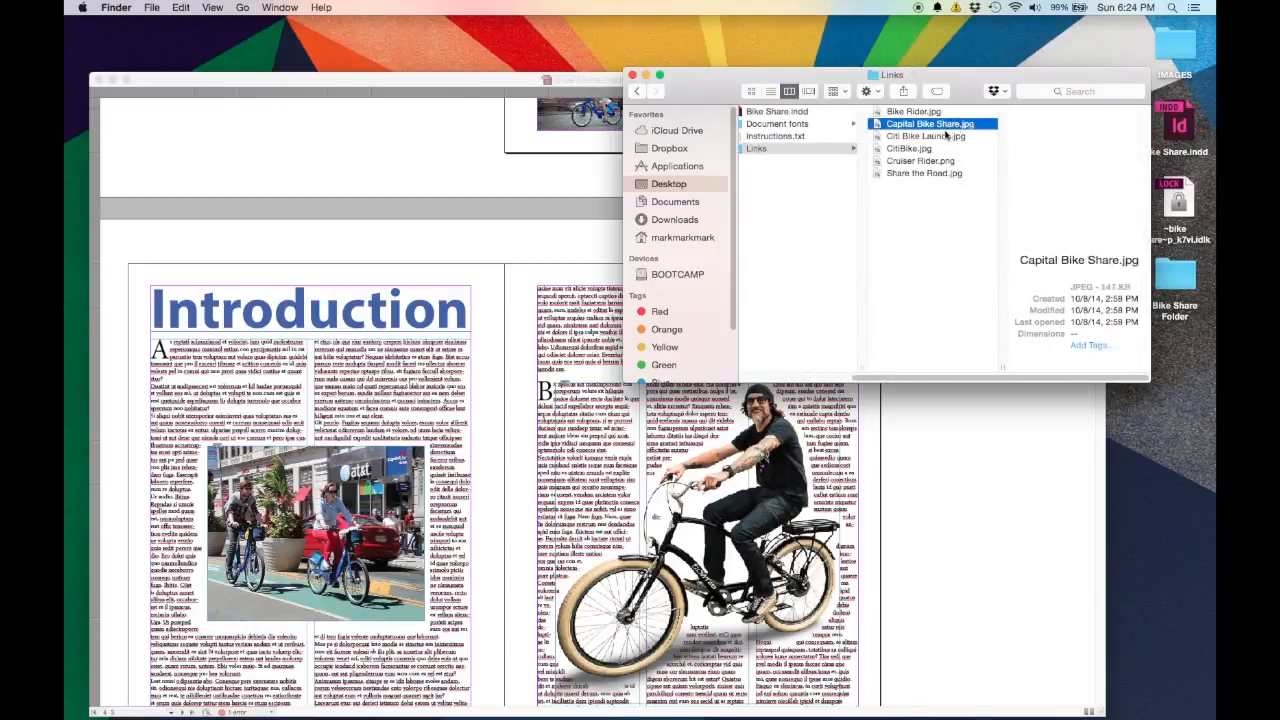
left_click(930, 137)
left_click(928, 150)
left_click(933, 162)
key("Left")
left_click(944, 174)
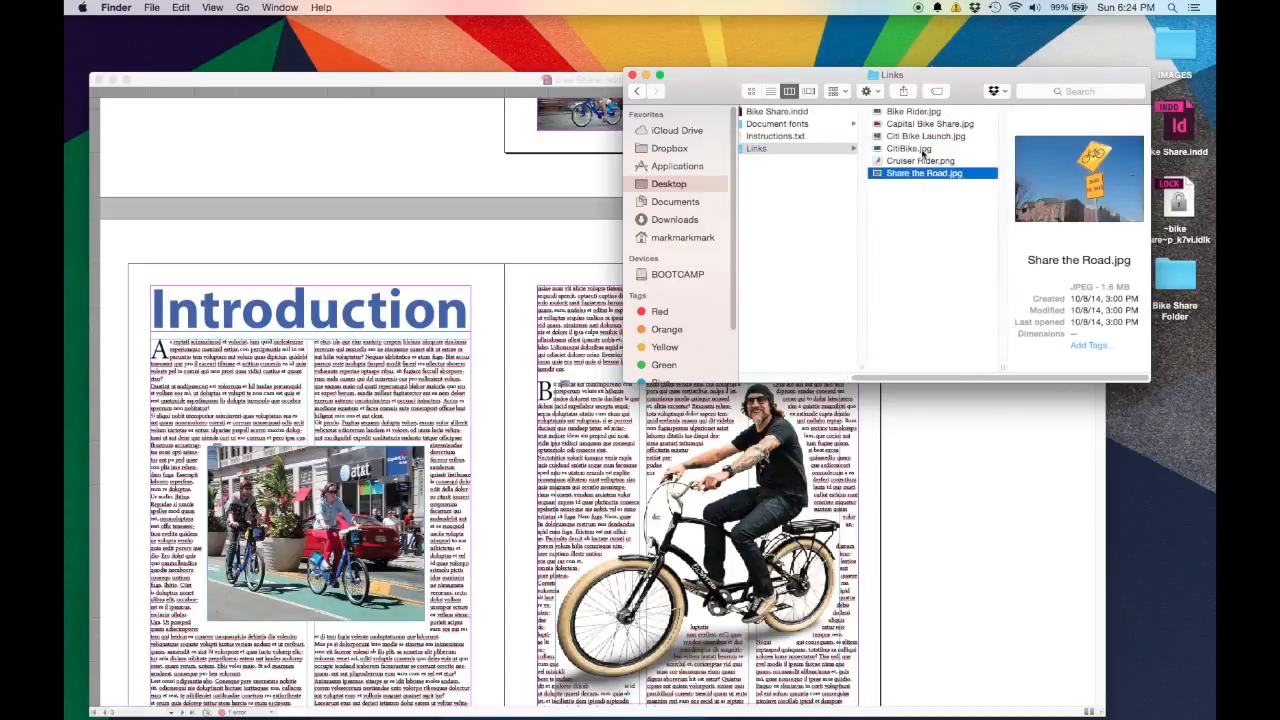
left_click_drag(959, 379, 926, 380)
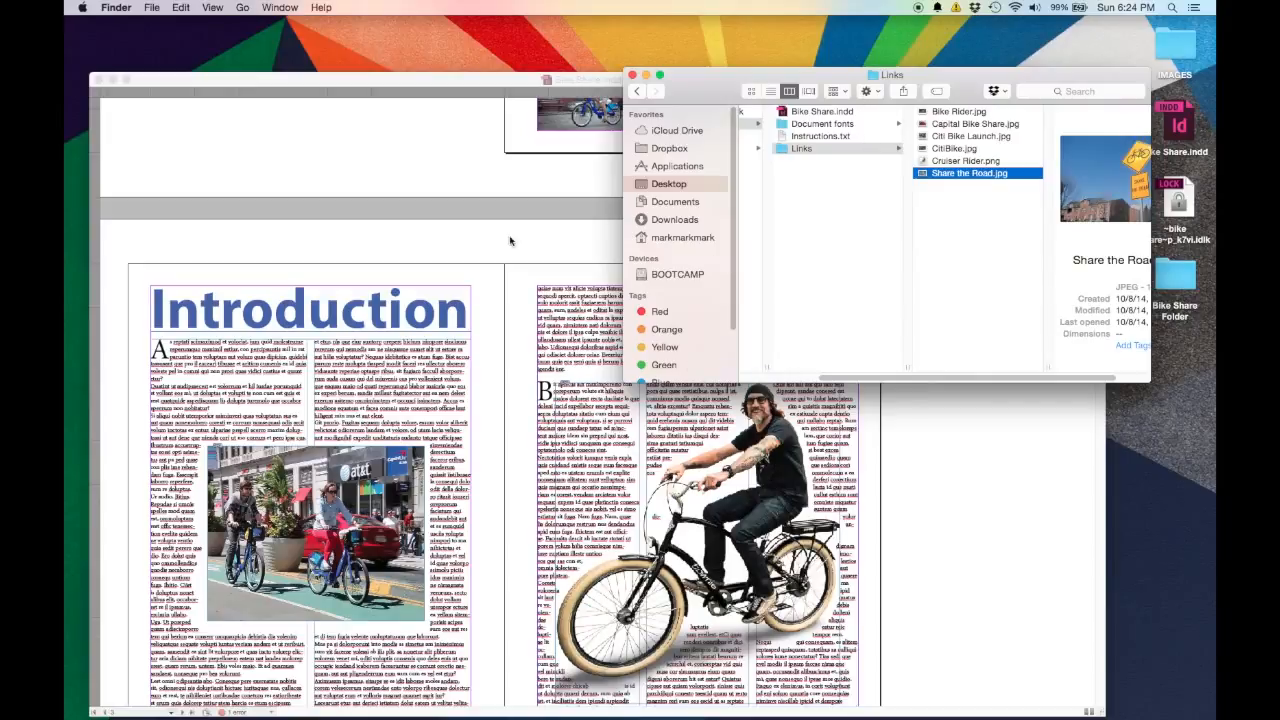
Close the Finder window and return to InDesign to review the Introduction spread.
left_click(632, 77)
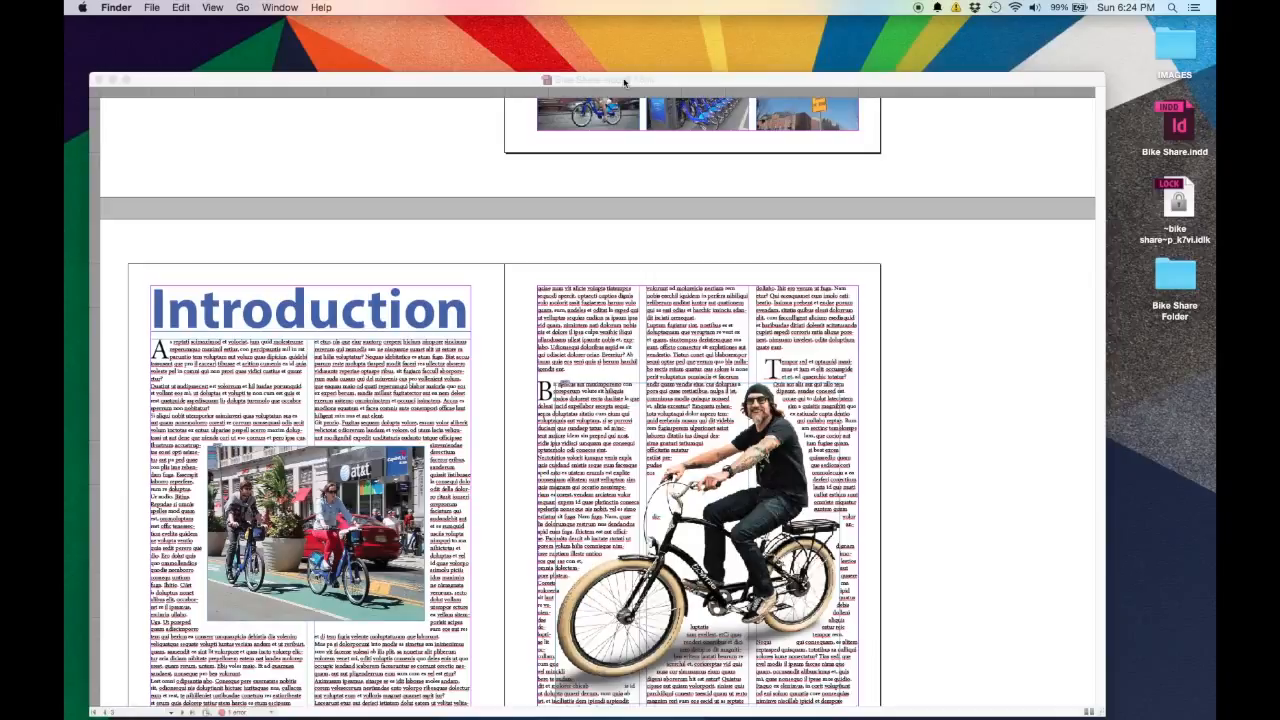
left_click(624, 82)
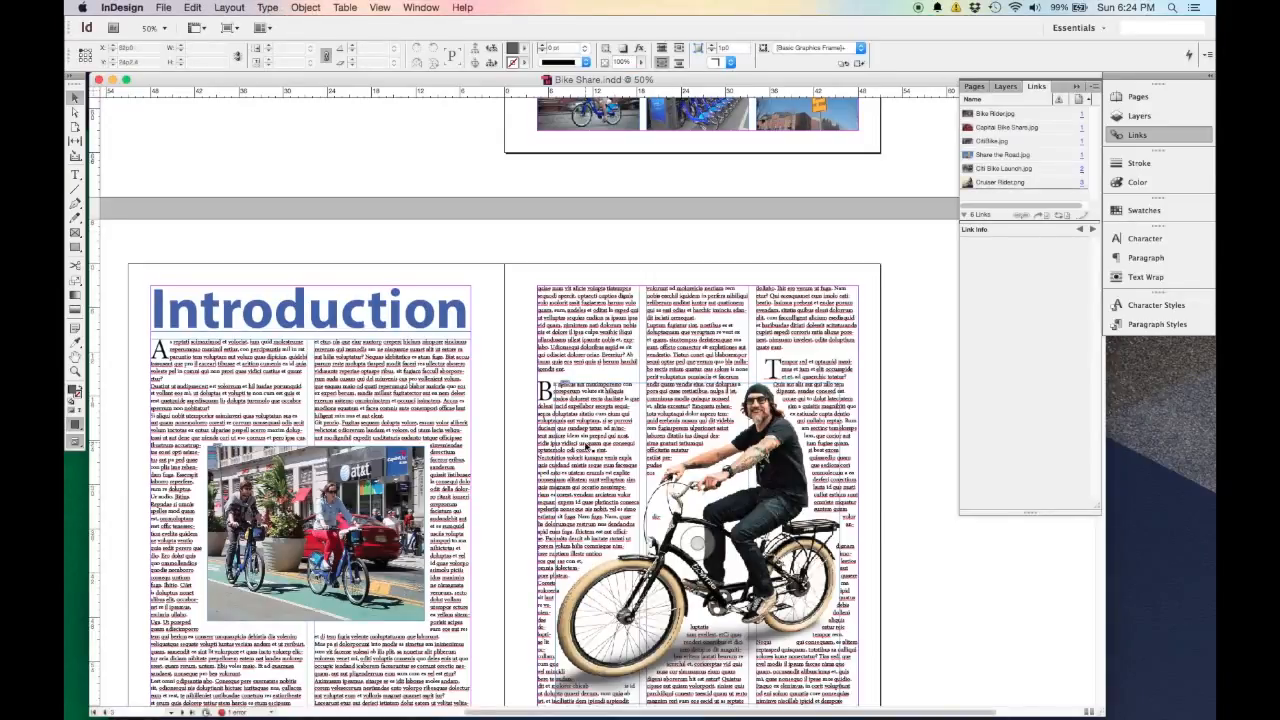
scroll(520, 400, "down", 5)
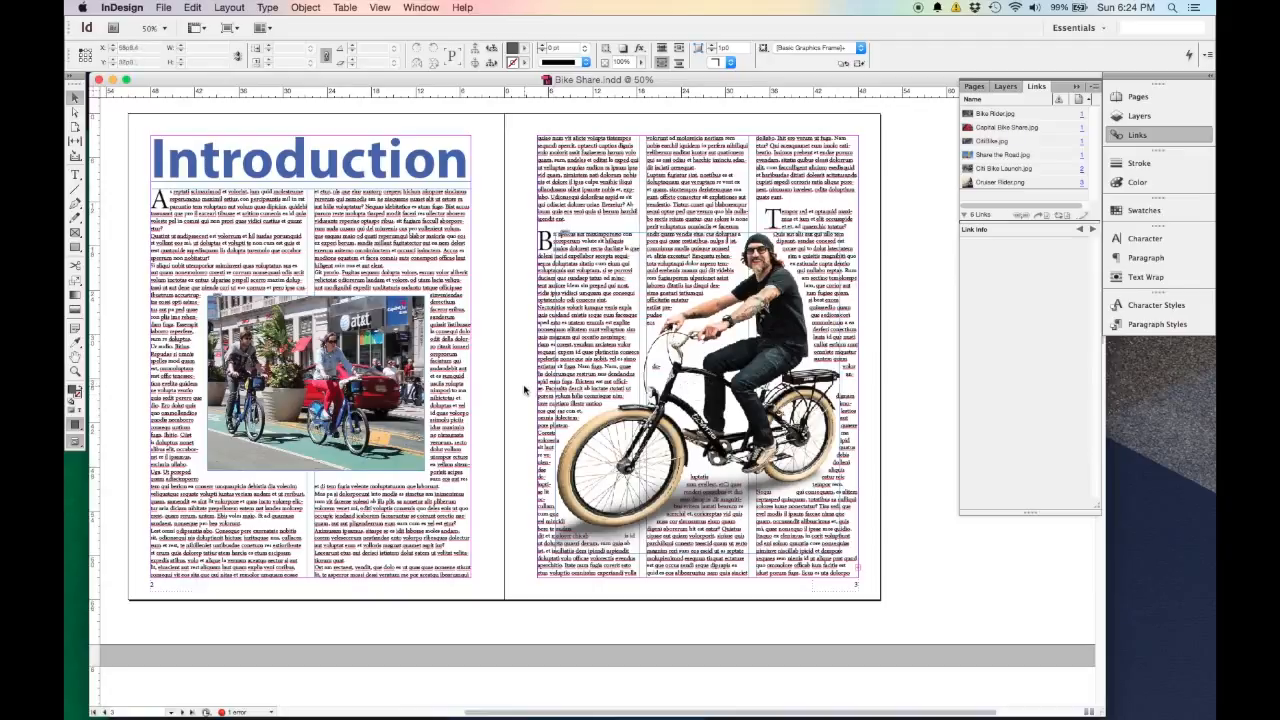
scroll(524, 390, "up", 2)
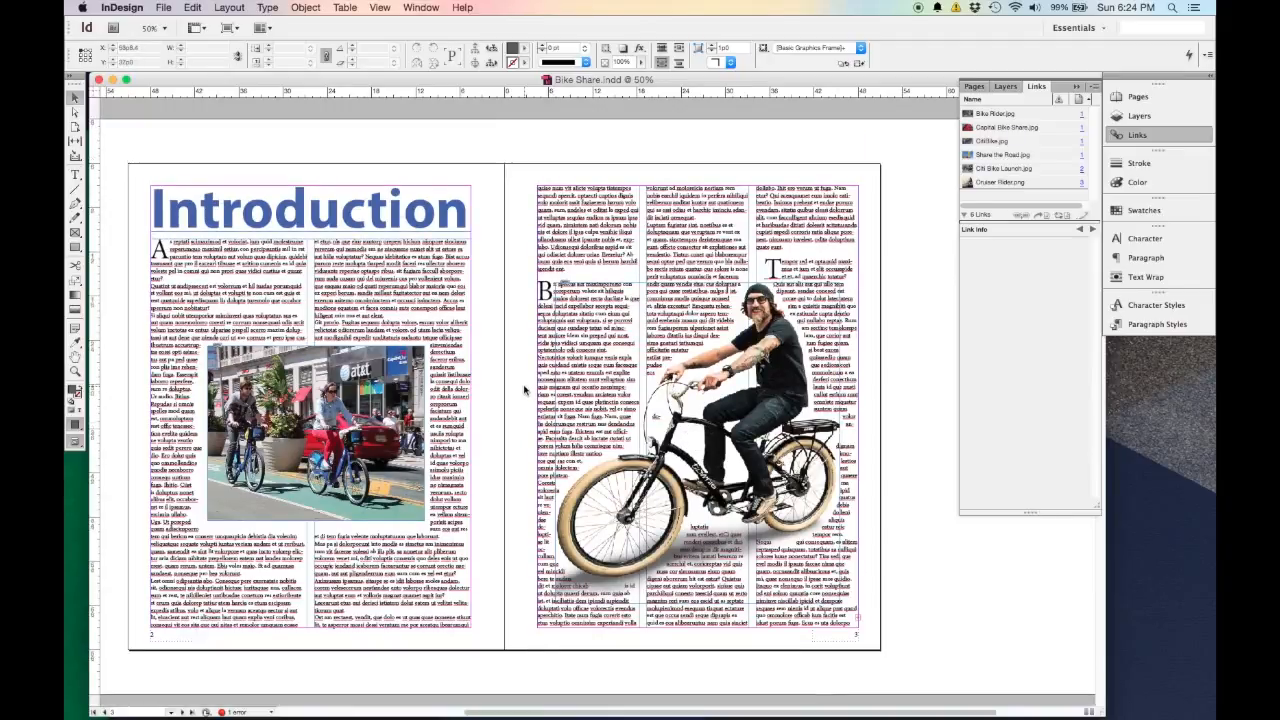